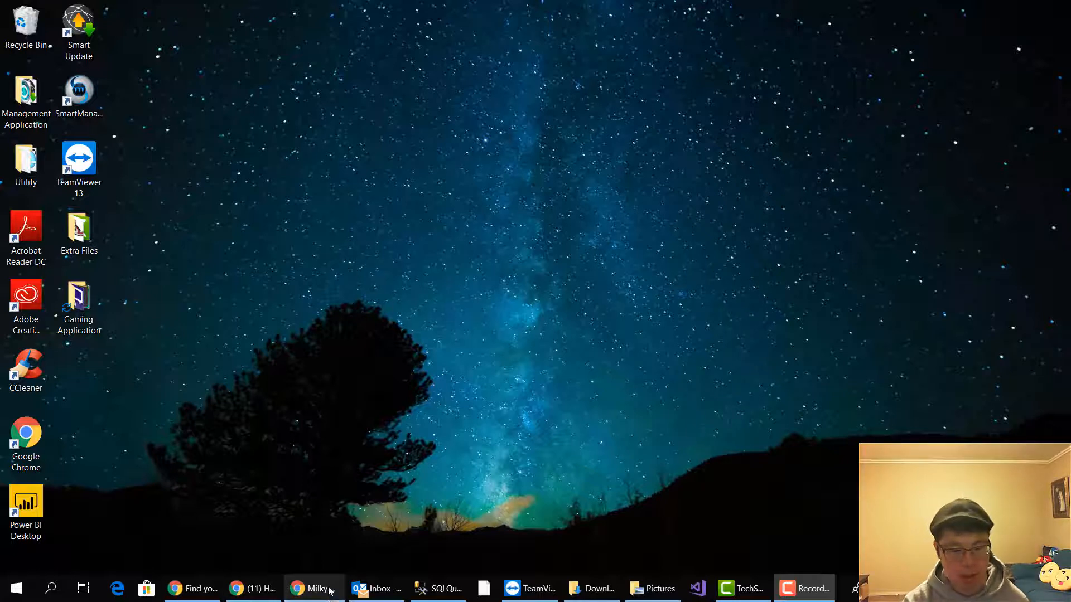
{"action": "mouse_move", "coordinate": [326, 590]}
{"action": "left_click", "coordinate": [399, 521]}
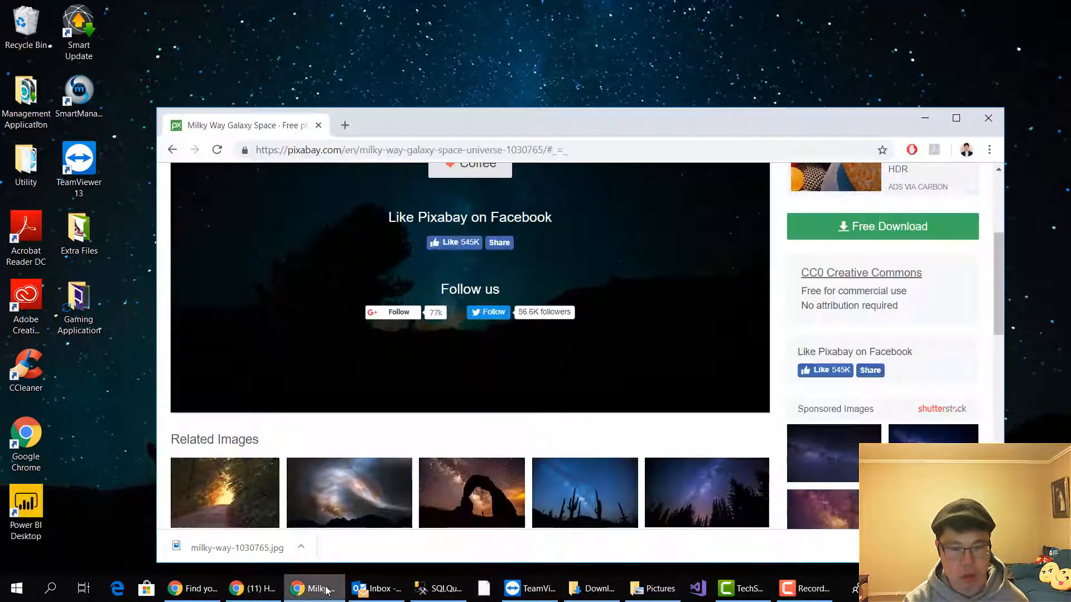
{"action": "left_click", "coordinate": [345, 125]}
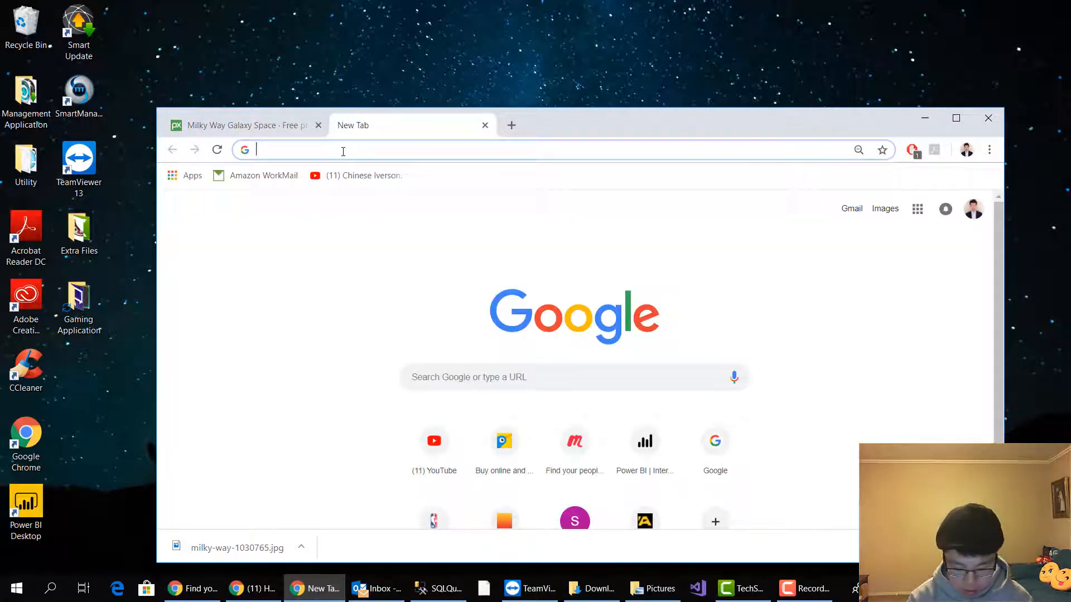
{"action": "type", "text": "www.power"}
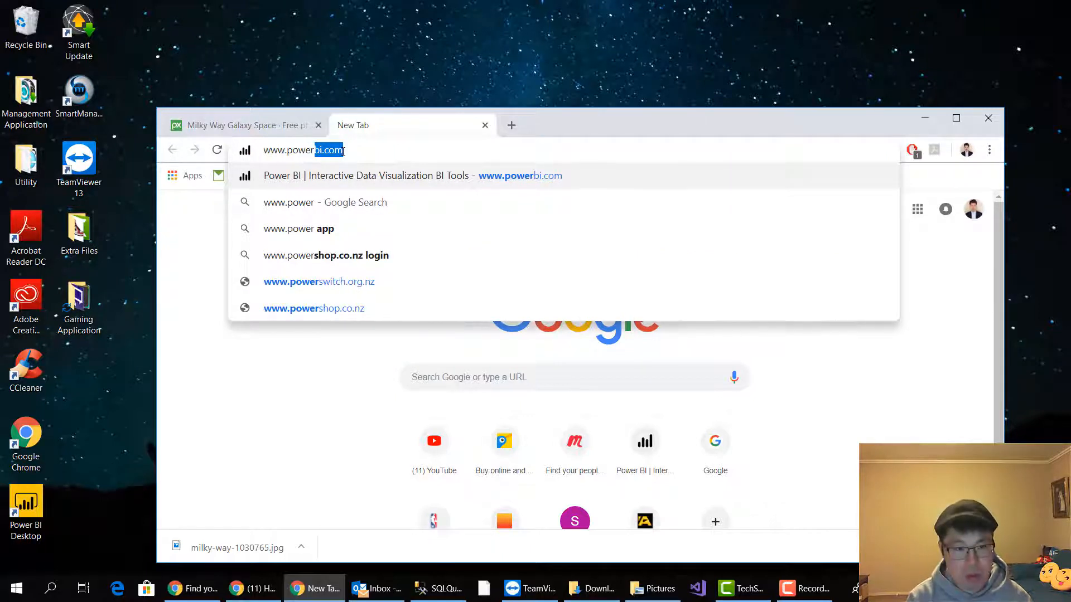
{"action": "type", "text": "app.com"}
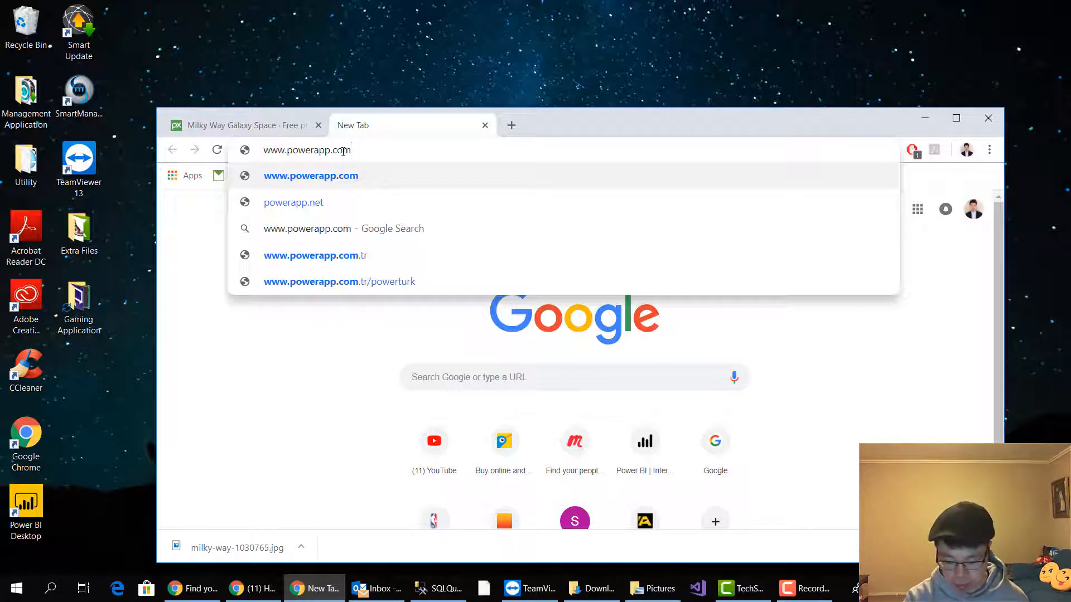
{"action": "key", "text": "Return"}
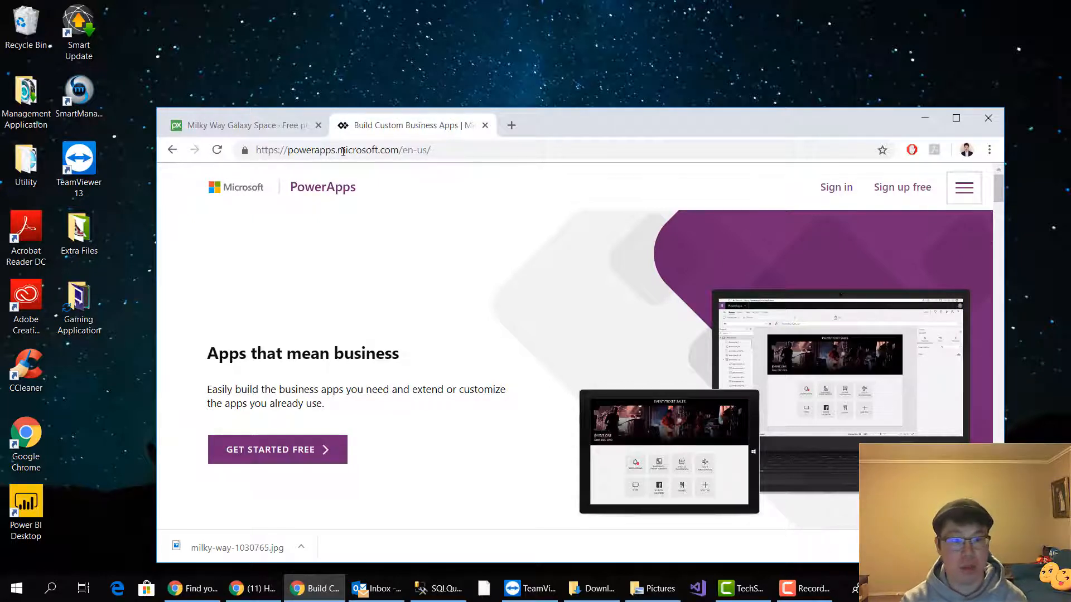
Switch to SQL Server Management Studio and expand the connected server's Databases folder
{"action": "left_click", "coordinate": [446, 591]}
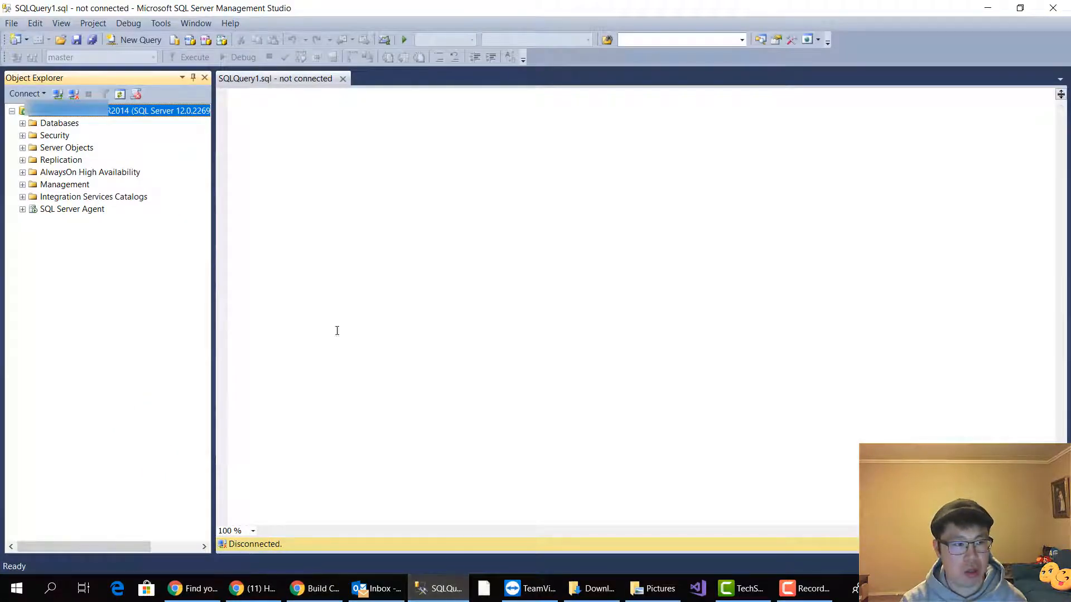
{"action": "left_click", "coordinate": [36, 94]}
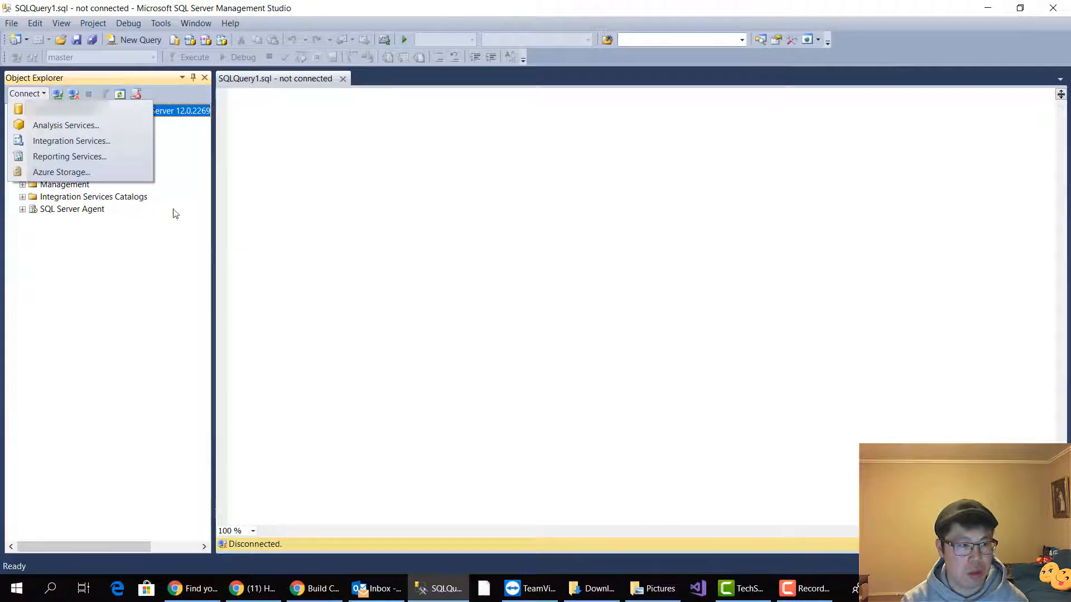
{"action": "left_click", "coordinate": [295, 230]}
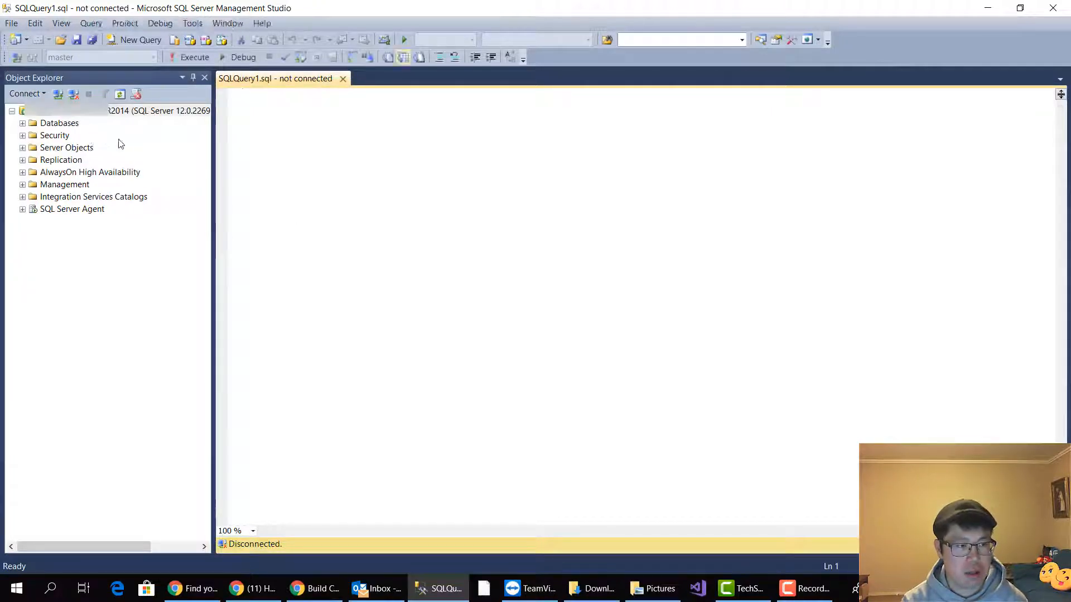
{"action": "left_click", "coordinate": [23, 123]}
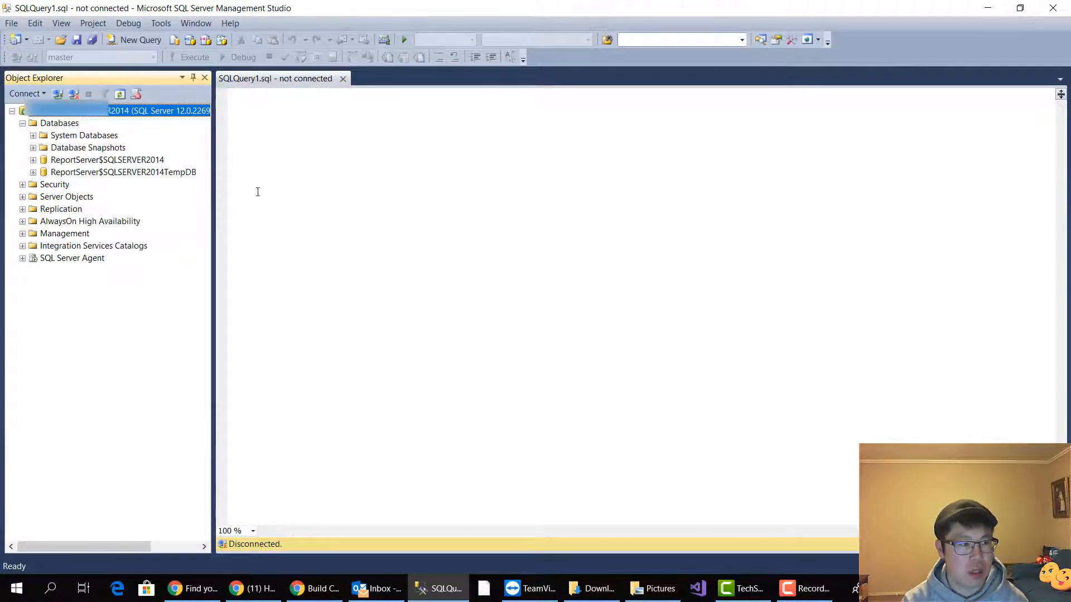
{"action": "left_click", "coordinate": [327, 212]}
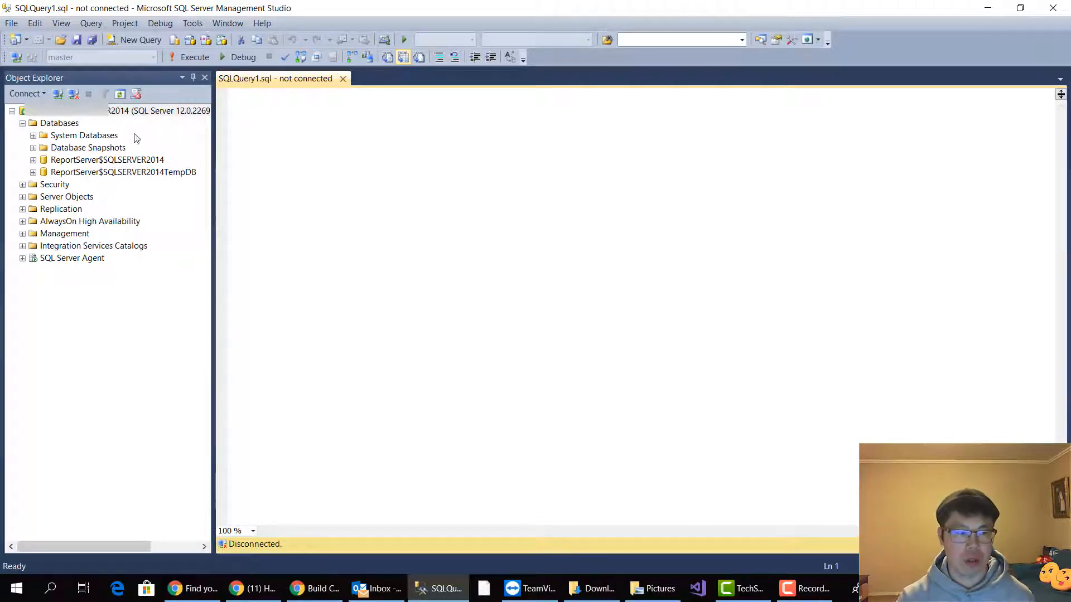
{"action": "right_click", "coordinate": [65, 128]}
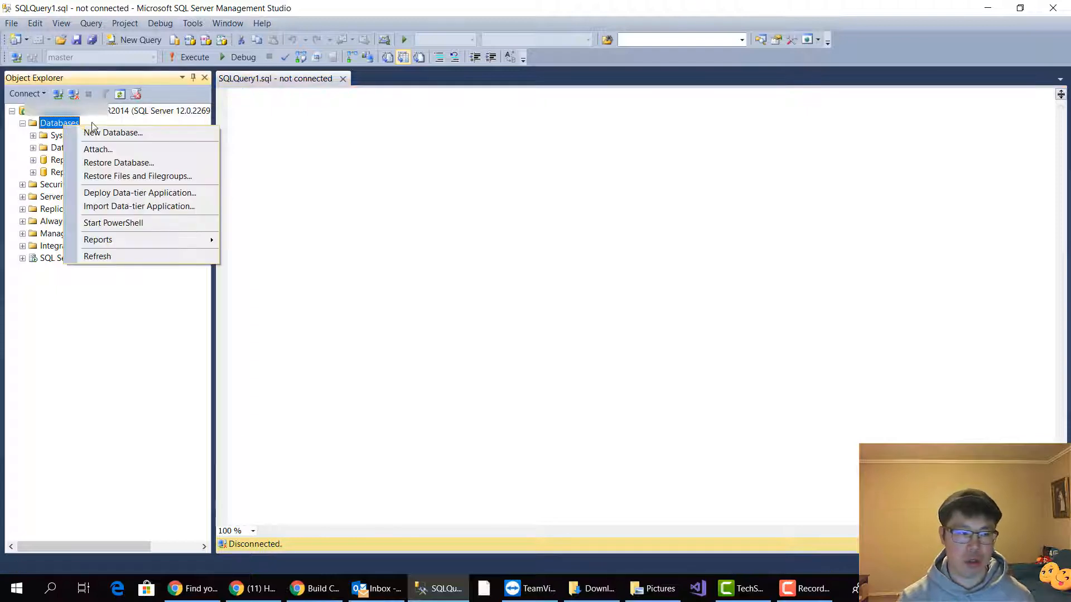
{"action": "left_click", "coordinate": [483, 163]}
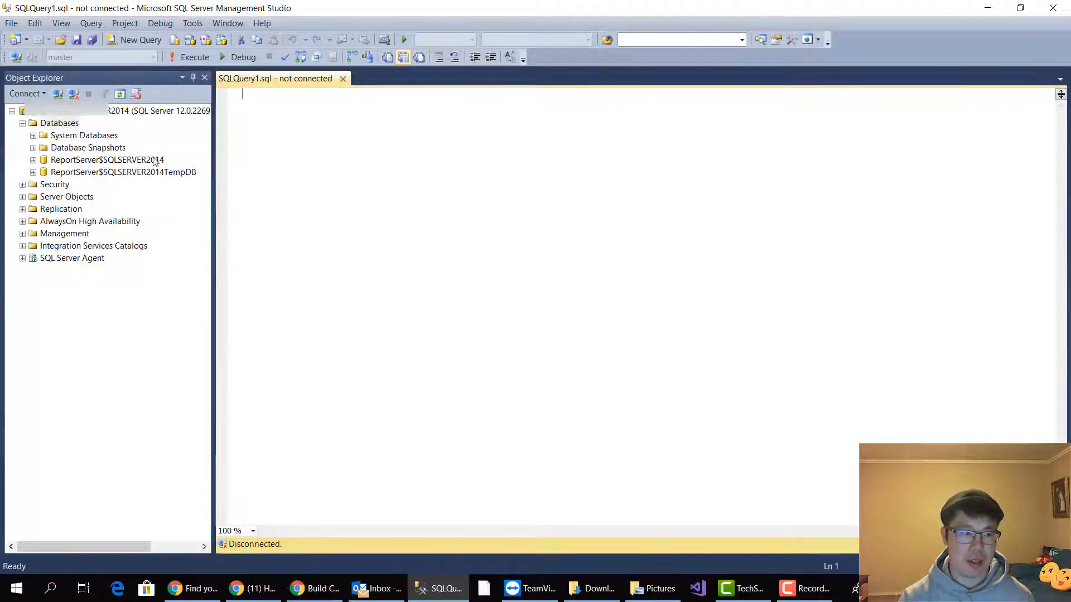
Start a new database on the connected server and name it SneakerAppDB
{"action": "right_click", "coordinate": [58, 124]}
{"action": "left_click", "coordinate": [101, 131]}
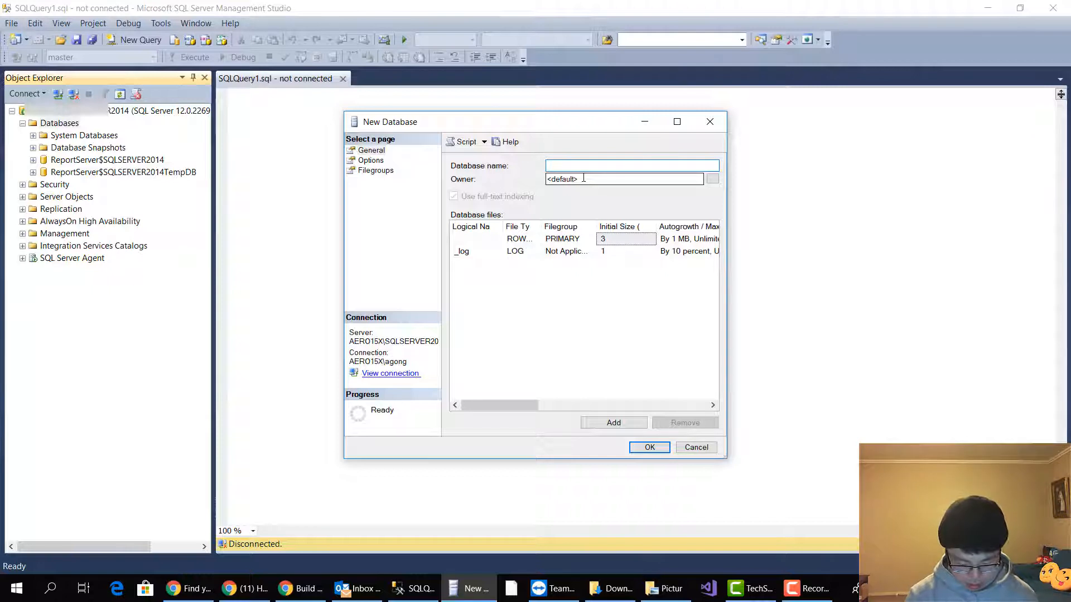
{"action": "type", "text": "Sneaker"}
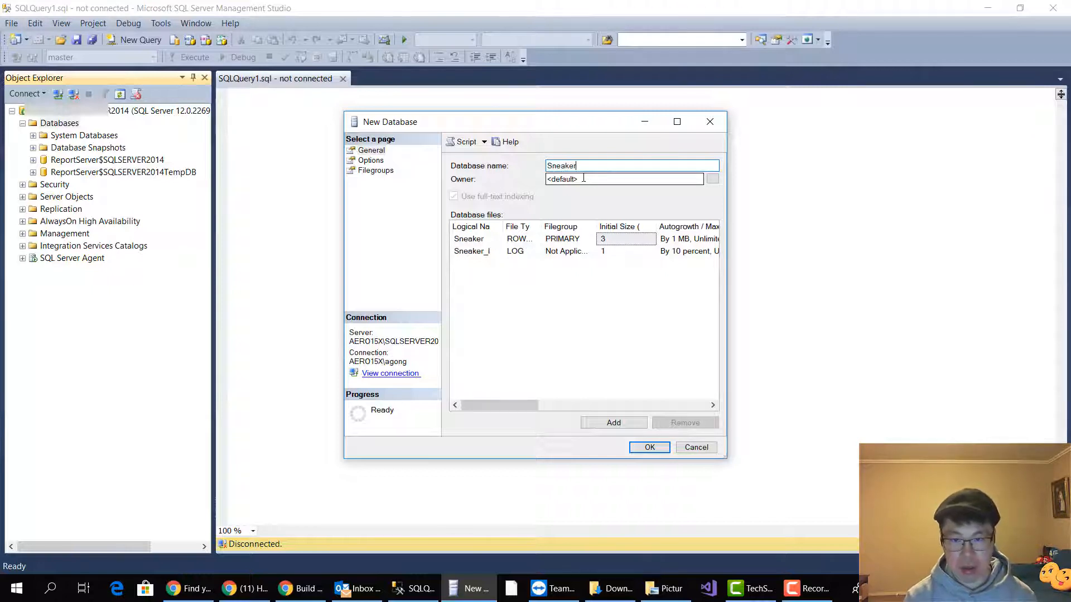
{"action": "type", "text": "A"}
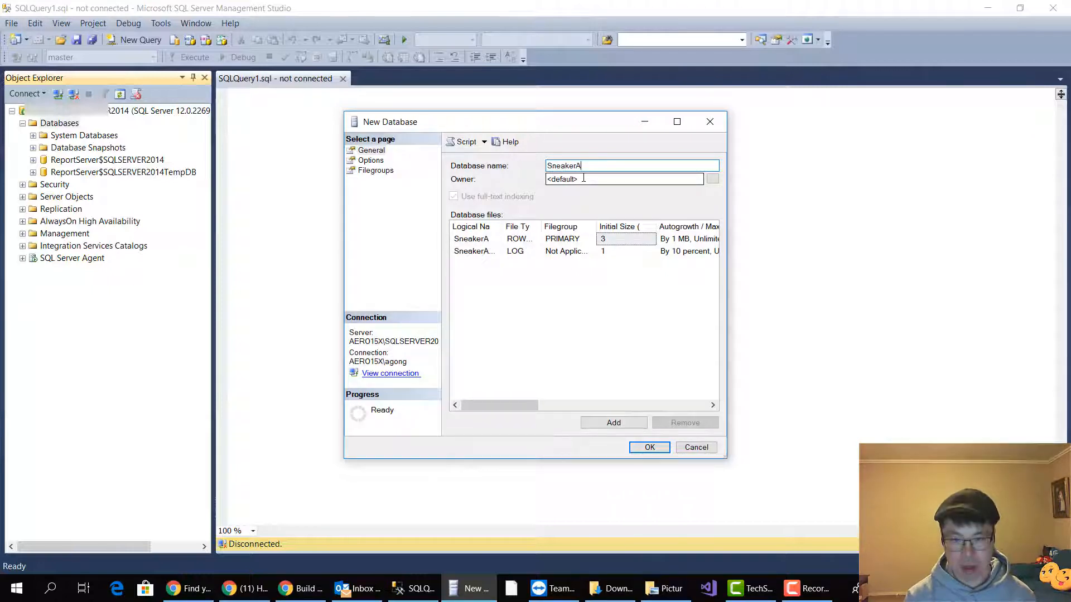
{"action": "type", "text": "ppD"}
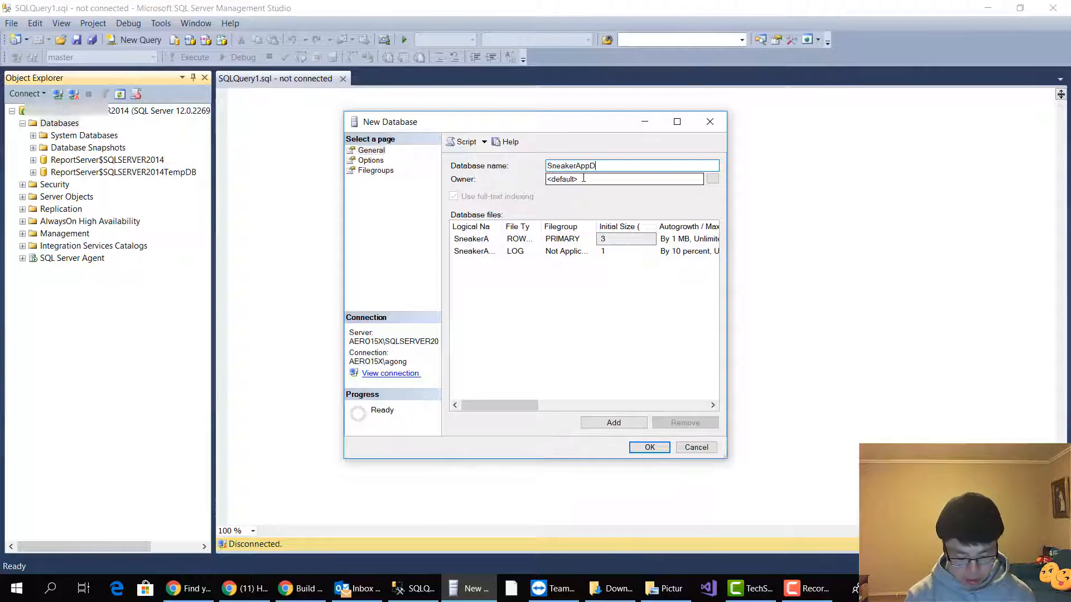
{"action": "type", "text": "B"}
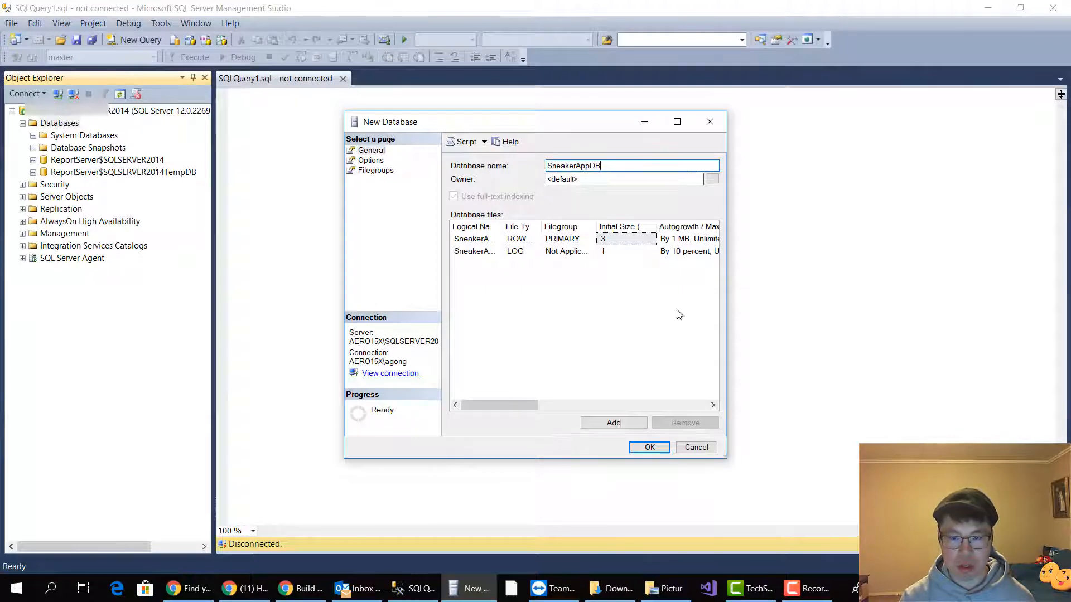
Review the new database's Options and Filegroups settings, and create the database with the defaults
{"action": "left_click", "coordinate": [369, 160]}
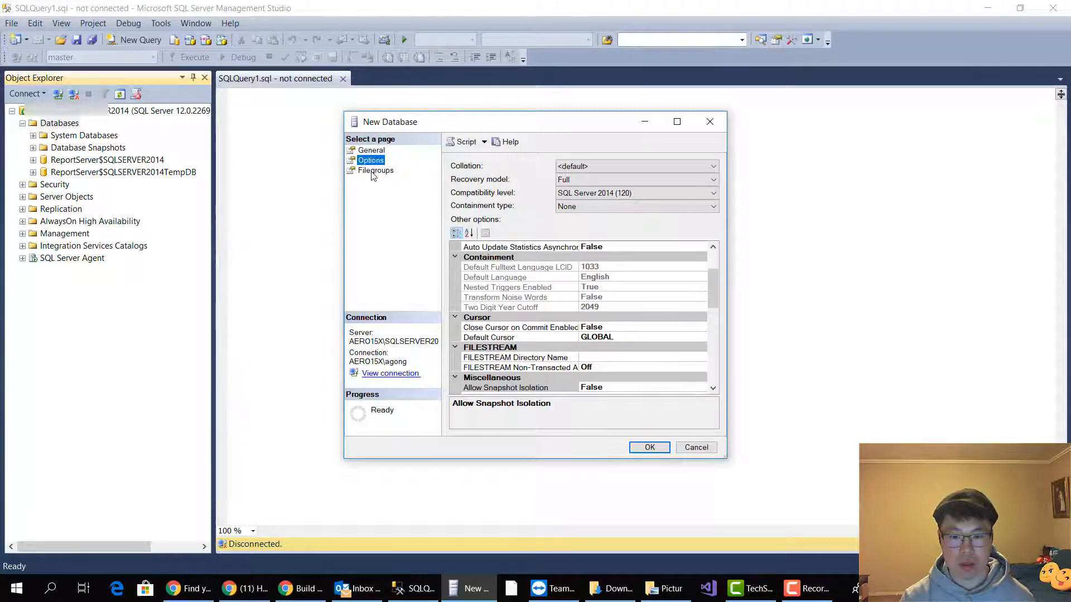
{"action": "left_click", "coordinate": [374, 171]}
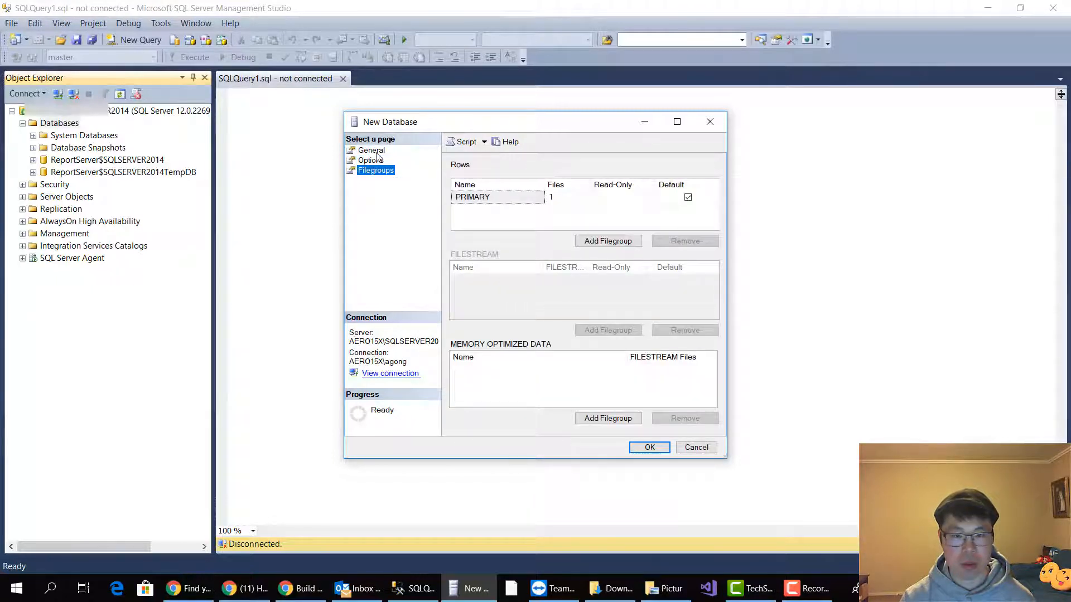
{"action": "left_click", "coordinate": [377, 152]}
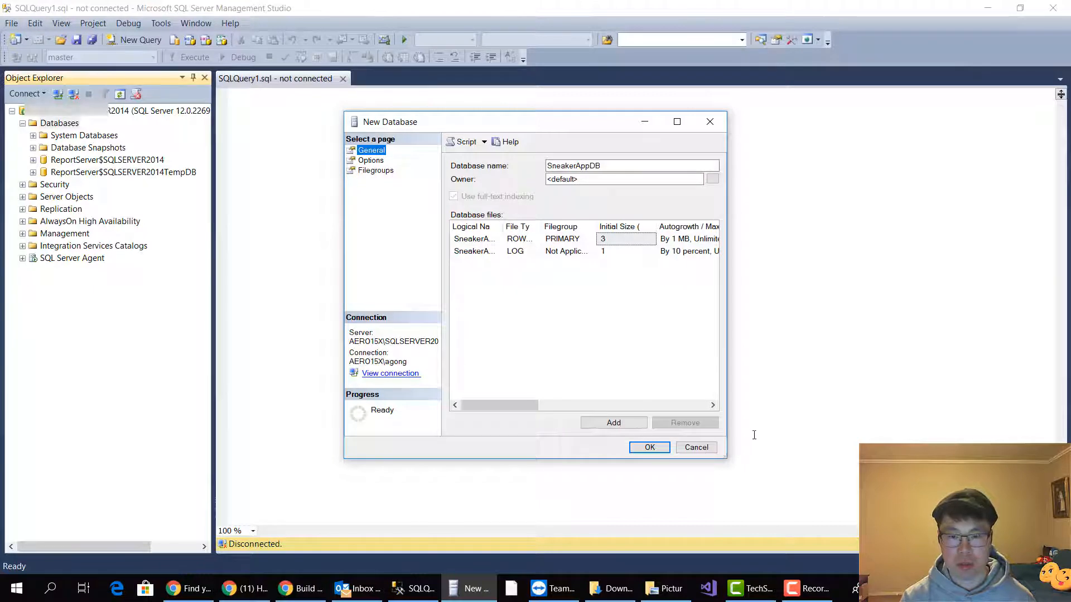
{"action": "left_click", "coordinate": [650, 448]}
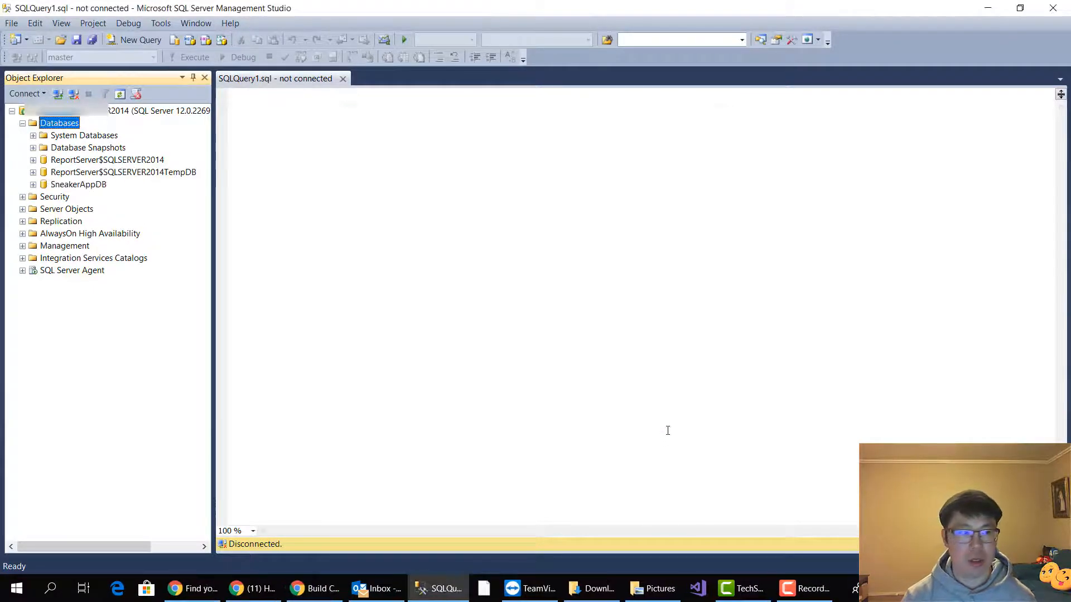
Start designing a new standard table in the SneakerAppDB database
{"action": "left_click", "coordinate": [88, 185]}
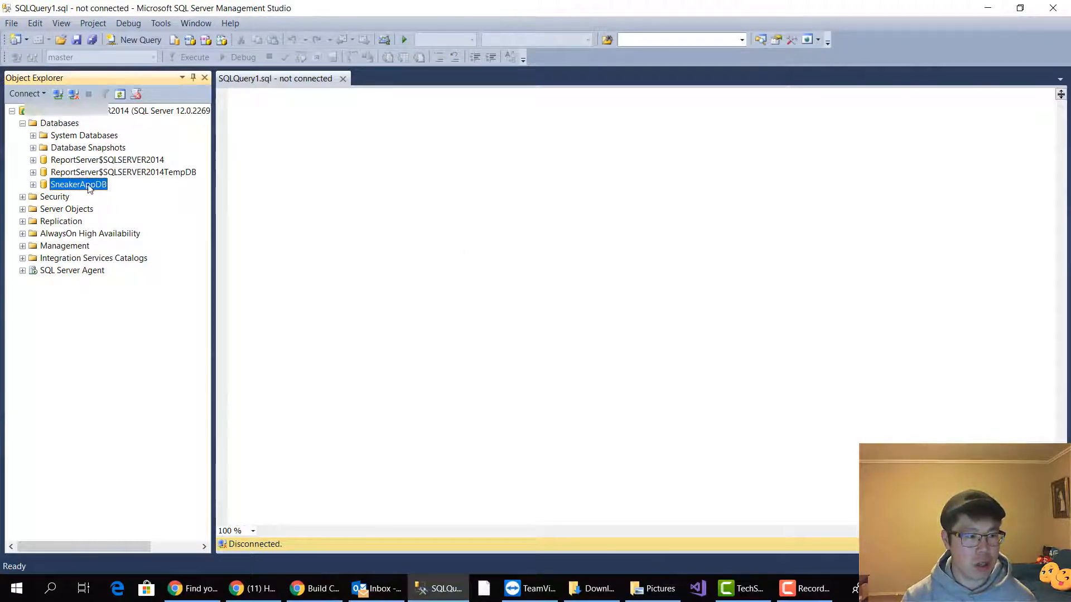
{"action": "left_click", "coordinate": [33, 185]}
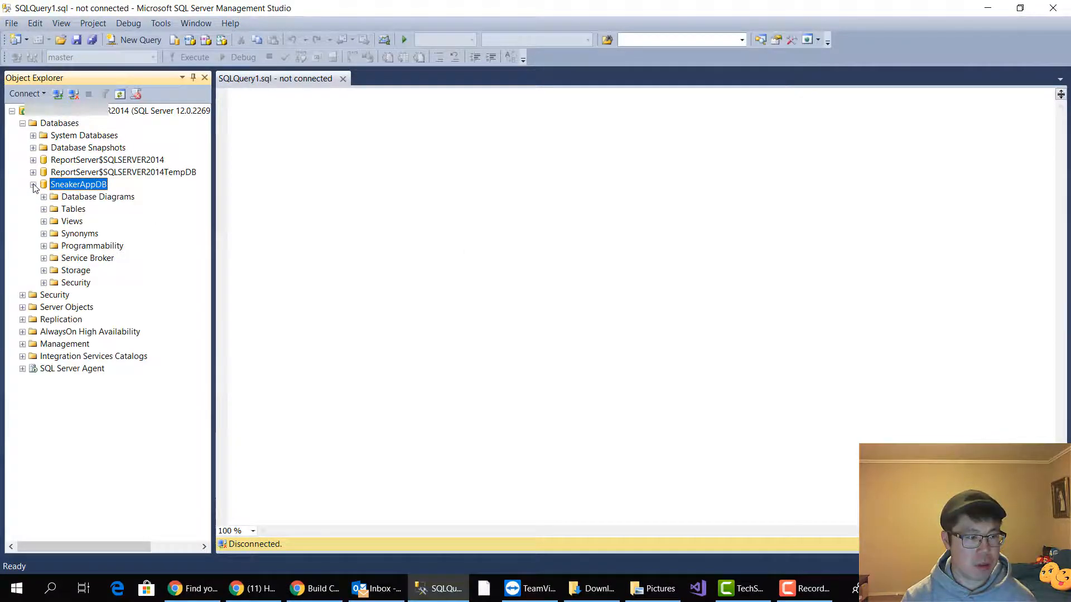
{"action": "left_click", "coordinate": [67, 210]}
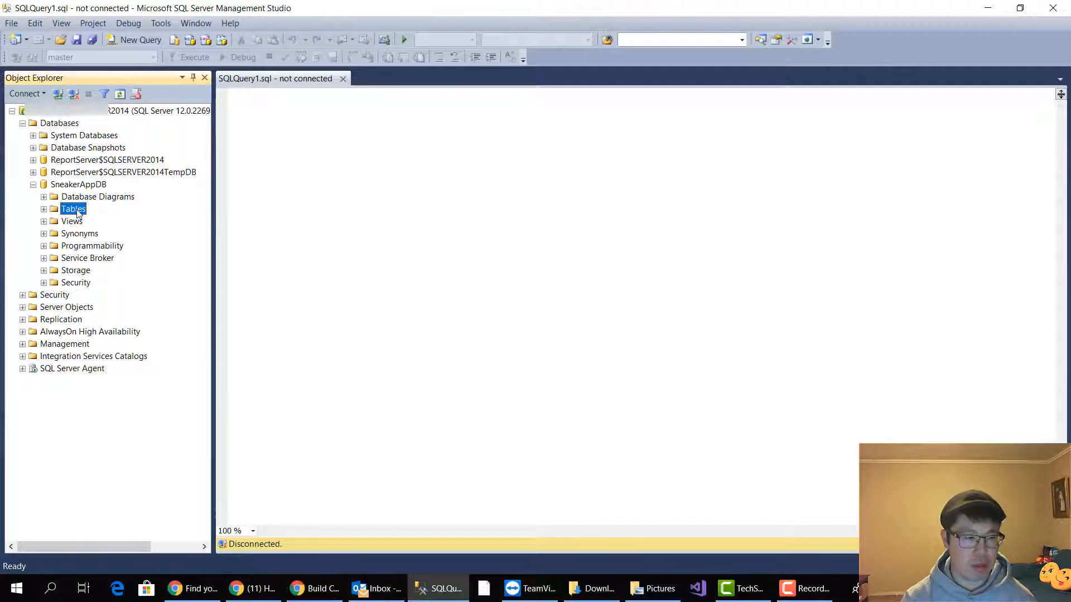
{"action": "right_click", "coordinate": [77, 214]}
{"action": "mouse_move", "coordinate": [132, 217]}
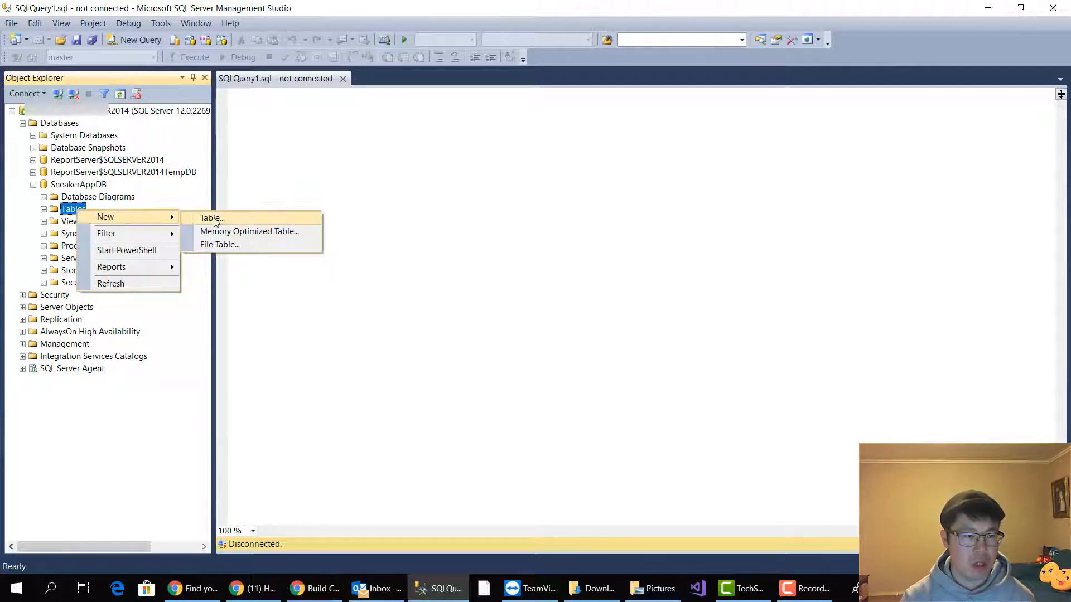
{"action": "left_click", "coordinate": [212, 219]}
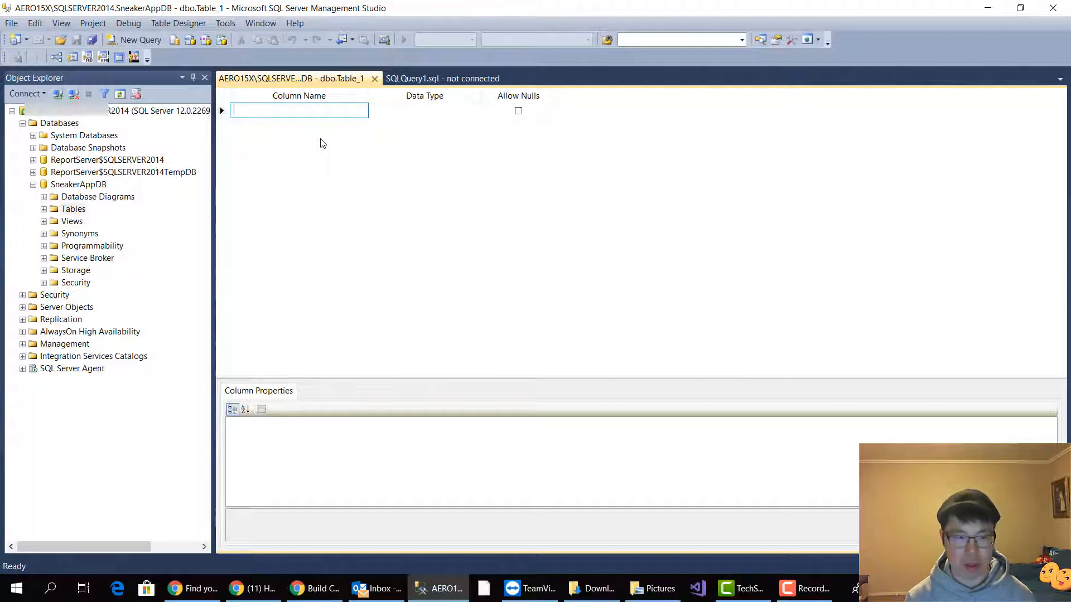
Add a BrandName column to the new table with the data type varchar(255)
{"action": "type", "text": "Br"}
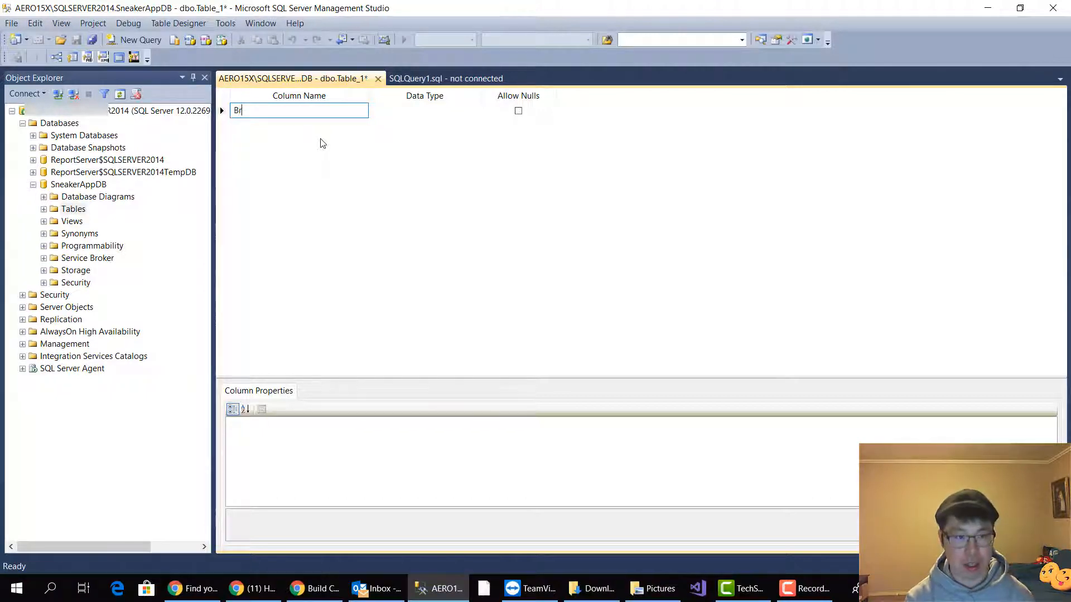
{"action": "type", "text": "andName"}
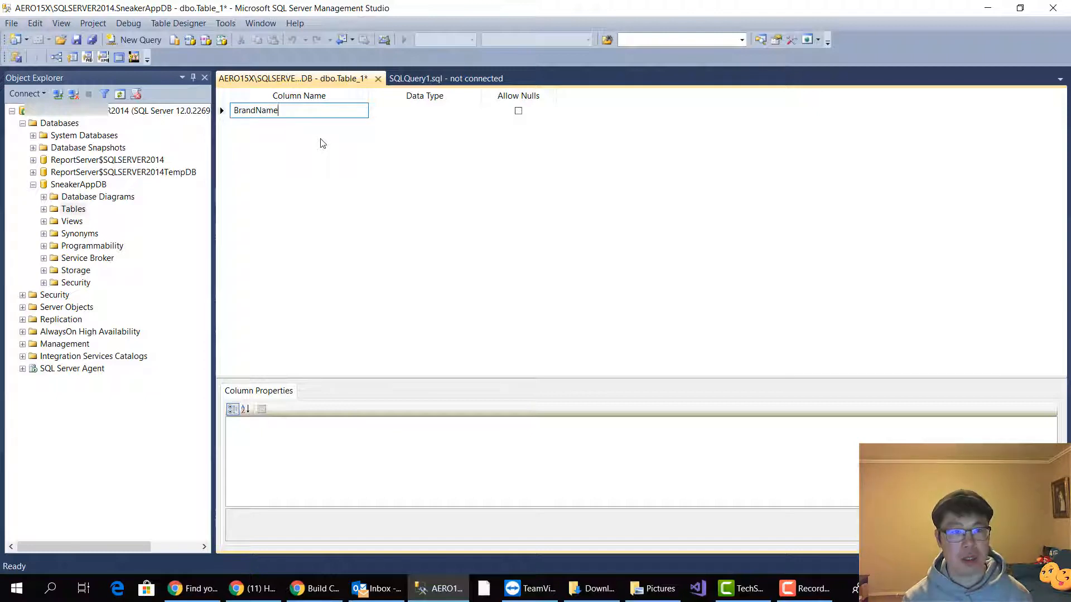
{"action": "key", "text": "Return"}
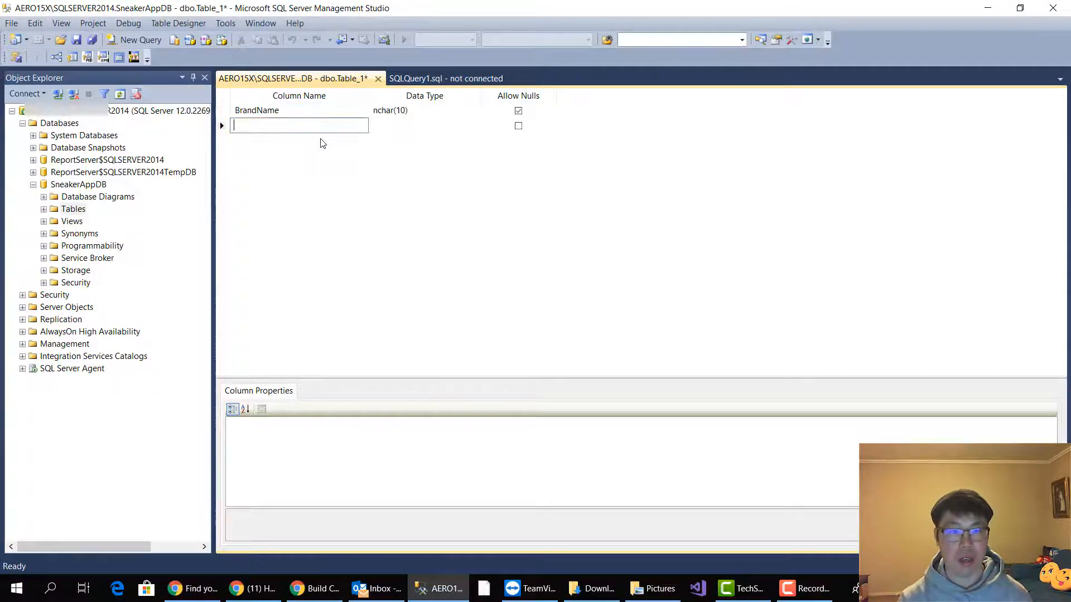
{"action": "left_click", "coordinate": [428, 110]}
{"action": "type", "text": "varchar"}
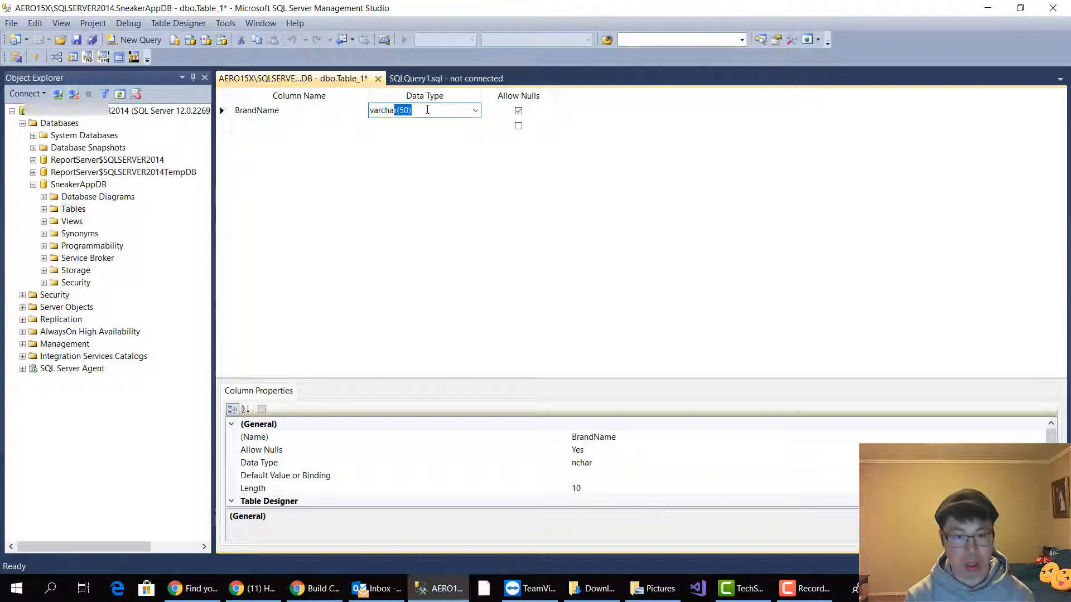
{"action": "key", "text": "Left"}
{"action": "key", "text": "Left"}
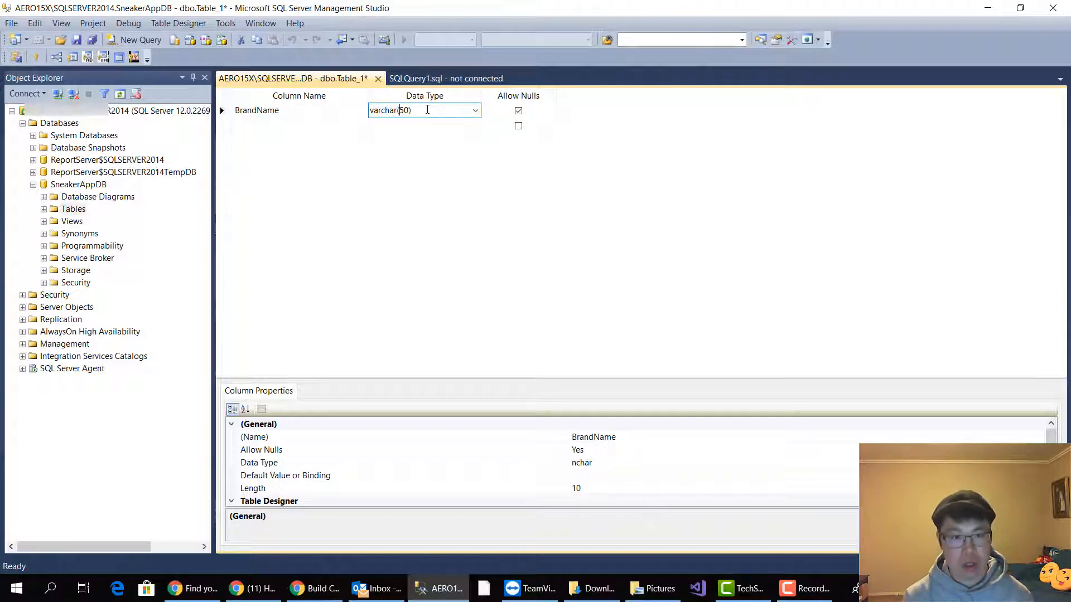
{"action": "key", "text": "BackSpace"}
{"action": "key", "text": "BackSpace"}
{"action": "type", "text": "255"}
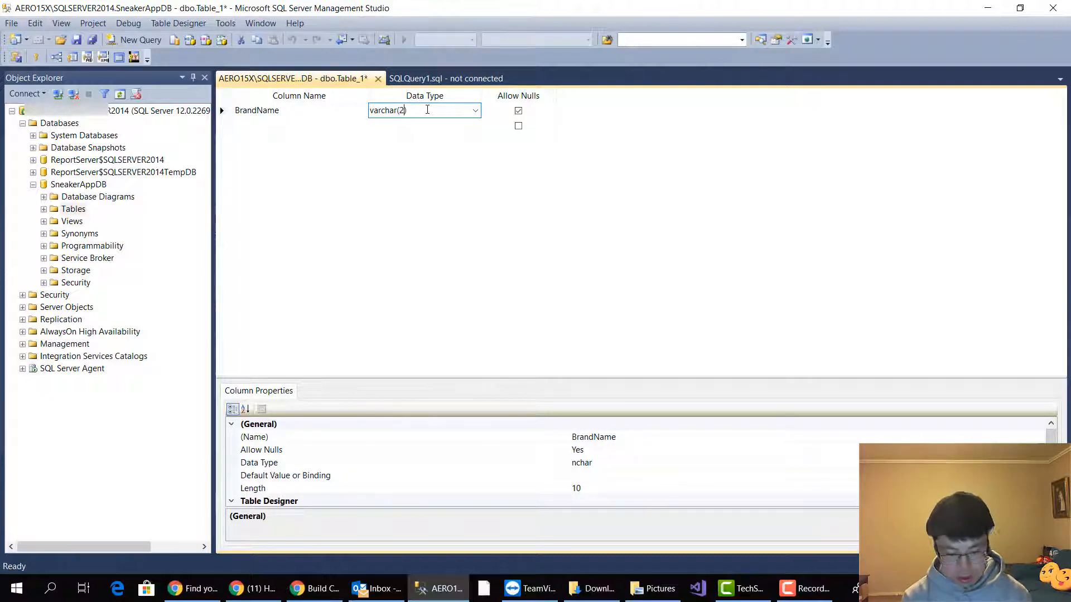
{"action": "key", "text": "Return"}
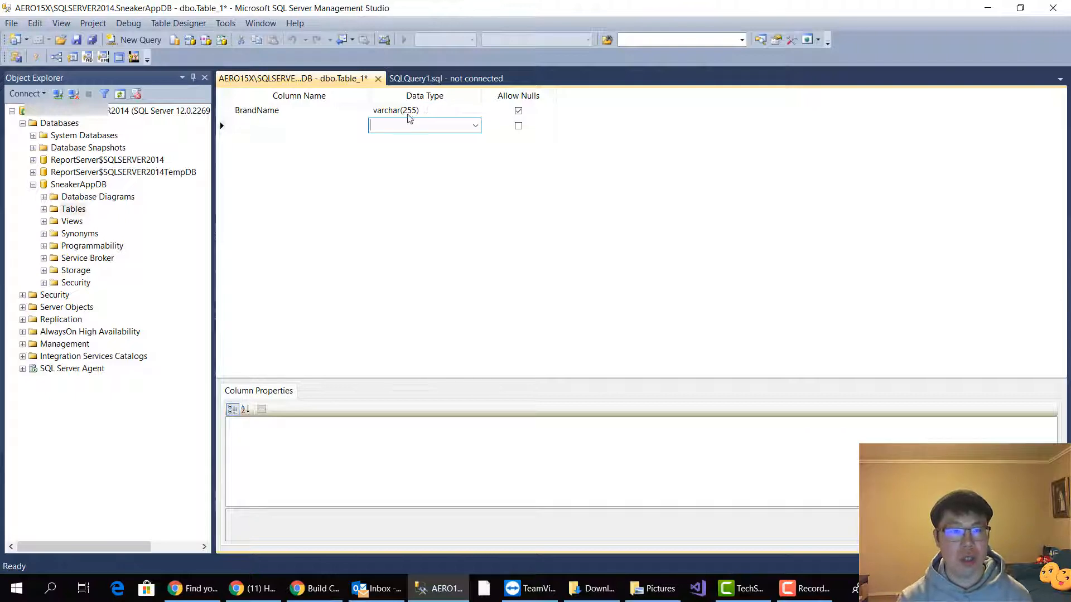
Add a ColourWay column below BrandName with the data type varchar(255)
{"action": "left_click", "coordinate": [282, 126]}
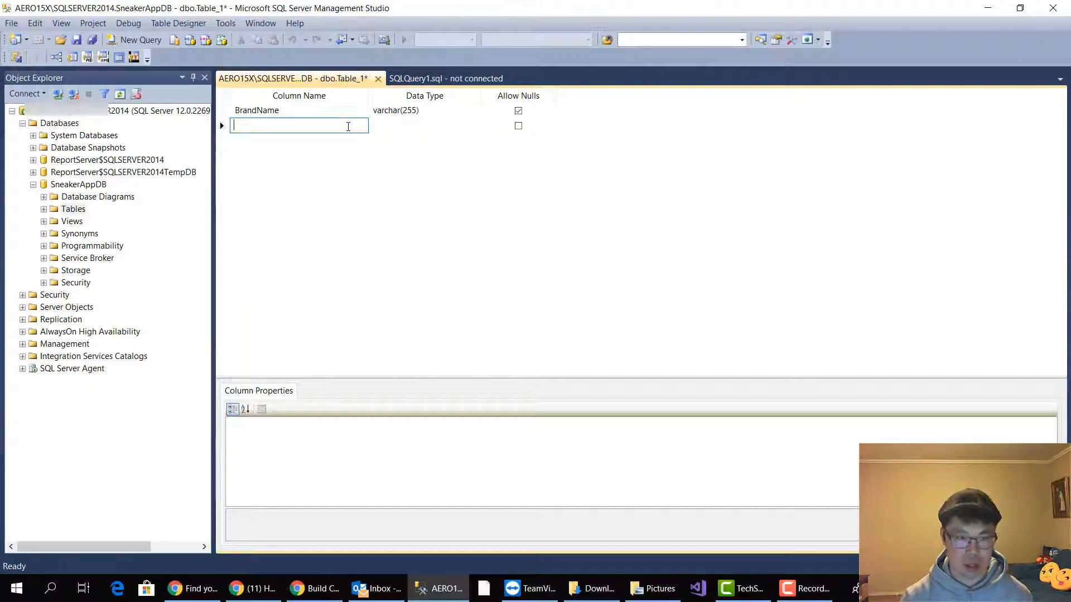
{"action": "type", "text": "Col"}
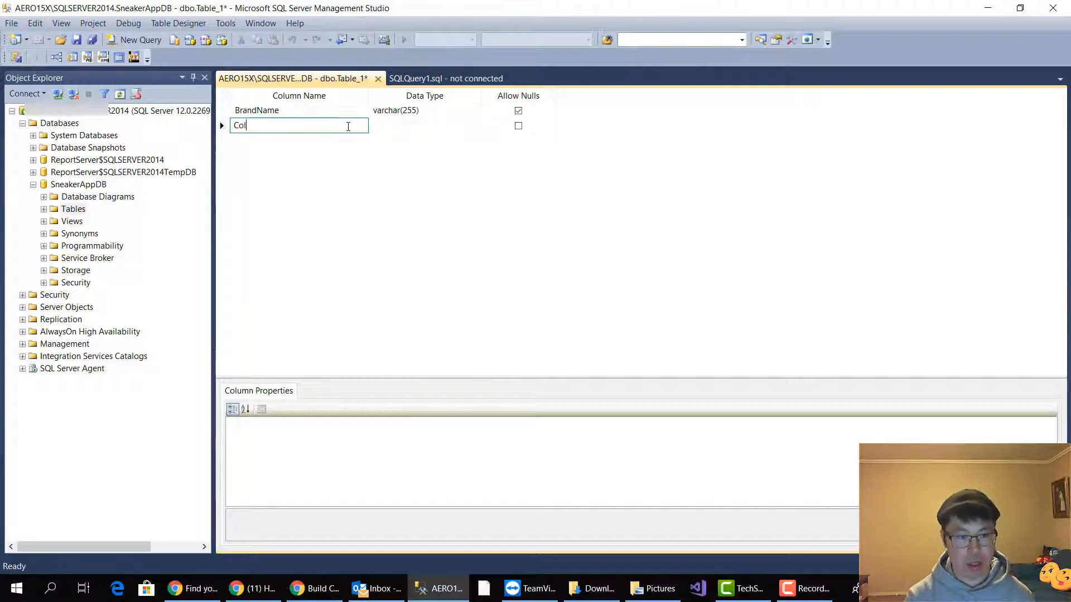
{"action": "type", "text": "ourWay"}
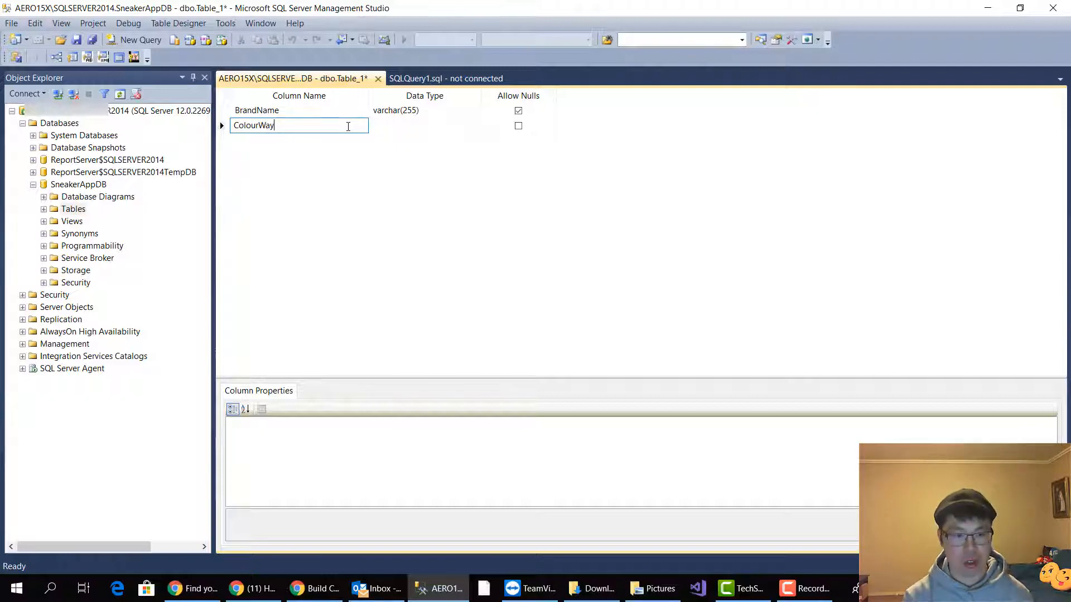
{"action": "key", "text": "Return"}
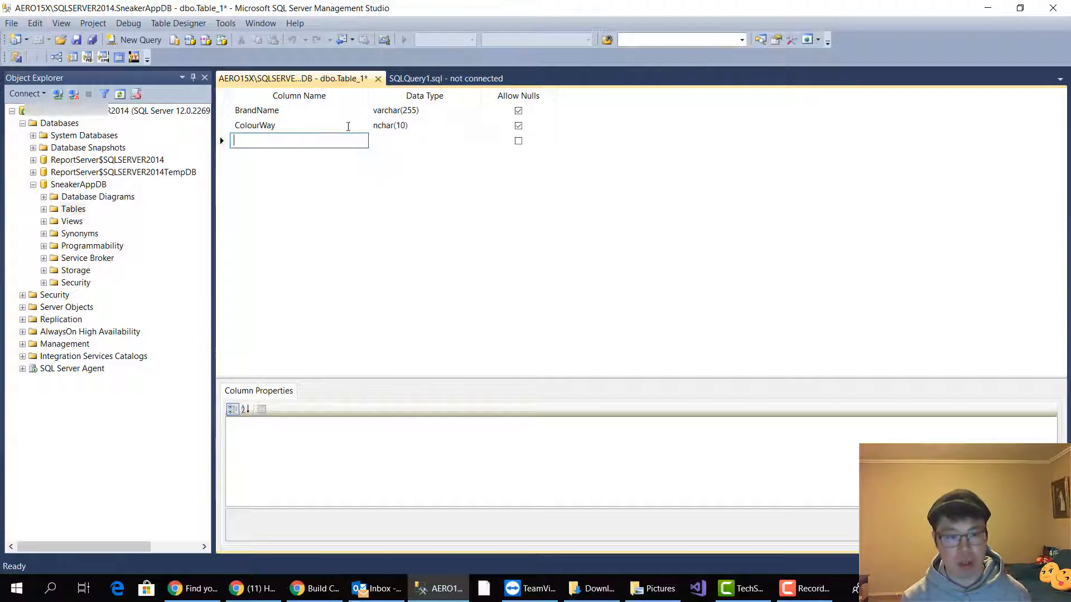
{"action": "left_click", "coordinate": [431, 125]}
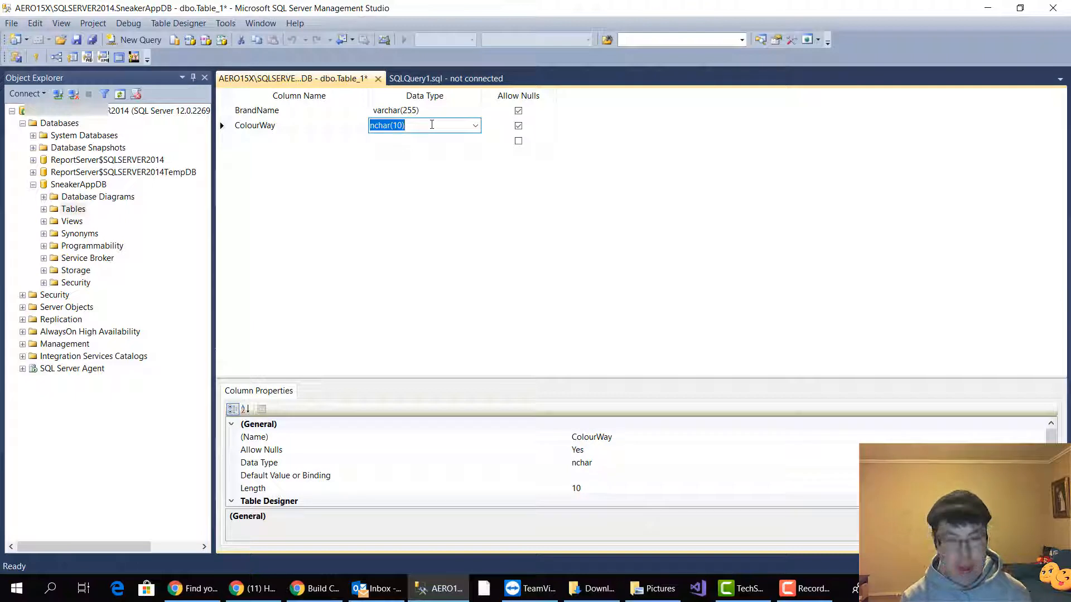
{"action": "type", "text": "var"}
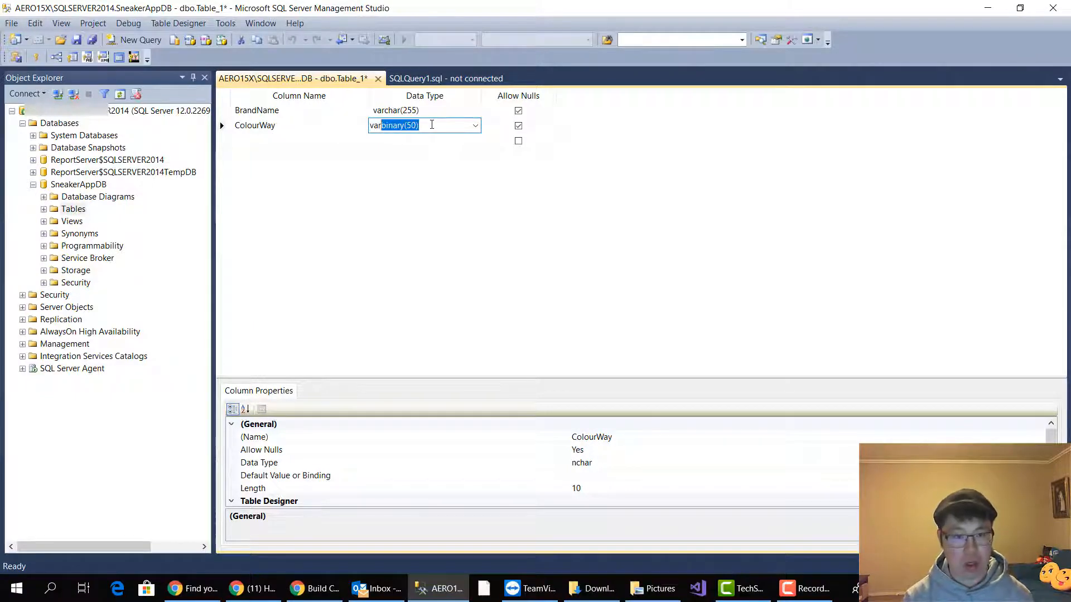
{"action": "type", "text": "cja"}
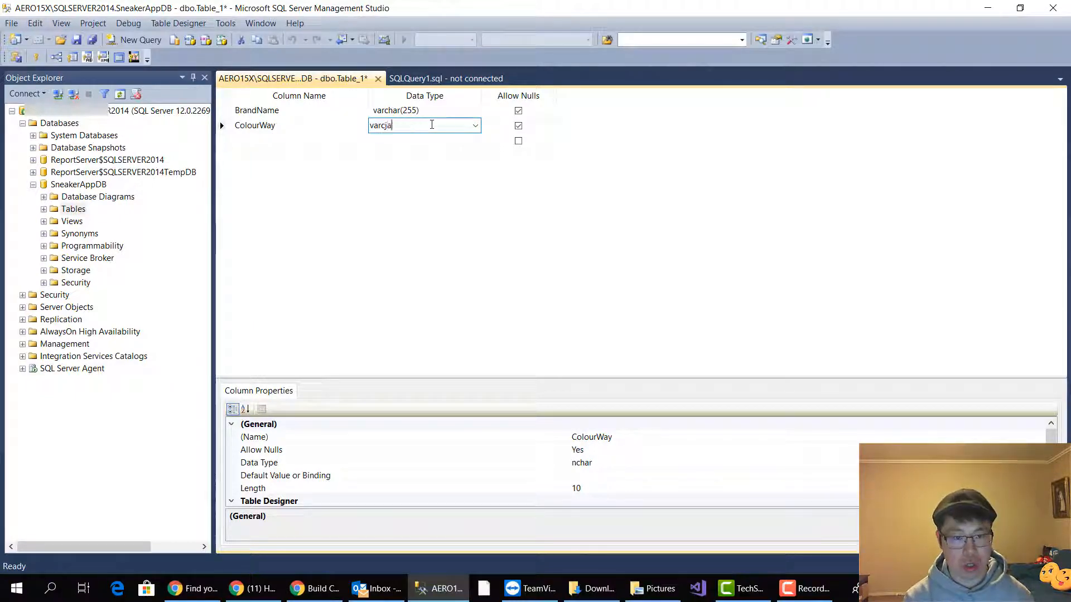
{"action": "key", "text": "BackSpace"}
{"action": "key", "text": "BackSpace"}
{"action": "type", "text": "har"}
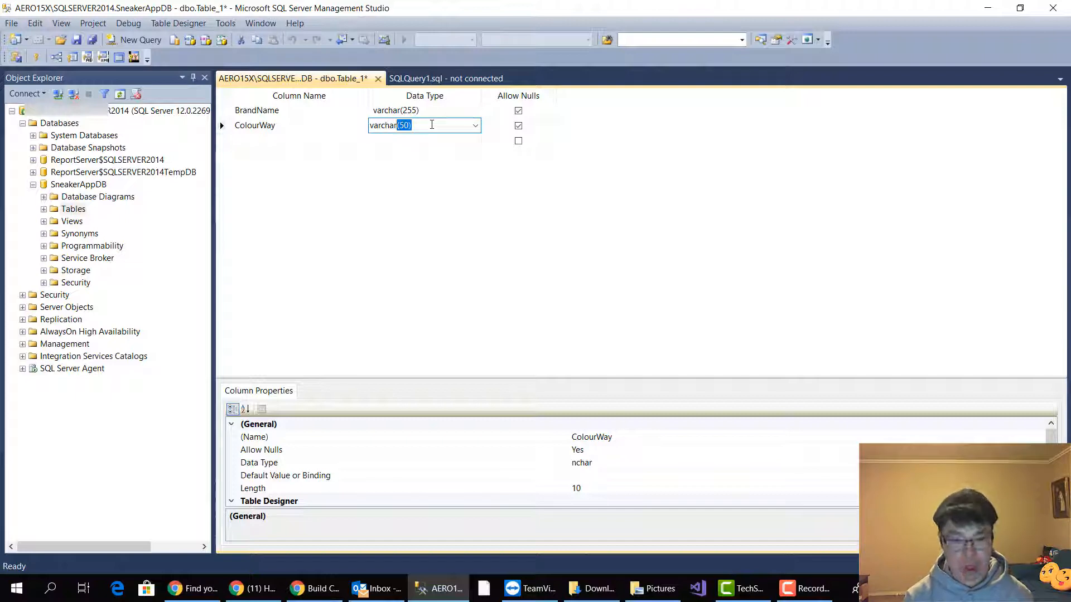
{"action": "type", "text": "(255)"}
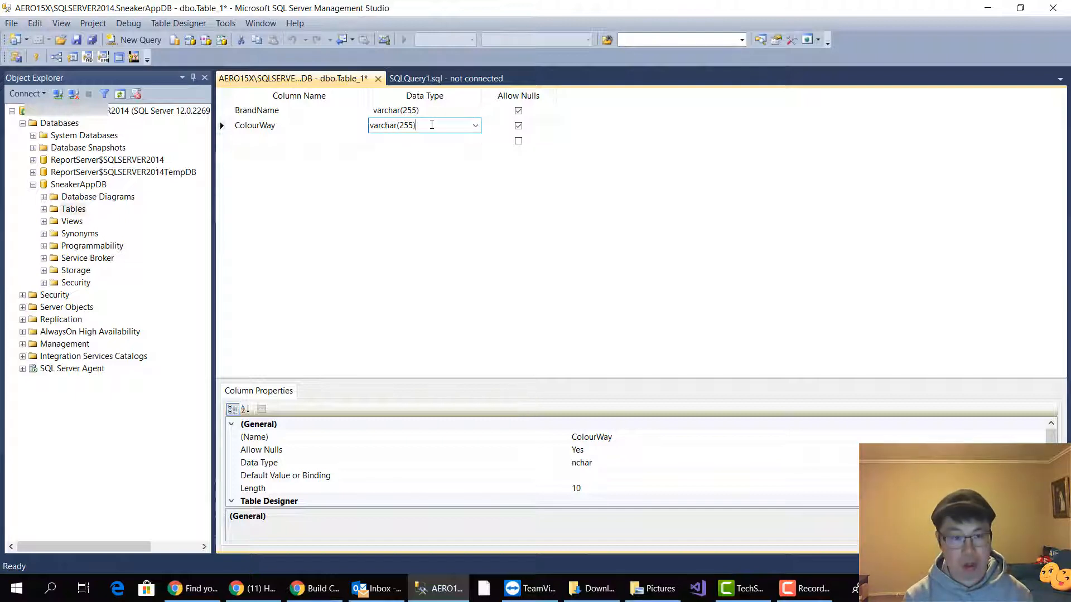
{"action": "key", "text": "Return"}
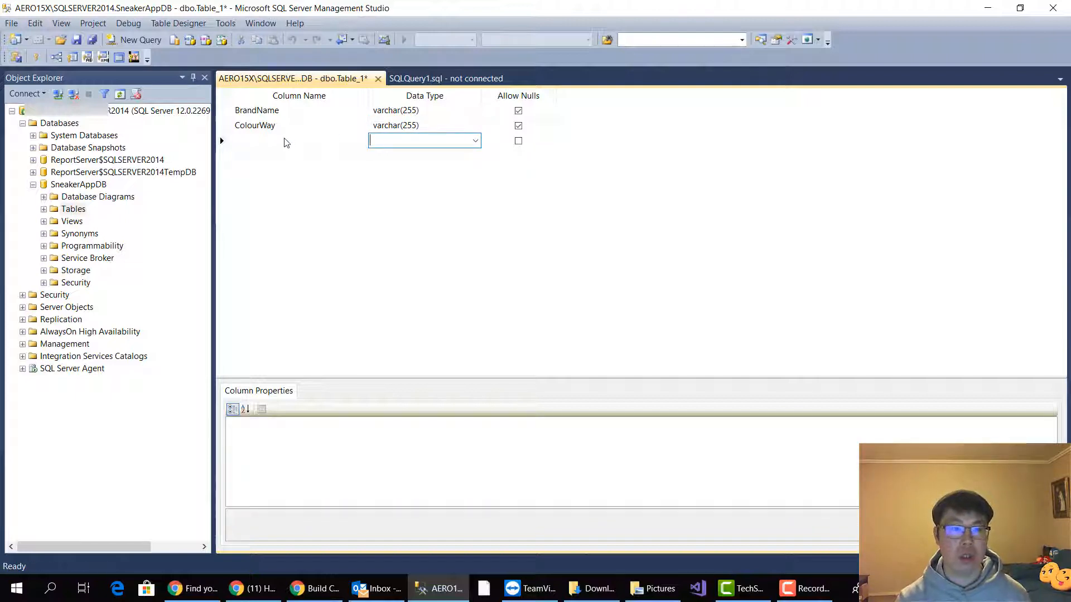
Add two more columns named Price and RRP below ColourWay
{"action": "left_click", "coordinate": [322, 137]}
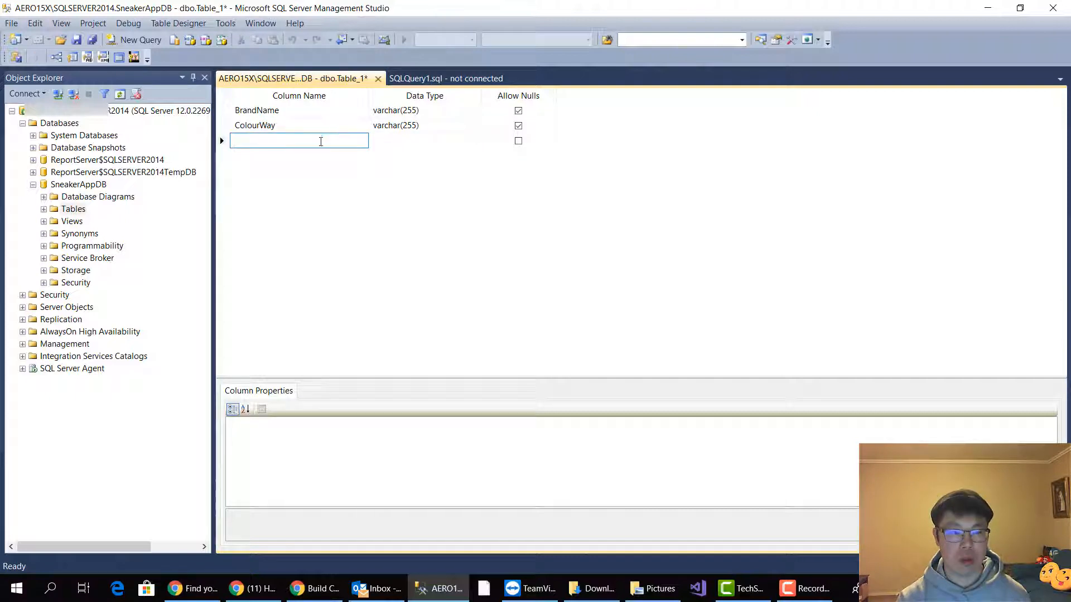
{"action": "type", "text": "Price"}
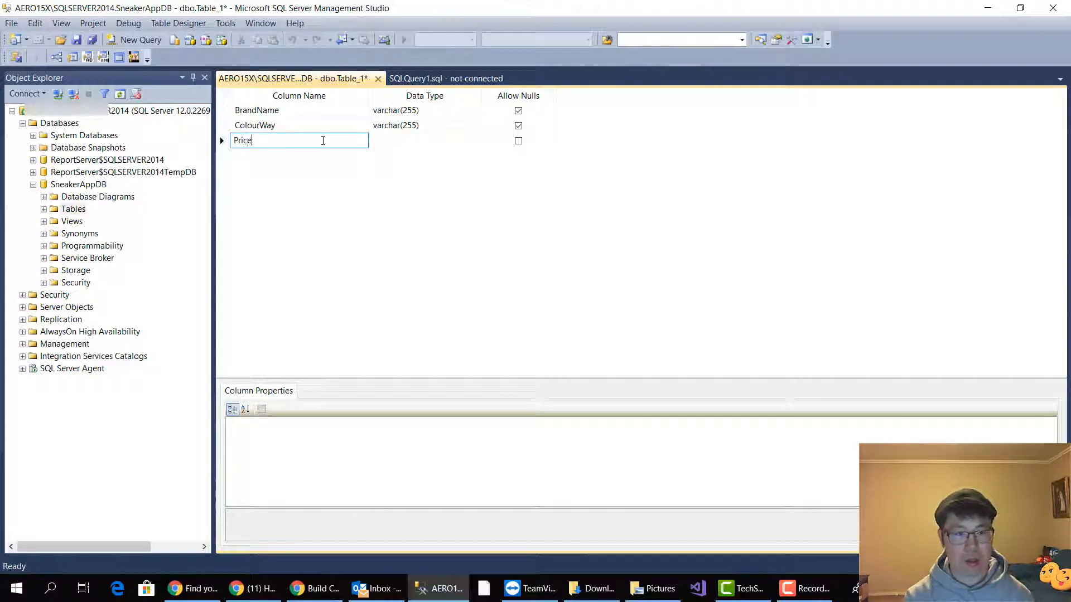
{"action": "key", "text": "Return"}
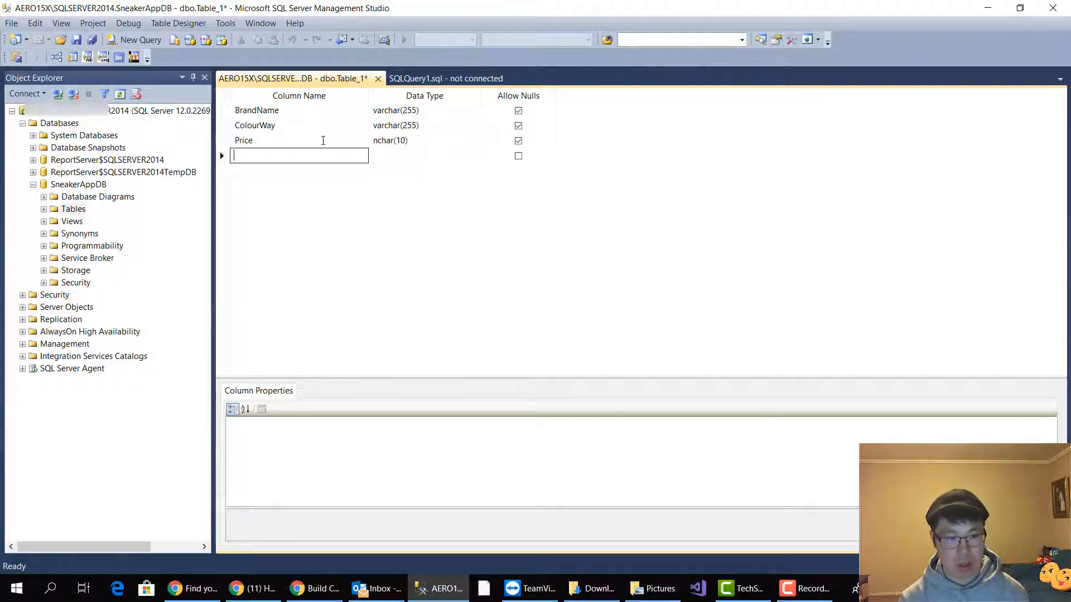
{"action": "type", "text": "RR"}
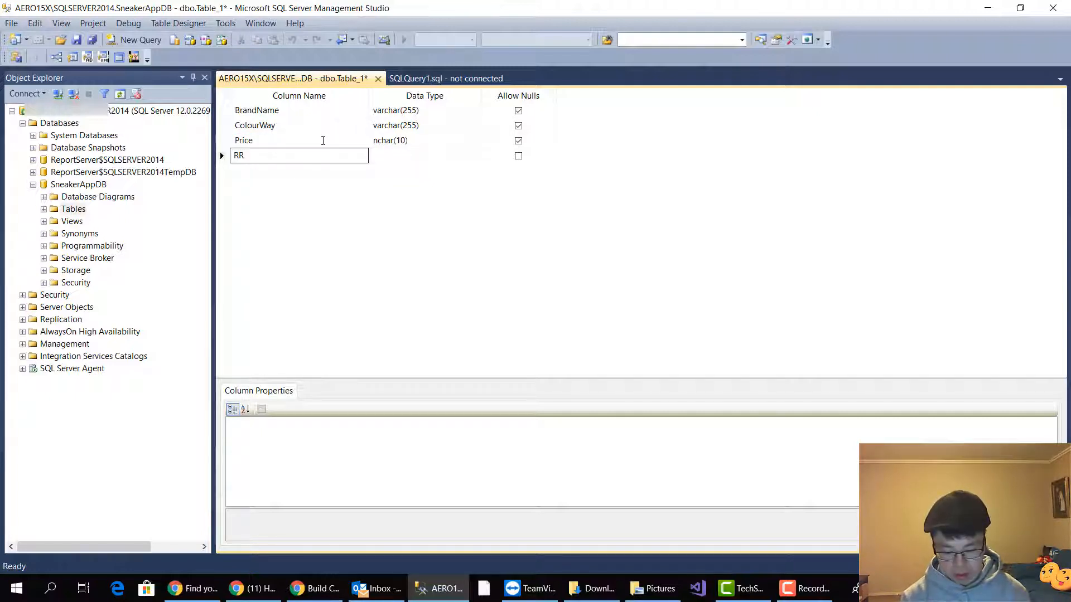
{"action": "type", "text": "P"}
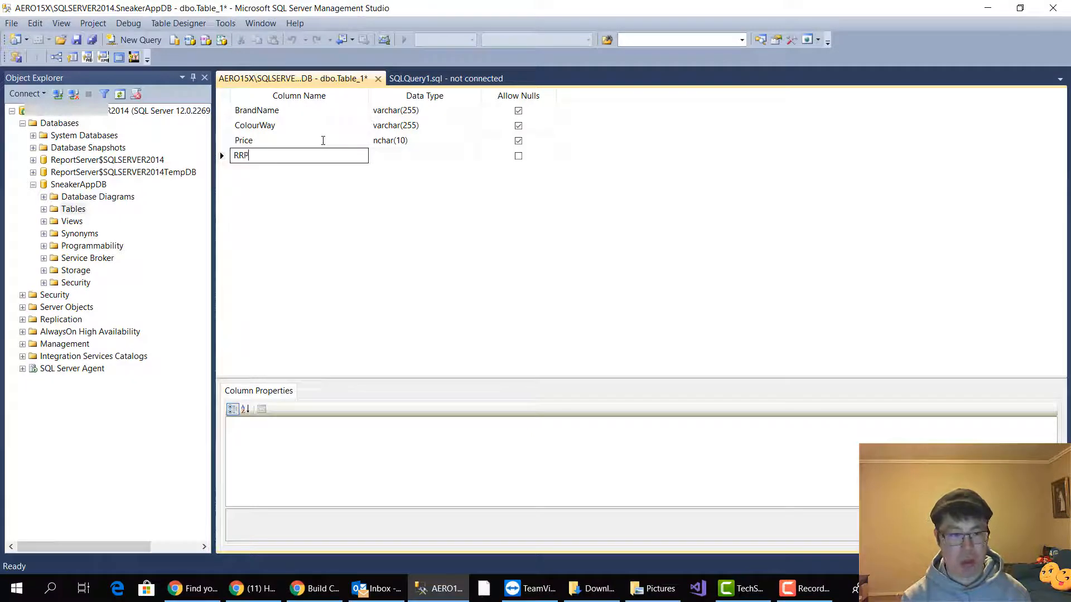
Set the data type of both the Price and RRP columns to money
{"action": "left_click", "coordinate": [410, 140]}
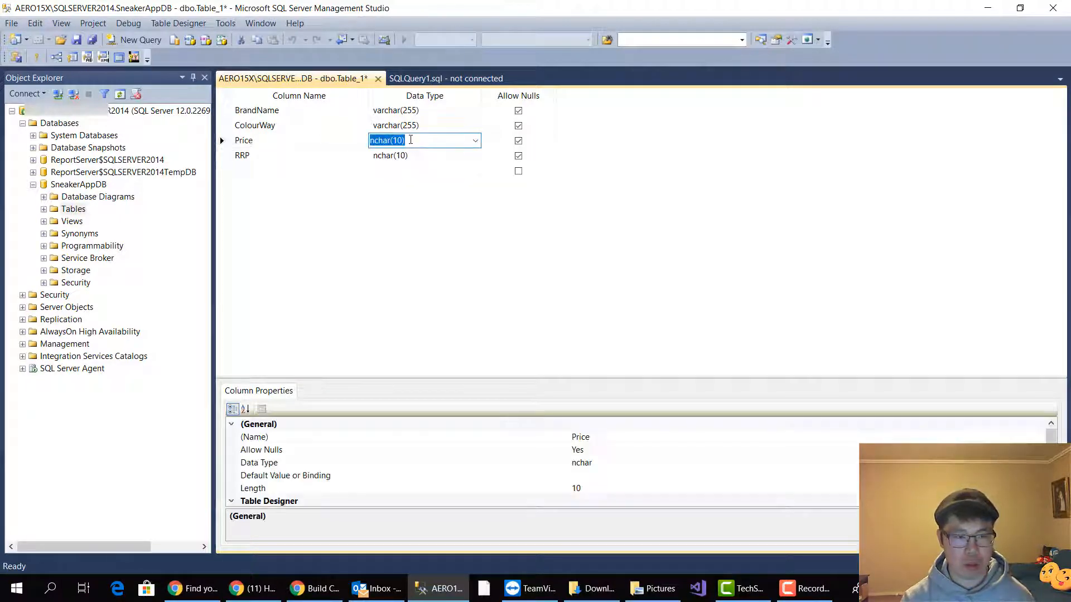
{"action": "type", "text": "money"}
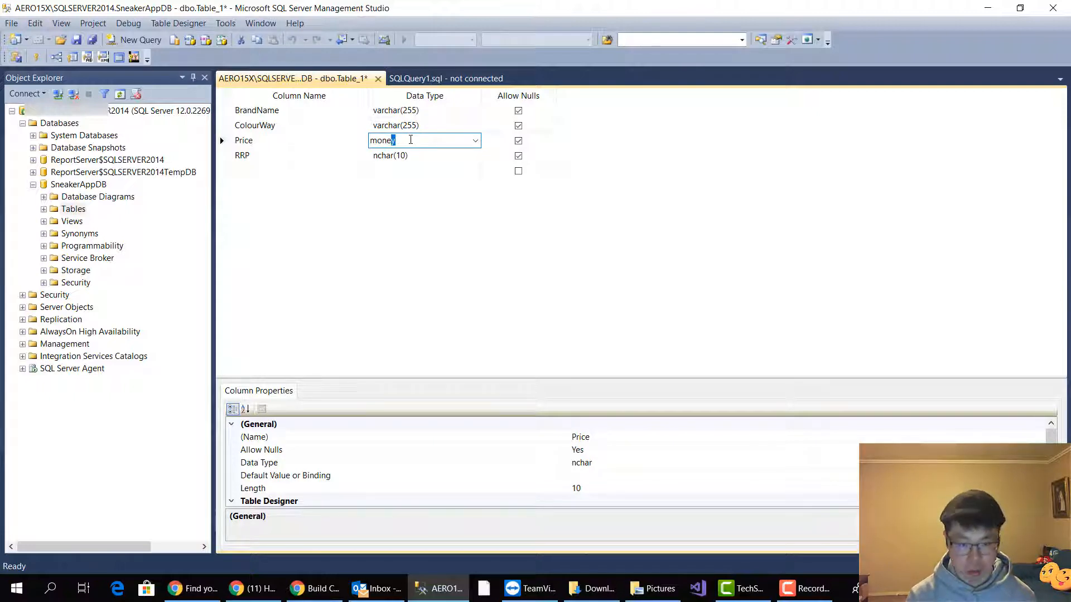
{"action": "key", "text": "Return"}
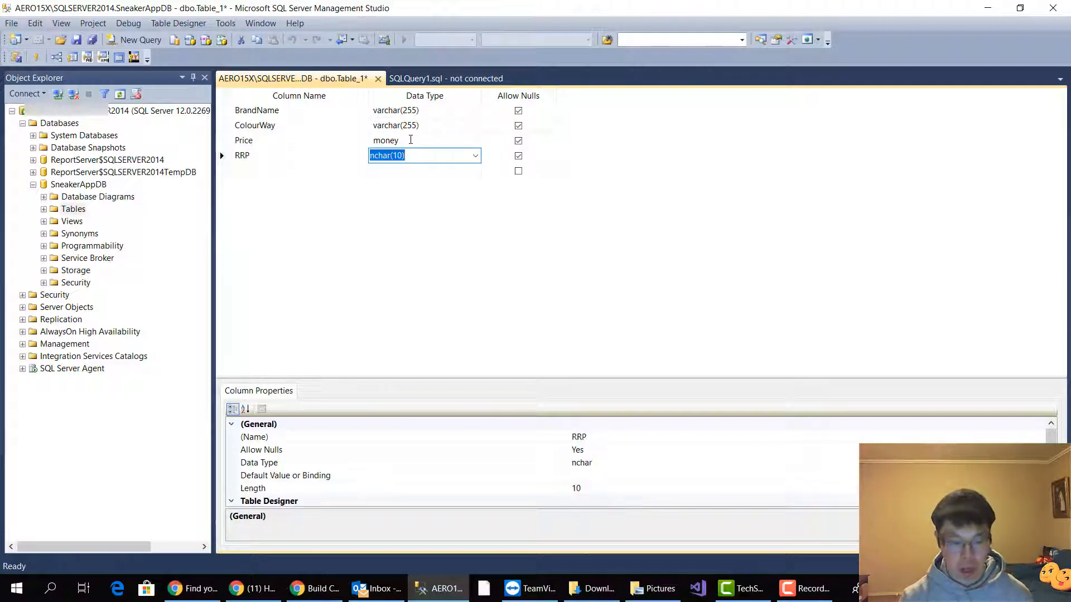
{"action": "type", "text": "money"}
{"action": "key", "text": "Return"}
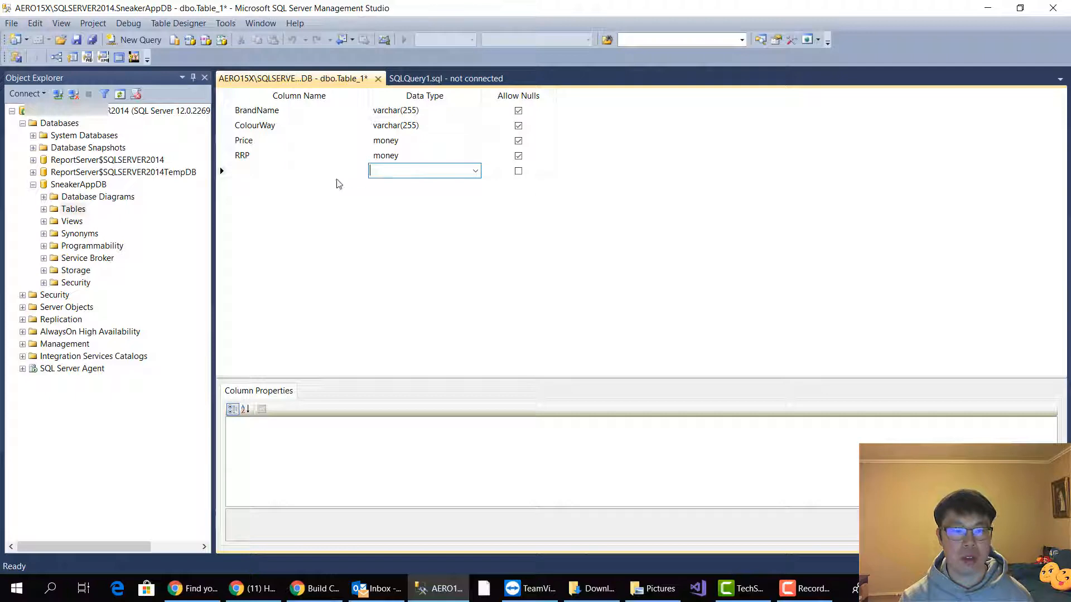
Add a Size column below RRP and open its data type for editing
{"action": "left_click", "coordinate": [404, 192]}
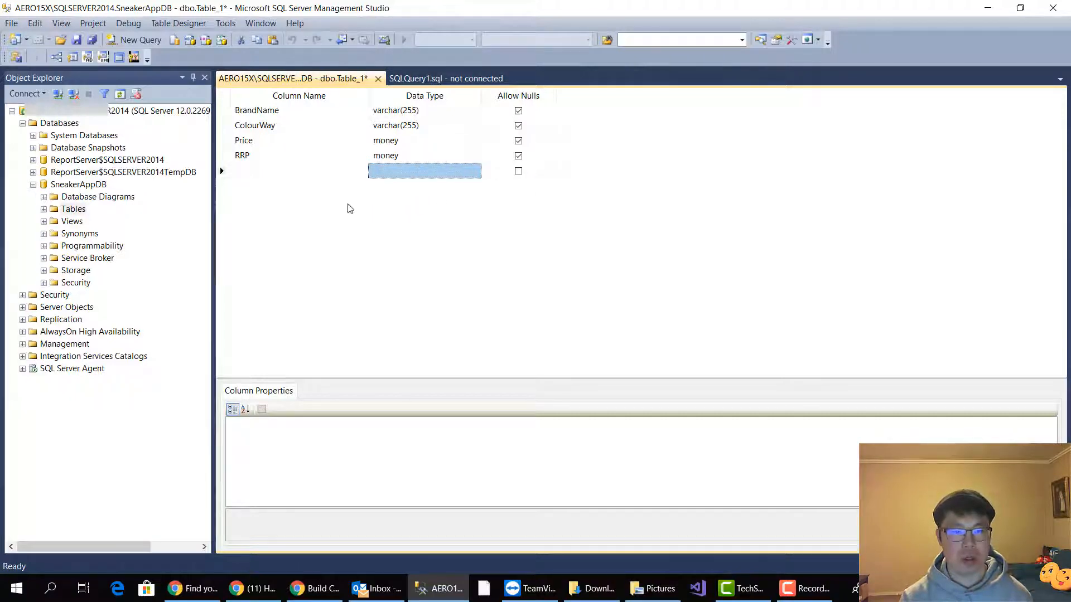
{"action": "left_click", "coordinate": [325, 173]}
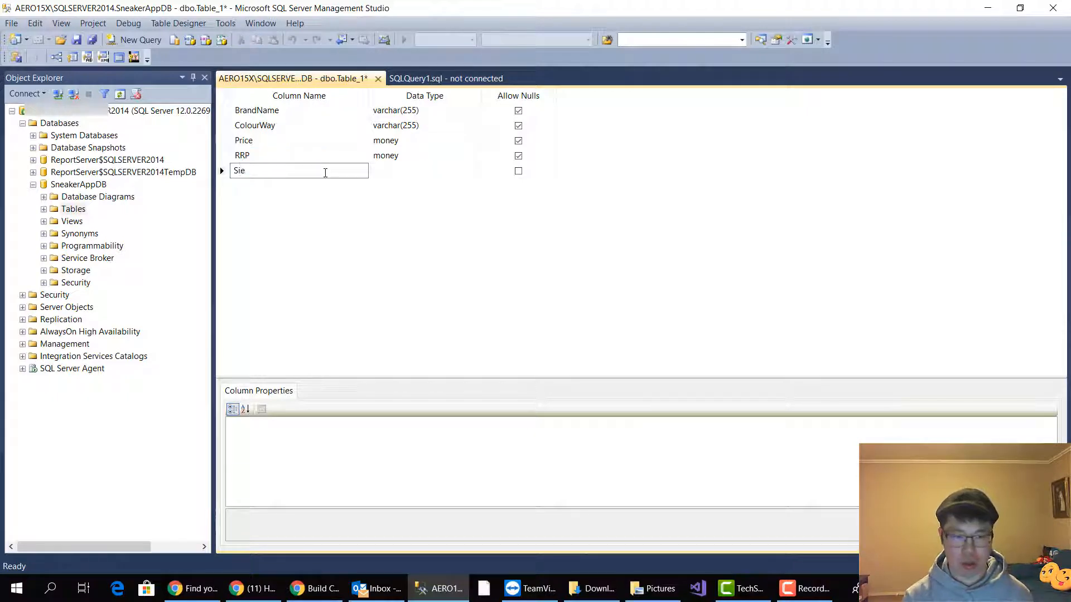
{"action": "type", "text": "Size"}
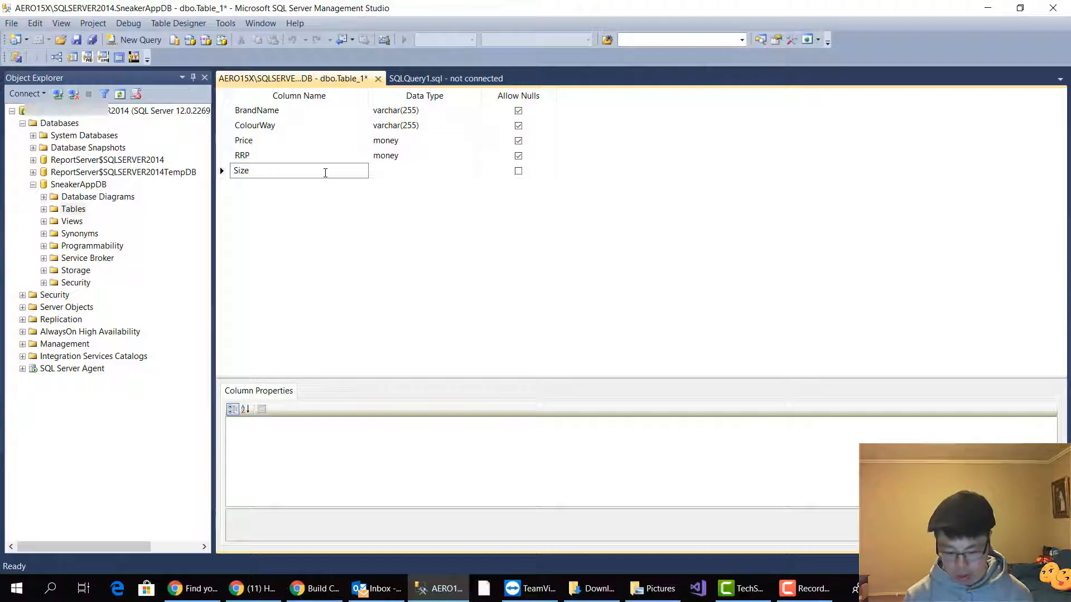
{"action": "key", "text": "Return"}
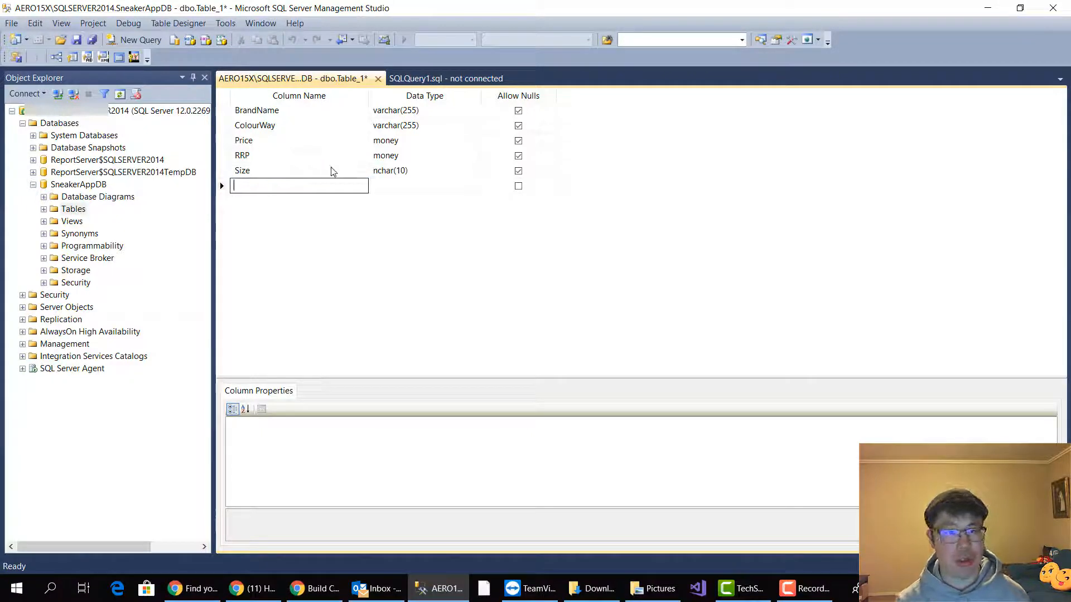
{"action": "left_click", "coordinate": [408, 170]}
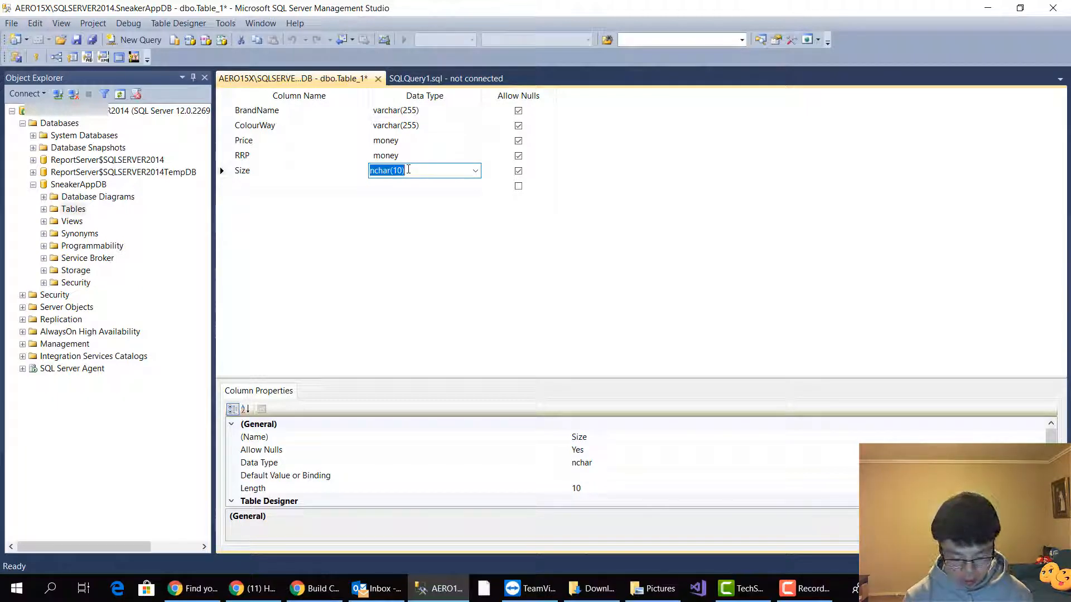
{"action": "type", "text": "float"}
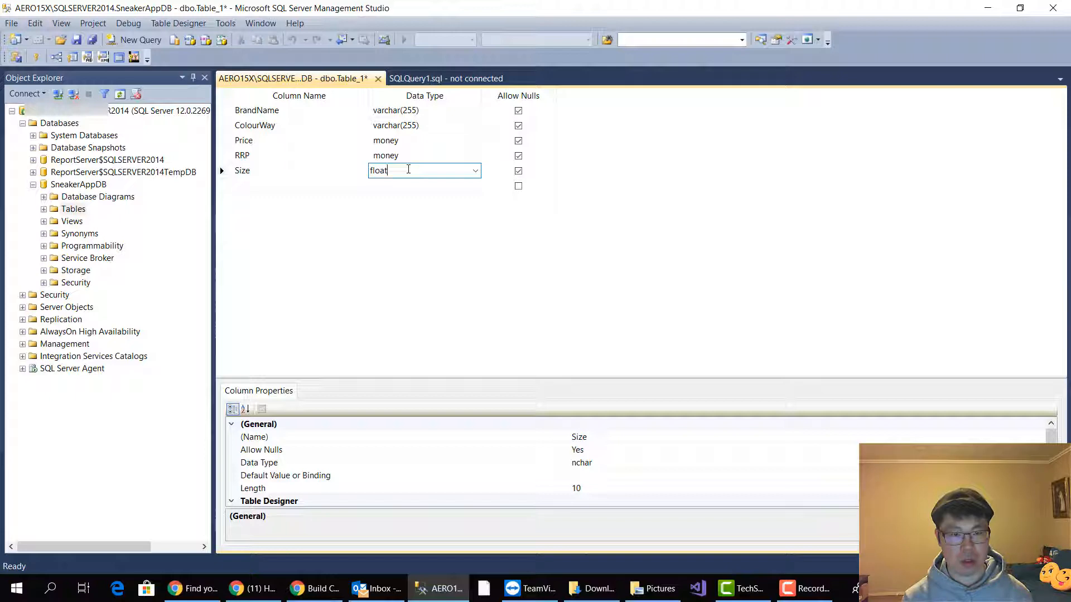
{"action": "key", "text": "BackSpace"}
{"action": "key", "text": "BackSpace"}
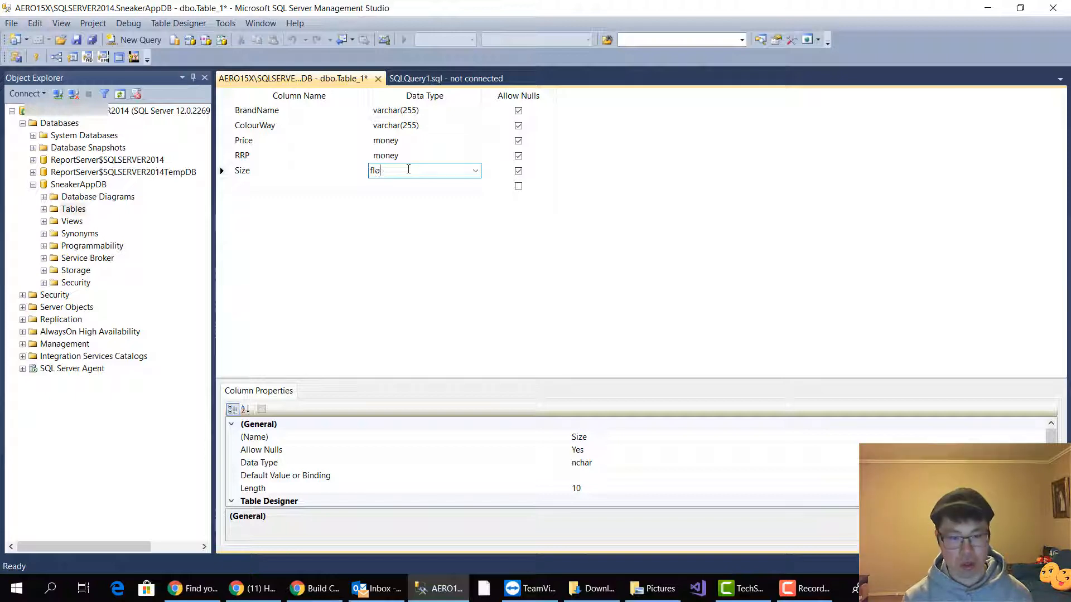
Set the Size column's data type to numeric(4, 2)
{"action": "type", "text": "nume"}
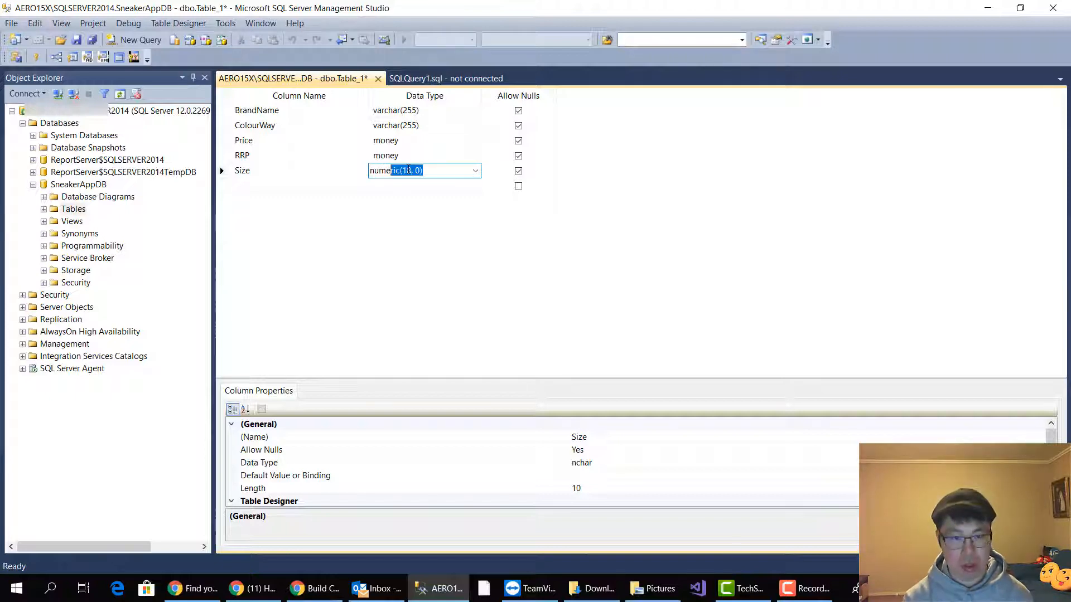
{"action": "type", "text": "ric(18, 0"}
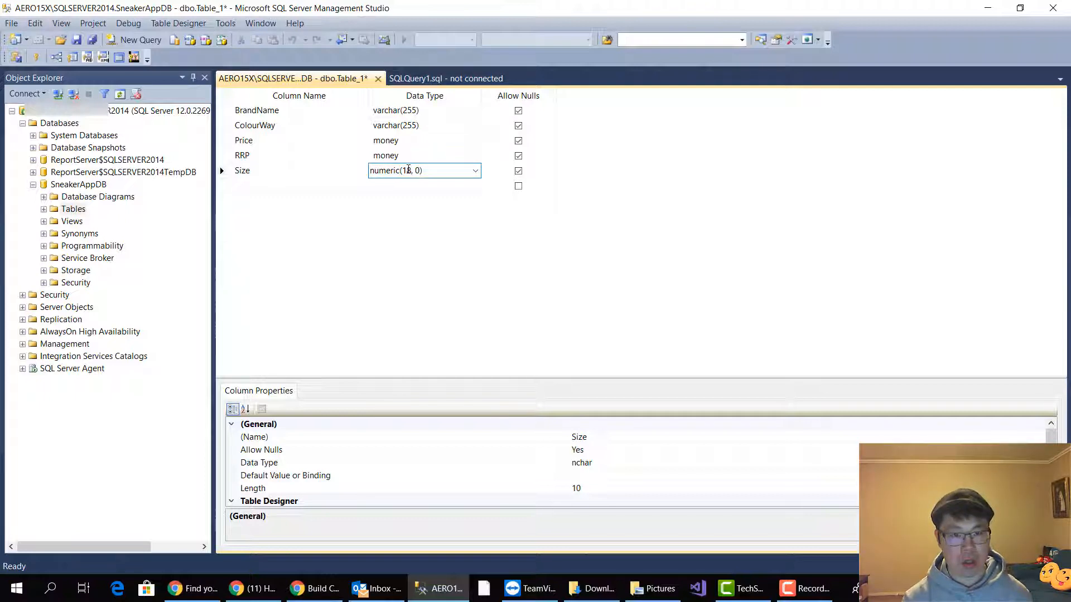
{"action": "key", "text": "BackSpace"}
{"action": "key", "text": "BackSpace"}
{"action": "key", "text": "BackSpace"}
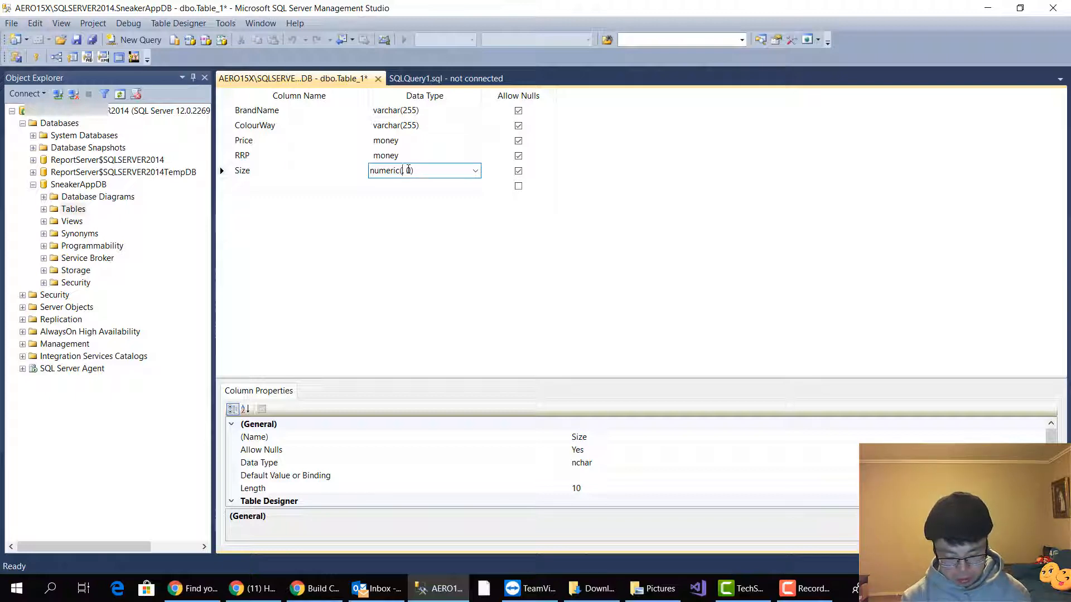
{"action": "type", "text": "4,"}
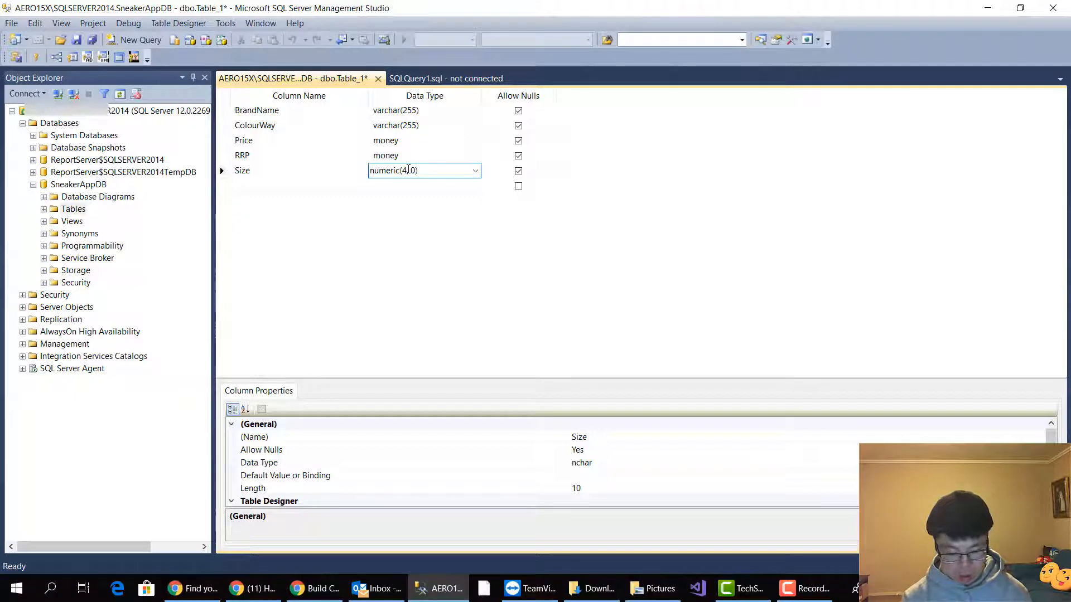
{"action": "key", "text": "Delete"}
{"action": "type", "text": "2"}
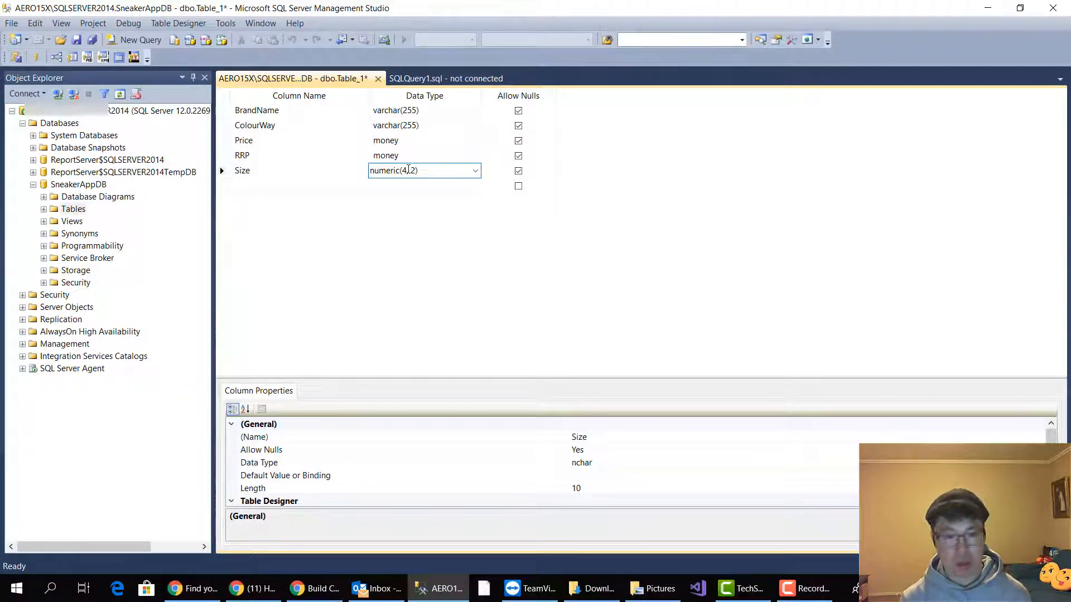
{"action": "key", "text": "Return"}
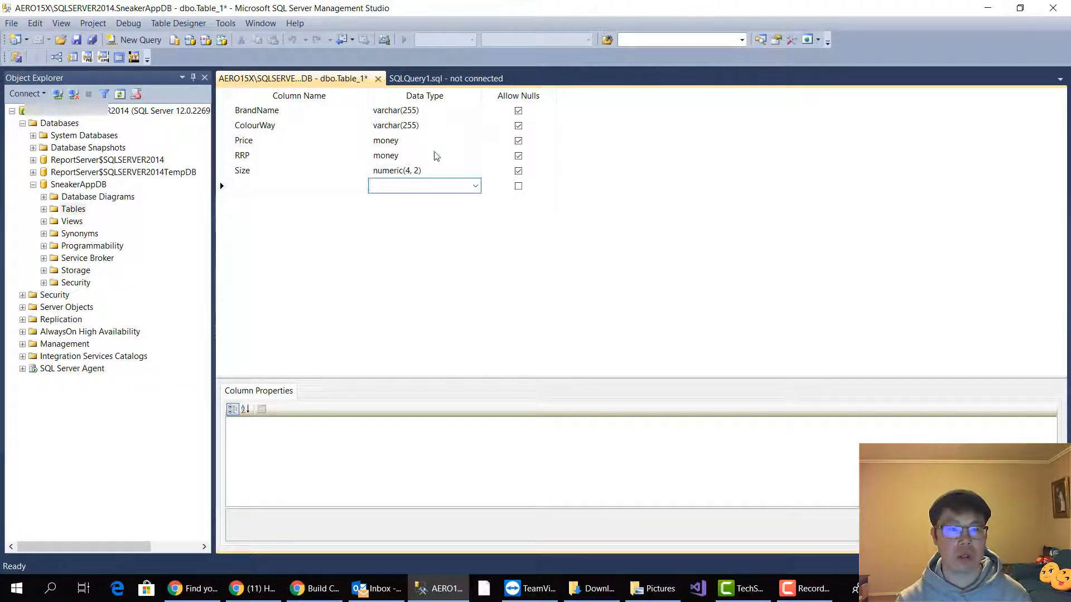
Save the new table under the name Sneaker
{"action": "left_click", "coordinate": [75, 40]}
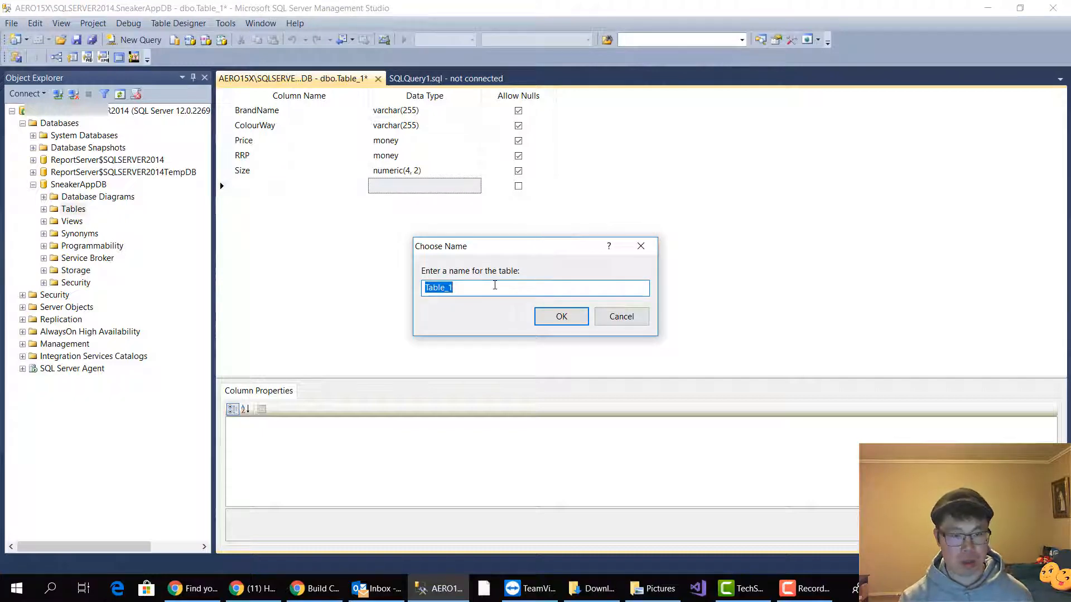
{"action": "type", "text": "Smea"}
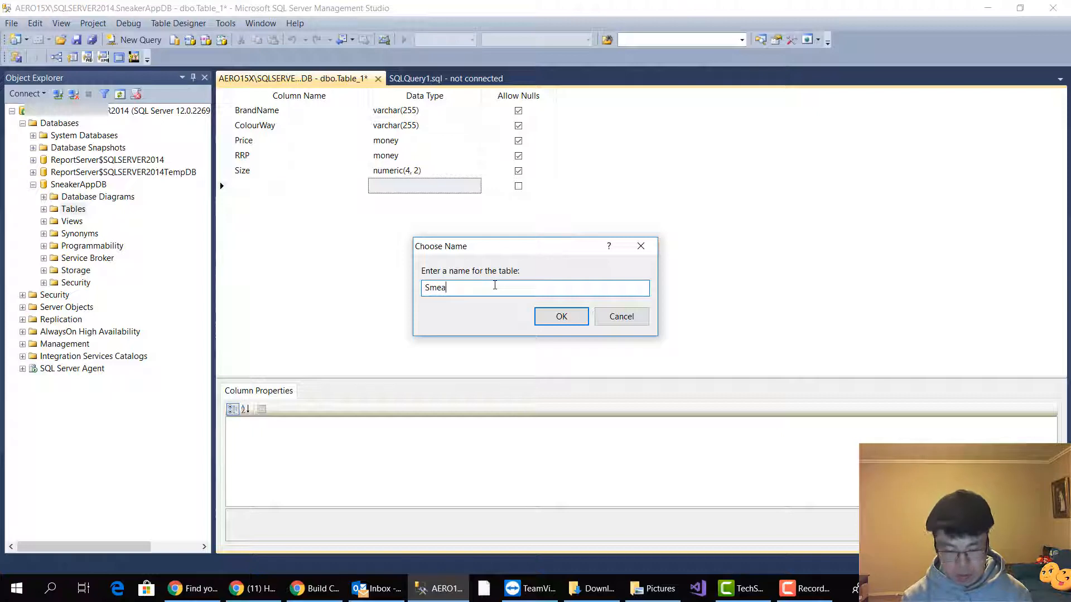
{"action": "key", "text": "BackSpace"}
{"action": "key", "text": "BackSpace"}
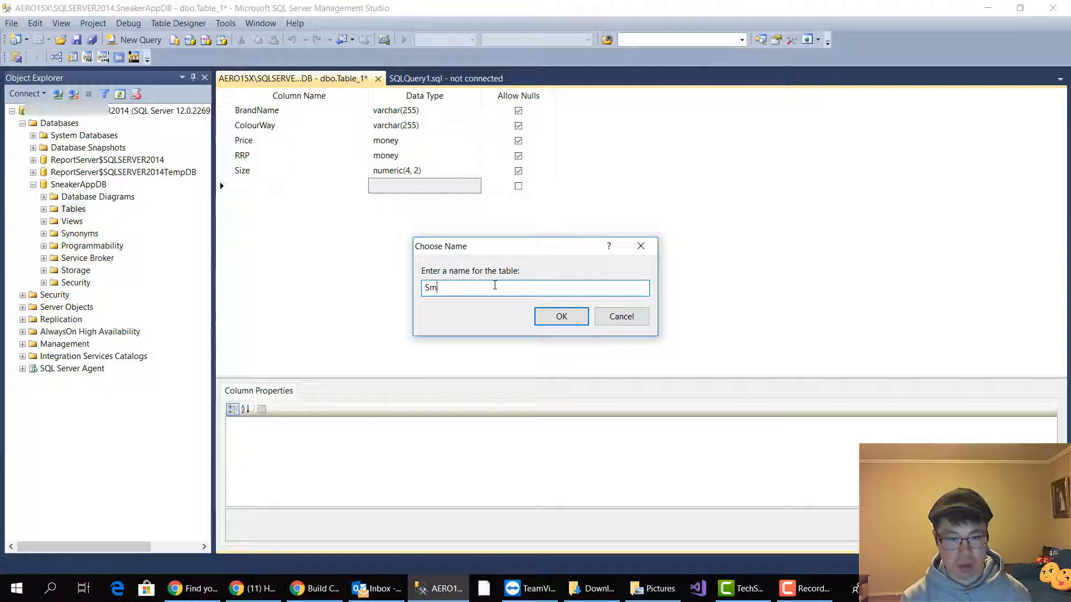
{"action": "key", "text": "BackSpace"}
{"action": "type", "text": "n"}
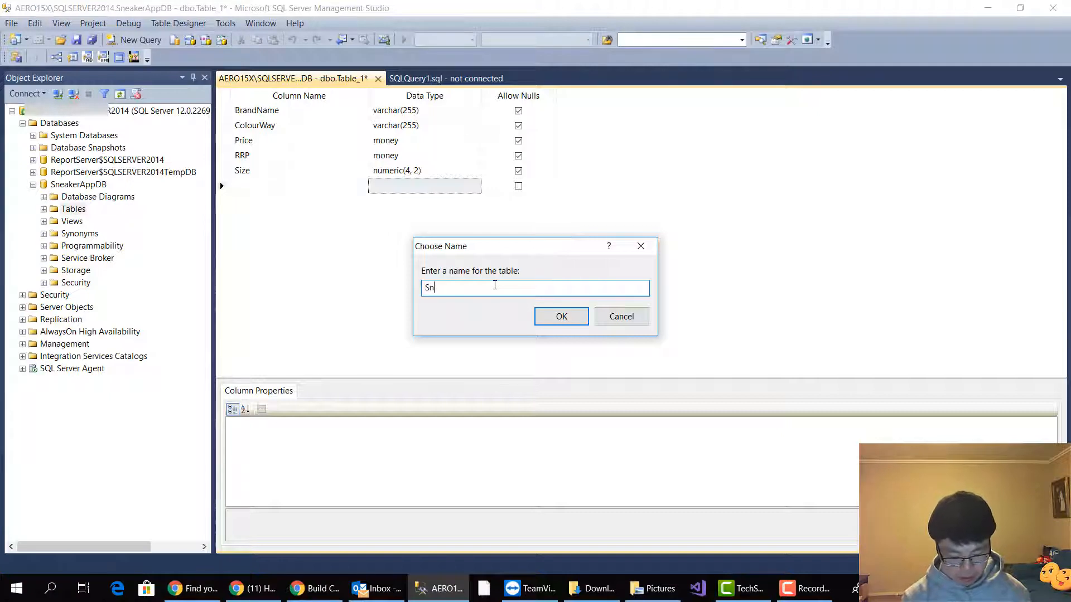
{"action": "type", "text": "eaker"}
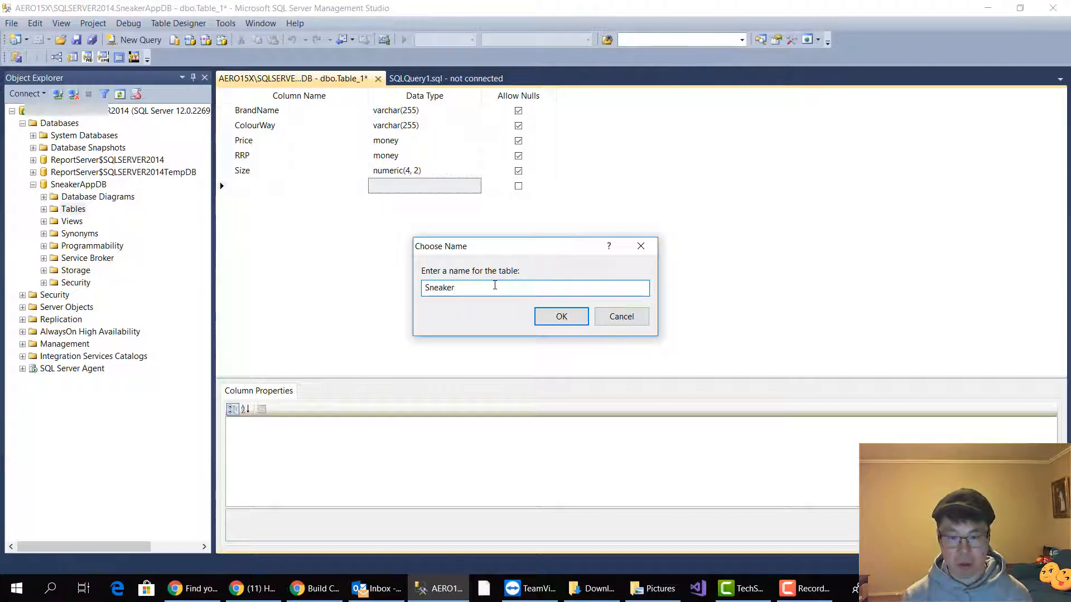
{"action": "key", "text": "Return"}
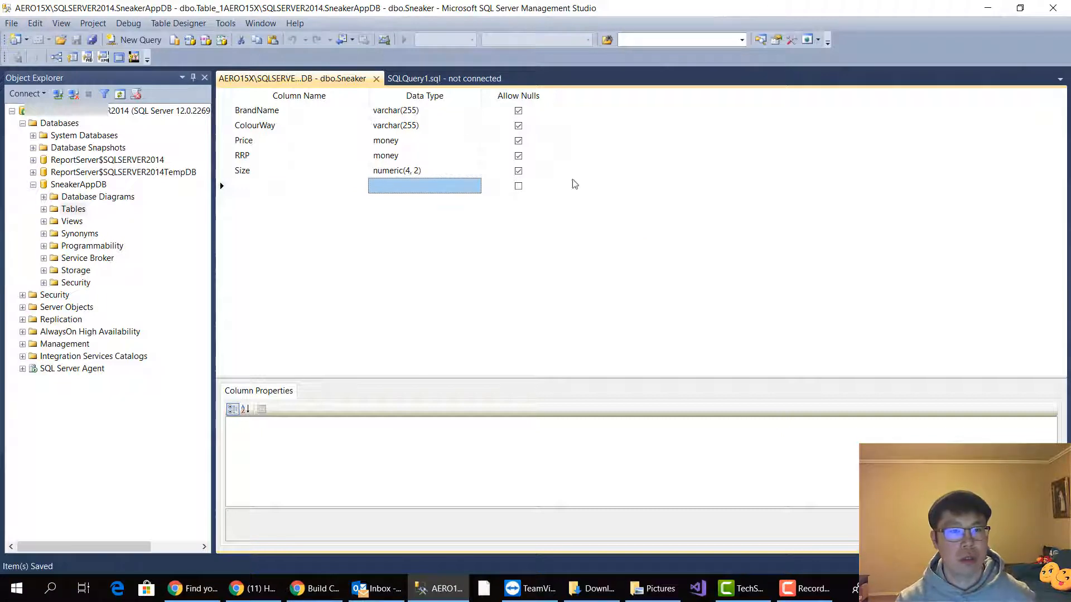
Close the Sneaker table design and expand the Tables folder of SneakerAppDB
{"action": "left_click", "coordinate": [376, 80]}
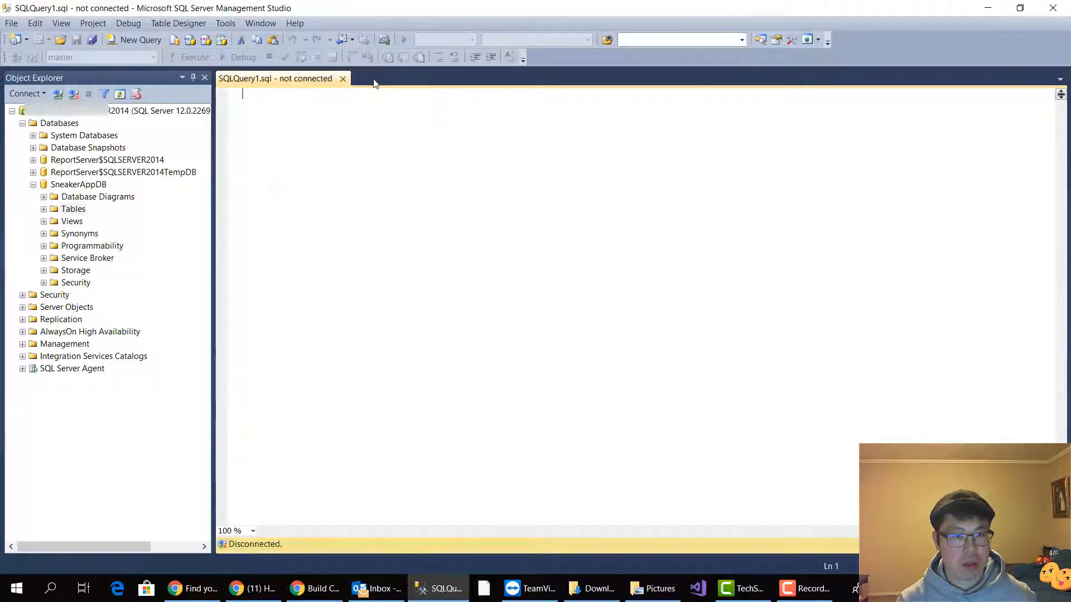
{"action": "left_click", "coordinate": [52, 212]}
{"action": "left_click", "coordinate": [44, 209]}
Connect the open SQLQuery1.sql query to the SQL Server 2014 instance with Windows Authentication and set its database to SneakerAppDB
{"action": "left_click", "coordinate": [372, 174]}
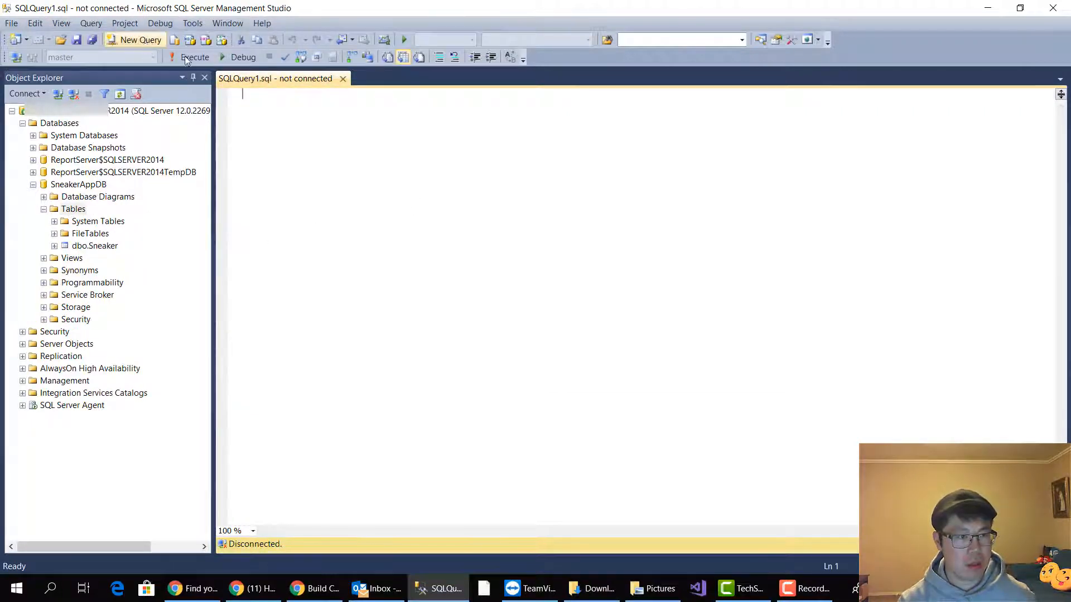
{"action": "type", "text": "s"}
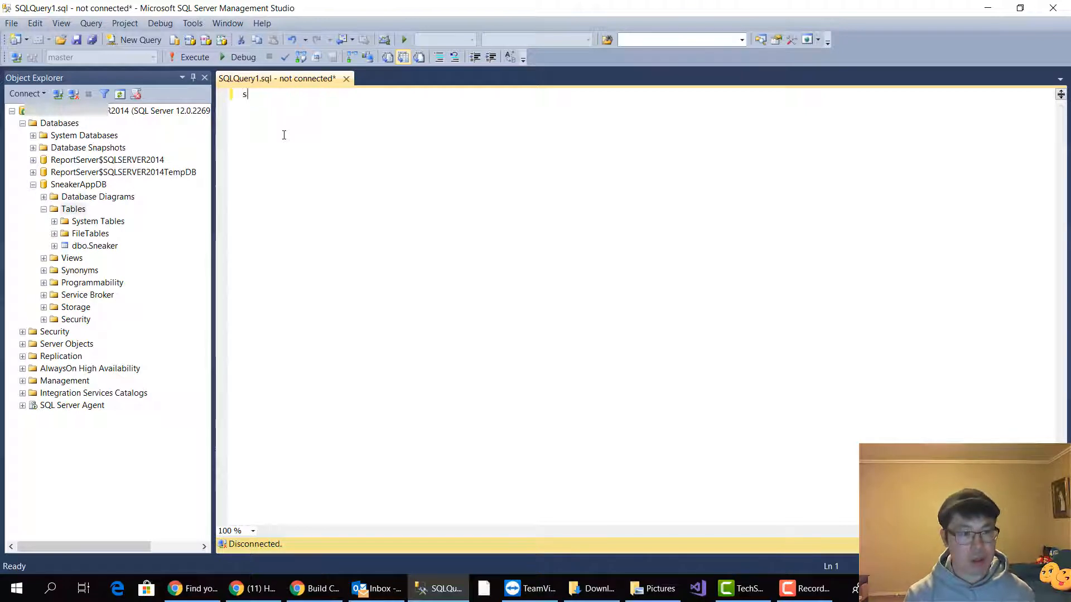
{"action": "type", "text": "lec"}
{"action": "right_click", "coordinate": [242, 153]}
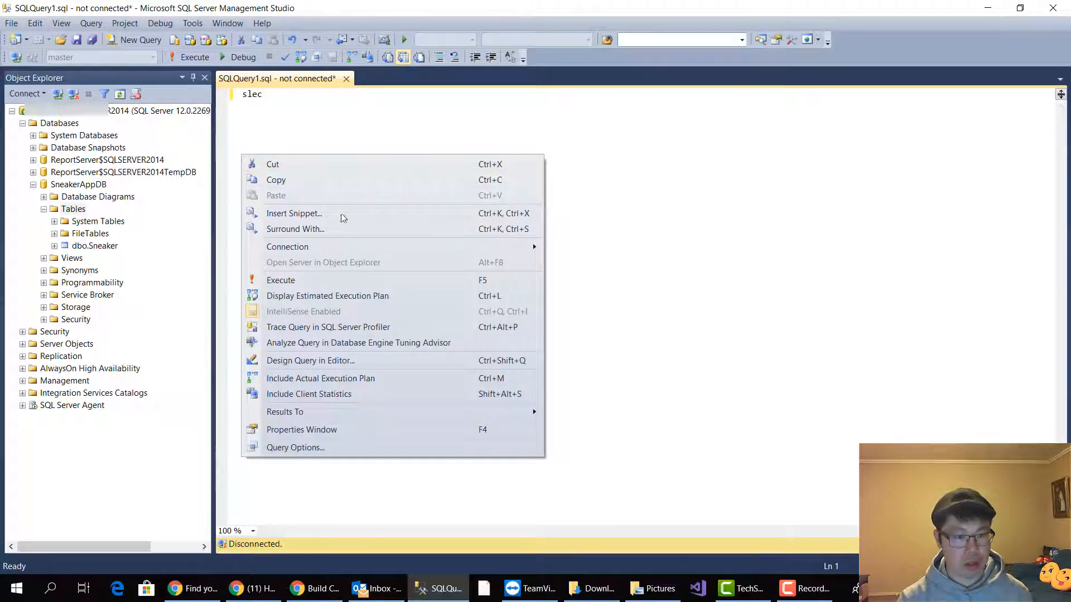
{"action": "mouse_move", "coordinate": [342, 247]}
{"action": "left_click", "coordinate": [581, 247]}
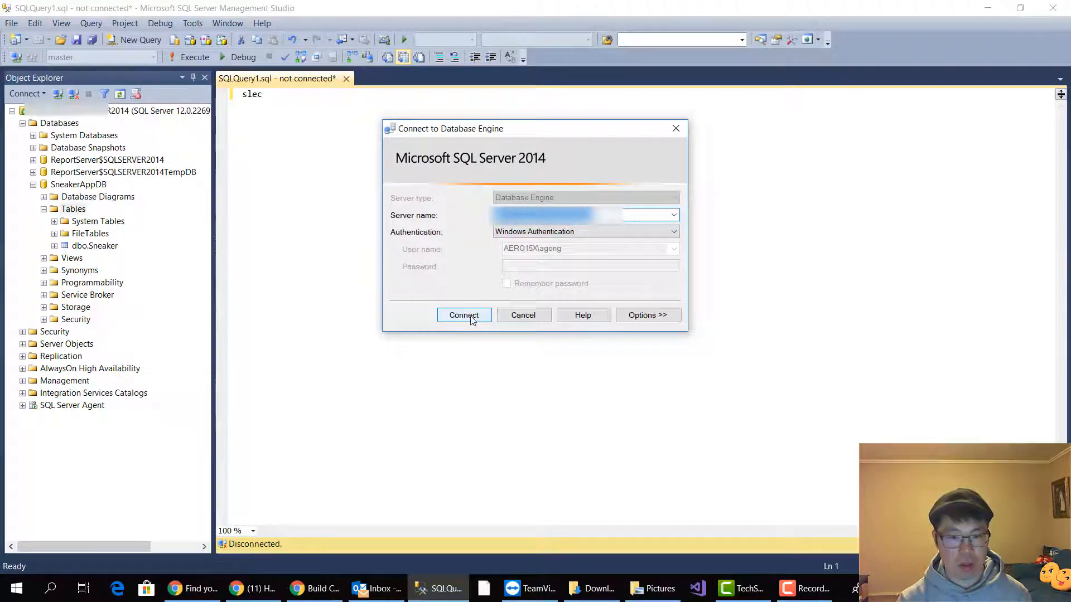
{"action": "left_click", "coordinate": [464, 315]}
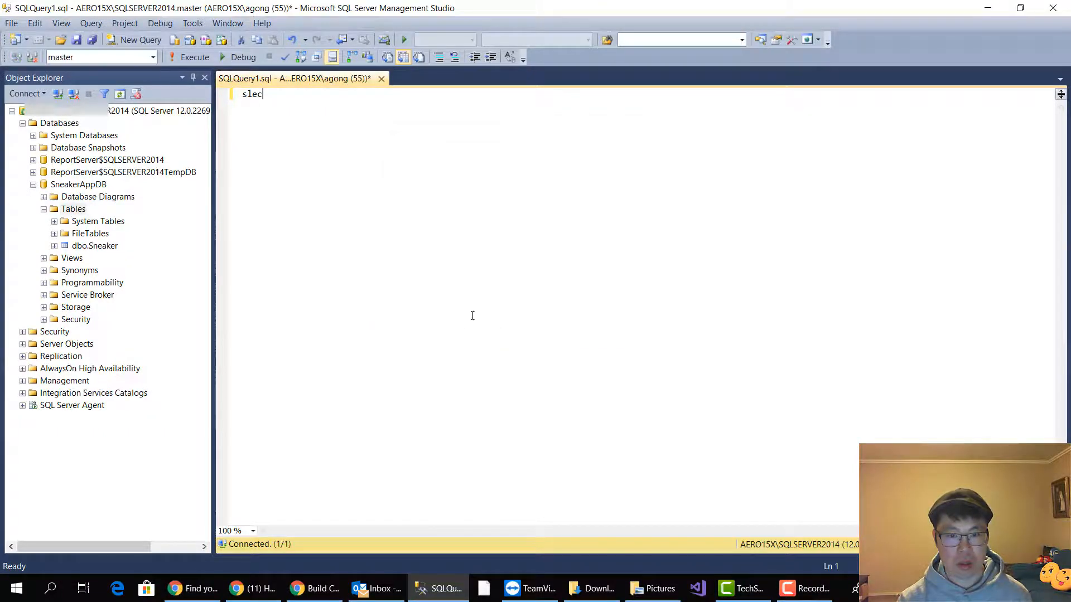
{"action": "left_click", "coordinate": [152, 56]}
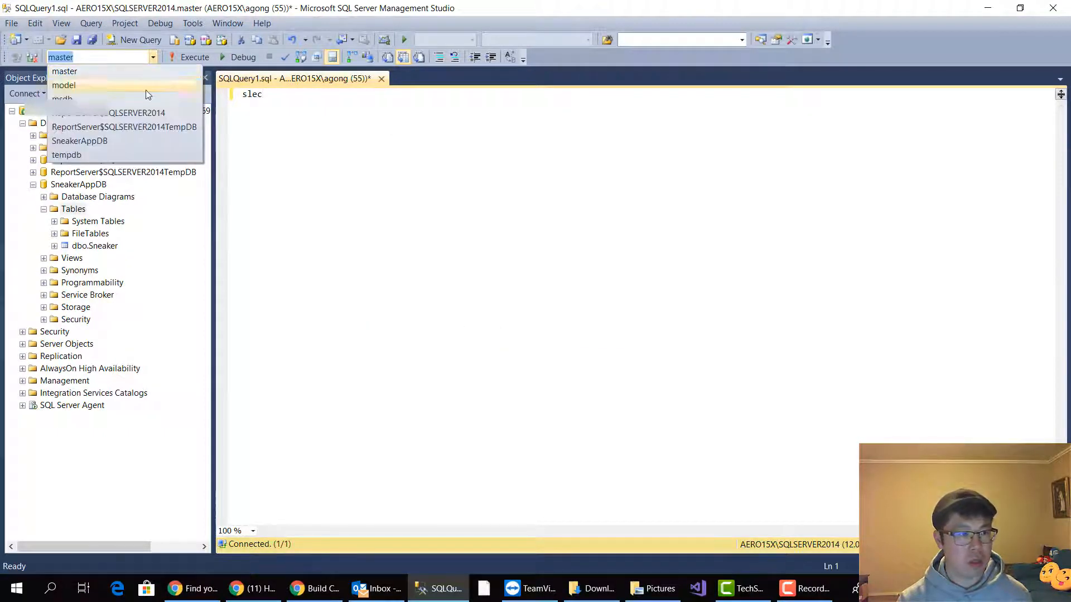
{"action": "left_click", "coordinate": [122, 144]}
Replace the partial text in the query with SELECT * FROM in capitals
{"action": "left_click_drag", "start_coordinate": [263, 94], "coordinate": [246, 99]}
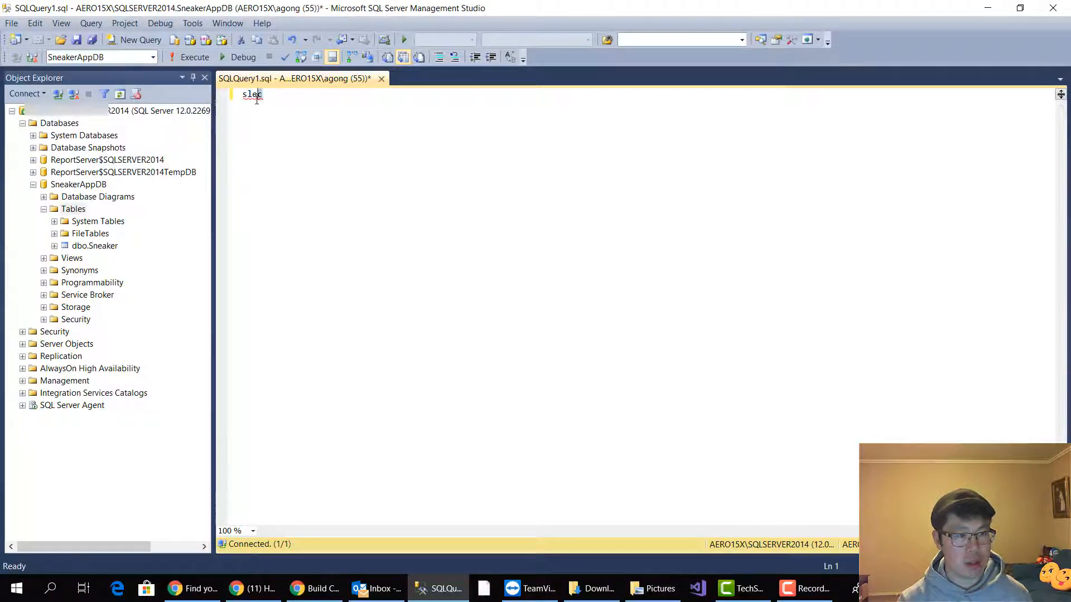
{"action": "type", "text": "elec"}
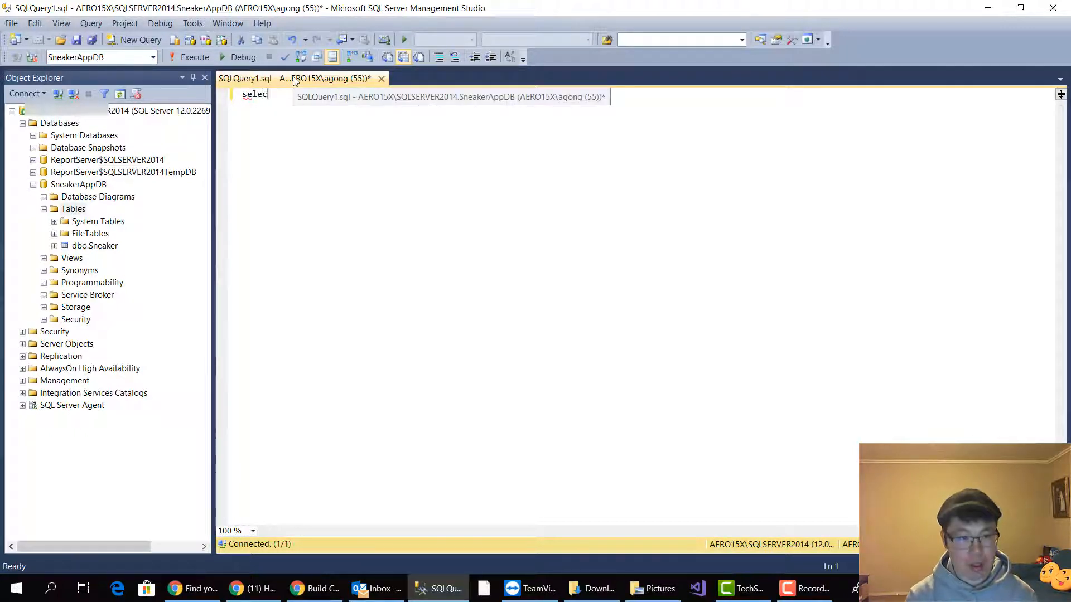
{"action": "key", "text": "BackSpace"}
{"action": "key", "text": "BackSpace"}
{"action": "key", "text": "BackSpace"}
{"action": "key", "text": "BackSpace"}
{"action": "key", "text": "BackSpace"}
{"action": "key", "text": "Caps_Lock"}
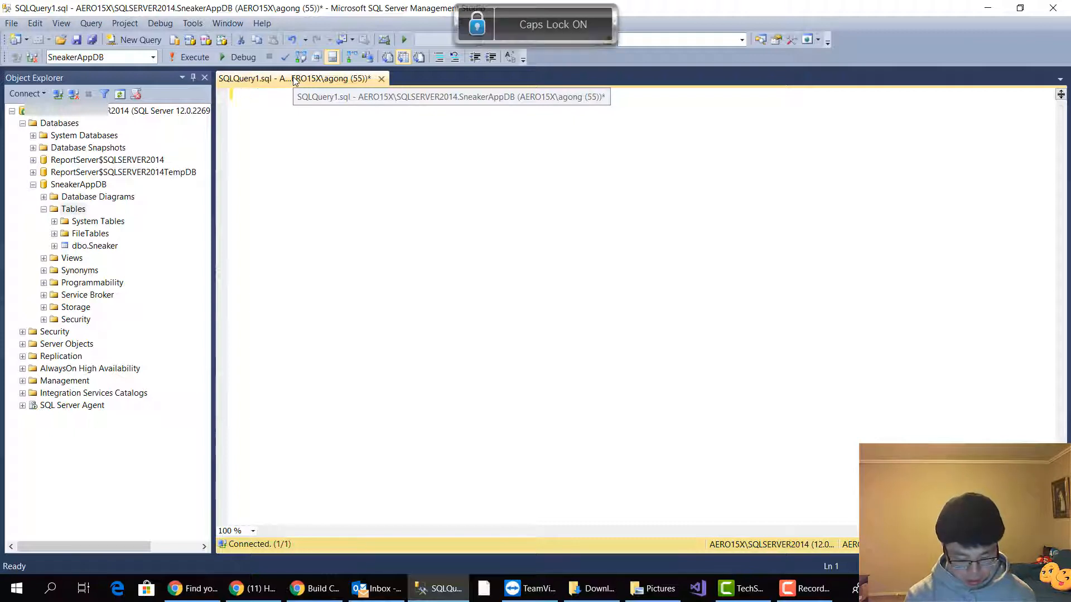
{"action": "type", "text": "SELECT *"}
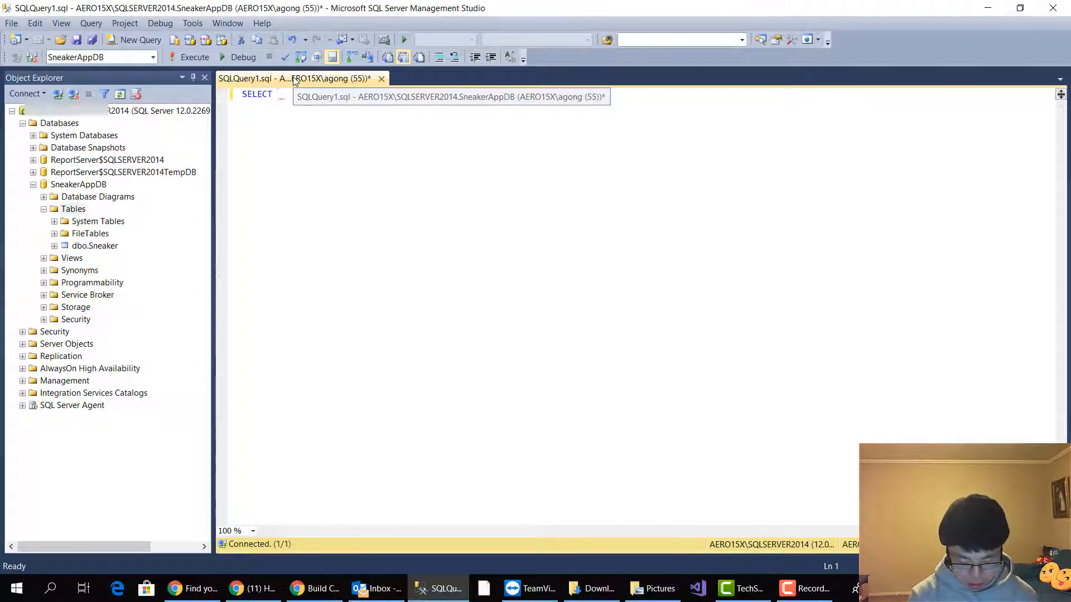
{"action": "type", "text": " FROM"}
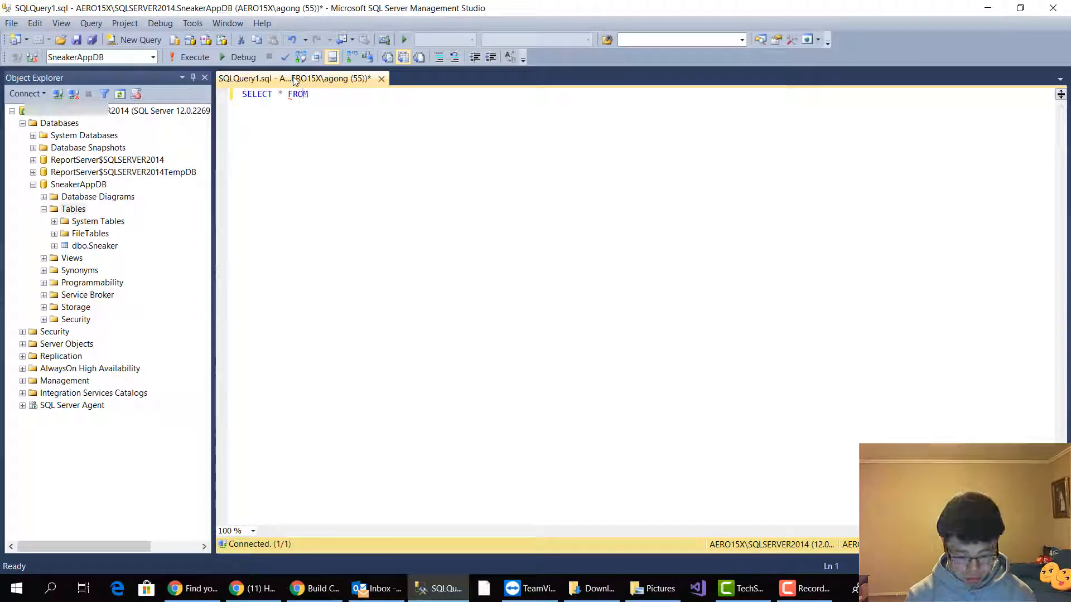
{"action": "key", "text": "Caps_Lock"}
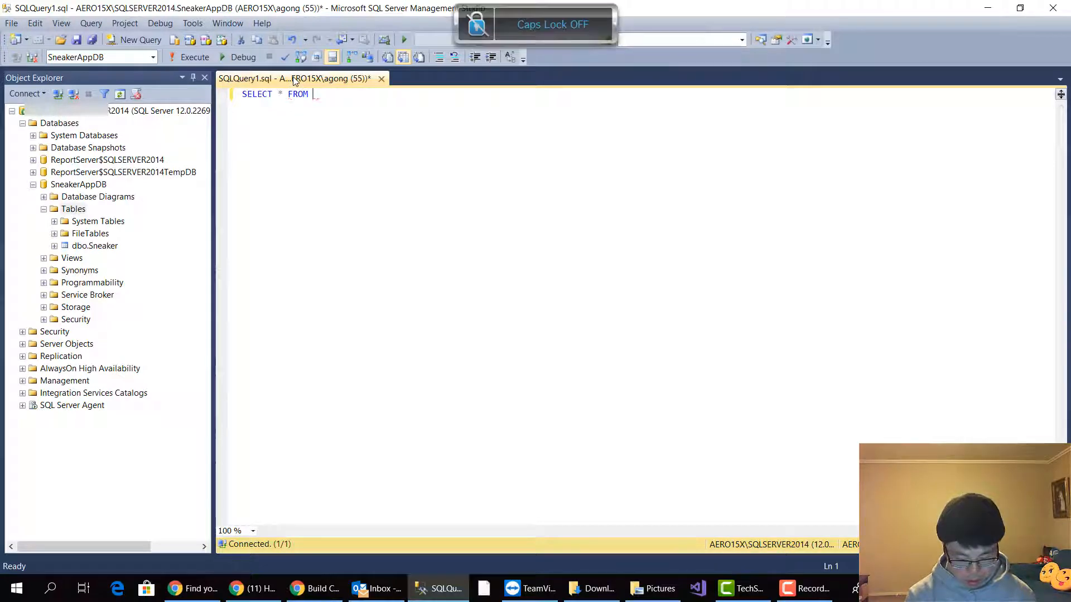
Complete the query's FROM clause with the table DBO.Sneaker, accepting the suggested table name
{"action": "type", "text": "dbo"}
{"action": "key", "text": "BackSpace"}
{"action": "key", "text": "BackSpace"}
{"action": "key", "text": "BackSpace"}
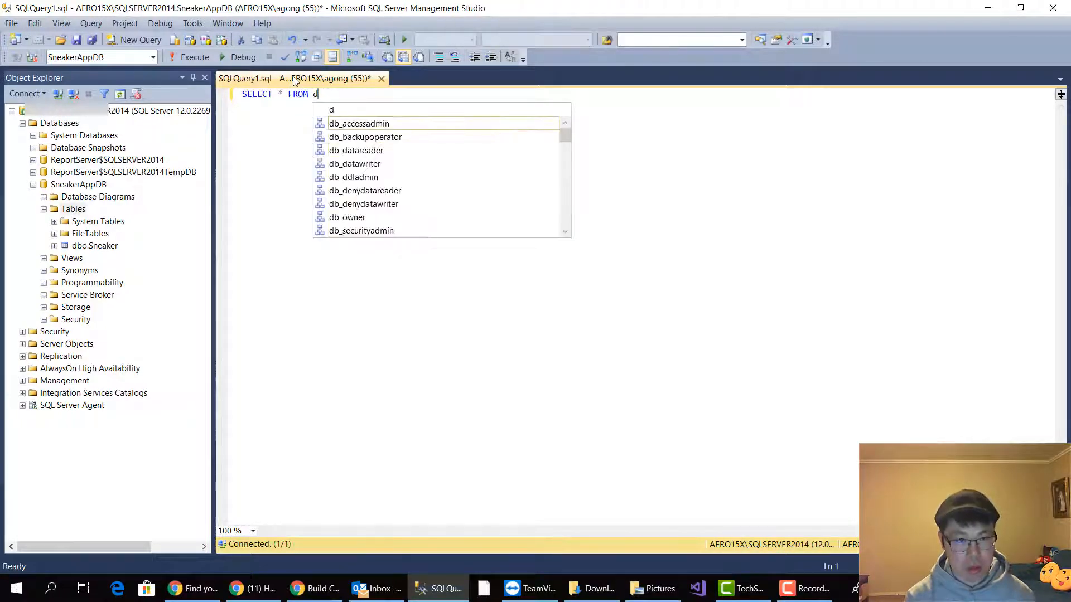
{"action": "key", "text": "Caps_Lock"}
{"action": "type", "text": "DBO."}
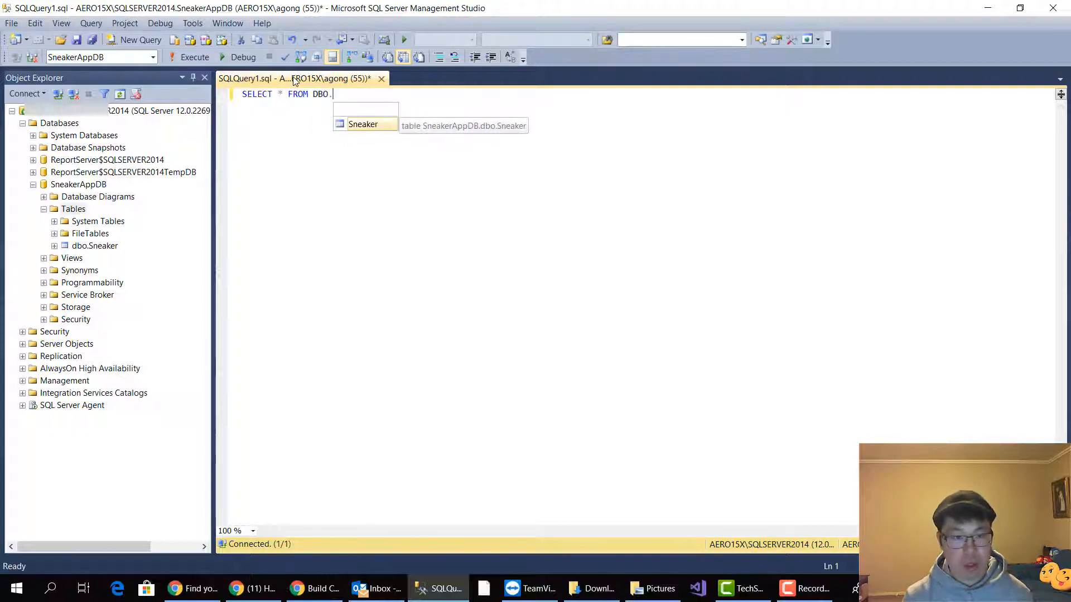
{"action": "key", "text": "Tab"}
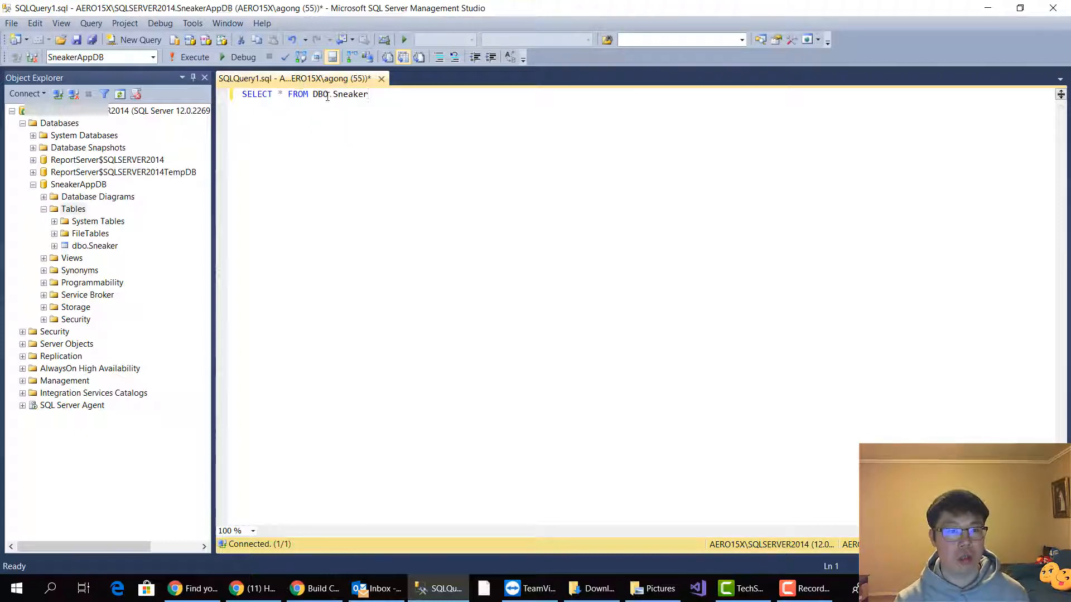
Change the schema name in the query to lowercase dbo and put the FROM clause on its own line
{"action": "key", "text": "BackSpace"}
{"action": "key", "text": "BackSpace"}
{"action": "key", "text": "BackSpace"}
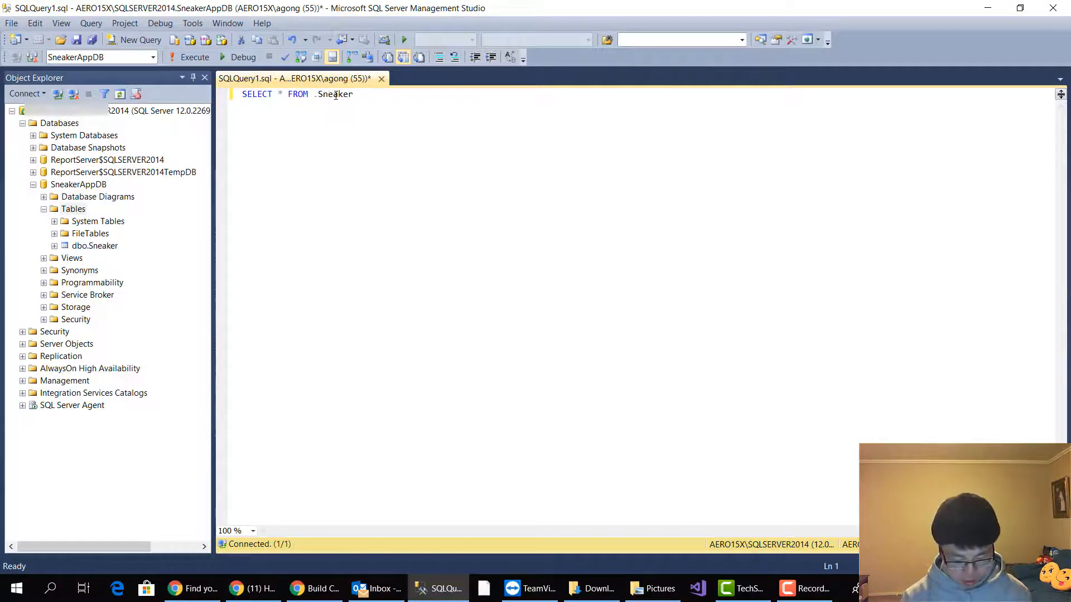
{"action": "key", "text": "Caps_Lock"}
{"action": "type", "text": "dbo"}
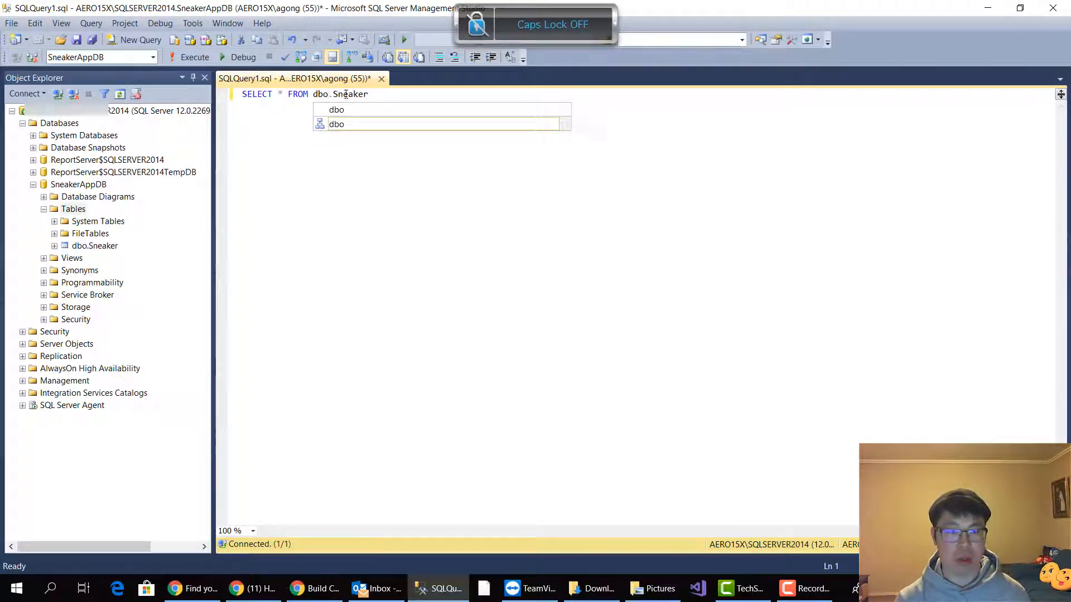
{"action": "left_click", "coordinate": [395, 187]}
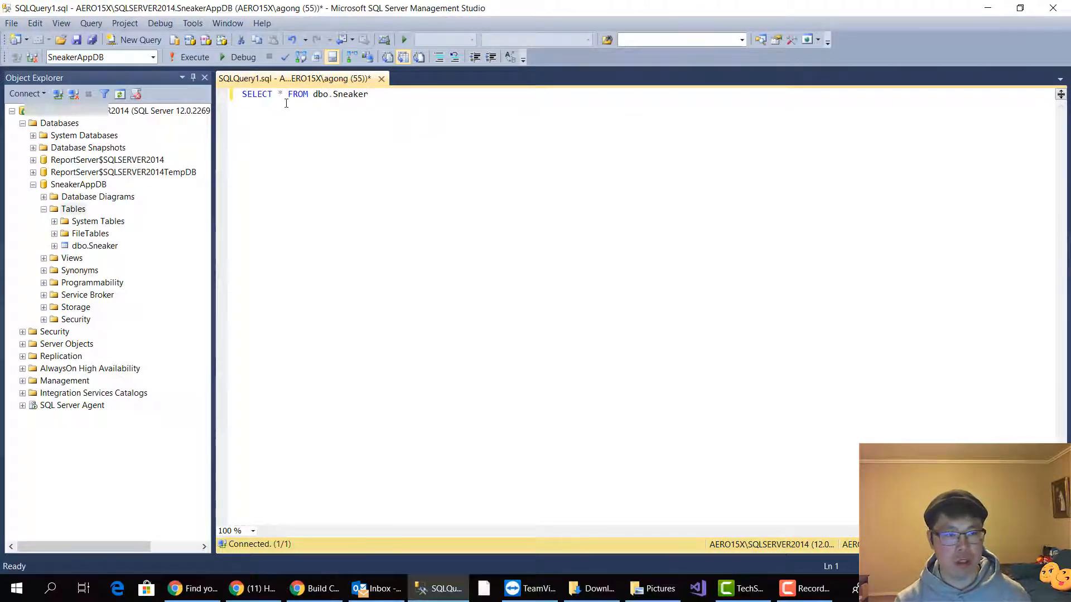
{"action": "key", "text": "Return"}
{"action": "left_click", "coordinate": [346, 112]}
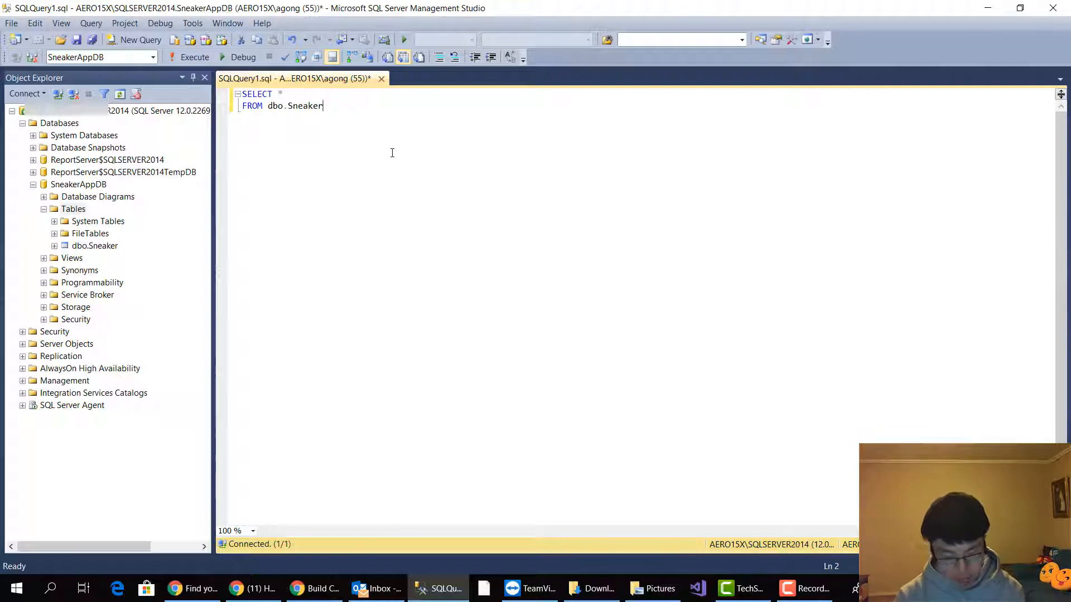
Execute the query on dbo.Sneaker and widen the BrandName and ColourWay columns in the results
{"action": "key", "text": "F5"}
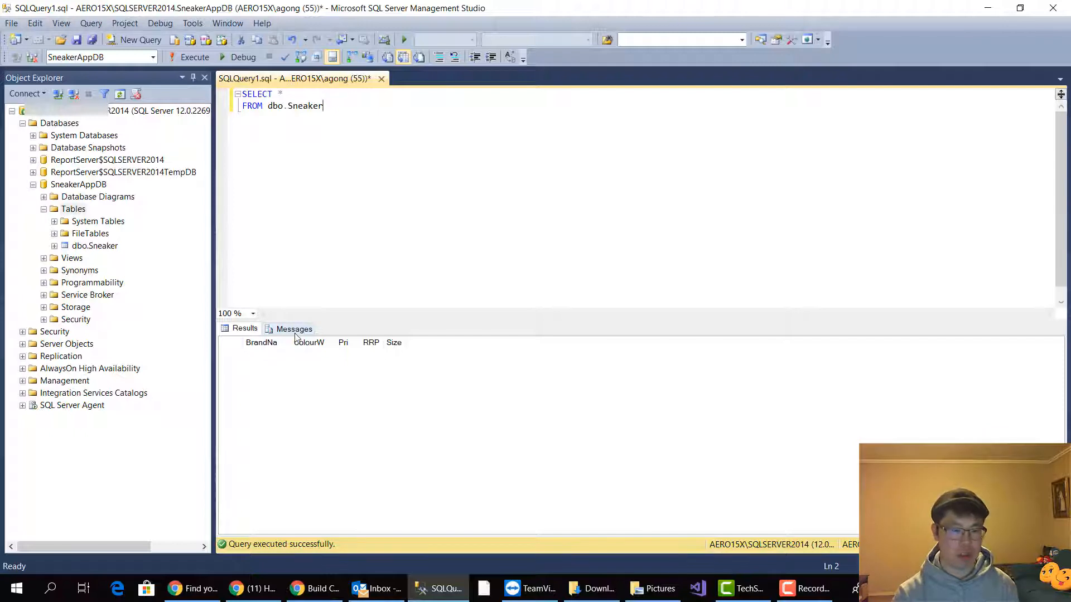
{"action": "left_click_drag", "start_coordinate": [285, 341], "coordinate": [328, 340]}
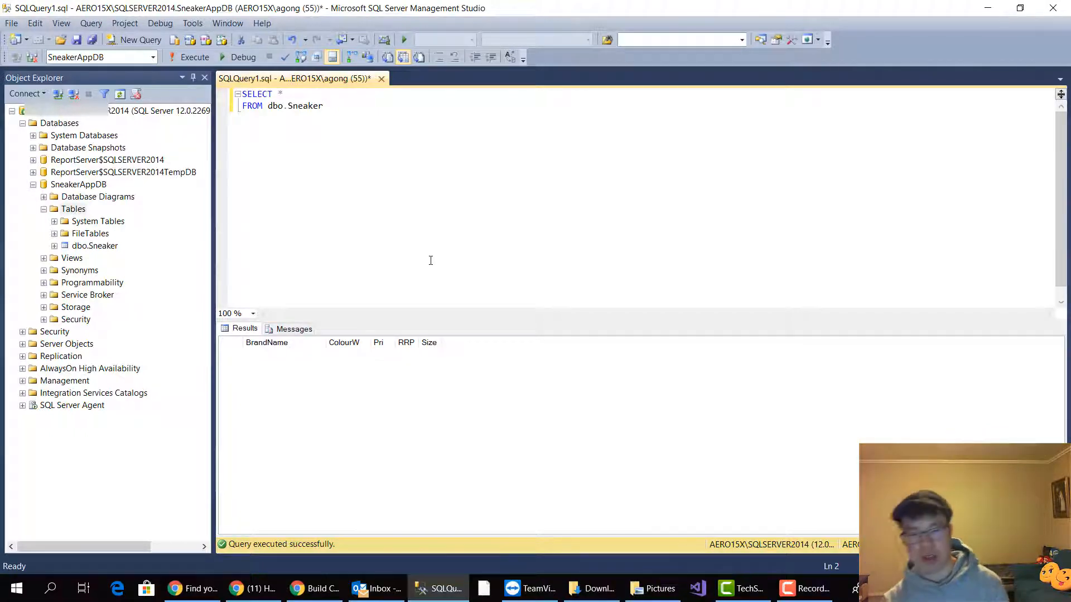
{"action": "left_click_drag", "start_coordinate": [370, 342], "coordinate": [400, 341]}
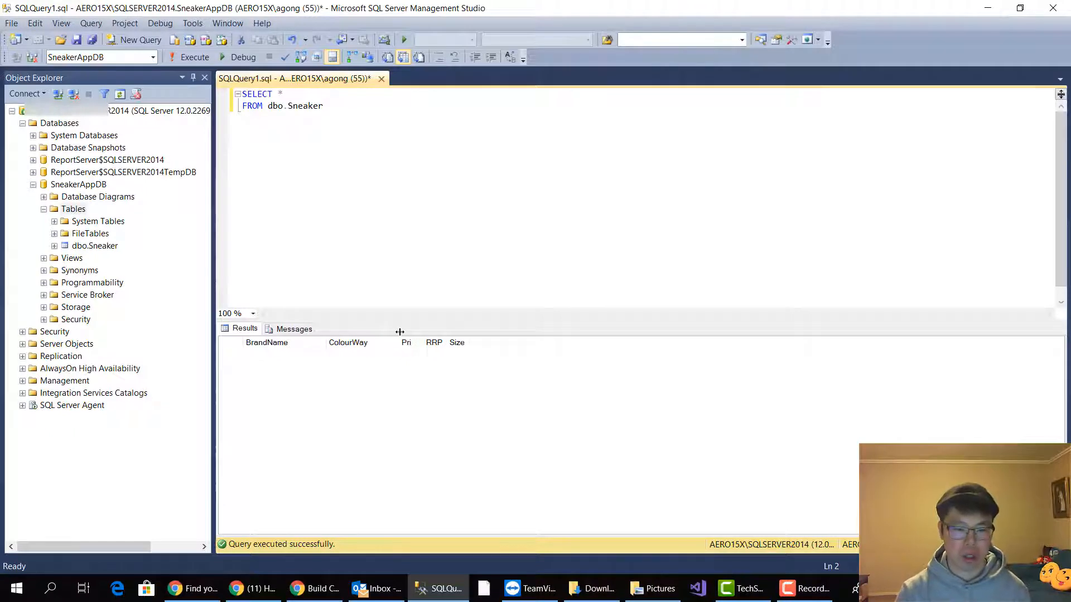
{"action": "left_click", "coordinate": [470, 253]}
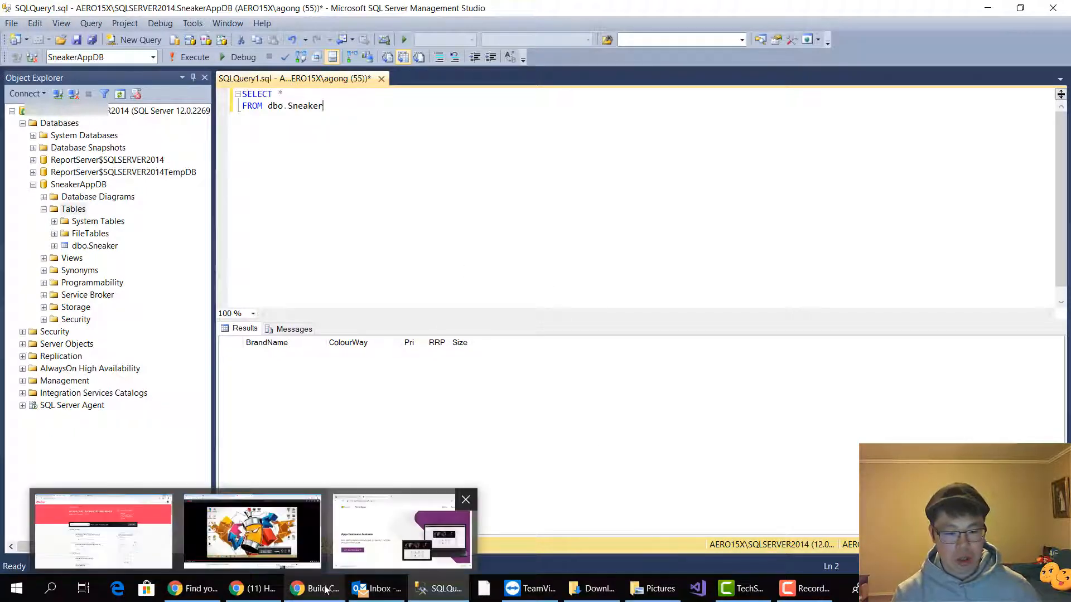
Switch to the PowerApps website in Chrome, minimize SQL Server Management Studio and maximize the browser window
{"action": "left_click", "coordinate": [390, 527]}
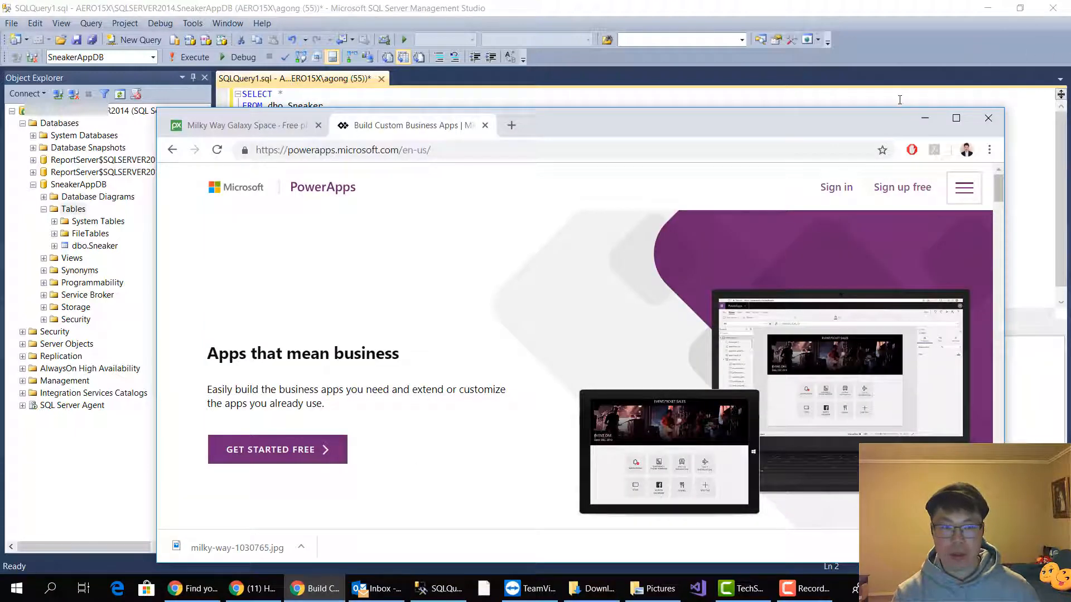
{"action": "left_click", "coordinate": [757, 98]}
{"action": "left_click", "coordinate": [975, 9]}
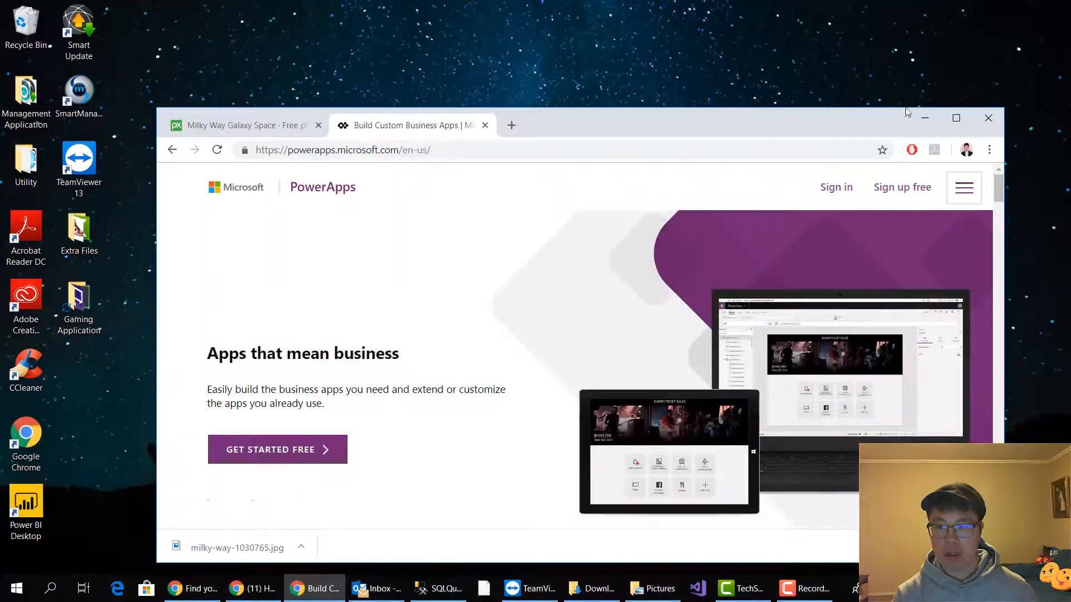
{"action": "left_click", "coordinate": [955, 118]}
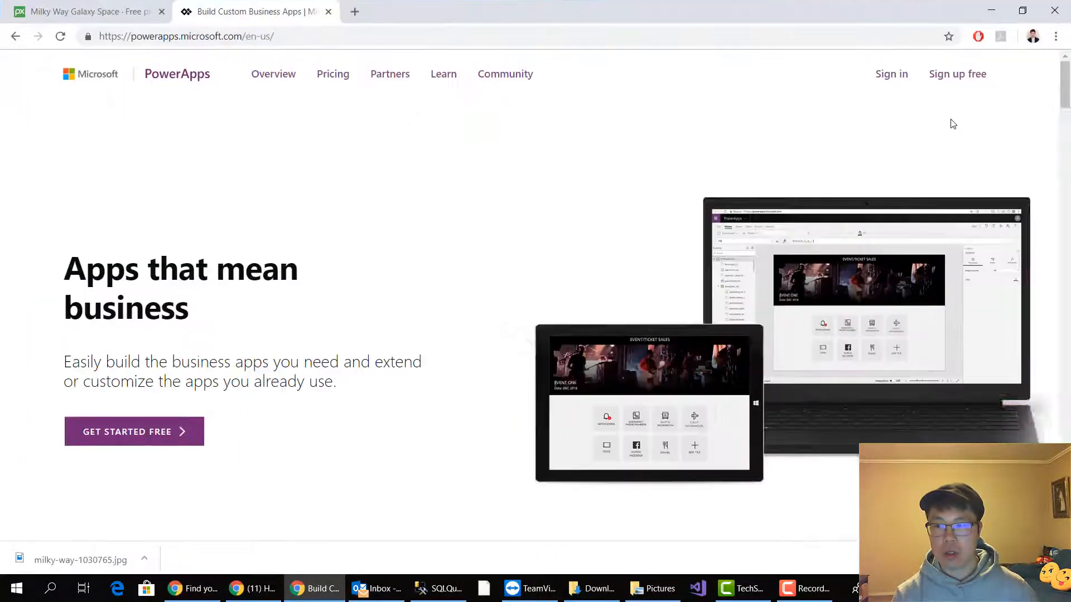
View the PowerApps free sign-up form and close it without entering an account
{"action": "left_click", "coordinate": [960, 80]}
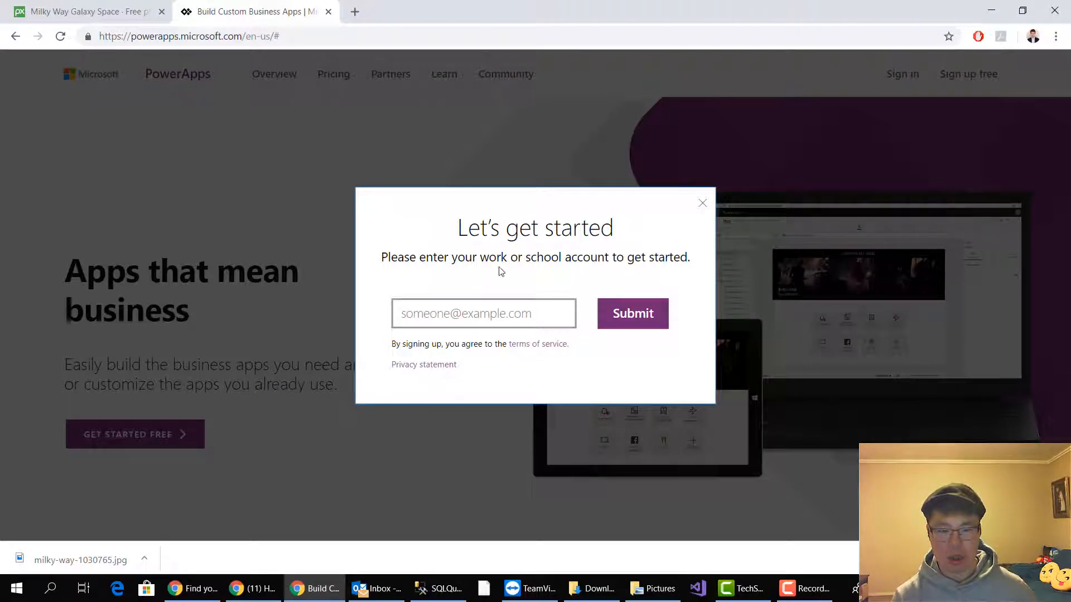
{"action": "left_click", "coordinate": [706, 207]}
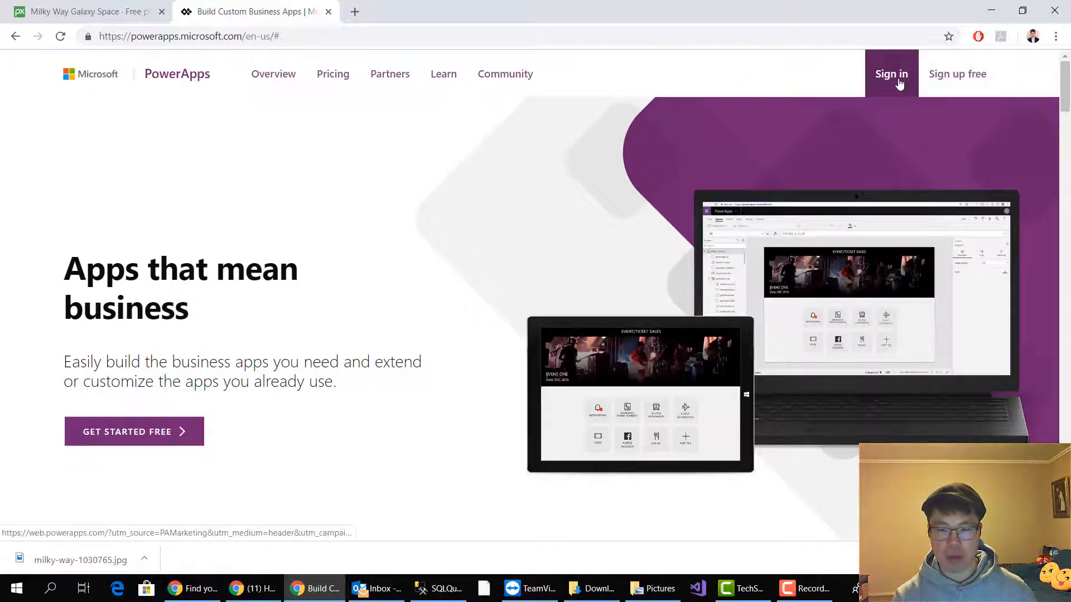
Go to the PowerApps sign-in page, enter the account's e-mail address and continue
{"action": "left_click", "coordinate": [898, 84]}
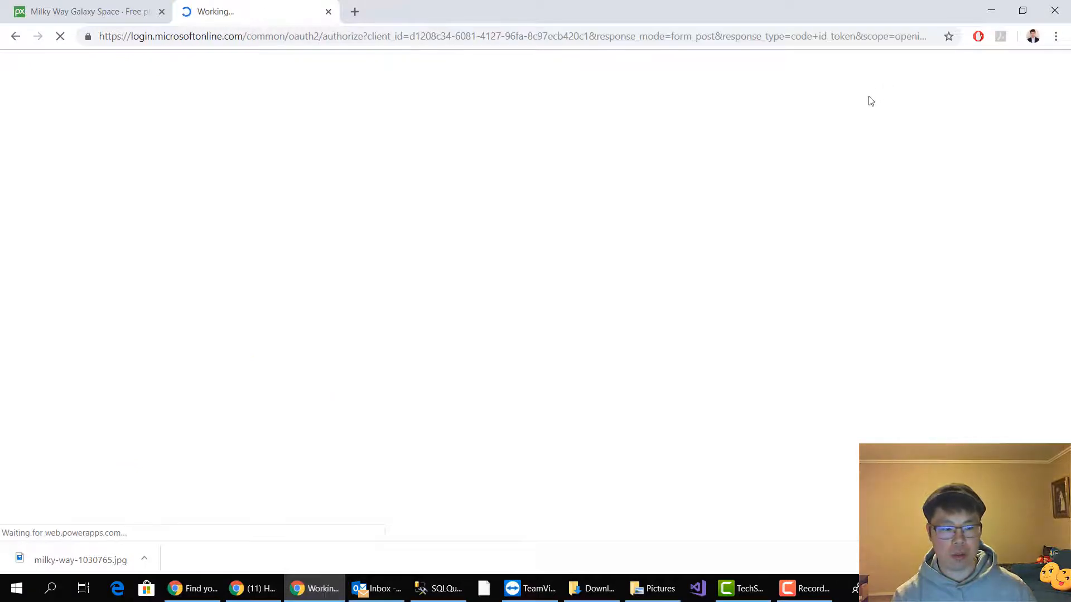
{"action": "left_click", "coordinate": [480, 286]}
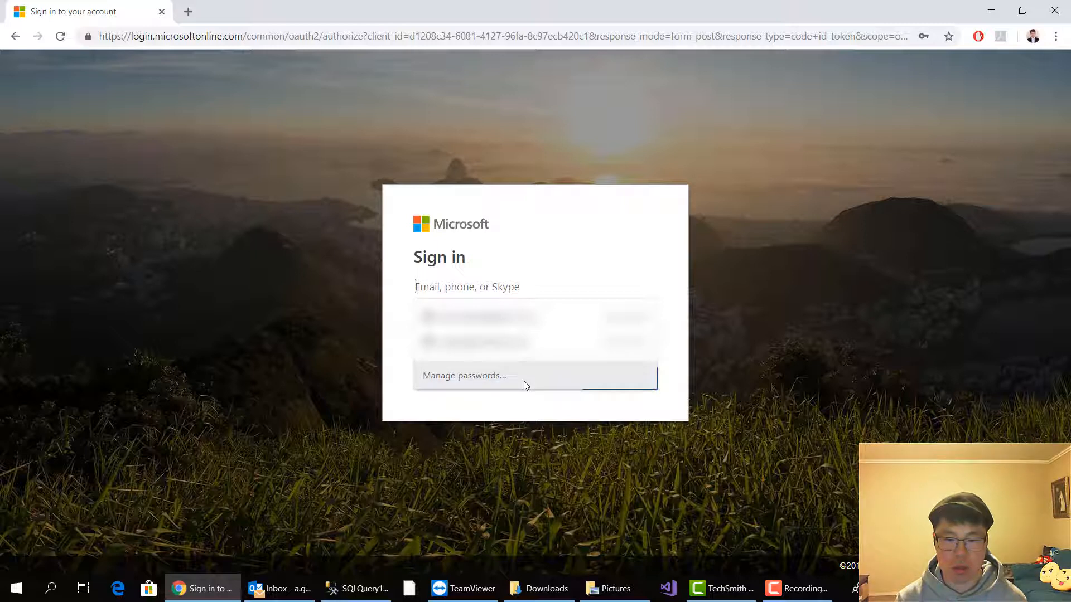
{"action": "left_click", "coordinate": [778, 347]}
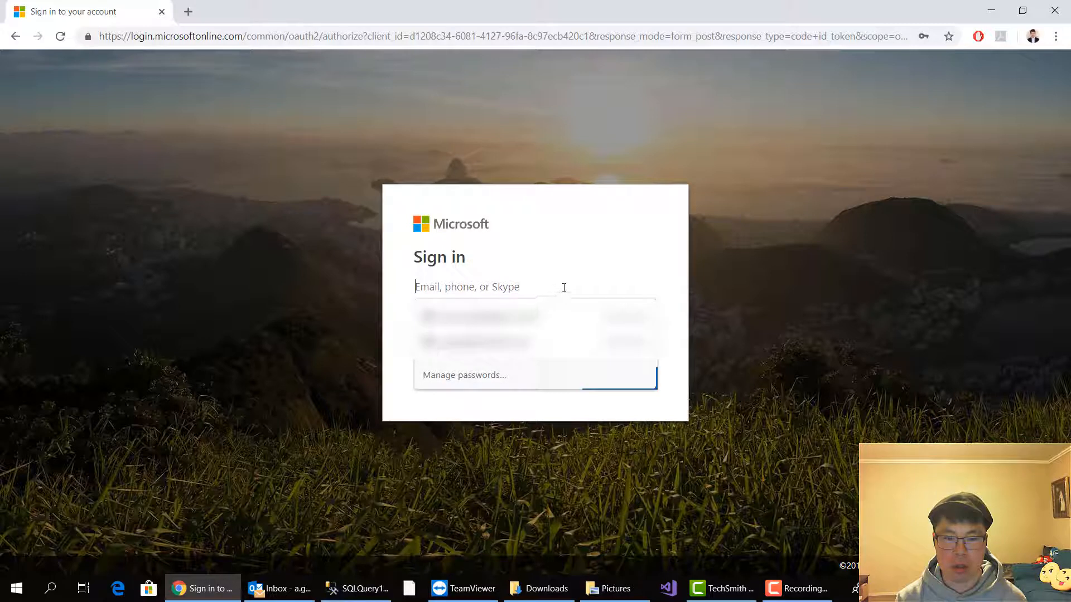
{"action": "left_click", "coordinate": [808, 290]}
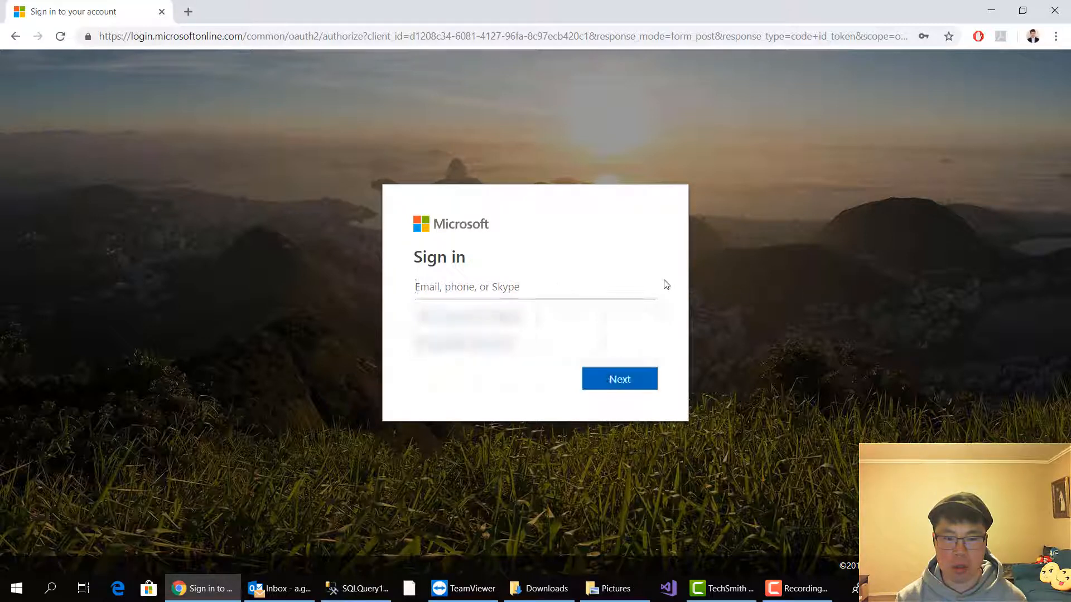
{"action": "left_click", "coordinate": [579, 293]}
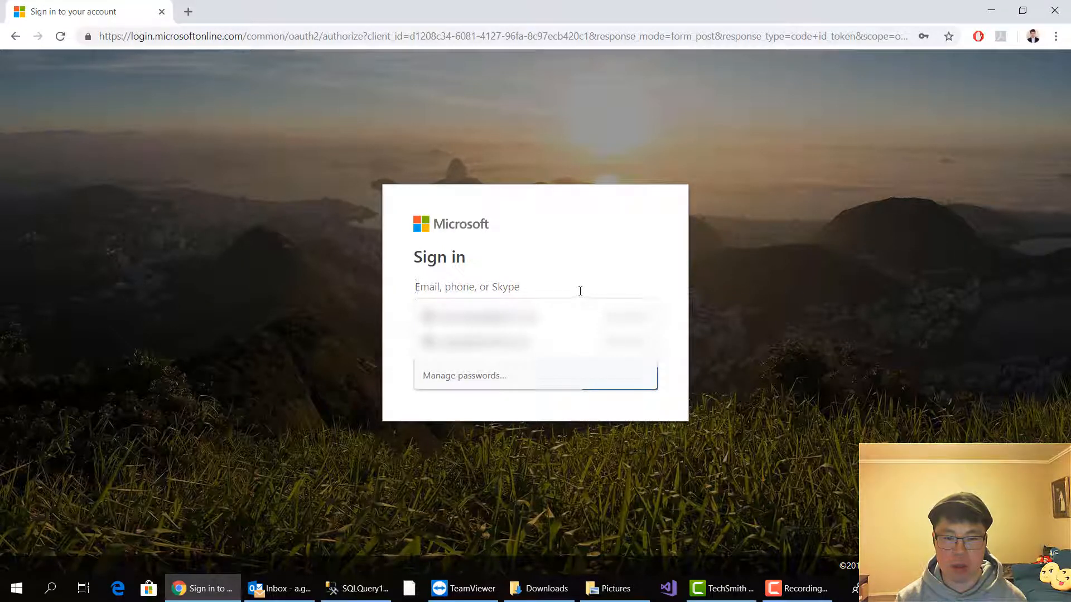
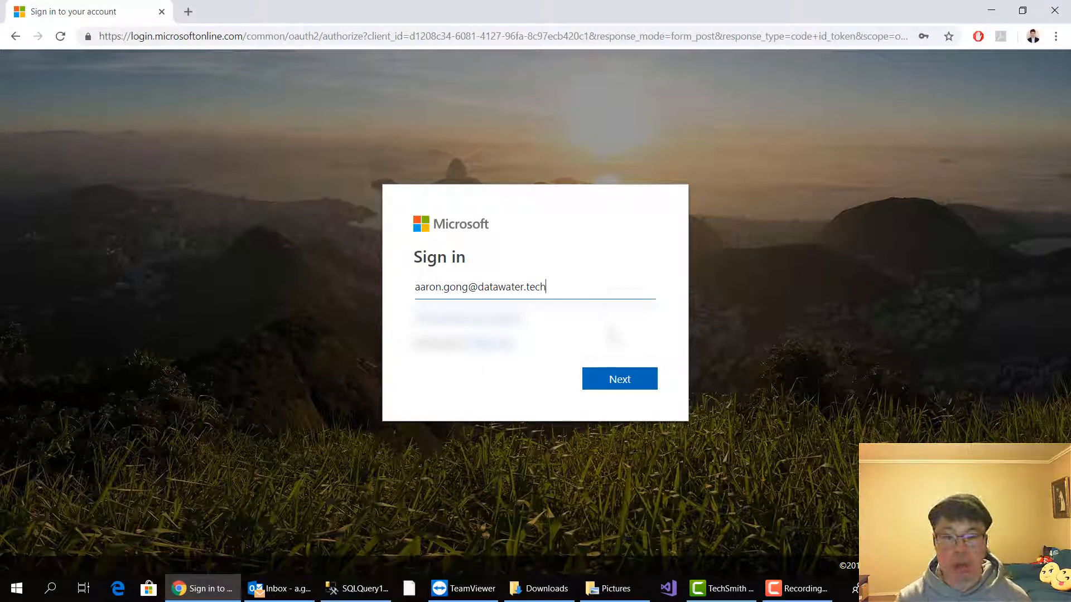
{"action": "left_click", "coordinate": [617, 378]}
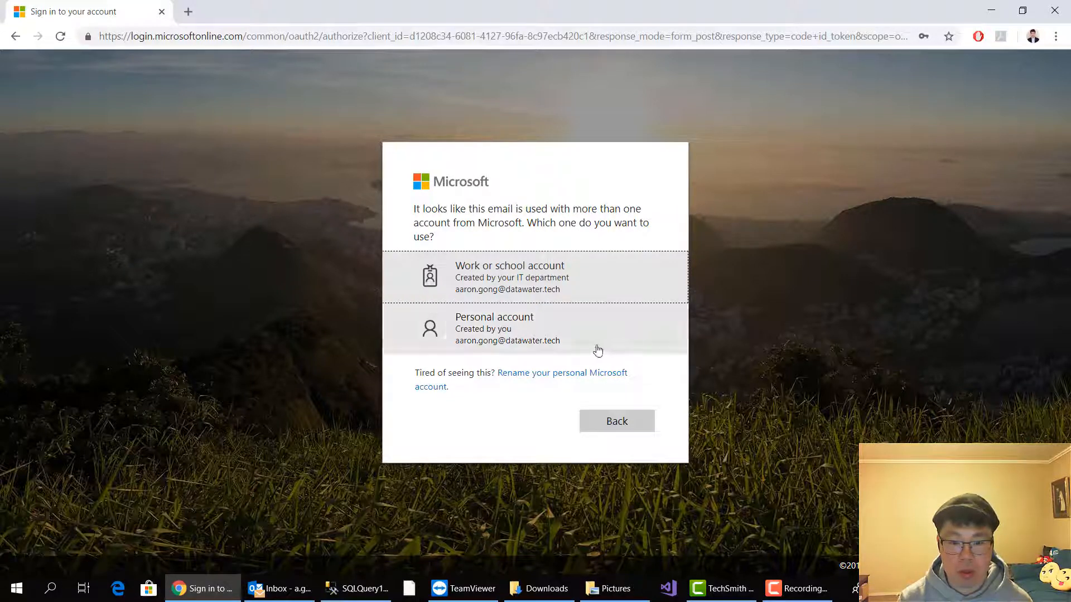
Choose the work or school account, enter the account password and sign in
{"action": "left_click", "coordinate": [624, 290]}
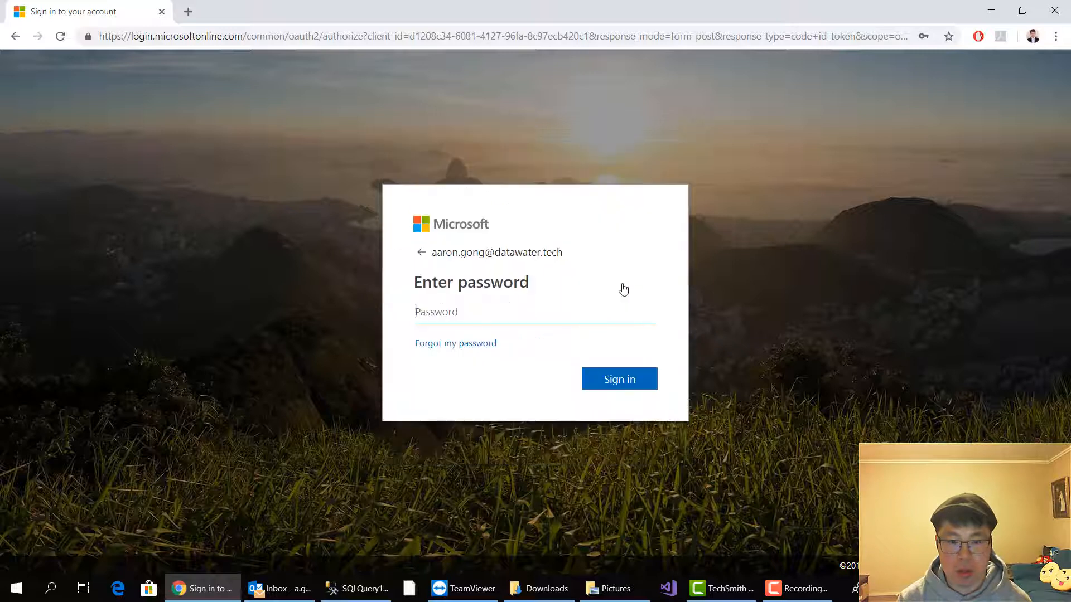
{"action": "type", "text": "*"}
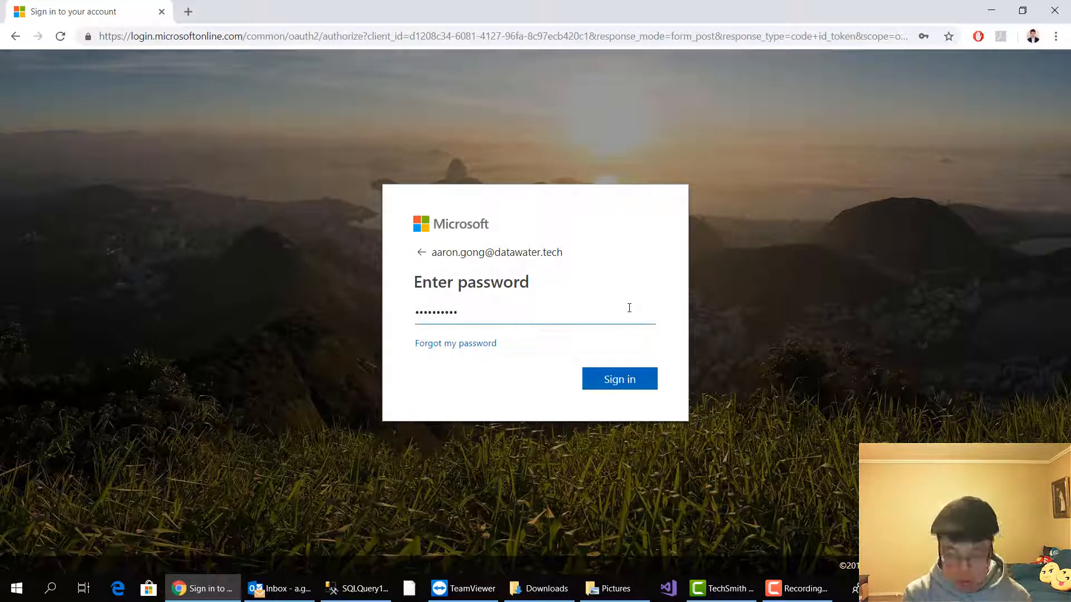
{"action": "key", "text": "Return"}
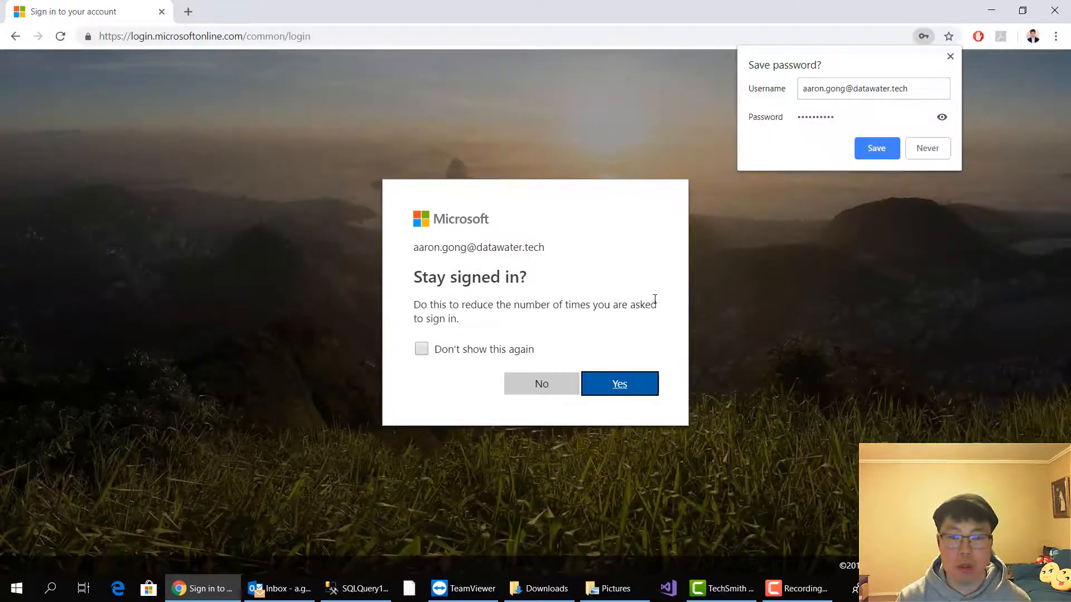
Save the password in the browser, set the stay-signed-in prompt not to show again and decline to stay signed in
{"action": "left_click", "coordinate": [887, 148]}
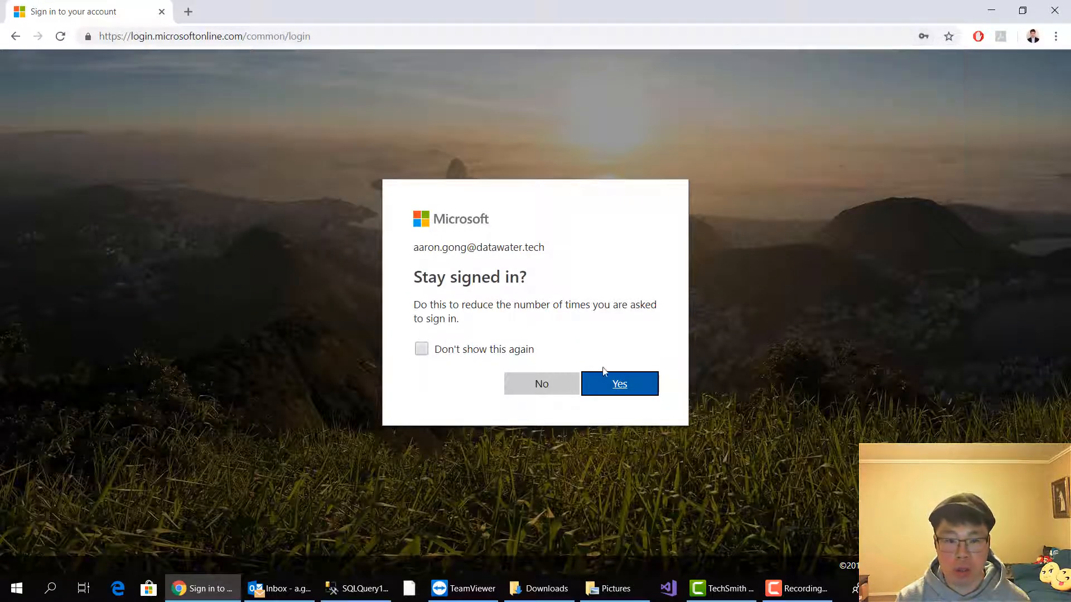
{"action": "left_click", "coordinate": [471, 352]}
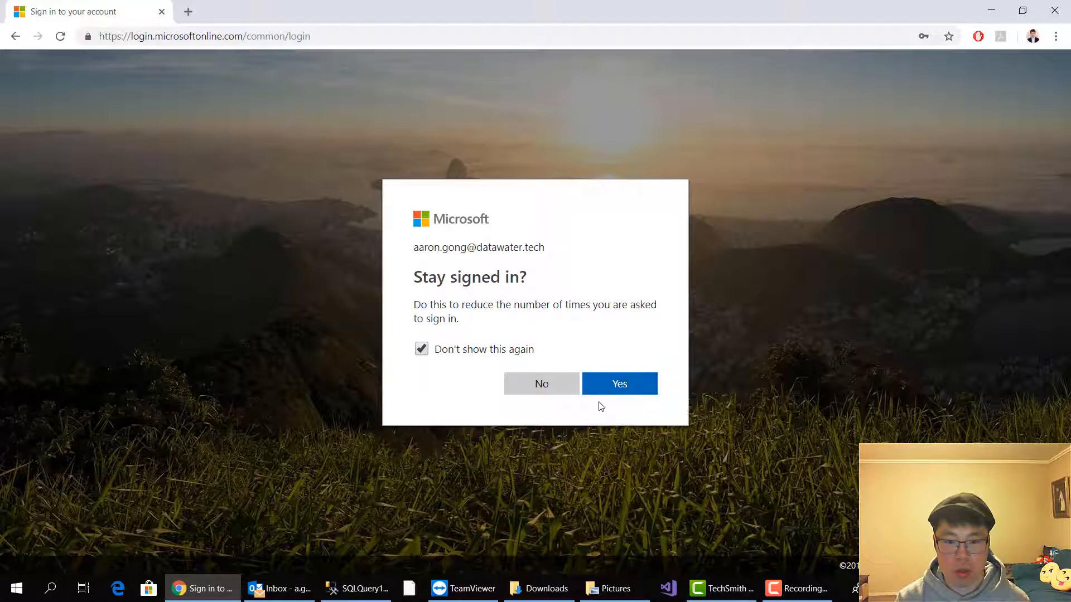
{"action": "left_click", "coordinate": [556, 386]}
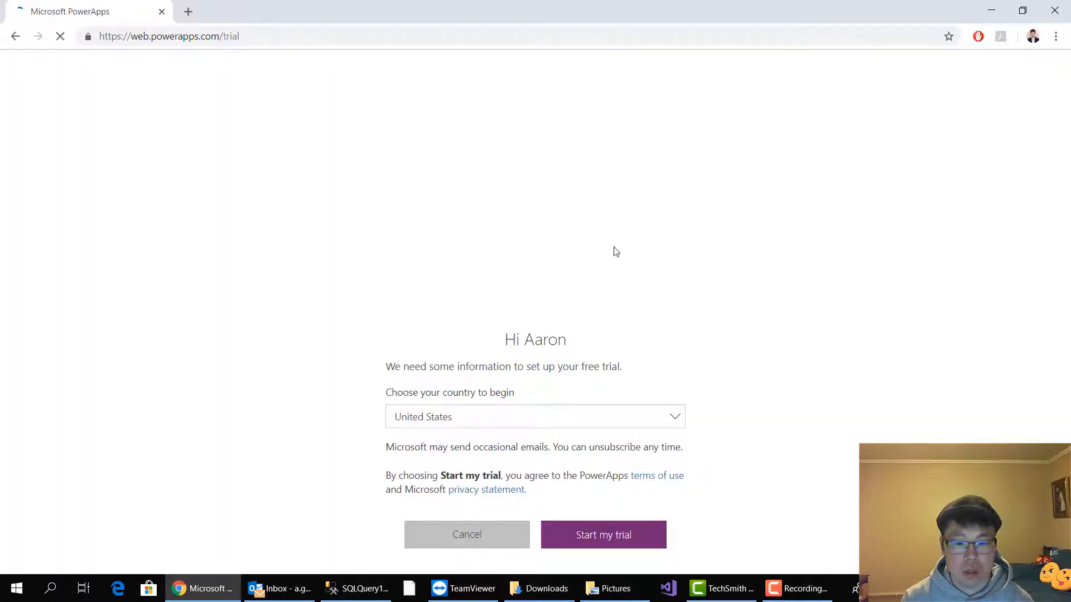
Set the country for the PowerApps free trial to New Zealand and start the trial
{"action": "left_click", "coordinate": [644, 422]}
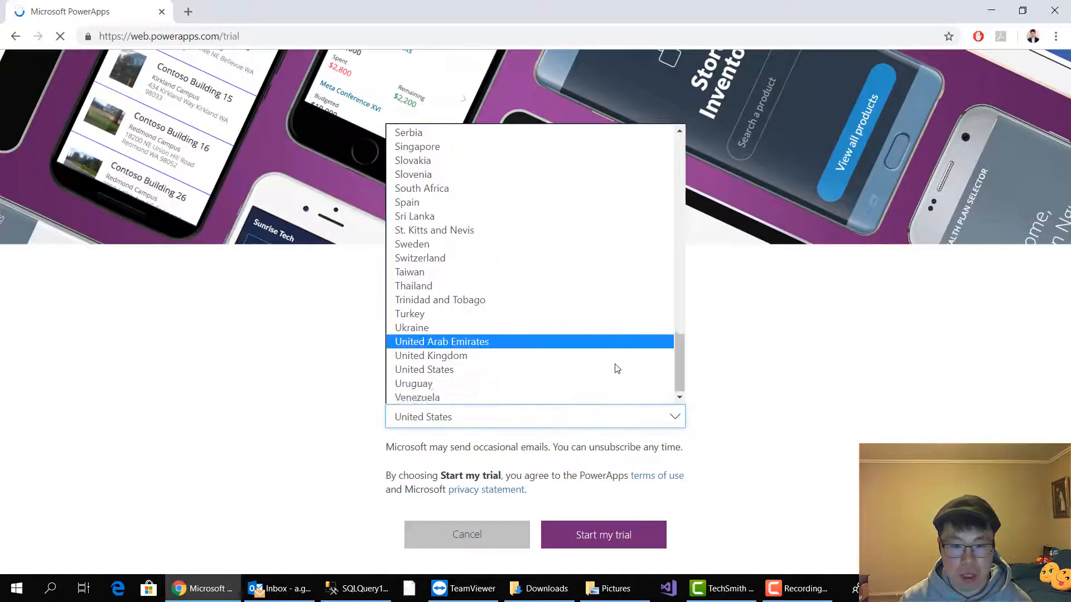
{"action": "scroll", "coordinate": [617, 366], "scroll_direction": "up", "scroll_amount": 10}
{"action": "scroll", "coordinate": [617, 368], "scroll_direction": "down", "scroll_amount": 10}
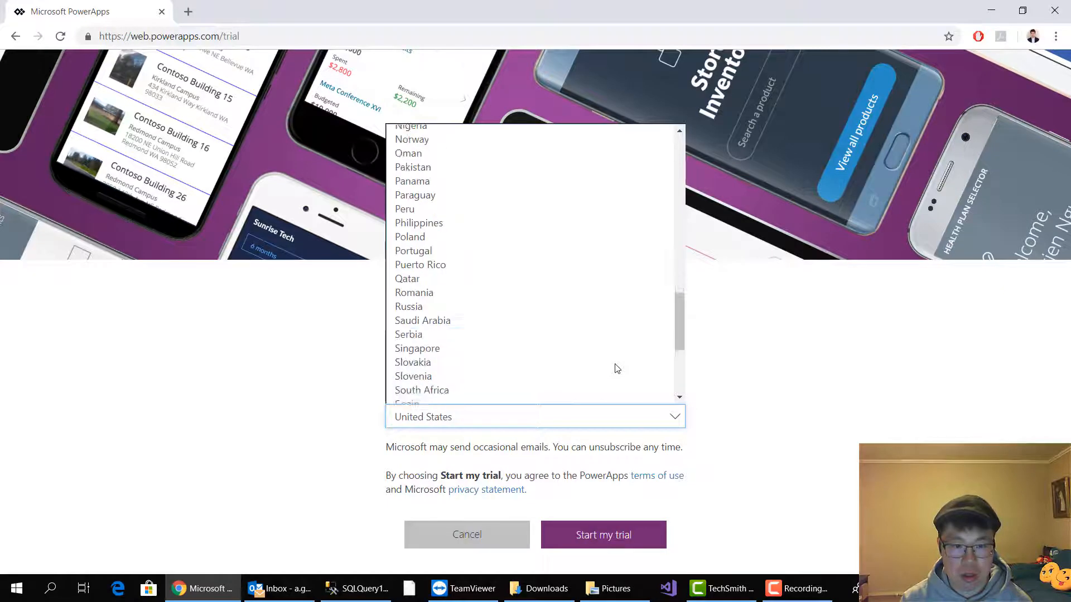
{"action": "scroll", "coordinate": [622, 366], "scroll_direction": "up", "scroll_amount": 3}
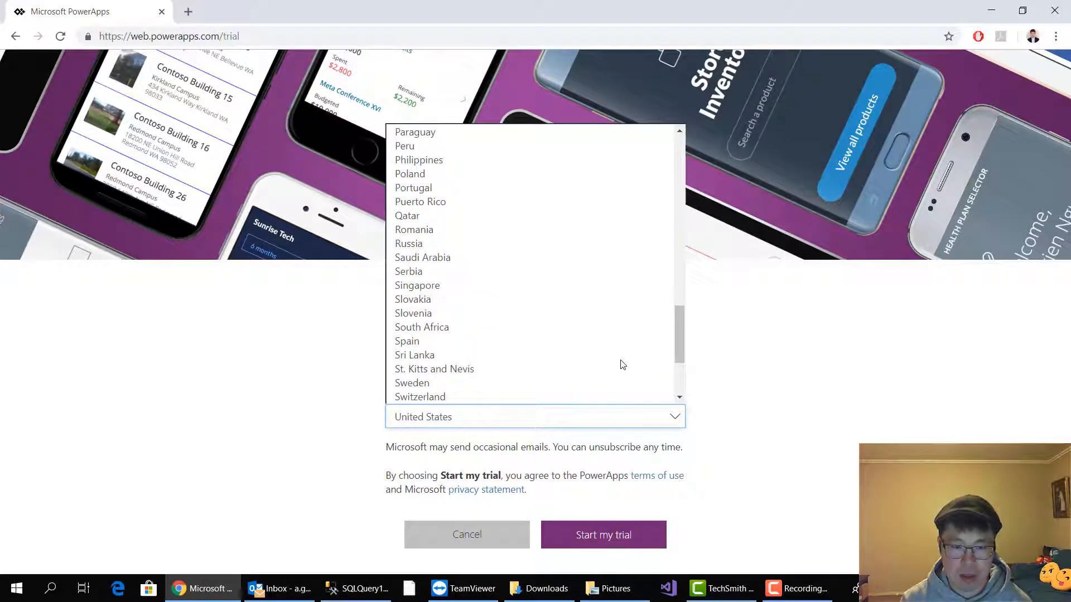
{"action": "scroll", "coordinate": [622, 365], "scroll_direction": "down", "scroll_amount": 3}
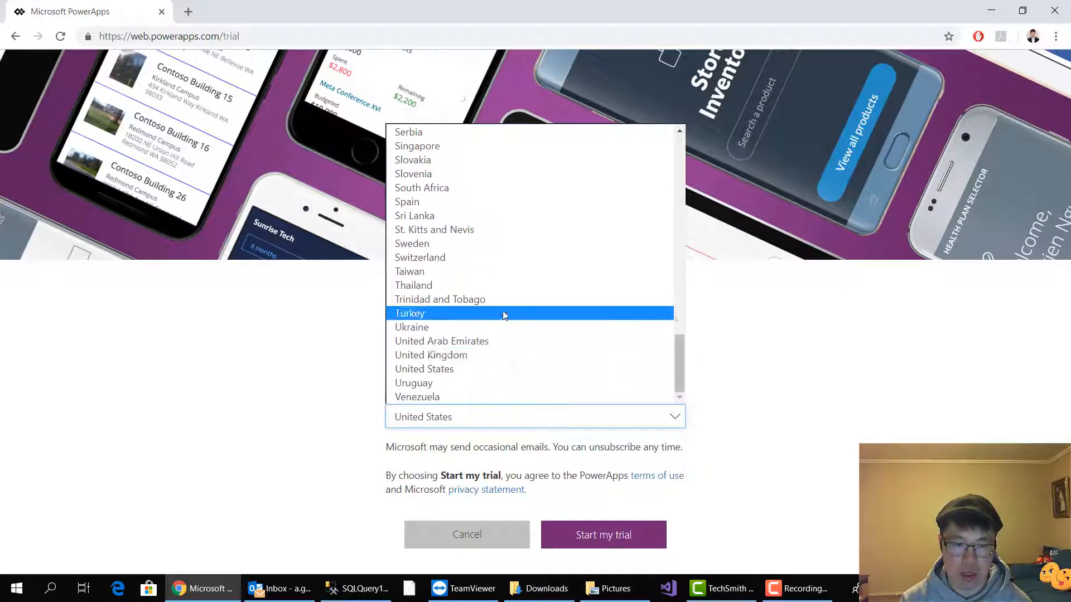
{"action": "scroll", "coordinate": [500, 295], "scroll_direction": "up", "scroll_amount": 12}
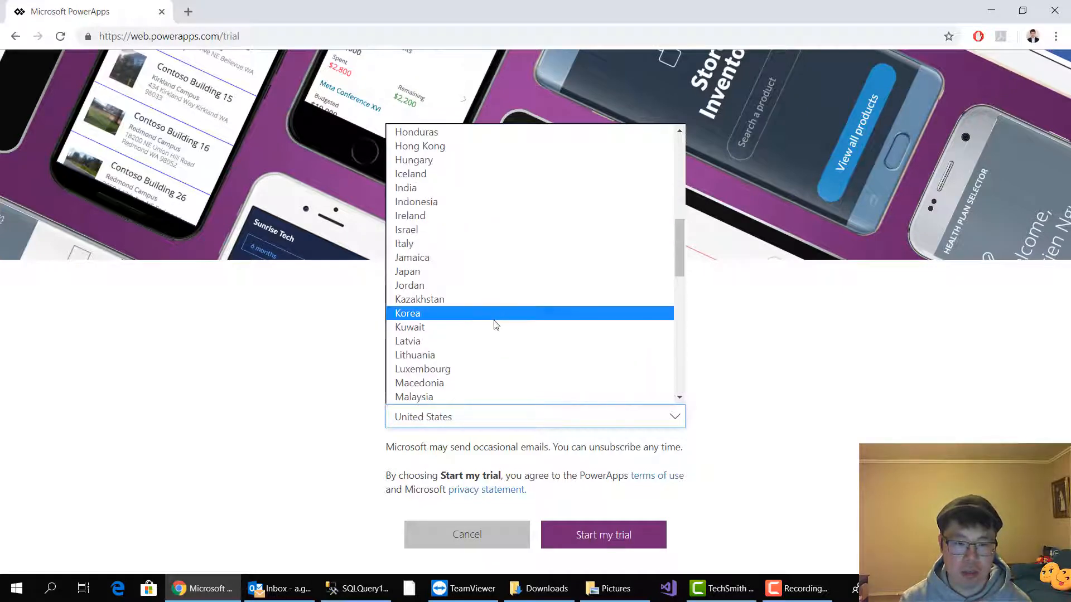
{"action": "scroll", "coordinate": [495, 323], "scroll_direction": "down", "scroll_amount": 3}
{"action": "left_click", "coordinate": [477, 326]}
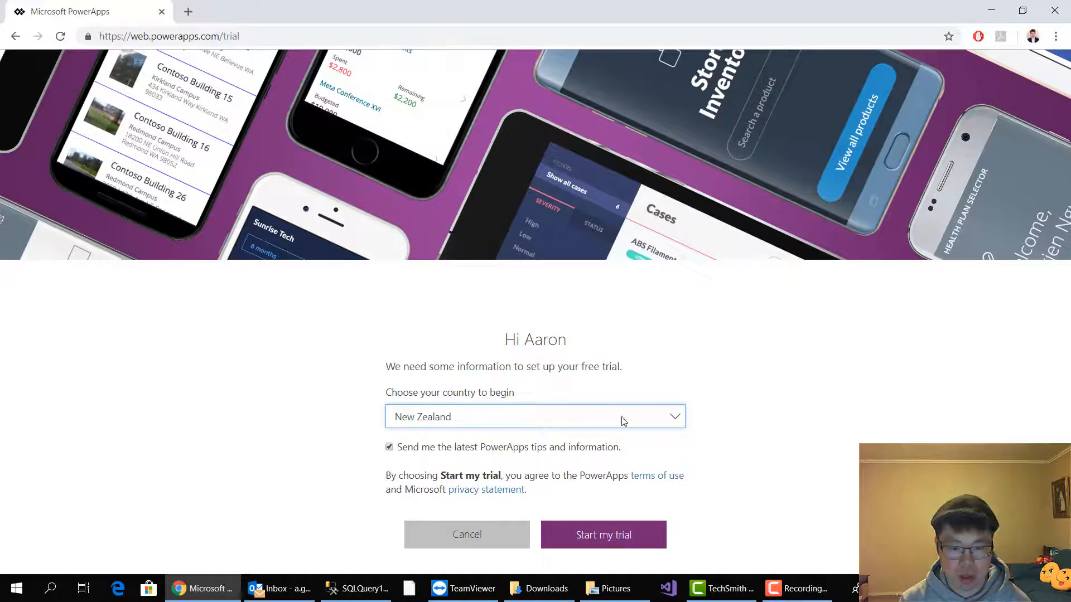
{"action": "left_click", "coordinate": [616, 538]}
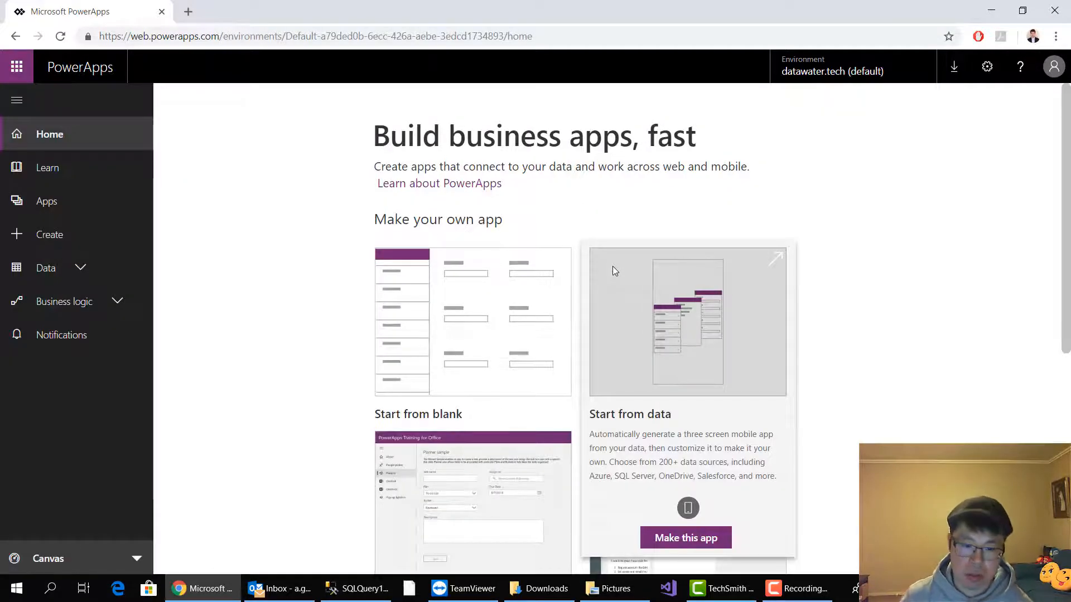
Make a new app with Start from blank and skip the PowerApps Studio welcome dialog
{"action": "scroll", "coordinate": [436, 330], "scroll_direction": "down", "scroll_amount": 1}
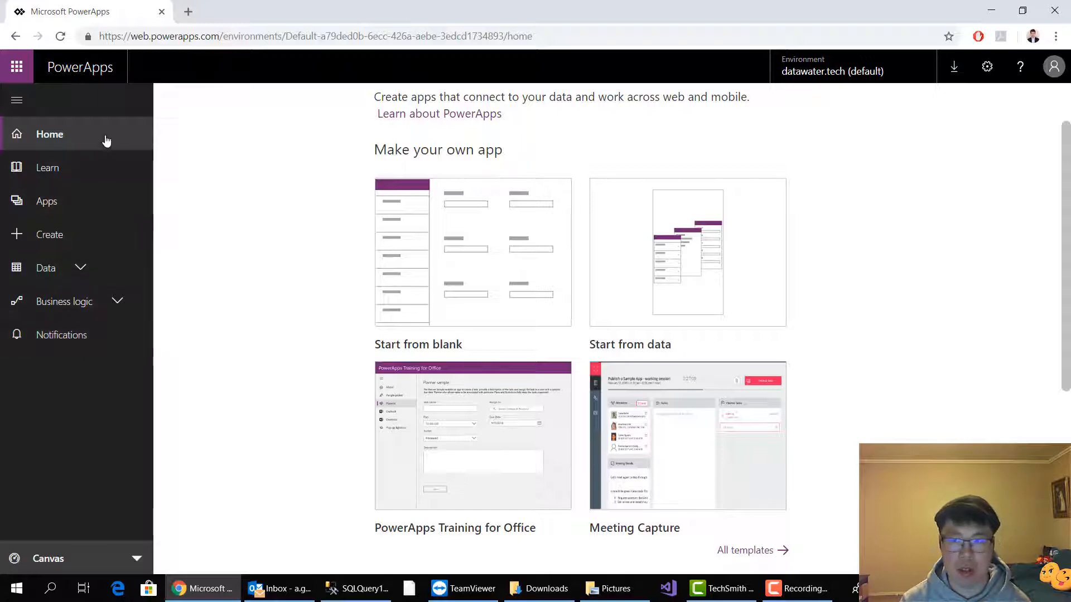
{"action": "mouse_move", "coordinate": [533, 211]}
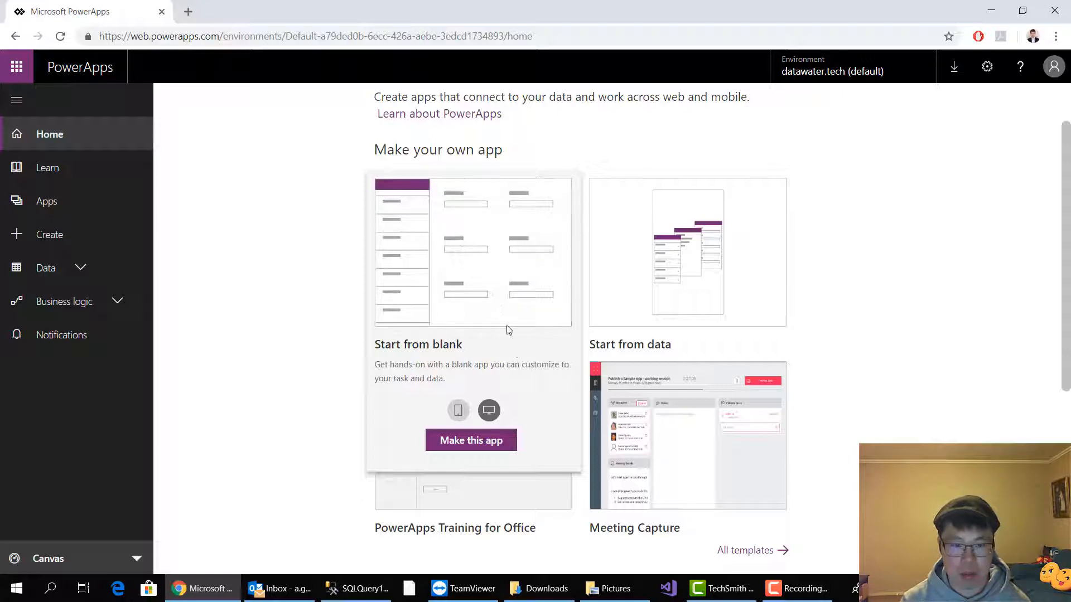
{"action": "left_click", "coordinate": [455, 301]}
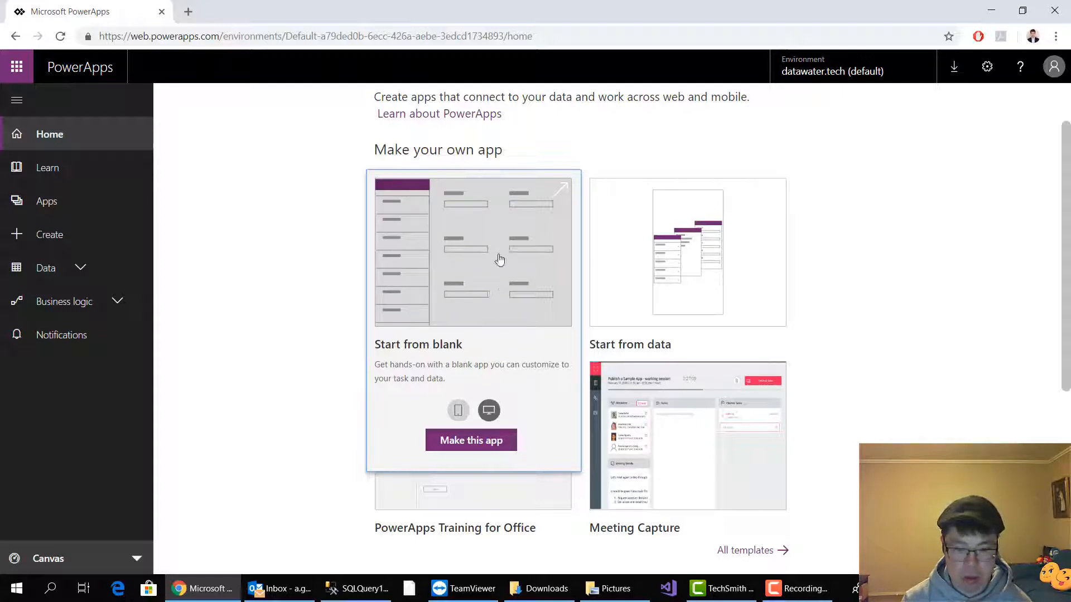
{"action": "left_click", "coordinate": [486, 441]}
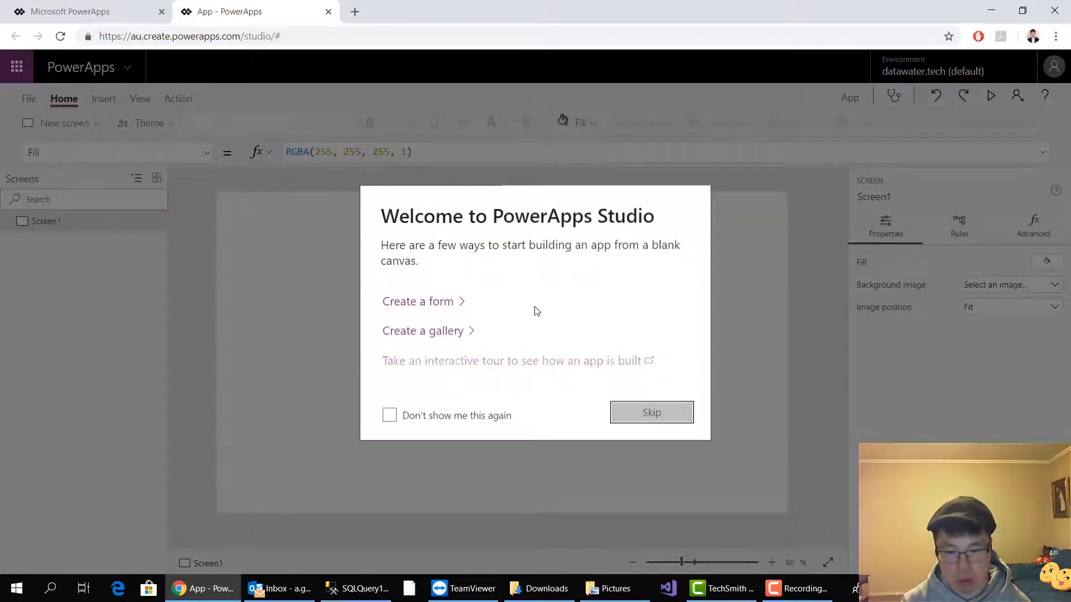
{"action": "left_click", "coordinate": [662, 422]}
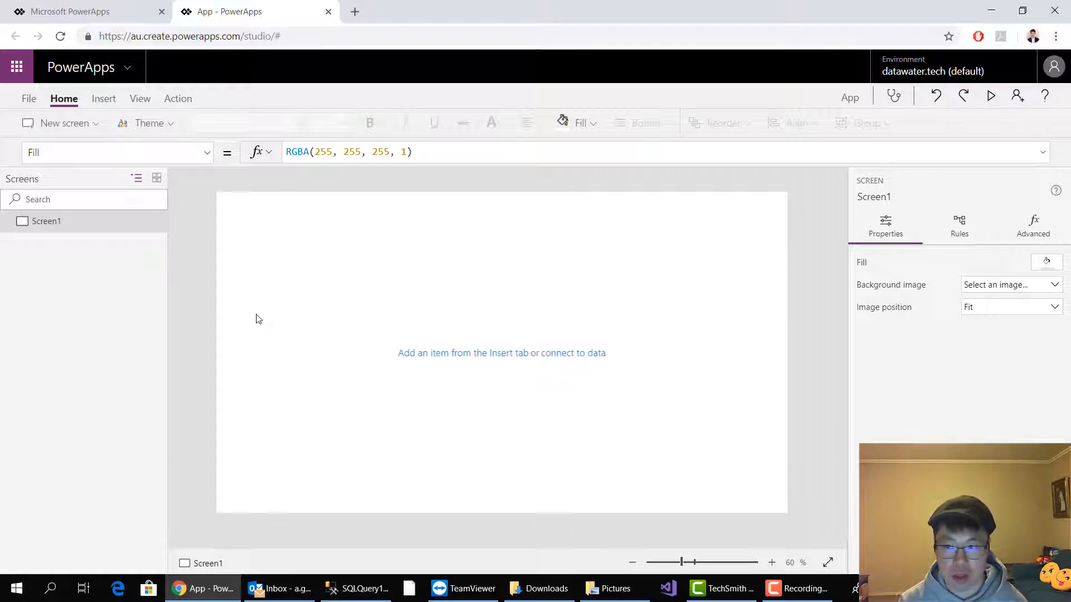
Search Google for "power bi gateway" in a new browser tab and download the gateway installer from Microsoft's Power BI Gateway page
{"action": "left_click", "coordinate": [355, 12]}
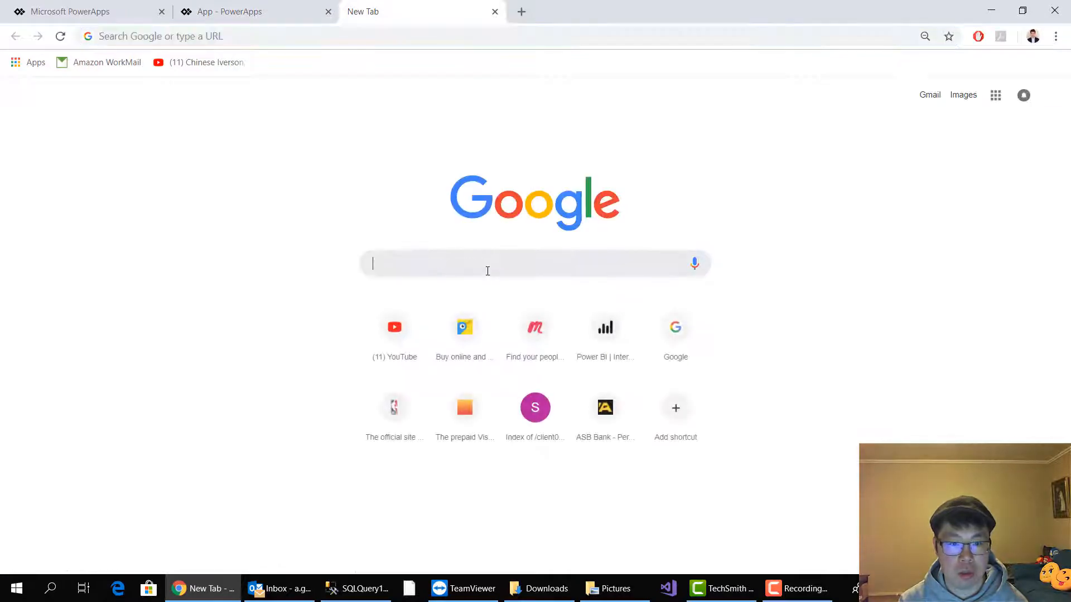
{"action": "type", "text": "power "}
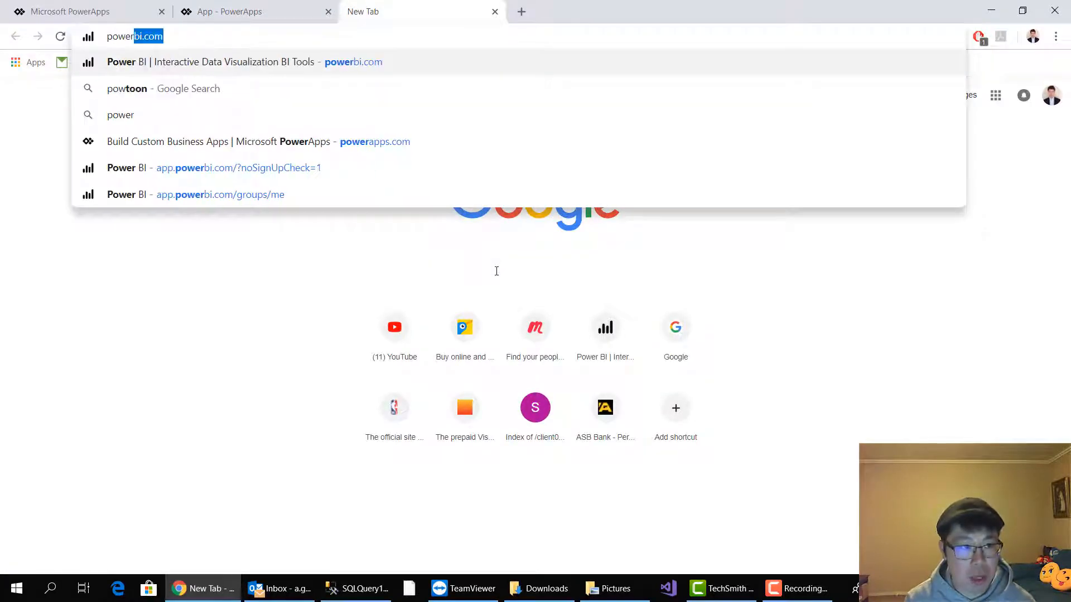
{"action": "type", "text": "bi ga"}
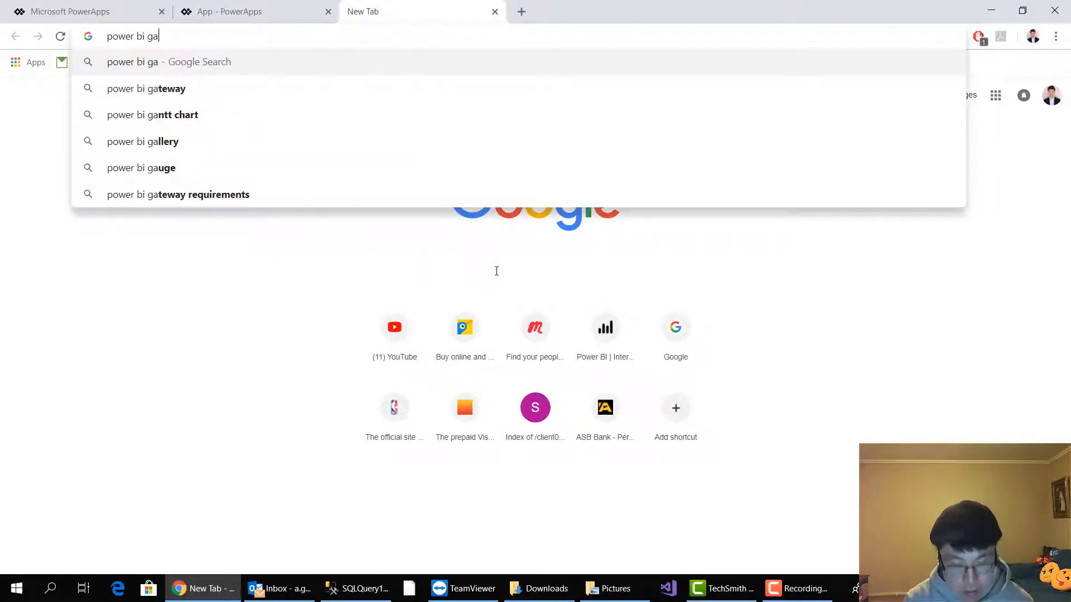
{"action": "type", "text": "tewaa"}
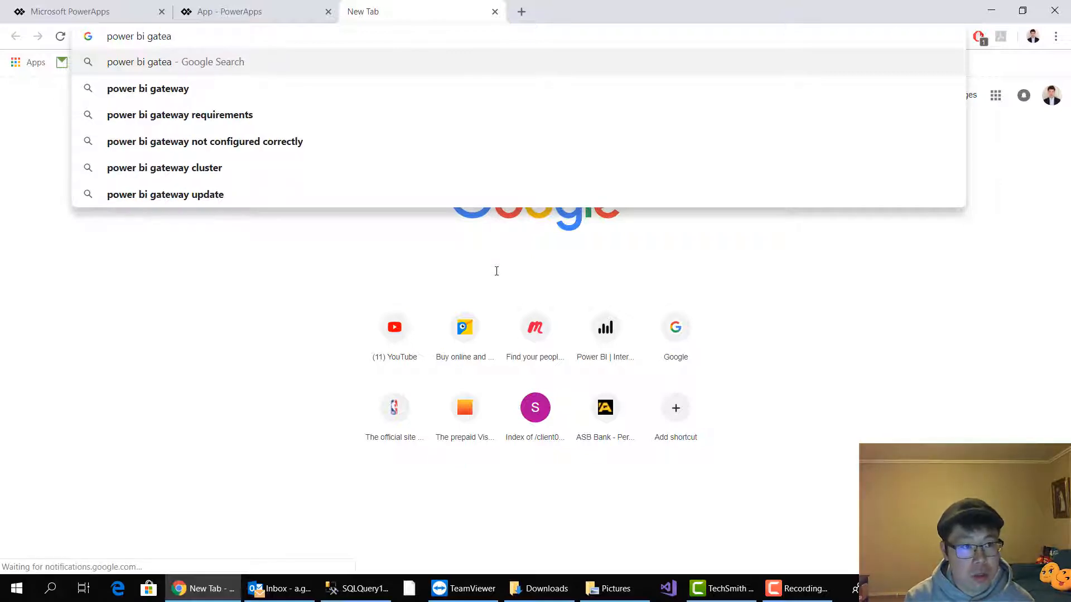
{"action": "type", "text": "y"}
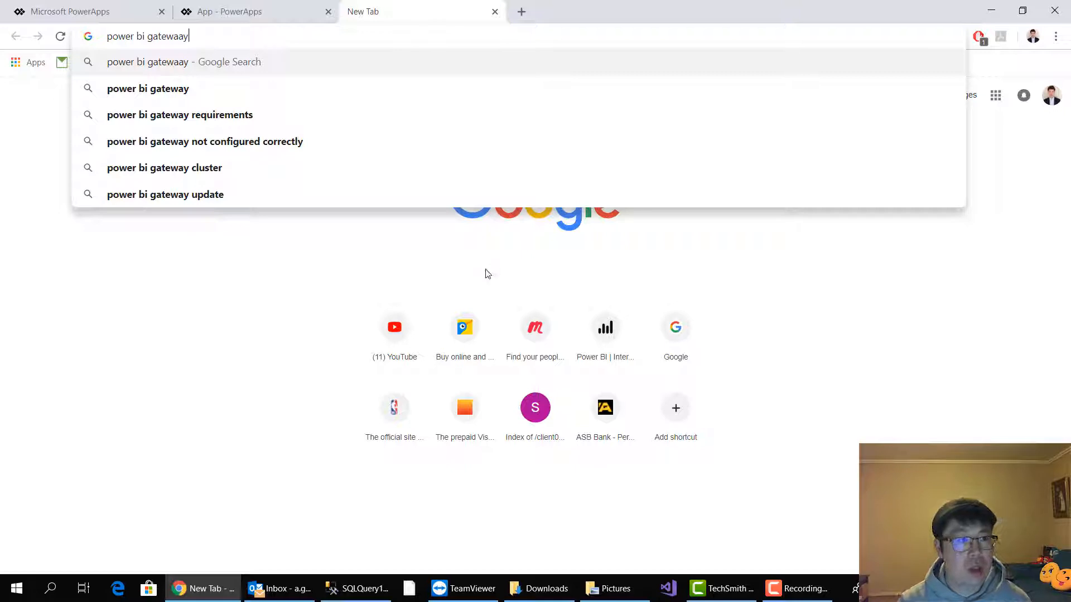
{"action": "left_click", "coordinate": [207, 94]}
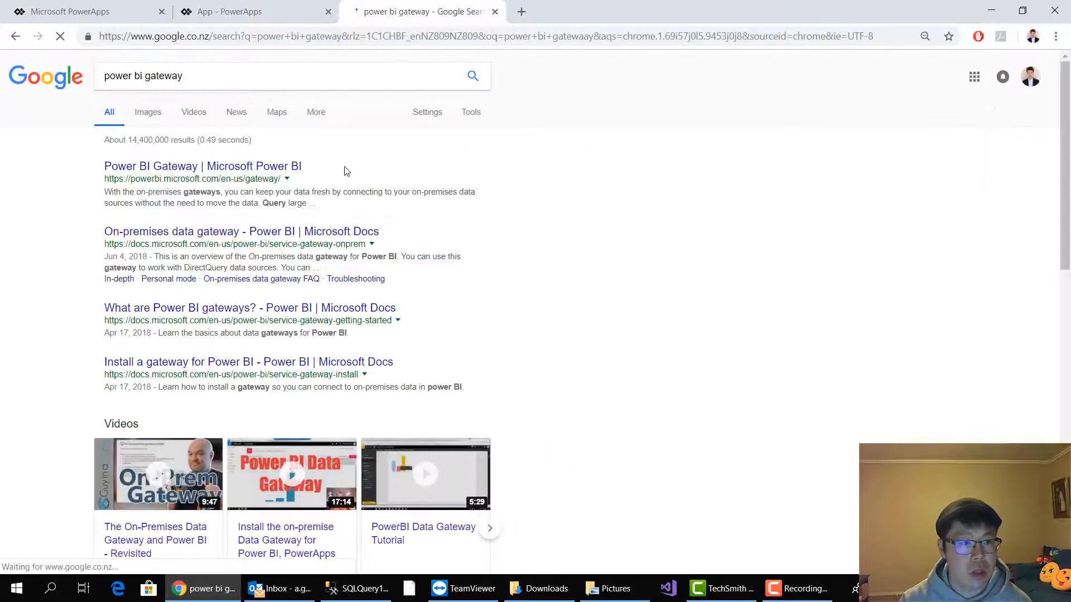
{"action": "left_click", "coordinate": [245, 167]}
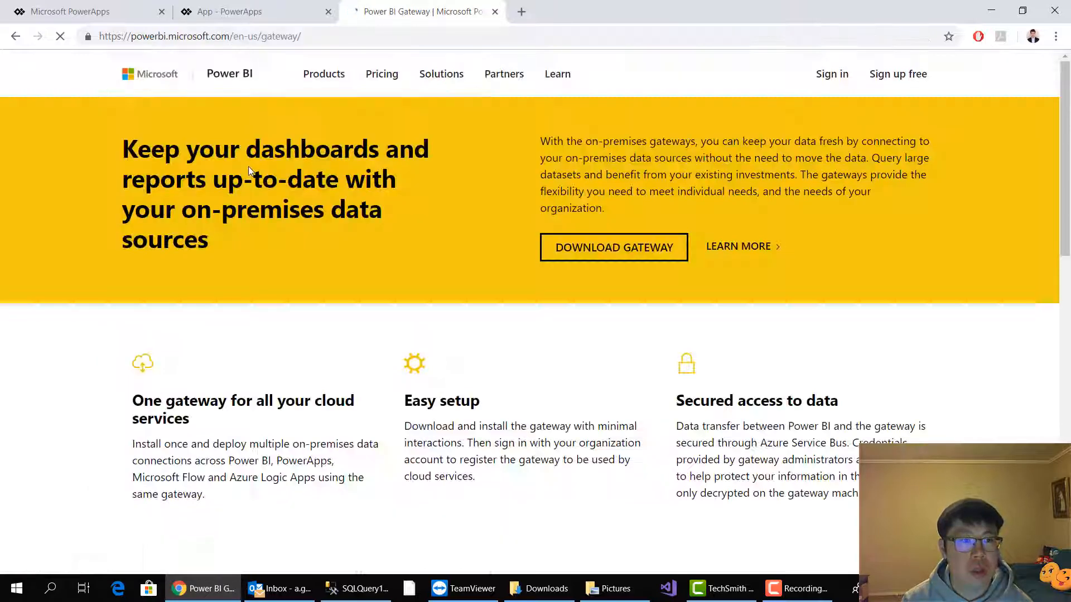
{"action": "left_click", "coordinate": [650, 256]}
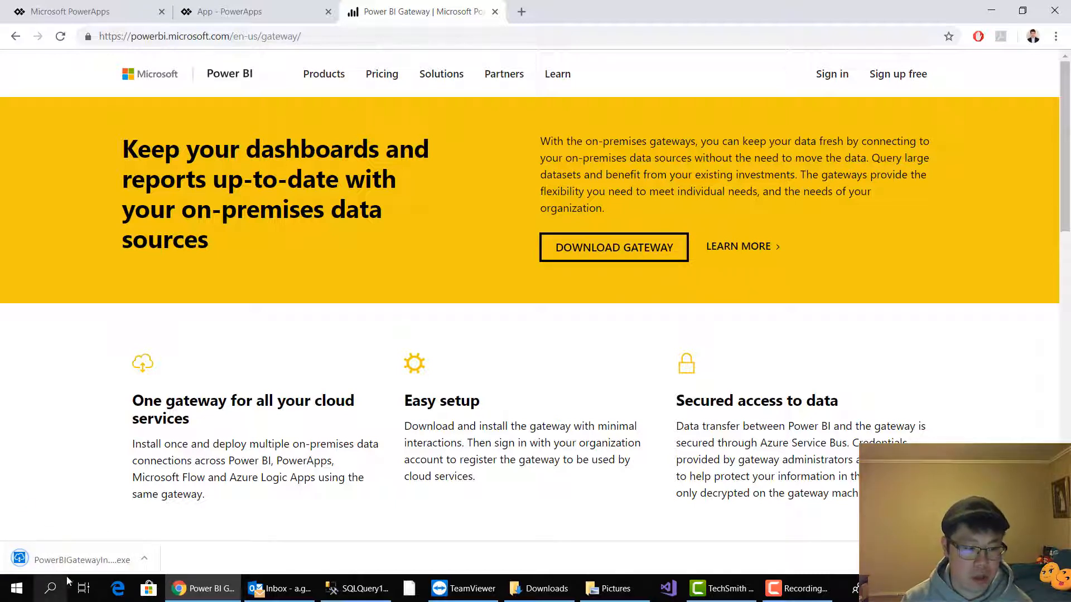
Run the downloaded gateway installer, accept the terms of use and install the on-premises data gateway (personal mode) to the default folder
{"action": "left_click", "coordinate": [111, 559]}
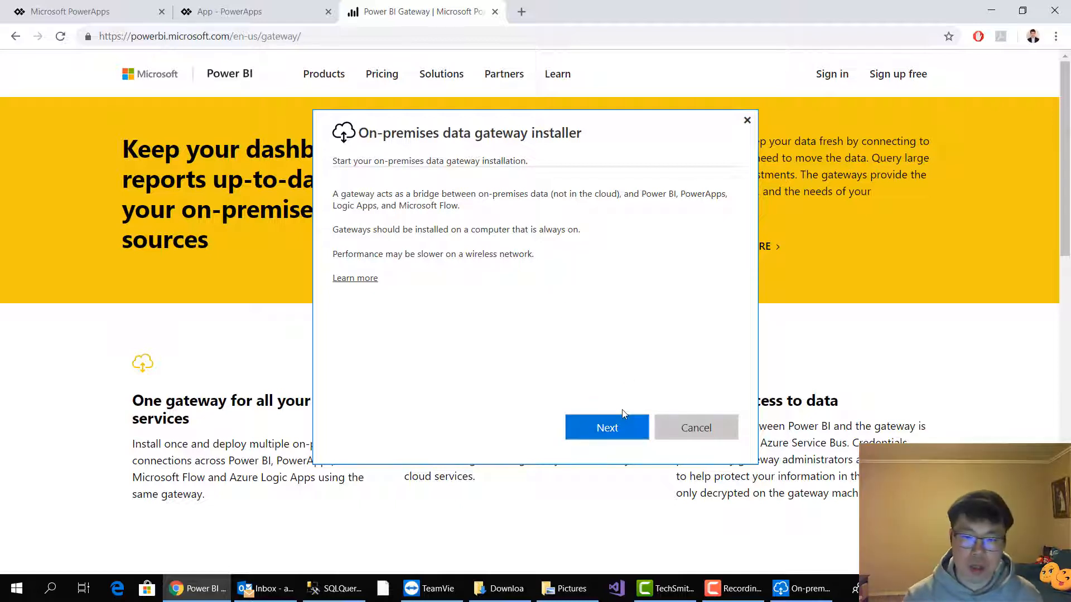
{"action": "left_click", "coordinate": [616, 424]}
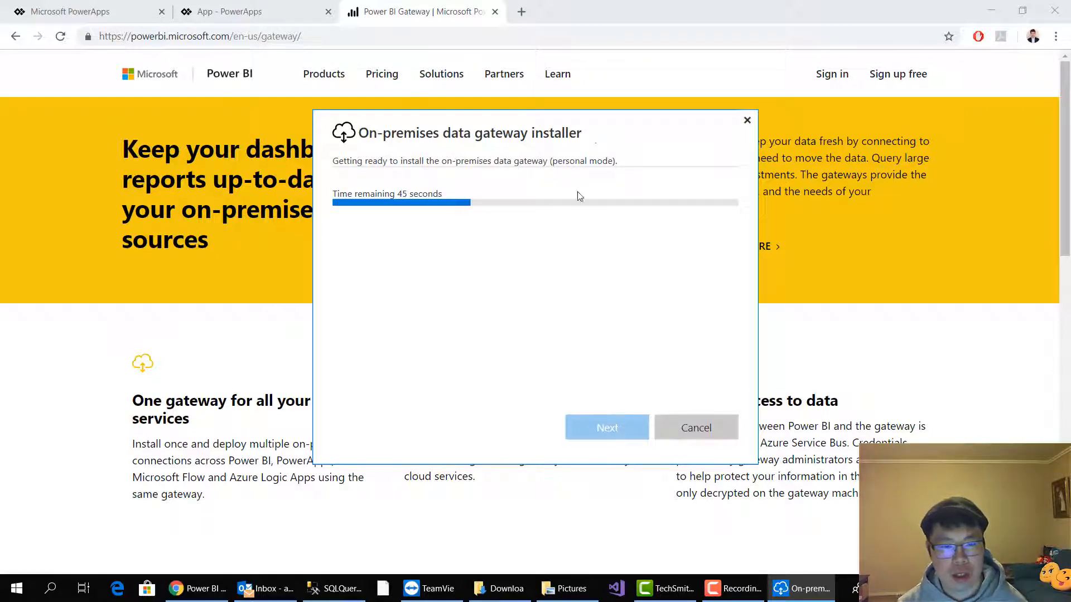
{"action": "left_click_drag", "start_coordinate": [576, 129], "coordinate": [562, 130]}
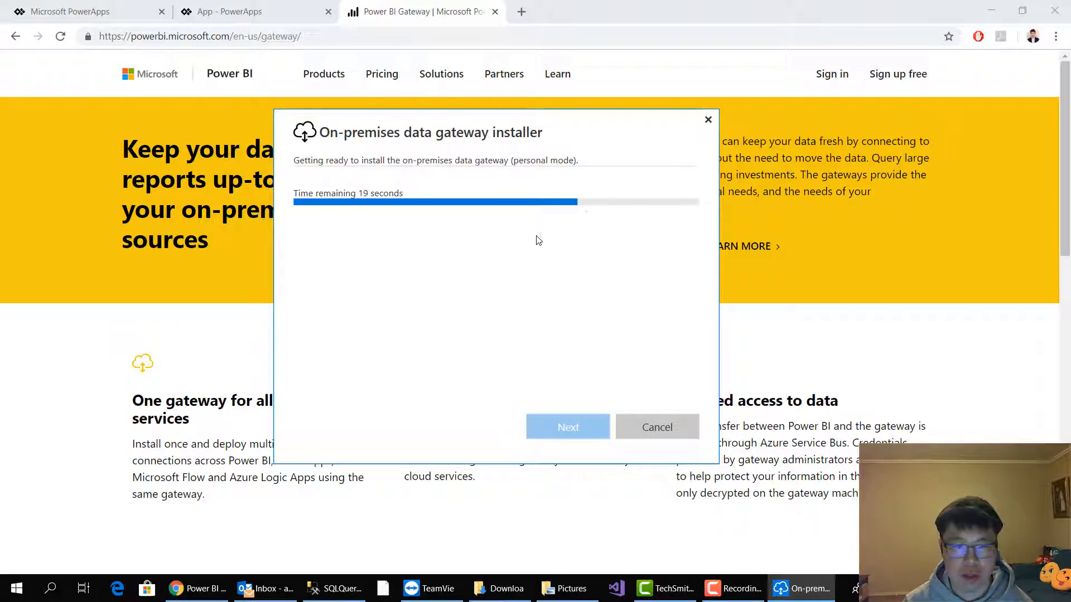
{"action": "left_click_drag", "start_coordinate": [478, 124], "coordinate": [453, 128]}
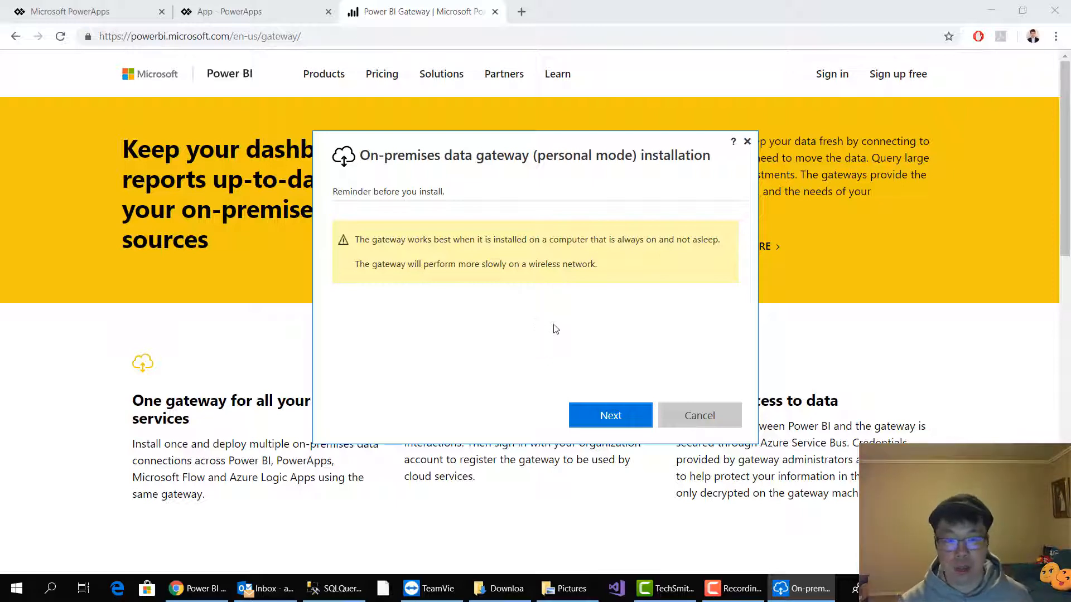
{"action": "left_click", "coordinate": [610, 415]}
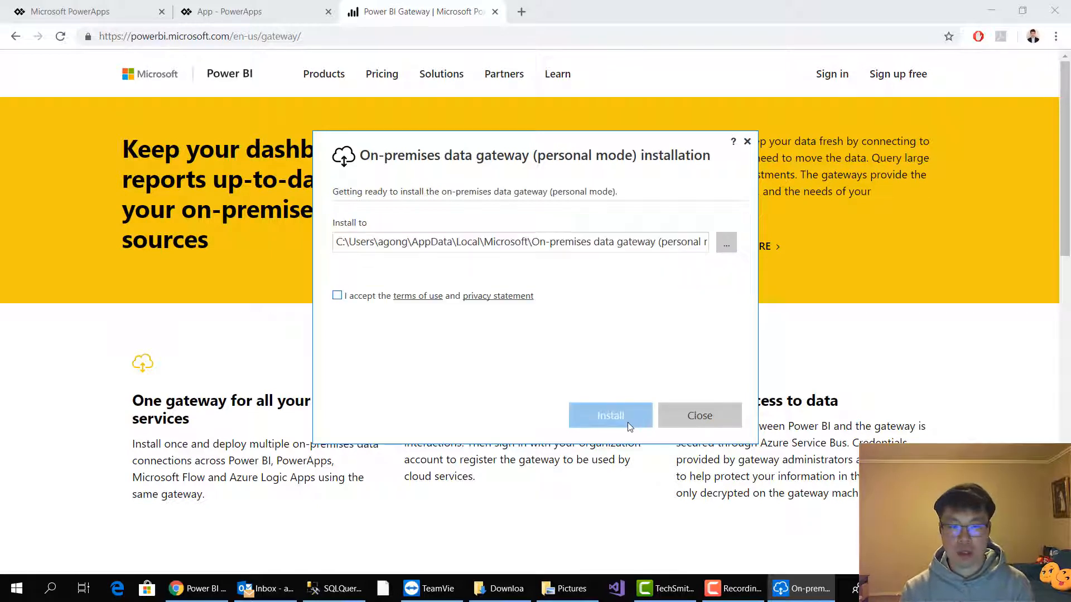
{"action": "left_click", "coordinate": [337, 295]}
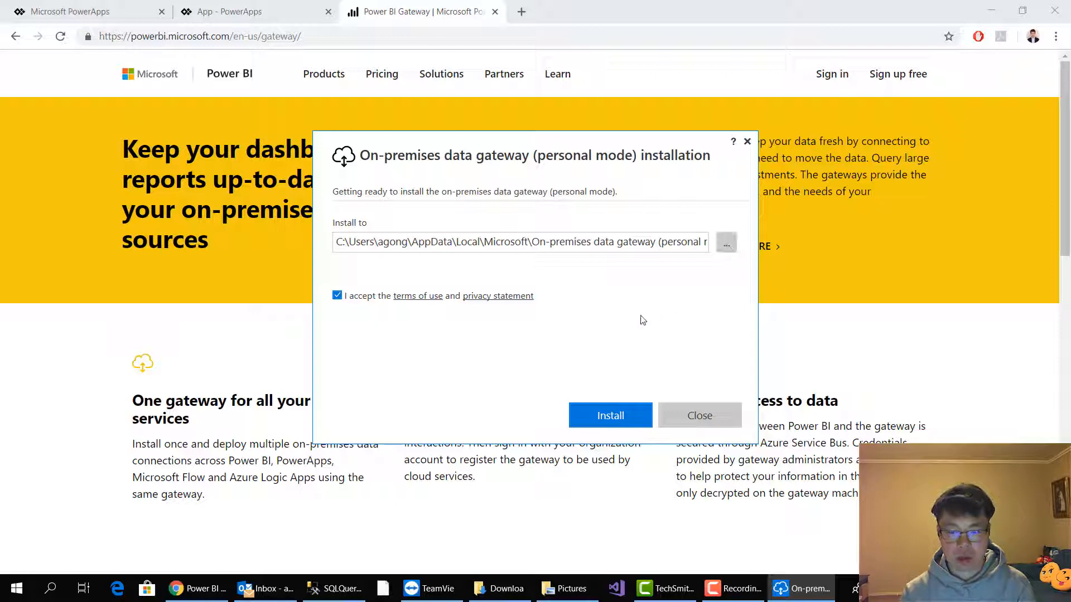
{"action": "left_click", "coordinate": [602, 419]}
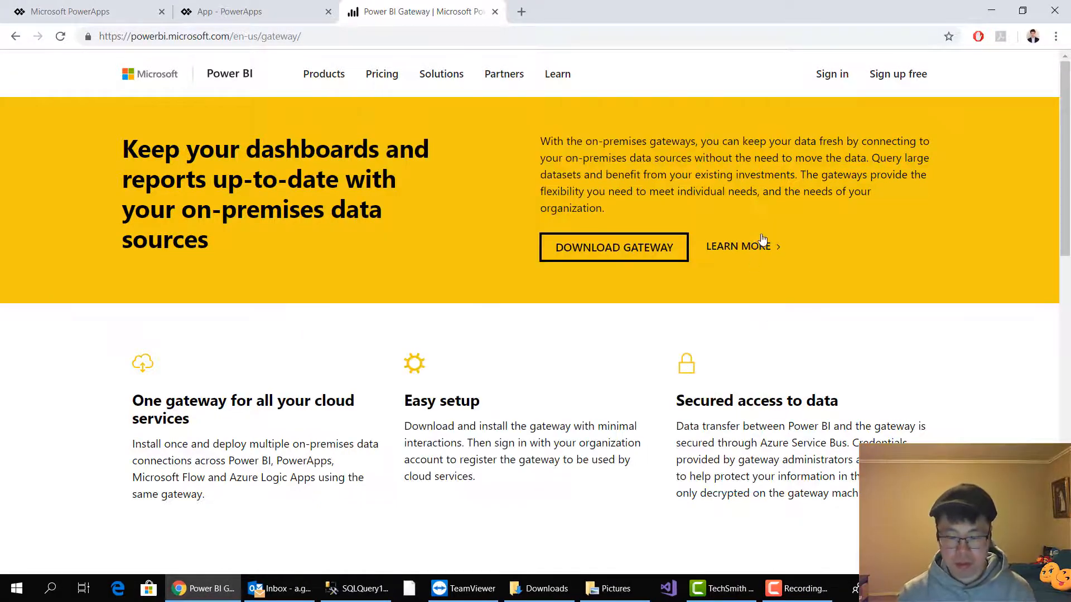
Return to the blank PowerApps app and start a new connection from its data sources
{"action": "left_click", "coordinate": [991, 12]}
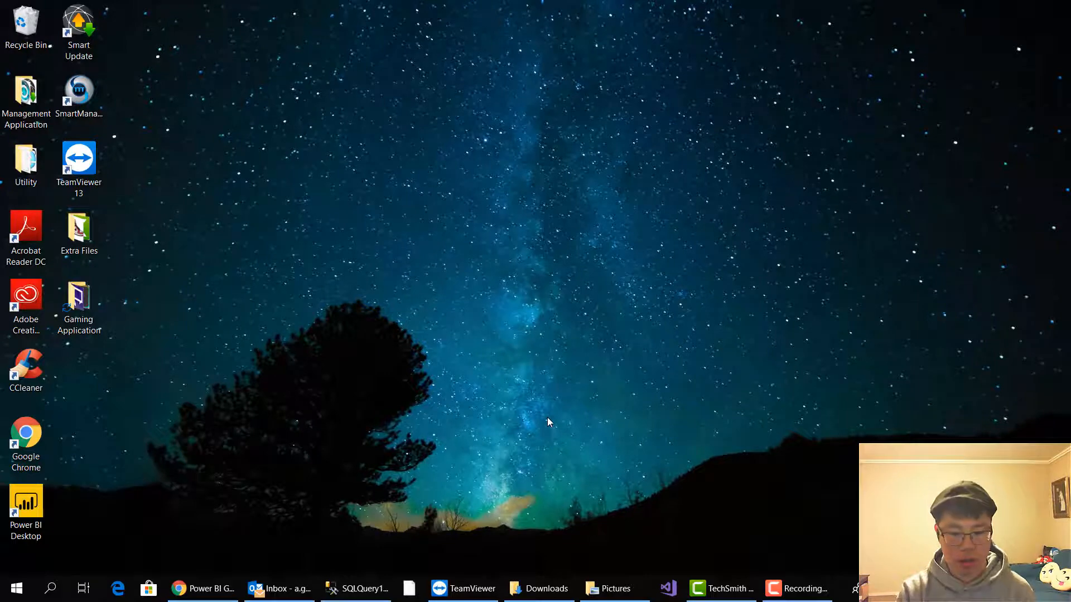
{"action": "left_click", "coordinate": [193, 587]}
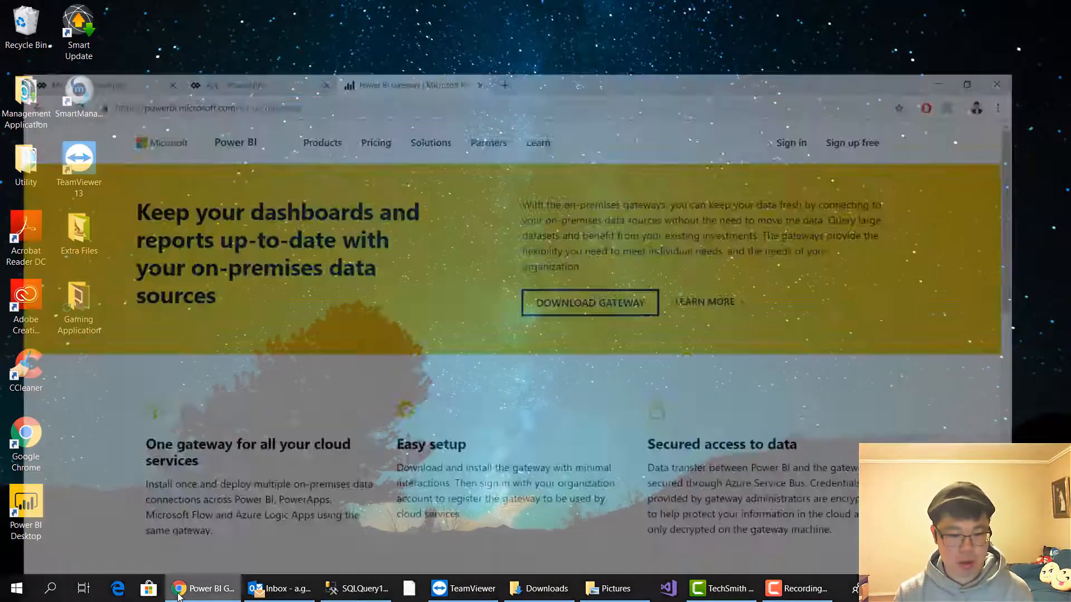
{"action": "left_click", "coordinate": [270, 18]}
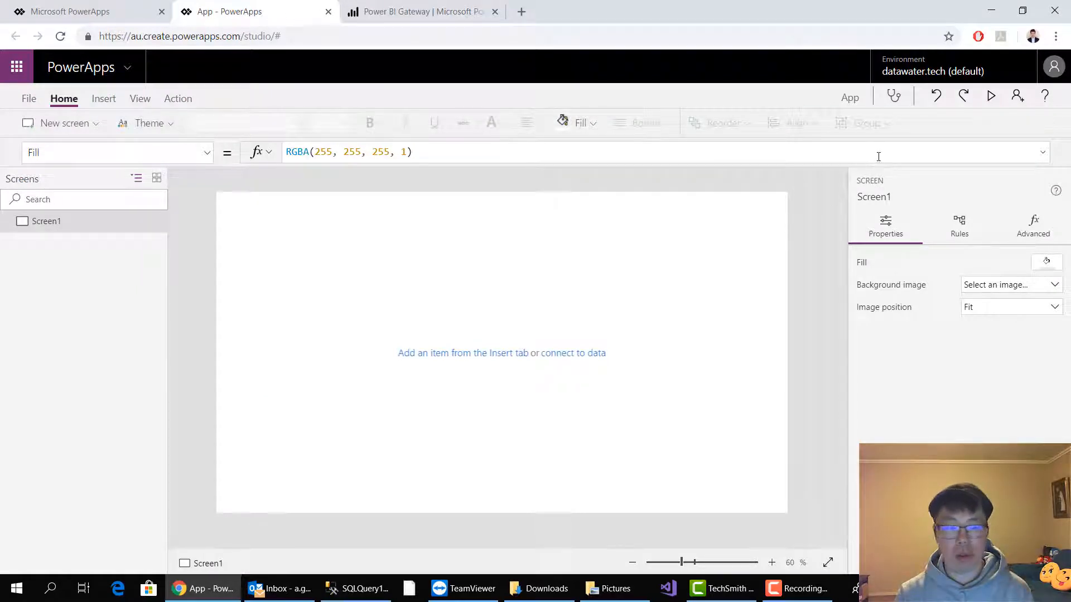
{"action": "left_click", "coordinate": [104, 99]}
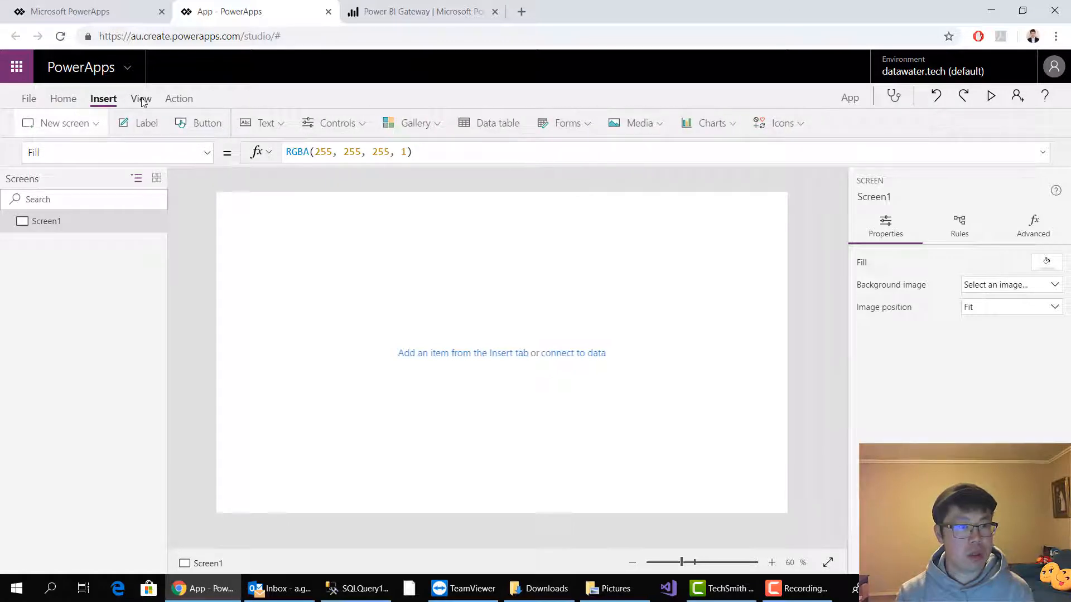
{"action": "left_click", "coordinate": [140, 99]}
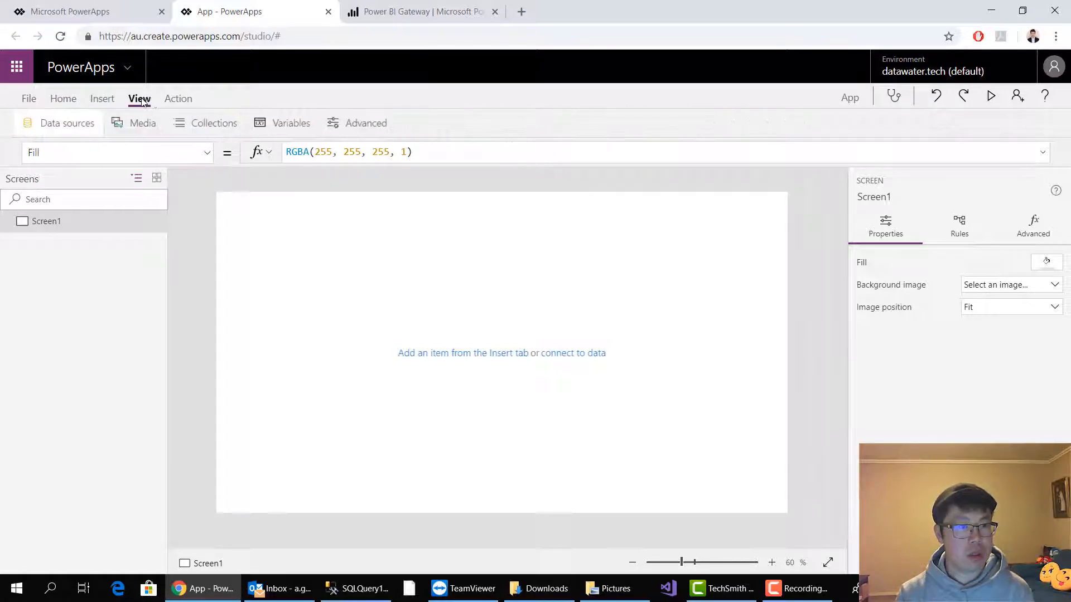
{"action": "left_click", "coordinate": [69, 123]}
{"action": "left_click", "coordinate": [740, 226]}
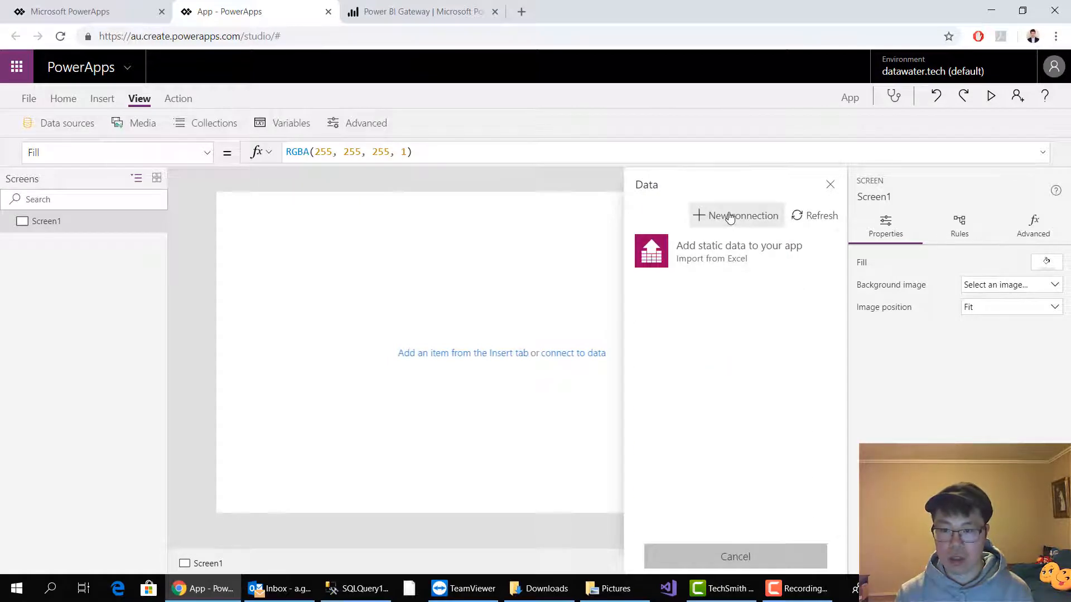
{"action": "left_click", "coordinate": [730, 216]}
Choose the SQL Server connector and set it to connect using the on-premises data gateway
{"action": "scroll", "coordinate": [740, 312], "scroll_direction": "down", "scroll_amount": 6}
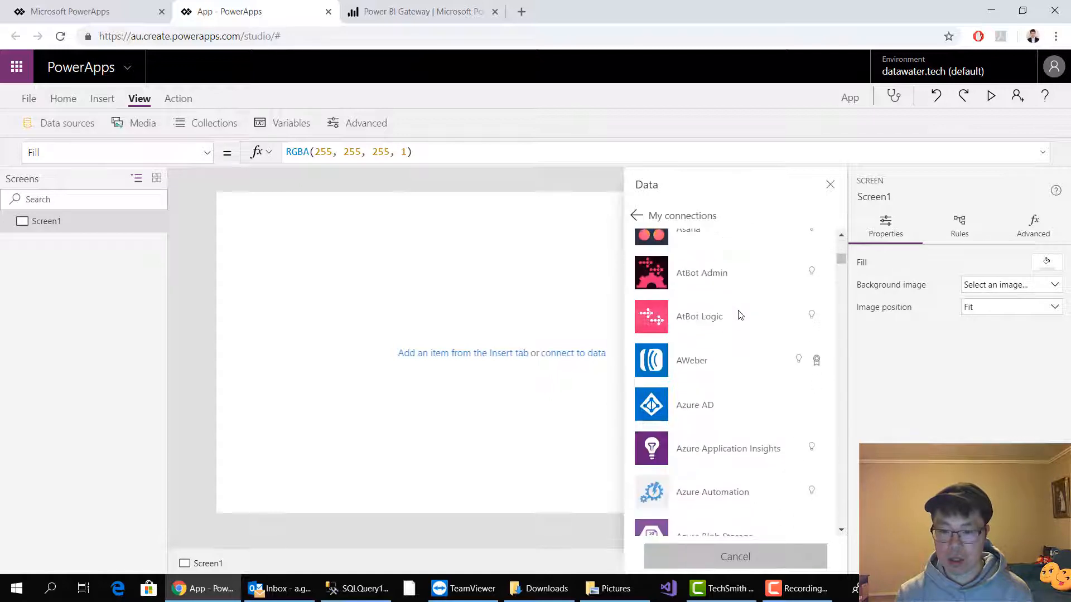
{"action": "scroll", "coordinate": [739, 312], "scroll_direction": "up", "scroll_amount": 6}
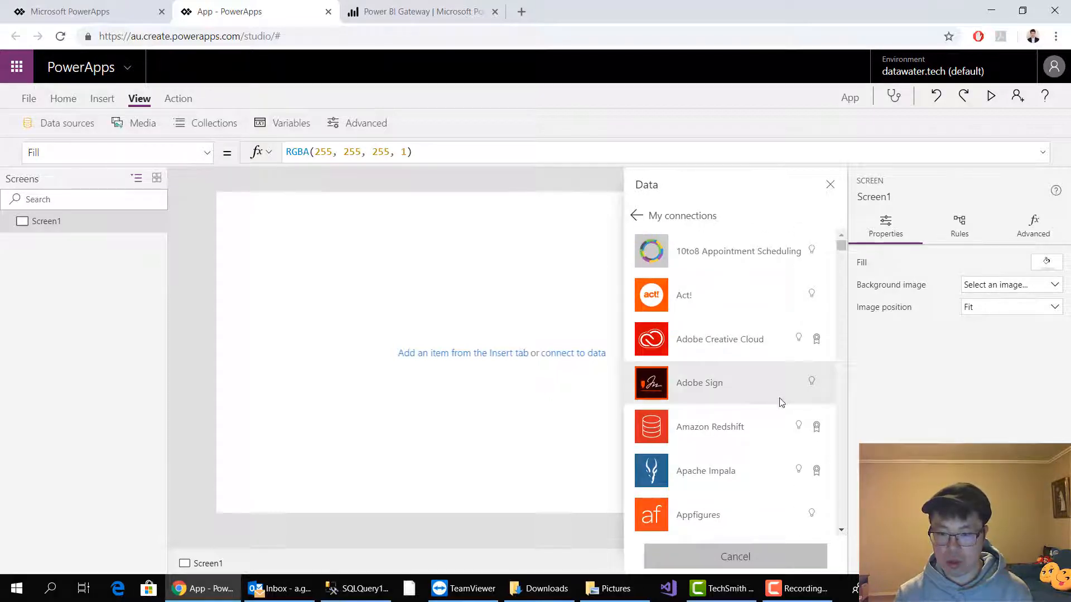
{"action": "scroll", "coordinate": [781, 403], "scroll_direction": "down", "scroll_amount": 10}
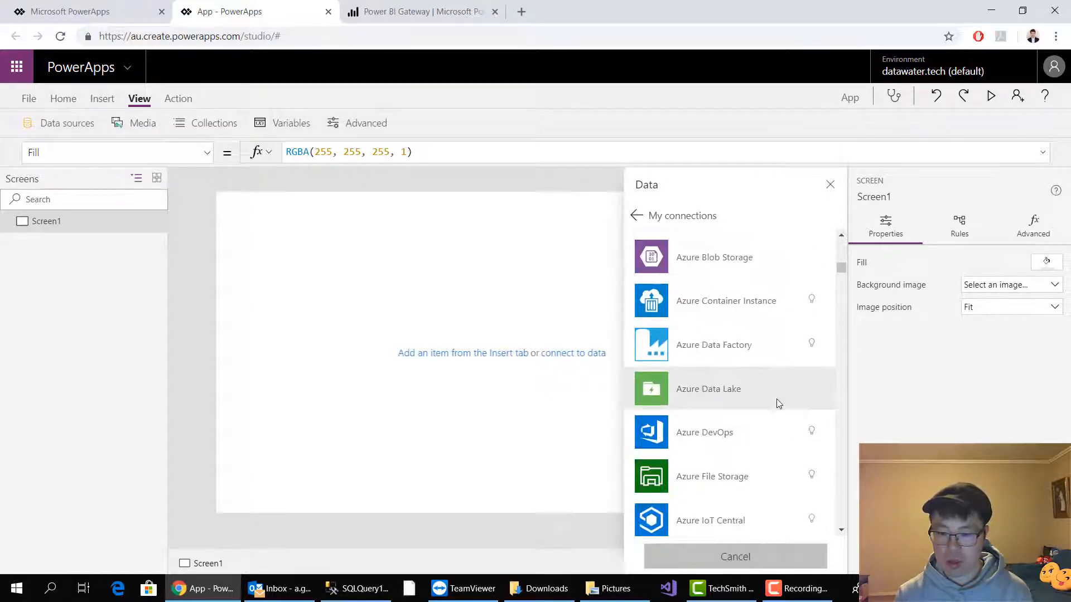
{"action": "scroll", "coordinate": [778, 403], "scroll_direction": "down", "scroll_amount": 20}
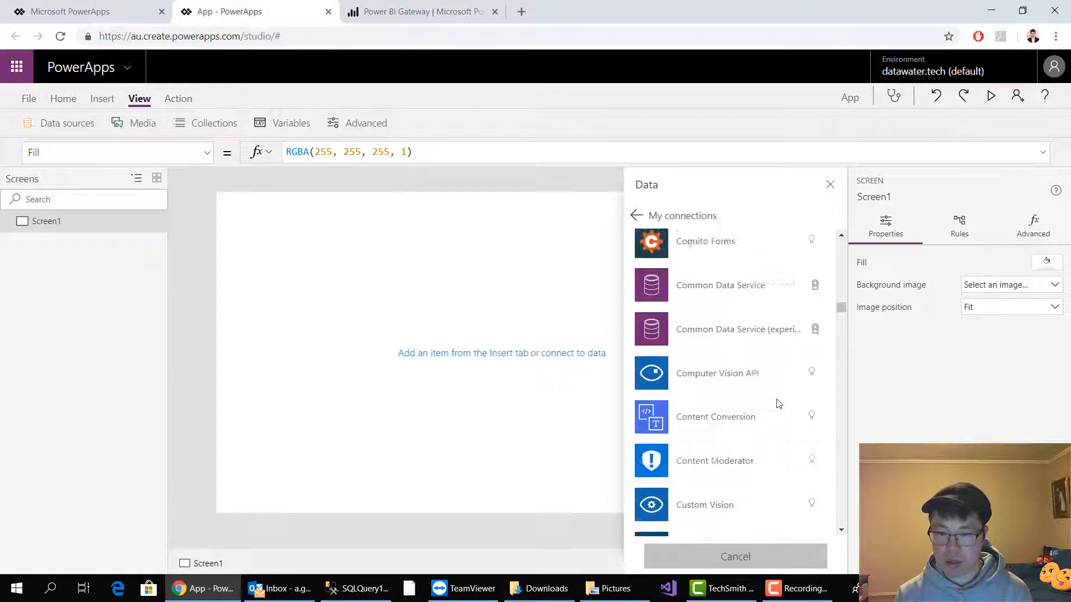
{"action": "scroll", "coordinate": [779, 403], "scroll_direction": "down", "scroll_amount": 20}
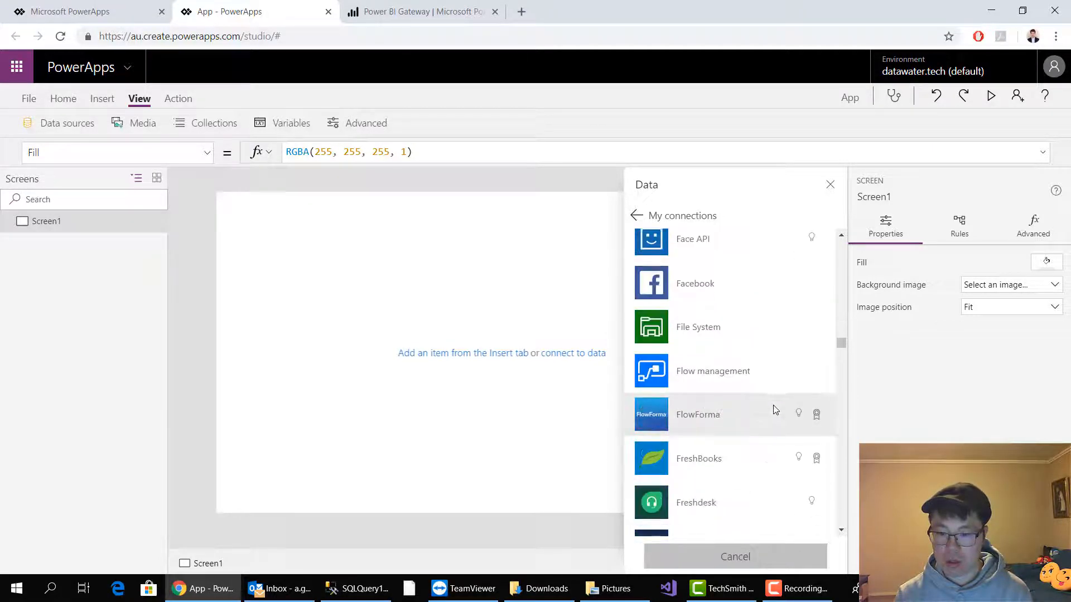
{"action": "scroll", "coordinate": [775, 410], "scroll_direction": "down", "scroll_amount": 20}
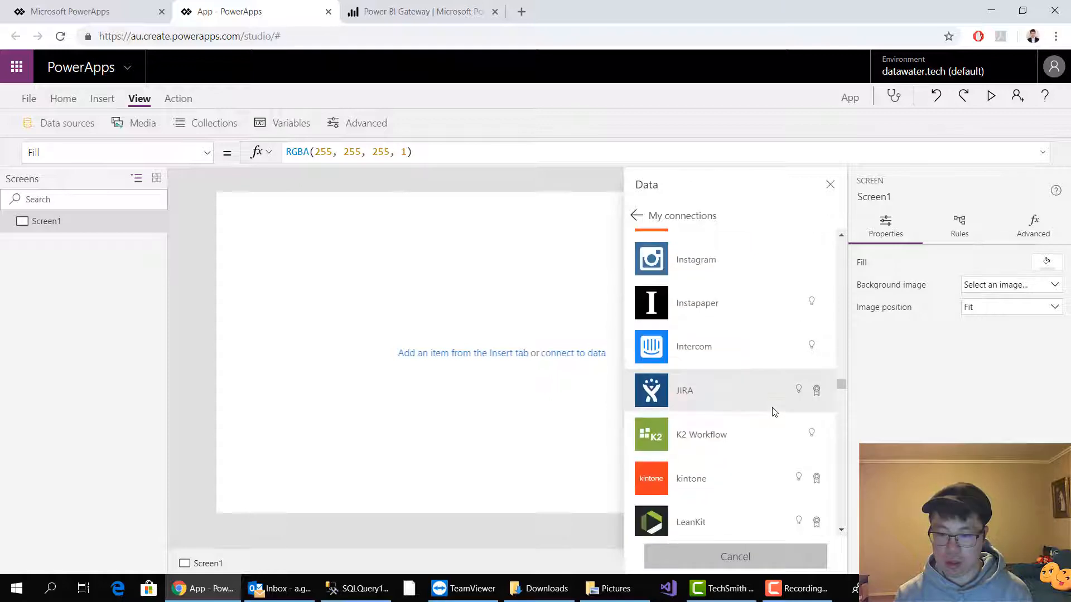
{"action": "scroll", "coordinate": [774, 412], "scroll_direction": "down", "scroll_amount": 20}
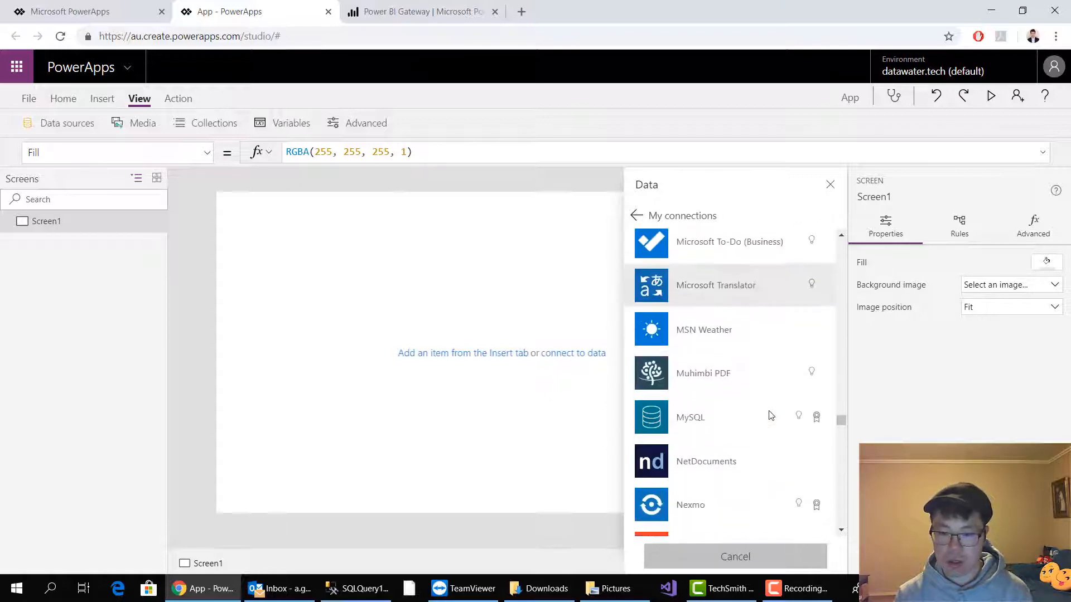
{"action": "scroll", "coordinate": [771, 416], "scroll_direction": "down", "scroll_amount": 15}
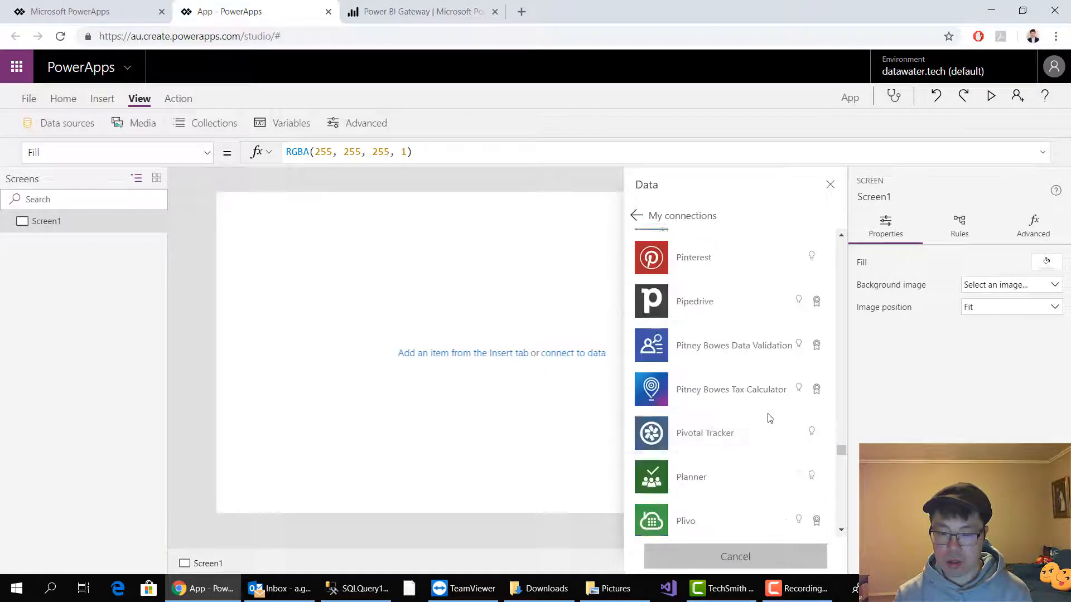
{"action": "scroll", "coordinate": [770, 419], "scroll_direction": "down", "scroll_amount": 5}
{"action": "scroll", "coordinate": [769, 418], "scroll_direction": "down", "scroll_amount": 5}
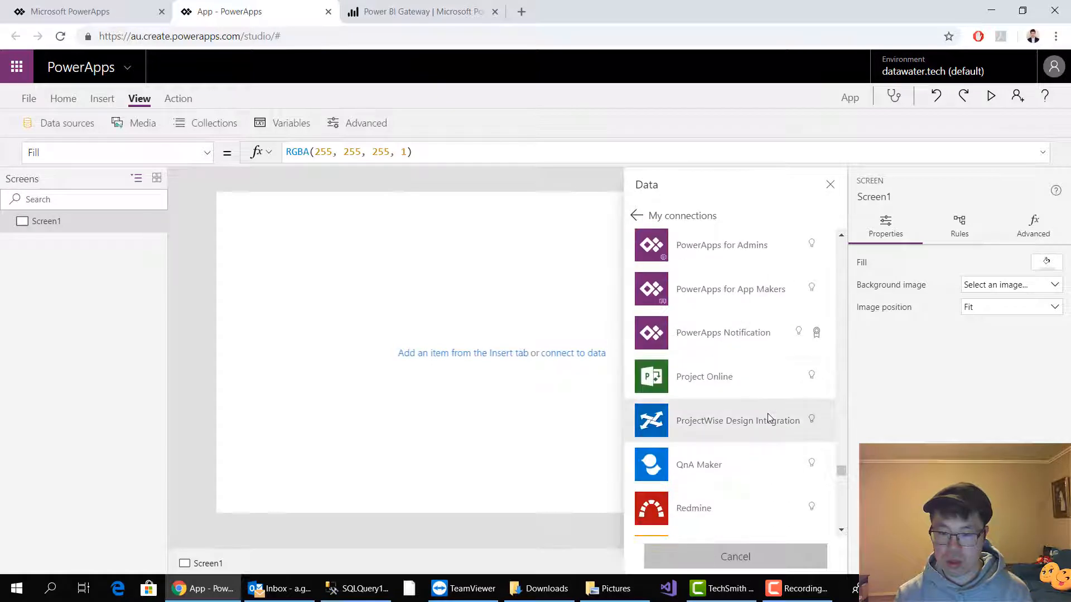
{"action": "scroll", "coordinate": [769, 418], "scroll_direction": "down", "scroll_amount": 8}
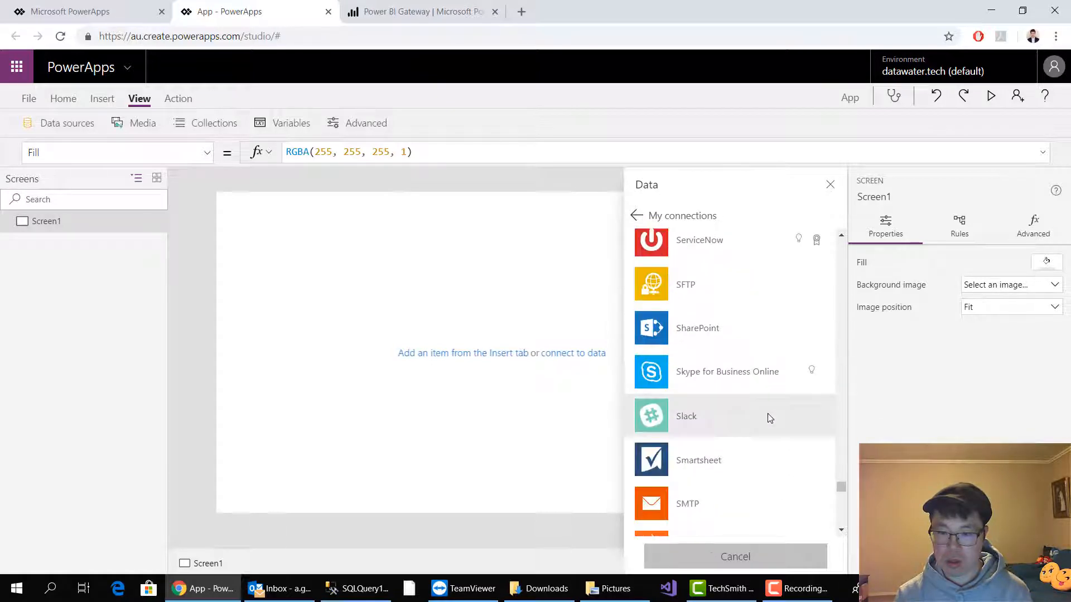
{"action": "scroll", "coordinate": [770, 418], "scroll_direction": "down", "scroll_amount": 6}
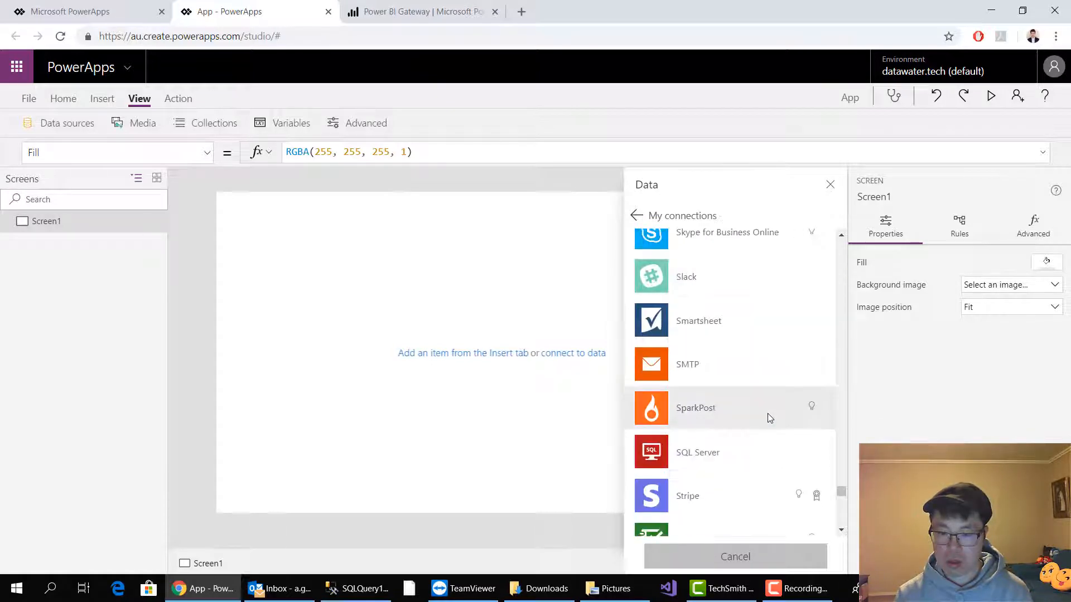
{"action": "left_click", "coordinate": [744, 318]}
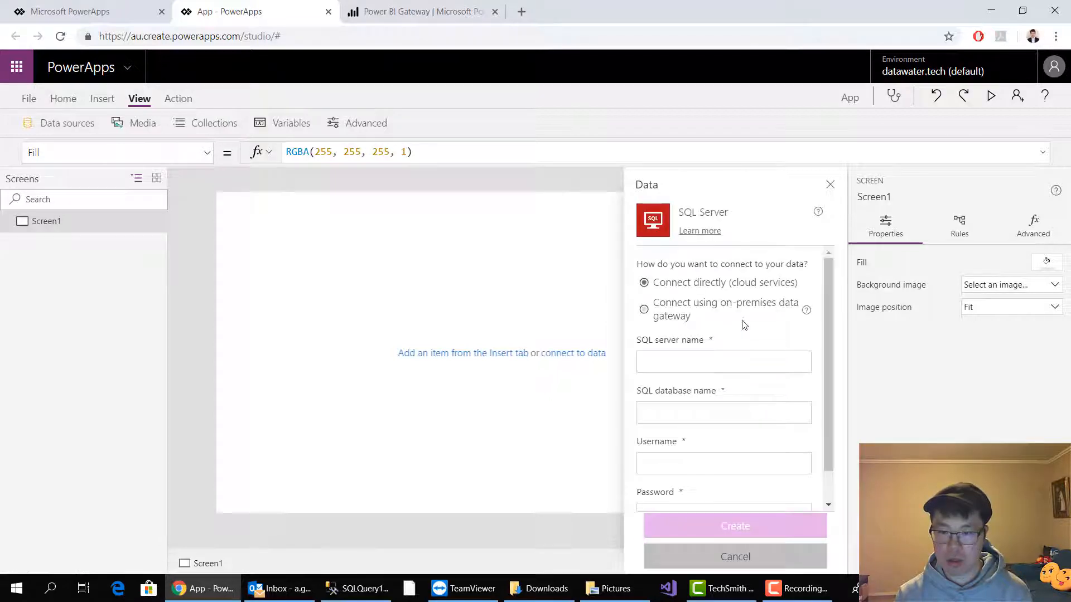
{"action": "left_click", "coordinate": [721, 359]}
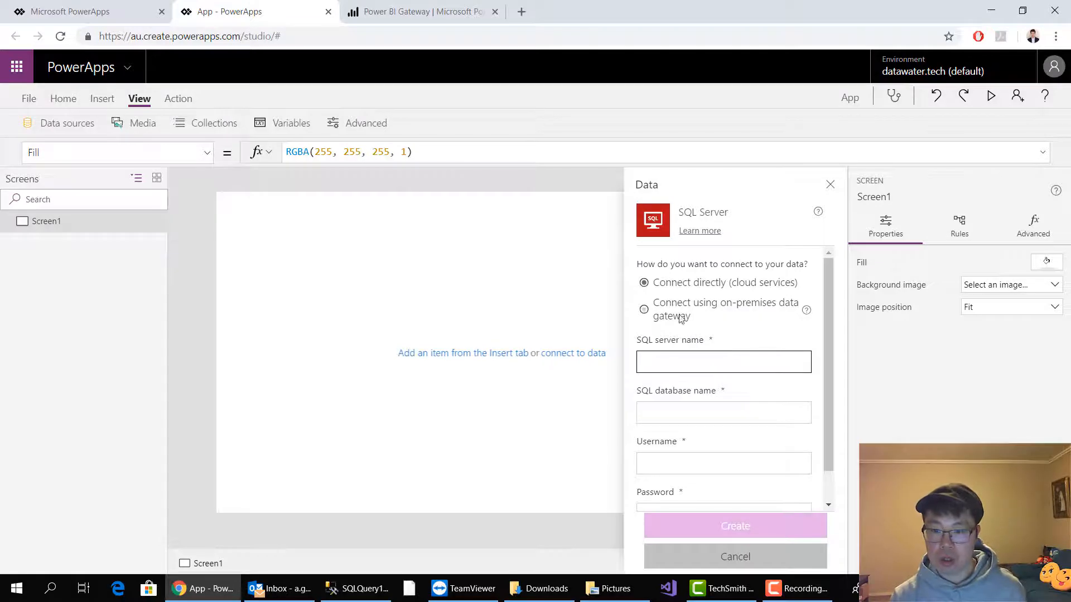
{"action": "left_click", "coordinate": [644, 309]}
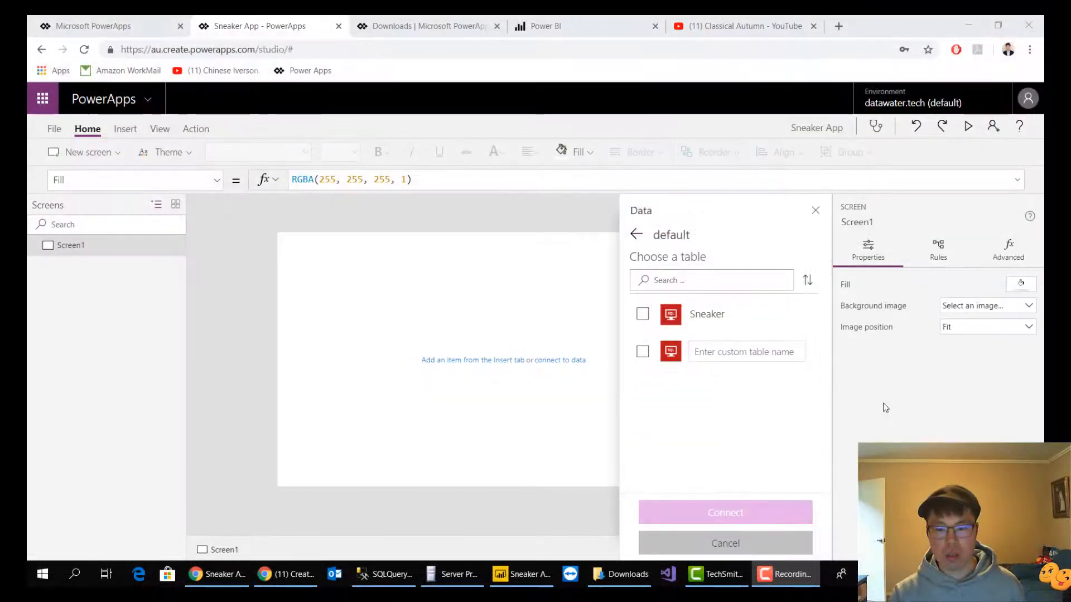
Select the Sneaker table, enter Sneaker as the custom table name as well, and connect the app to it
{"action": "left_click", "coordinate": [783, 581]}
{"action": "left_click", "coordinate": [782, 581]}
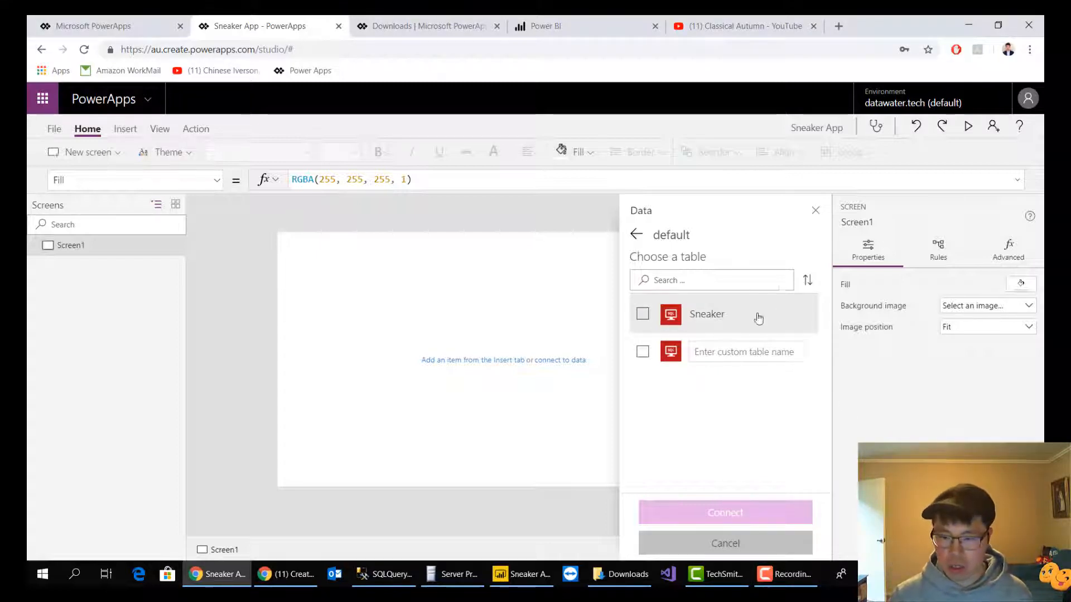
{"action": "left_click", "coordinate": [789, 318]}
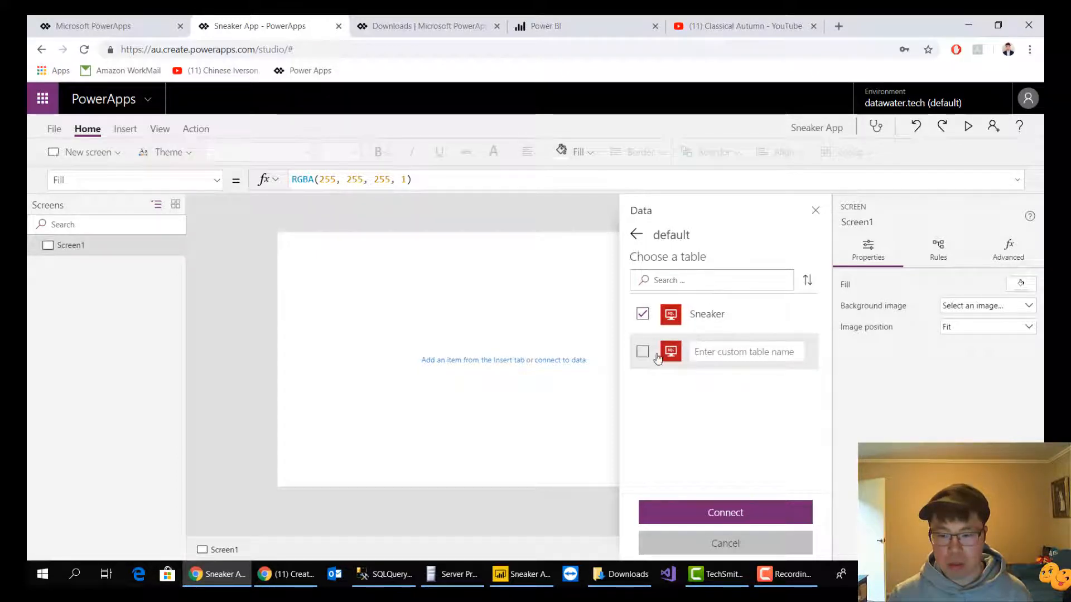
{"action": "left_click", "coordinate": [747, 351]}
{"action": "type", "text": "Sneaker"}
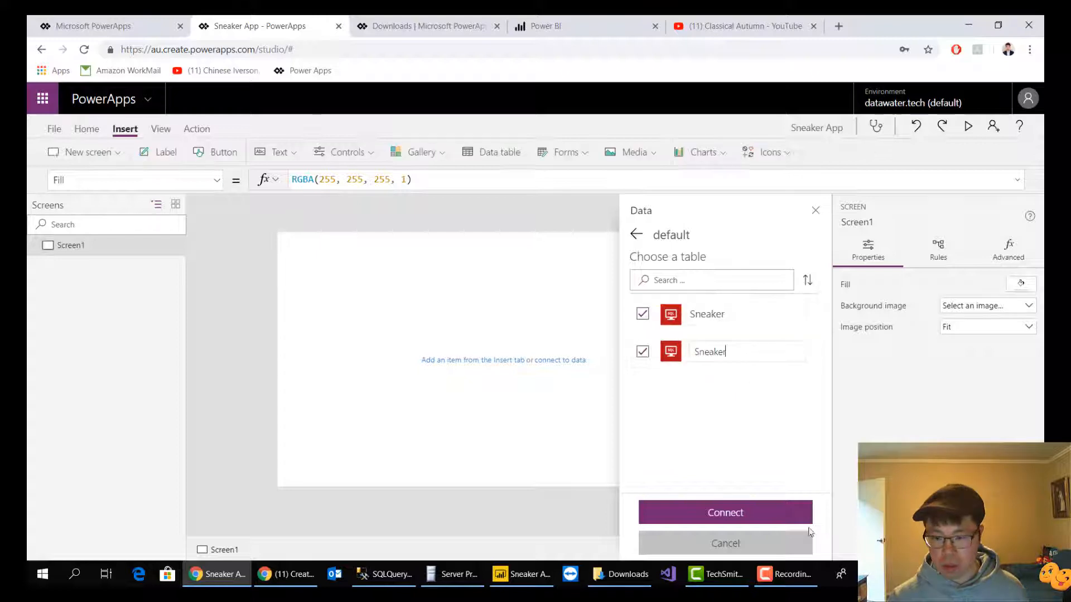
{"action": "left_click", "coordinate": [753, 516]}
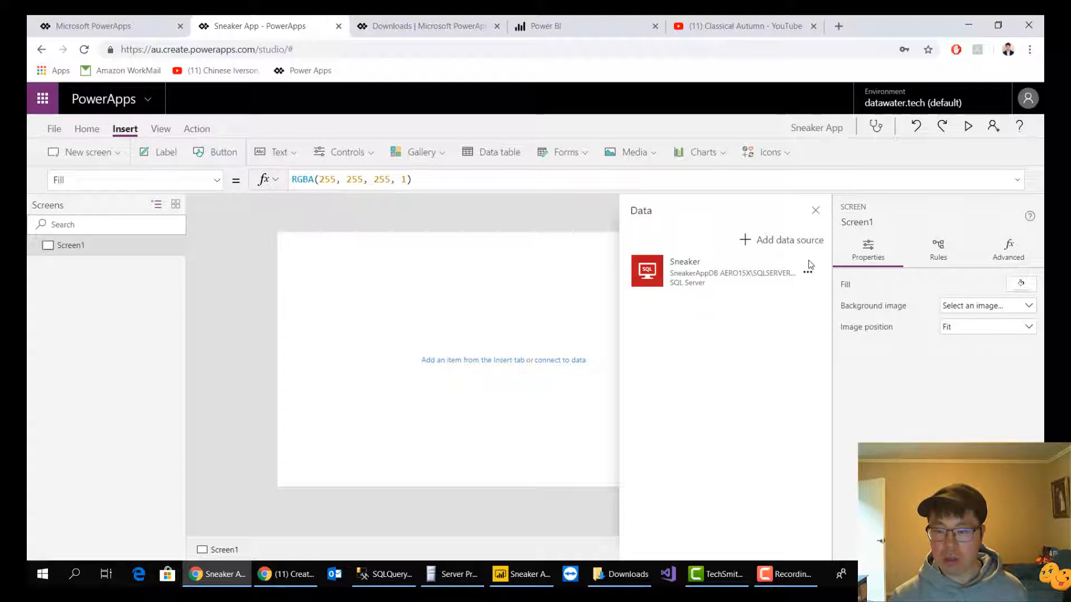
Add another data source to the app, starting a new connection with the SQL Server connector
{"action": "left_click", "coordinate": [787, 241]}
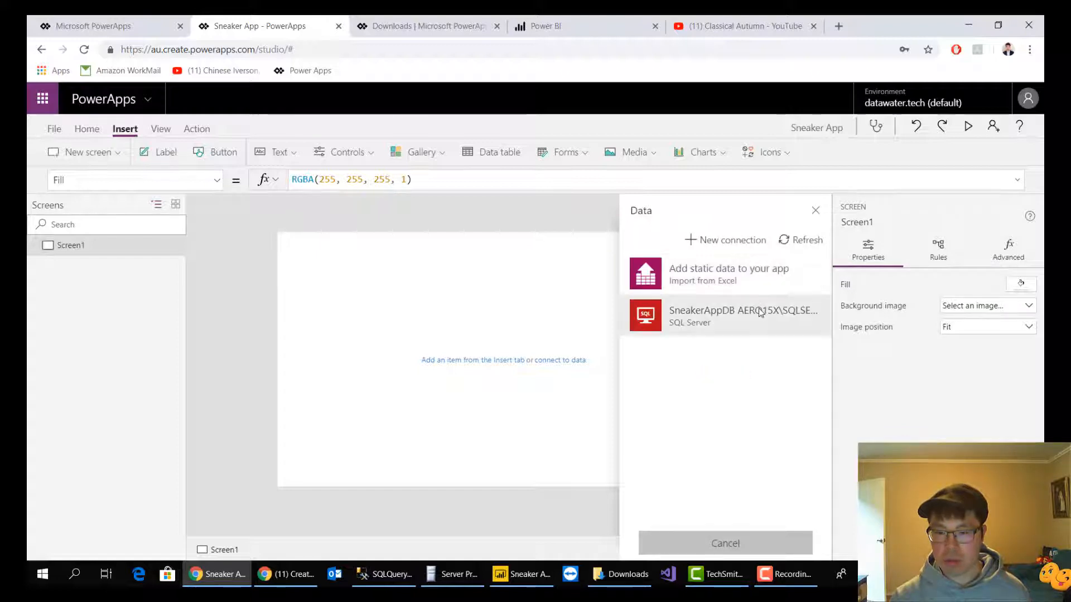
{"action": "left_click", "coordinate": [735, 241]}
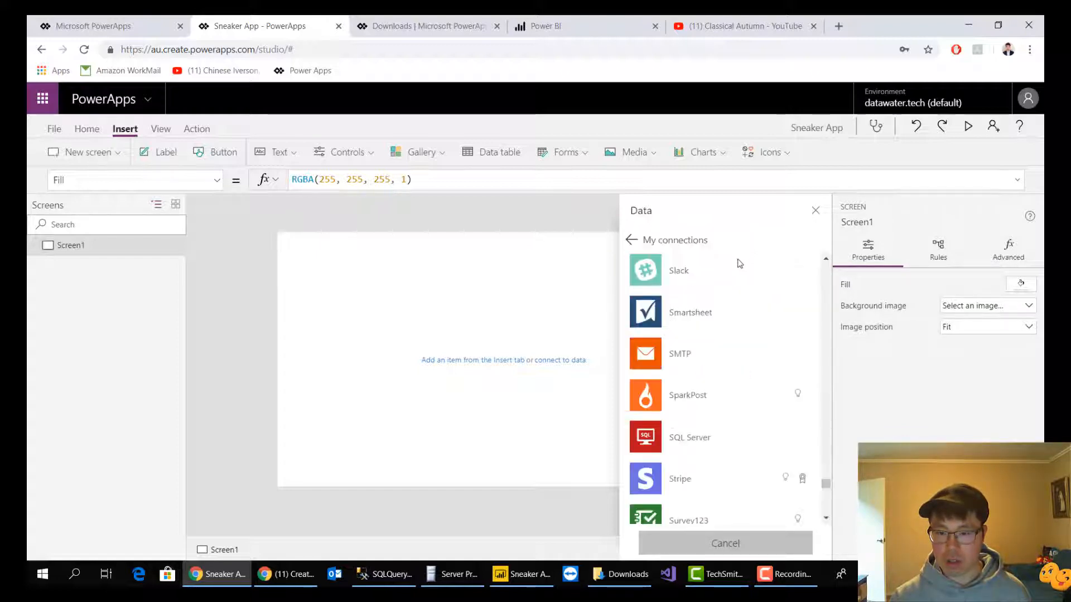
{"action": "scroll", "coordinate": [812, 383], "scroll_direction": "down", "scroll_amount": 15}
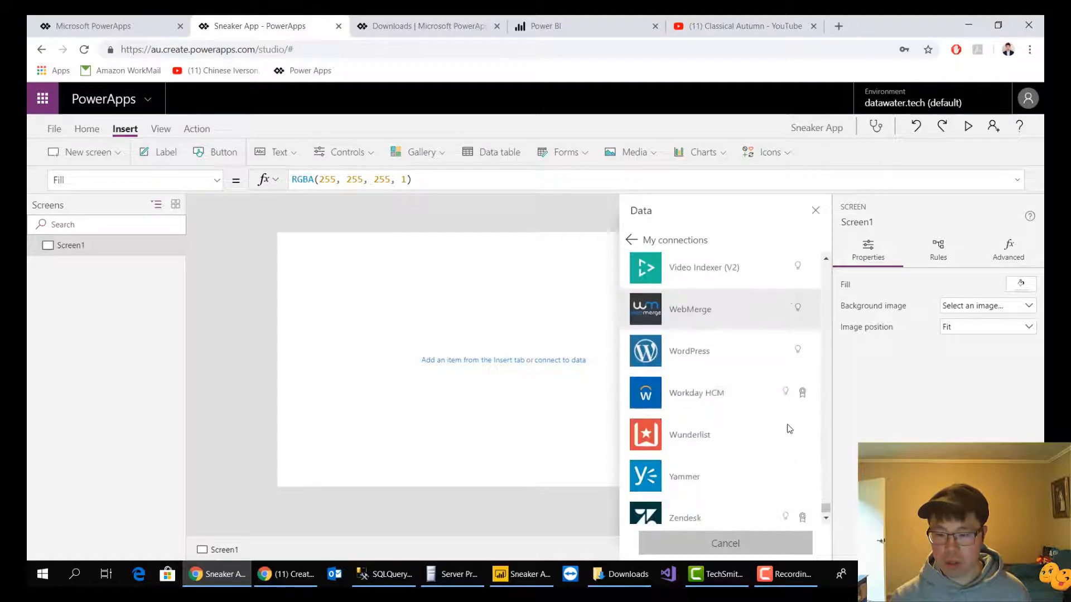
{"action": "scroll", "coordinate": [787, 430], "scroll_direction": "down", "scroll_amount": 2}
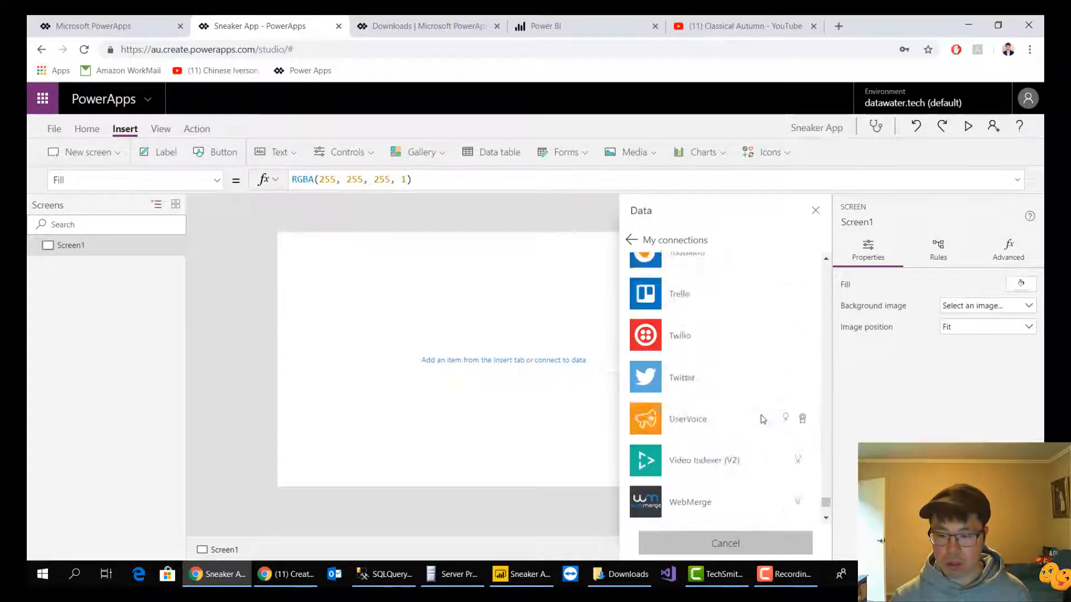
{"action": "scroll", "coordinate": [763, 420], "scroll_direction": "up", "scroll_amount": 15}
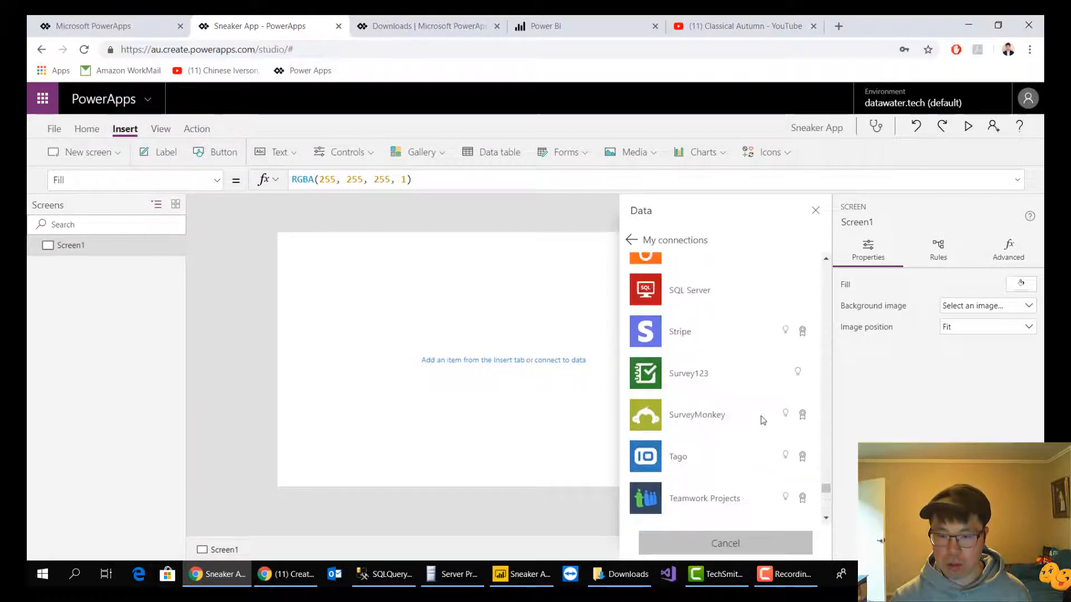
{"action": "left_click", "coordinate": [777, 360]}
{"action": "left_click", "coordinate": [739, 383]}
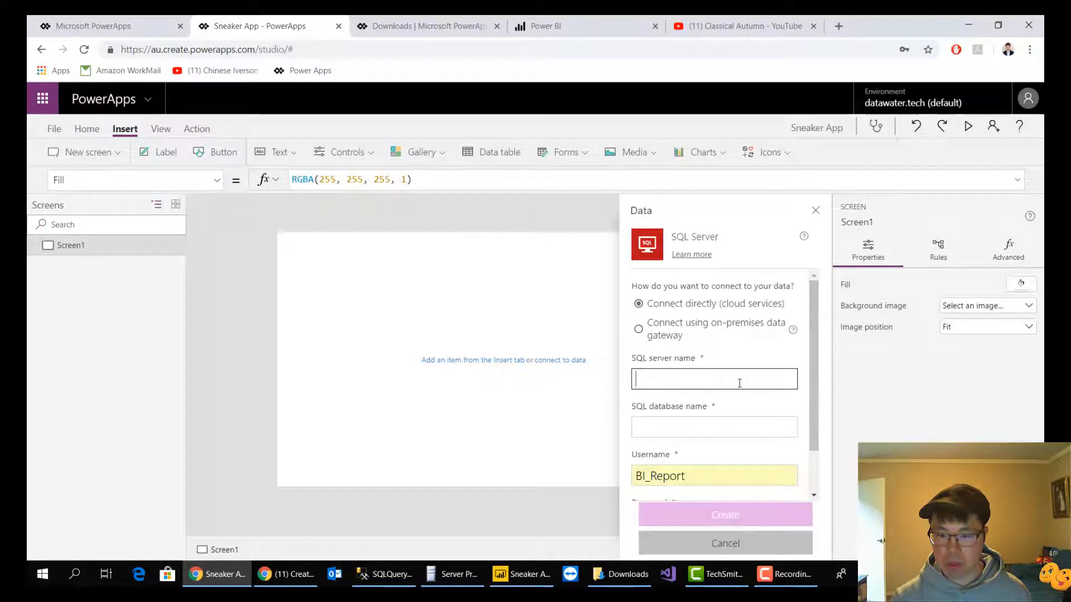
{"action": "scroll", "coordinate": [763, 450], "scroll_direction": "down", "scroll_amount": 1}
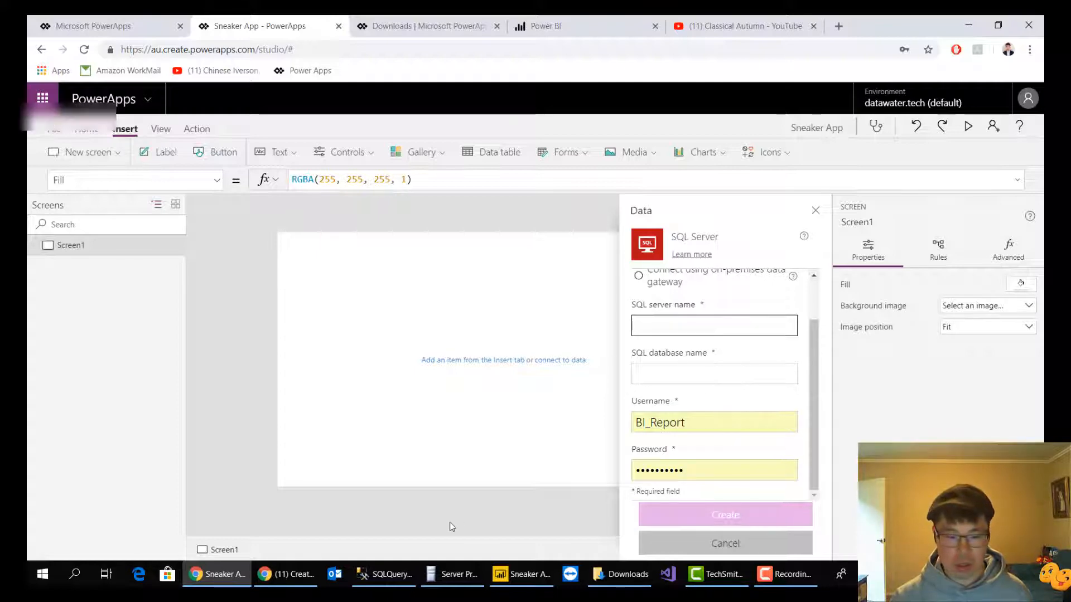
Switch to SQL Server Management Studio and look through the server's security logins for the reporting account
{"action": "left_click", "coordinate": [385, 574]}
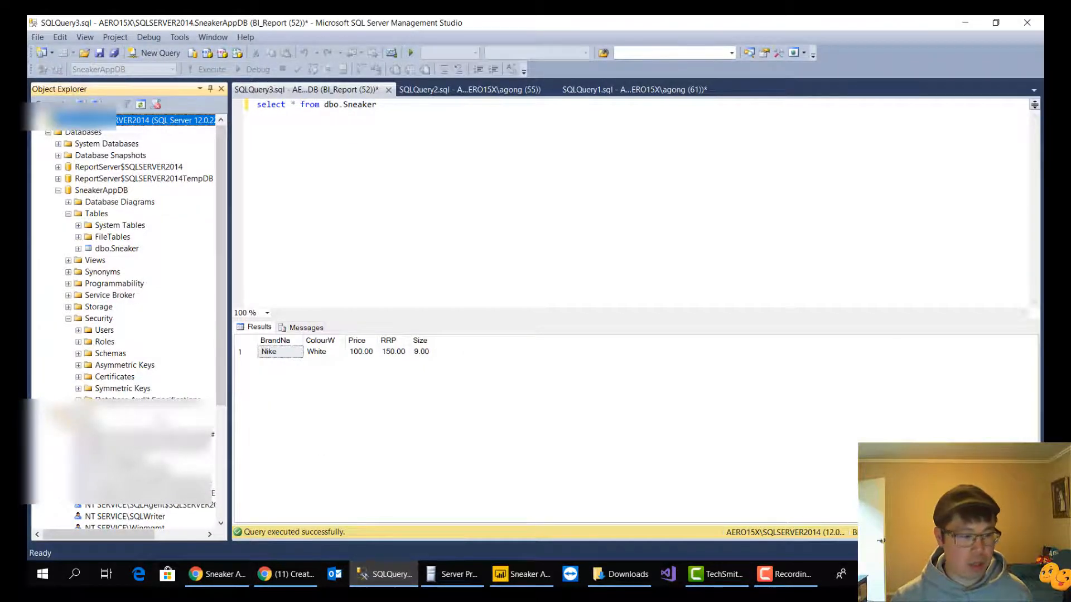
{"action": "scroll", "coordinate": [184, 424], "scroll_direction": "down", "scroll_amount": 3}
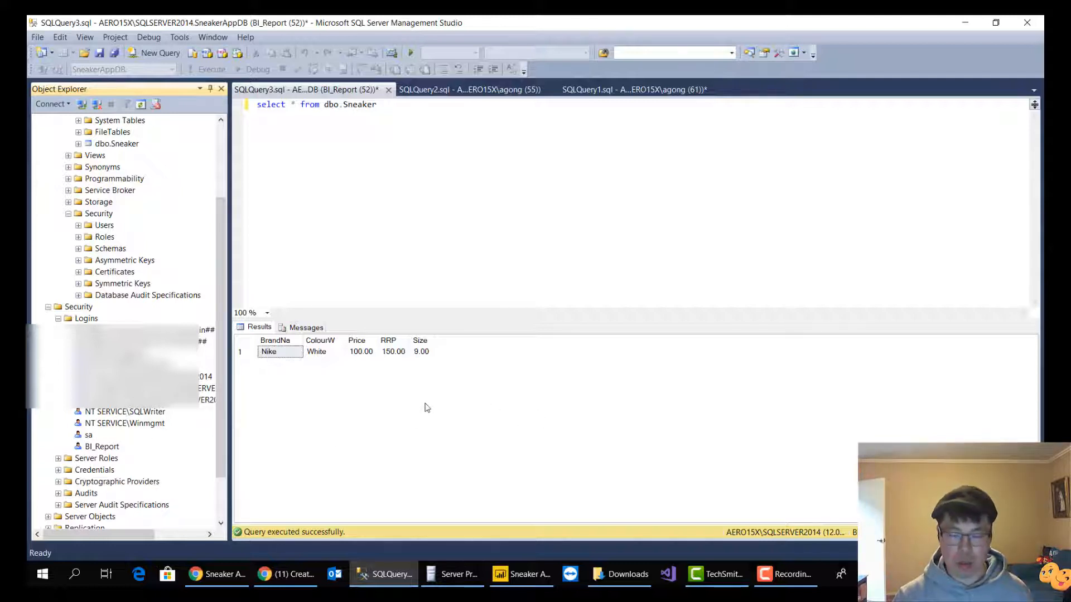
{"action": "left_click", "coordinate": [964, 24]}
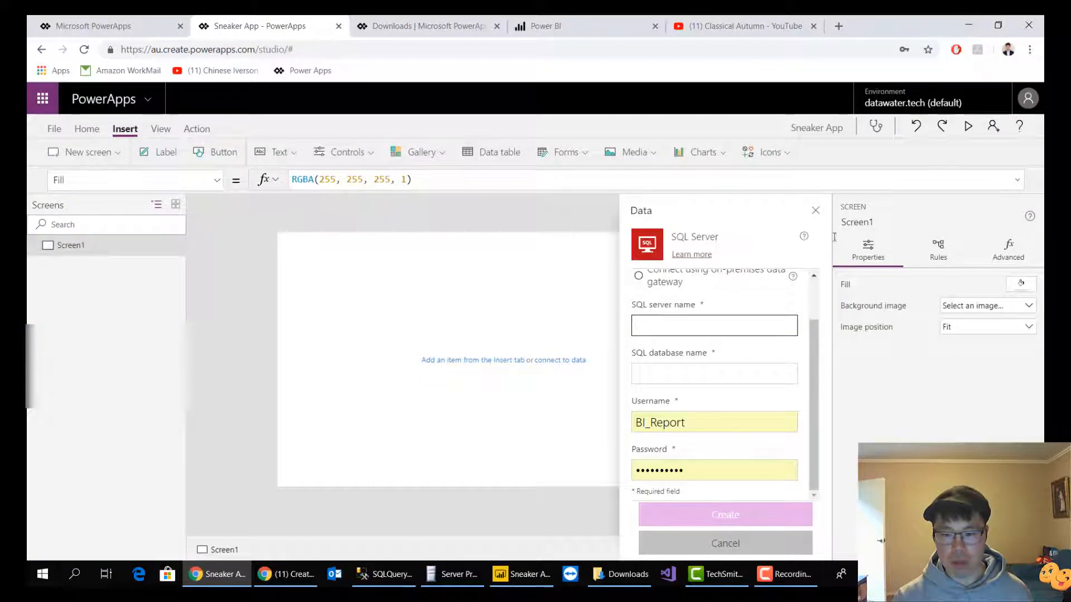
Set the new SQL Server connection to connect using the on-premises data gateway
{"action": "scroll", "coordinate": [690, 331], "scroll_direction": "up", "scroll_amount": 1}
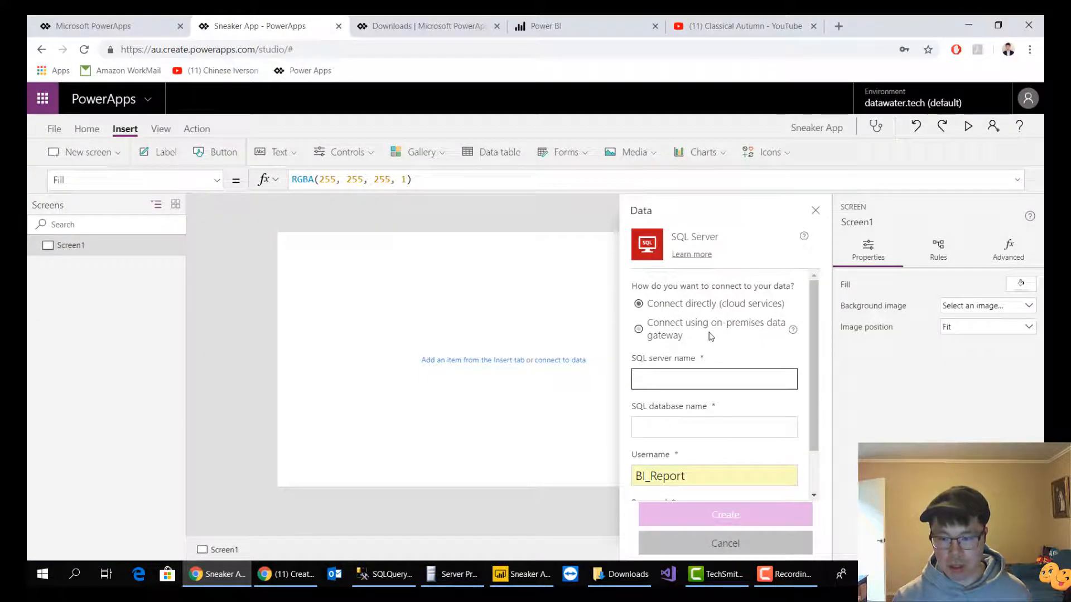
{"action": "left_click", "coordinate": [674, 336]}
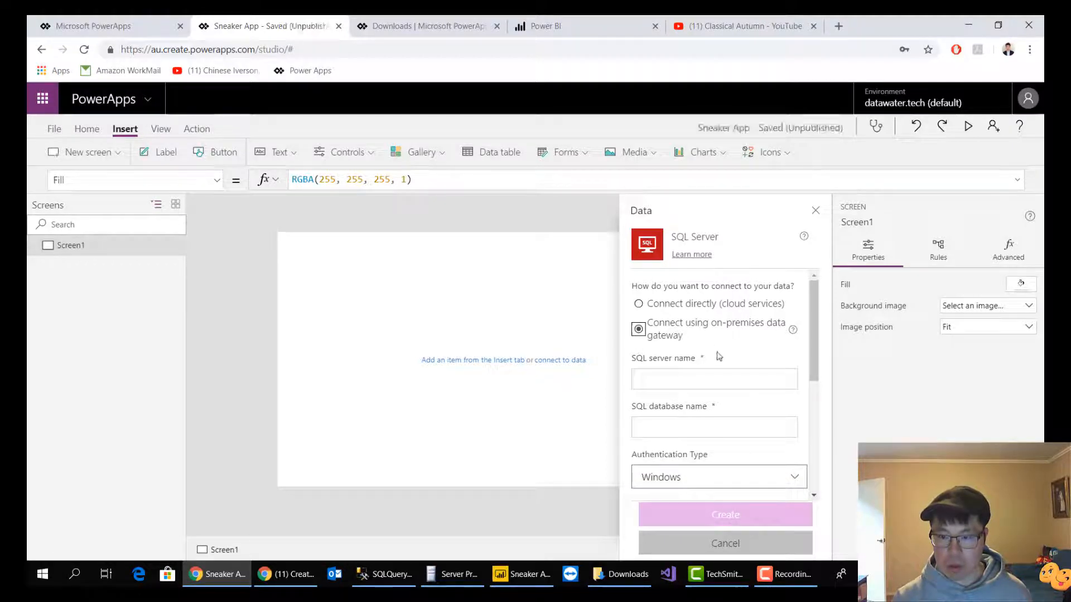
{"action": "scroll", "coordinate": [719, 355], "scroll_direction": "down", "scroll_amount": 4}
{"action": "scroll", "coordinate": [725, 359], "scroll_direction": "up", "scroll_amount": 4}
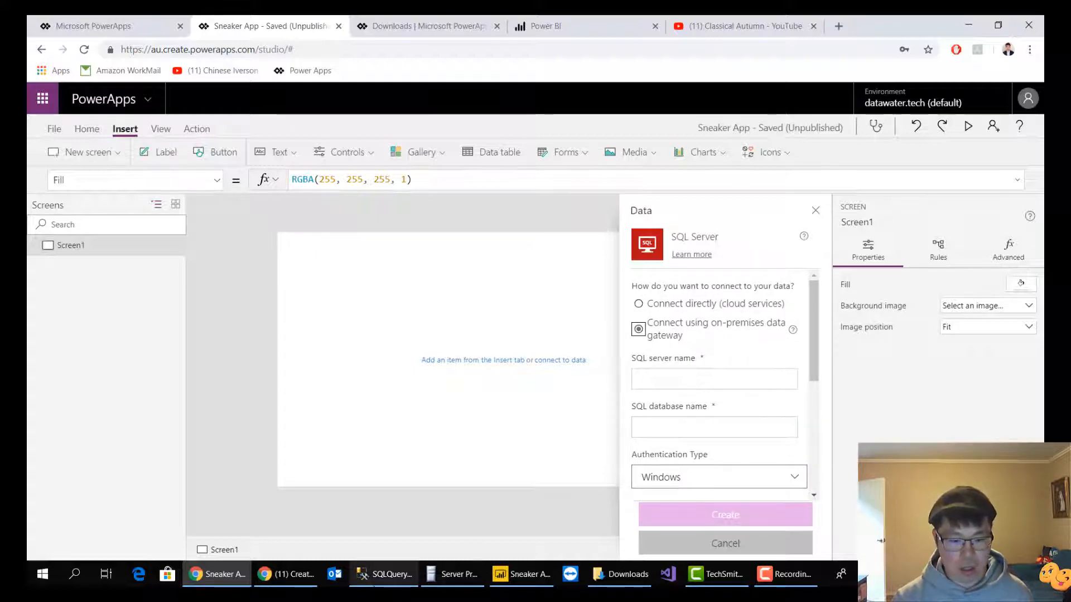
Copy the server name from the server's properties in SQL Server Management Studio and enter it as the connection's SQL server name in PowerApps
{"action": "left_click", "coordinate": [385, 574]}
{"action": "scroll", "coordinate": [167, 290], "scroll_direction": "up", "scroll_amount": 3}
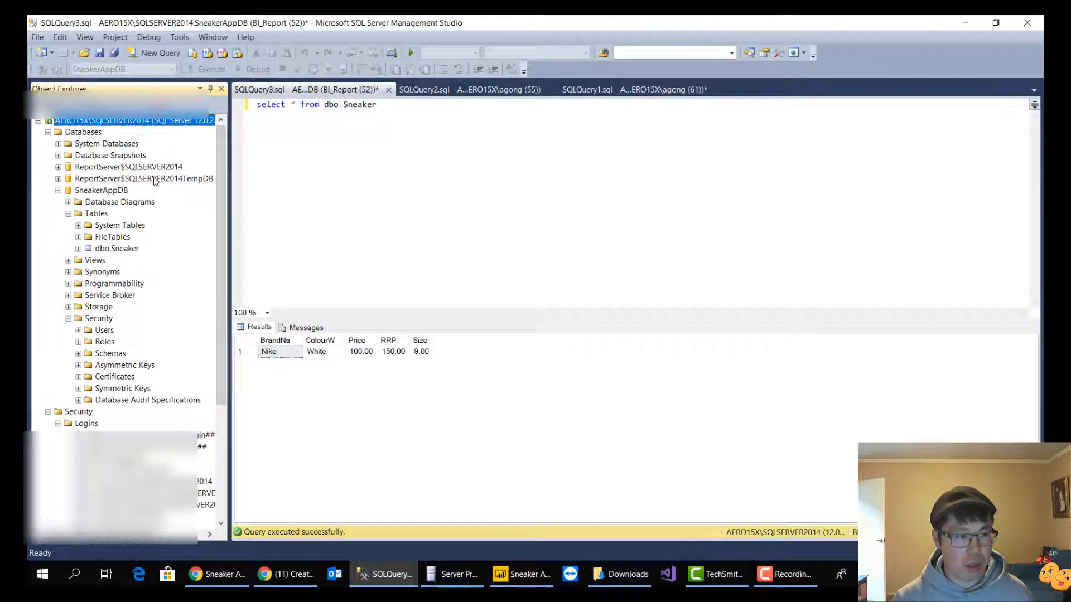
{"action": "right_click", "coordinate": [155, 129]}
{"action": "left_click", "coordinate": [163, 341]}
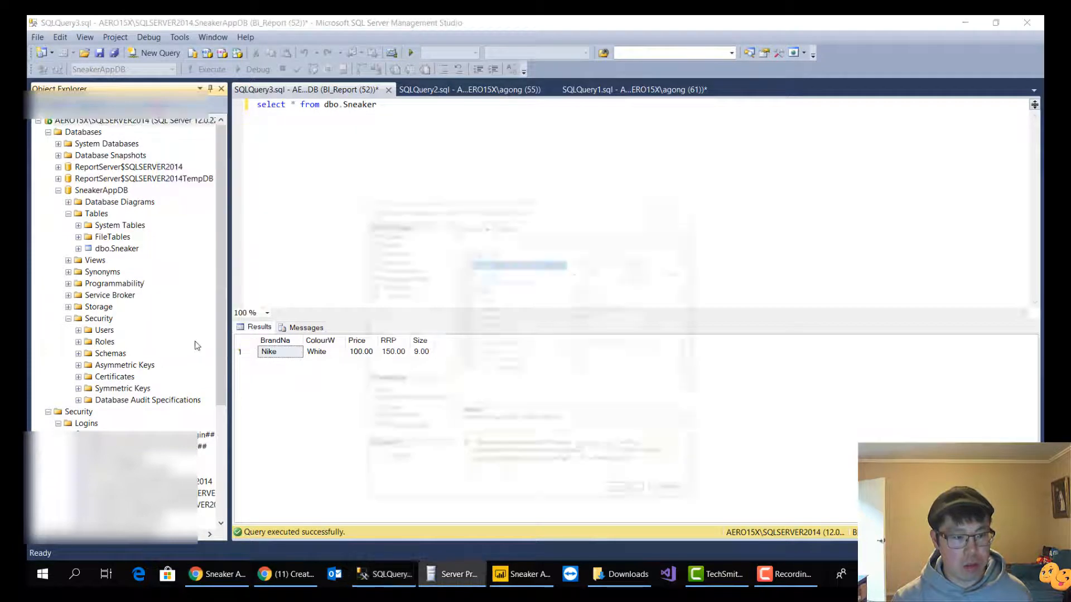
{"action": "left_click_drag", "start_coordinate": [681, 193], "coordinate": [539, 191]}
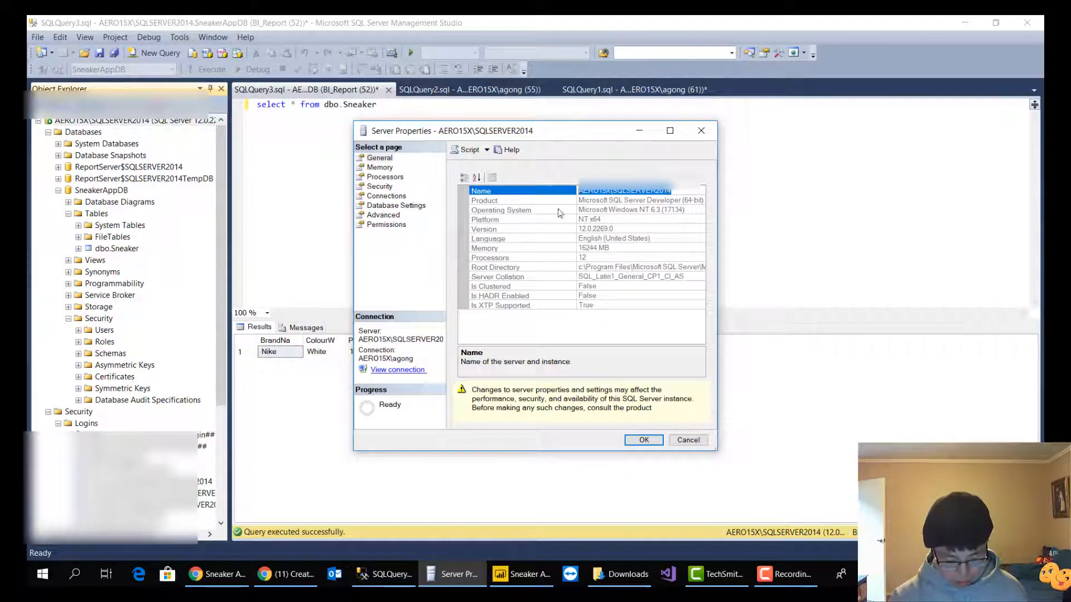
{"action": "left_click", "coordinate": [312, 582]}
{"action": "left_click", "coordinate": [218, 575]}
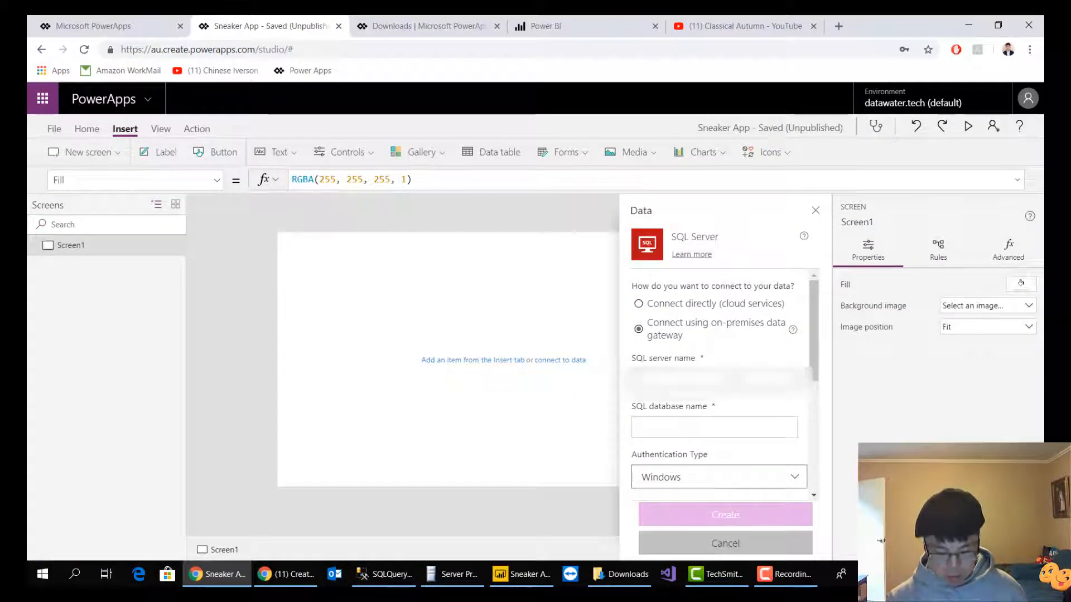
Enter SneakerAppDB as the connection's SQL database name
{"action": "left_click", "coordinate": [697, 433]}
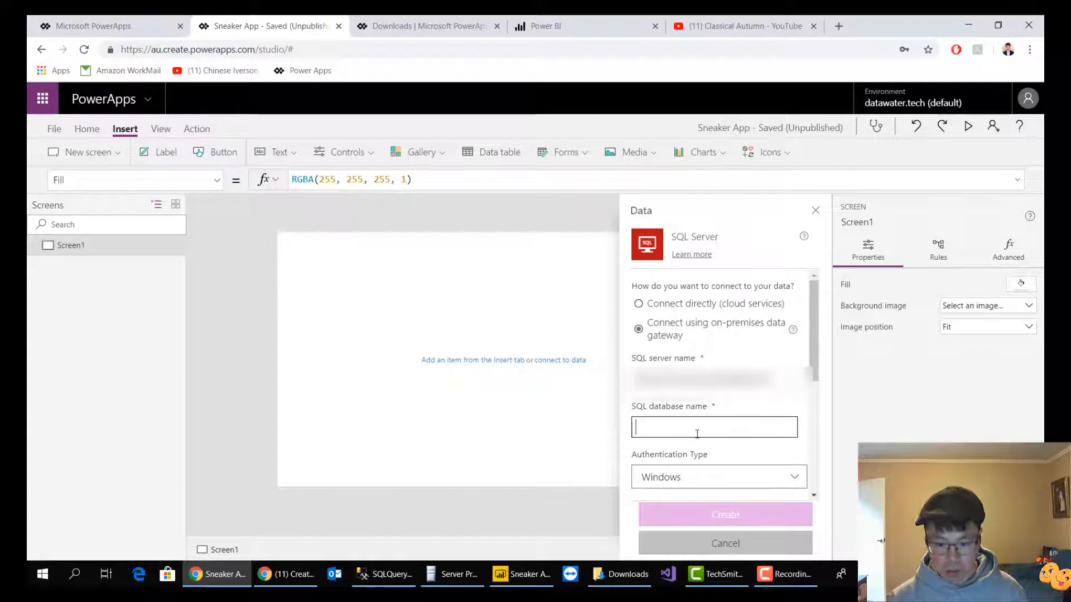
{"action": "type", "text": "Sneaker"}
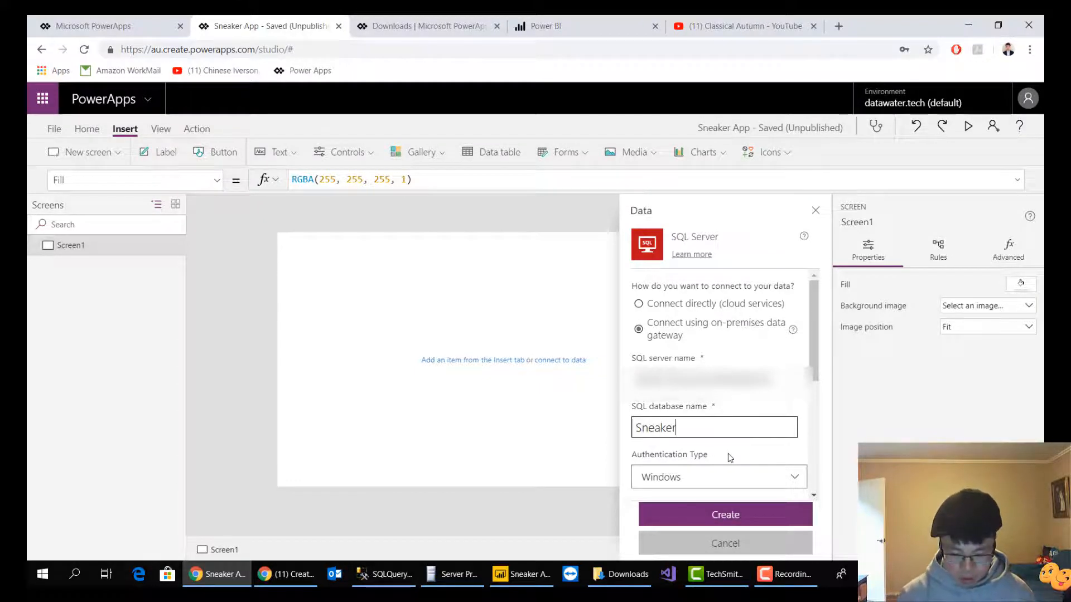
{"action": "type", "text": "App"}
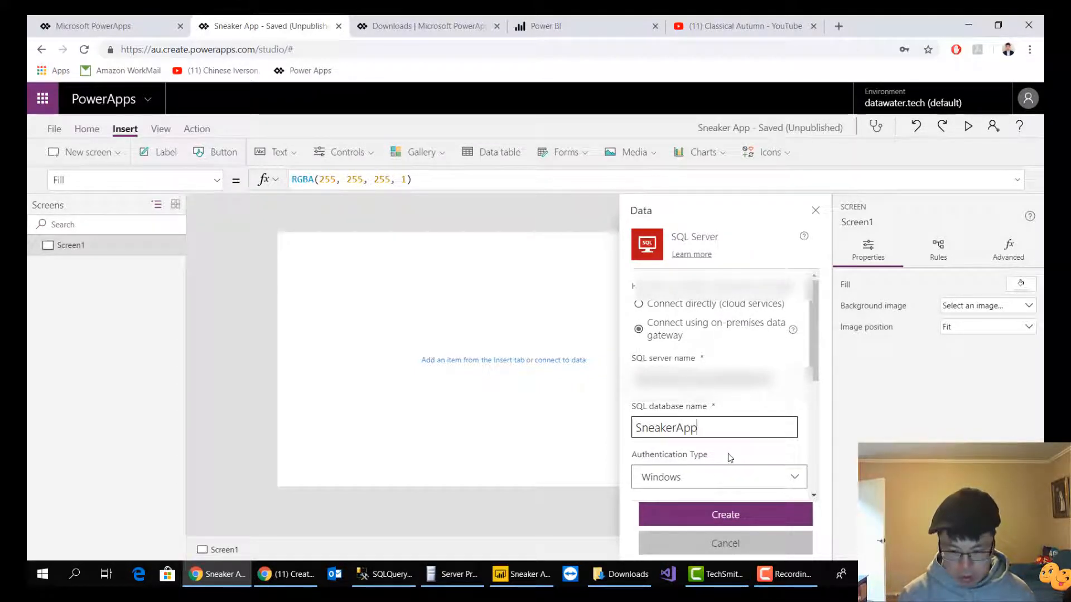
{"action": "type", "text": "DB"}
Set the authentication type to Basic and re-enter the account password, keeping the BI_Report username
{"action": "scroll", "coordinate": [725, 440], "scroll_direction": "down", "scroll_amount": 3}
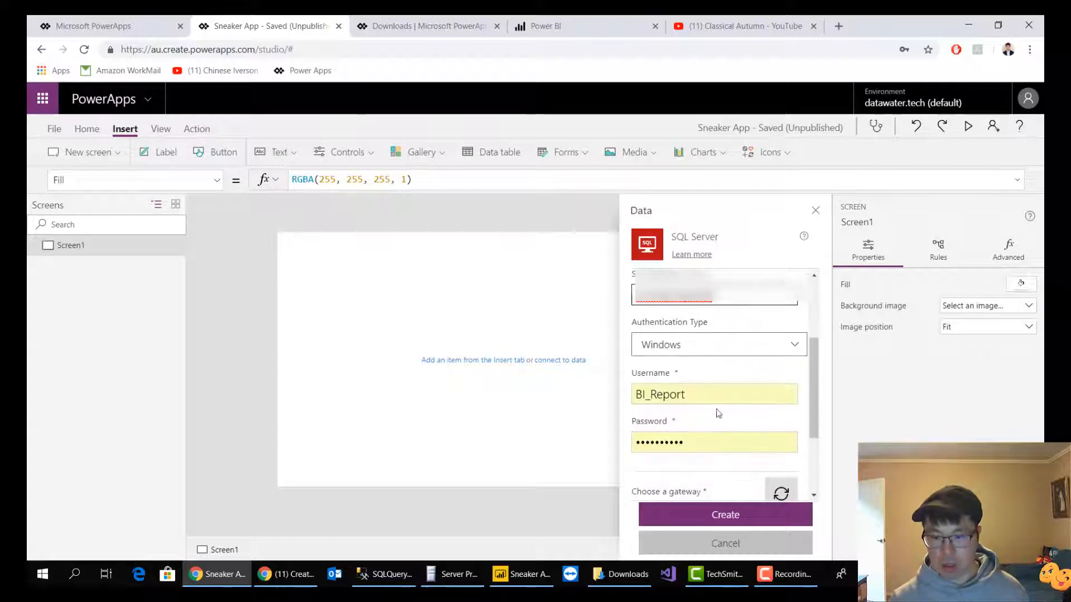
{"action": "left_click", "coordinate": [713, 343]}
{"action": "left_click", "coordinate": [692, 390]}
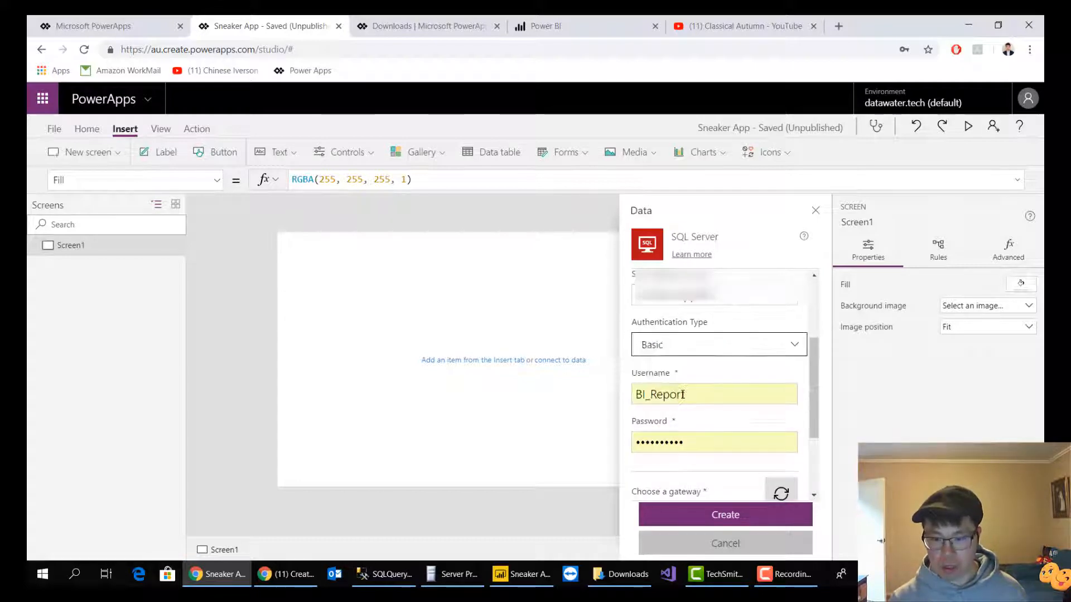
{"action": "left_click", "coordinate": [691, 442]}
{"action": "type", "text": "••••"}
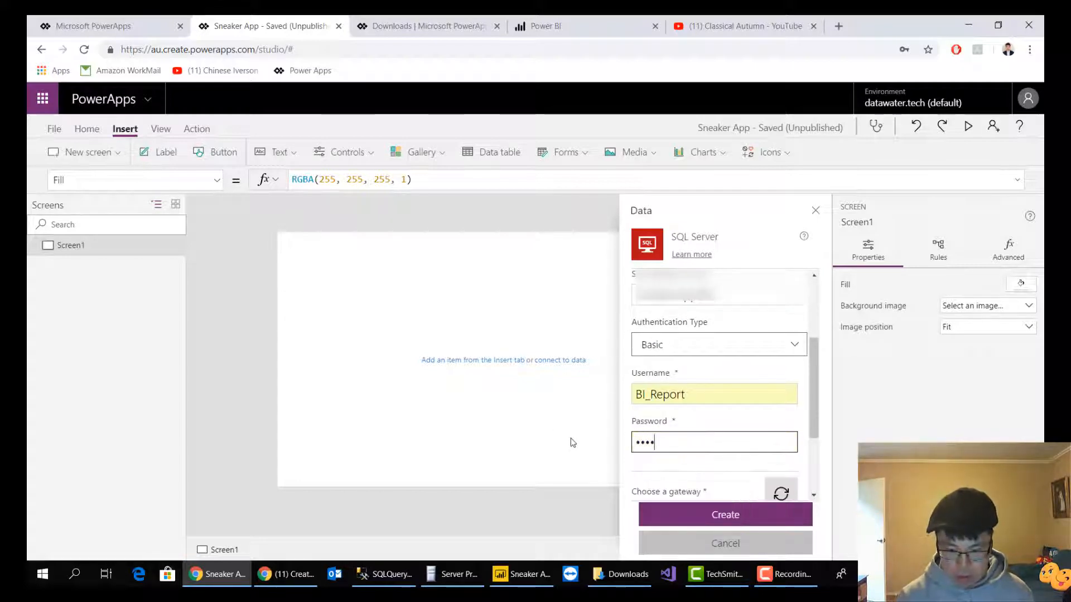
{"action": "type", "text": "•••"}
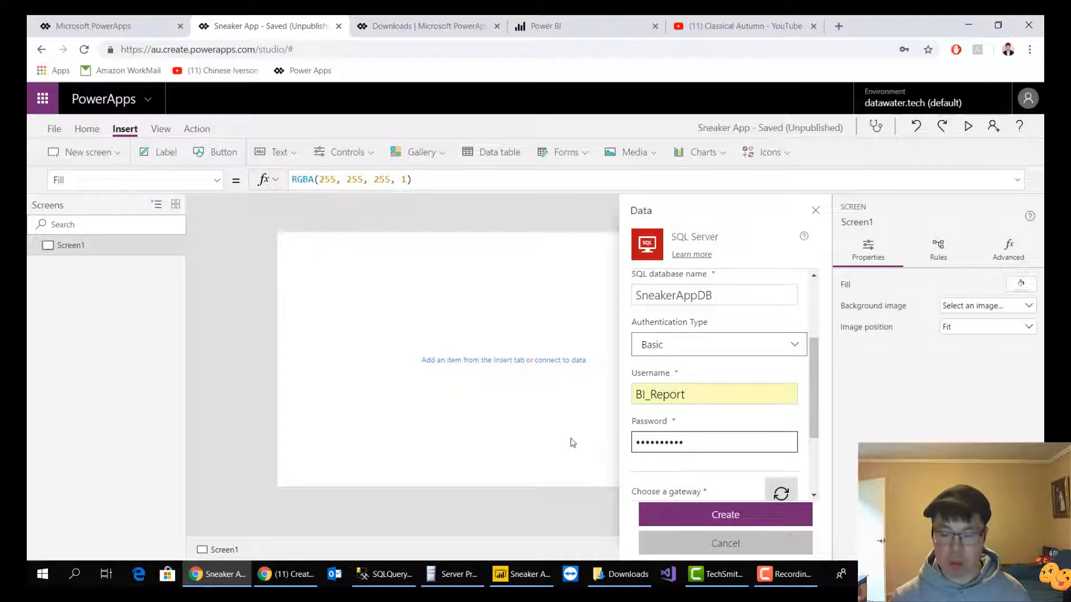
Create the connection through the AERO15X Gateway and connect the app to the Sneaker table
{"action": "scroll", "coordinate": [751, 426], "scroll_direction": "down", "scroll_amount": 2}
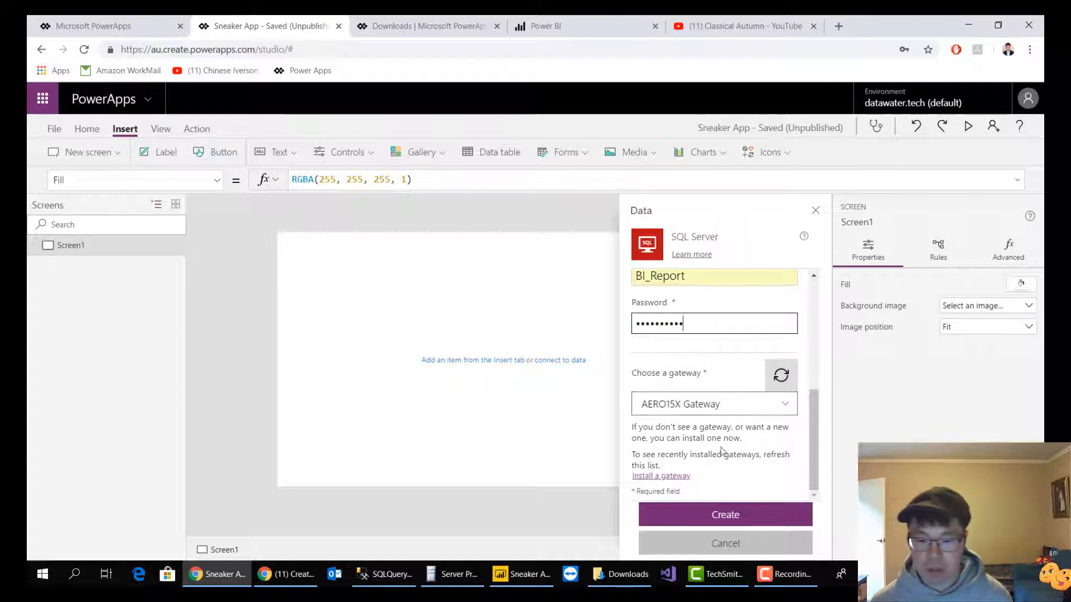
{"action": "left_click", "coordinate": [710, 522]}
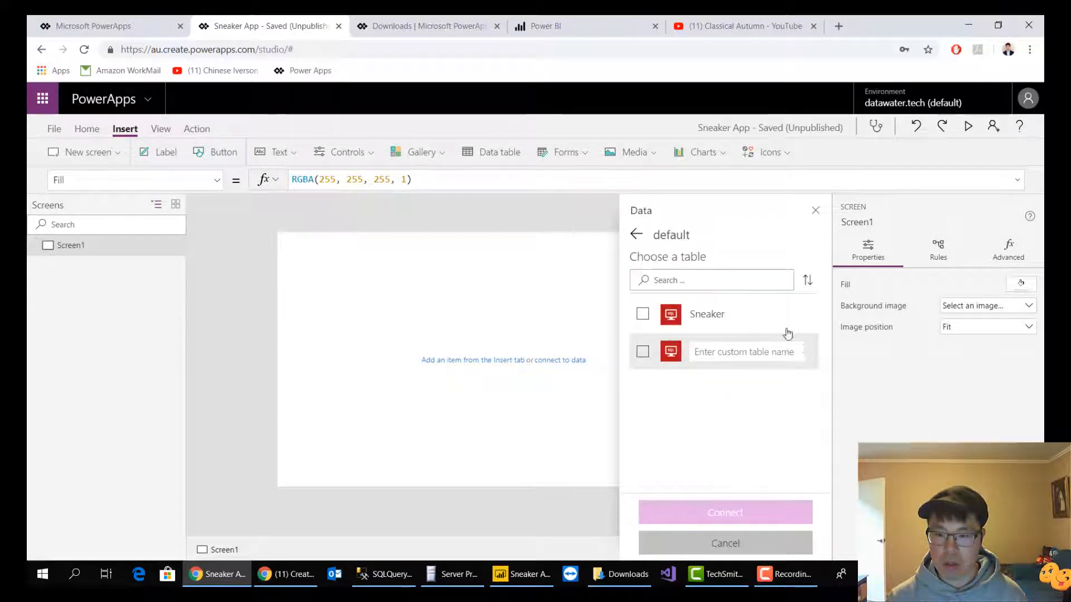
{"action": "left_click", "coordinate": [642, 315]}
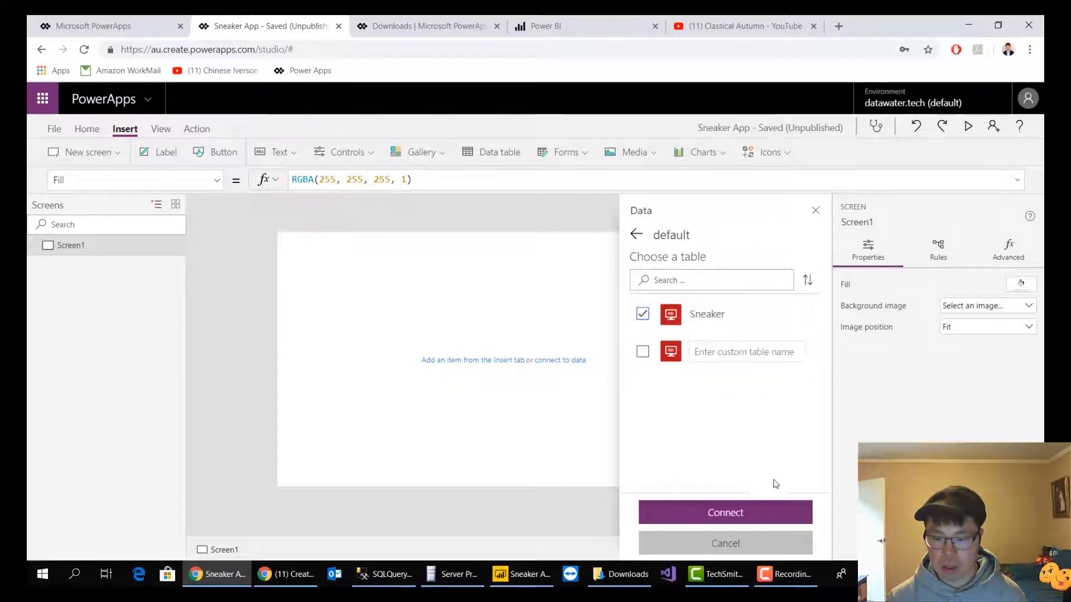
{"action": "left_click", "coordinate": [754, 518]}
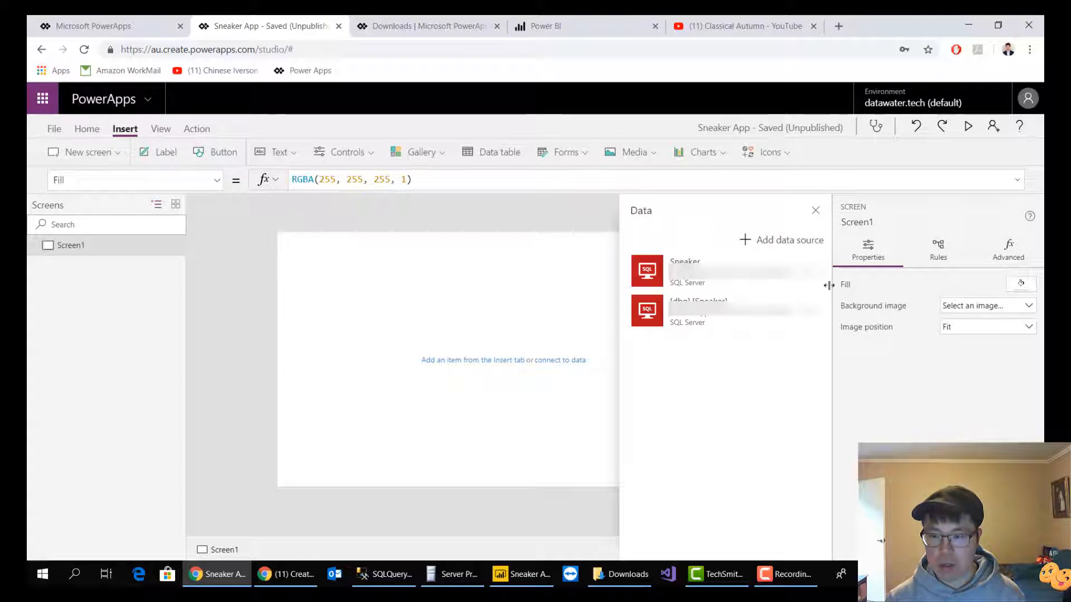
Remove the duplicate Sneaker data source, keeping [dbo].[Sneaker], and close the data source list
{"action": "left_click", "coordinate": [808, 271]}
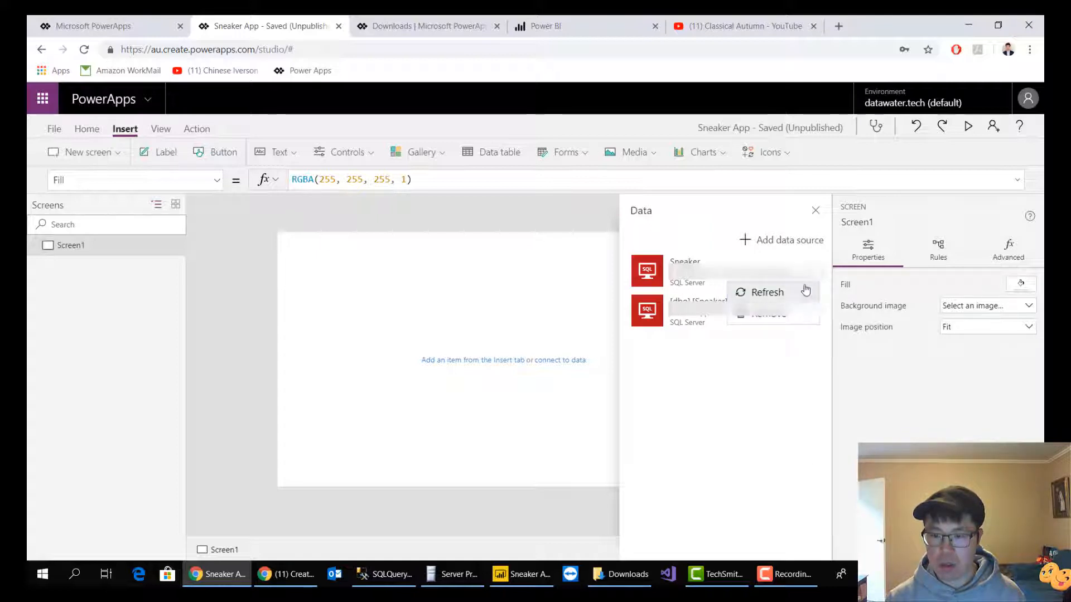
{"action": "left_click", "coordinate": [786, 325]}
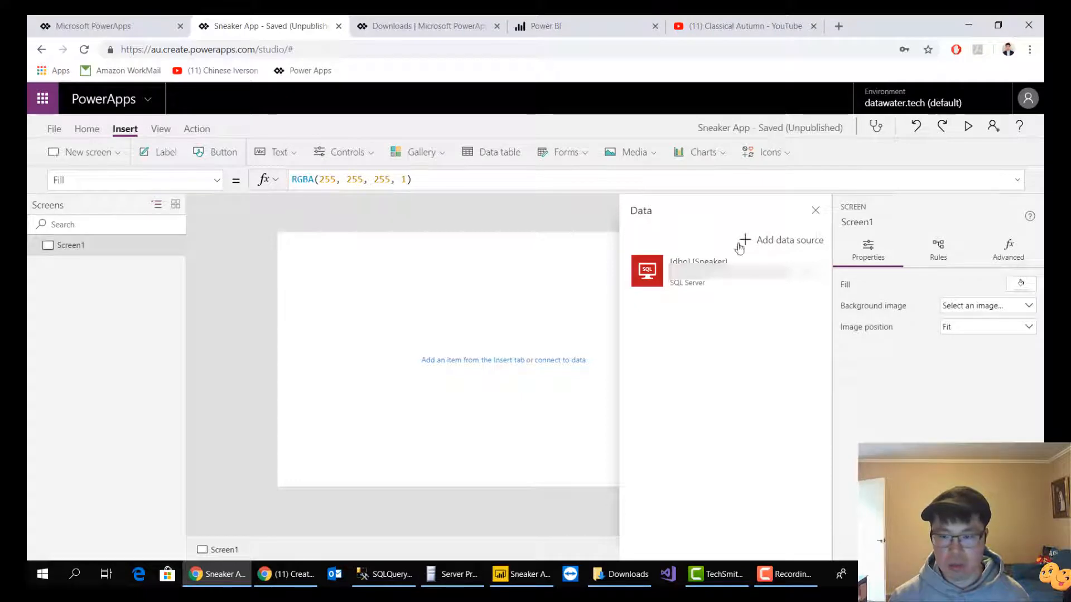
{"action": "left_click", "coordinate": [816, 211]}
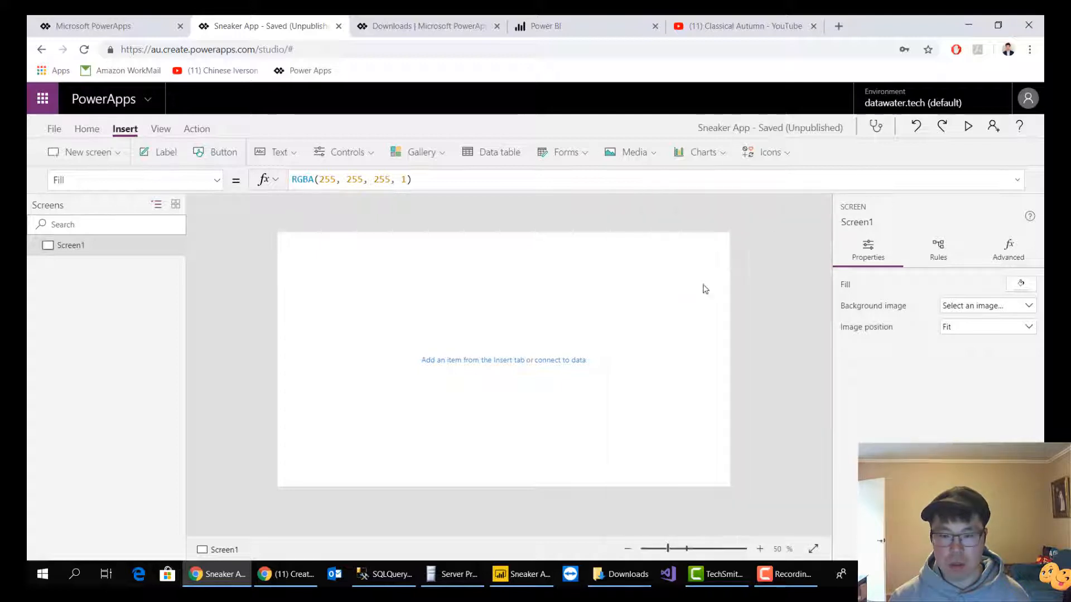
Add a form for the Sneaker table's fields to Screen1 and dismiss the canvas testing tip
{"action": "left_click", "coordinate": [583, 359]}
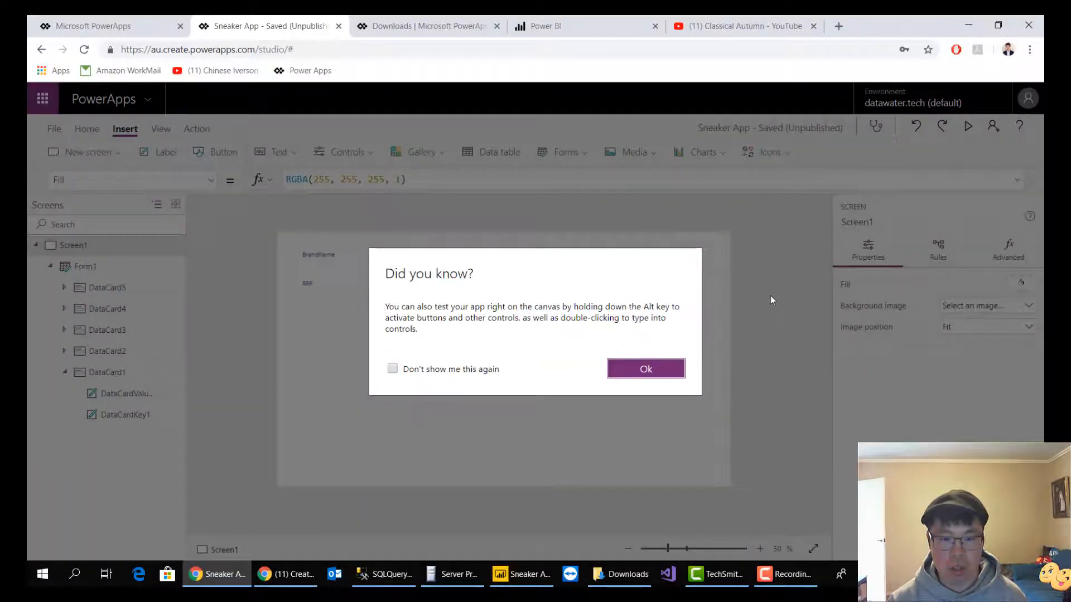
{"action": "left_click", "coordinate": [668, 372]}
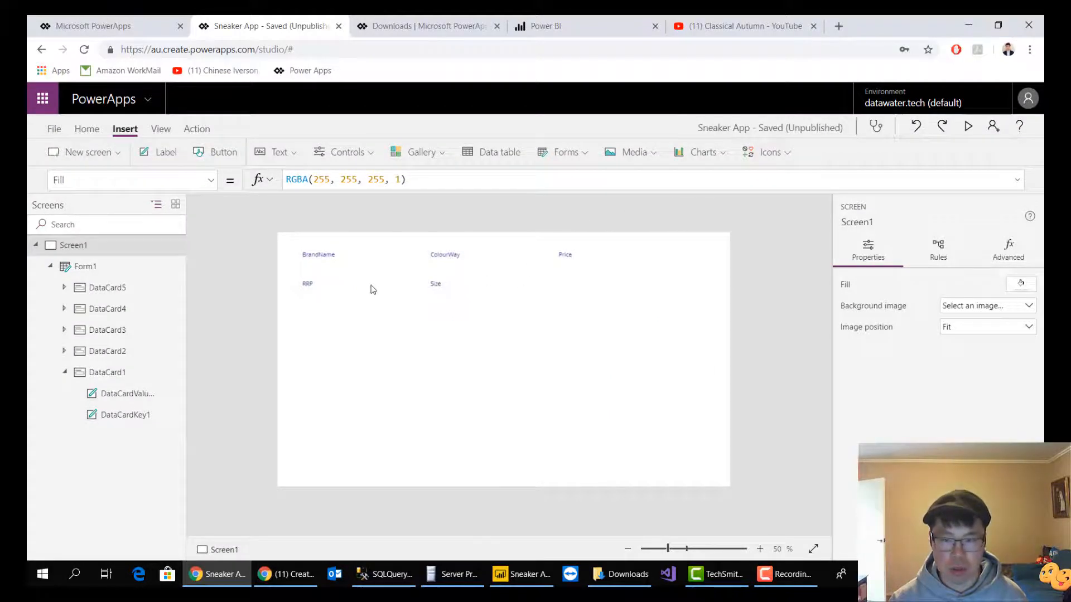
{"action": "left_click", "coordinate": [887, 223]}
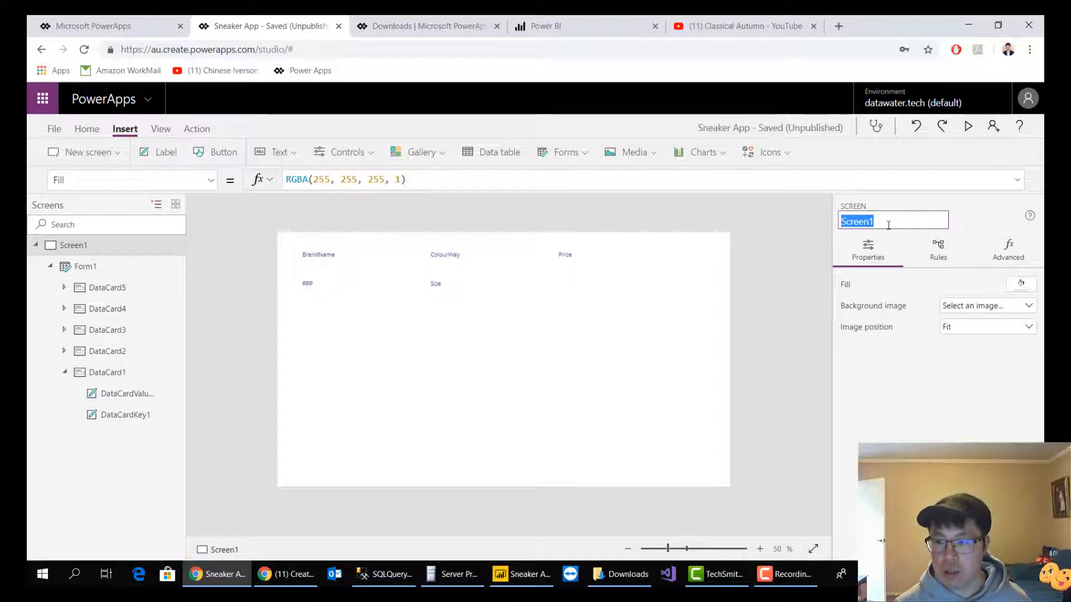
{"action": "left_click", "coordinate": [795, 245]}
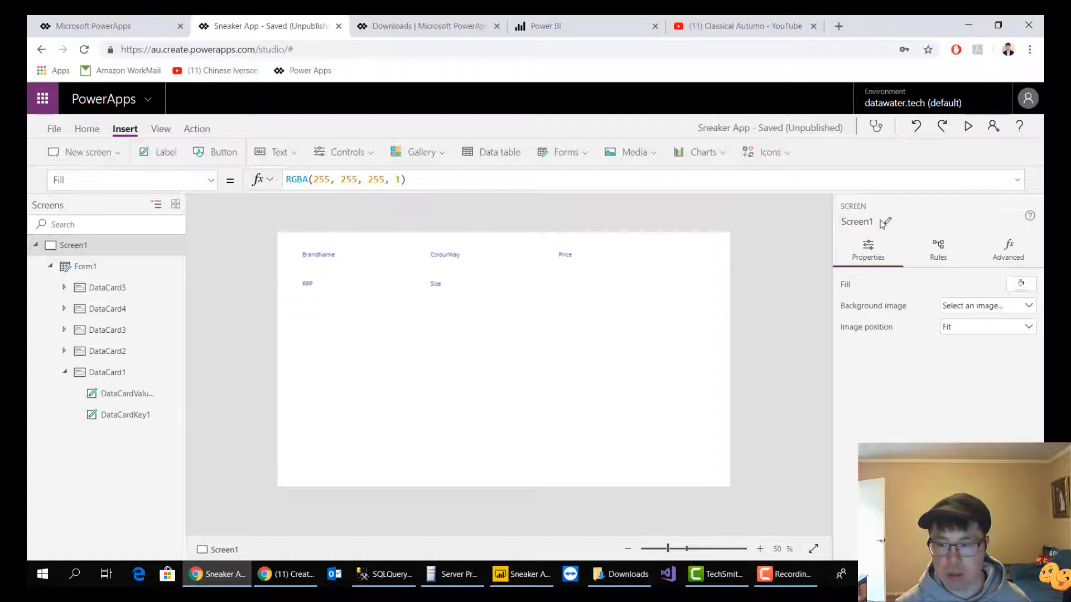
Rename Screen1 as "Sneaker Edit Screen"
{"action": "left_click", "coordinate": [885, 223]}
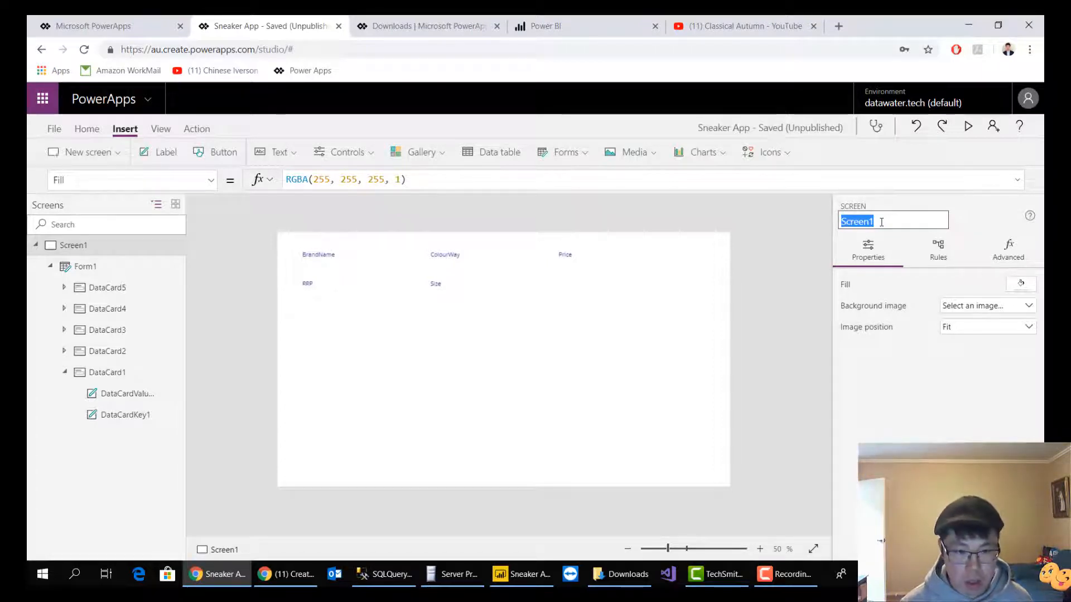
{"action": "type", "text": "Snea"}
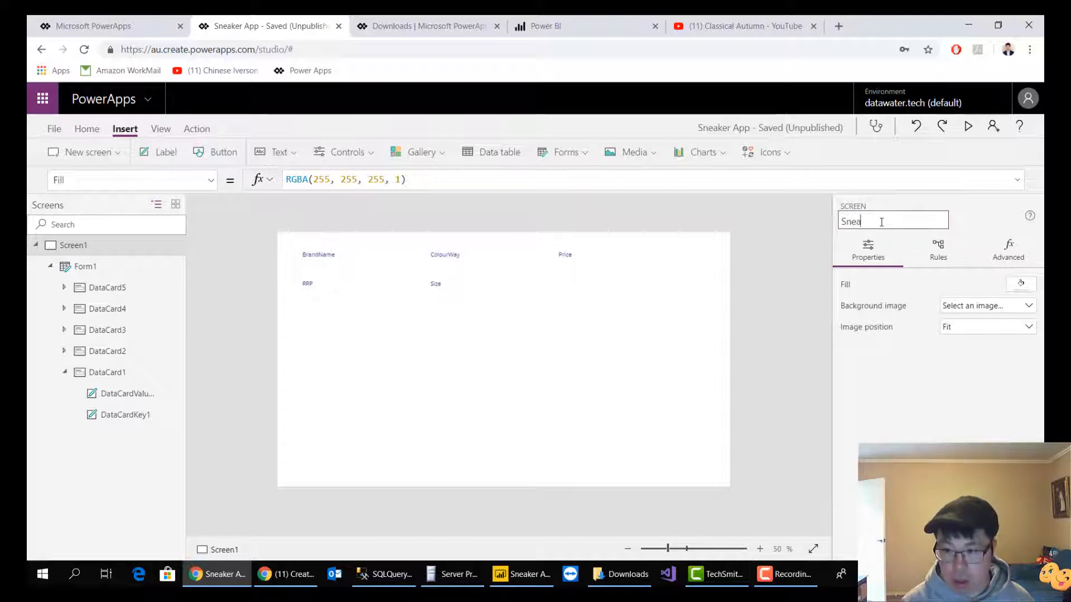
{"action": "type", "text": "kerE"}
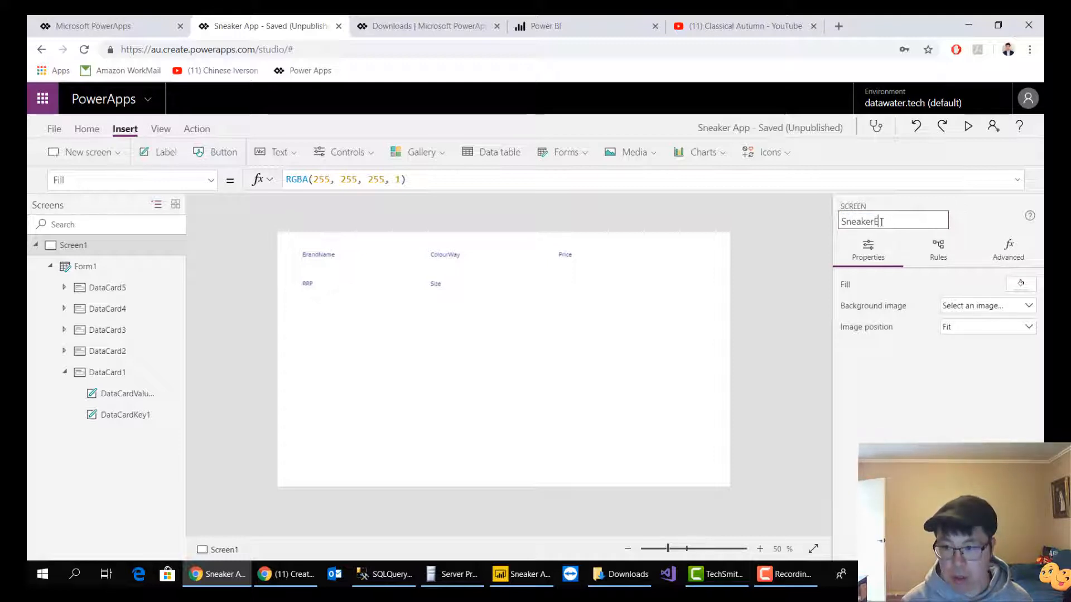
{"action": "key", "text": "BackSpace"}
{"action": "type", "text": " Edo"}
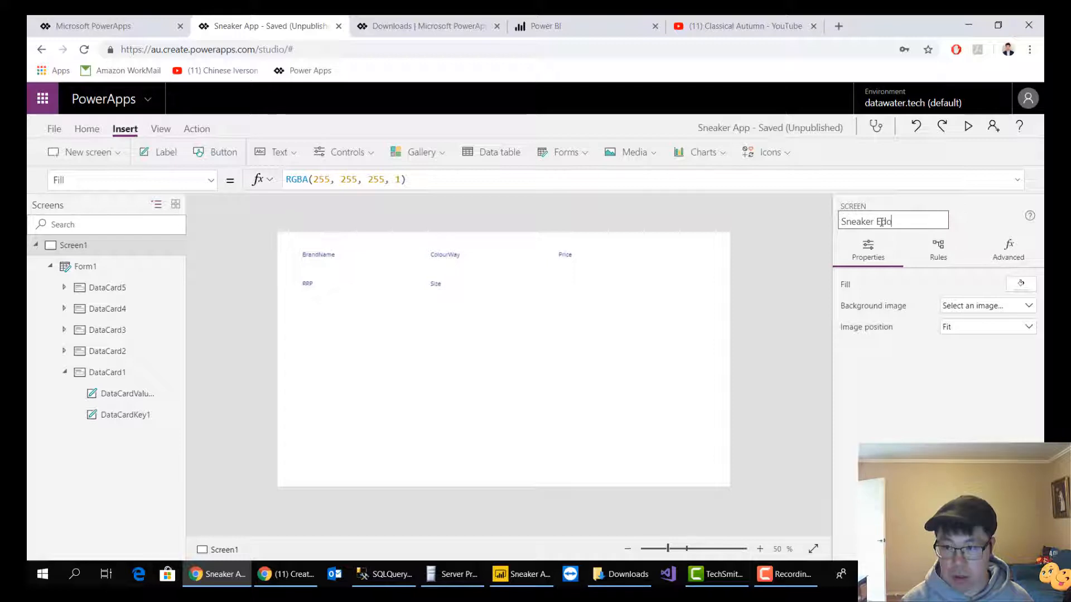
{"action": "key", "text": "BackSpace"}
{"action": "type", "text": "it"}
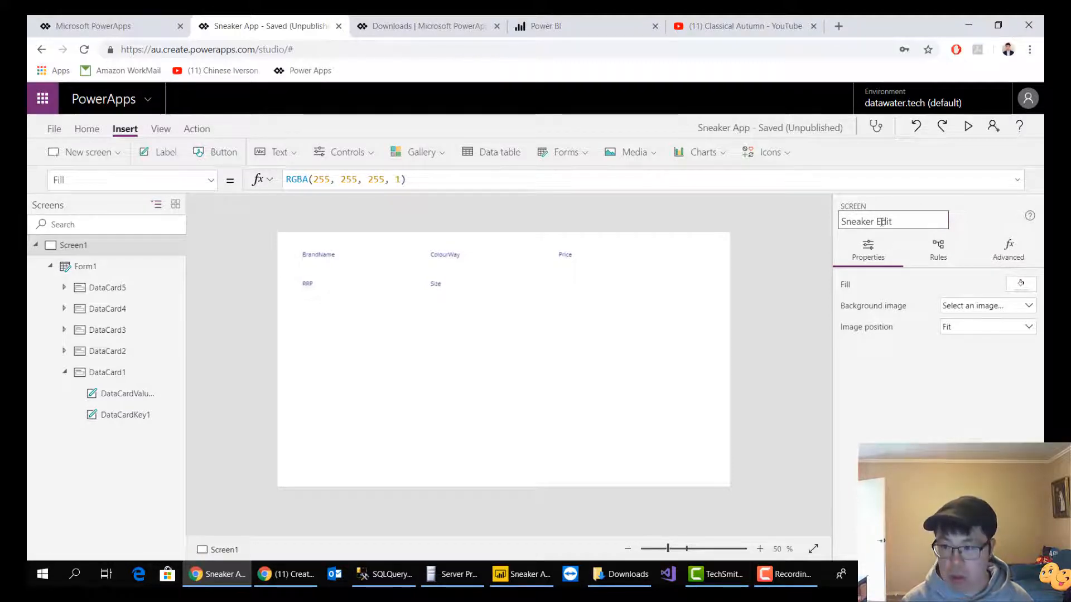
{"action": "type", "text": " Screen"}
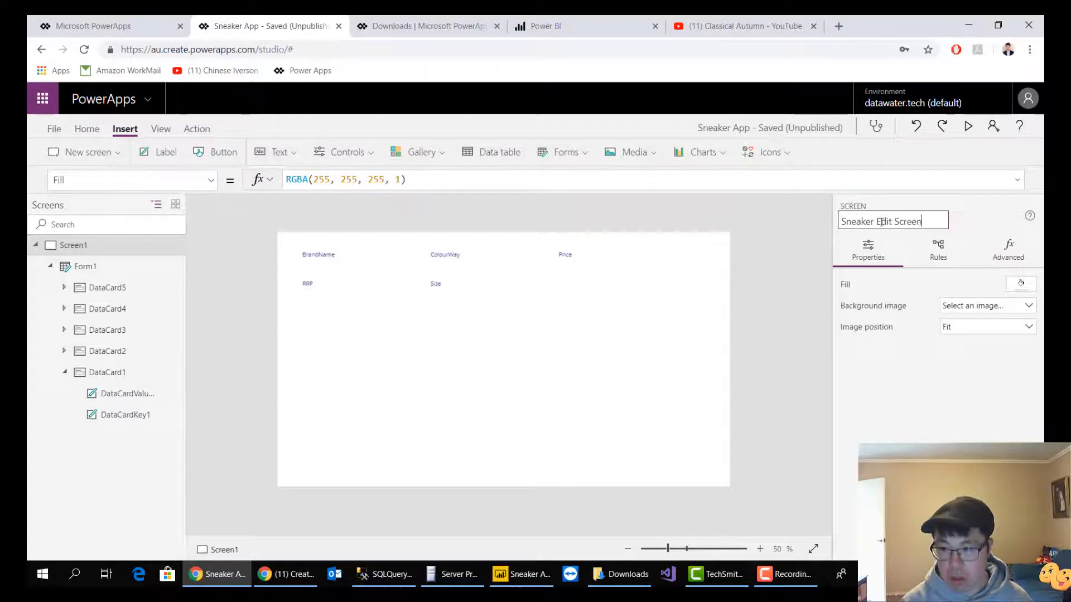
{"action": "key", "text": "Return"}
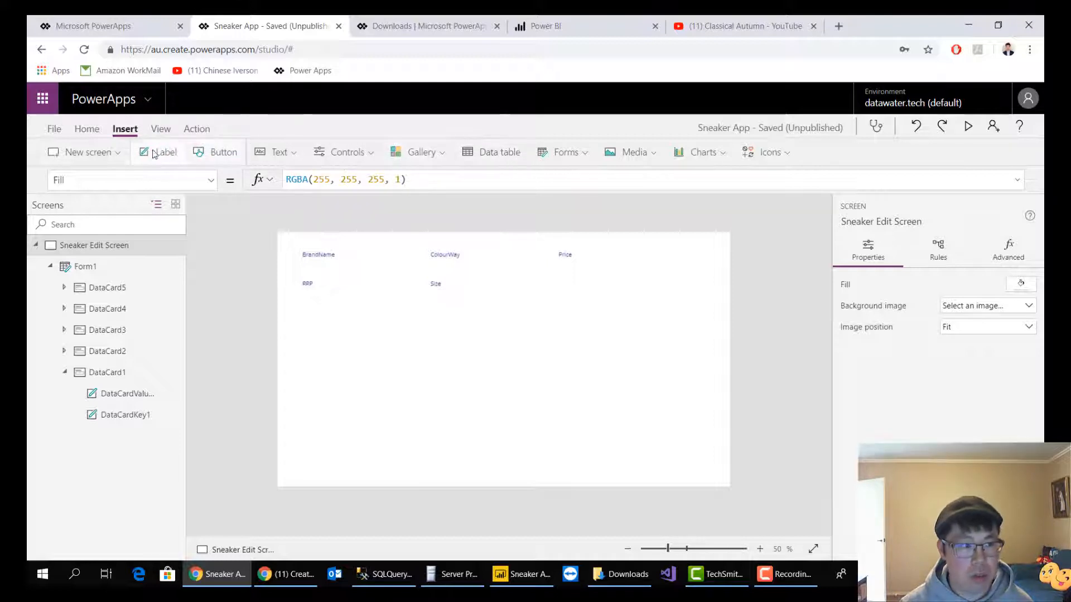
Insert a button and place it below the form fields at about X 363, Y 525
{"action": "left_click", "coordinate": [96, 136]}
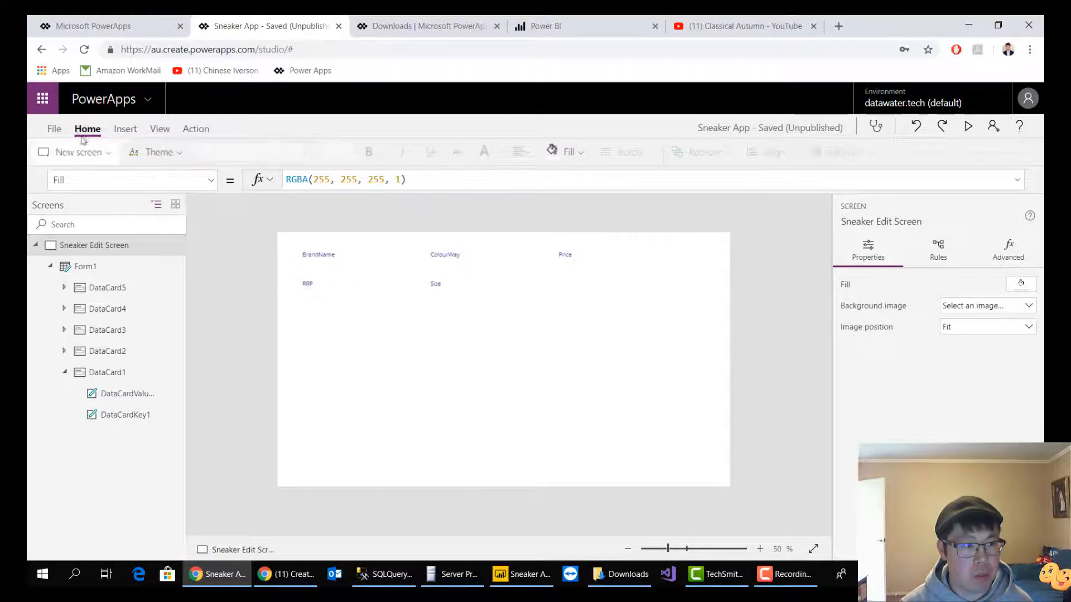
{"action": "left_click", "coordinate": [132, 135]}
{"action": "left_click", "coordinate": [222, 153]}
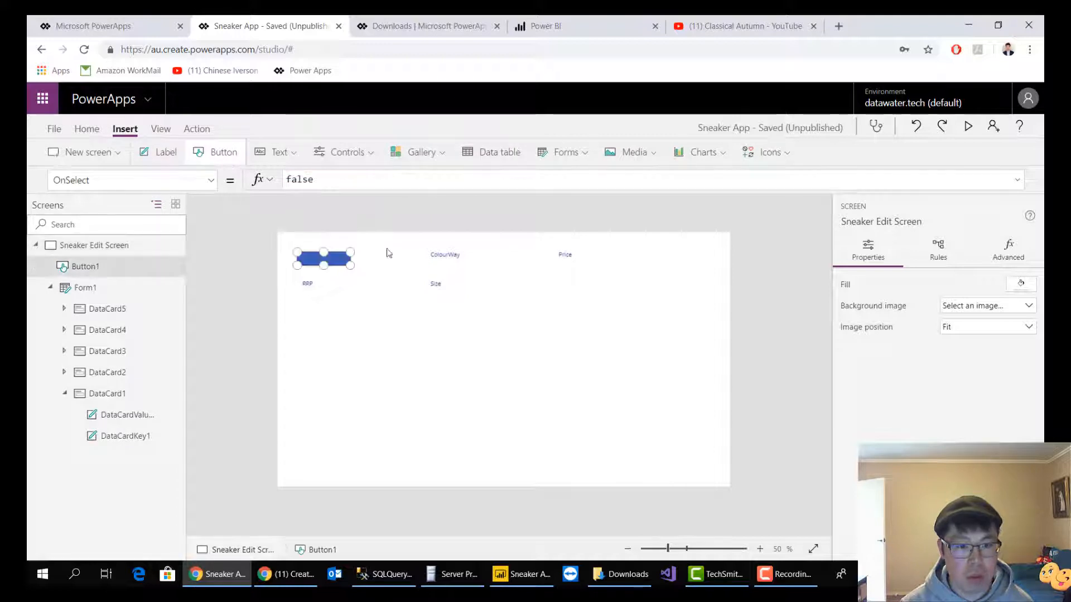
{"action": "left_click_drag", "start_coordinate": [333, 261], "coordinate": [435, 419]}
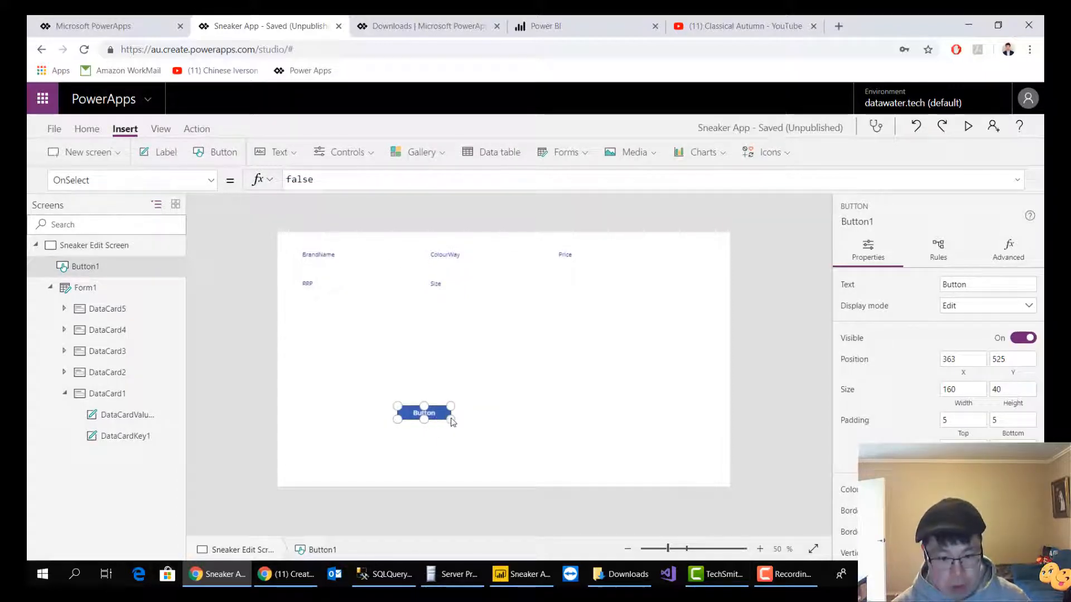
Duplicate the button and place the copy to its right at about X 624, Y 525
{"action": "key", "text": "ctrl+c"}
{"action": "key", "text": "ctrl+v"}
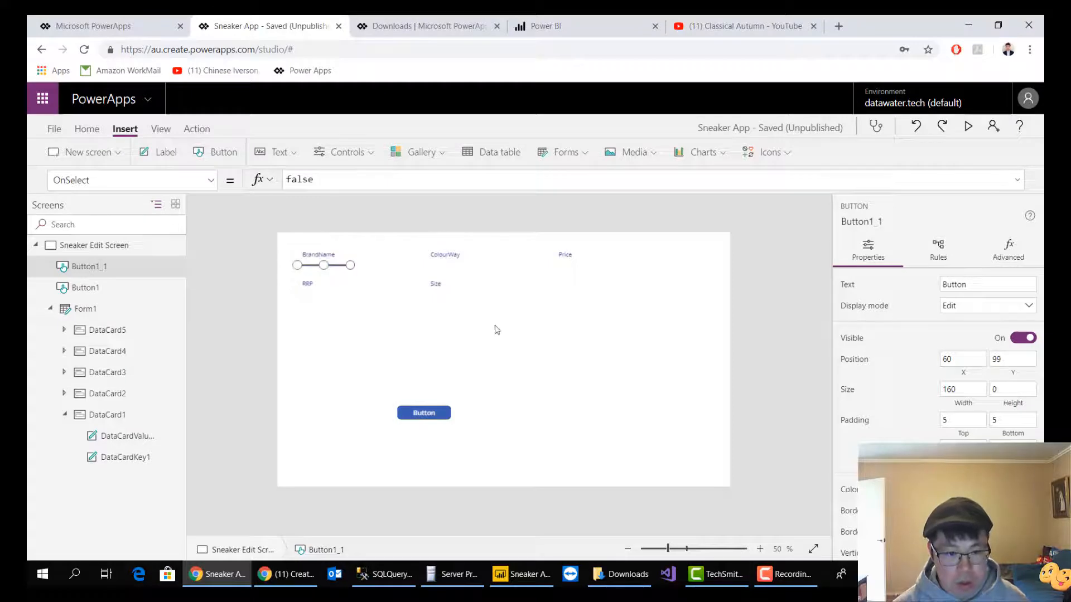
{"action": "left_click", "coordinate": [493, 330]}
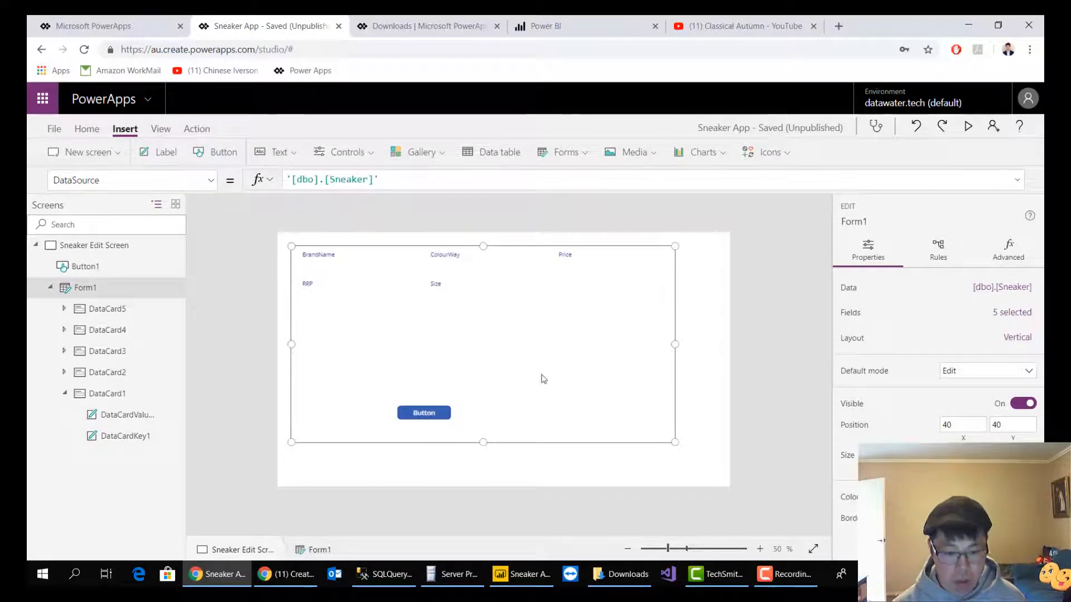
{"action": "left_click", "coordinate": [742, 338]}
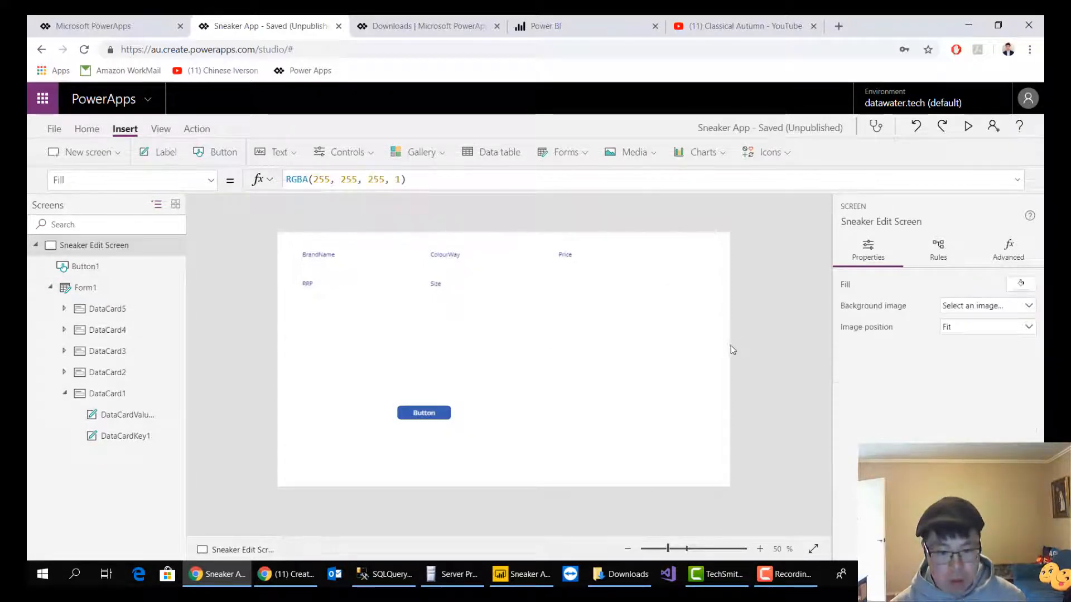
{"action": "key", "text": "ctrl+v"}
{"action": "left_click_drag", "start_coordinate": [351, 263], "coordinate": [498, 415]}
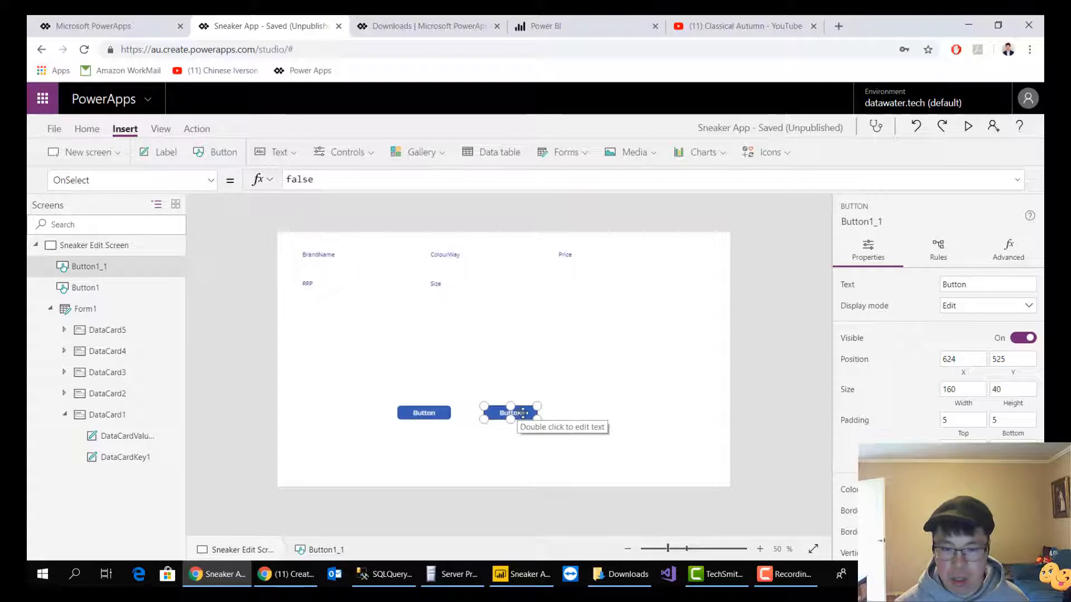
Set the right button's text to "Save" and the left button's text to "Cancel"
{"action": "left_click", "coordinate": [969, 285]}
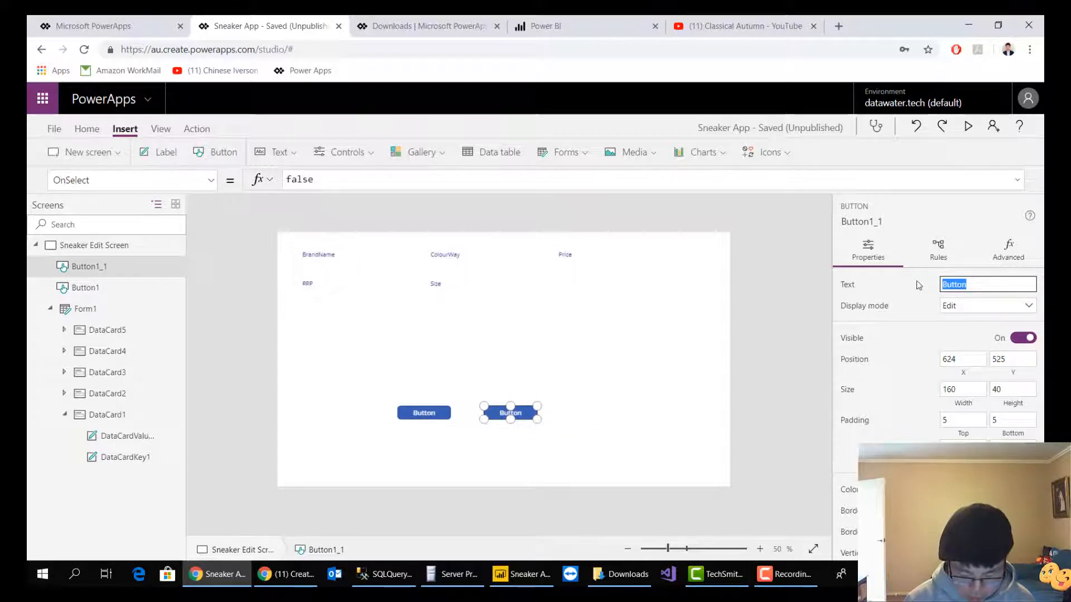
{"action": "type", "text": "Save"}
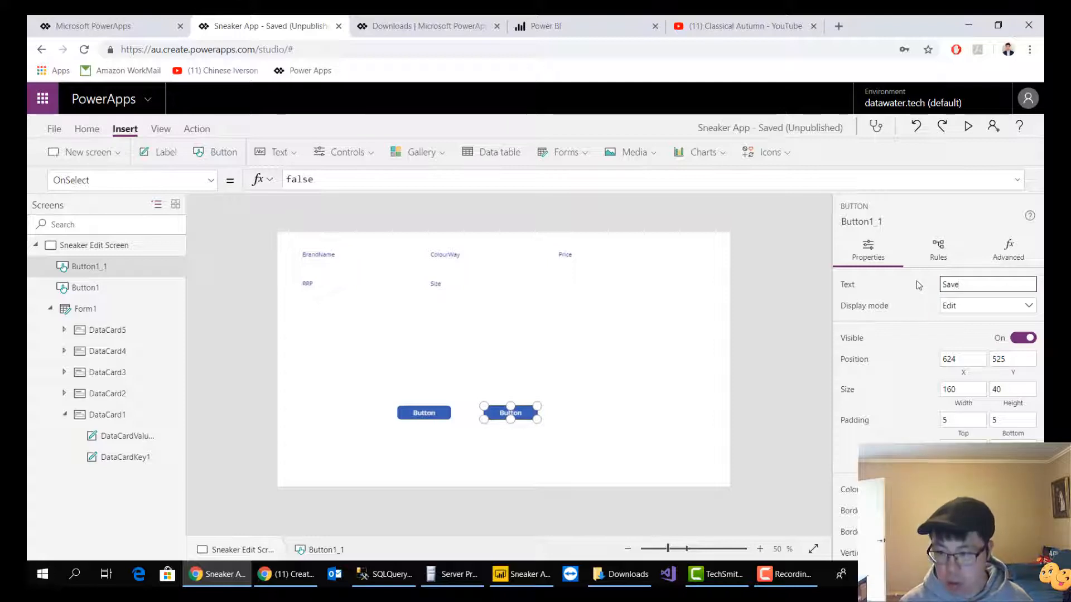
{"action": "left_click", "coordinate": [422, 413]}
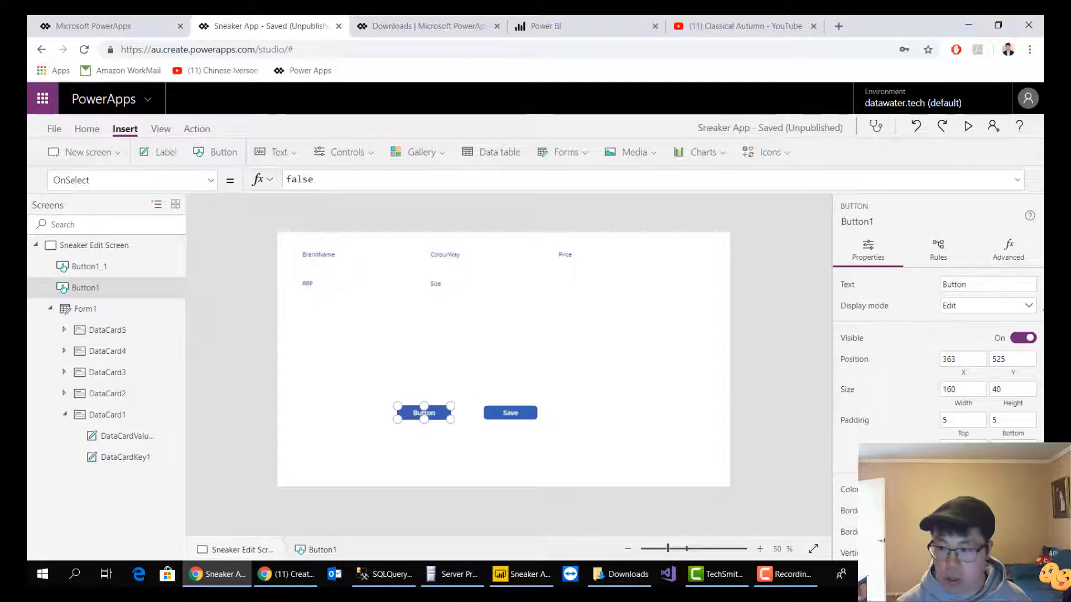
{"action": "left_click", "coordinate": [981, 285]}
{"action": "type", "text": "C"}
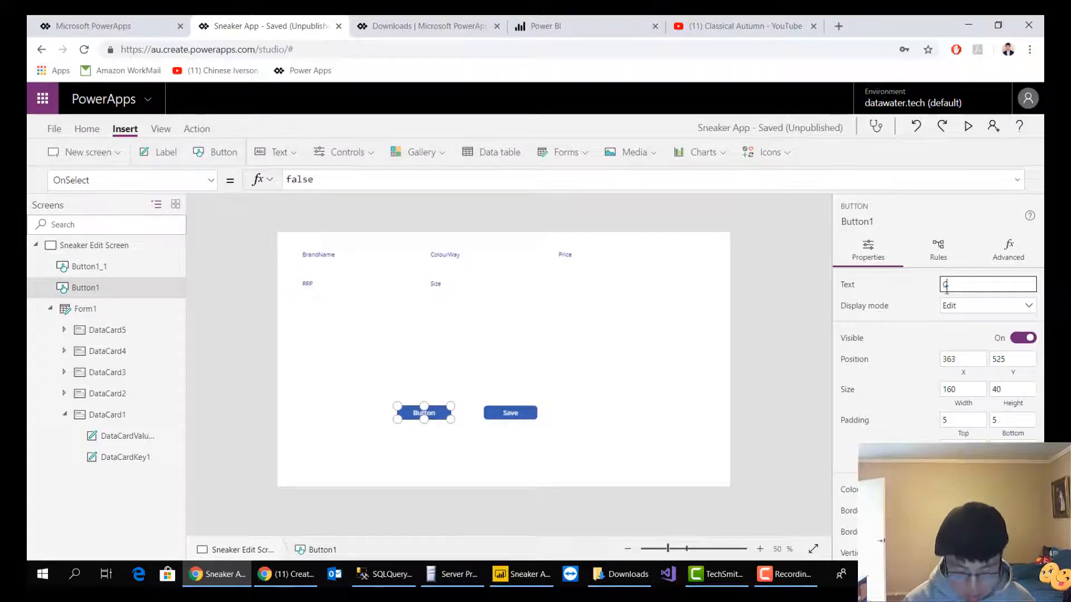
{"action": "type", "text": "ancel"}
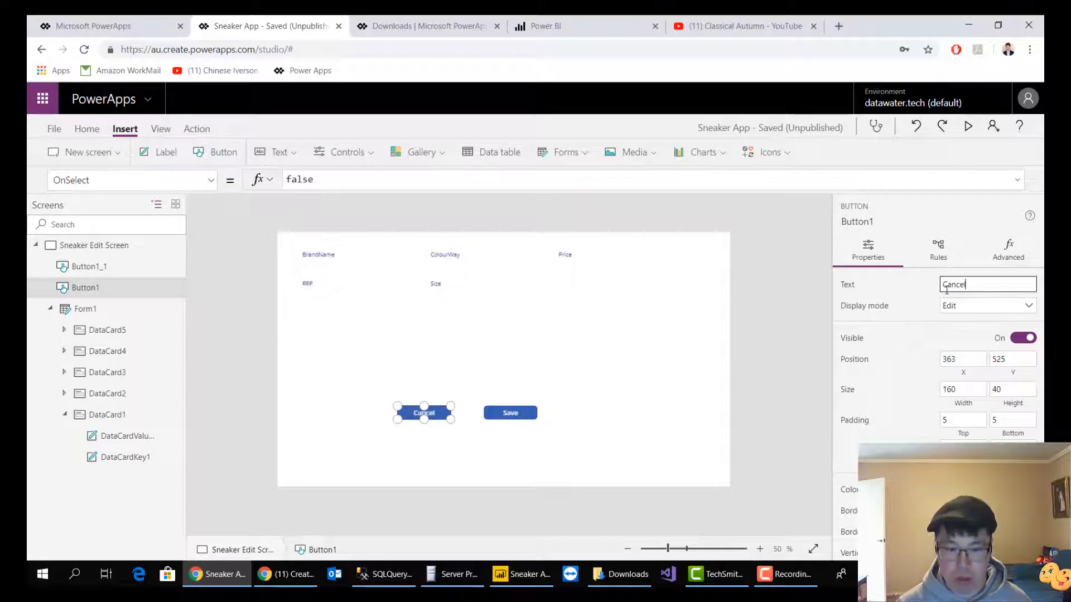
Fill the Save button with green and the Cancel button with red
{"action": "left_click", "coordinate": [518, 422]}
{"action": "scroll", "coordinate": [957, 378], "scroll_direction": "down", "scroll_amount": 2}
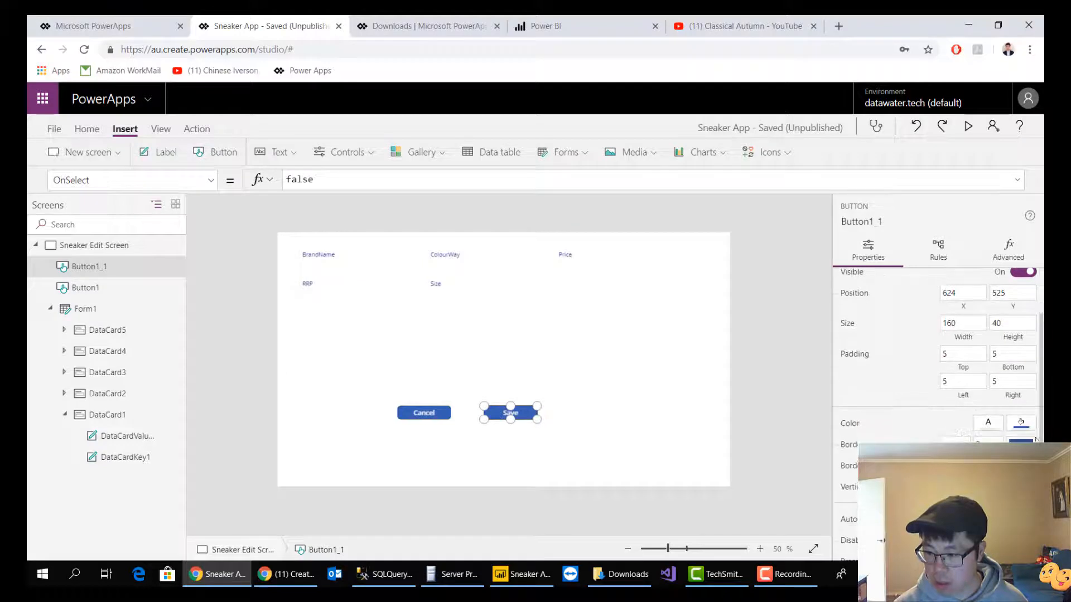
{"action": "left_click", "coordinate": [1024, 426]}
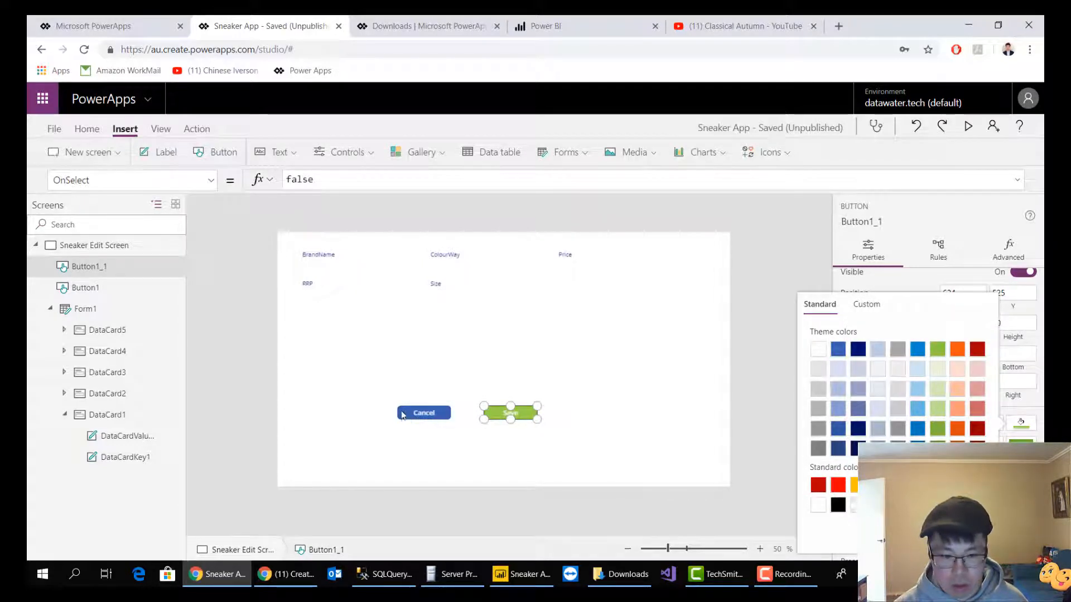
{"action": "left_click", "coordinate": [402, 414]}
{"action": "left_click", "coordinate": [1022, 422]}
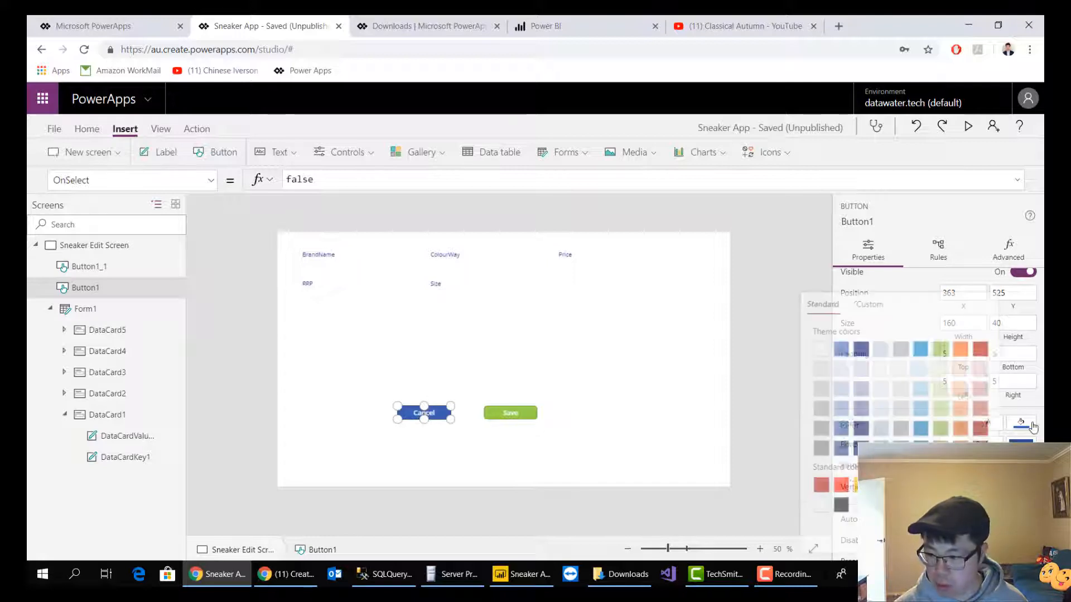
{"action": "left_click", "coordinate": [837, 486]}
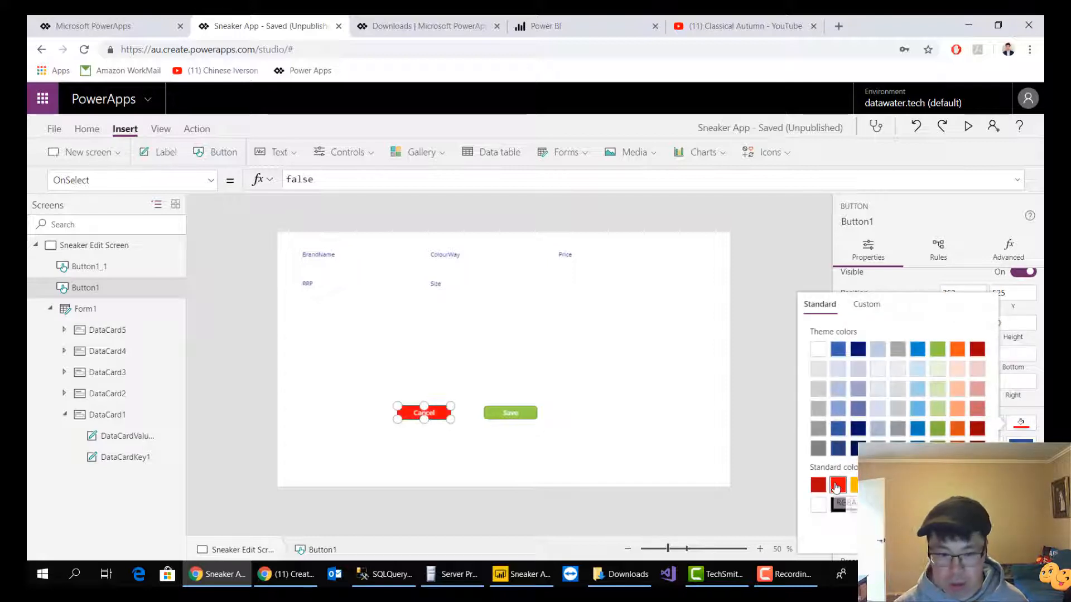
{"action": "left_click", "coordinate": [763, 397]}
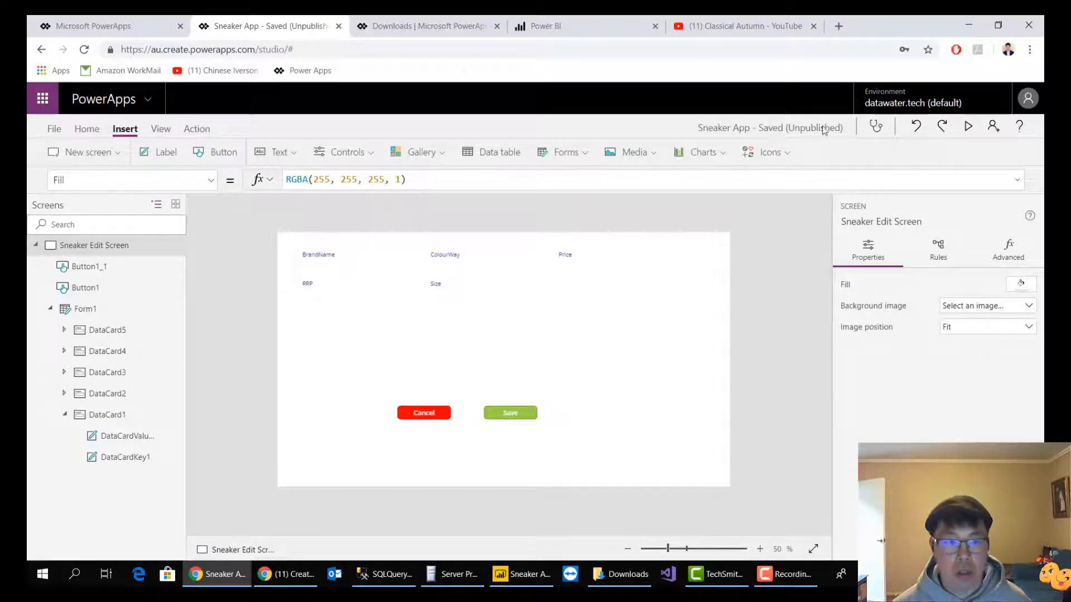
Preview the app with its Cancel and Save buttons, return to the editor and dismiss the canvas testing tip
{"action": "left_click", "coordinate": [967, 128]}
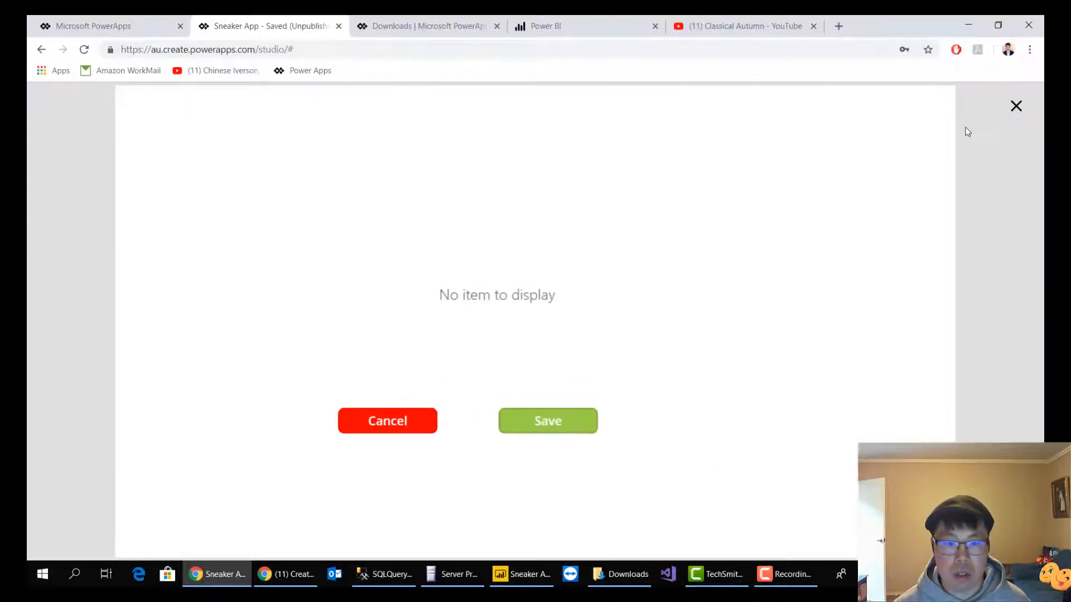
{"action": "left_click", "coordinate": [1013, 107]}
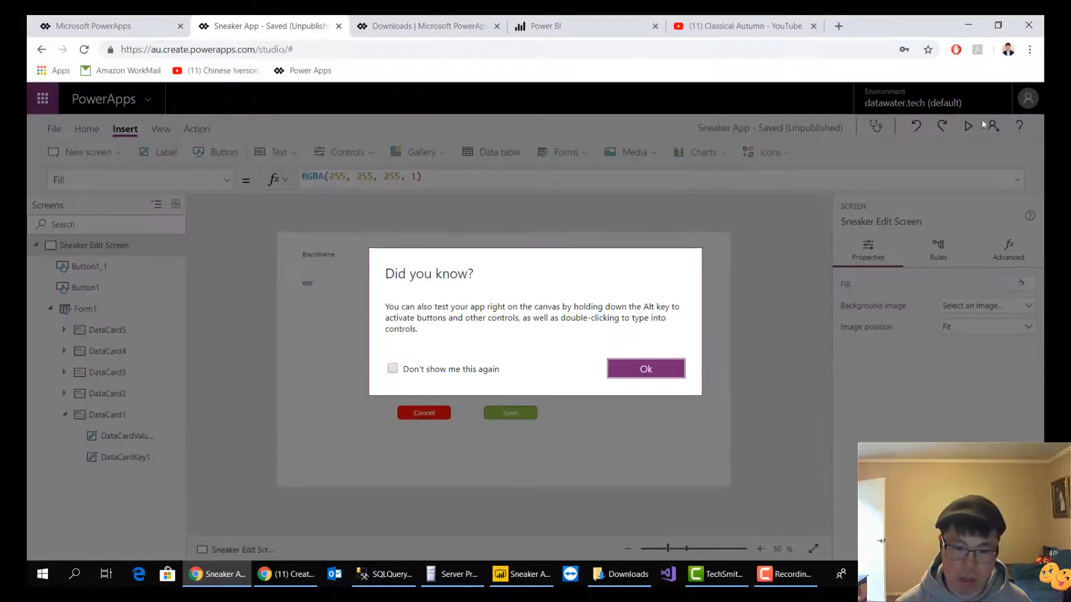
{"action": "left_click", "coordinate": [642, 370]}
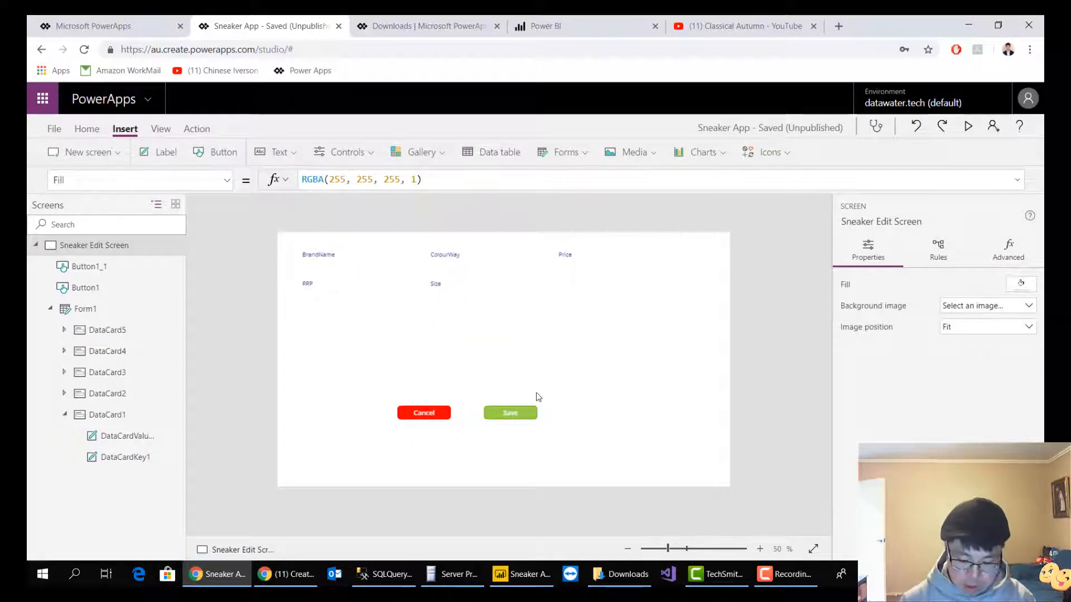
Switch to SQL Server Management Studio and open the dbo.Sneaker table of SneakerAppDB in design view
{"action": "left_click", "coordinate": [385, 573]}
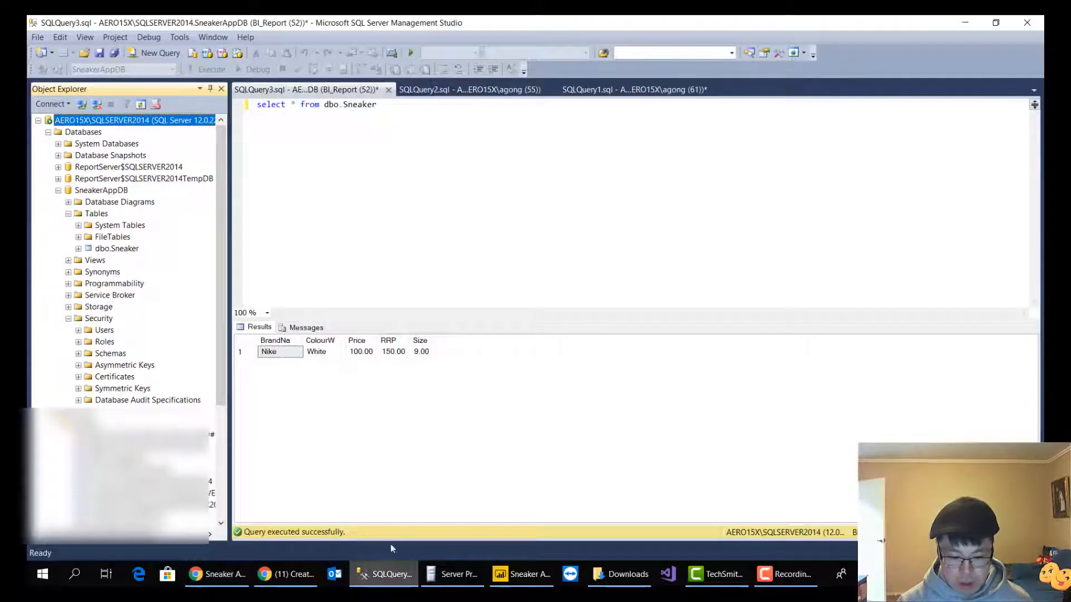
{"action": "scroll", "coordinate": [123, 251], "scroll_direction": "down", "scroll_amount": 3}
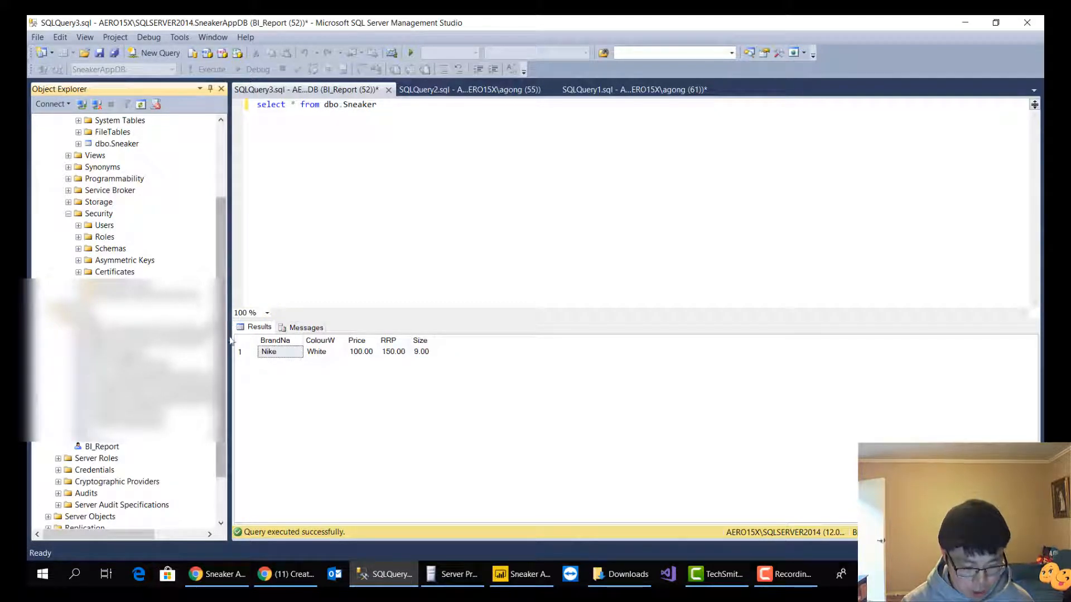
{"action": "scroll", "coordinate": [116, 292], "scroll_direction": "up", "scroll_amount": 3}
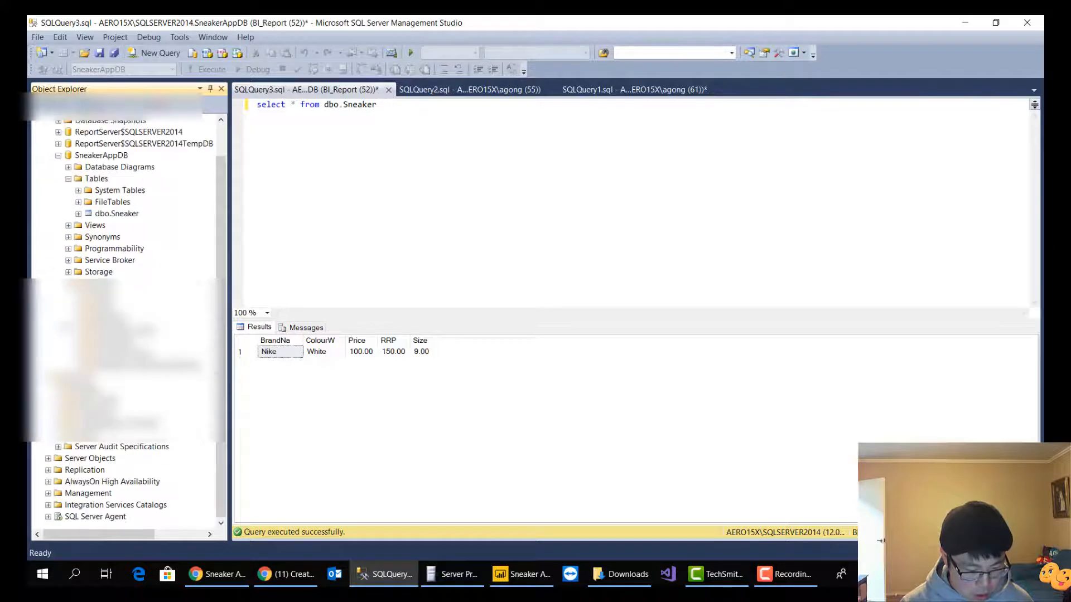
{"action": "right_click", "coordinate": [129, 250]}
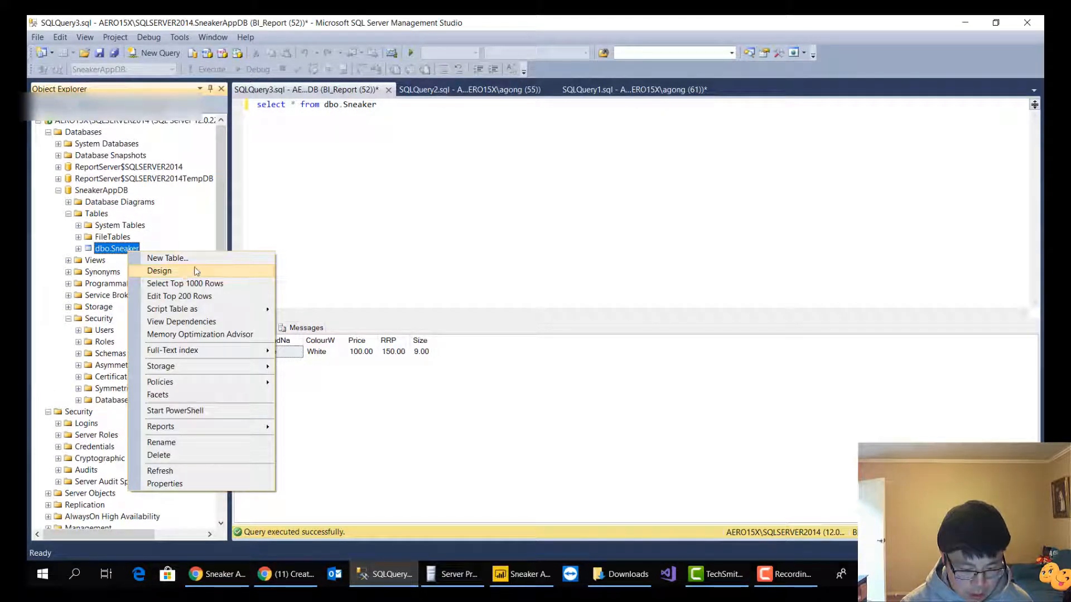
{"action": "left_click", "coordinate": [197, 273]}
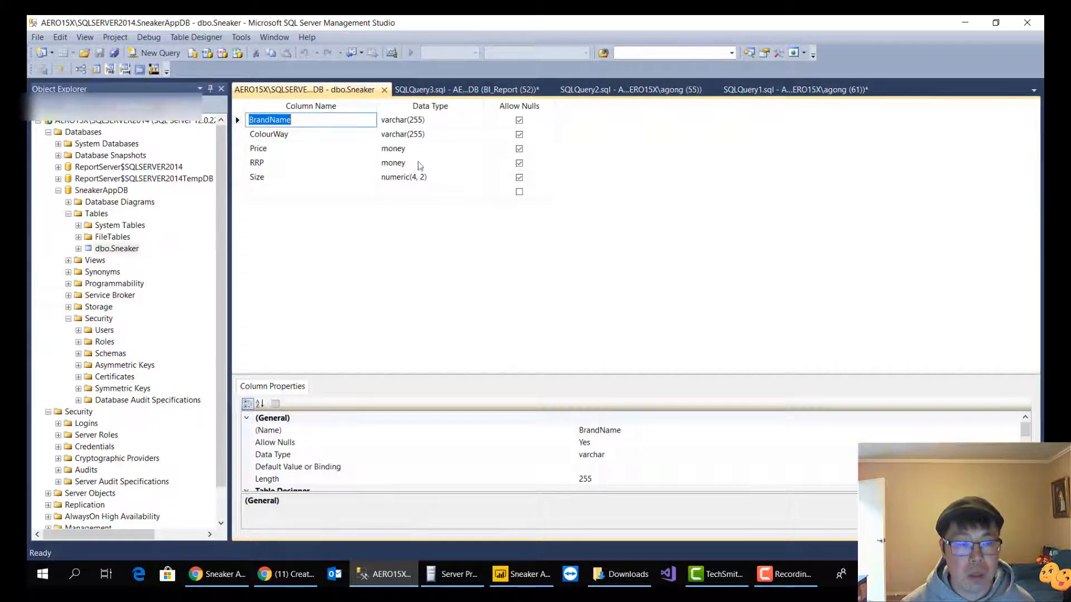
{"action": "left_click", "coordinate": [238, 120]}
{"action": "right_click", "coordinate": [239, 120]}
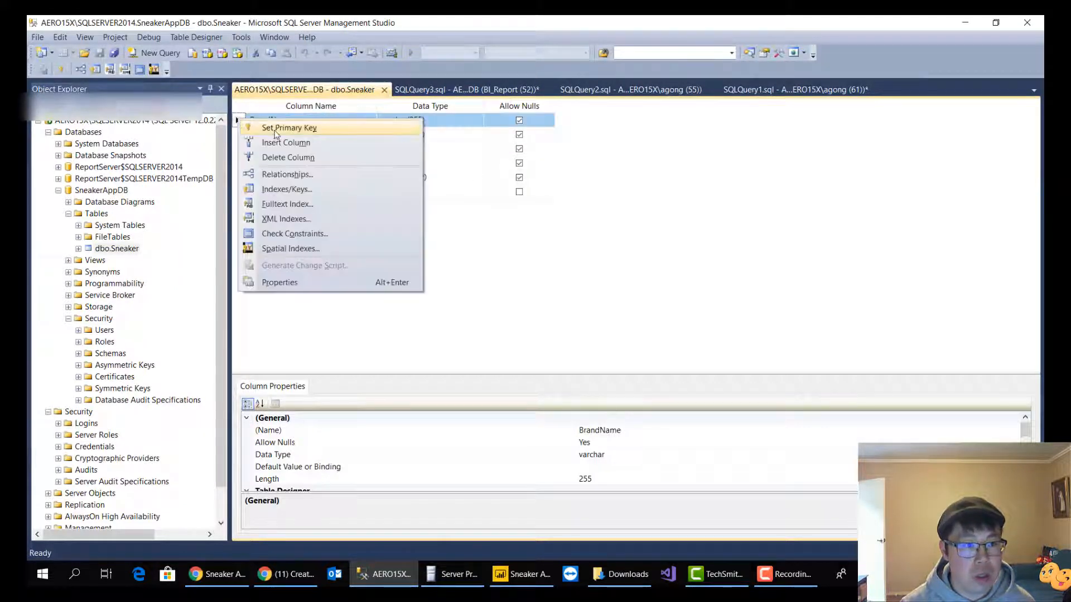
{"action": "left_click", "coordinate": [277, 129]}
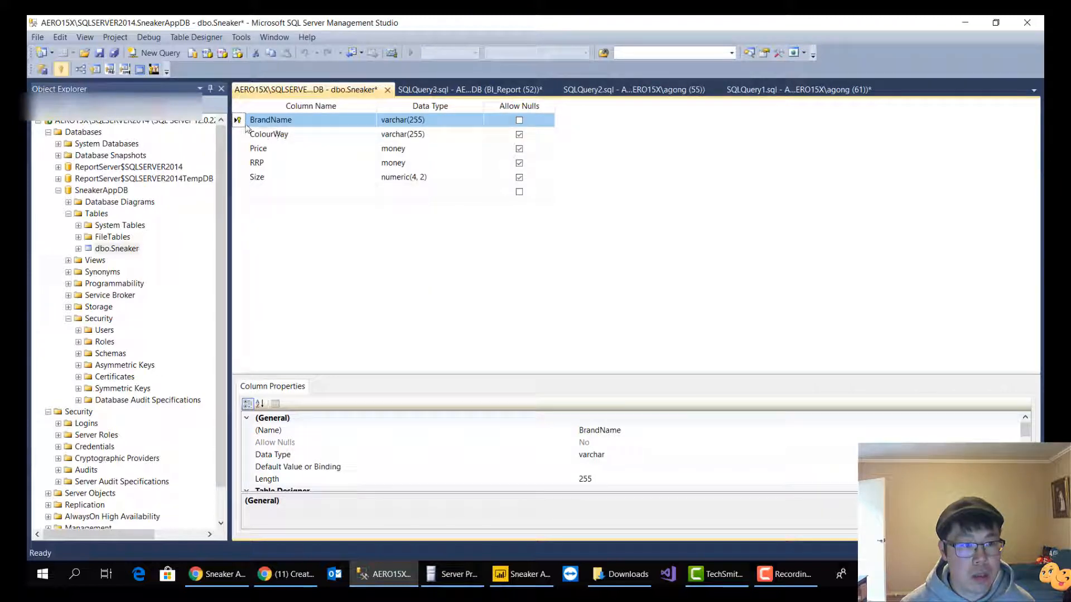
{"action": "right_click", "coordinate": [240, 124]}
{"action": "left_click", "coordinate": [282, 133]}
Remove the primary key from BrandName and insert an int column named SneakerID above it, with nulls disallowed
{"action": "right_click", "coordinate": [239, 120]}
{"action": "left_click", "coordinate": [284, 145]}
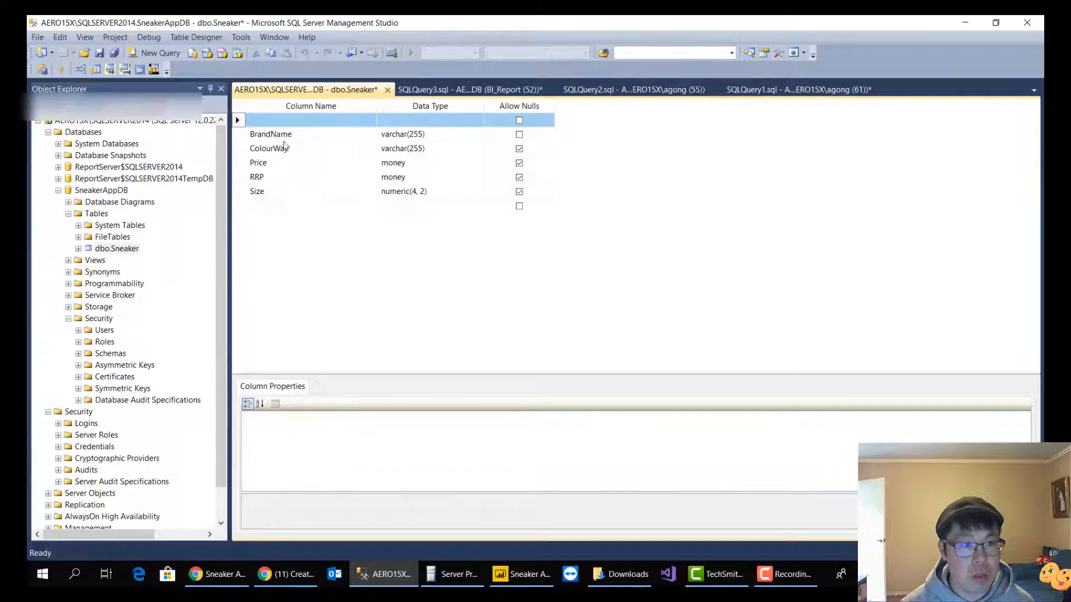
{"action": "left_click", "coordinate": [285, 122]}
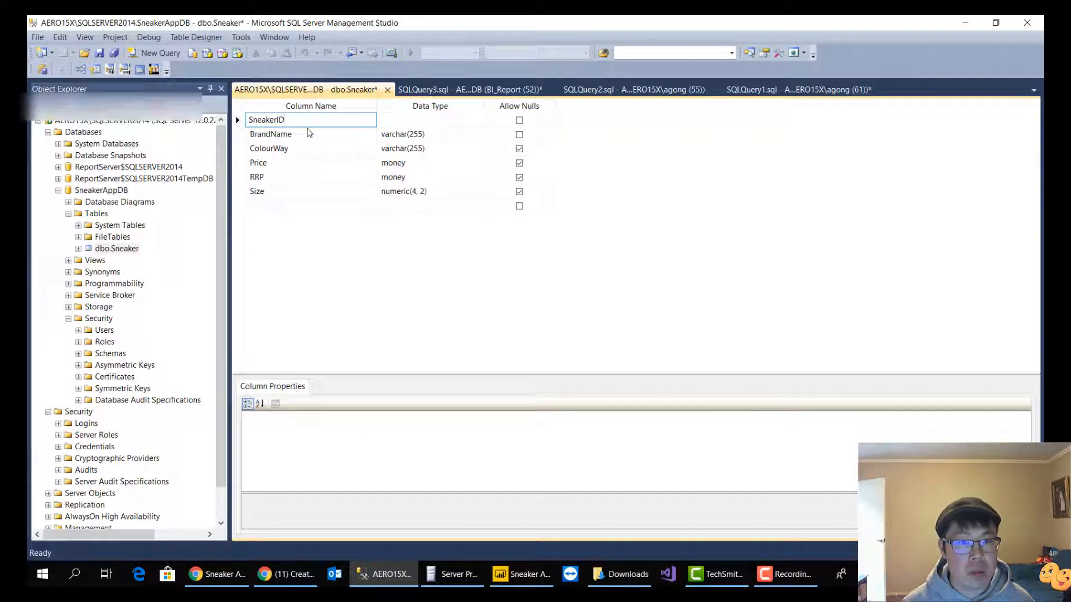
{"action": "left_click", "coordinate": [396, 123]}
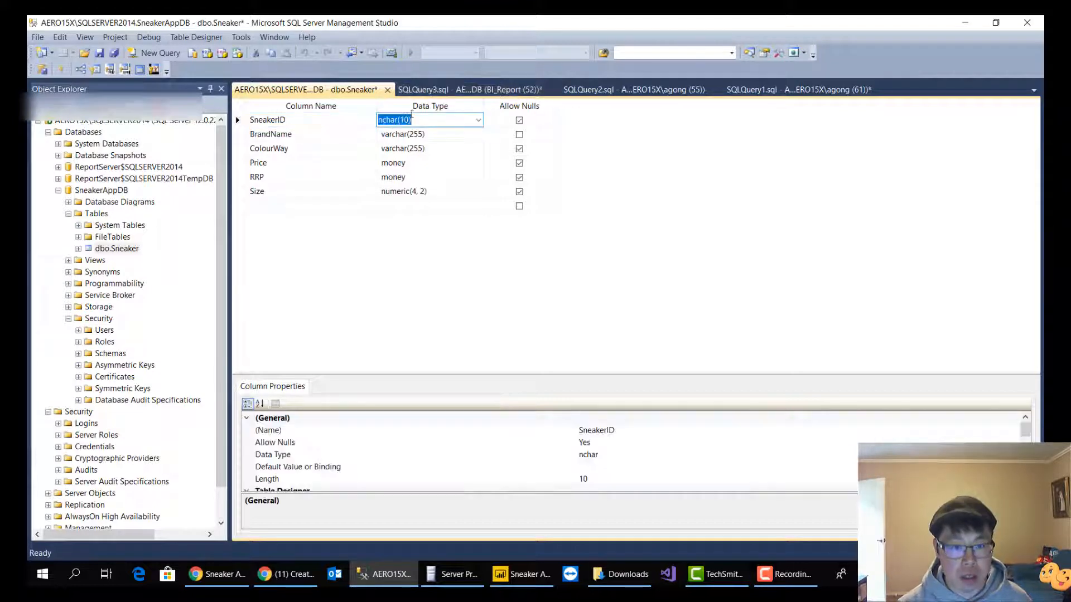
{"action": "type", "text": "int"}
{"action": "key", "text": "Return"}
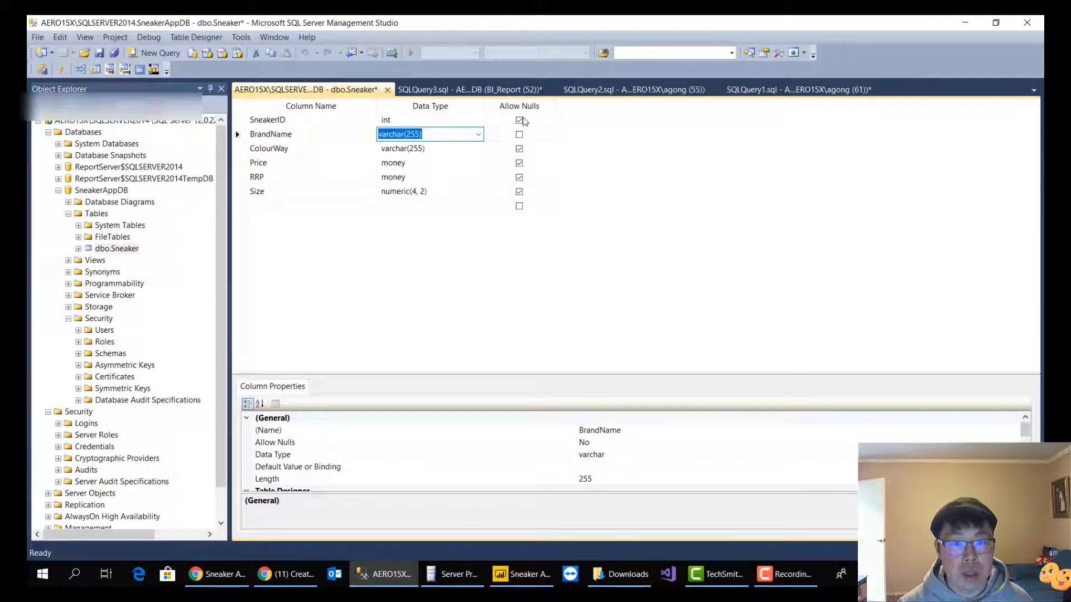
{"action": "left_click", "coordinate": [520, 121]}
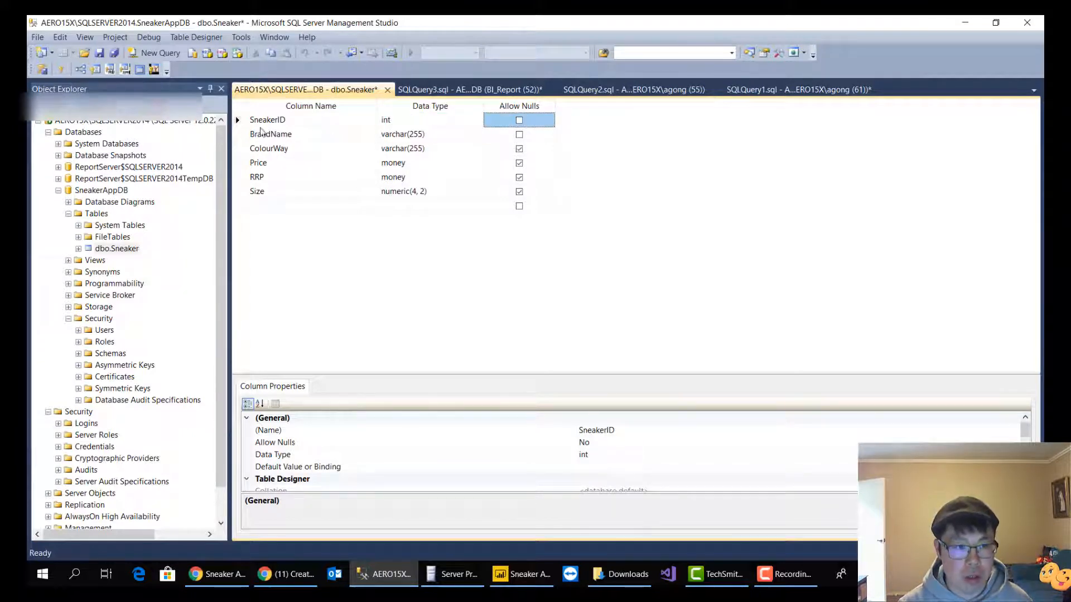
Make the SneakerID column the primary key of the Sneaker table
{"action": "left_click", "coordinate": [241, 122]}
{"action": "right_click", "coordinate": [242, 121]}
{"action": "left_click", "coordinate": [276, 132]}
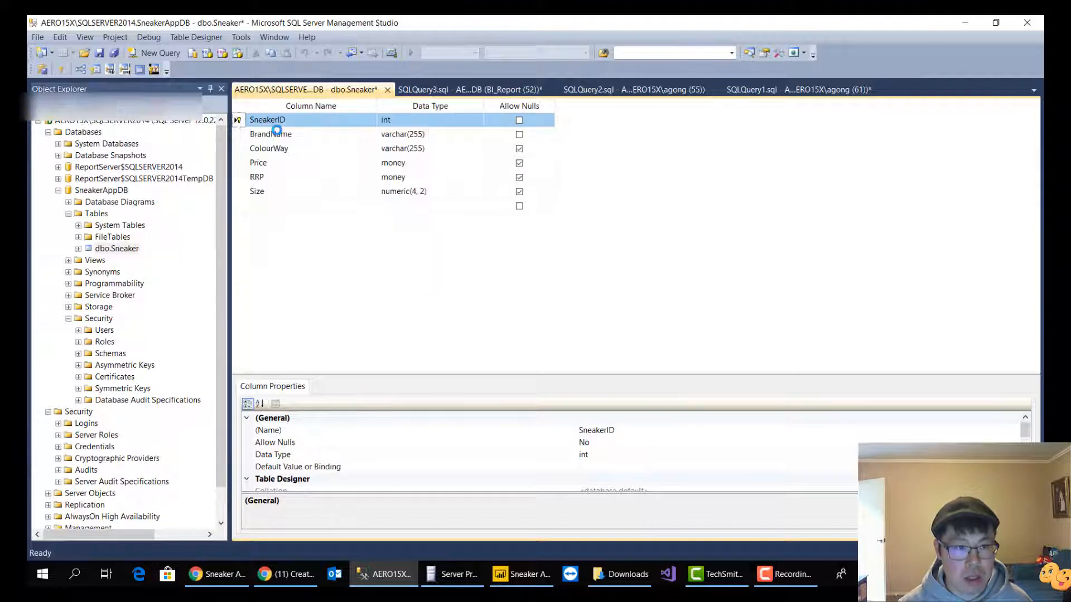
Expand the SneakerID column's Identity Specification property and set Is Identity to Yes
{"action": "scroll", "coordinate": [528, 453], "scroll_direction": "down", "scroll_amount": 3}
{"action": "scroll", "coordinate": [528, 453], "scroll_direction": "up", "scroll_amount": 1}
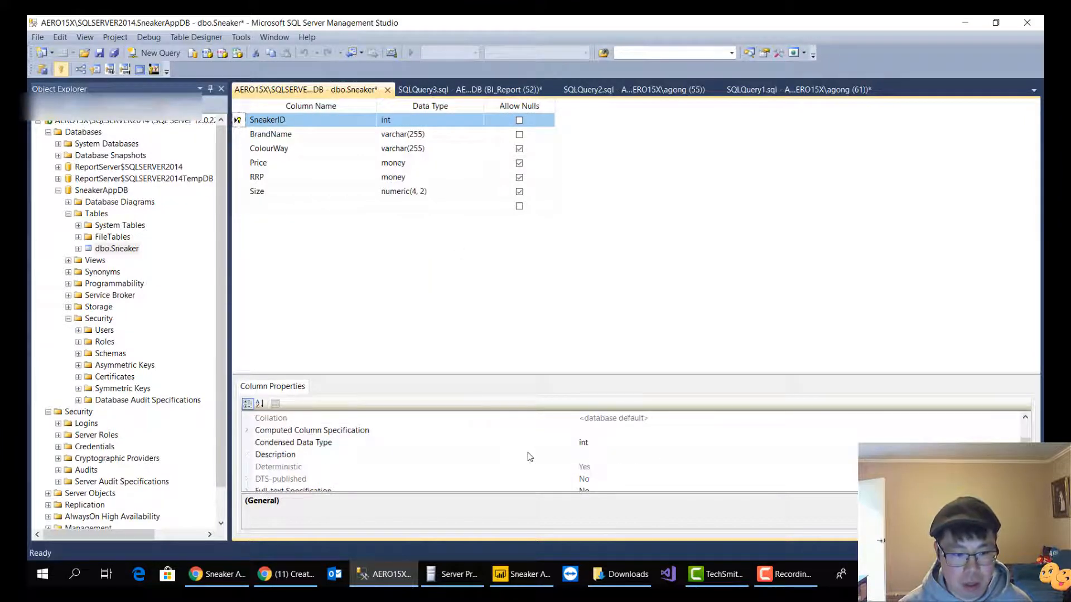
{"action": "scroll", "coordinate": [526, 460], "scroll_direction": "down", "scroll_amount": 1}
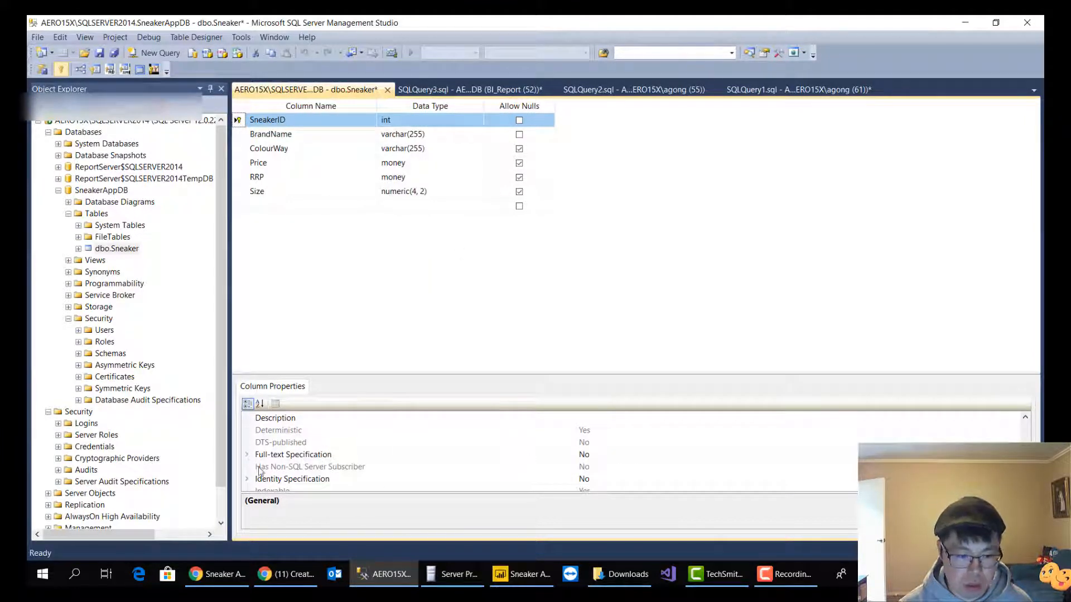
{"action": "left_click", "coordinate": [248, 480]}
{"action": "scroll", "coordinate": [438, 457], "scroll_direction": "down", "scroll_amount": 2}
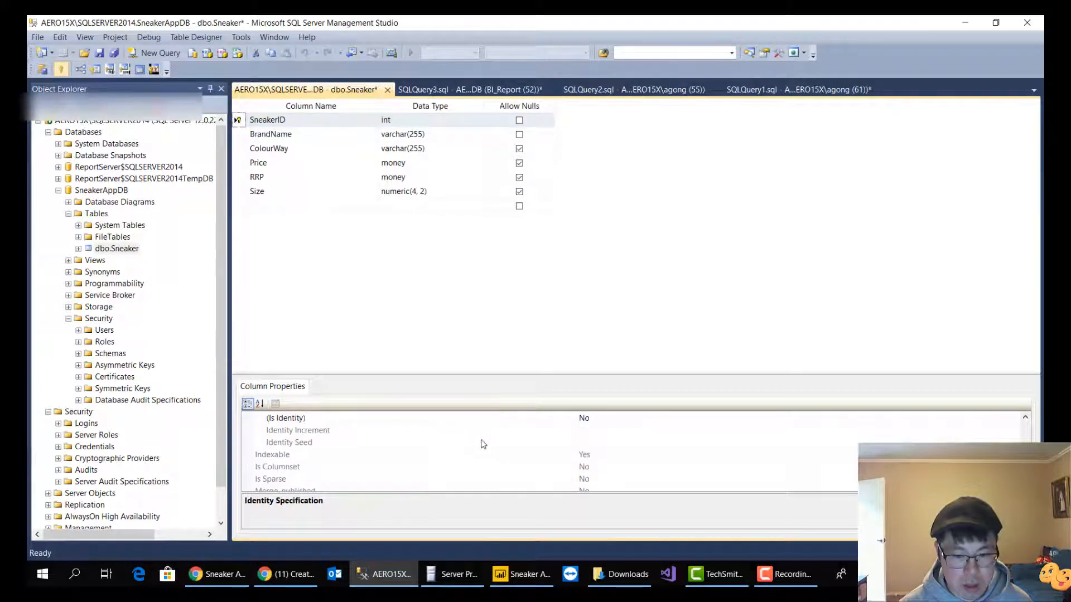
{"action": "scroll", "coordinate": [440, 455], "scroll_direction": "up", "scroll_amount": 1}
{"action": "left_click", "coordinate": [599, 455]}
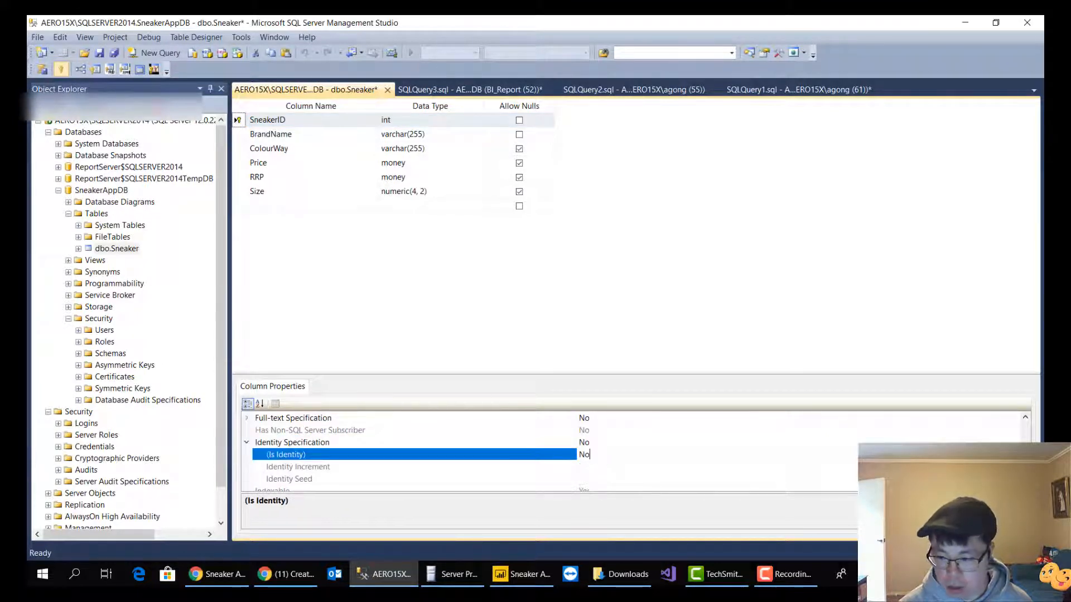
{"action": "left_click", "coordinate": [1014, 454]}
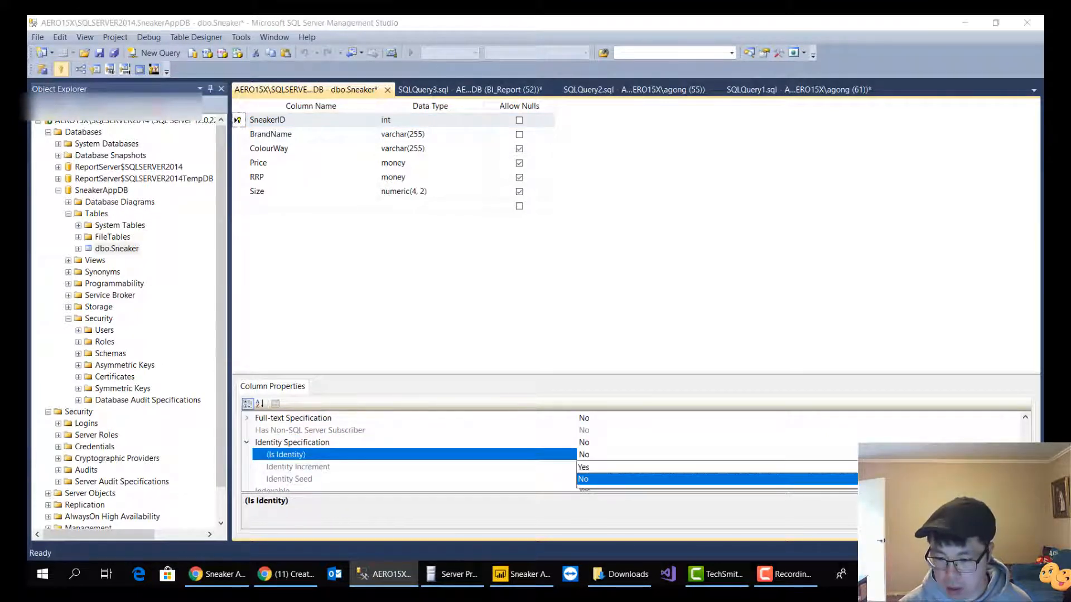
{"action": "left_click", "coordinate": [625, 468]}
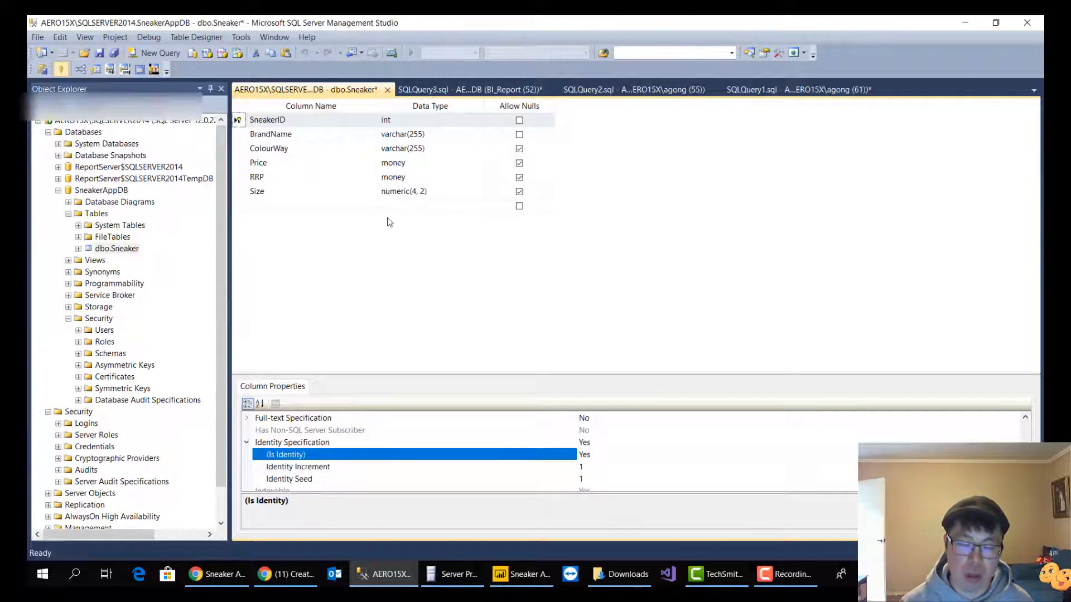
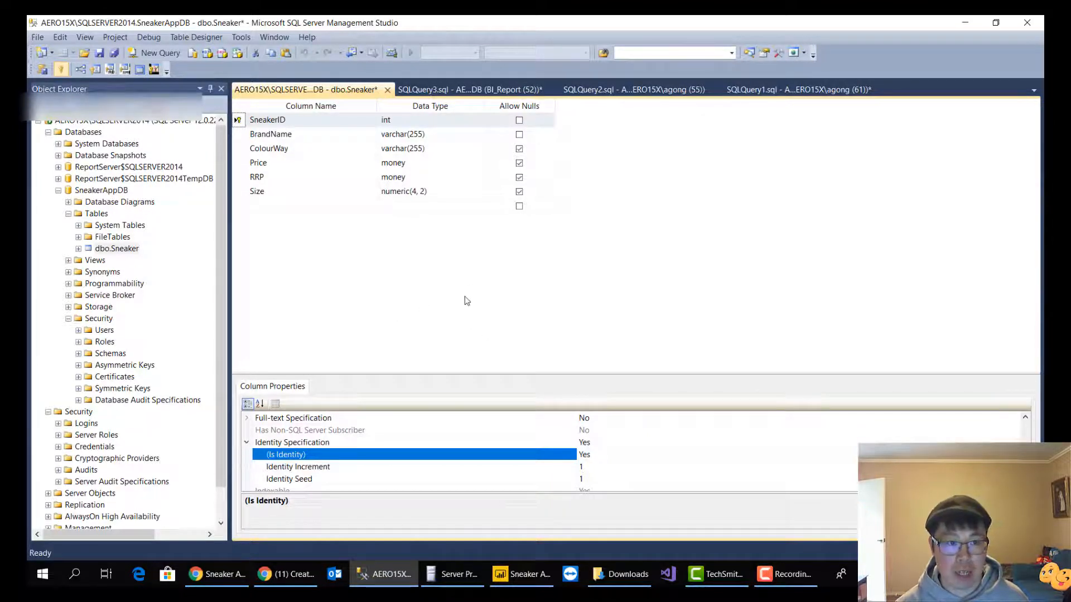
Save the Sneaker table design and check the Designers option on preventing saves that require table re-creation
{"action": "left_click", "coordinate": [100, 60]}
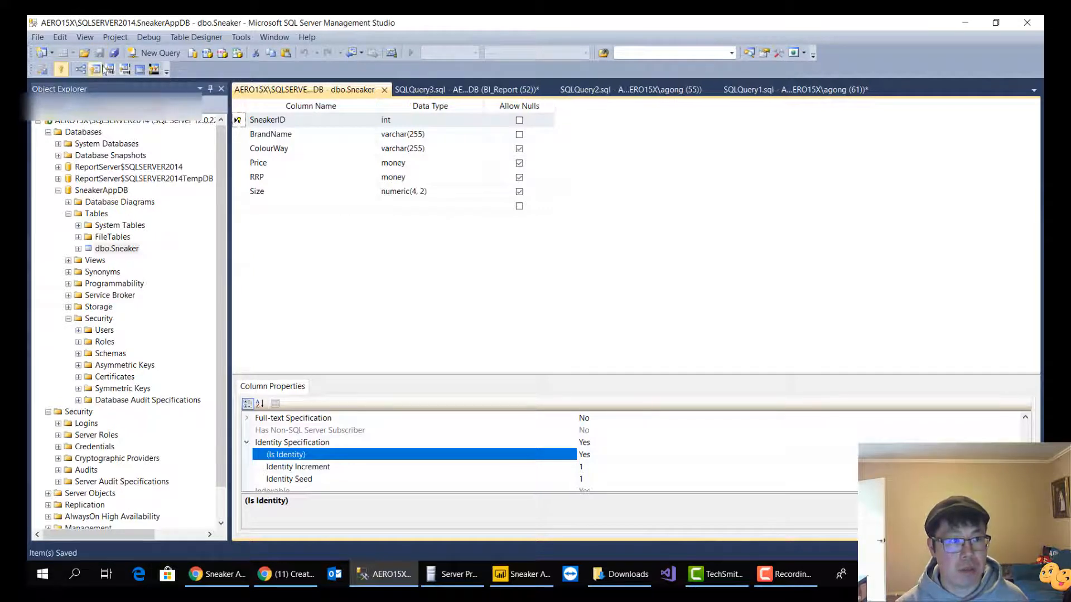
{"action": "left_click", "coordinate": [241, 38]}
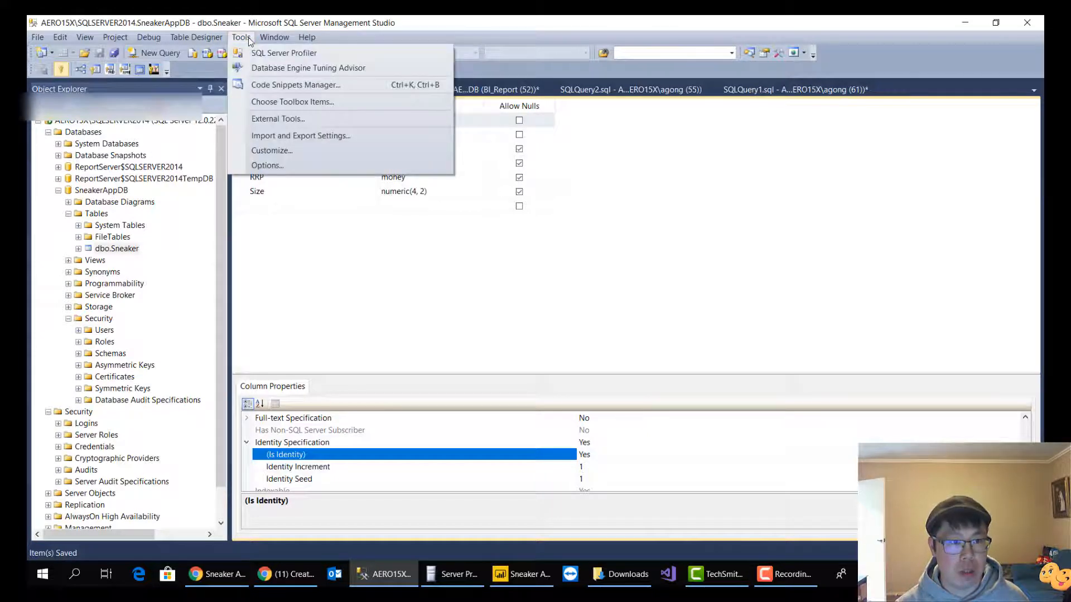
{"action": "left_click", "coordinate": [266, 166]}
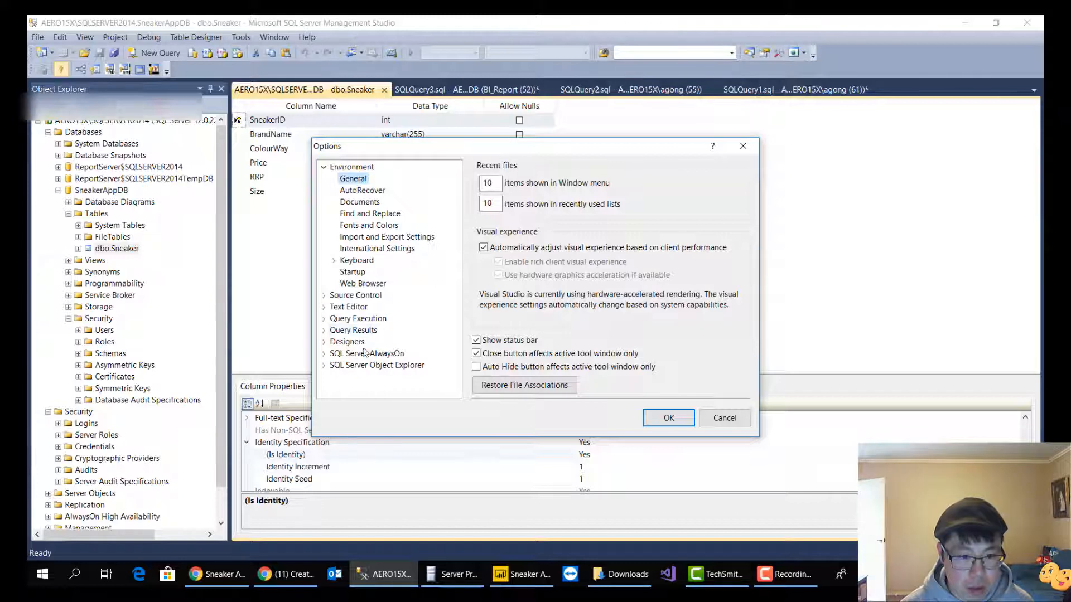
{"action": "left_click", "coordinate": [348, 342]}
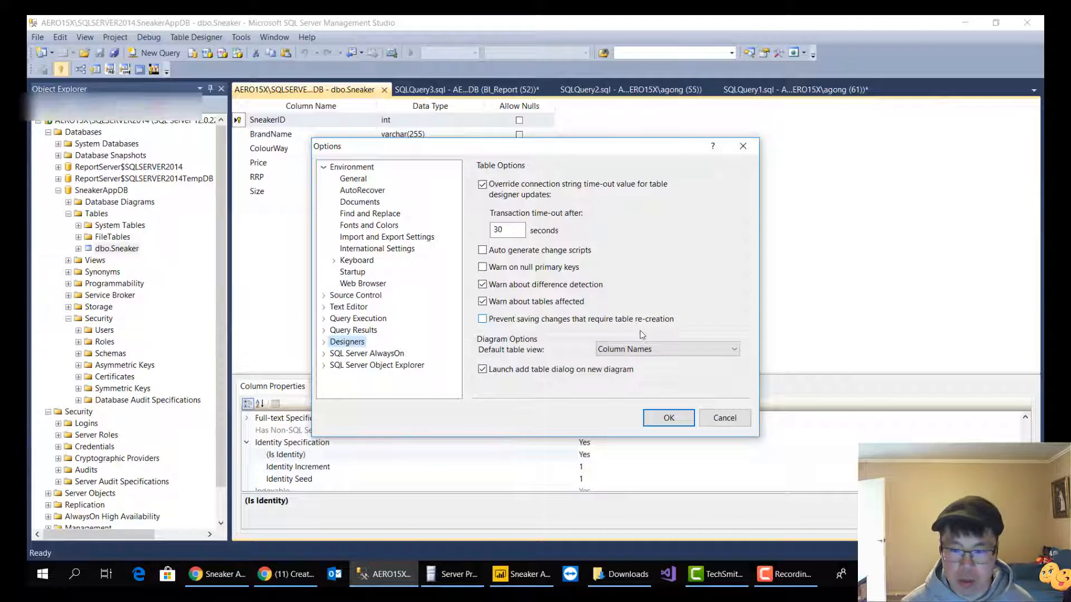
{"action": "key", "text": "Return"}
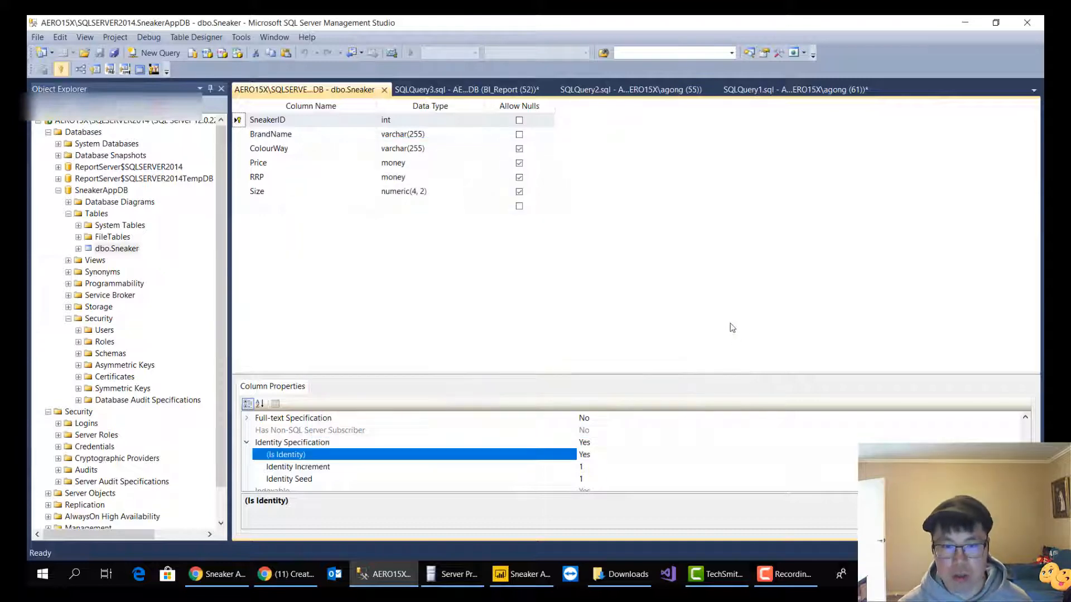
Close the table design, rerun "select * from dbo.Sneaker" and widen the SneakerID results column
{"action": "left_click", "coordinate": [385, 91]}
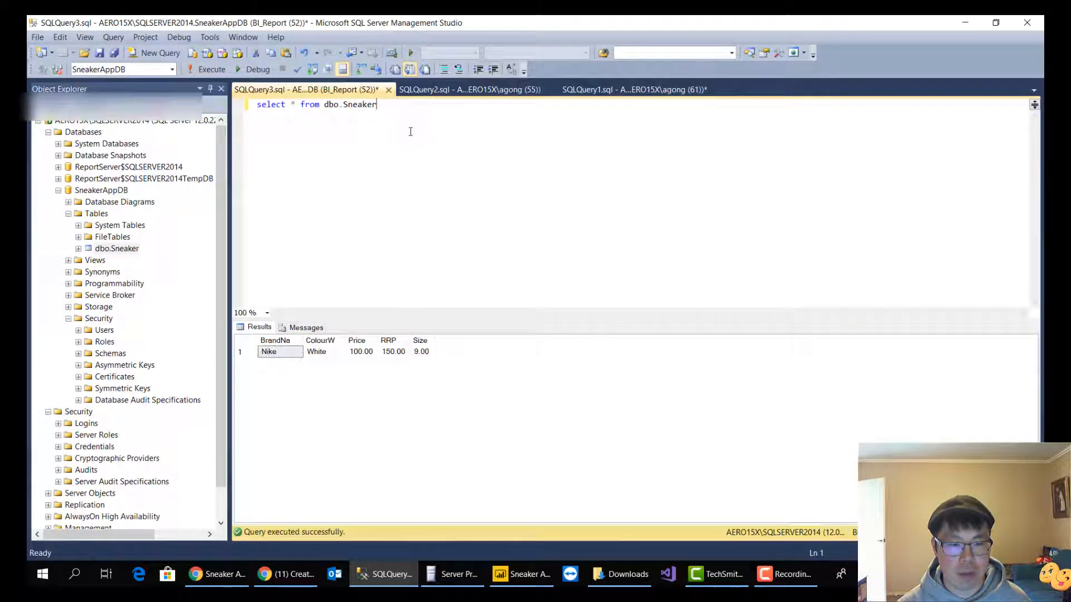
{"action": "key", "text": "ctrl+a"}
{"action": "key", "text": "F5"}
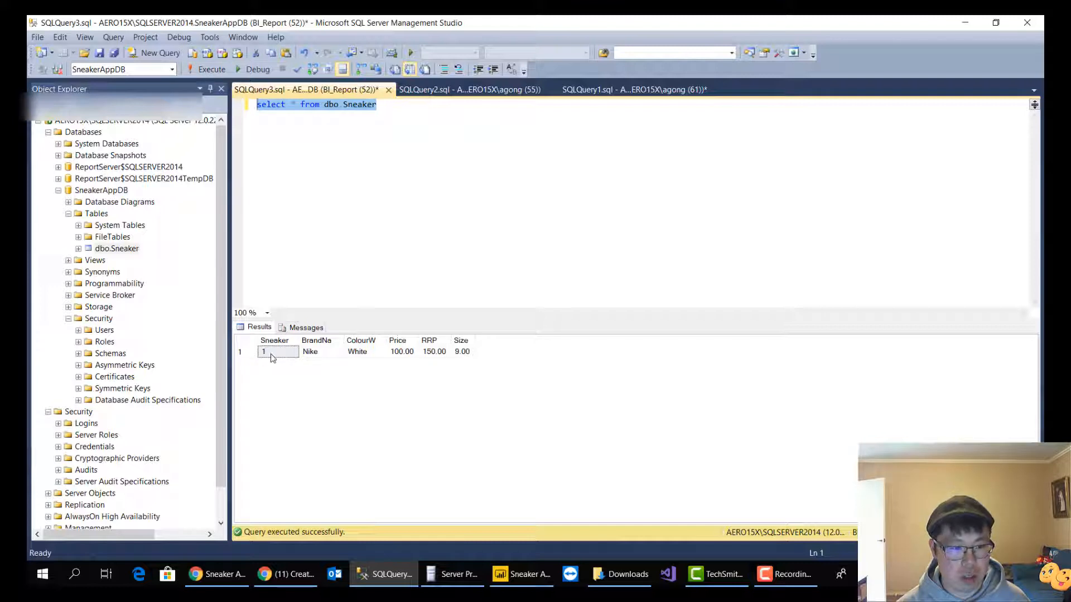
{"action": "left_click_drag", "start_coordinate": [301, 342], "coordinate": [329, 342]}
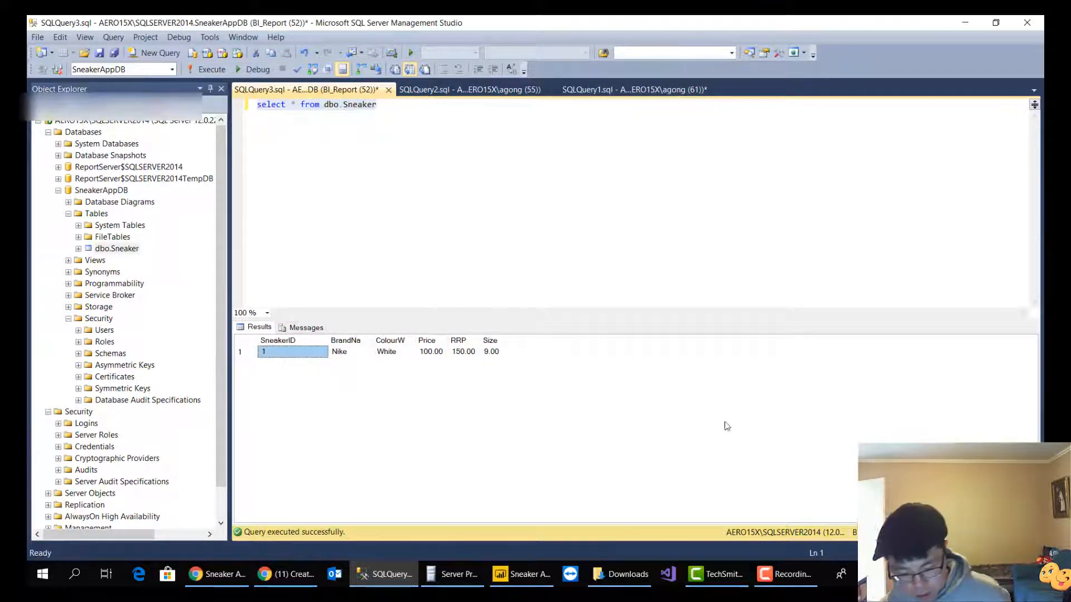
Switch to PowerApps and preview the Sneaker Edit Screen, closing the preview and its tip
{"action": "left_click", "coordinate": [964, 22]}
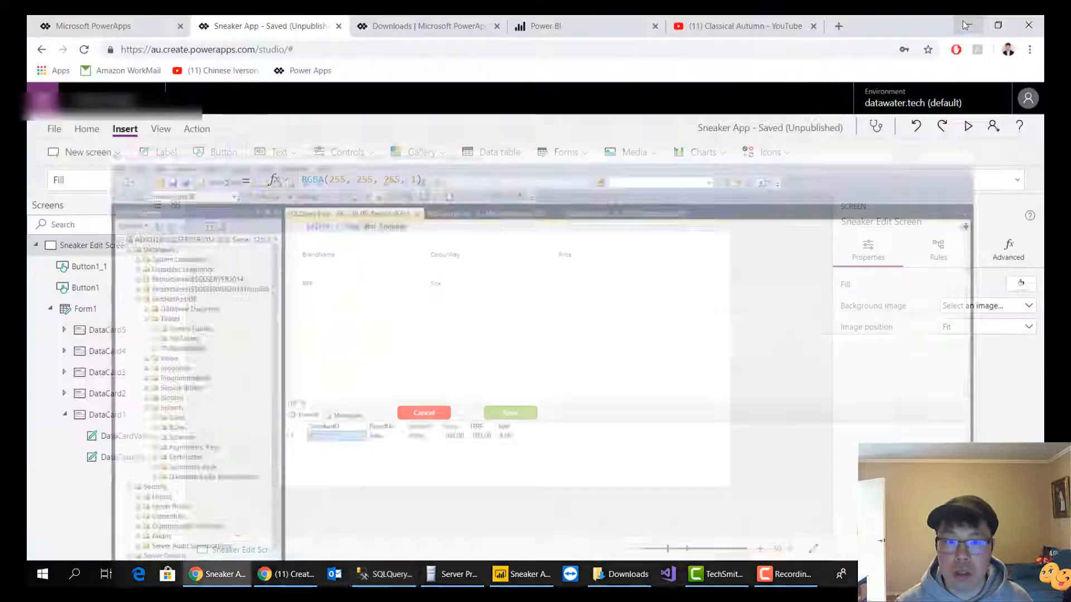
{"action": "left_click", "coordinate": [969, 127]}
{"action": "left_click", "coordinate": [1017, 107]}
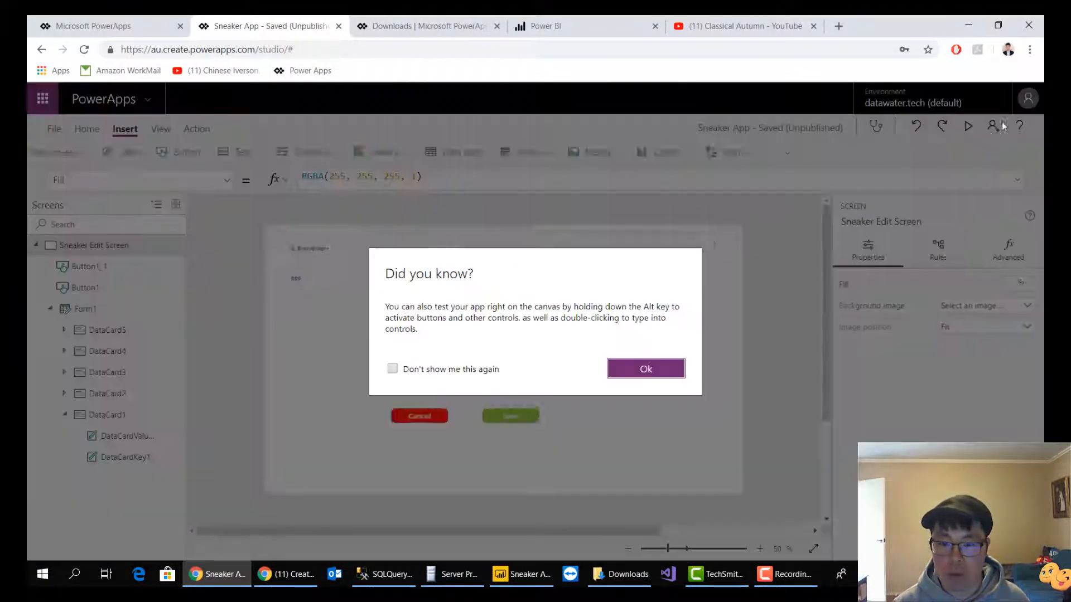
{"action": "left_click", "coordinate": [672, 368]}
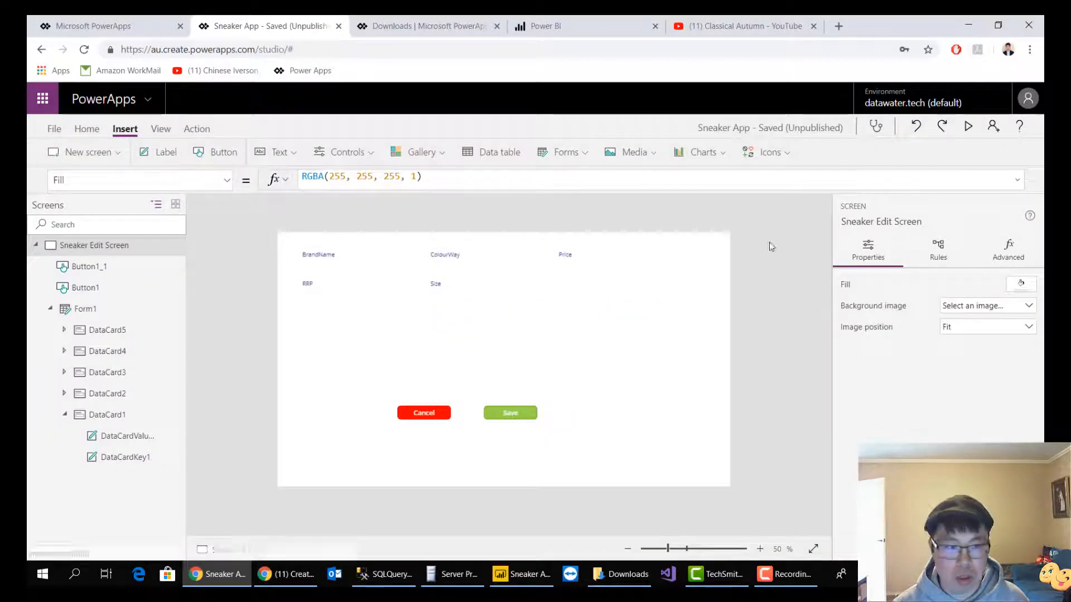
Refresh the app's [dbo].[Sneaker] SQL Server data source and close the data source list
{"action": "left_click", "coordinate": [160, 129]}
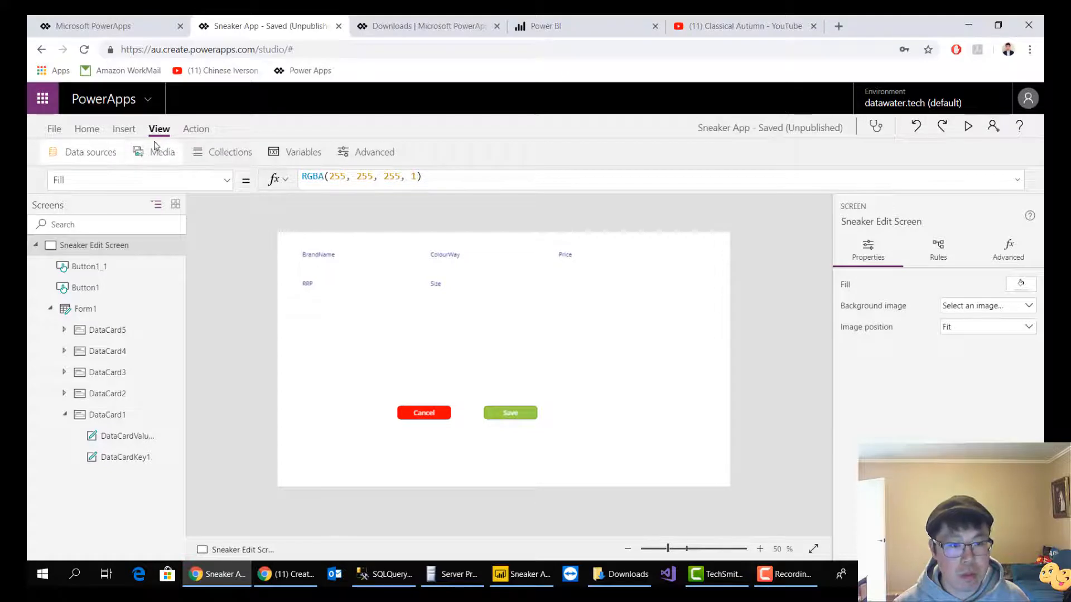
{"action": "left_click", "coordinate": [107, 160]}
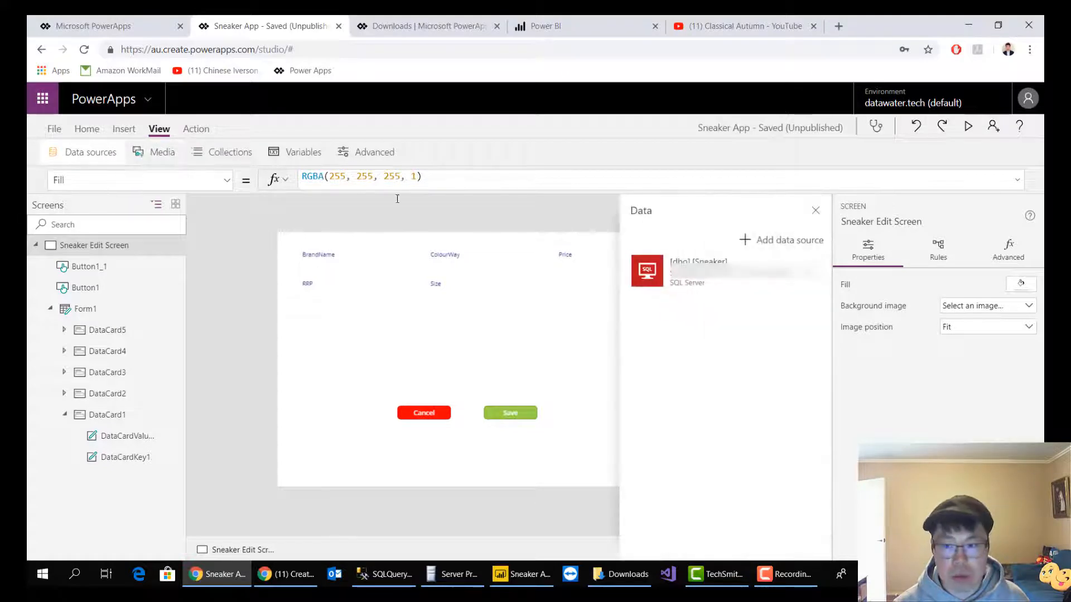
{"action": "left_click", "coordinate": [809, 273]}
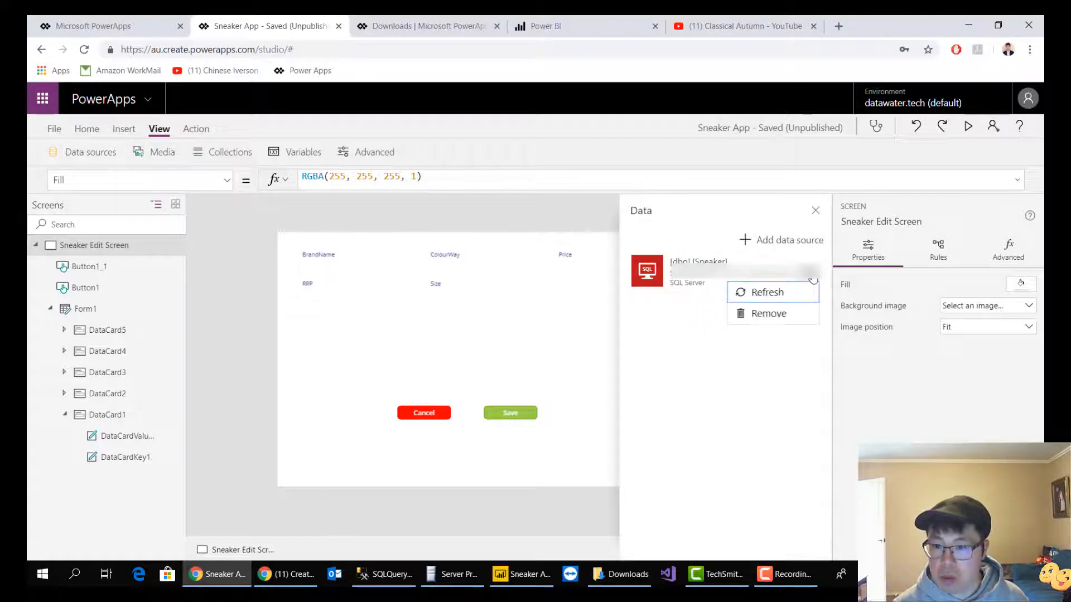
{"action": "left_click", "coordinate": [784, 296]}
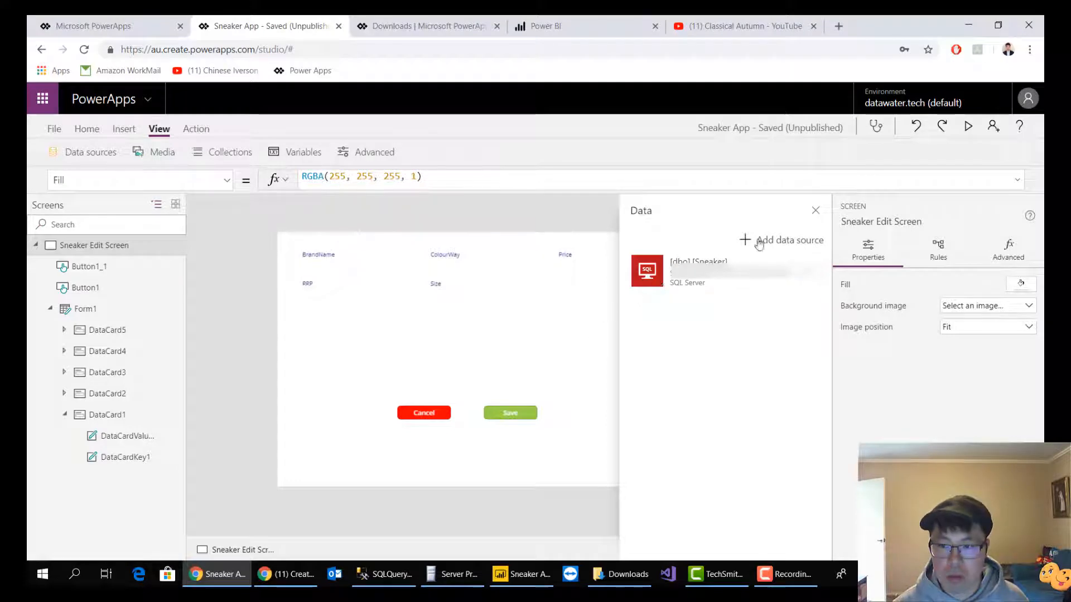
{"action": "left_click", "coordinate": [596, 376]}
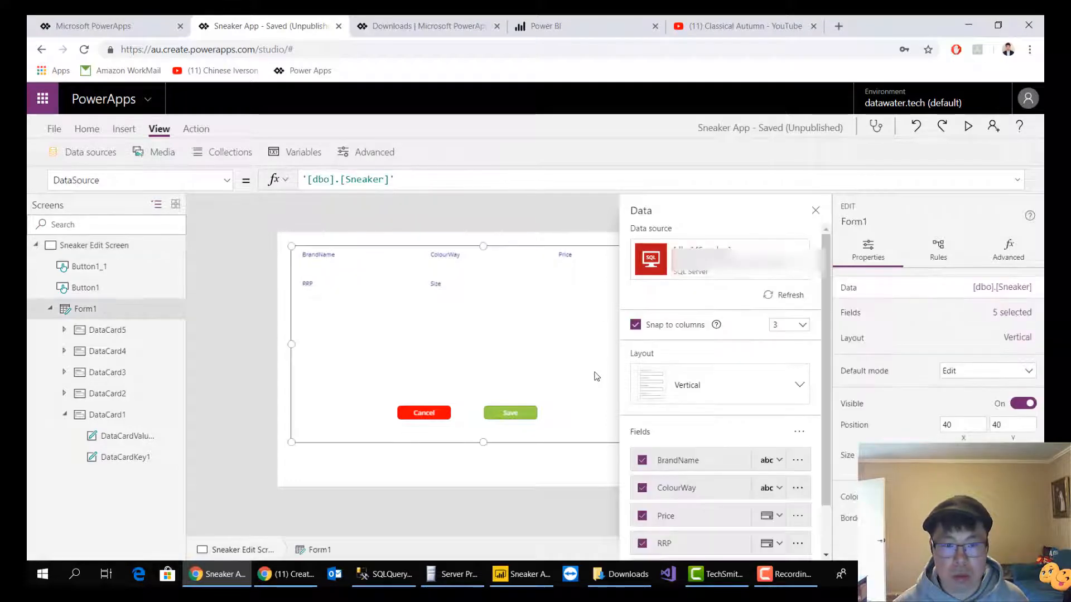
{"action": "left_click", "coordinate": [580, 454]}
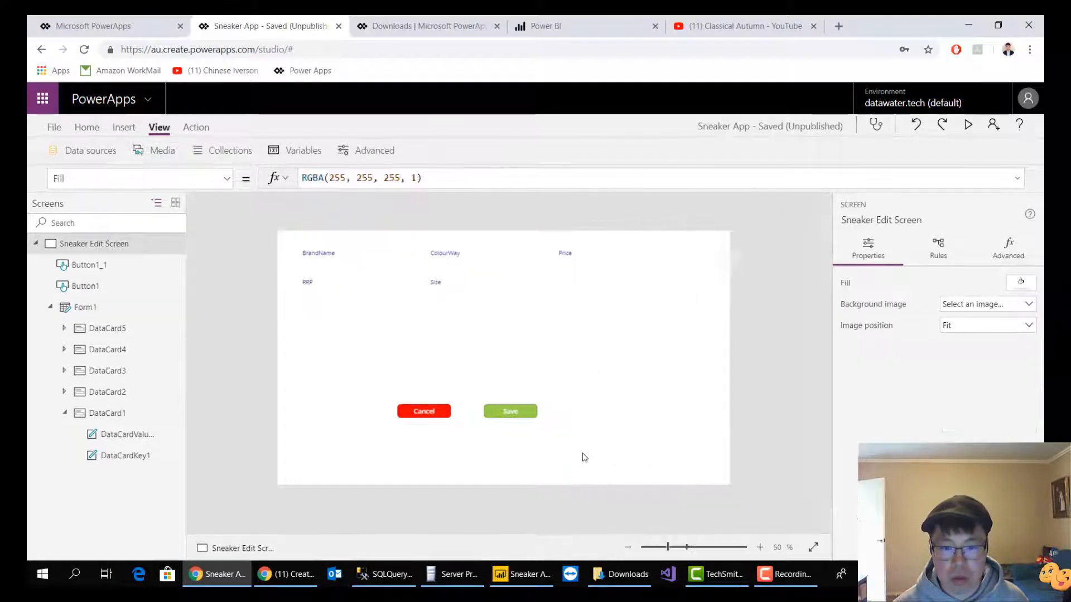
Preview the edit screen with the refreshed data source, and return to the editor
{"action": "left_click", "coordinate": [969, 124]}
{"action": "left_click", "coordinate": [1016, 107]}
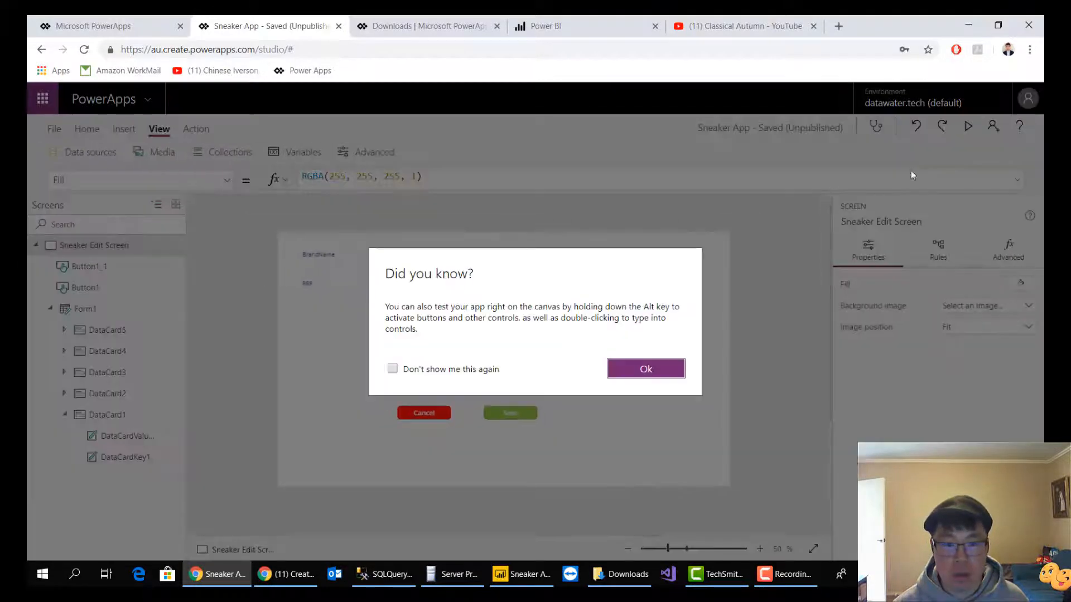
{"action": "left_click", "coordinate": [646, 375]}
Delete the whole Sneaker edit form, Form1, from the Sneaker Edit Screen
{"action": "left_click", "coordinate": [504, 306]}
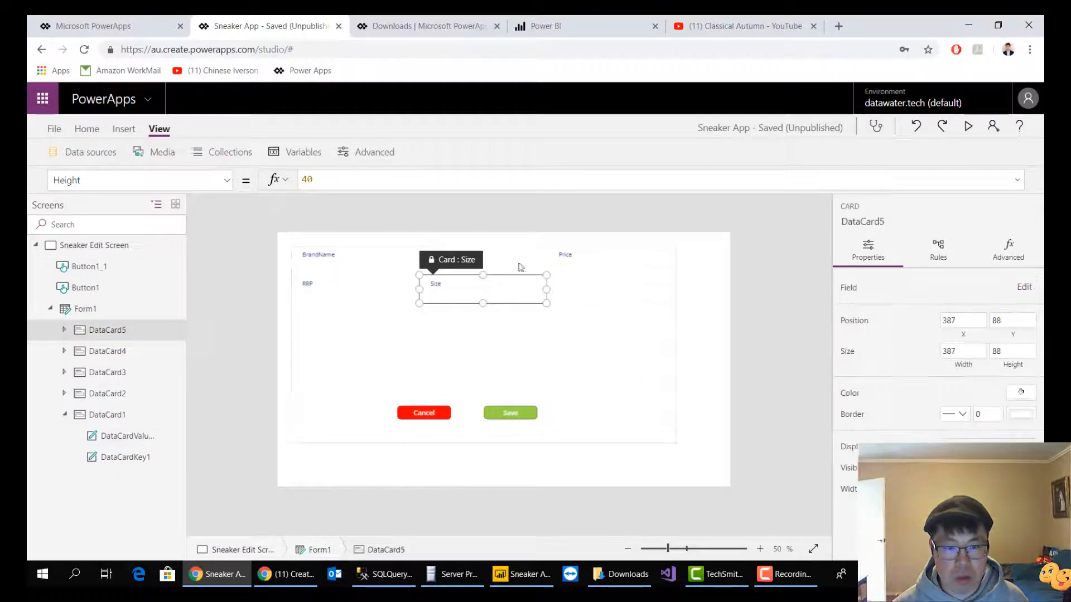
{"action": "left_click", "coordinate": [597, 360]}
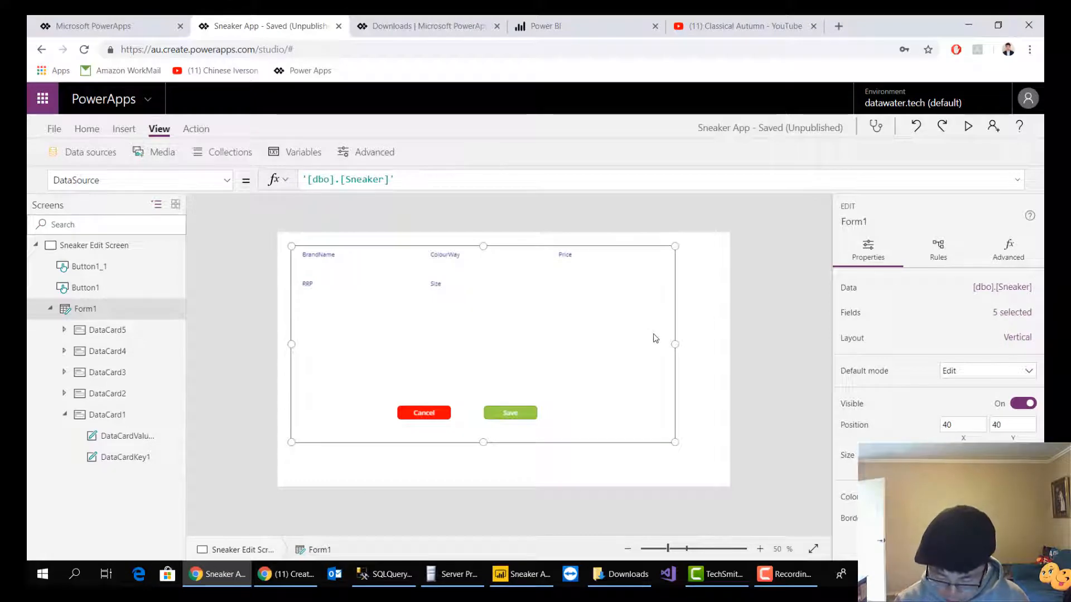
{"action": "key", "text": "Delete"}
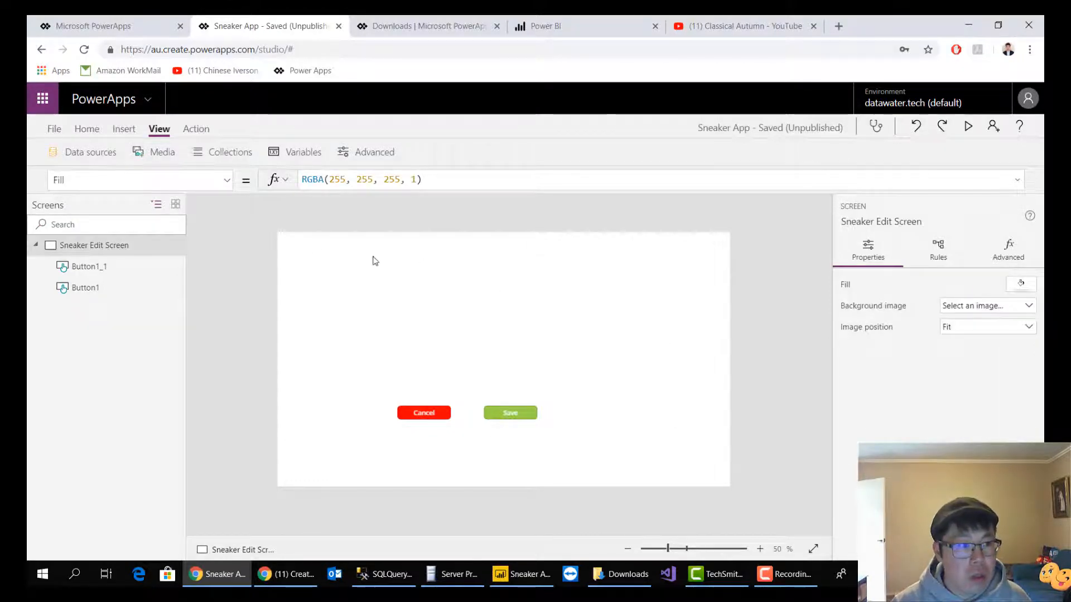
Insert a data table on the Sneaker Edit Screen and connect it to [dbo].[Sneaker]
{"action": "left_click", "coordinate": [124, 129]}
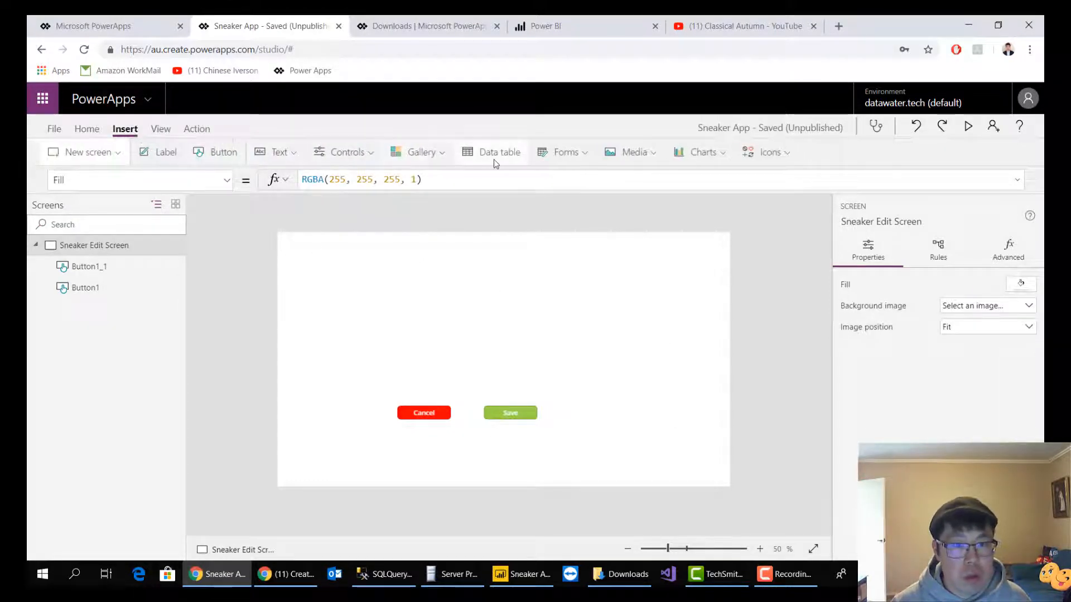
{"action": "left_click", "coordinate": [521, 159]}
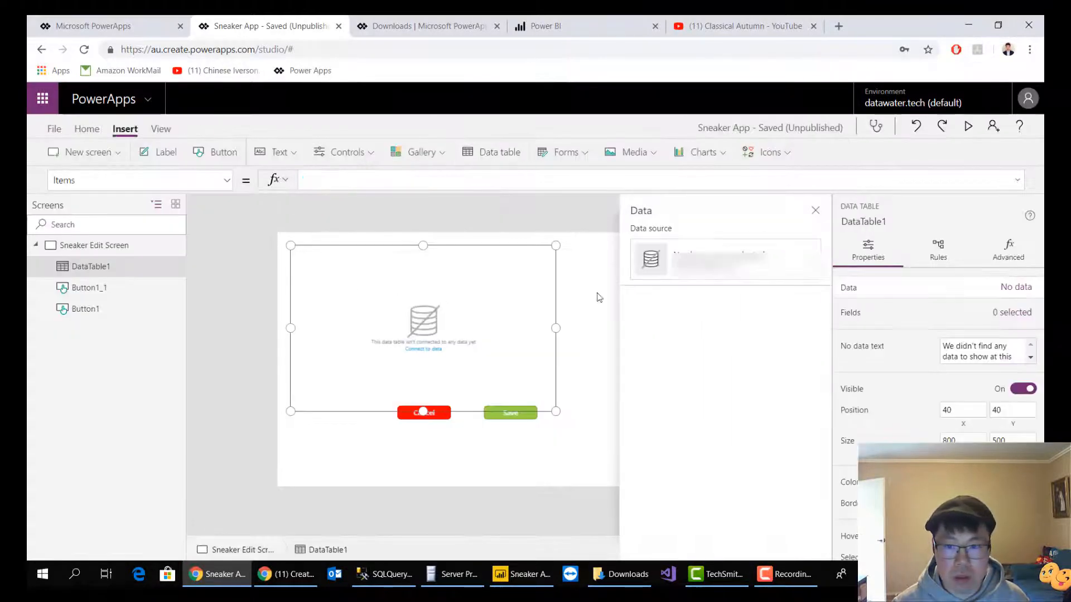
{"action": "left_click", "coordinate": [712, 304]}
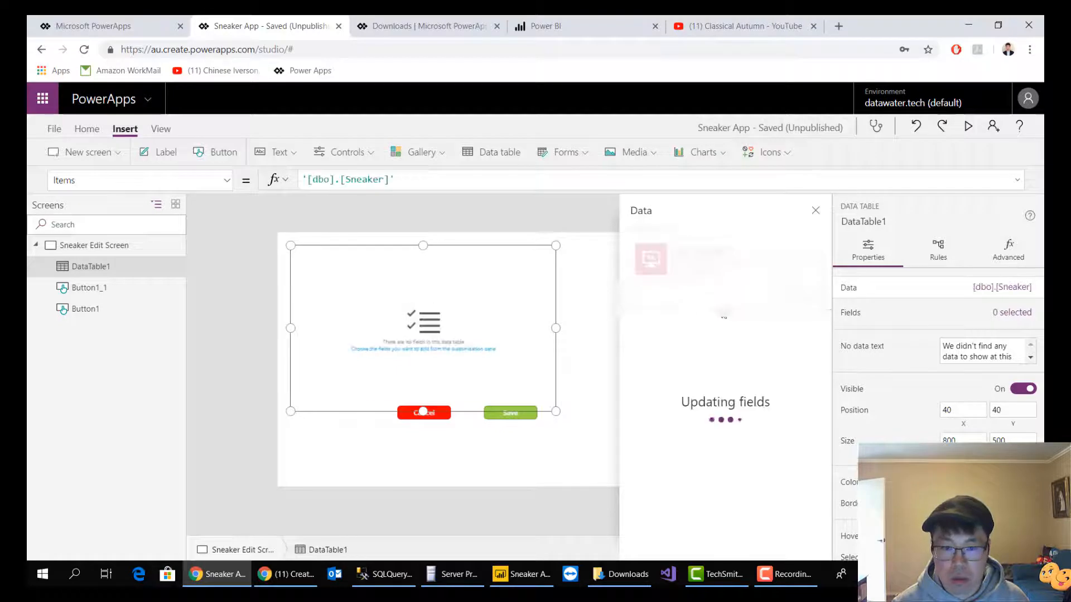
Show BrandName, ColourWay, Price, RRP and Size in the data table and resize it to about 888 by 130
{"action": "left_click", "coordinate": [642, 344]}
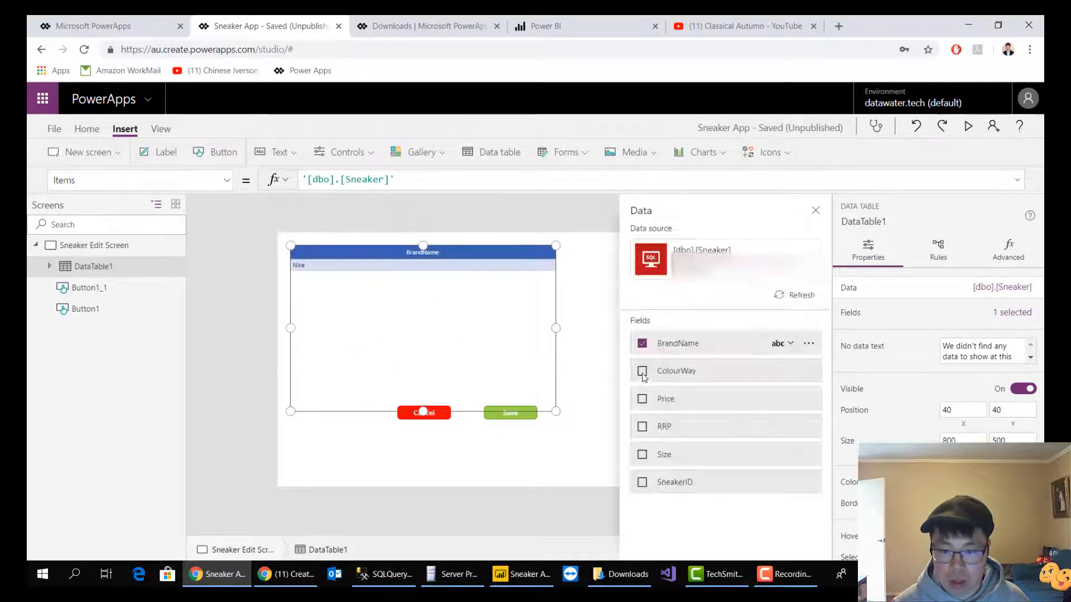
{"action": "left_click", "coordinate": [642, 372]}
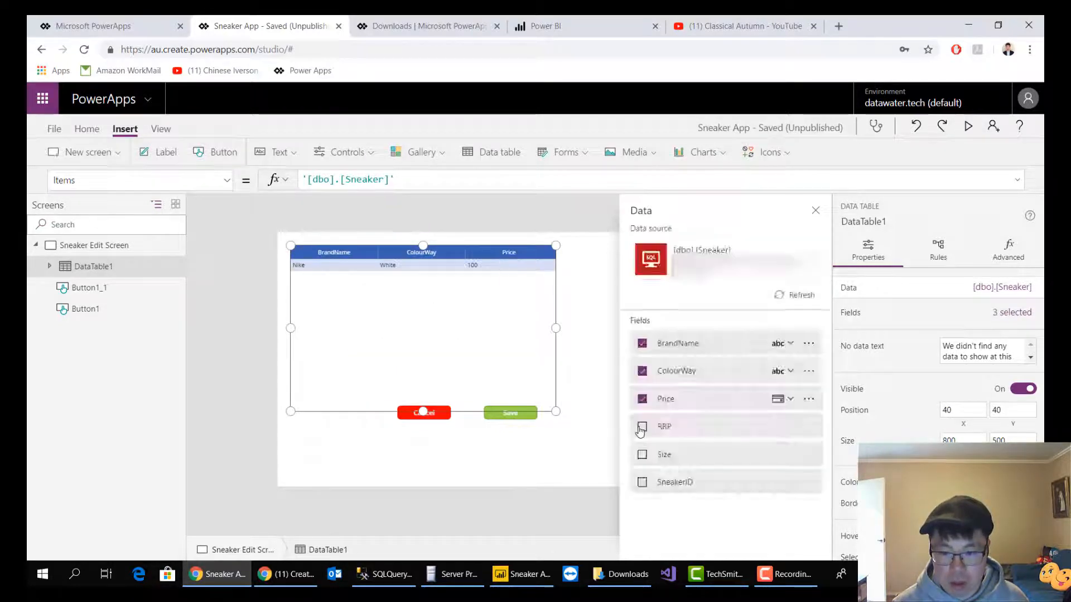
{"action": "left_click", "coordinate": [642, 428]}
{"action": "left_click", "coordinate": [644, 455]}
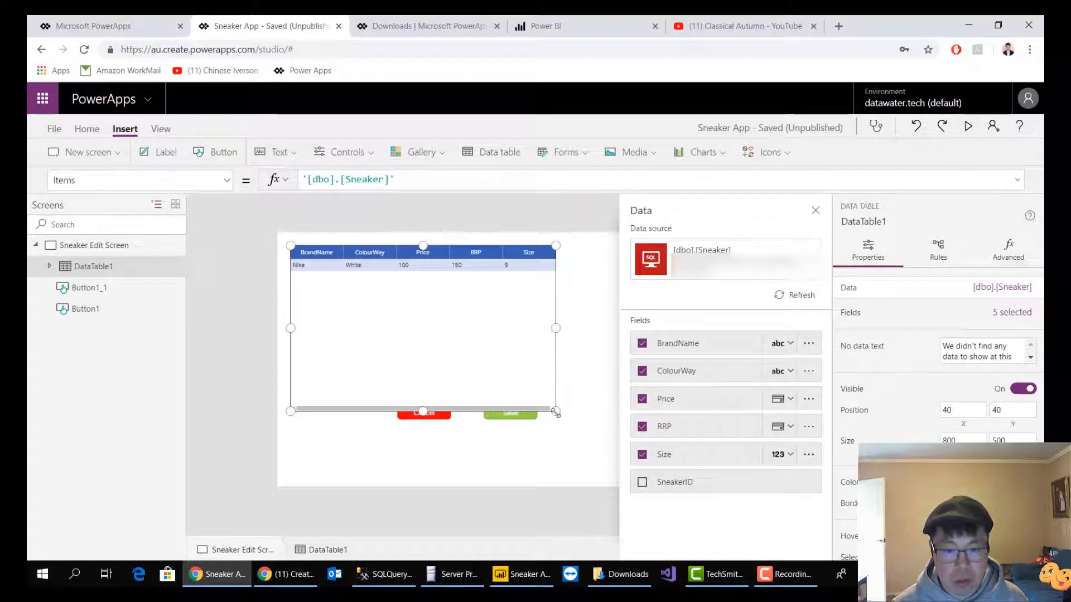
{"action": "left_click_drag", "start_coordinate": [556, 412], "coordinate": [584, 288]}
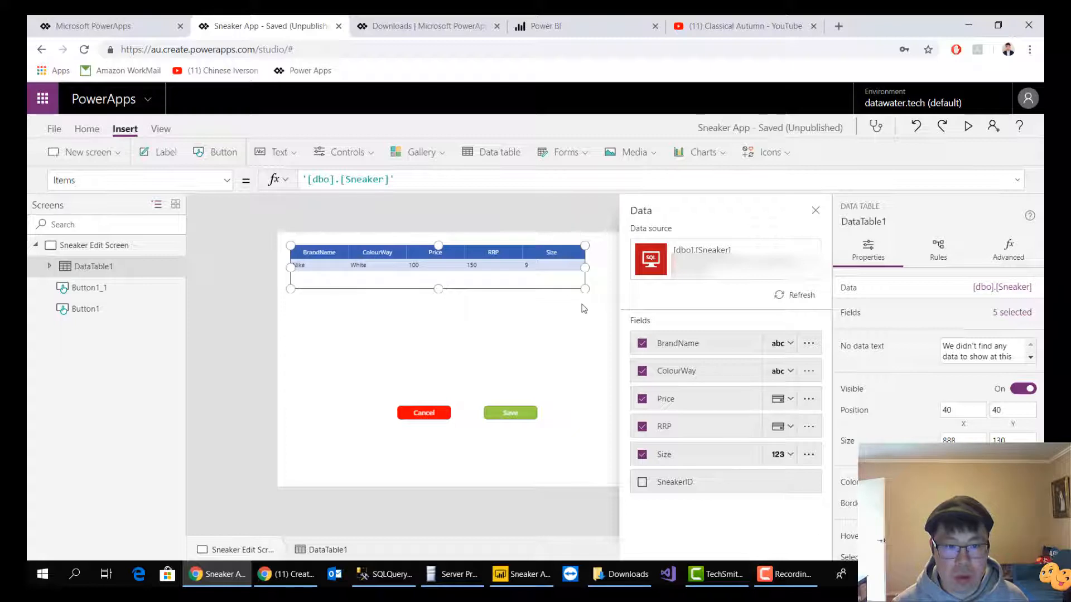
{"action": "left_click", "coordinate": [534, 335]}
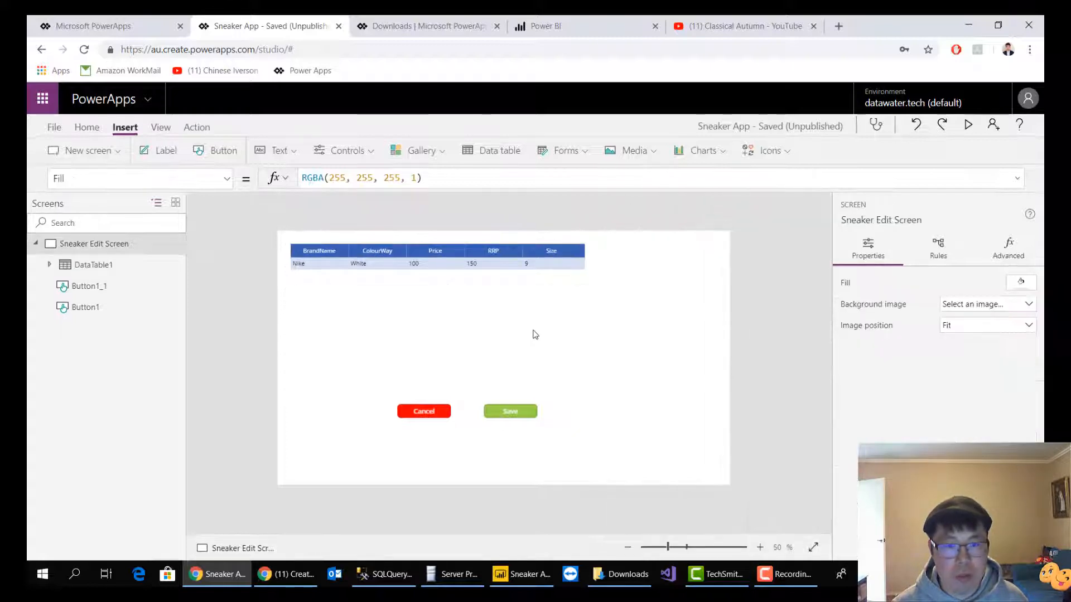
Insert a display form on the screen and connect it to the [dbo].[Sneaker] data source
{"action": "left_click", "coordinate": [576, 157]}
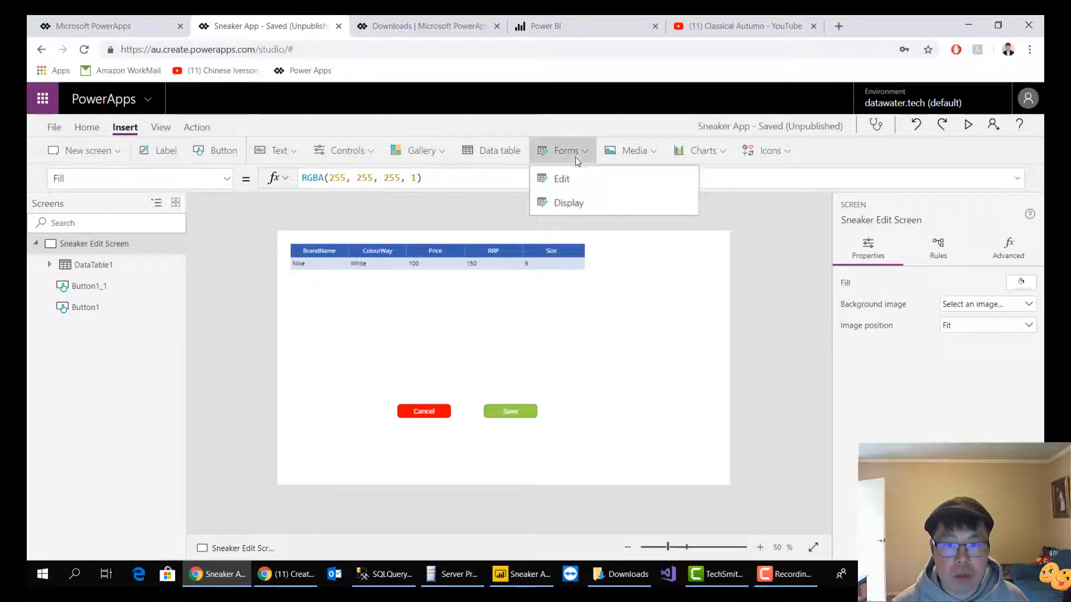
{"action": "left_click", "coordinate": [576, 202]}
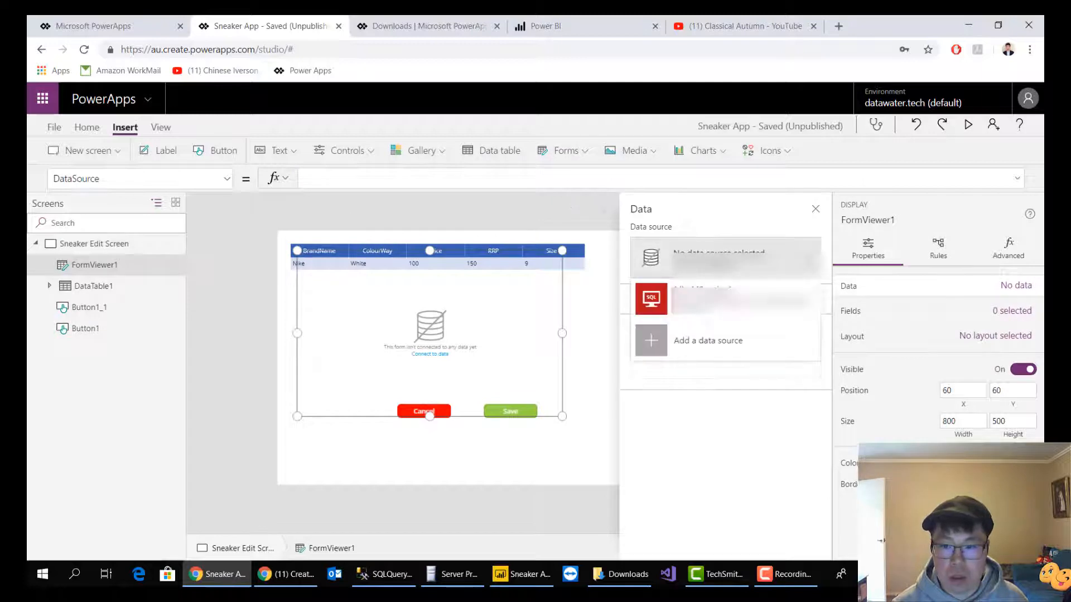
{"action": "left_click", "coordinate": [739, 300]}
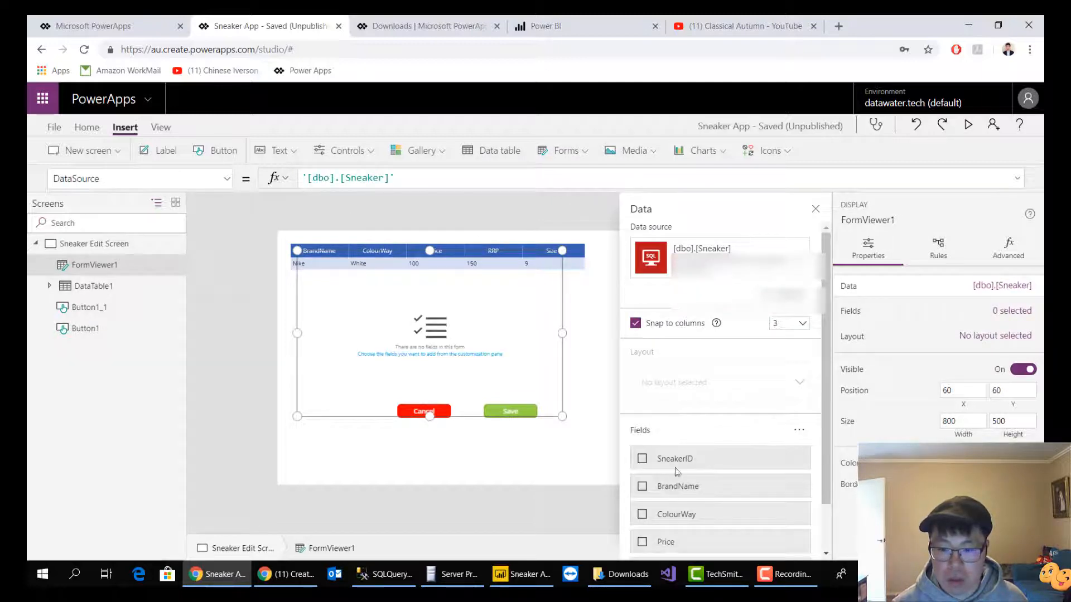
Add the SneakerID, BrandName, ColourWay, Price, RRP and Size fields to the display form
{"action": "left_click", "coordinate": [646, 463]}
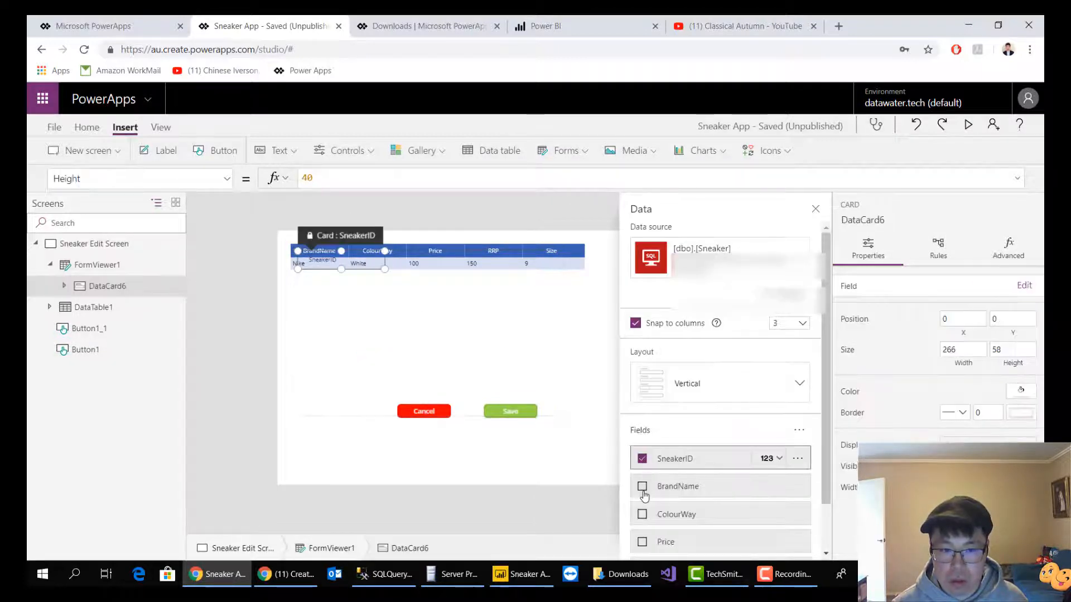
{"action": "left_click", "coordinate": [643, 490]}
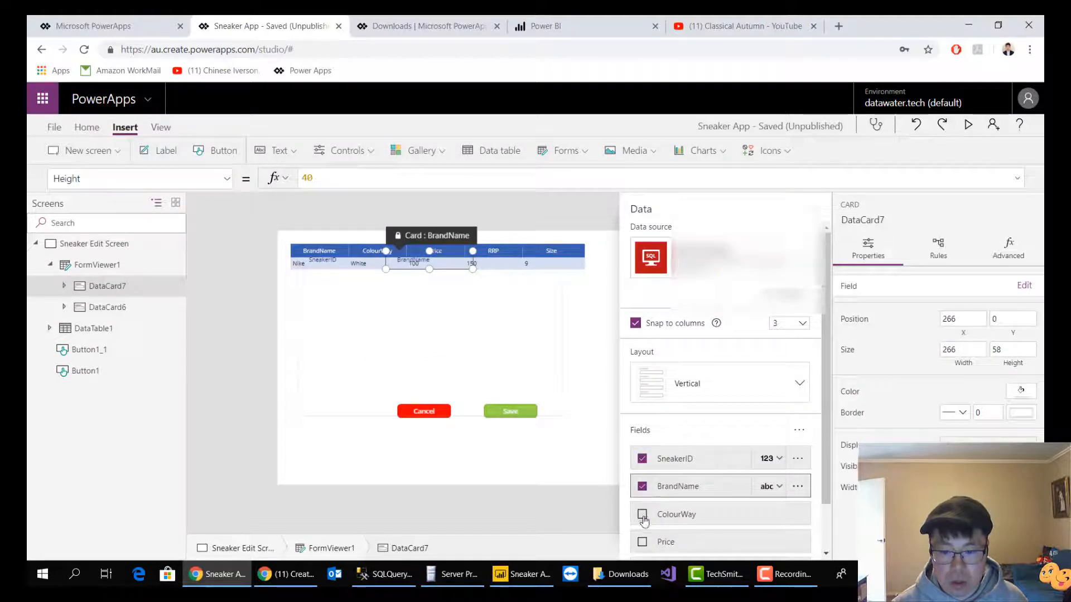
{"action": "left_click", "coordinate": [643, 514]}
{"action": "left_click", "coordinate": [642, 485]}
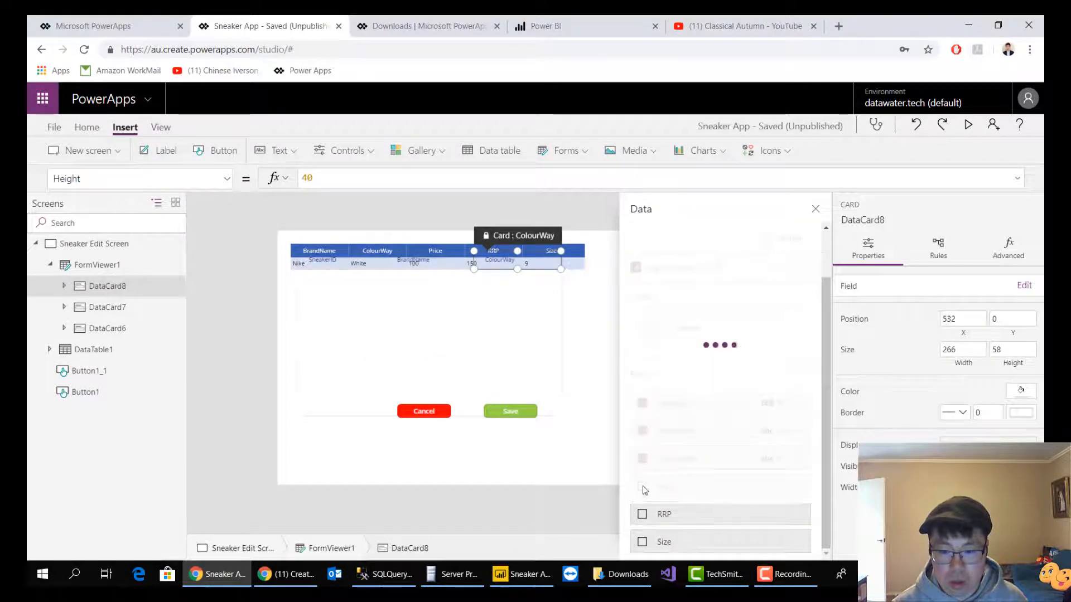
{"action": "left_click", "coordinate": [641, 514]}
{"action": "left_click", "coordinate": [642, 542]}
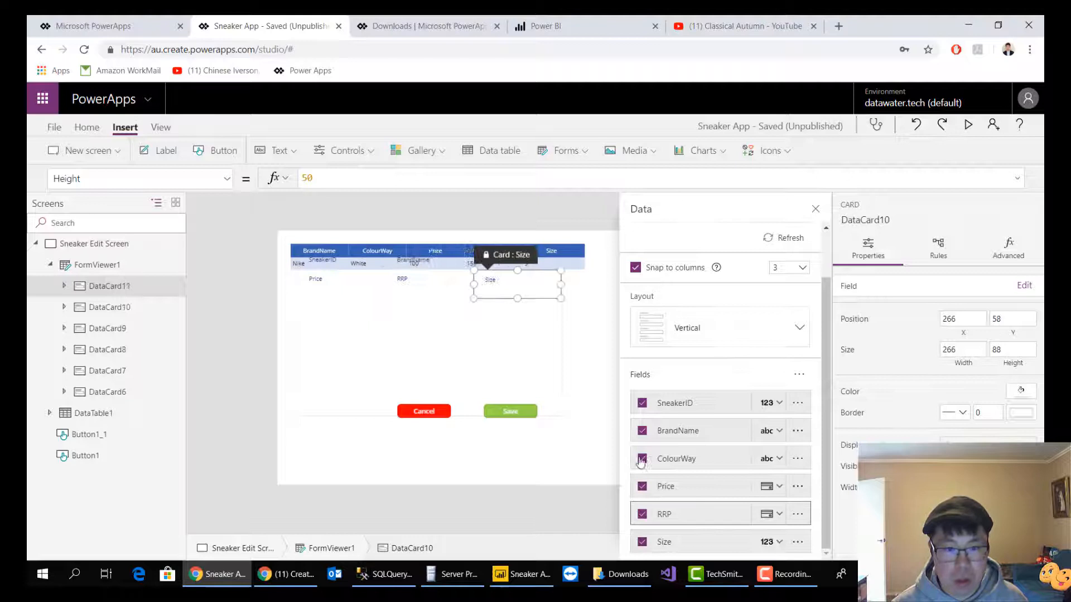
Move the display form below the data table to about X 60, Y 212 and resize it to about 760 by 190
{"action": "left_click", "coordinate": [541, 353]}
{"action": "left_click_drag", "start_coordinate": [562, 251], "coordinate": [531, 292]}
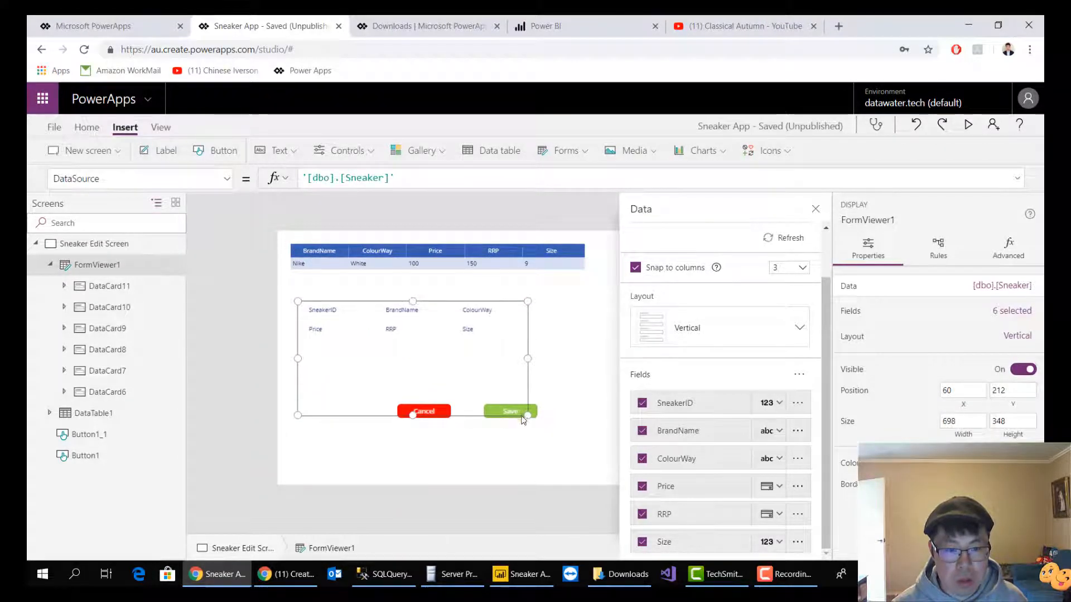
{"action": "left_click_drag", "start_coordinate": [527, 415], "coordinate": [549, 363]}
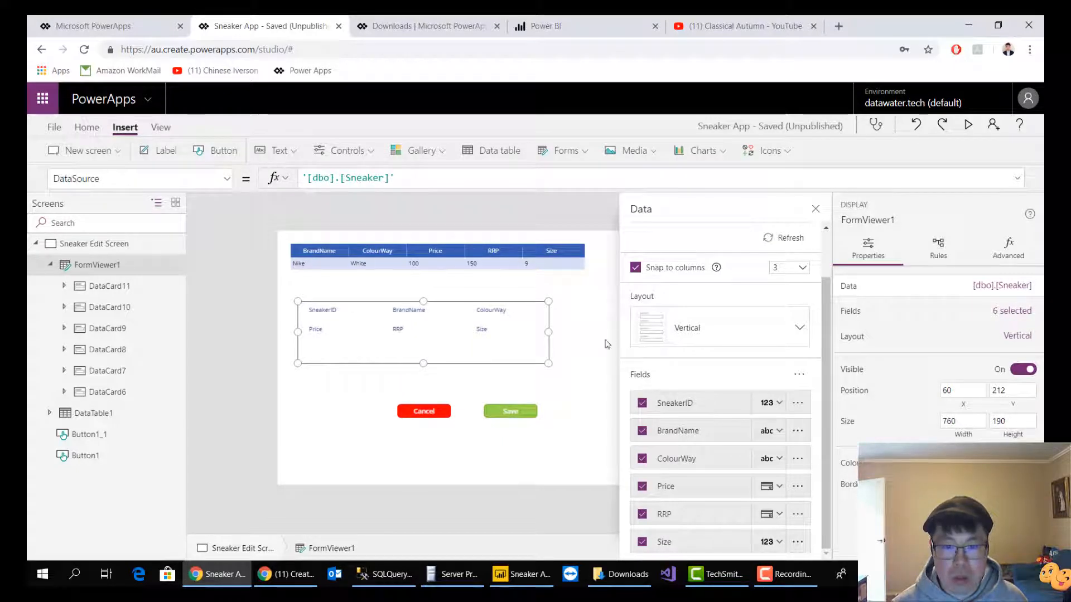
{"action": "left_click", "coordinate": [607, 344]}
Preview the app to check the data table and display form, and return to editing
{"action": "left_click", "coordinate": [966, 131]}
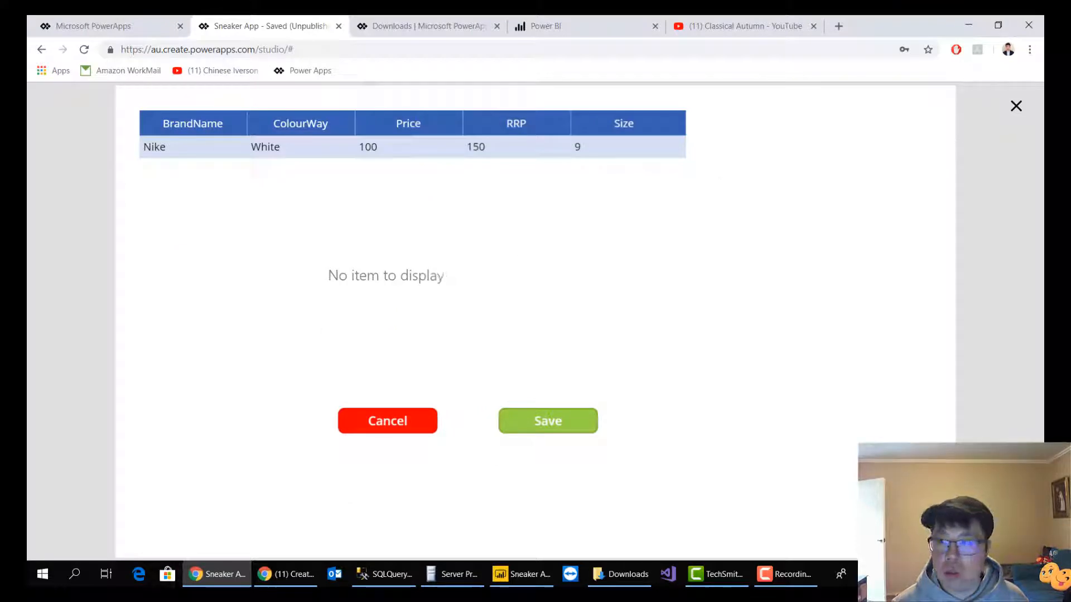
{"action": "left_click", "coordinate": [1016, 106]}
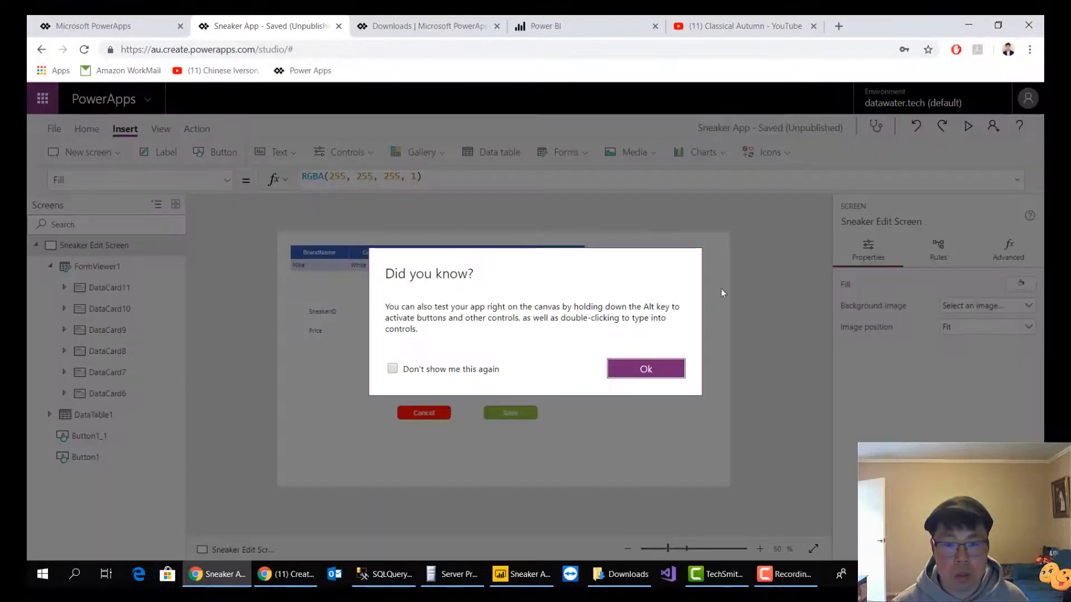
{"action": "left_click", "coordinate": [663, 369]}
{"action": "left_click", "coordinate": [491, 337]}
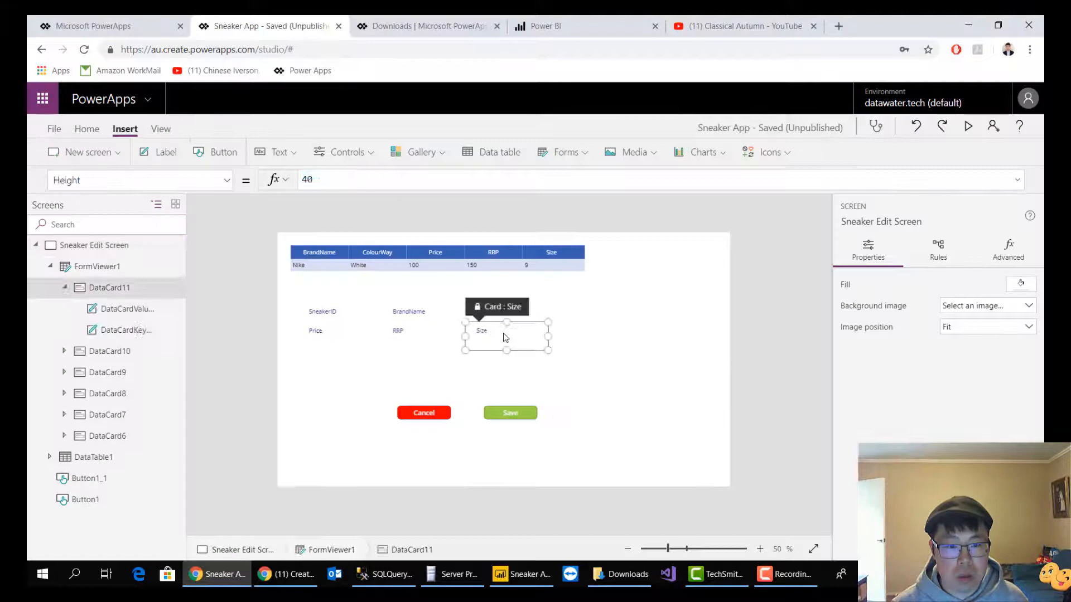
{"action": "left_click", "coordinate": [446, 357]}
{"action": "left_click", "coordinate": [512, 271]}
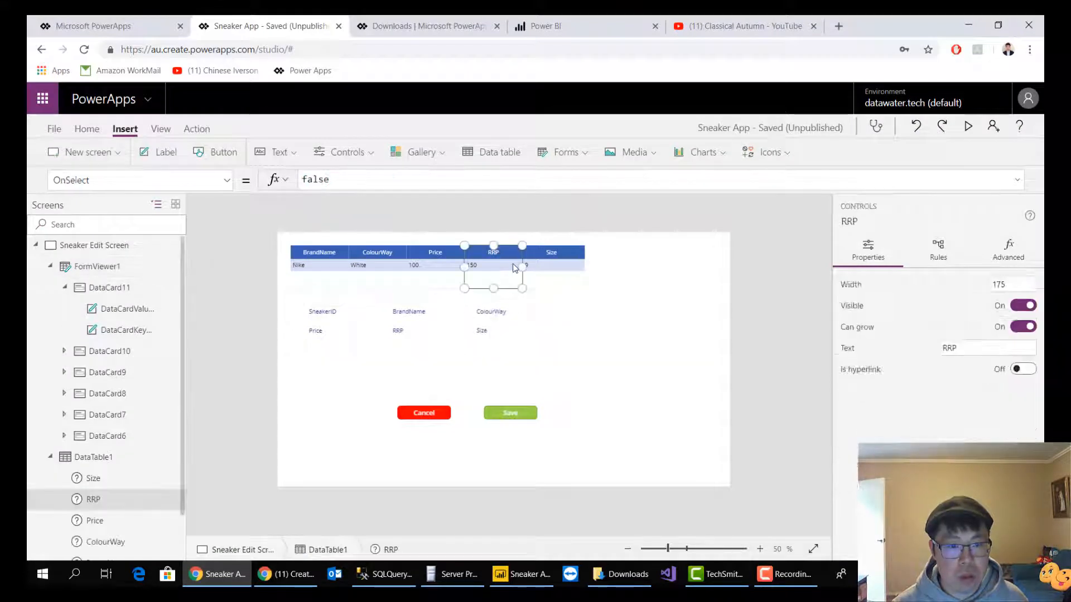
{"action": "left_click", "coordinate": [592, 288]}
{"action": "left_click", "coordinate": [570, 285]}
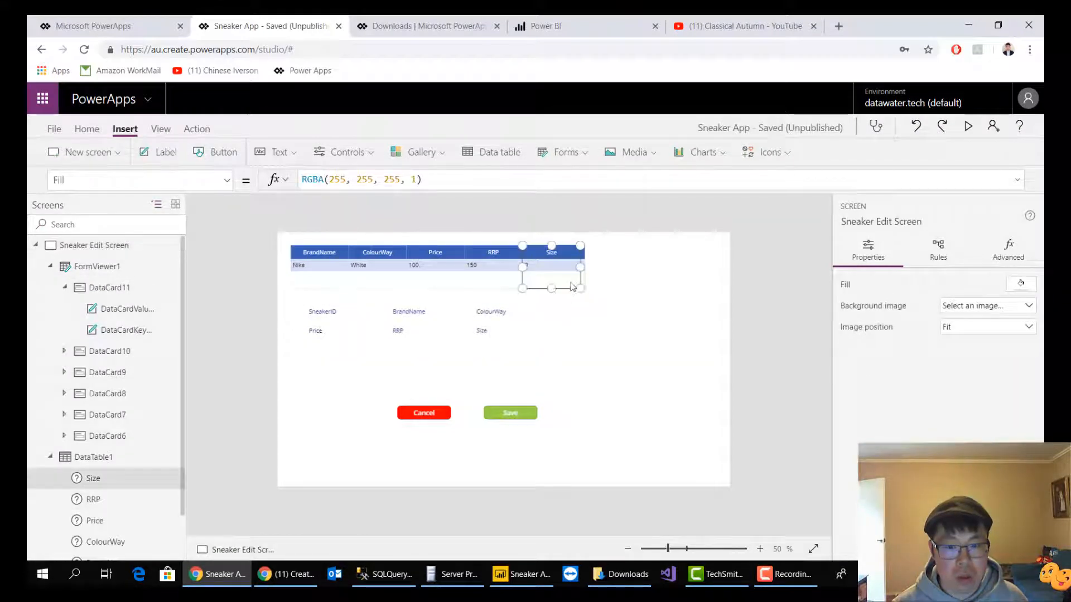
{"action": "left_click", "coordinate": [455, 287]}
{"action": "left_click", "coordinate": [375, 284]}
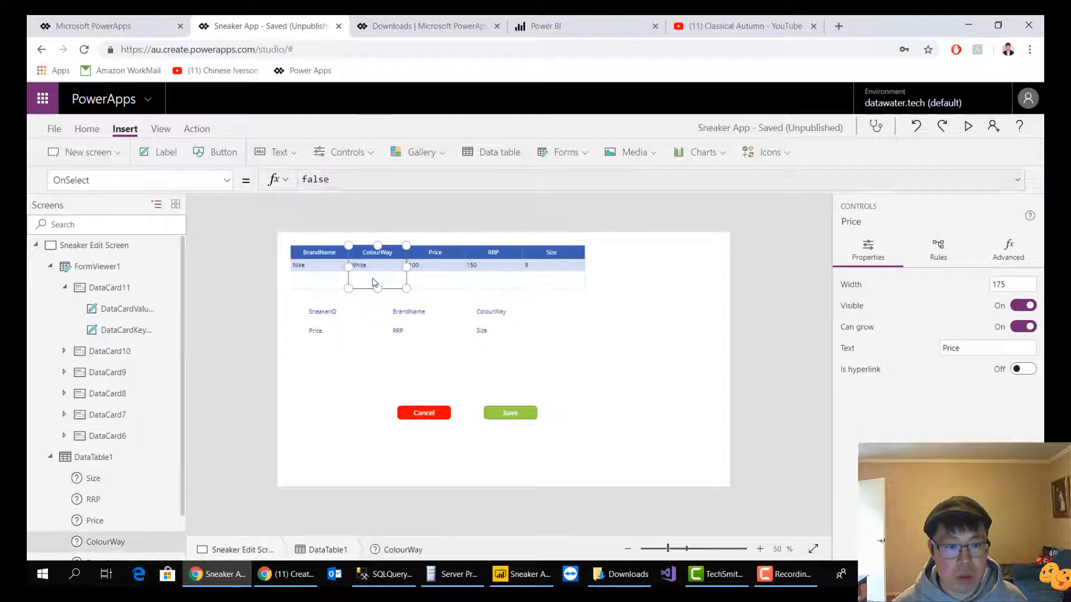
{"action": "left_click", "coordinate": [327, 287]}
{"action": "left_click", "coordinate": [322, 321]}
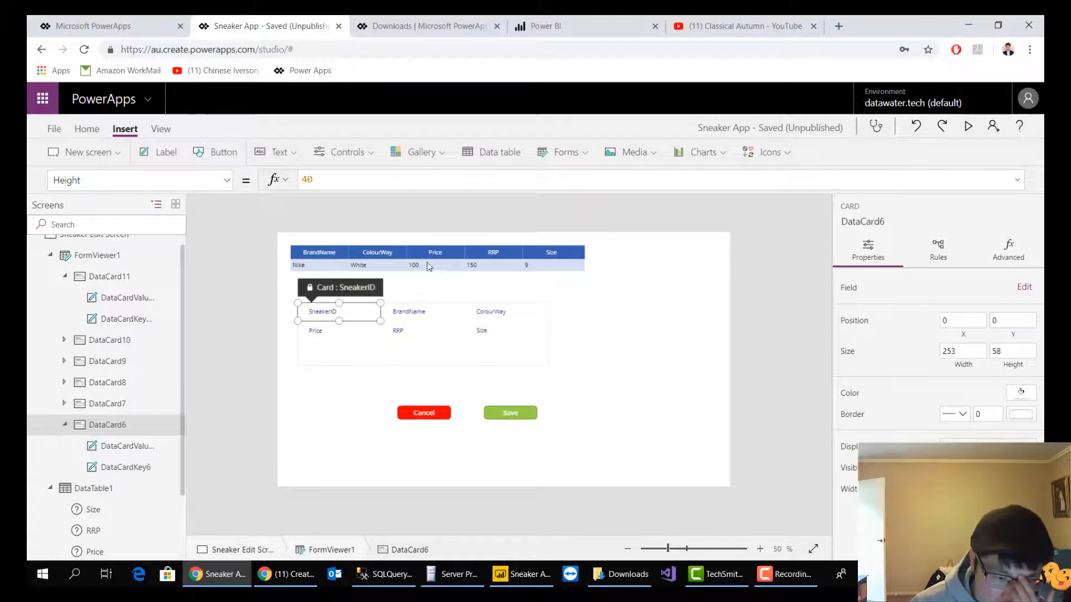
{"action": "left_click", "coordinate": [522, 348]}
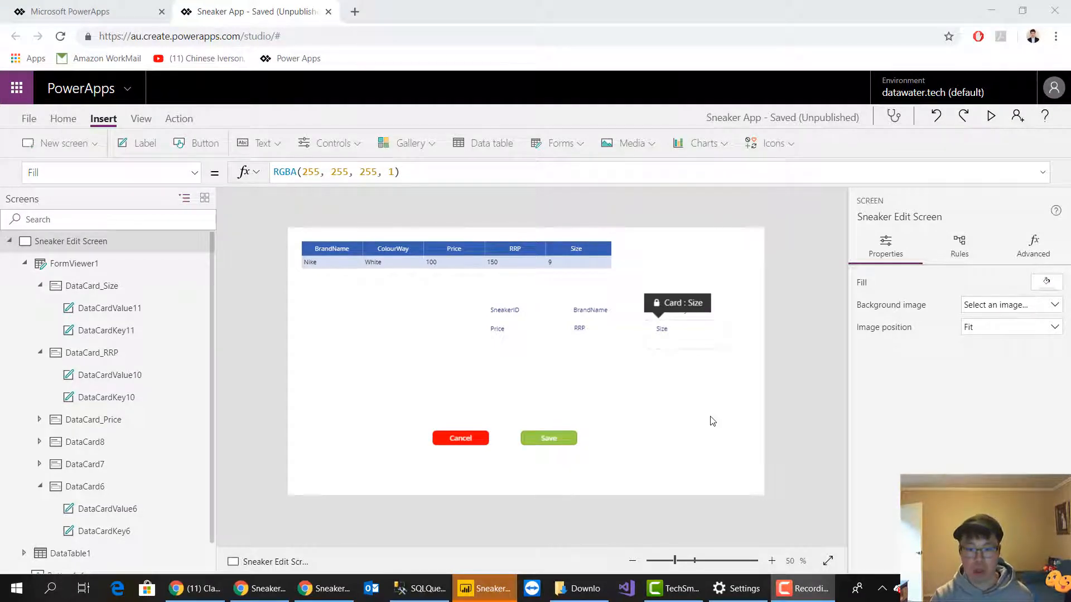
{"action": "left_click", "coordinate": [678, 350]}
{"action": "left_click", "coordinate": [574, 261]}
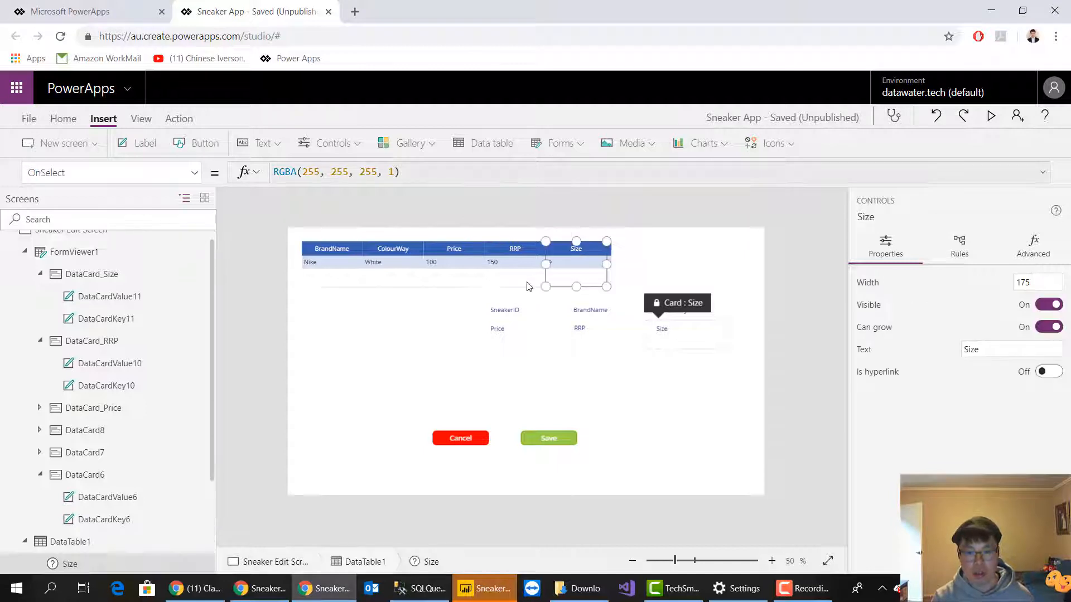
{"action": "left_click", "coordinate": [511, 288]}
{"action": "left_click", "coordinate": [595, 288]}
{"action": "left_click", "coordinate": [454, 302]}
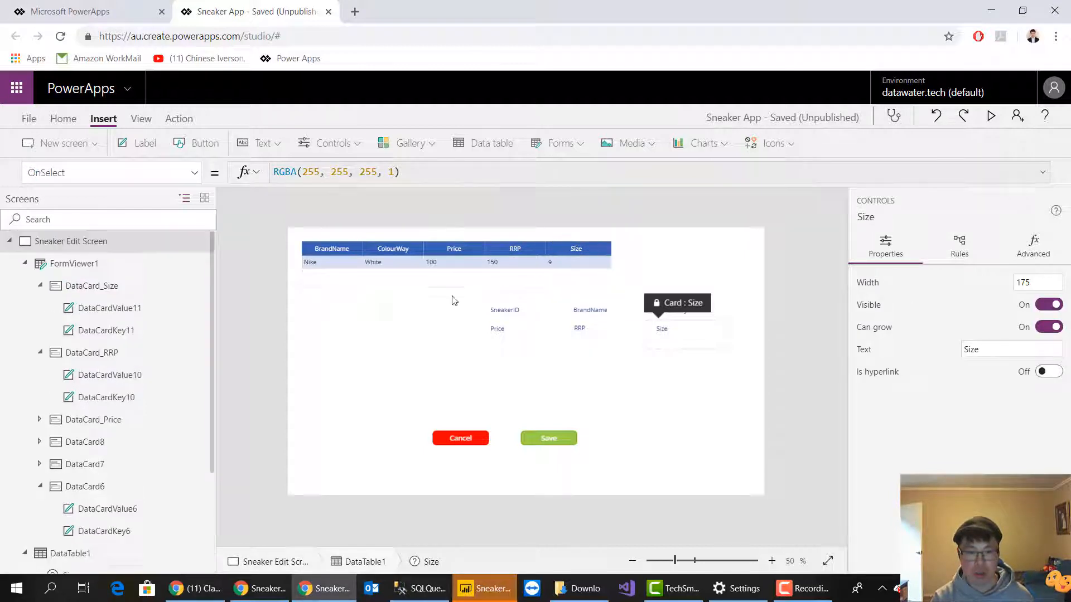
{"action": "left_click", "coordinate": [311, 279]}
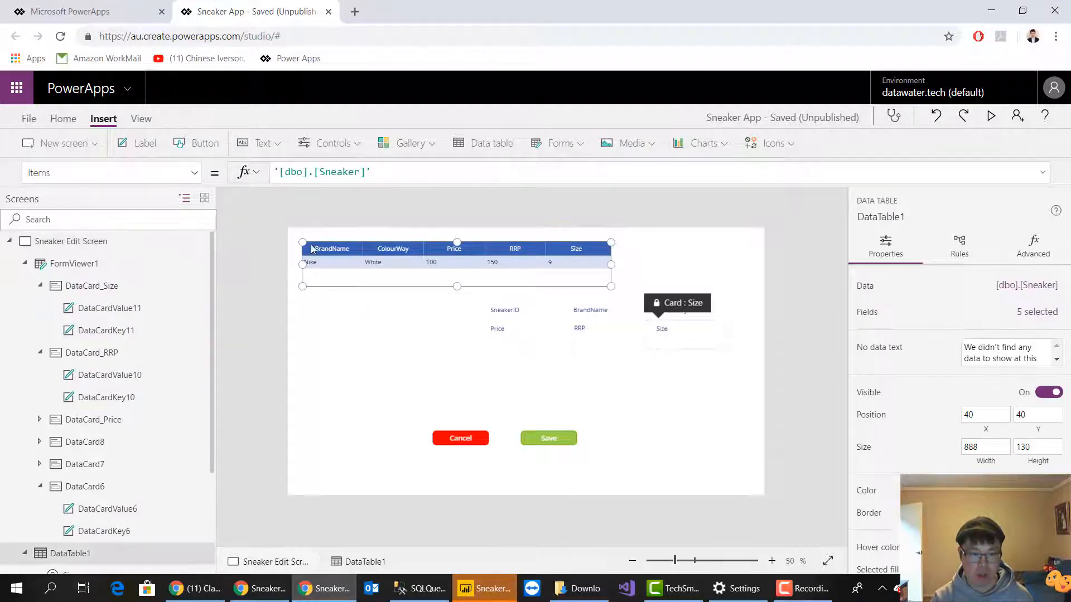
{"action": "left_click", "coordinate": [482, 281]}
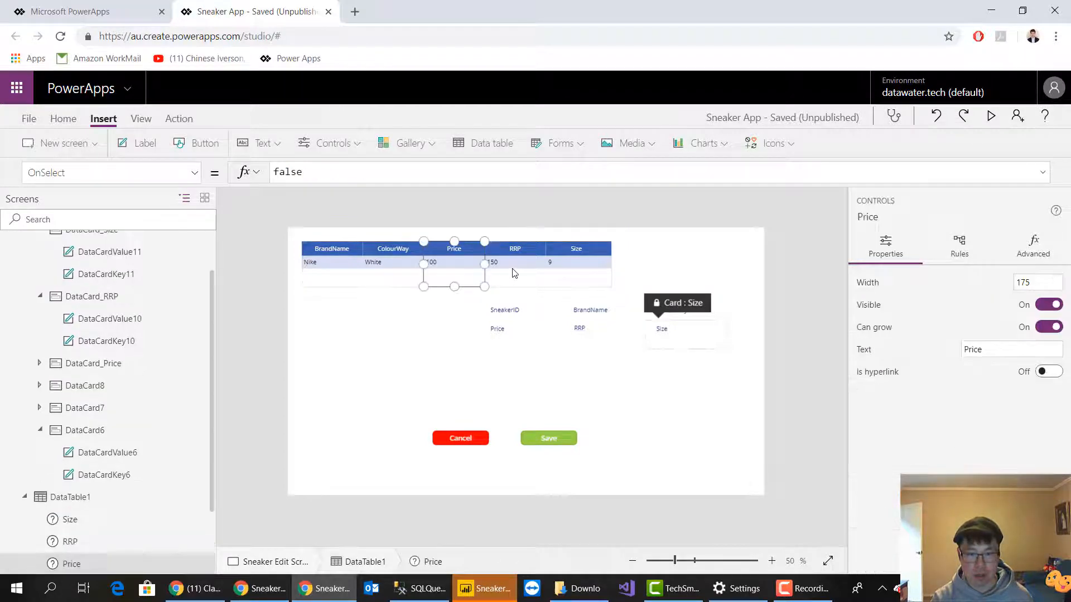
{"action": "left_click", "coordinate": [560, 342]}
{"action": "left_click", "coordinate": [577, 363]}
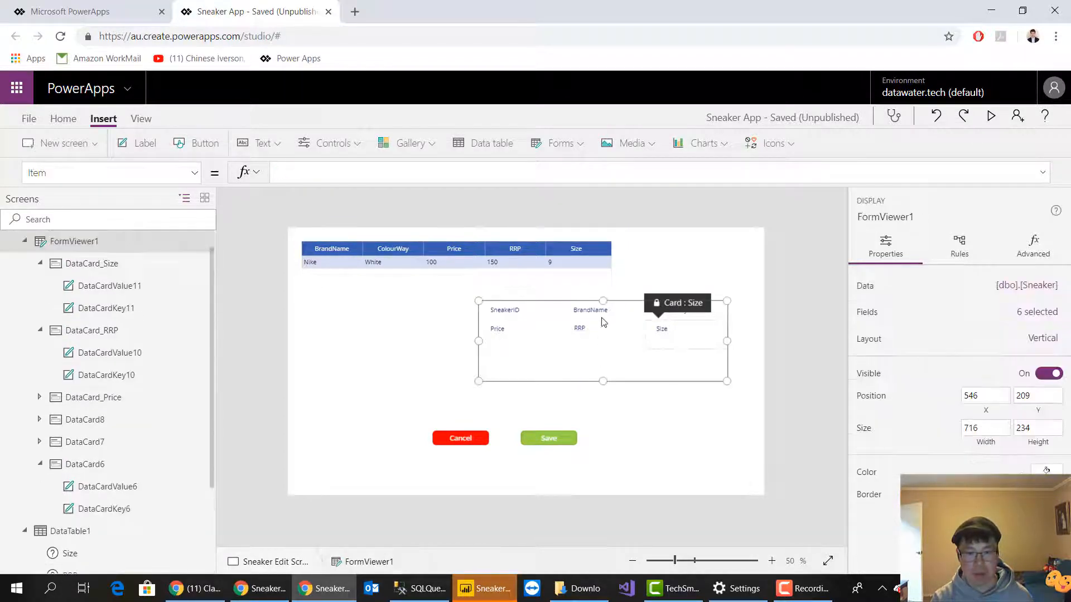
{"action": "left_click", "coordinate": [596, 264]}
{"action": "left_click", "coordinate": [510, 282]}
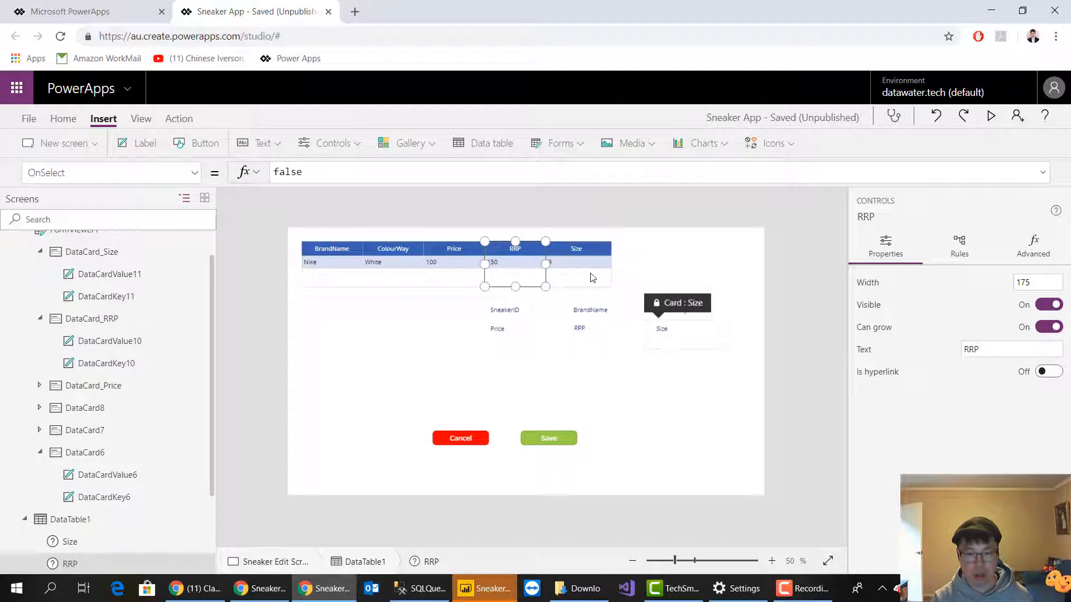
{"action": "left_click", "coordinate": [644, 270]}
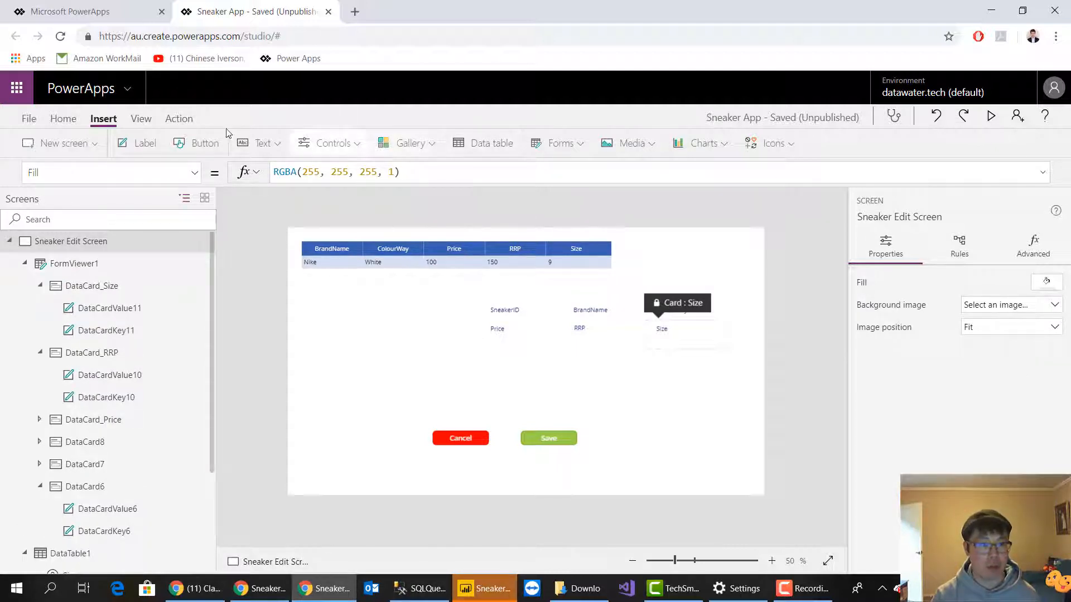
{"action": "left_click", "coordinate": [416, 144]}
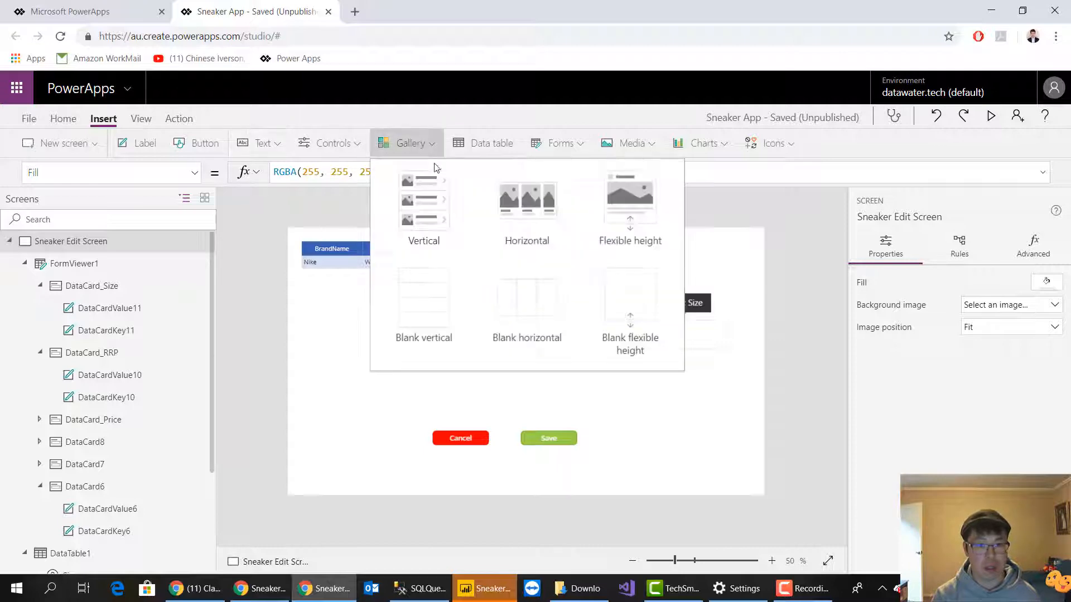
{"action": "left_click", "coordinate": [428, 228]}
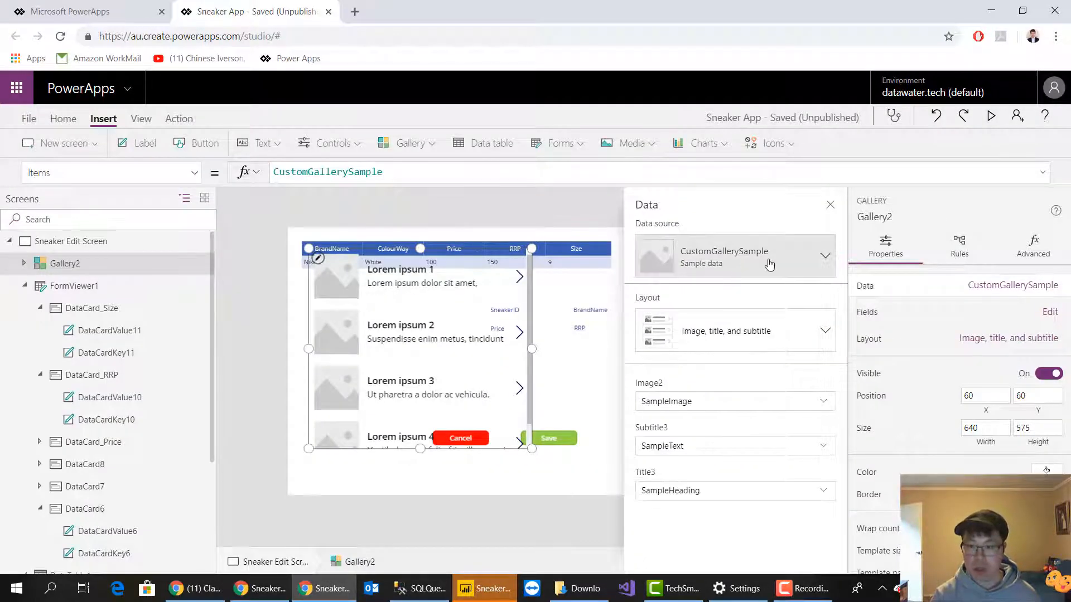
{"action": "left_click", "coordinate": [769, 263]}
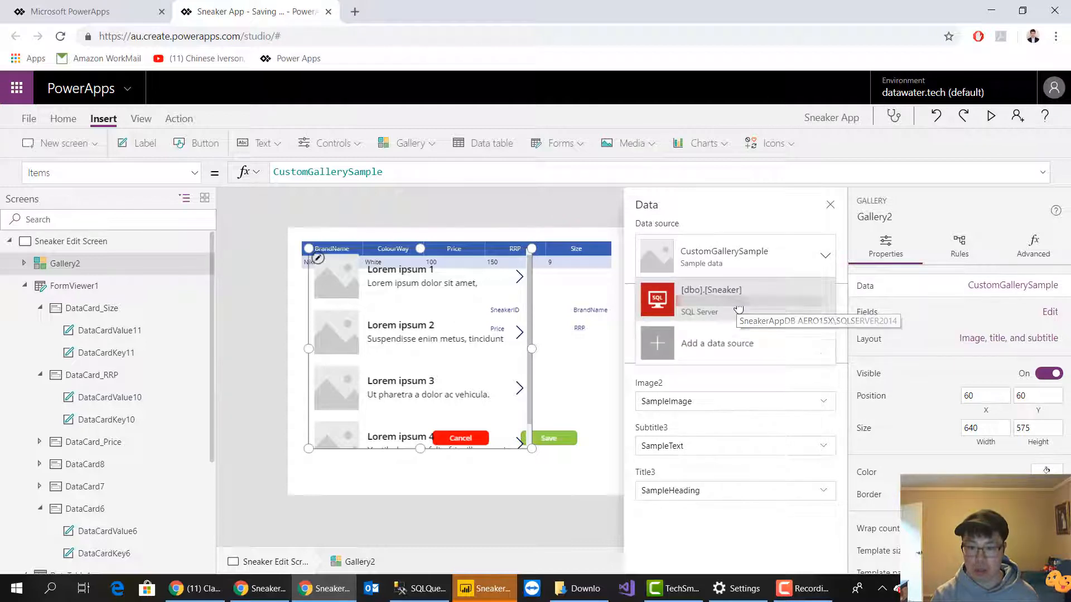
{"action": "left_click", "coordinate": [759, 292]}
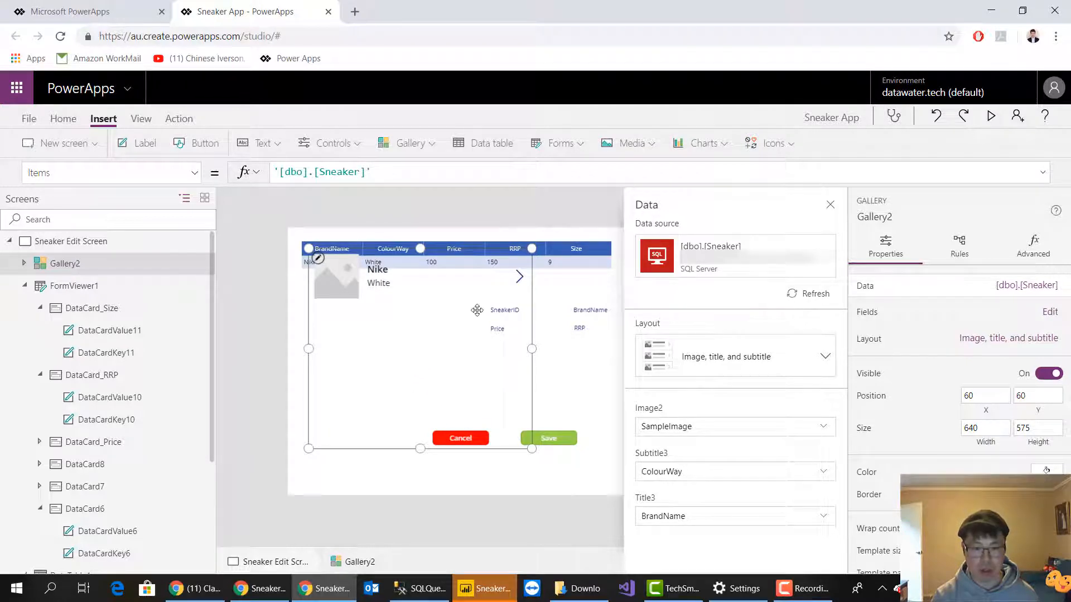
{"action": "left_click", "coordinate": [830, 205]}
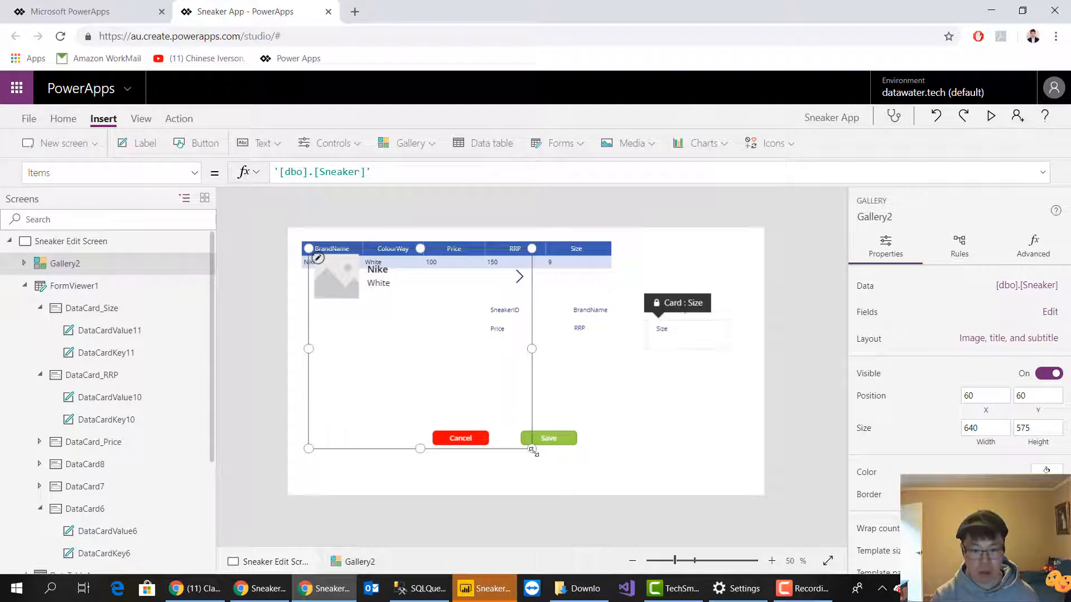
{"action": "left_click", "coordinate": [796, 387]}
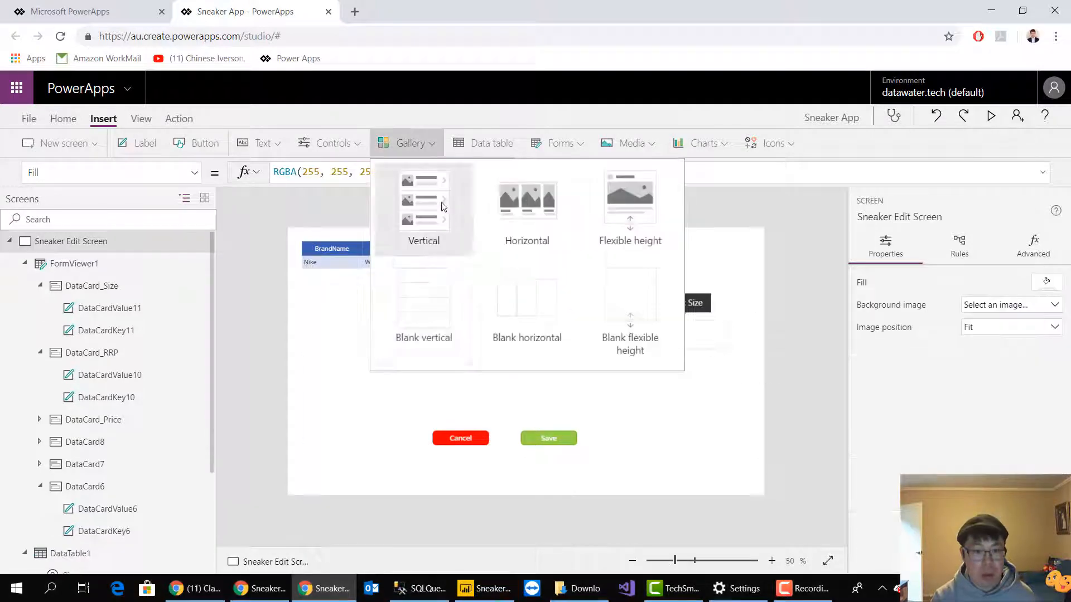
Insert a vertical gallery connected to [dbo].[Sneaker] and give it the Title and subtitle layout
{"action": "left_click", "coordinate": [423, 234]}
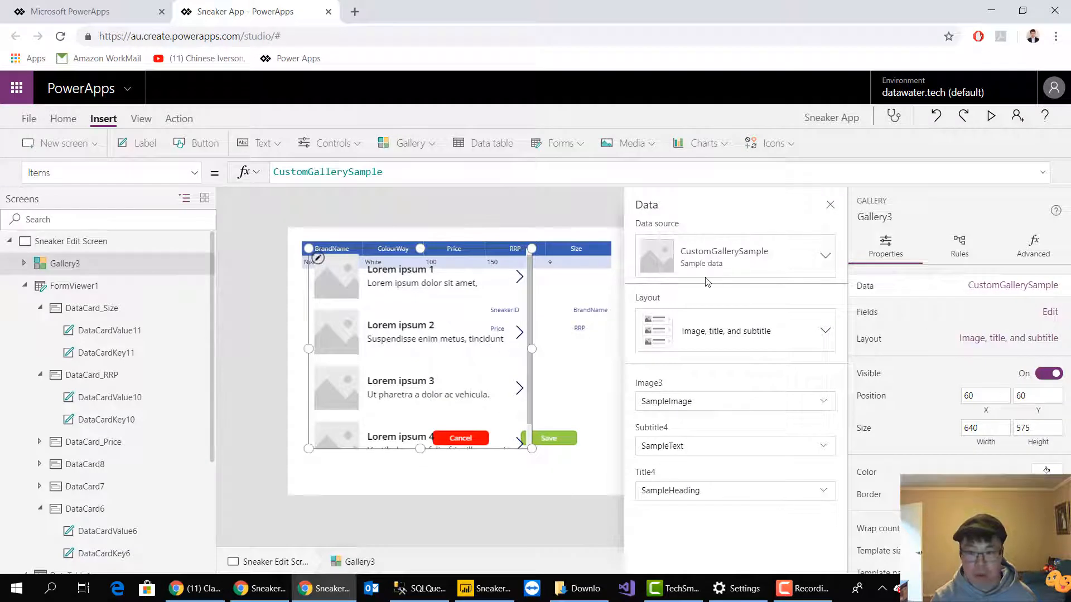
{"action": "left_click", "coordinate": [803, 251]}
{"action": "left_click", "coordinate": [753, 300]}
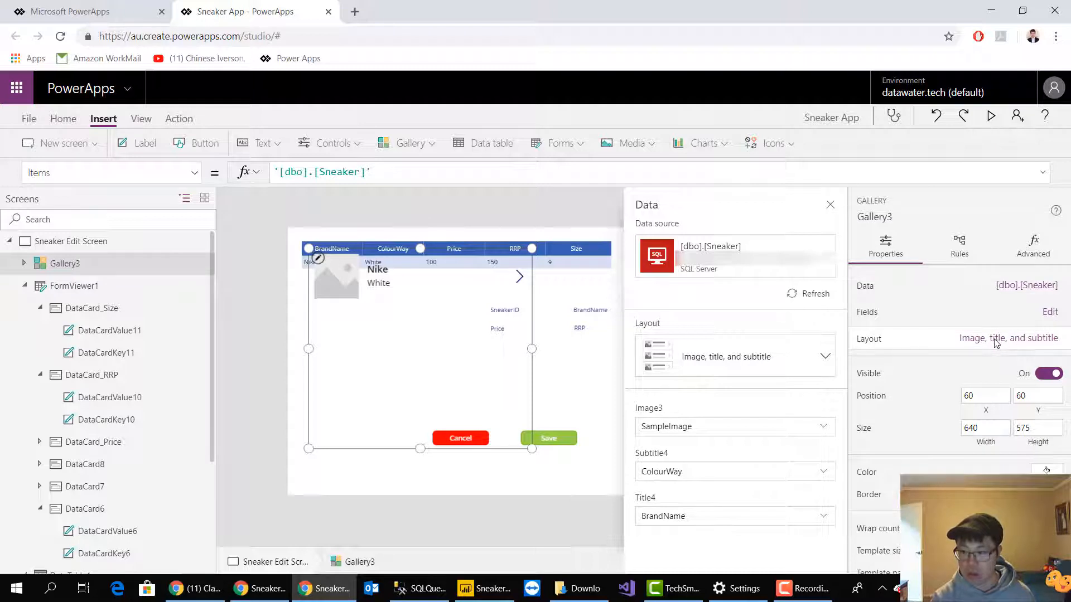
{"action": "left_click", "coordinate": [781, 371]}
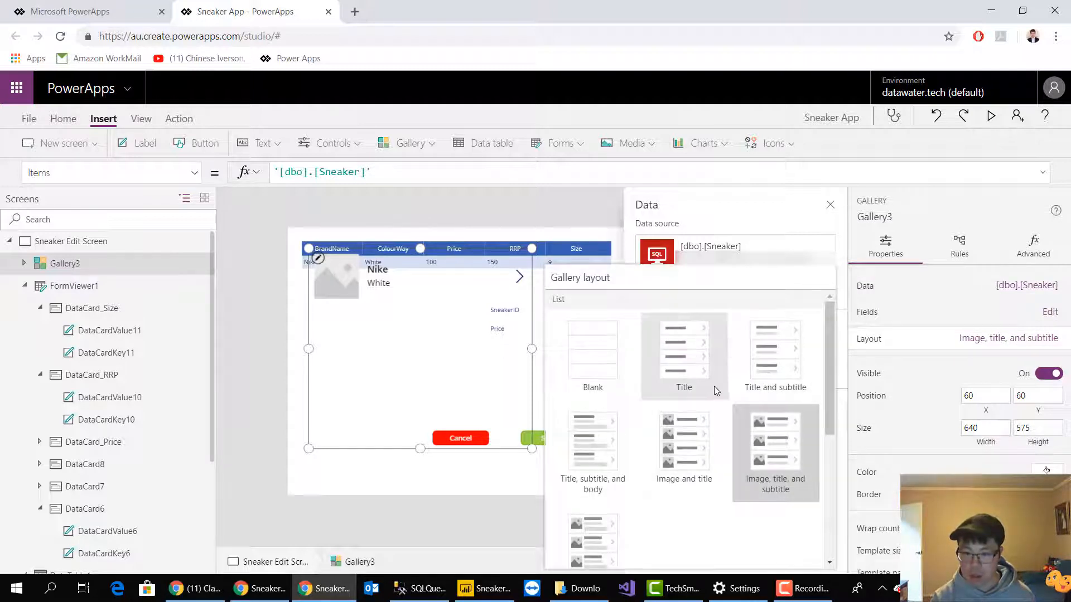
{"action": "left_click", "coordinate": [772, 375]}
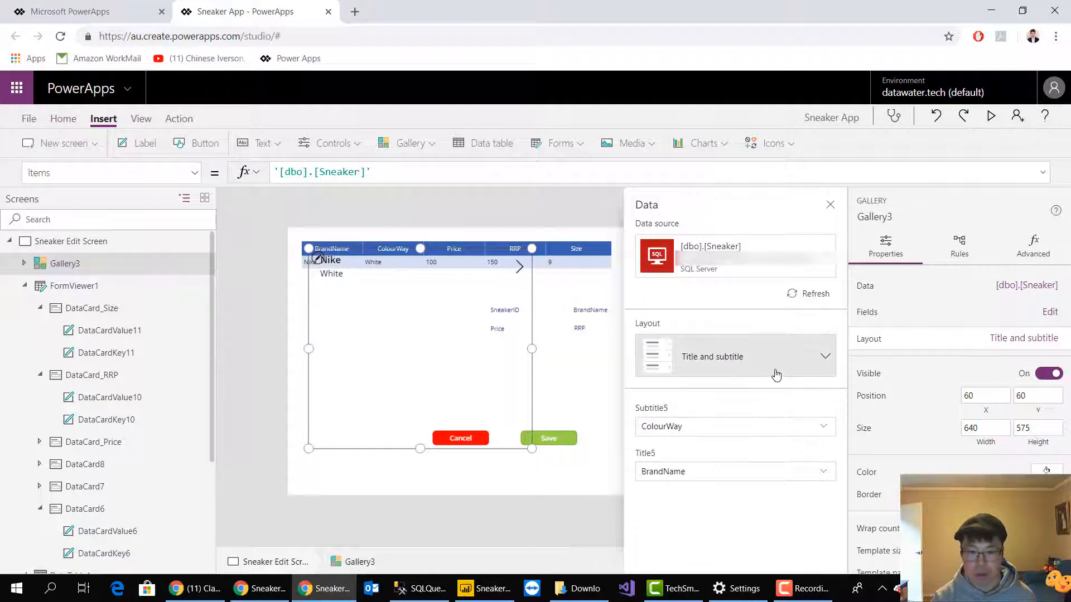
{"action": "left_click", "coordinate": [830, 204]}
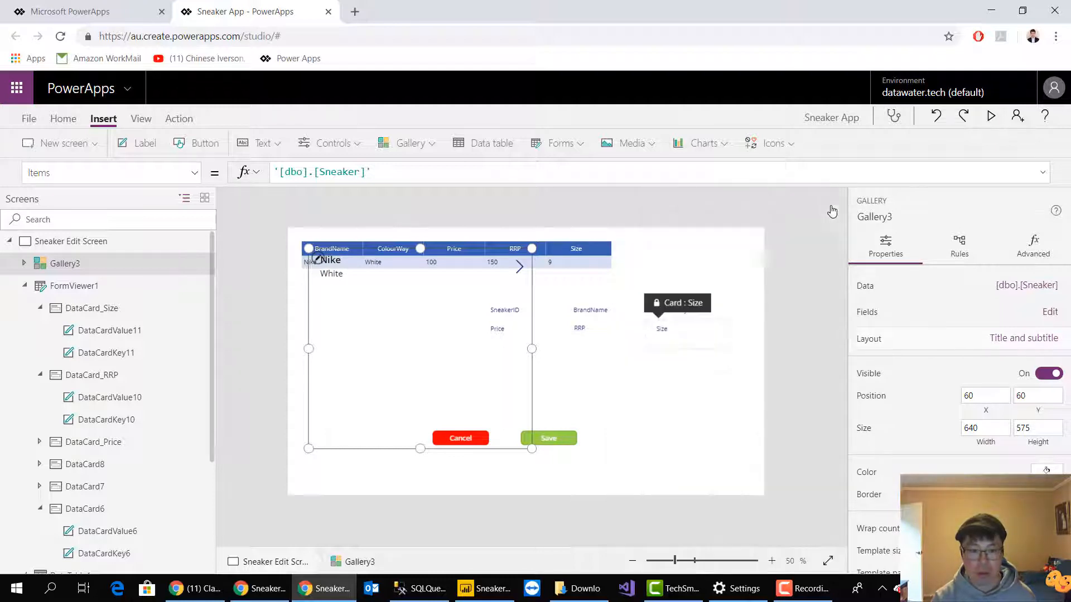
{"action": "left_click", "coordinate": [615, 342]}
{"action": "left_click", "coordinate": [580, 254]}
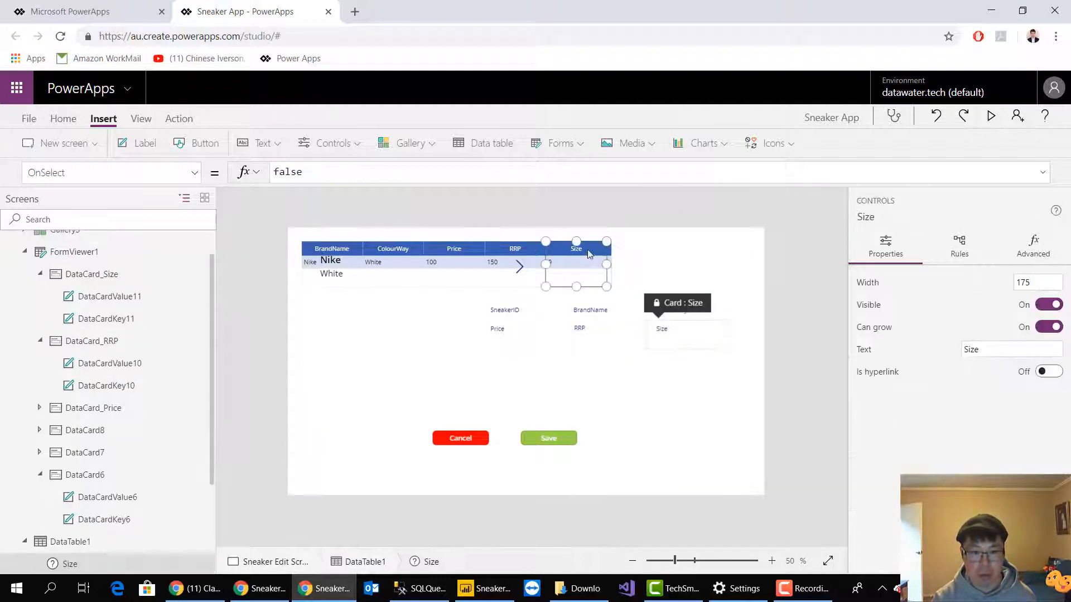
{"action": "left_click", "coordinate": [498, 251]}
{"action": "left_click", "coordinate": [306, 247]}
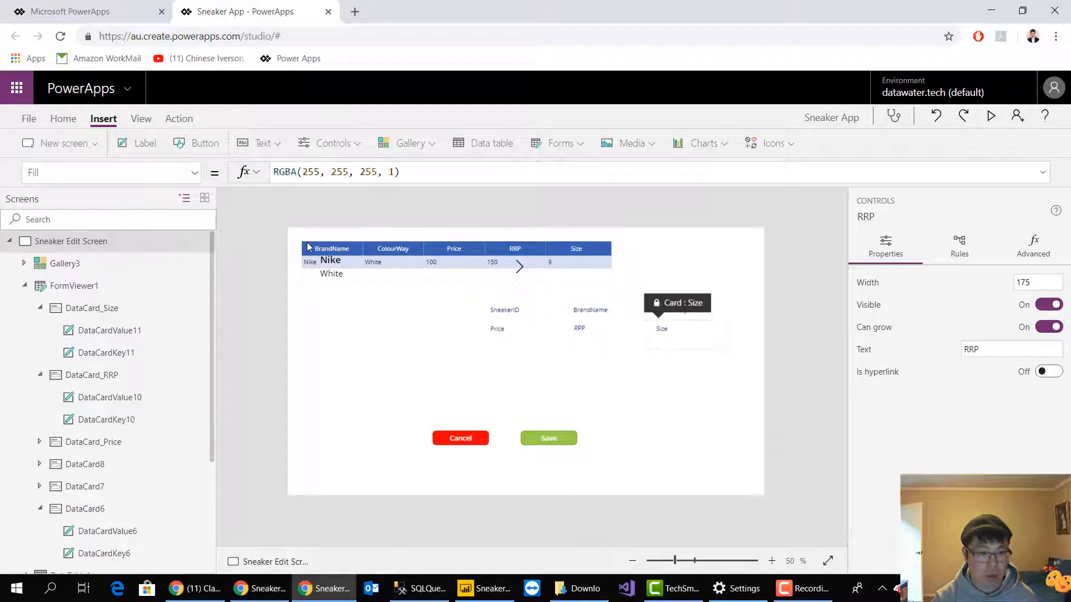
{"action": "left_click", "coordinate": [311, 254]}
{"action": "left_click", "coordinate": [422, 283]}
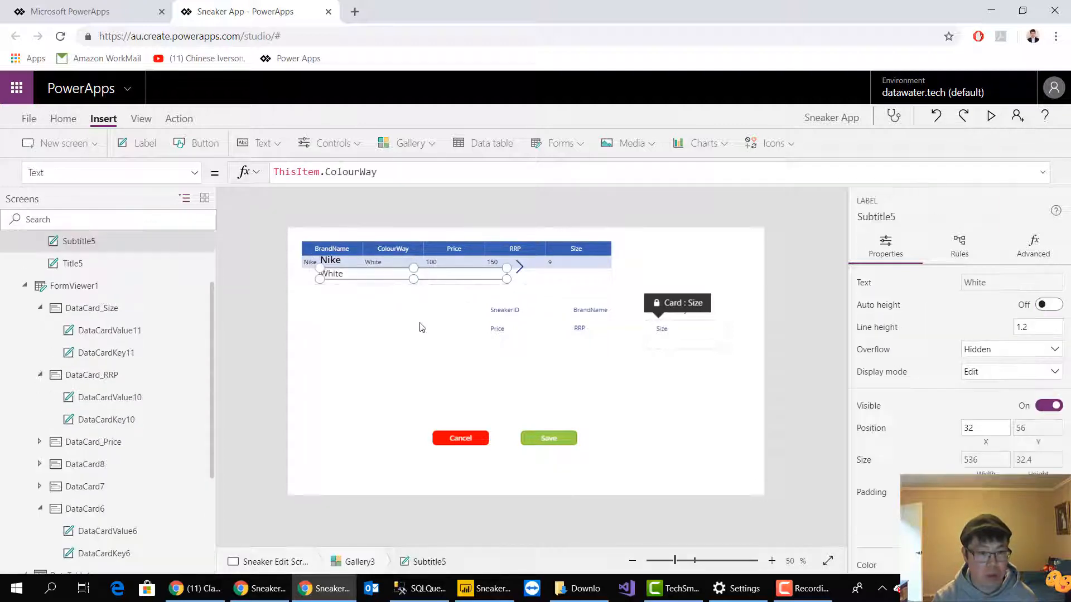
Rename the new Sneaker gallery as Gallery_Sneakers
{"action": "left_click", "coordinate": [416, 350]}
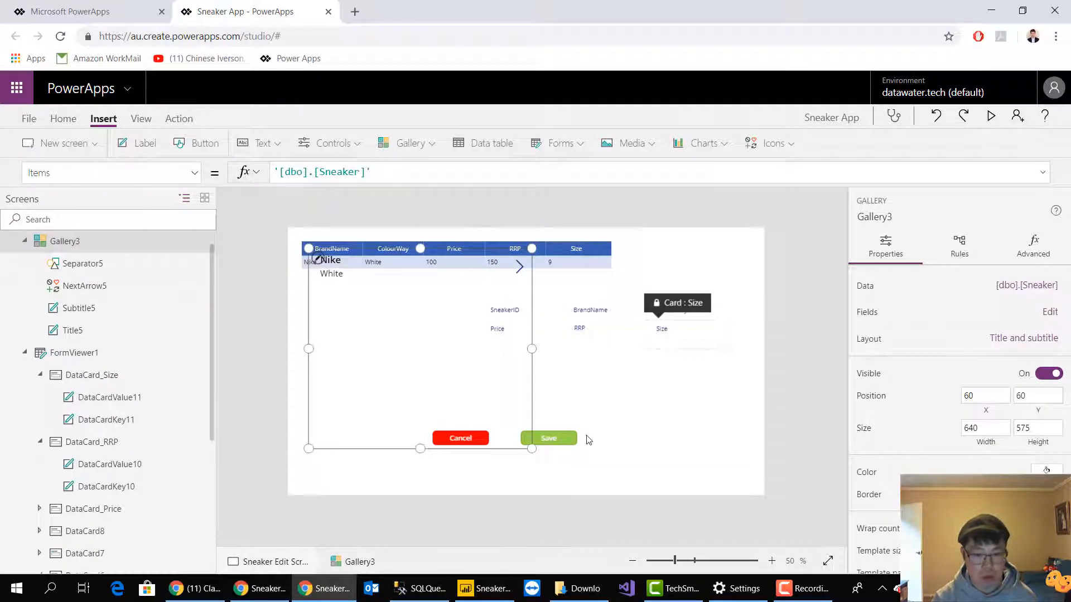
{"action": "left_click", "coordinate": [627, 370]}
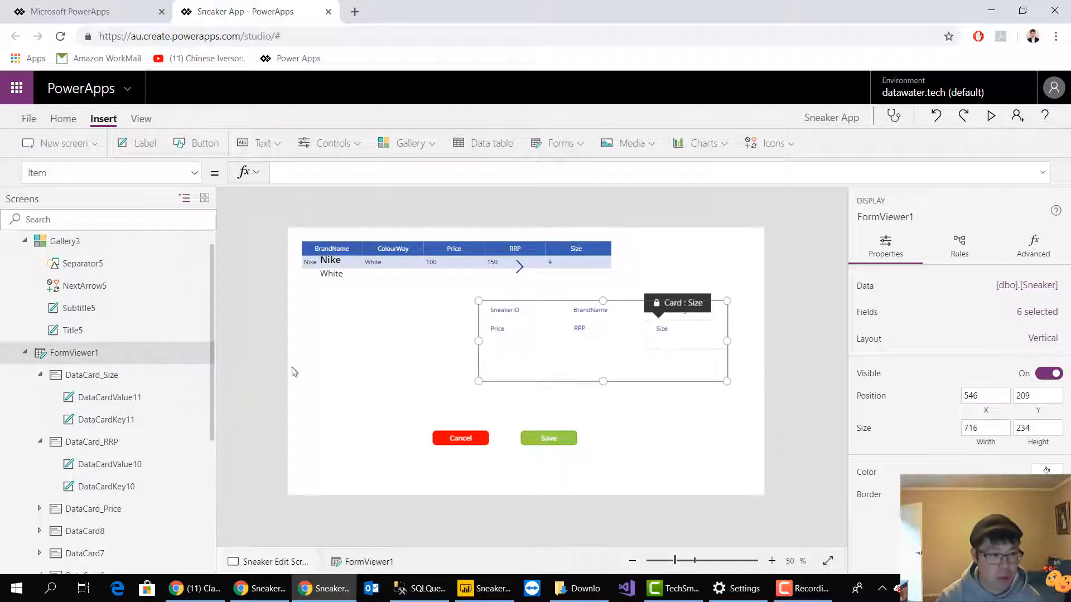
{"action": "scroll", "coordinate": [118, 393], "scroll_direction": "up", "scroll_amount": 1}
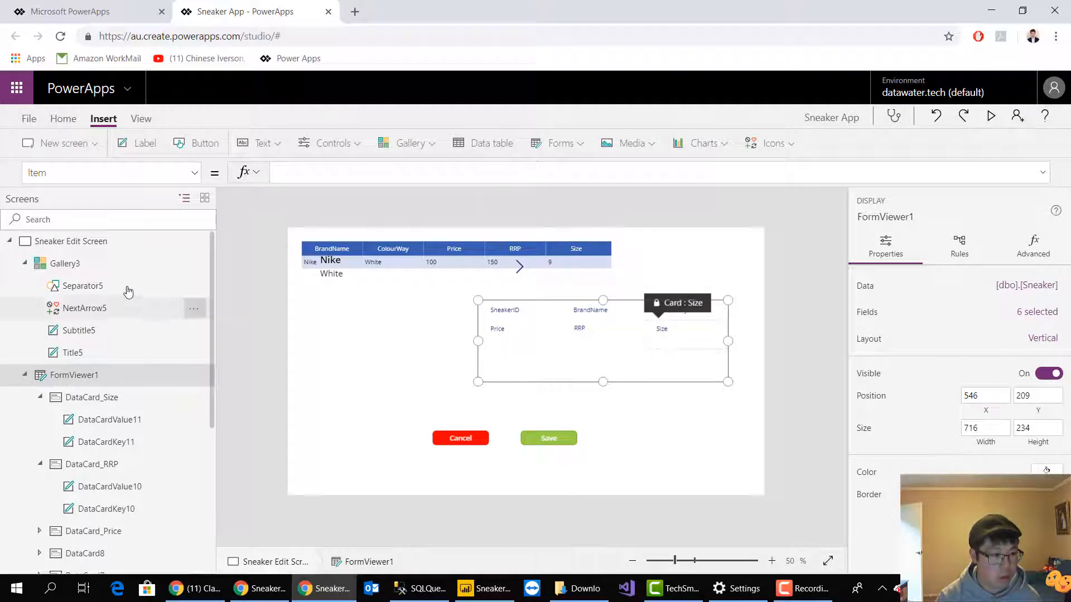
{"action": "left_click", "coordinate": [193, 264]}
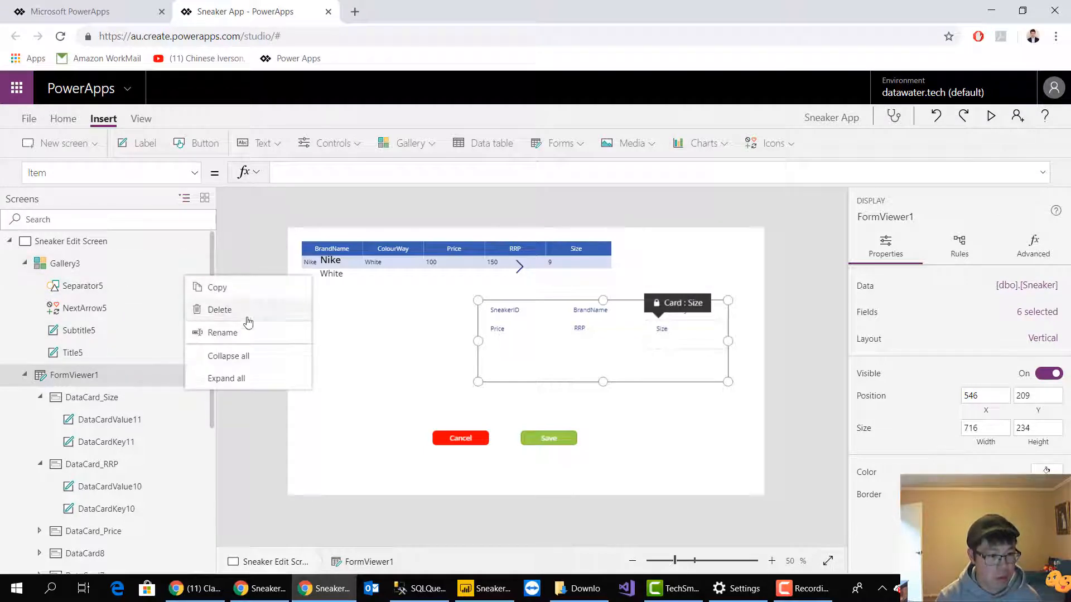
{"action": "left_click", "coordinate": [222, 332]}
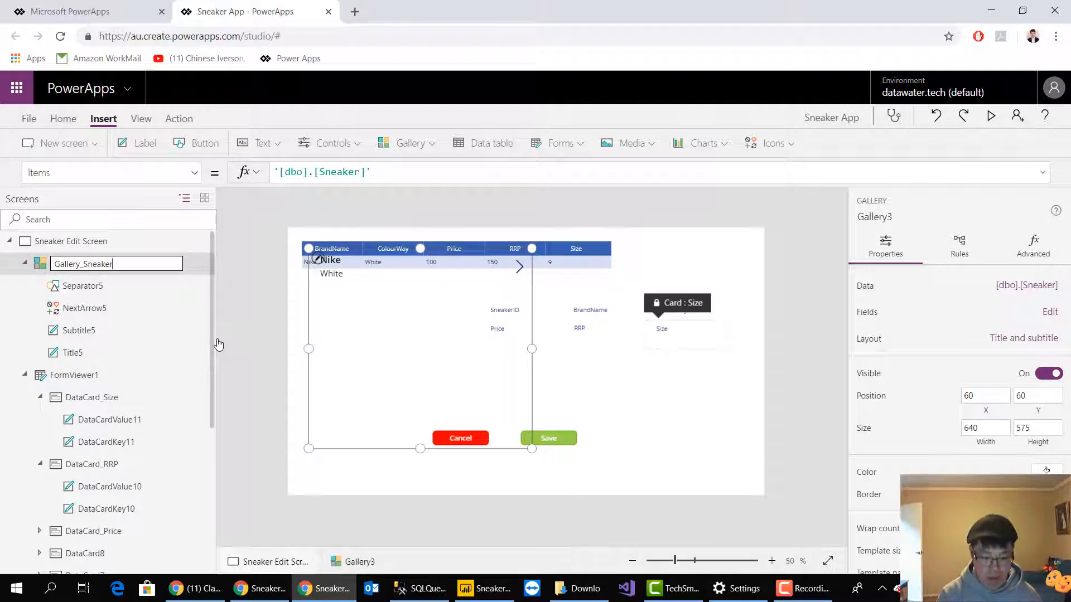
{"action": "key", "text": "Return"}
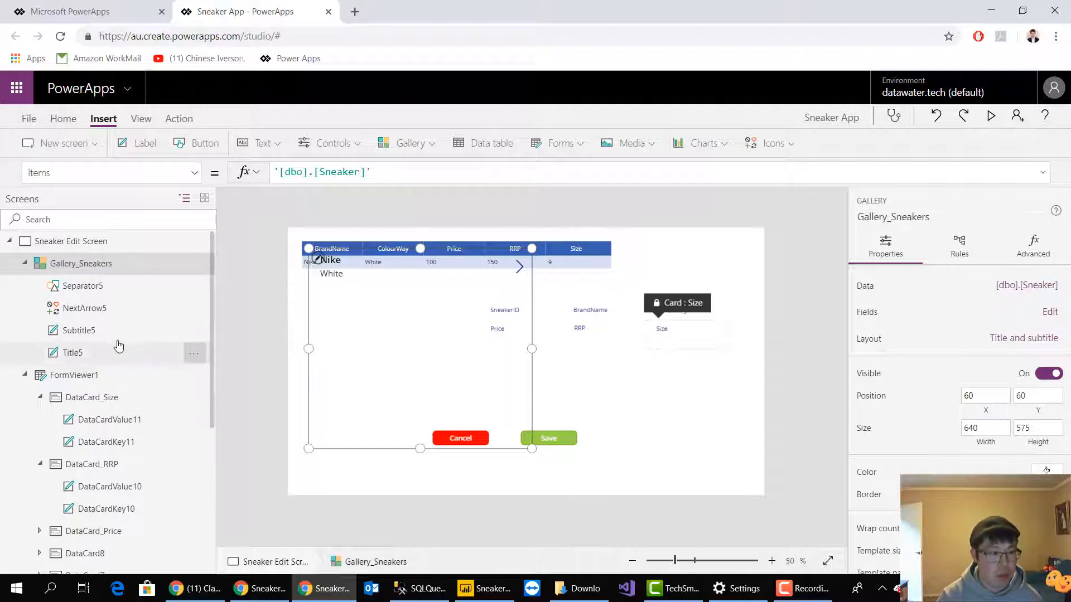
Set the Width property of Gallery_Sneakers to 300
{"action": "left_click", "coordinate": [190, 172]}
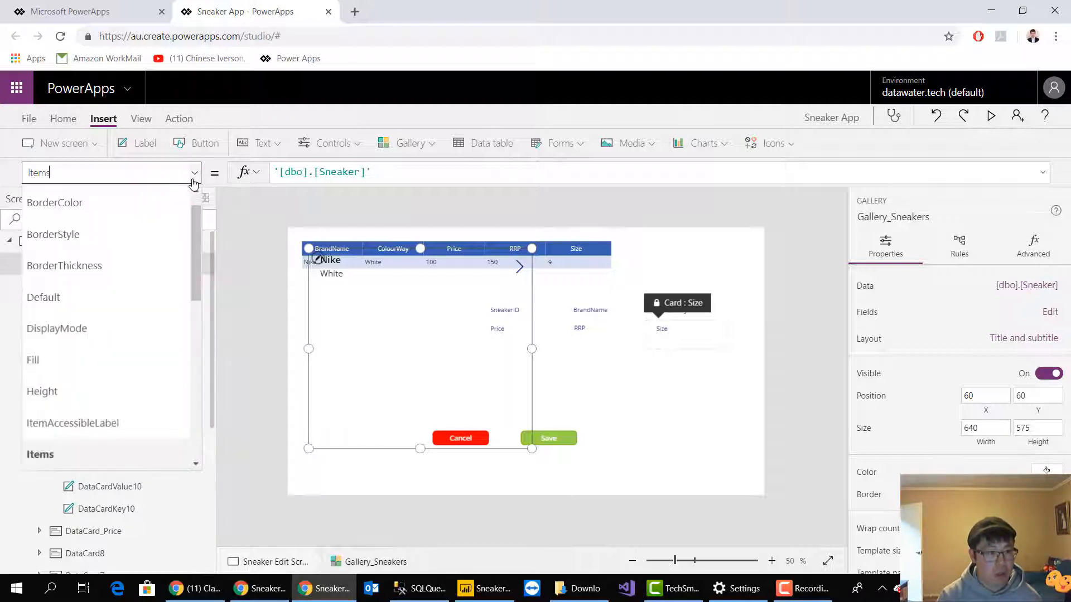
{"action": "left_click_drag", "start_coordinate": [139, 174], "coordinate": [28, 177]}
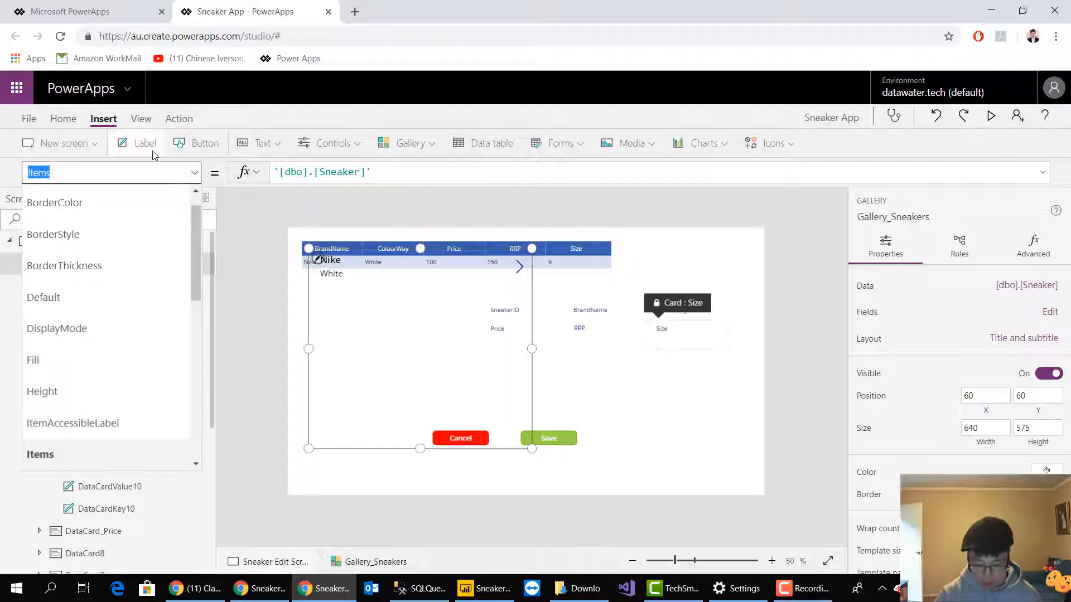
{"action": "type", "text": "Wid"}
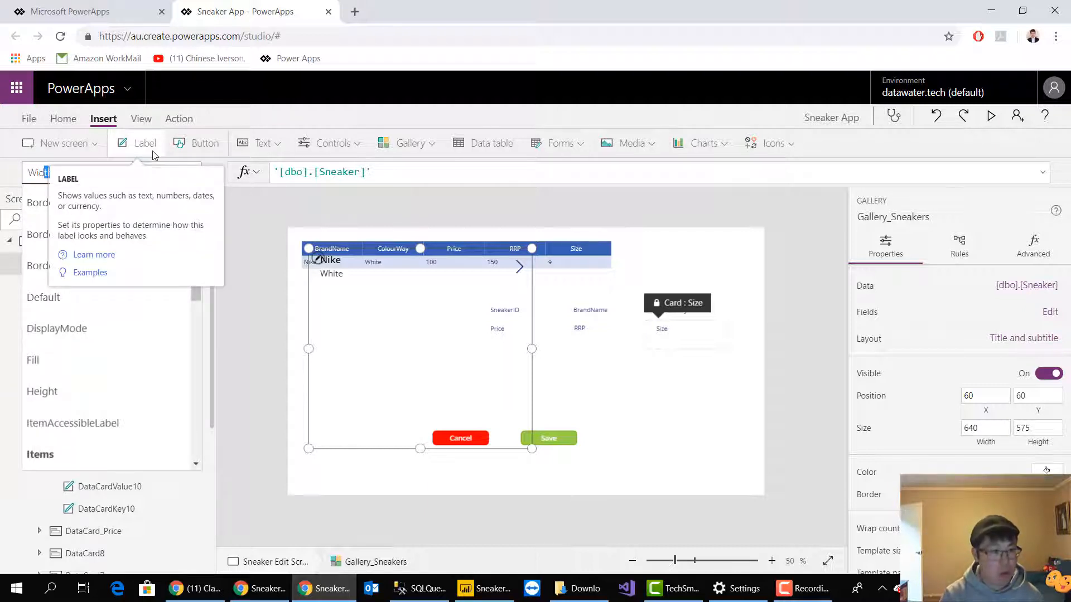
{"action": "type", "text": "th"}
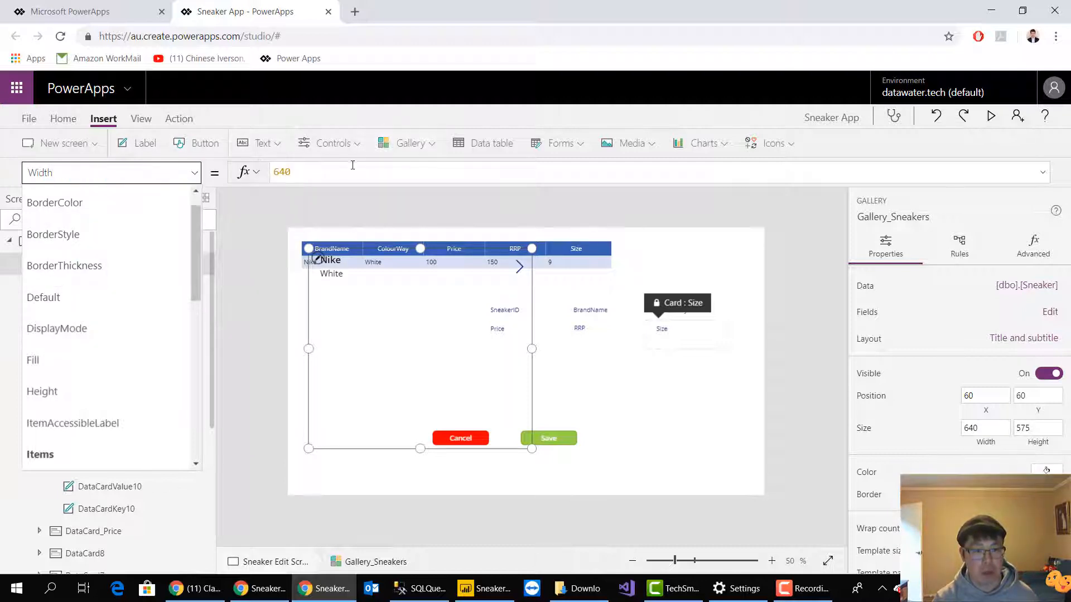
{"action": "left_click_drag", "start_coordinate": [257, 168], "coordinate": [241, 174]}
{"action": "type", "text": "300"}
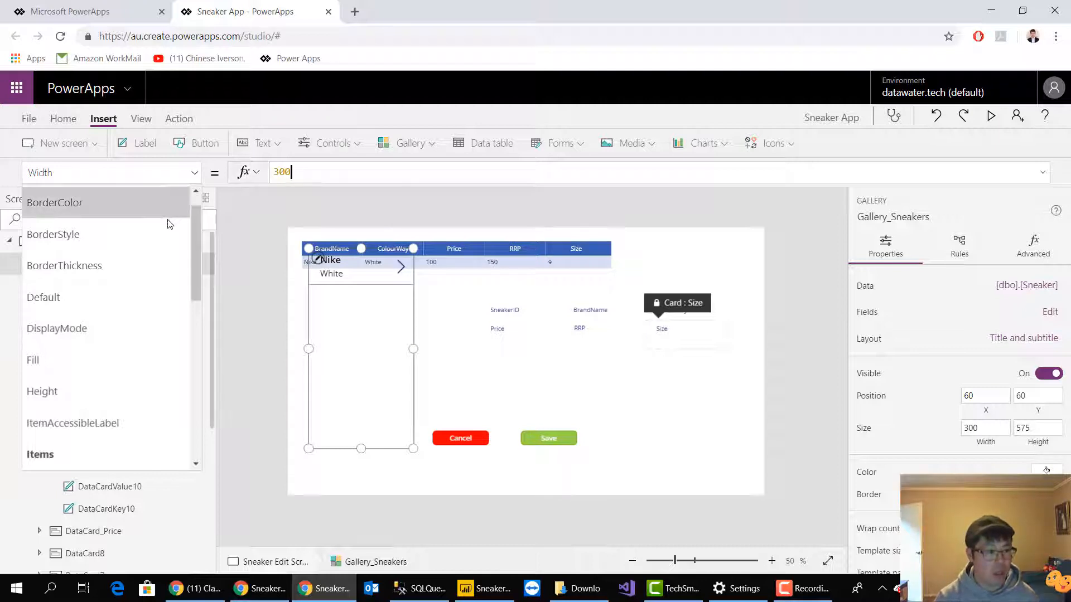
Set the Height property of Gallery_Sneakers to 250
{"action": "left_click", "coordinate": [115, 172]}
{"action": "type", "text": "Height"}
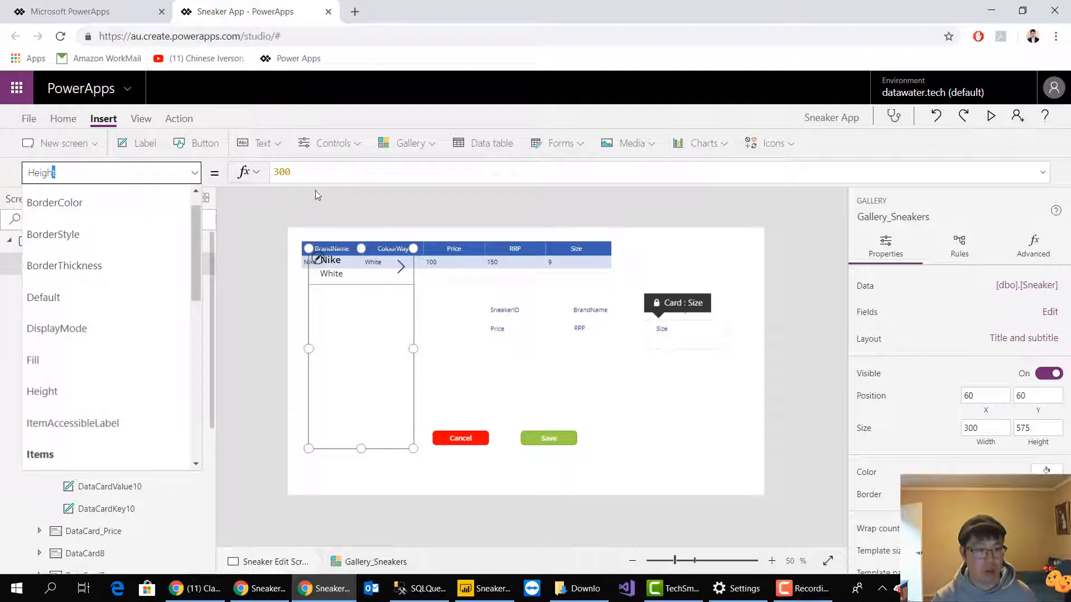
{"action": "left_click", "coordinate": [336, 171]}
{"action": "key", "text": "BackSpace"}
{"action": "key", "text": "BackSpace"}
{"action": "key", "text": "BackSpace"}
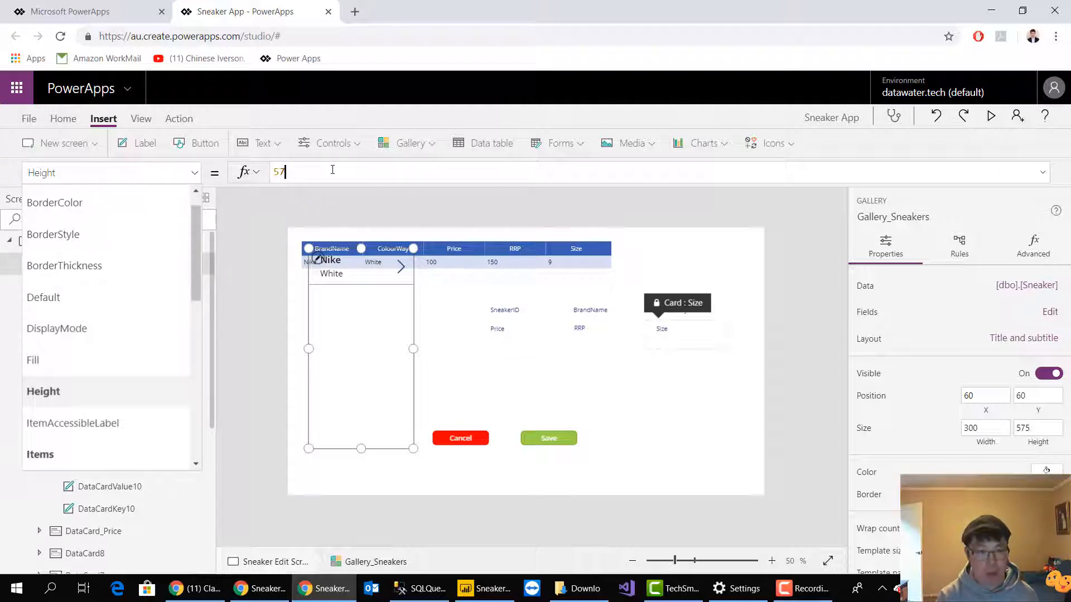
{"action": "type", "text": "250"}
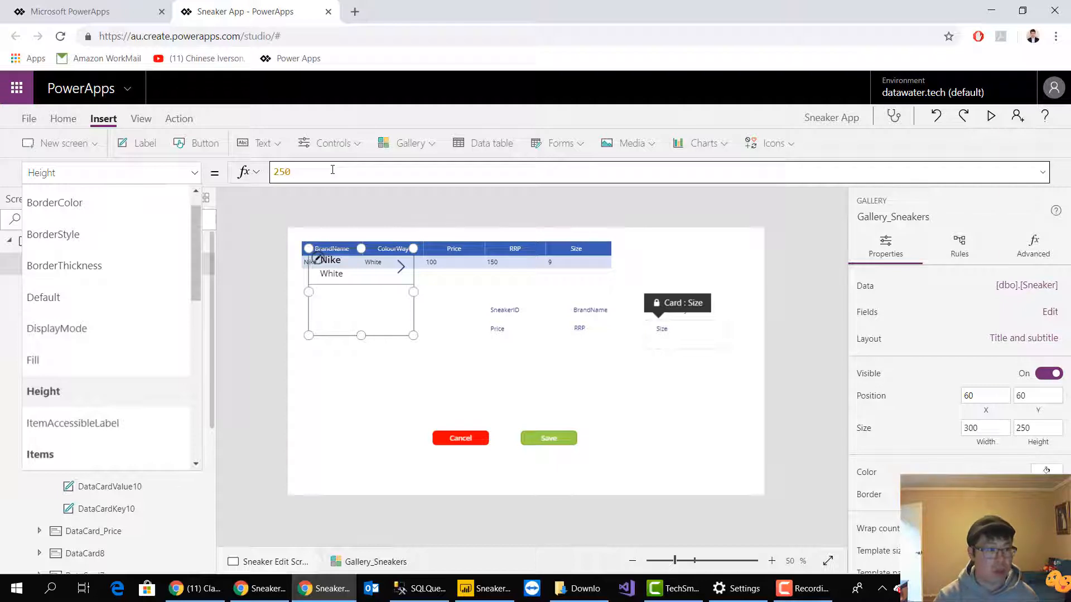
Move Gallery_Sneakers below the data table to about X 74, Y 201 and set its height to 500
{"action": "left_click", "coordinate": [395, 344]}
{"action": "left_click", "coordinate": [365, 308]}
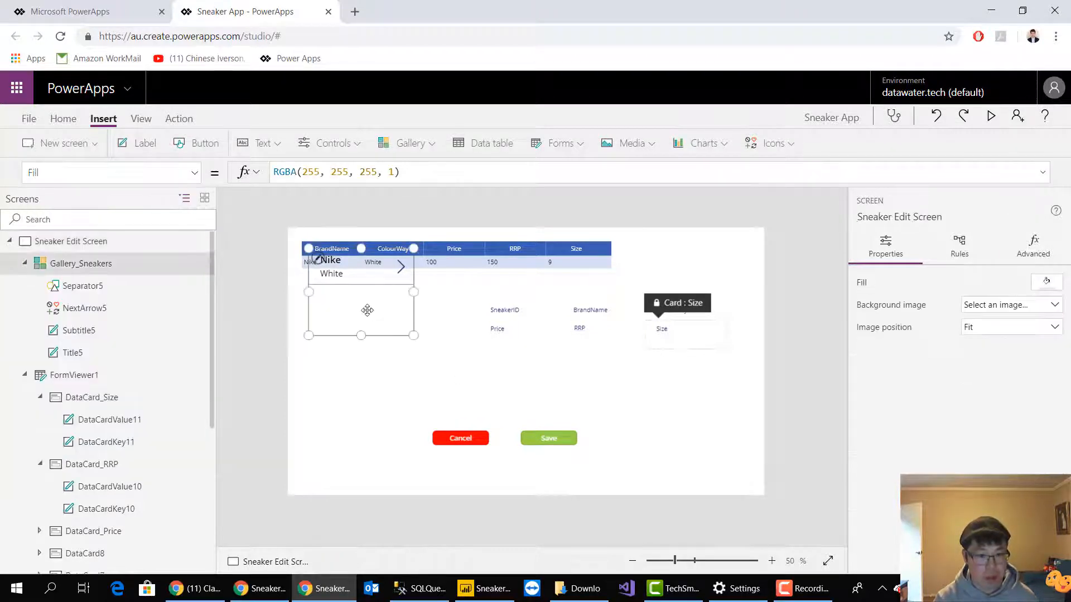
{"action": "left_click_drag", "start_coordinate": [366, 308], "coordinate": [372, 356]}
{"action": "left_click", "coordinate": [312, 173]}
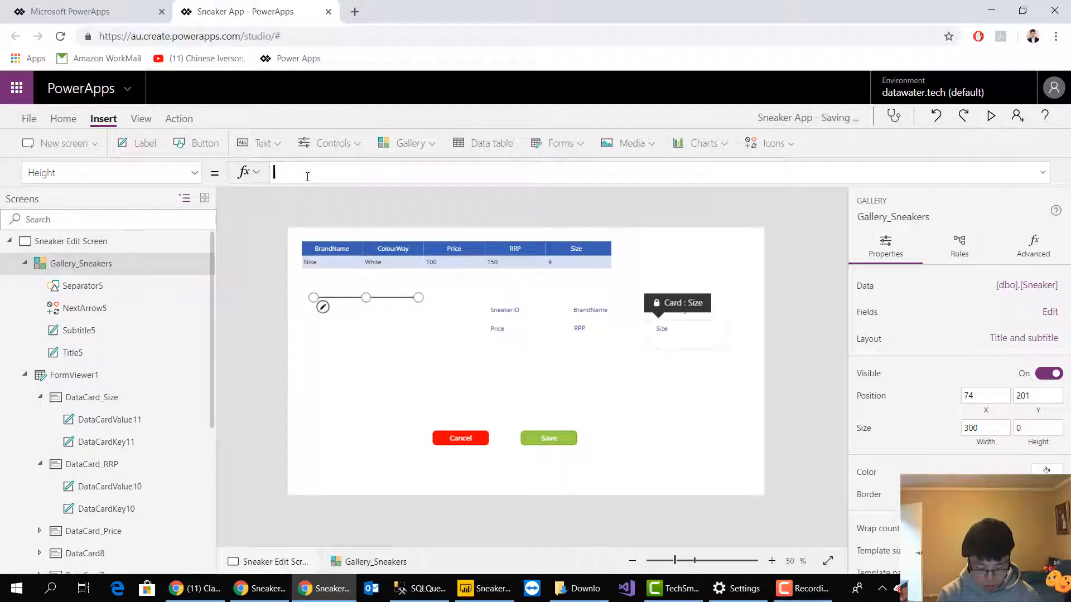
{"action": "type", "text": "500"}
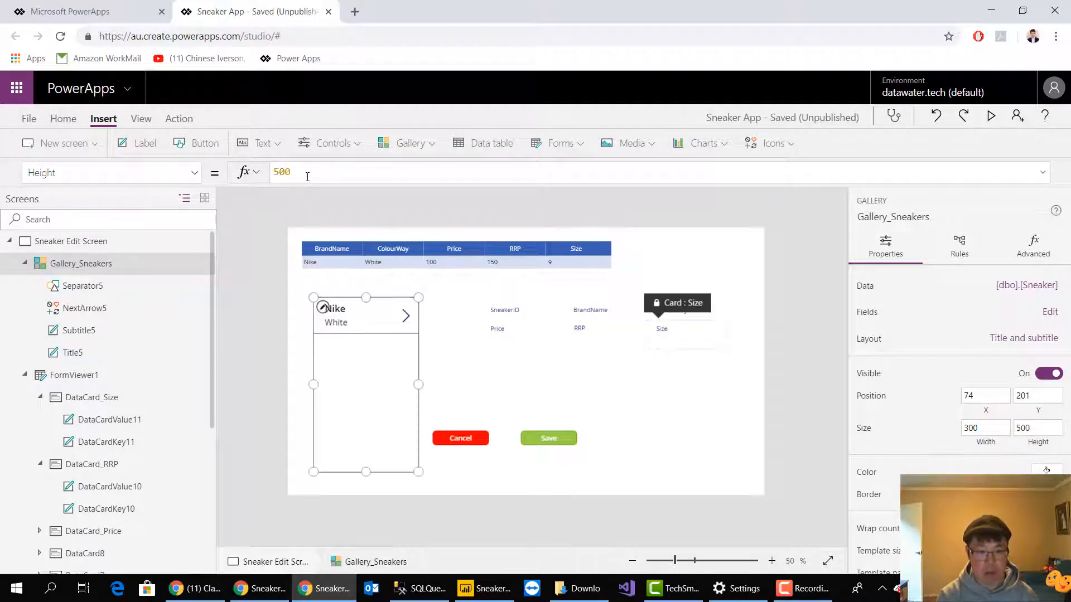
{"action": "left_click", "coordinate": [722, 393]}
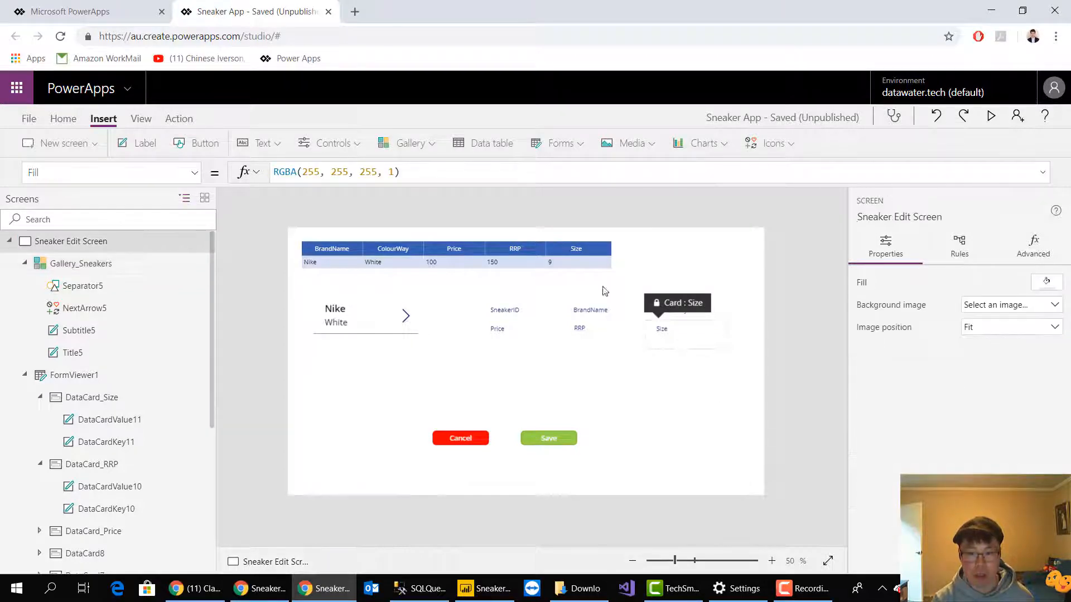
{"action": "left_click", "coordinate": [601, 276]}
{"action": "left_click", "coordinate": [338, 263]}
{"action": "left_click", "coordinate": [381, 281]}
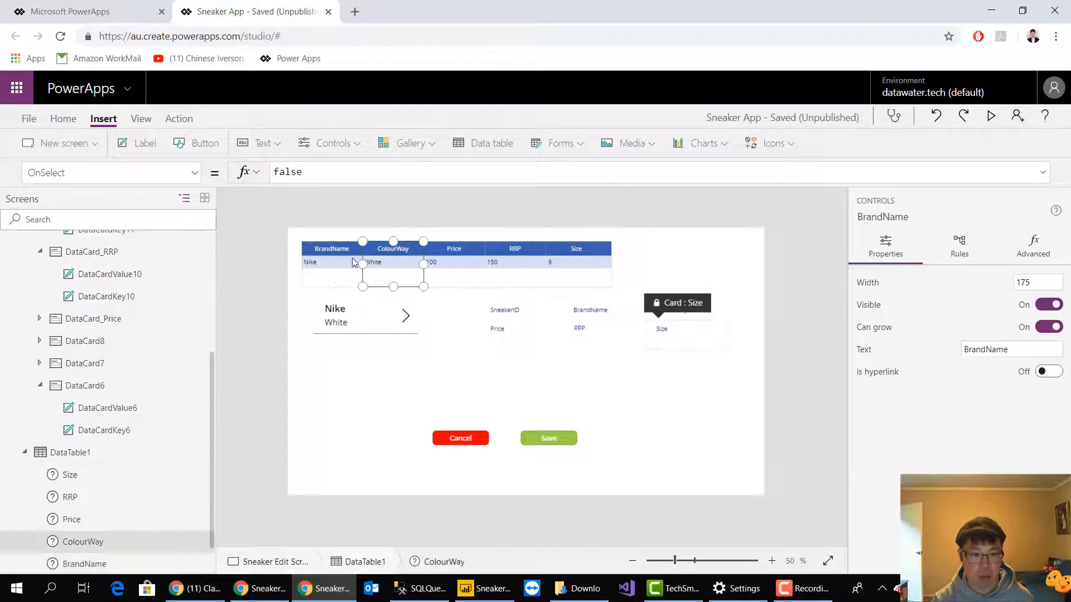
{"action": "left_click", "coordinate": [308, 246]}
{"action": "left_click", "coordinate": [457, 277]}
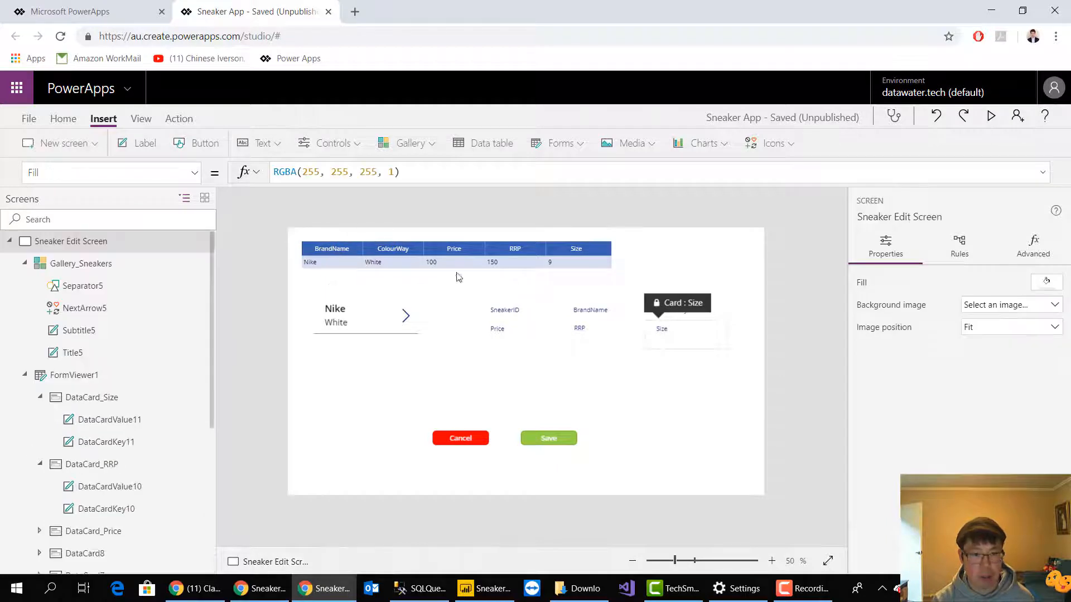
{"action": "left_click", "coordinate": [385, 365]}
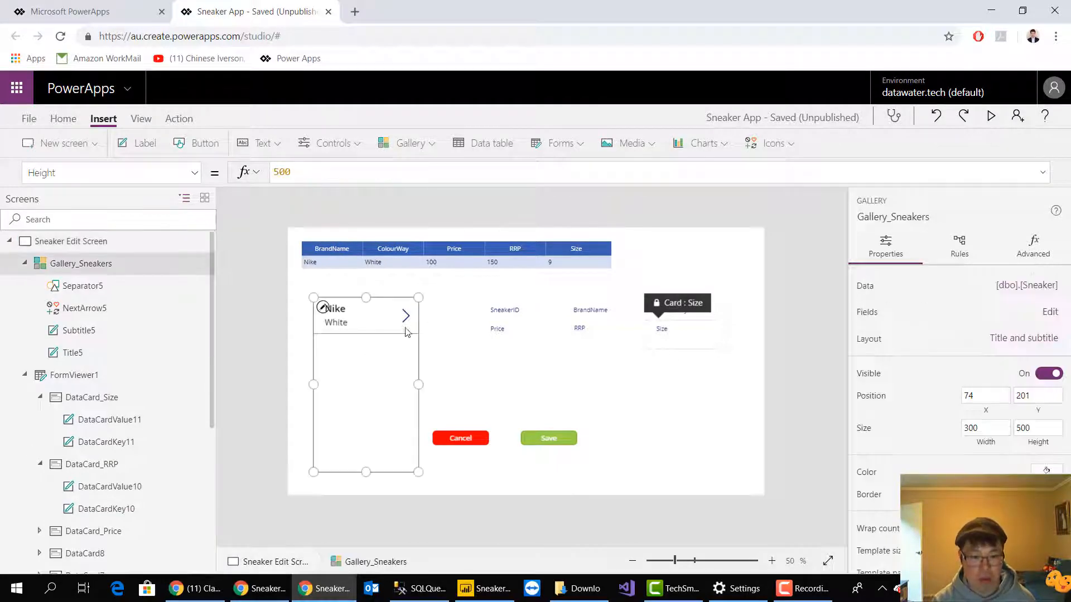
{"action": "left_click", "coordinate": [446, 343]}
Set the display form's Item property to Gallery_Sneakers.Selected
{"action": "left_click", "coordinate": [529, 351]}
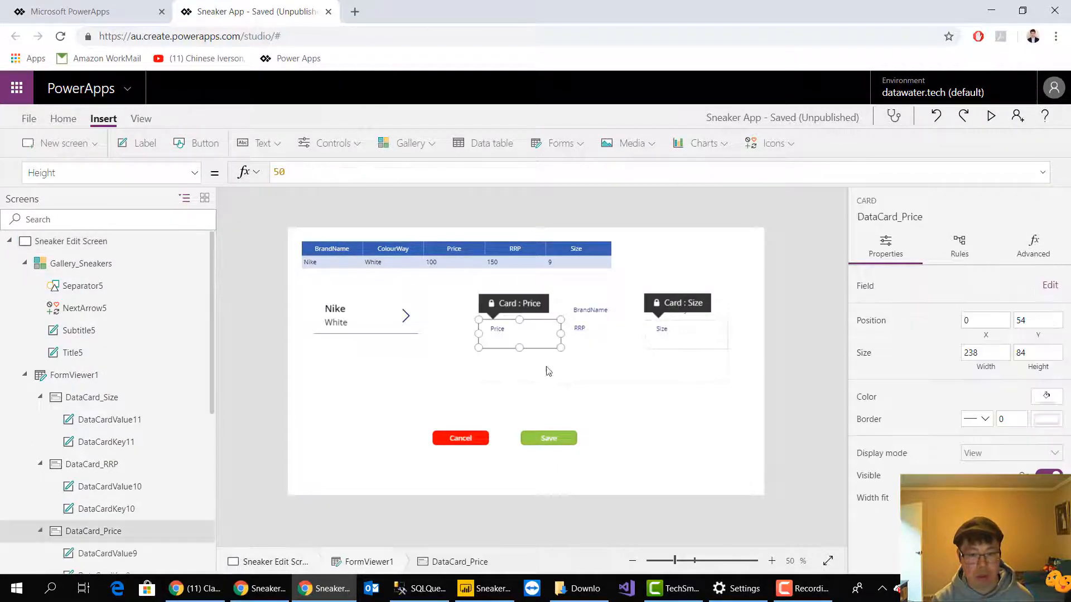
{"action": "left_click", "coordinate": [549, 371]}
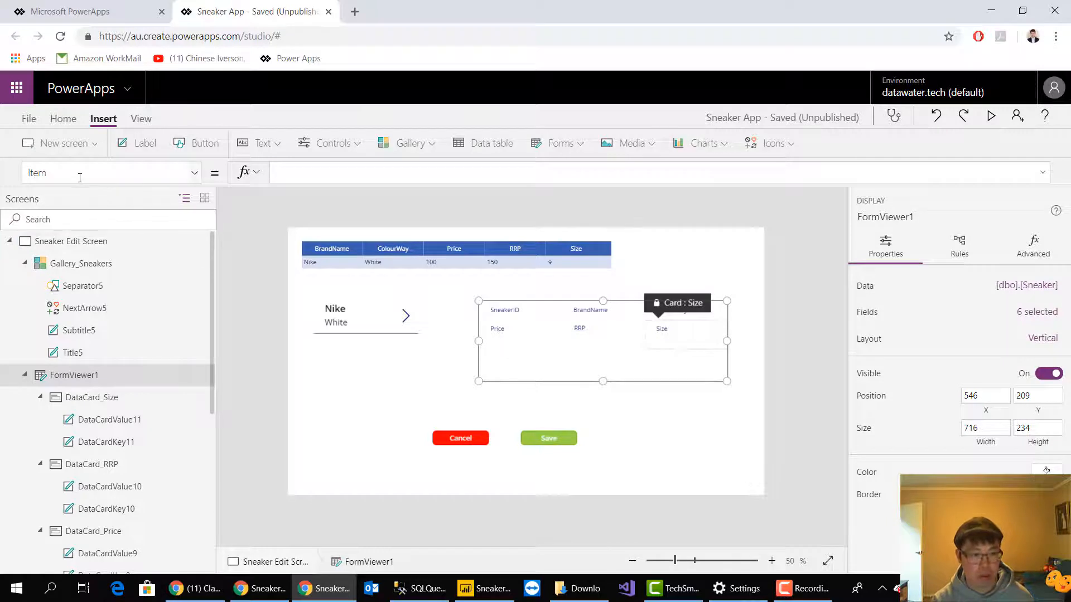
{"action": "left_click", "coordinate": [296, 176]}
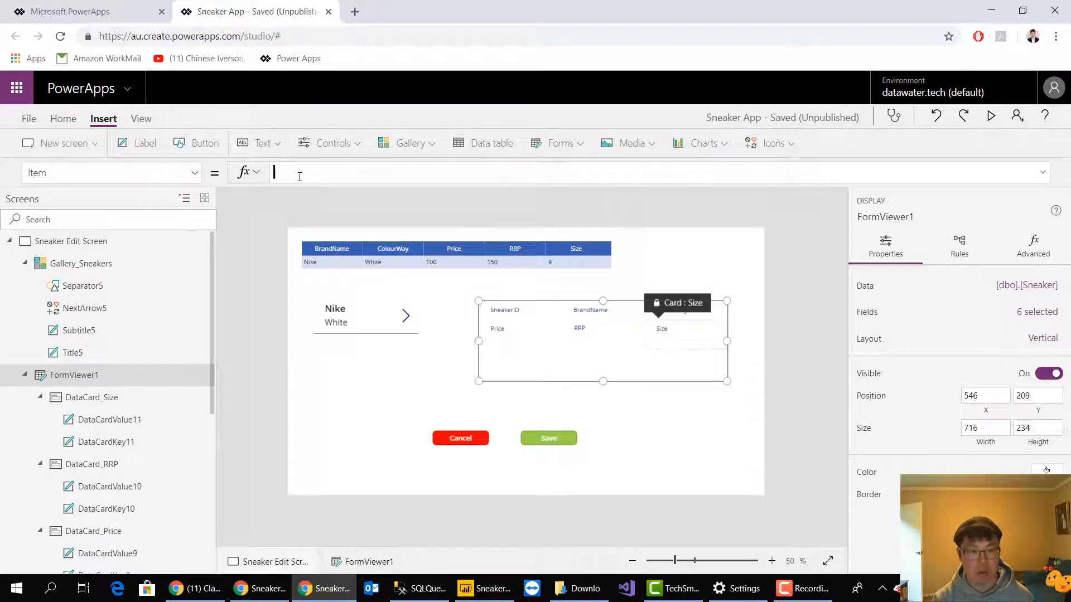
{"action": "left_click", "coordinate": [322, 167]}
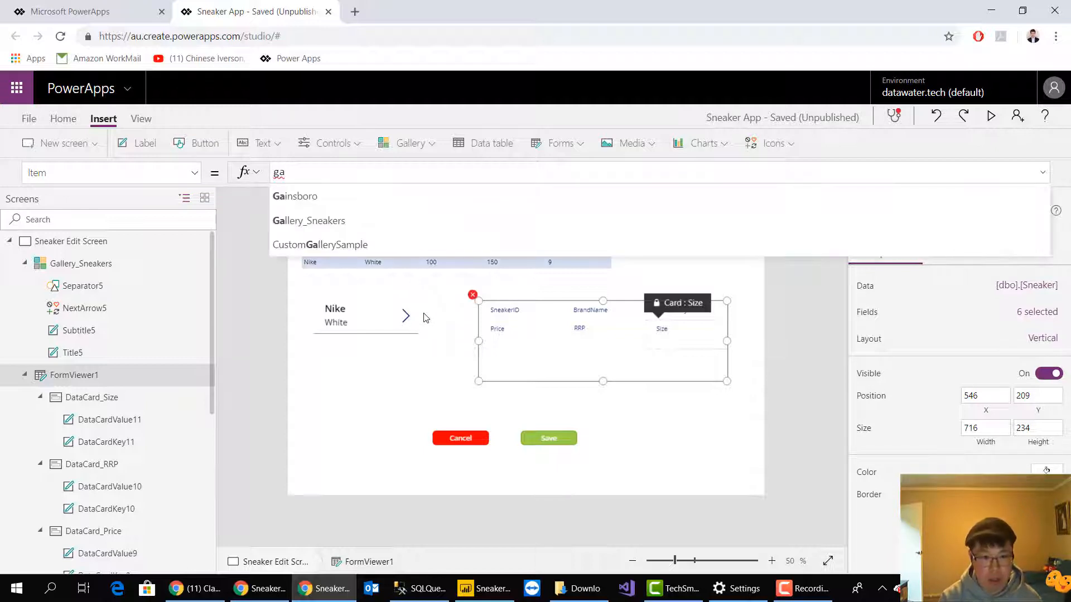
{"action": "left_click", "coordinate": [415, 226]}
{"action": "type", "text": ".se"}
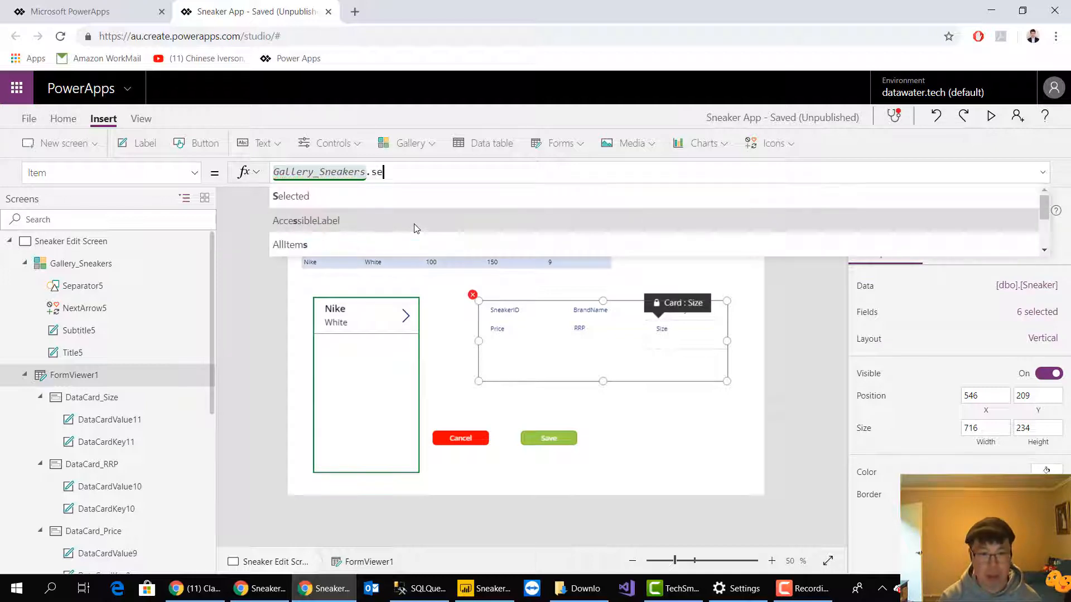
{"action": "type", "text": "lect"}
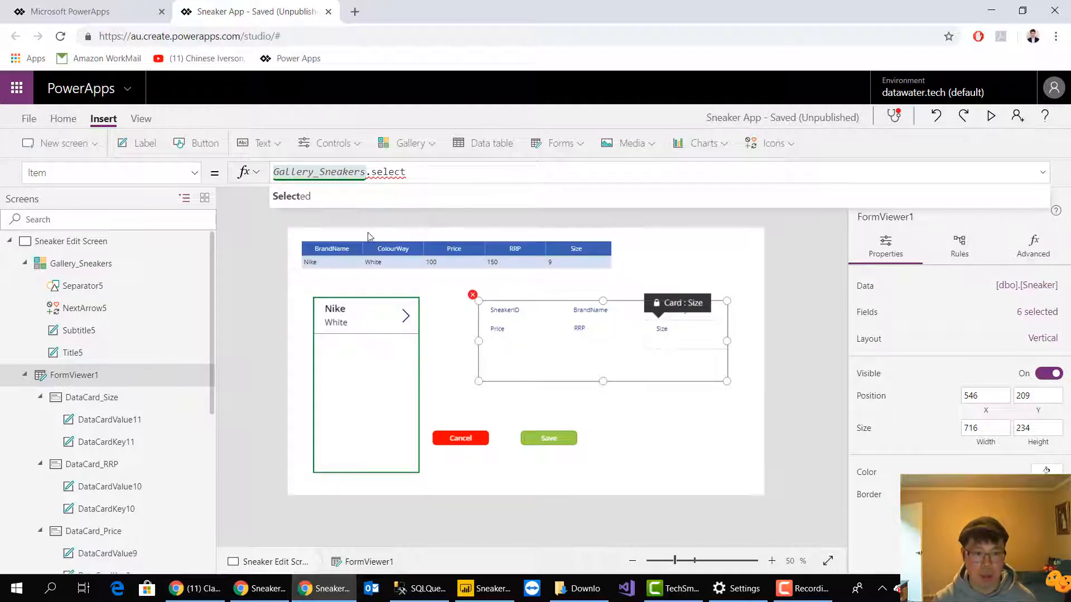
{"action": "left_click", "coordinate": [337, 200]}
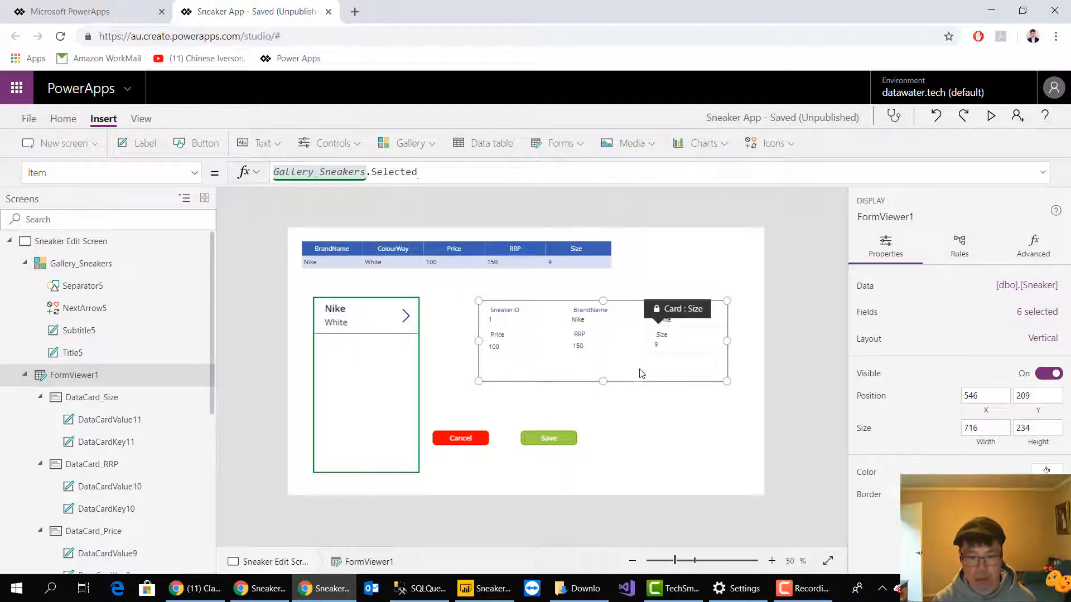
Preview the app to check whether the display form's values can be edited, and return to editing
{"action": "left_click", "coordinate": [758, 338]}
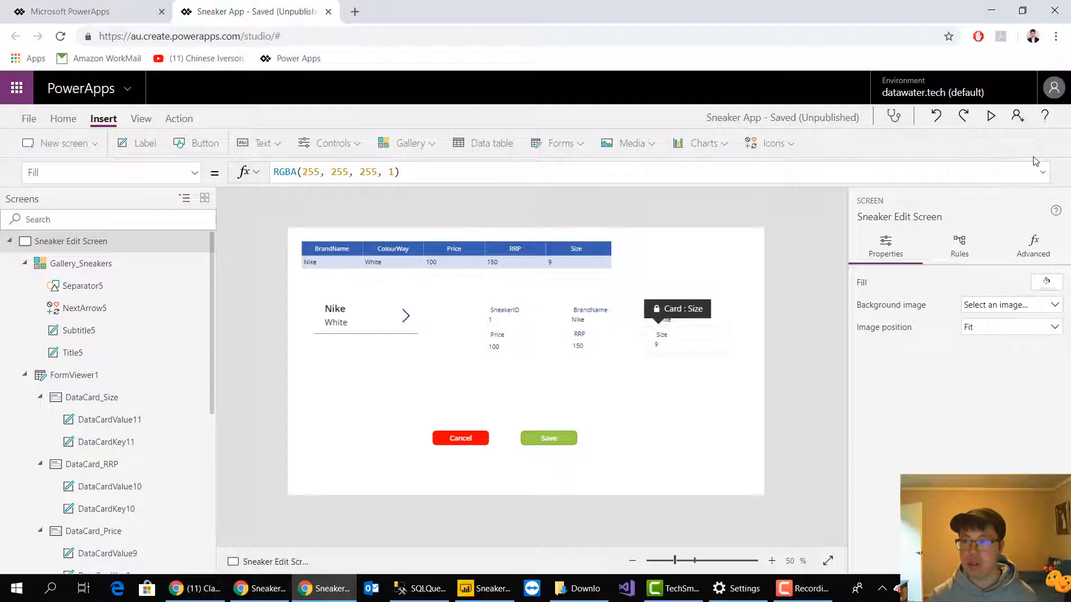
{"action": "left_click", "coordinate": [991, 117]}
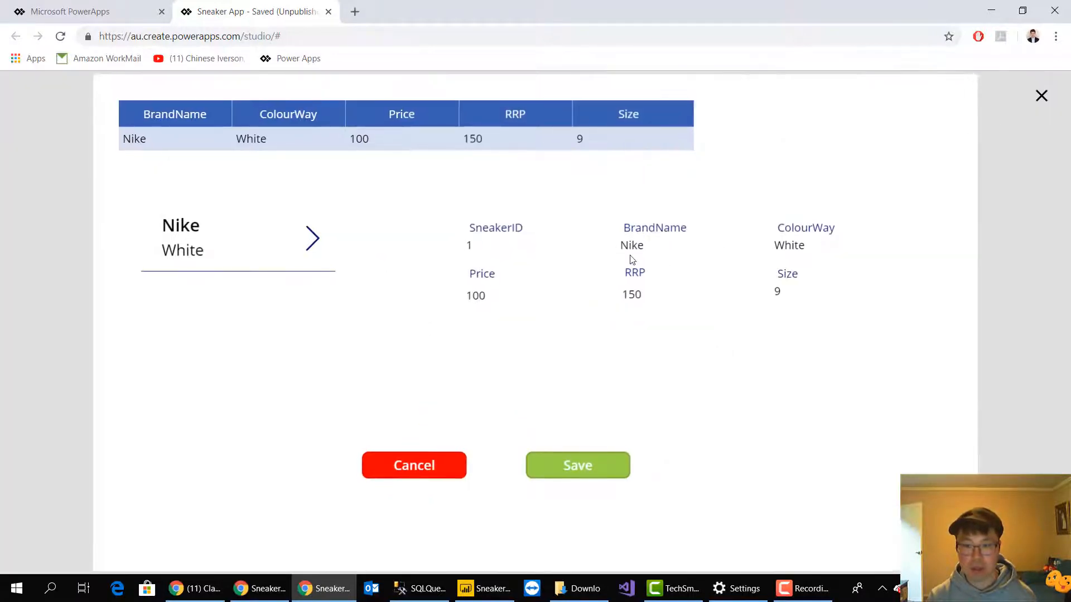
{"action": "double_click", "coordinate": [639, 246]}
{"action": "left_click", "coordinate": [607, 297]}
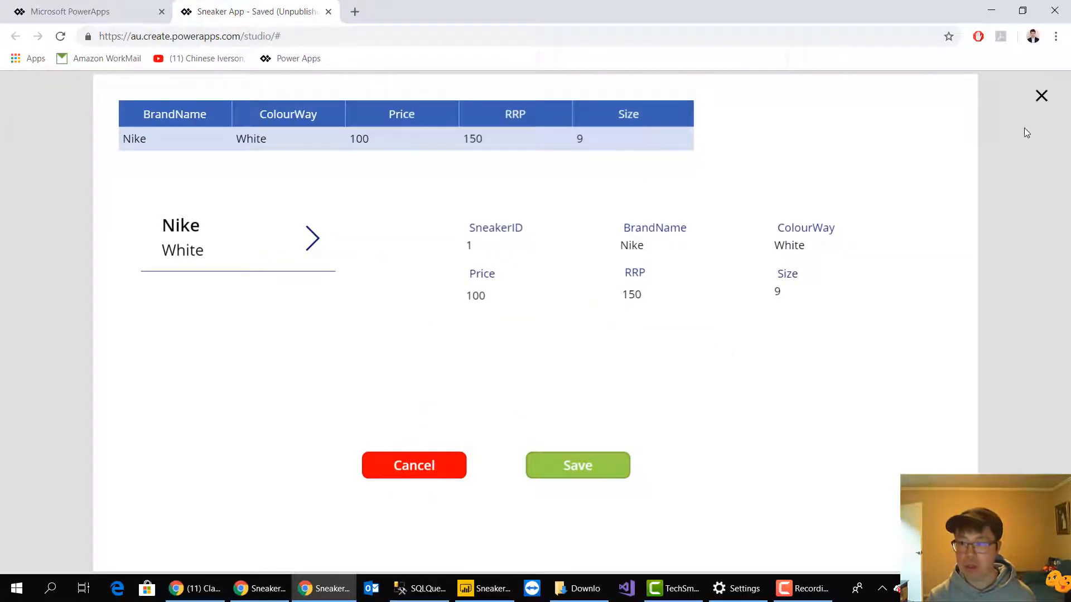
{"action": "left_click", "coordinate": [1040, 96]}
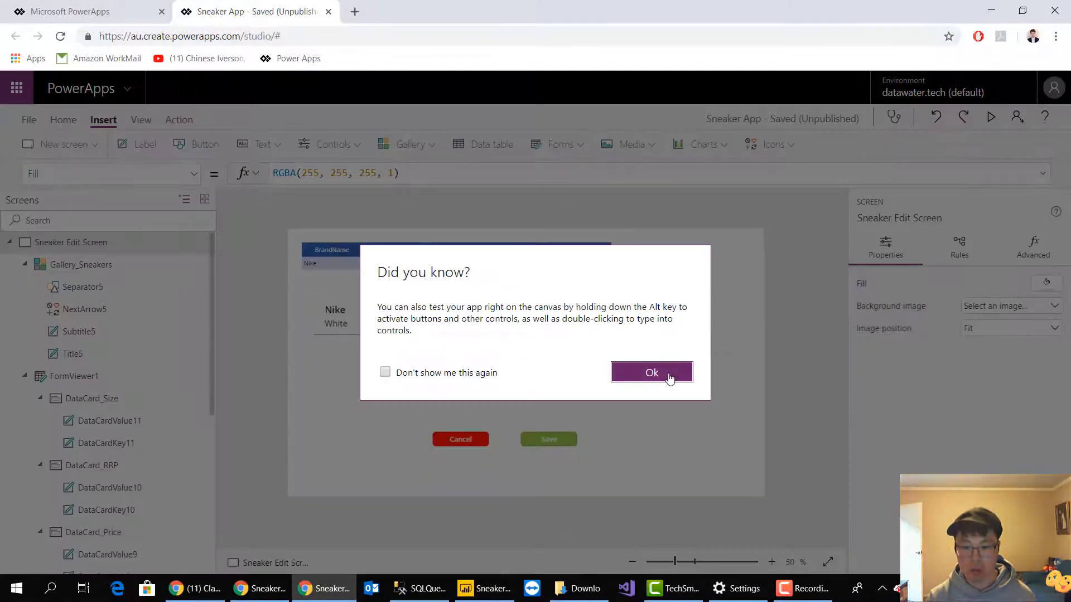
{"action": "left_click", "coordinate": [651, 372]}
Delete the display form FormViewer1 from the Sneaker Edit Screen
{"action": "left_click", "coordinate": [608, 376]}
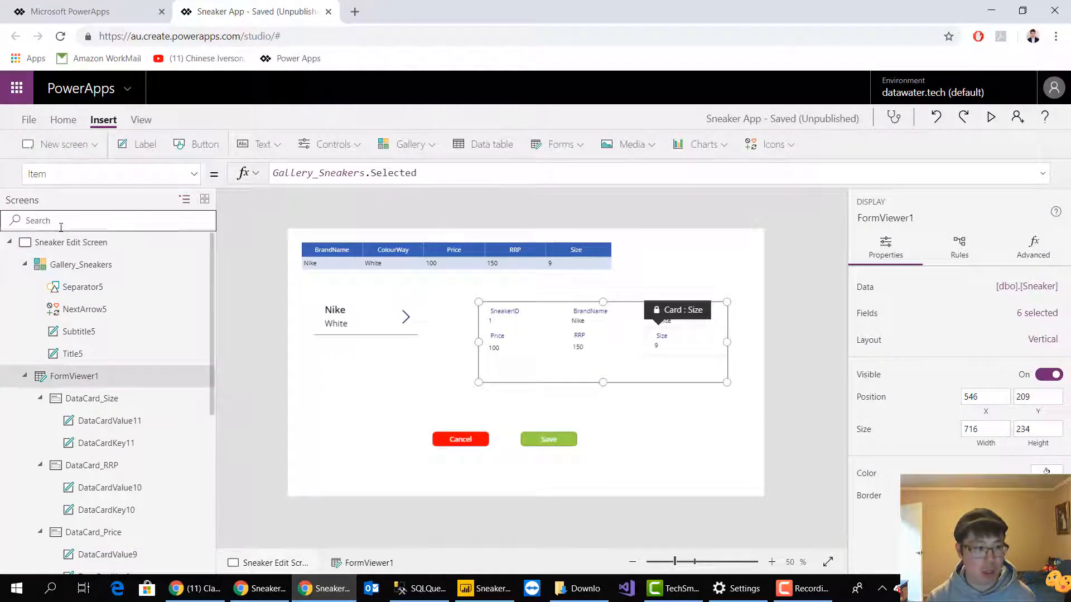
{"action": "left_click", "coordinate": [58, 175]}
{"action": "left_click", "coordinate": [564, 417]}
{"action": "key", "text": "Delete"}
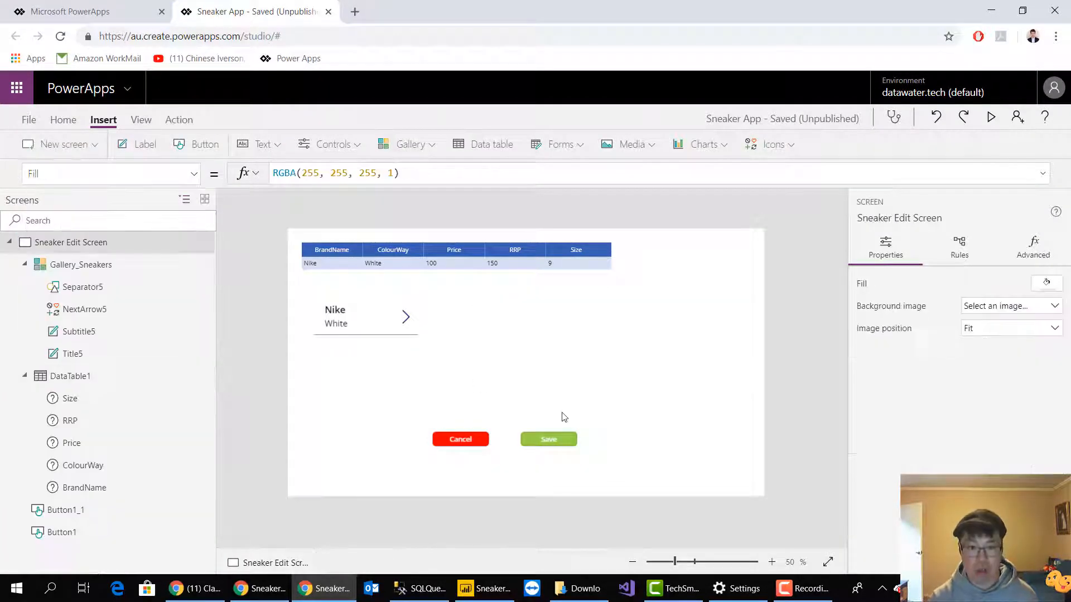
Insert an edit form on the Sneaker Edit Screen and connect it to the [dbo].[Sneaker] data source
{"action": "left_click", "coordinate": [583, 146]}
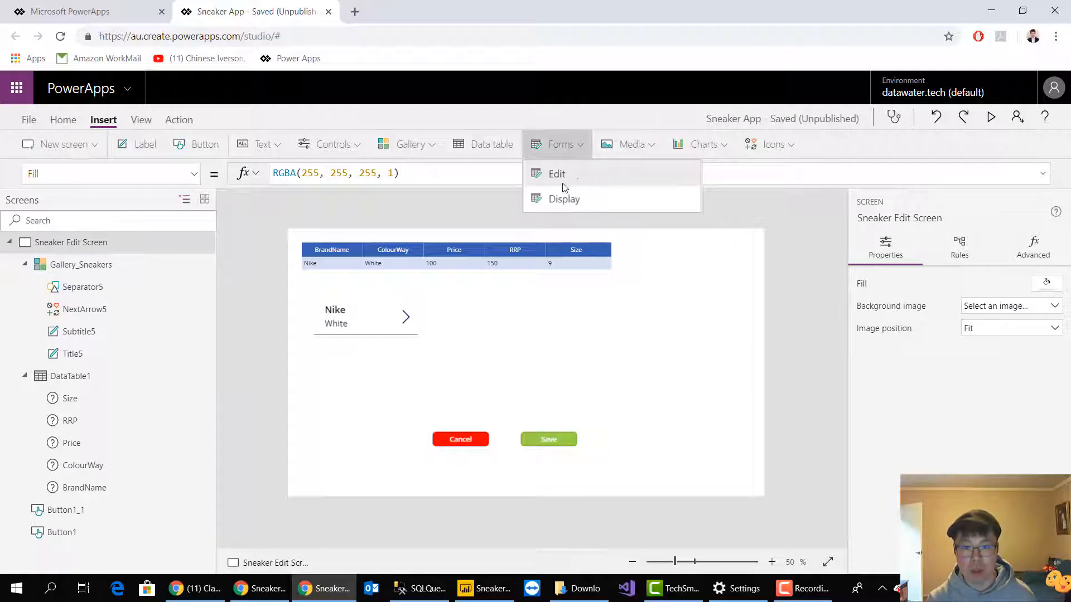
{"action": "left_click", "coordinate": [567, 180]}
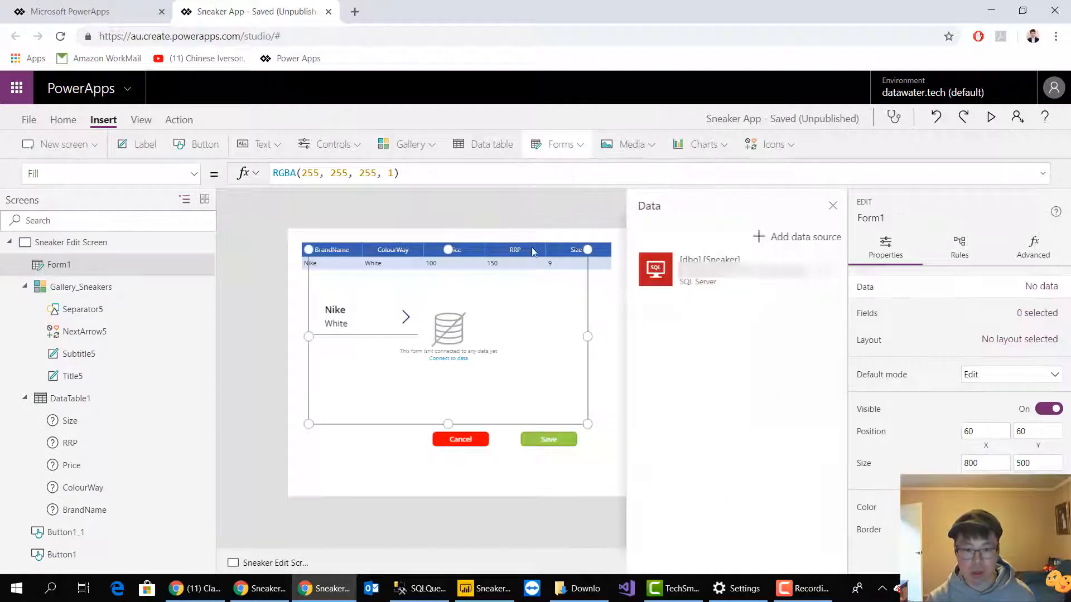
{"action": "left_click", "coordinate": [742, 298]}
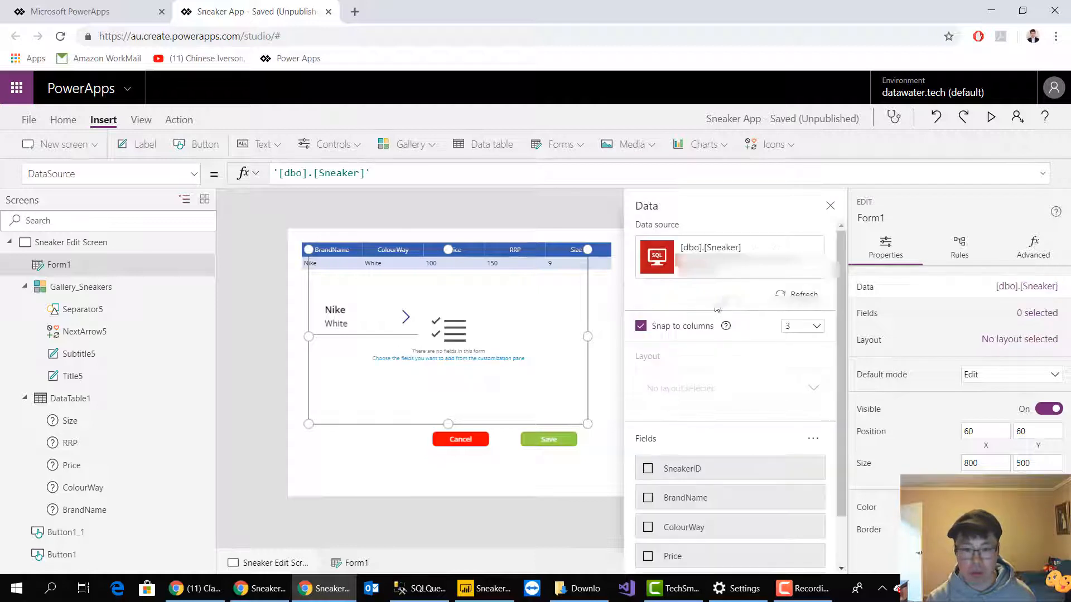
Add the BrandName, ColourWay, Price, RRP and Size fields to the edit form
{"action": "scroll", "coordinate": [720, 452], "scroll_direction": "down", "scroll_amount": 1}
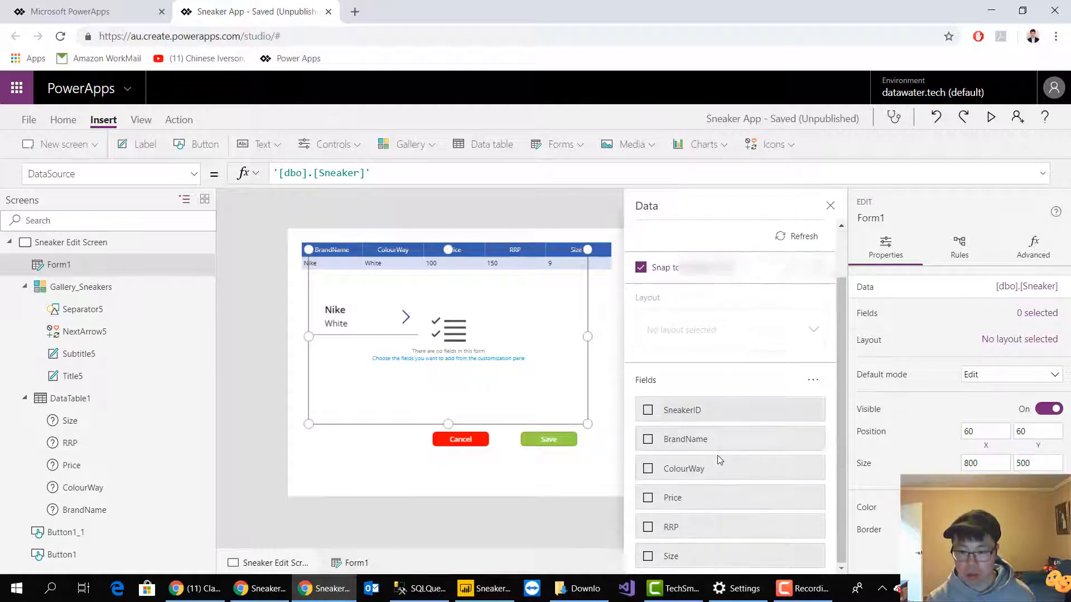
{"action": "left_click", "coordinate": [648, 440]}
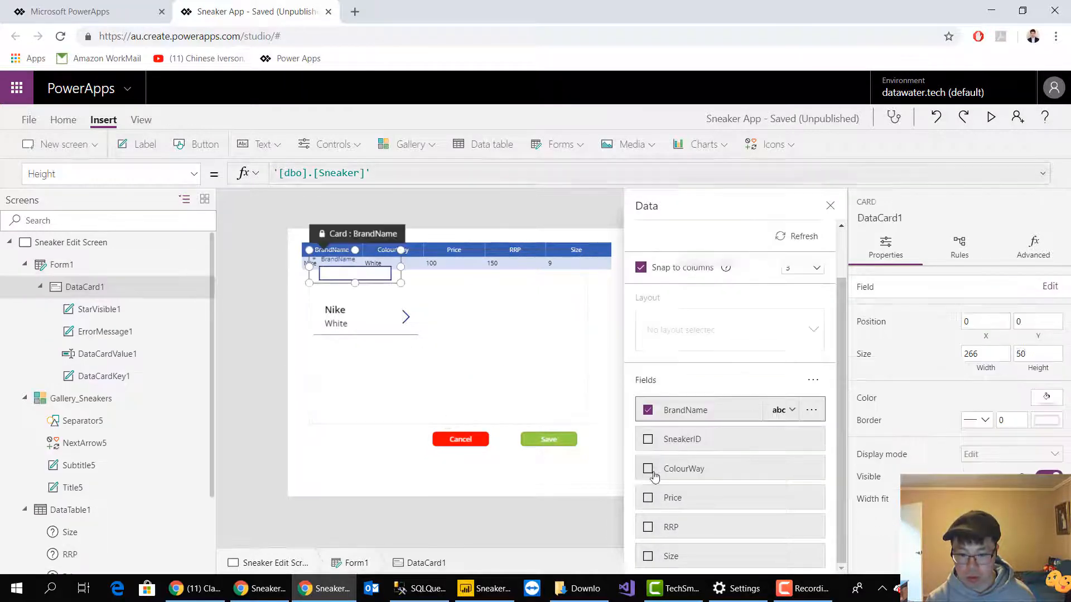
{"action": "left_click", "coordinate": [648, 468]}
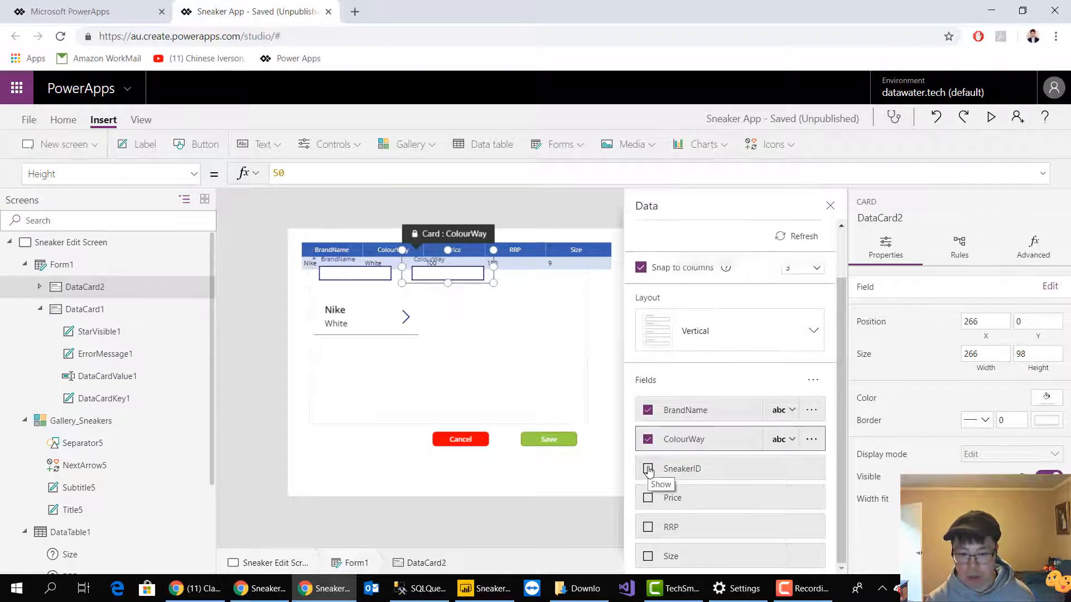
{"action": "left_click", "coordinate": [648, 498]}
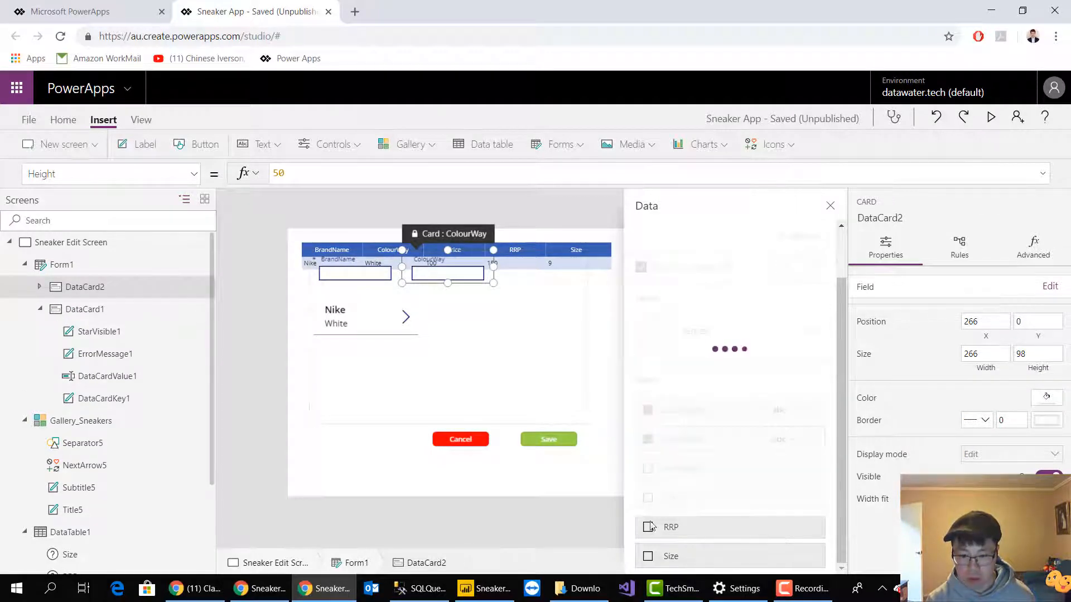
{"action": "left_click", "coordinate": [648, 528]}
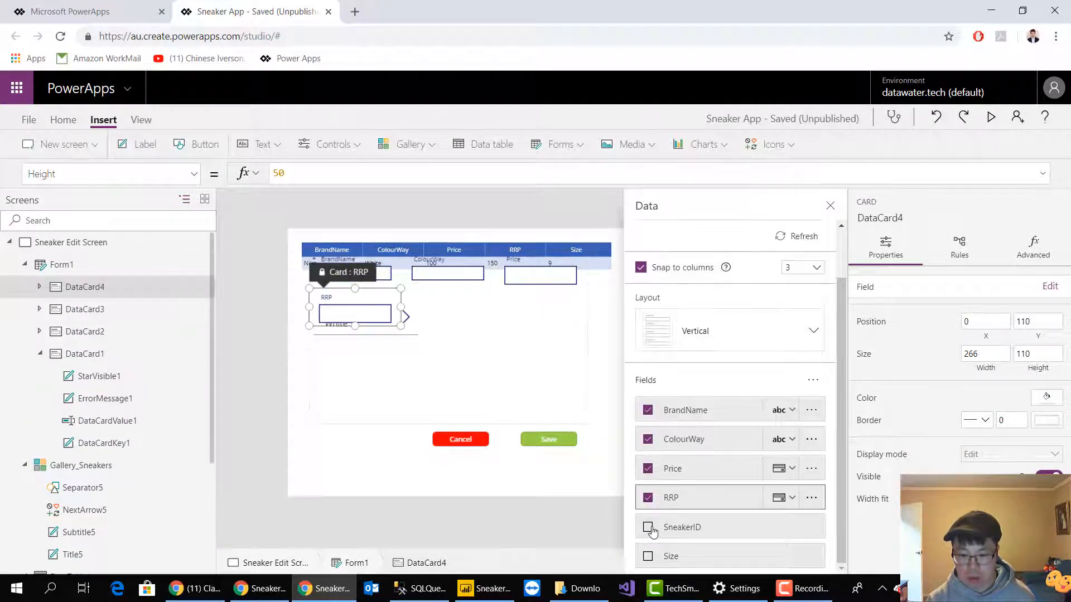
{"action": "left_click", "coordinate": [648, 557]}
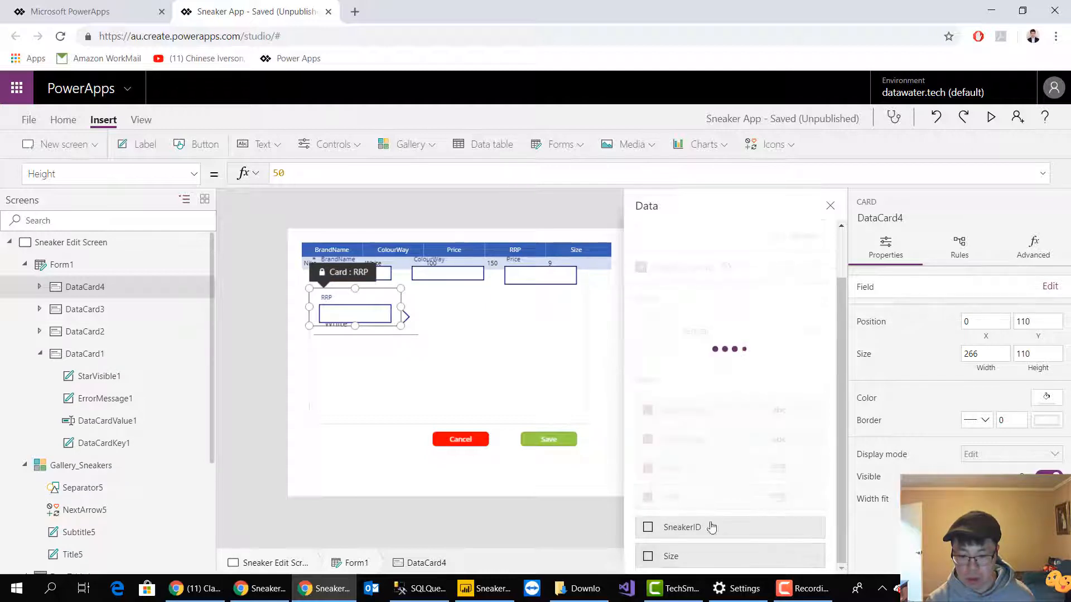
Place the edit form beside the gallery at about X 534, Y 162, sized about 756 wide and 332 high
{"action": "left_click", "coordinate": [538, 387]}
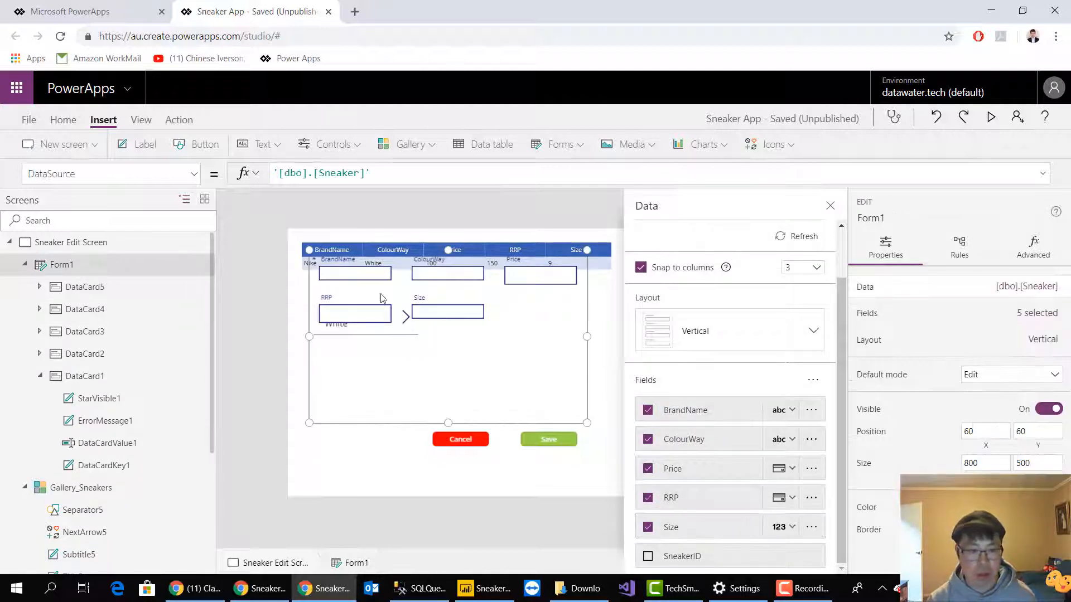
{"action": "left_click_drag", "start_coordinate": [311, 251], "coordinate": [454, 277]}
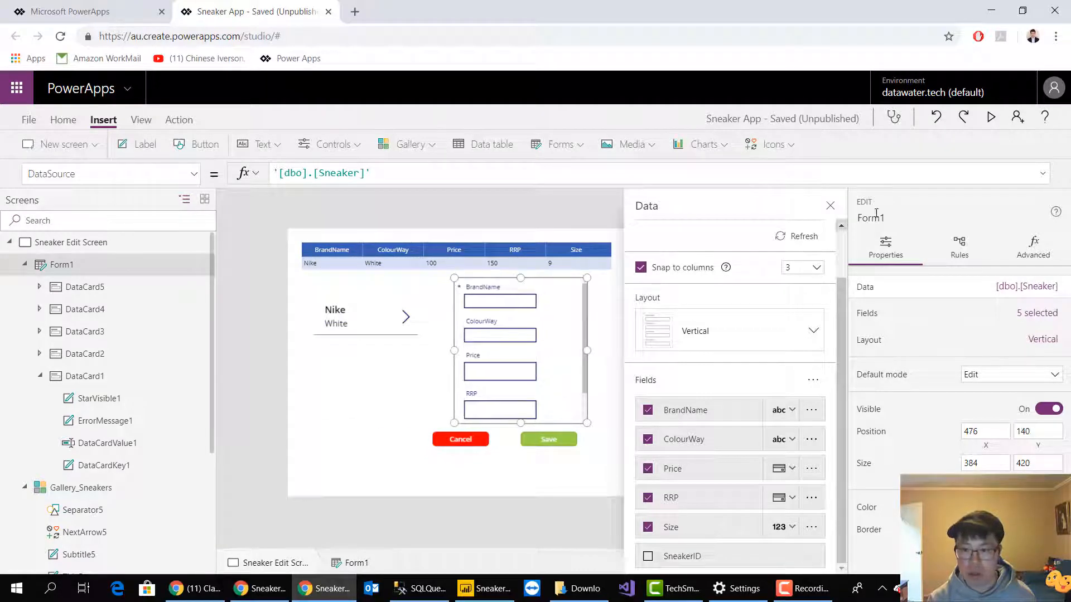
{"action": "left_click", "coordinate": [830, 206]}
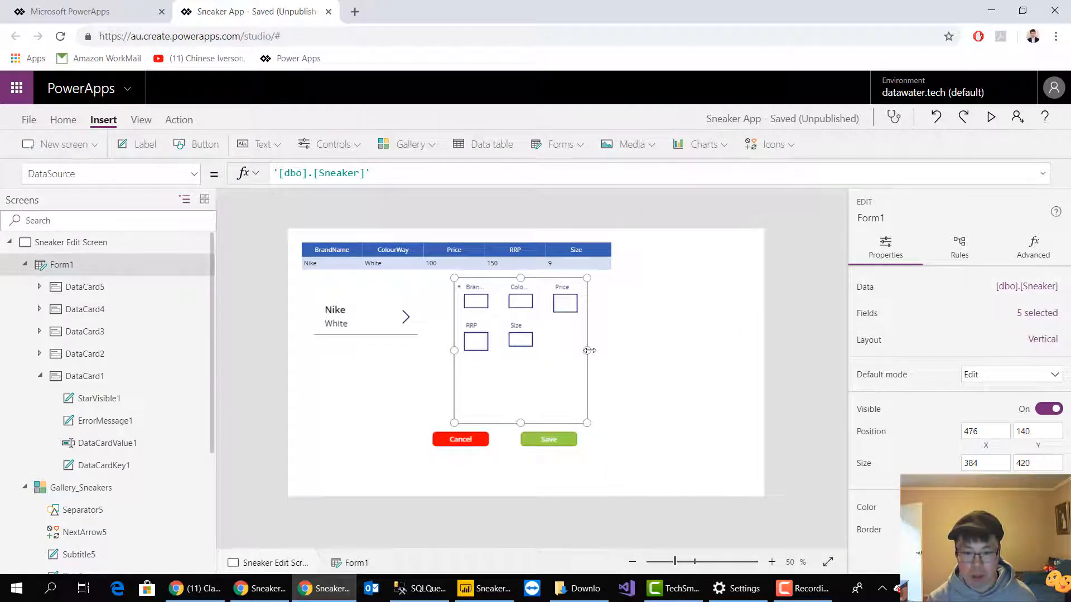
{"action": "left_click_drag", "start_coordinate": [587, 351], "coordinate": [717, 350]}
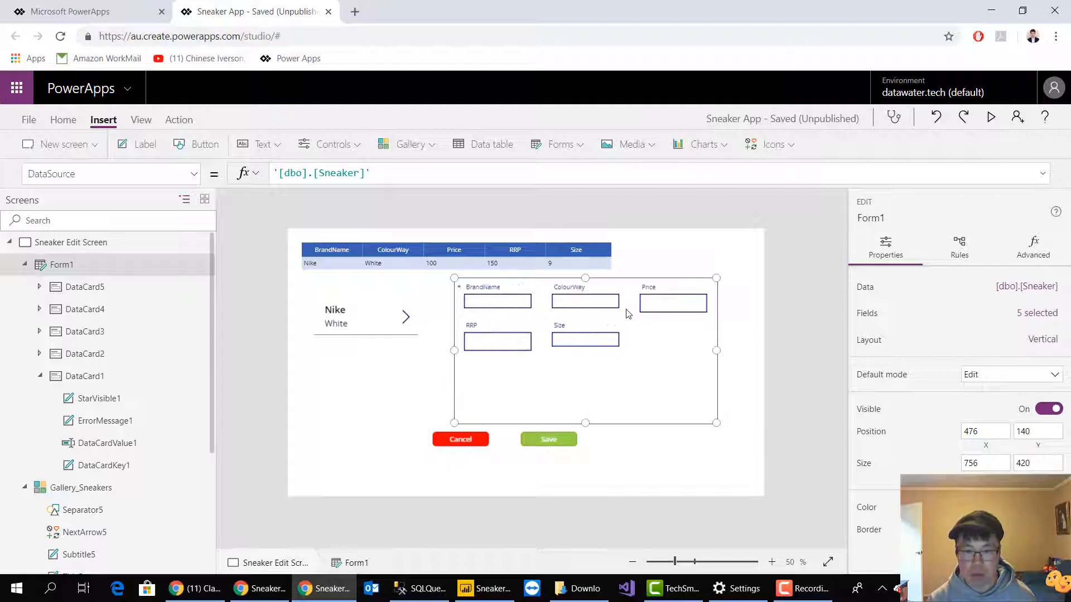
{"action": "left_click_drag", "start_coordinate": [594, 287], "coordinate": [614, 296]}
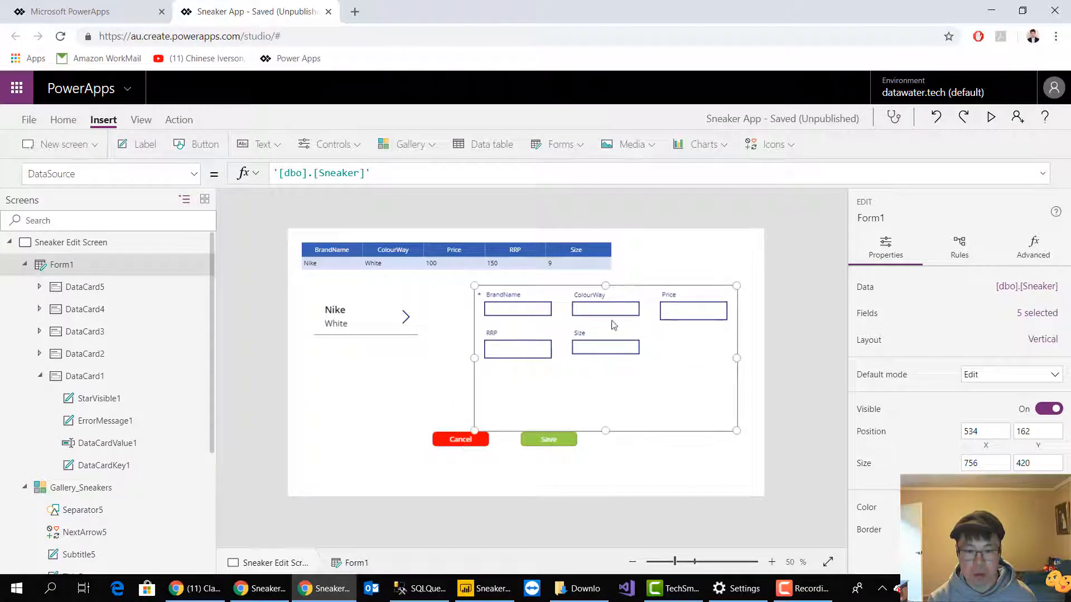
Move the Cancel and Save buttons together down below the edit form, to about Y 633
{"action": "left_click", "coordinate": [544, 443]}
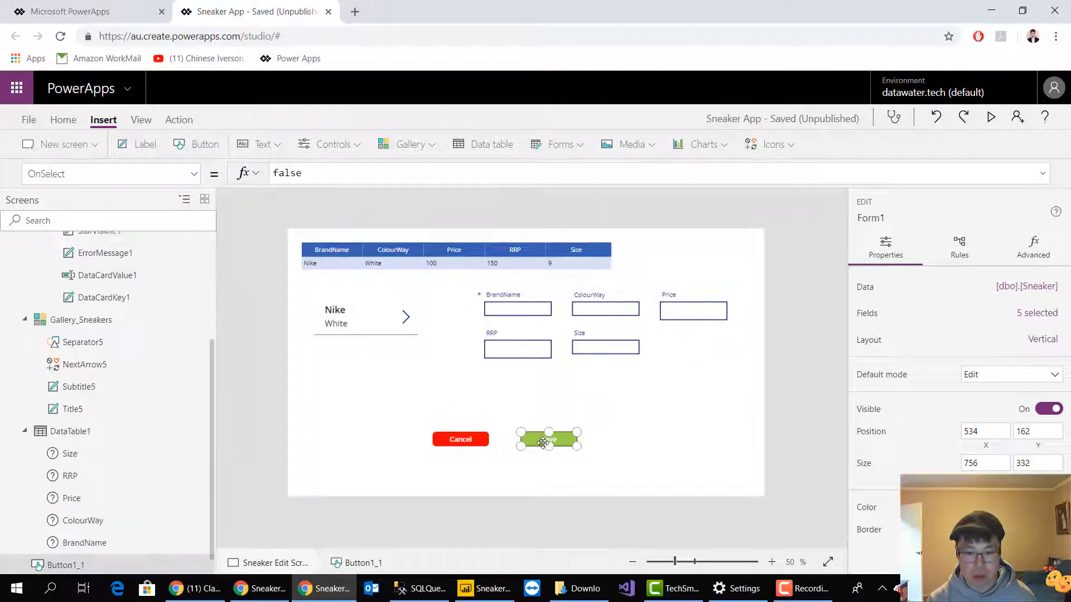
{"action": "left_click", "coordinate": [460, 440], "text": "shift"}
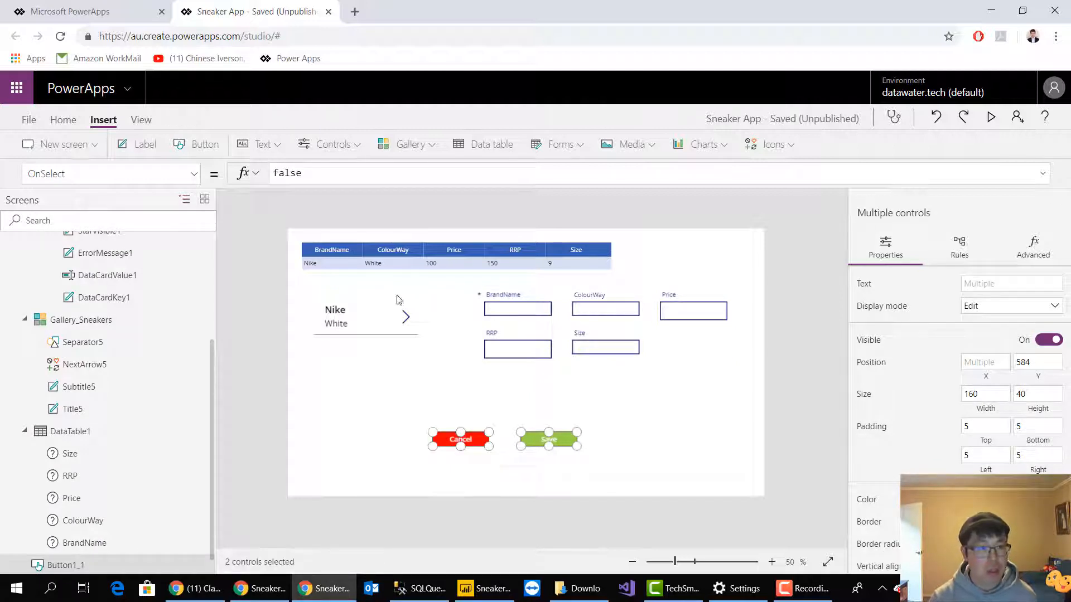
{"action": "mouse_move", "coordinate": [549, 441]}
{"action": "left_mouse_down"}
{"action": "mouse_move", "coordinate": [559, 466]}
{"action": "mouse_move", "coordinate": [558, 457]}
{"action": "left_mouse_up"}
{"action": "left_click", "coordinate": [635, 428]}
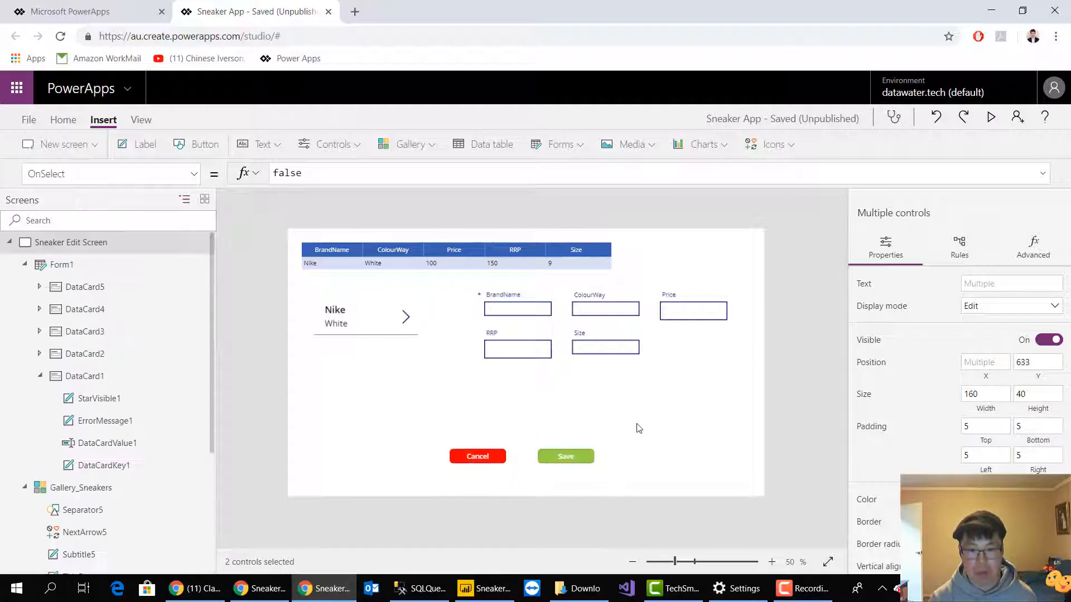
Widen the edit form to about 800, keeping its three-column field arrangement
{"action": "left_click", "coordinate": [700, 348]}
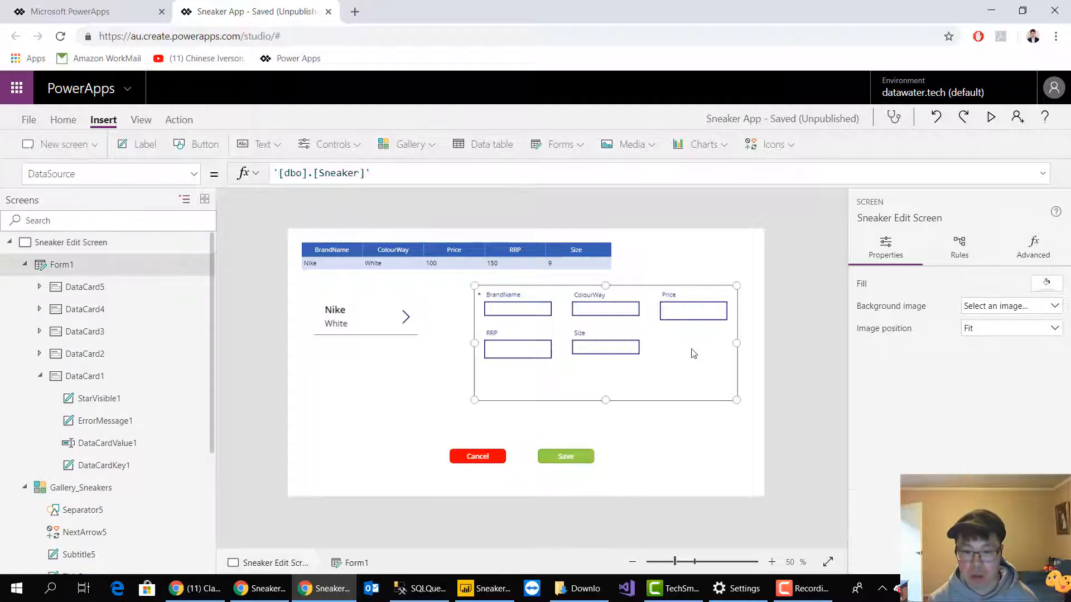
{"action": "left_click_drag", "start_coordinate": [737, 344], "coordinate": [753, 339]}
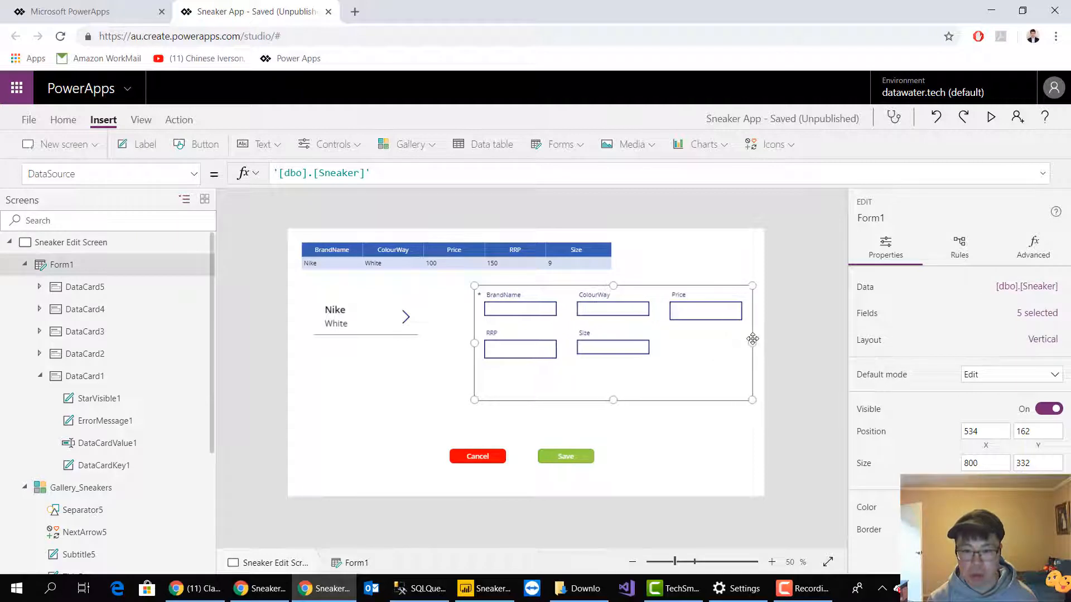
{"action": "left_click", "coordinate": [700, 312]}
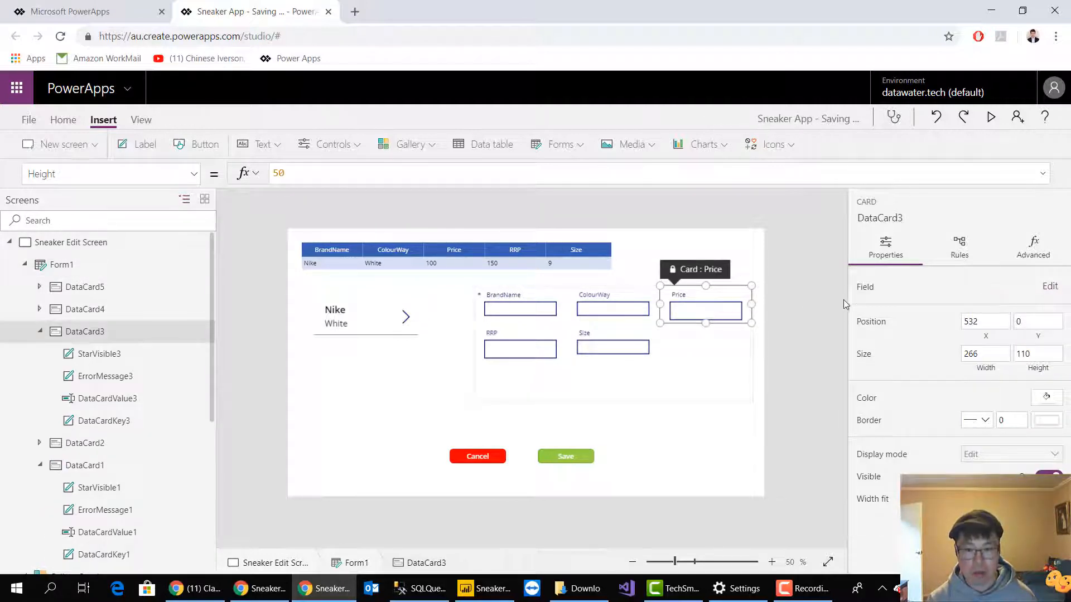
{"action": "left_click", "coordinate": [821, 317]}
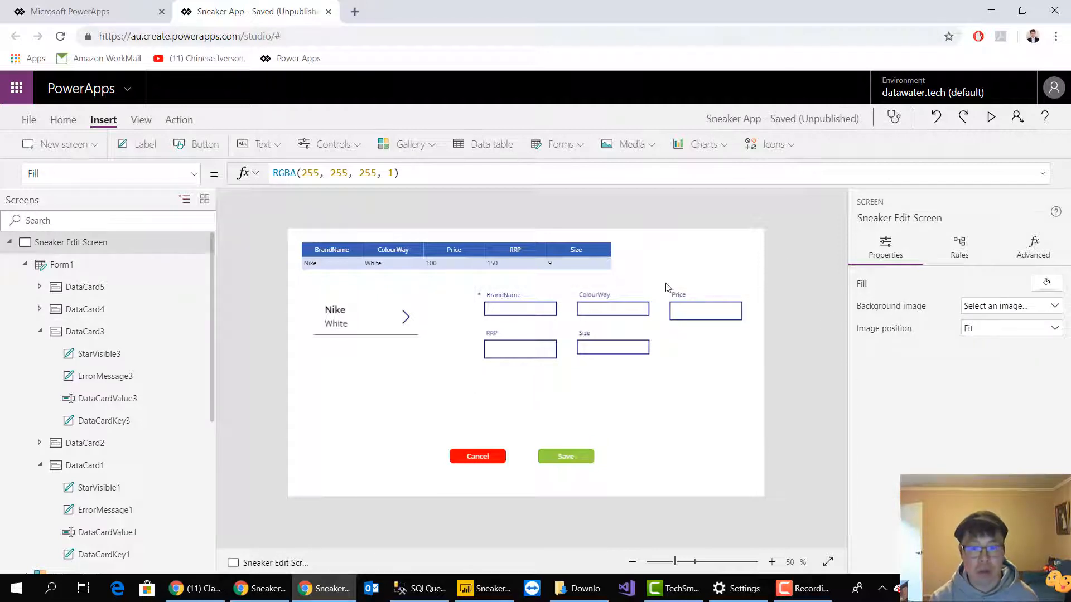
Preview the app to check whether the edit form shows the gallery's sneaker, and return to editing
{"action": "left_click", "coordinate": [406, 317]}
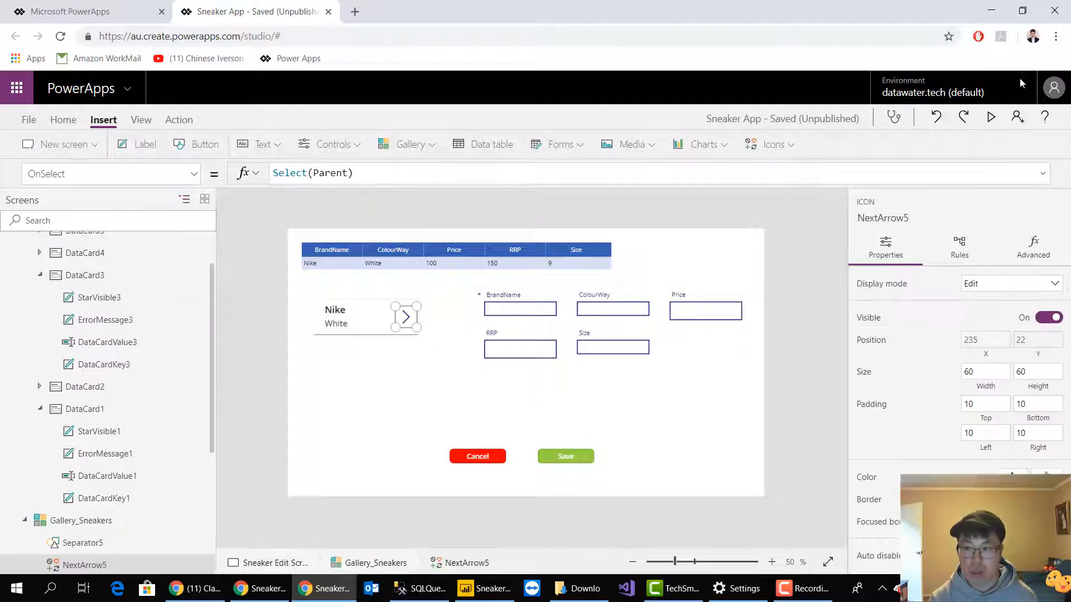
{"action": "left_click", "coordinate": [991, 118]}
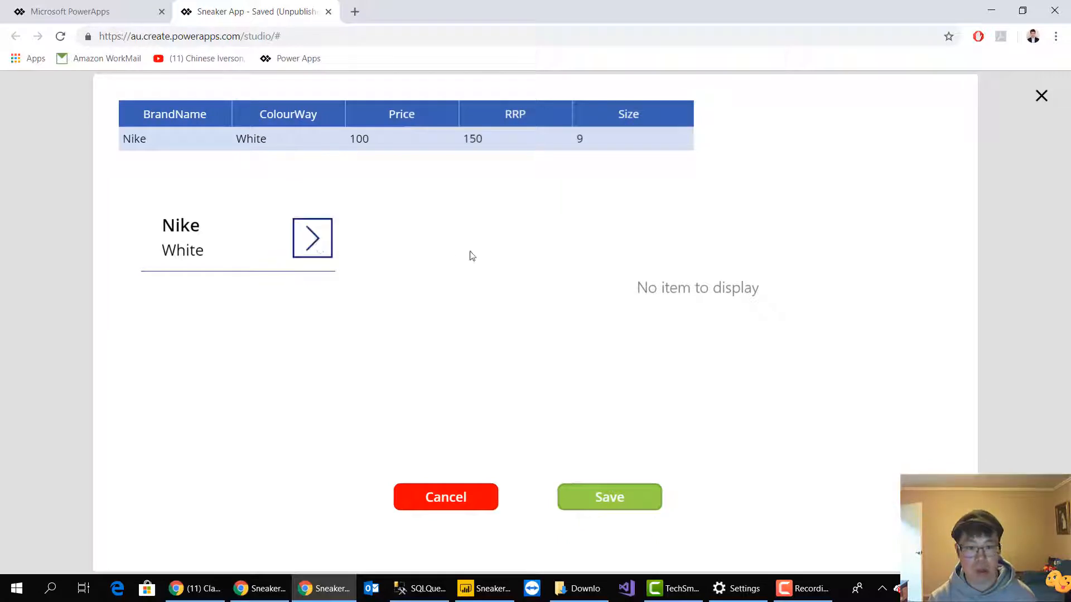
{"action": "left_click", "coordinate": [1048, 94]}
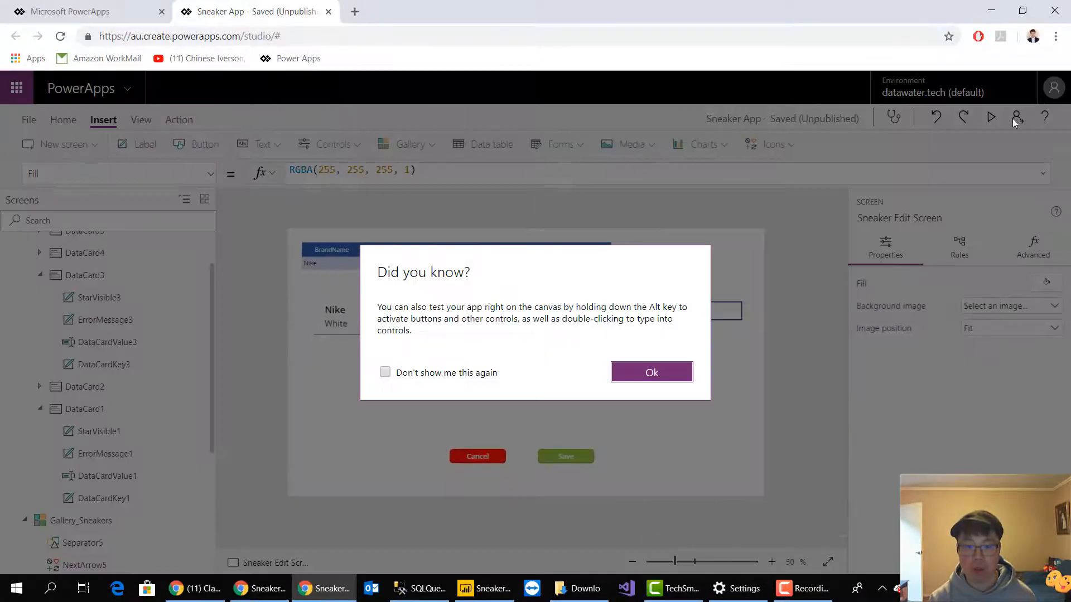
{"action": "left_click", "coordinate": [674, 373]}
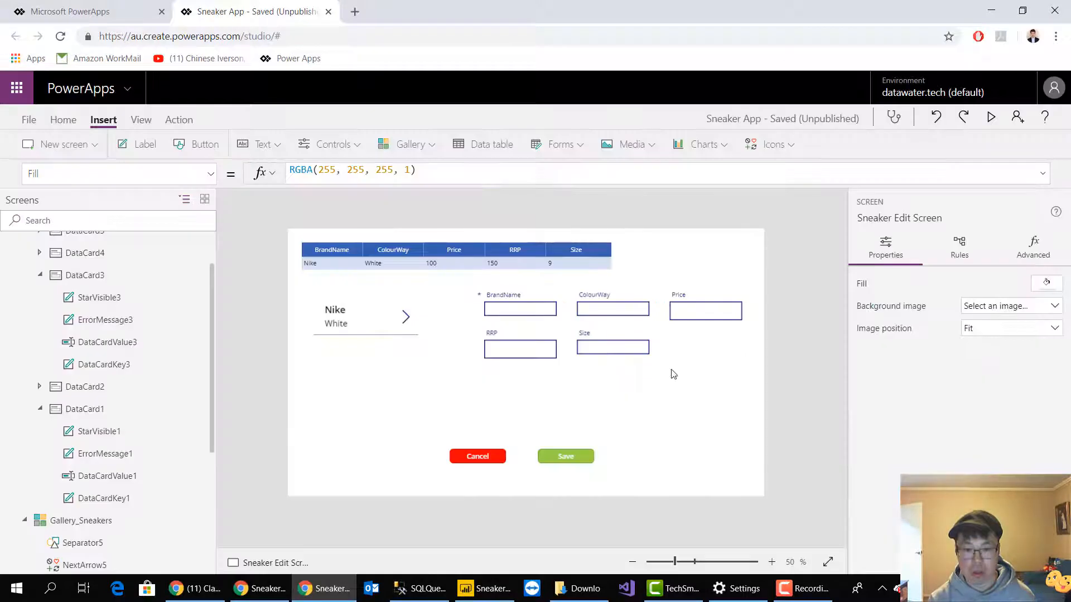
Set the edit form's Item property to Gallery_Sneakers.Selected
{"action": "left_click", "coordinate": [580, 323]}
{"action": "left_click", "coordinate": [592, 382]}
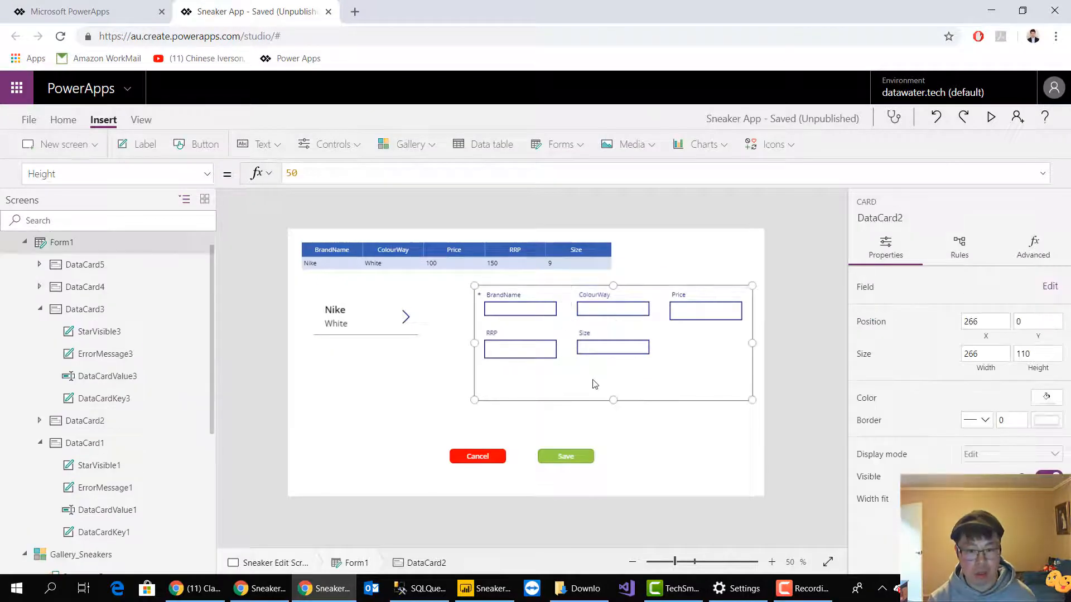
{"action": "left_click", "coordinate": [84, 173]}
{"action": "type", "text": "Item"}
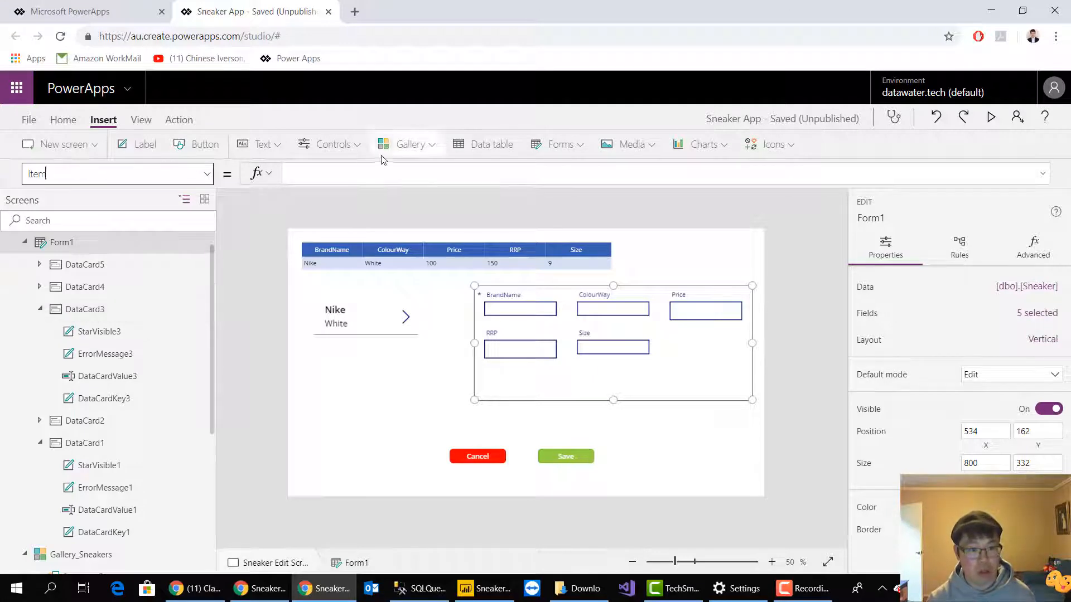
{"action": "left_click", "coordinate": [390, 144]}
{"action": "left_click", "coordinate": [354, 179]}
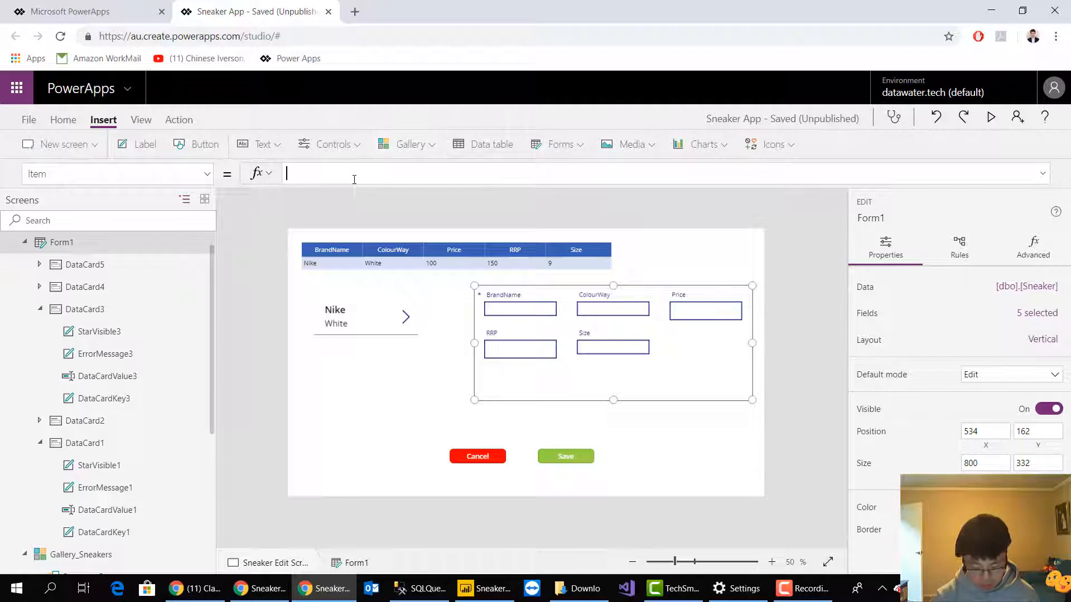
{"action": "type", "text": "gallary"}
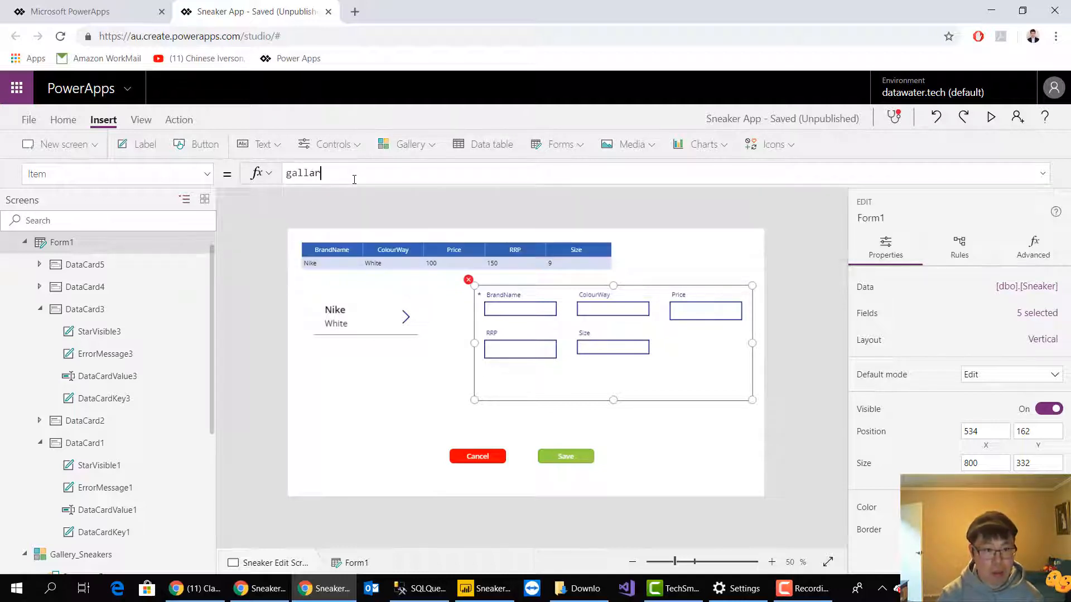
{"action": "key", "text": "BackSpace"}
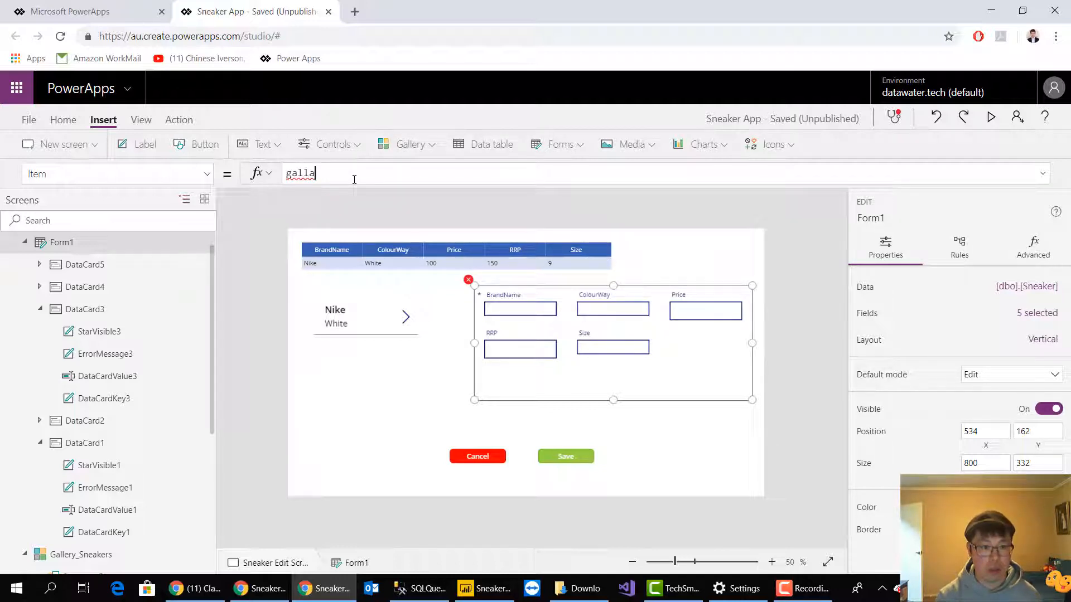
{"action": "key", "text": "BackSpace"}
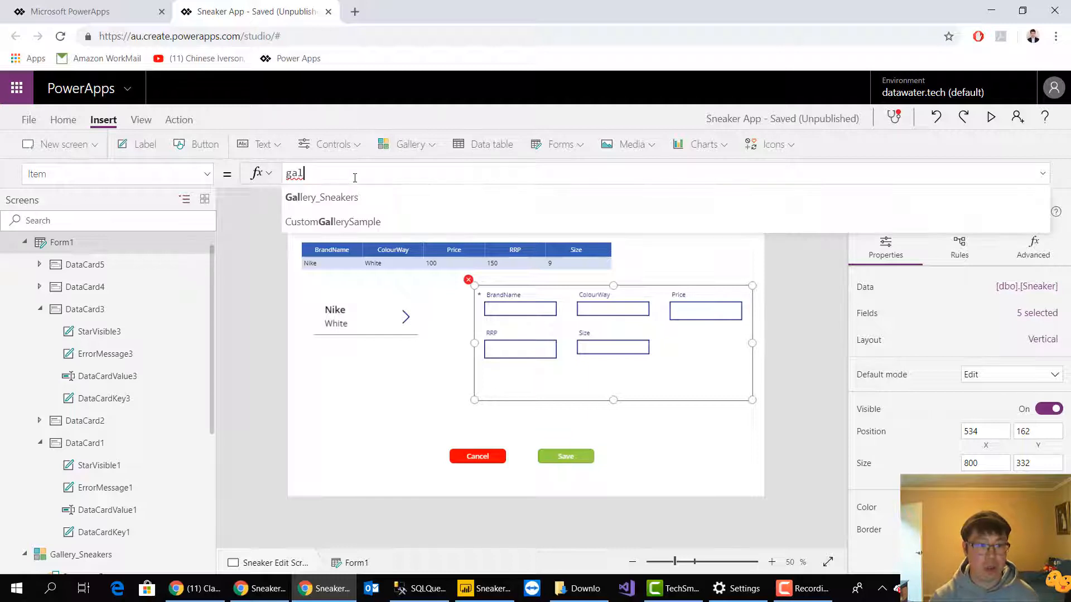
{"action": "left_click", "coordinate": [346, 203]}
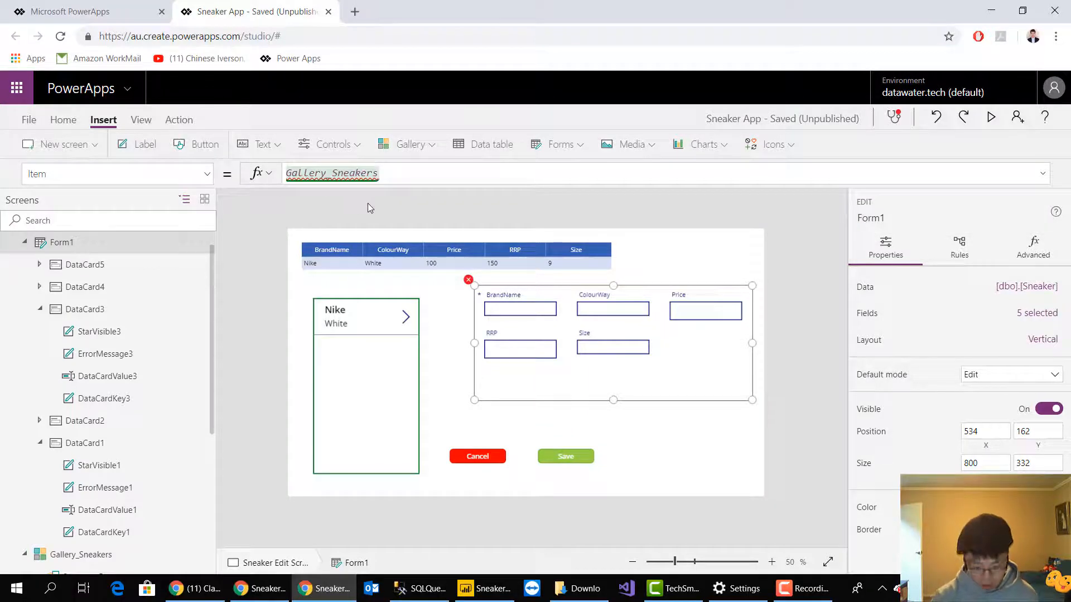
{"action": "type", "text": ".select"}
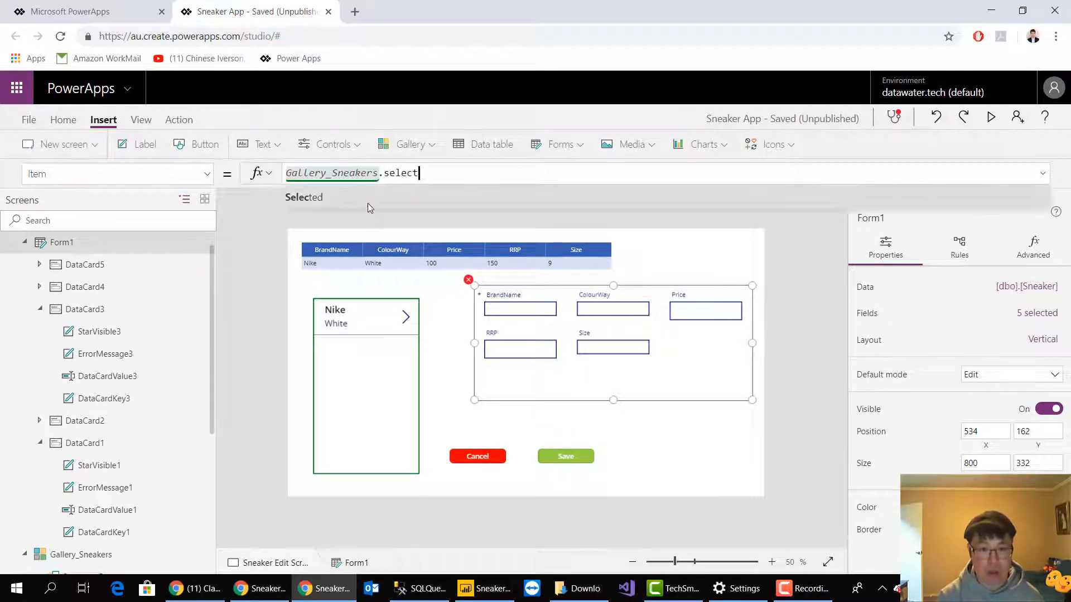
{"action": "left_click", "coordinate": [367, 203]}
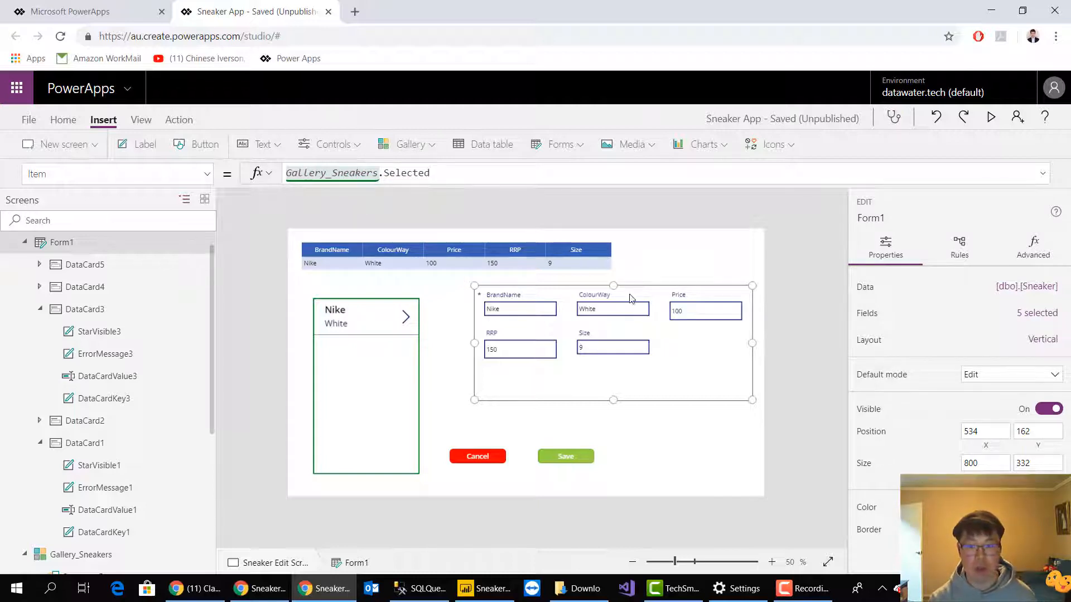
{"action": "left_click", "coordinate": [793, 319]}
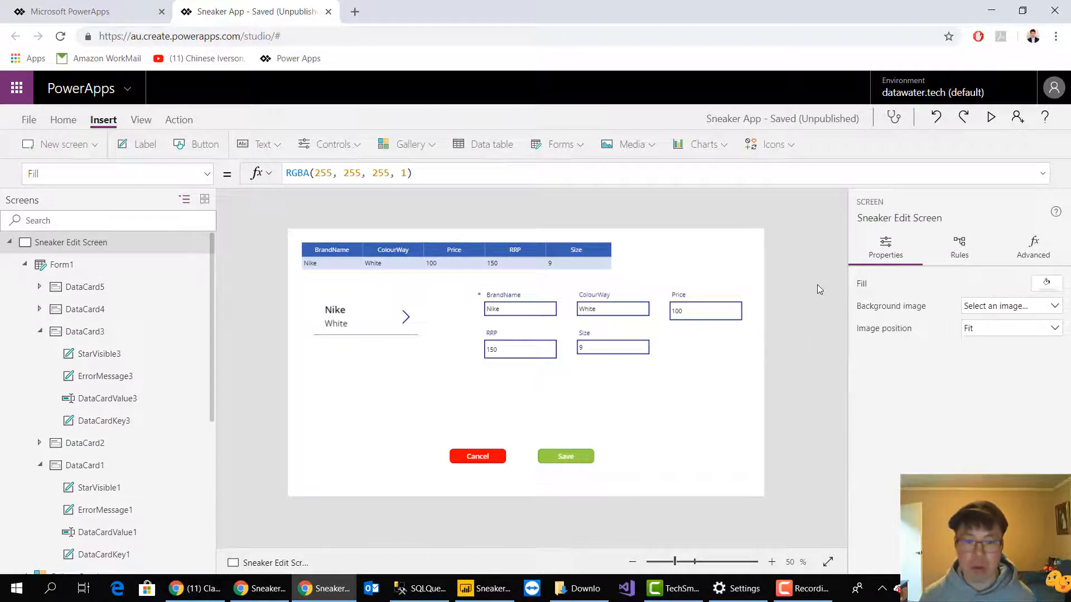
Preview the app to check that the edit form shows the selected sneaker's details, and return to editing
{"action": "left_click", "coordinate": [993, 120]}
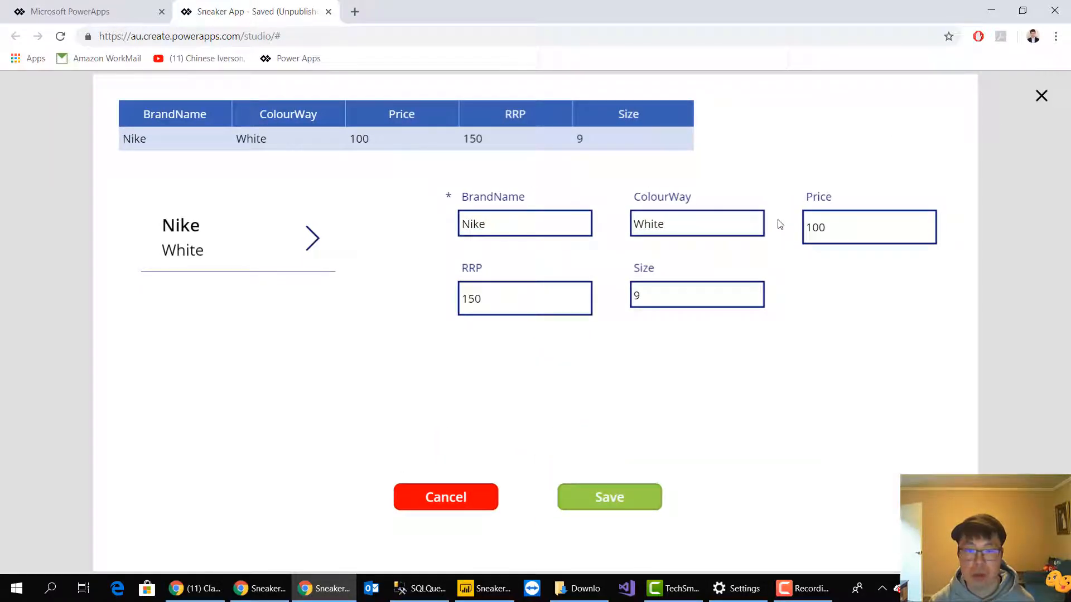
{"action": "left_click", "coordinate": [1041, 98]}
{"action": "left_click", "coordinate": [664, 379]}
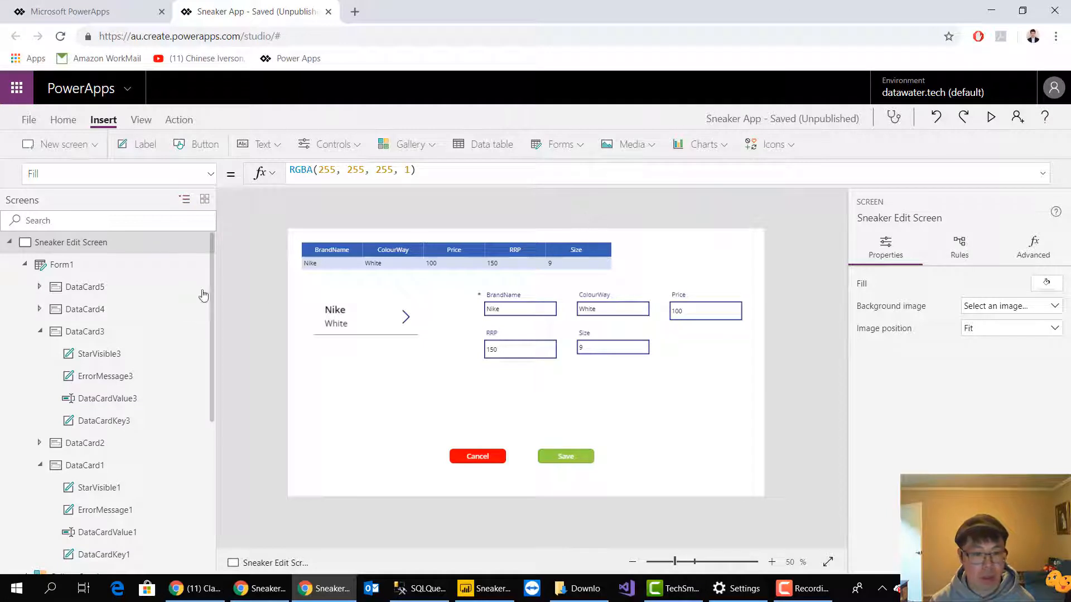
Rename the edit form on the Sneaker Edit Screen to Form_SneakerEdit
{"action": "left_click", "coordinate": [158, 271]}
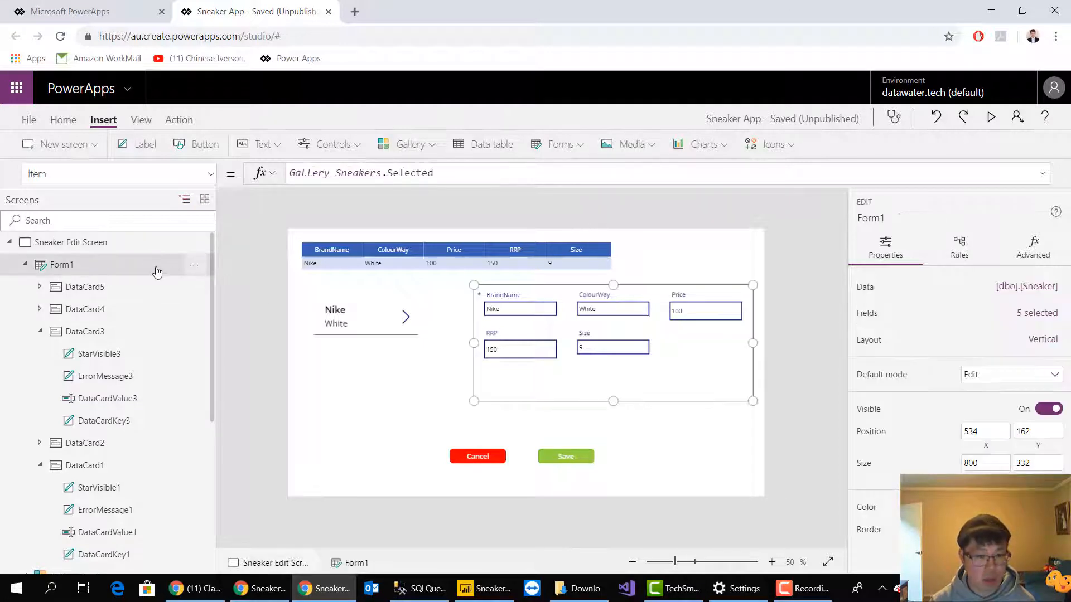
{"action": "left_click", "coordinate": [196, 266]}
{"action": "left_click", "coordinate": [243, 333]}
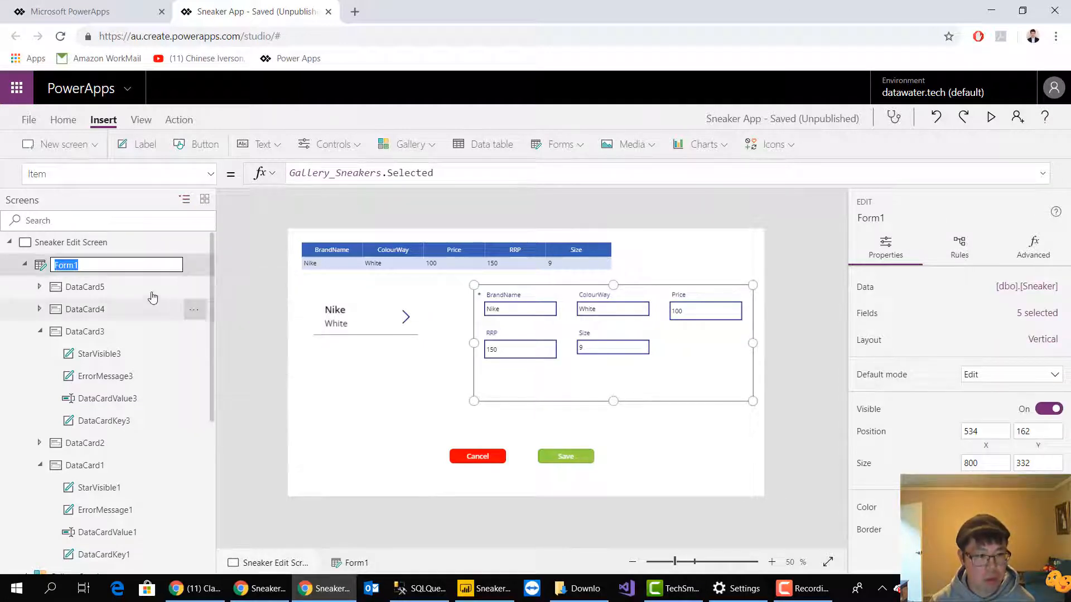
{"action": "left_click", "coordinate": [111, 264]}
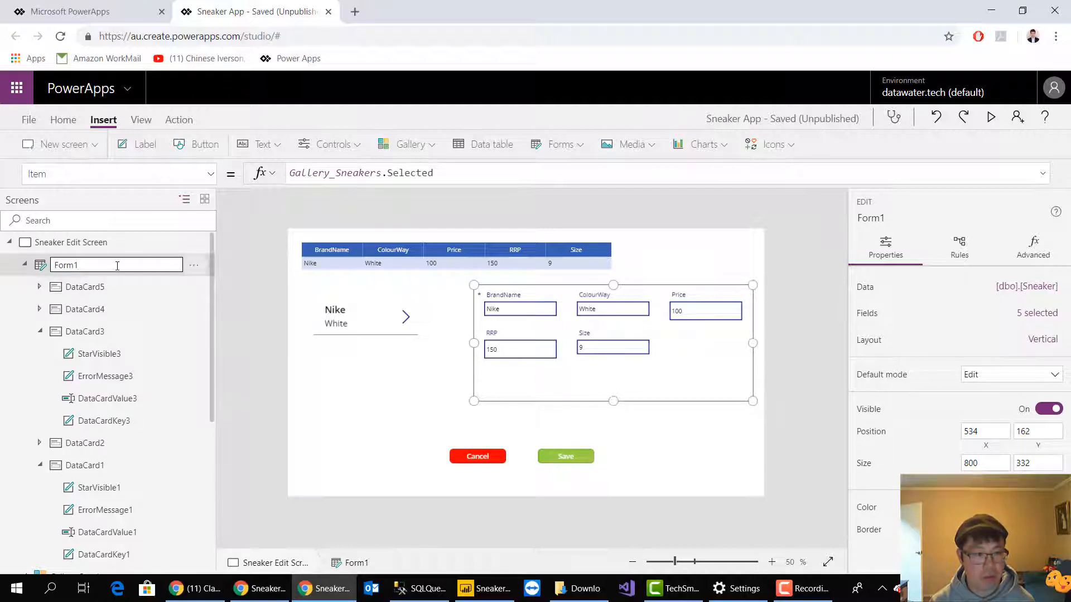
{"action": "key", "text": "BackSpace"}
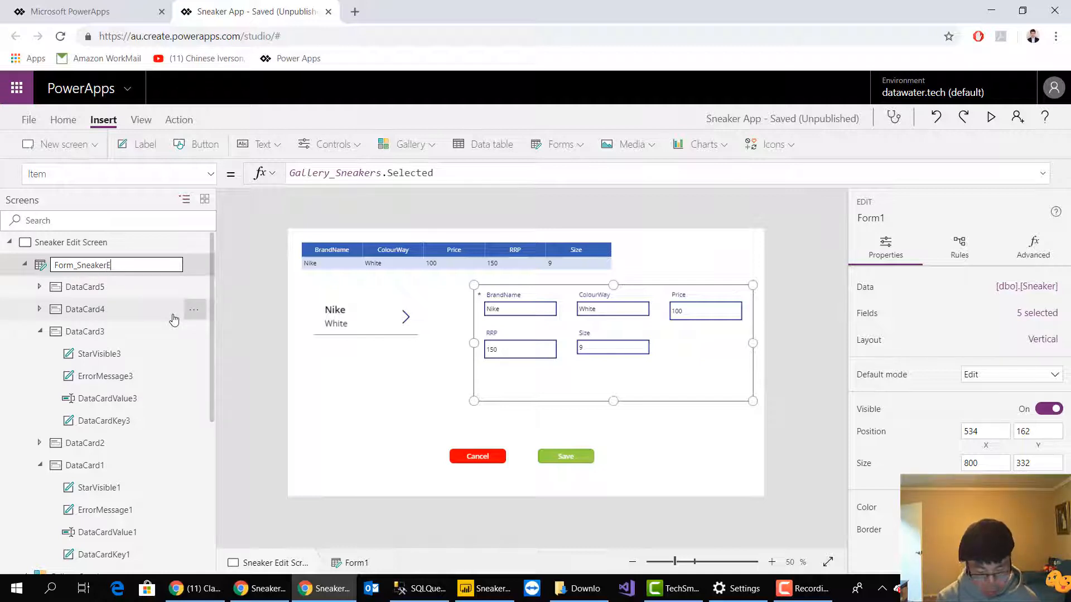
{"action": "key", "text": "Escape"}
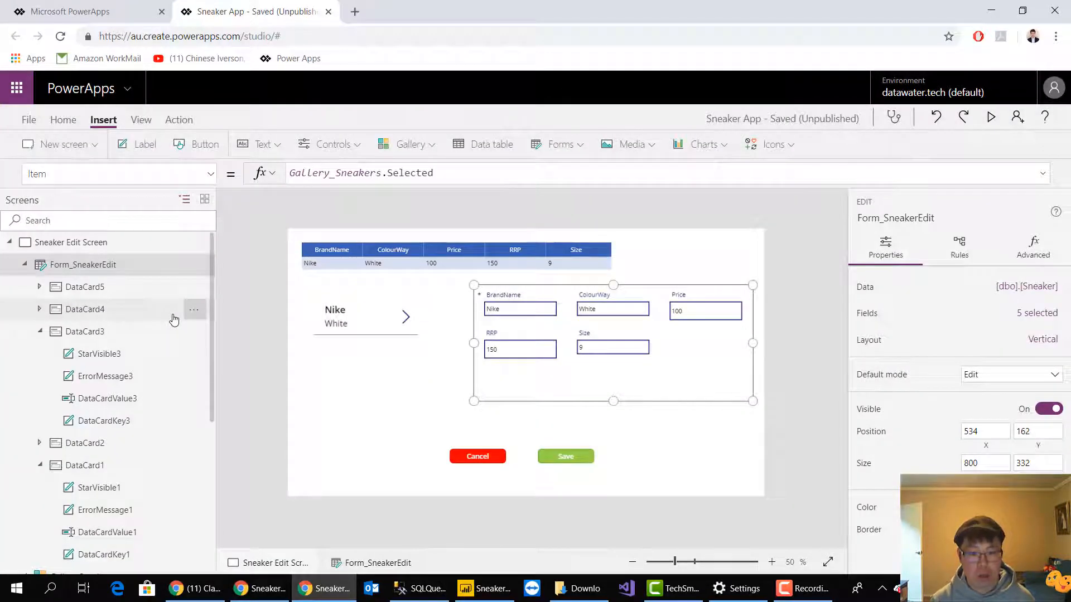
Insert a plus icon and place it in the Sneaker Edit Screen's upper-right corner, at about X 1254, Y 24
{"action": "left_click", "coordinate": [788, 153]}
{"action": "left_click", "coordinate": [798, 179]}
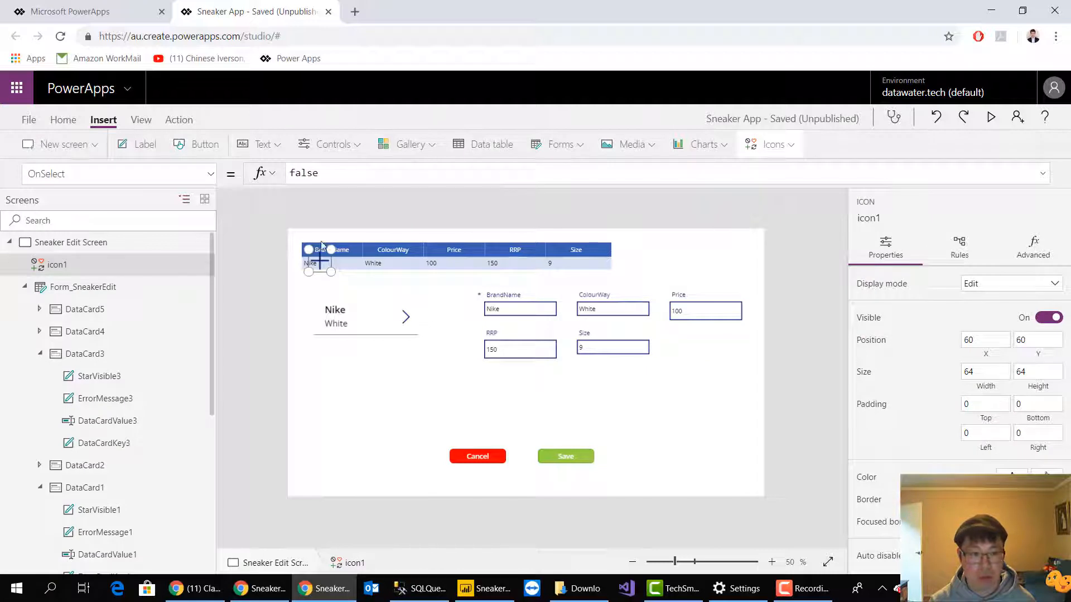
{"action": "left_click_drag", "start_coordinate": [322, 257], "coordinate": [734, 251]}
{"action": "left_click", "coordinate": [780, 251]}
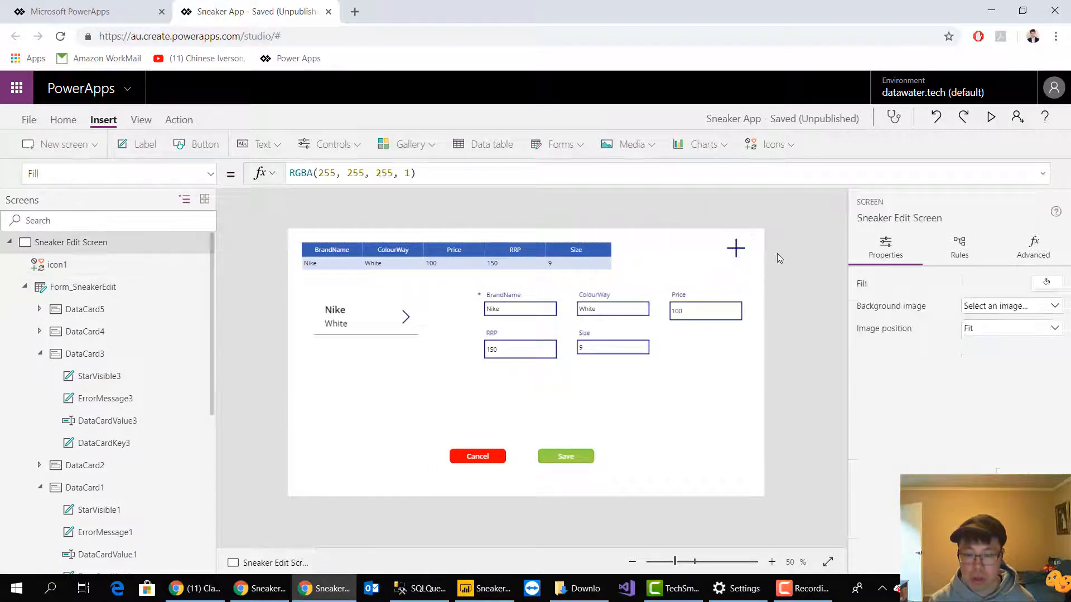
{"action": "left_click", "coordinate": [744, 252]}
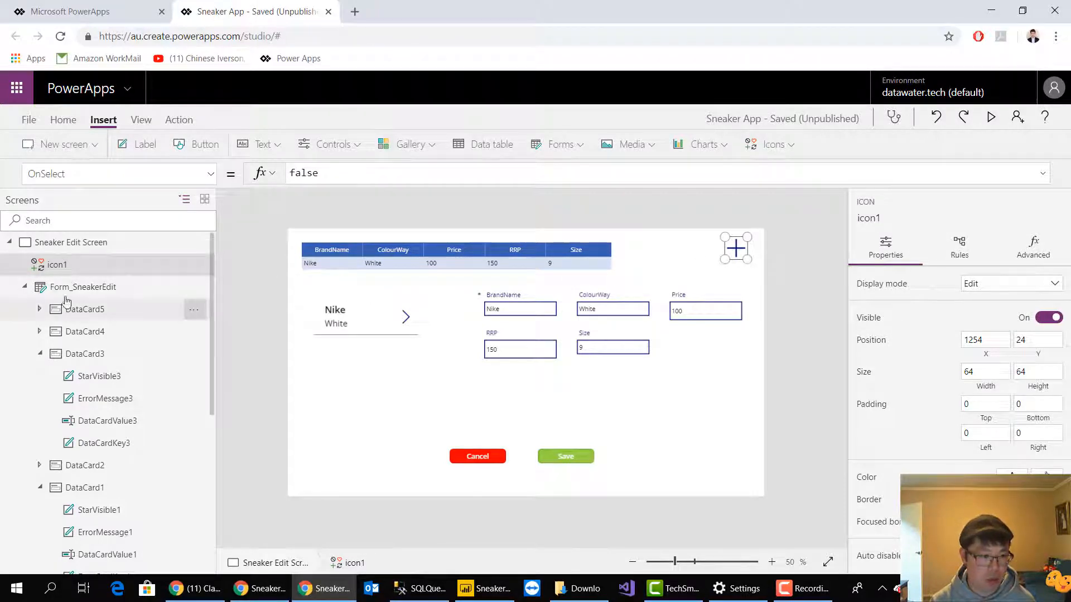
Add a blank screen to the app and rename it New Sneaker Screen
{"action": "left_click", "coordinate": [10, 242]}
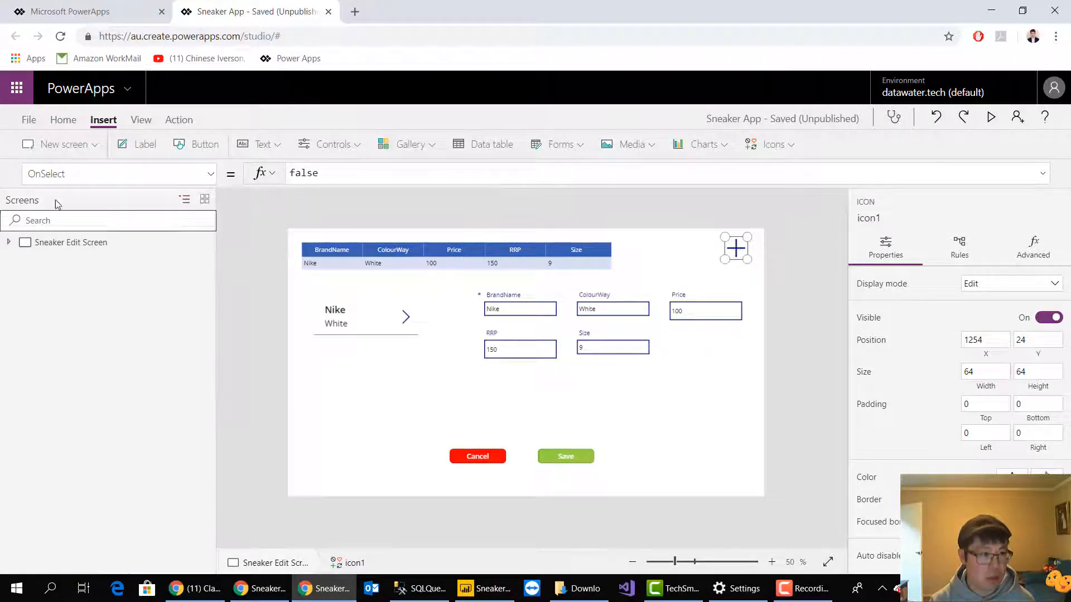
{"action": "left_click", "coordinate": [84, 145]}
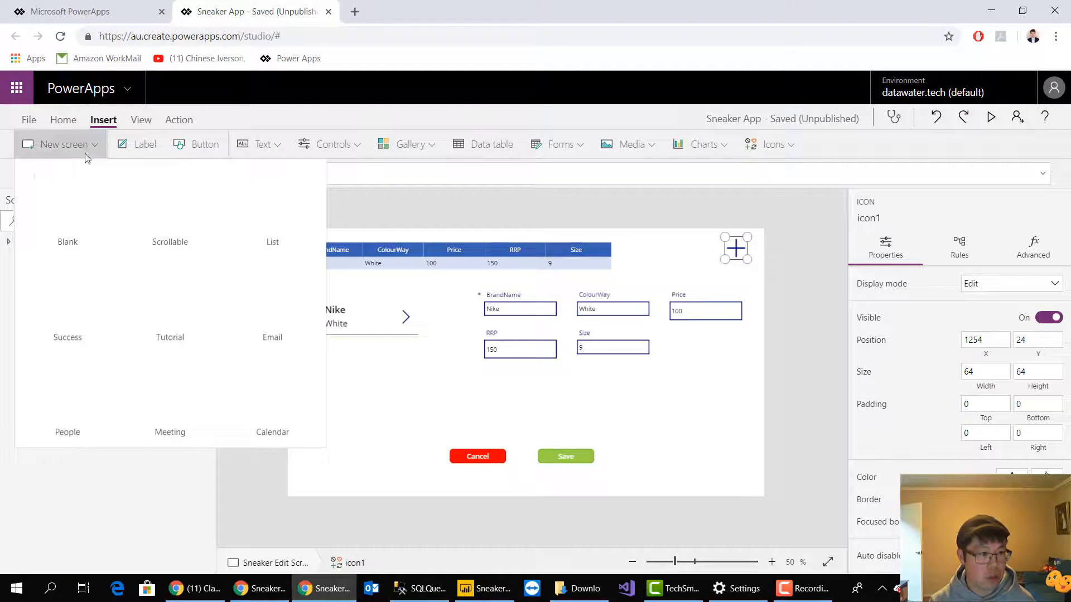
{"action": "left_click", "coordinate": [90, 208]}
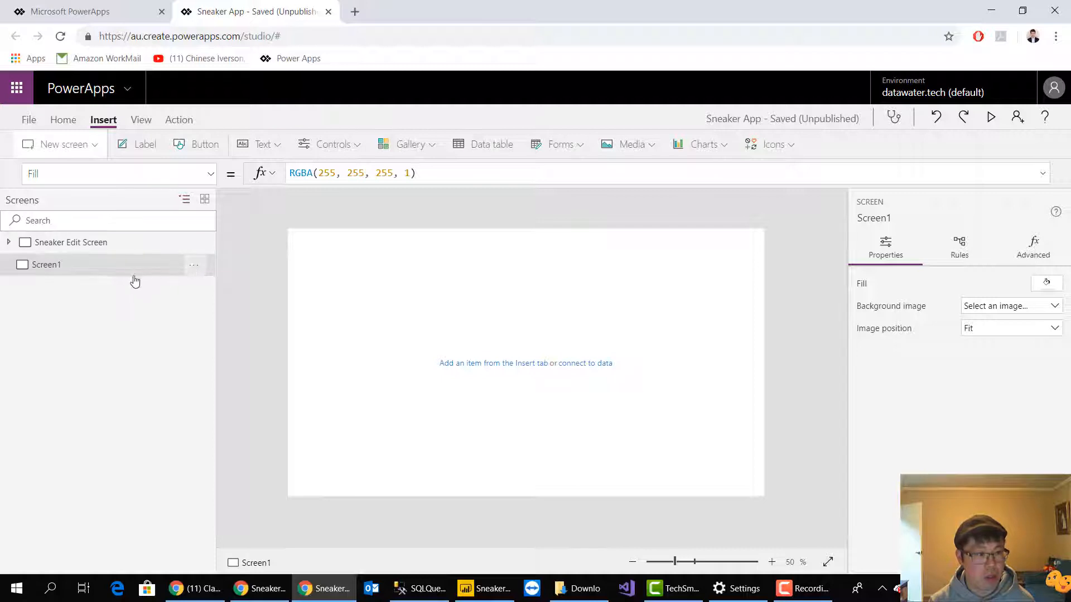
{"action": "left_click", "coordinate": [193, 266]}
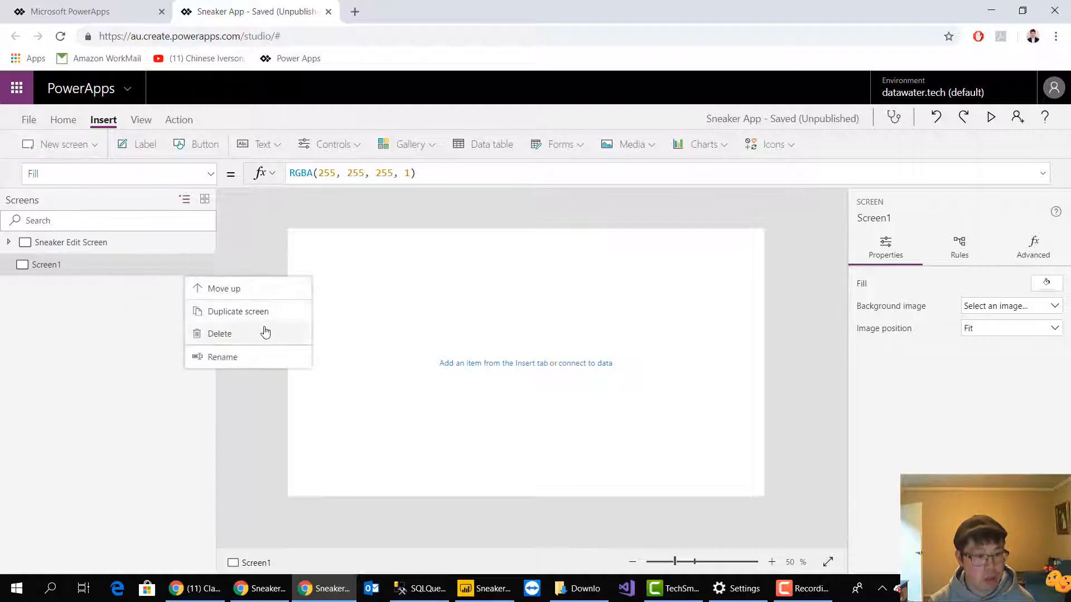
{"action": "left_click", "coordinate": [249, 358]}
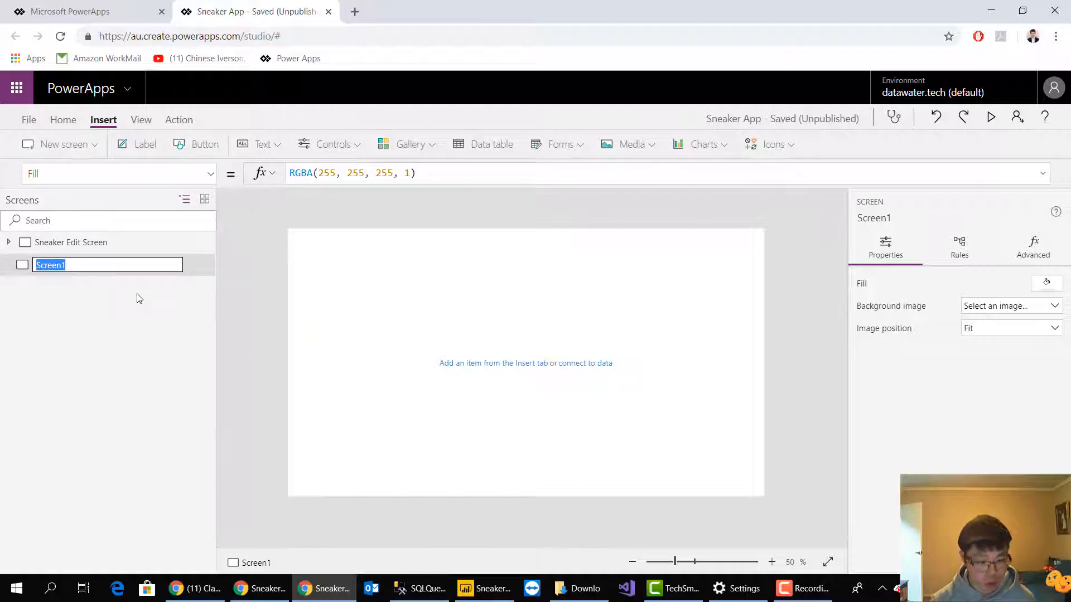
{"action": "type", "text": "New Sneaker"}
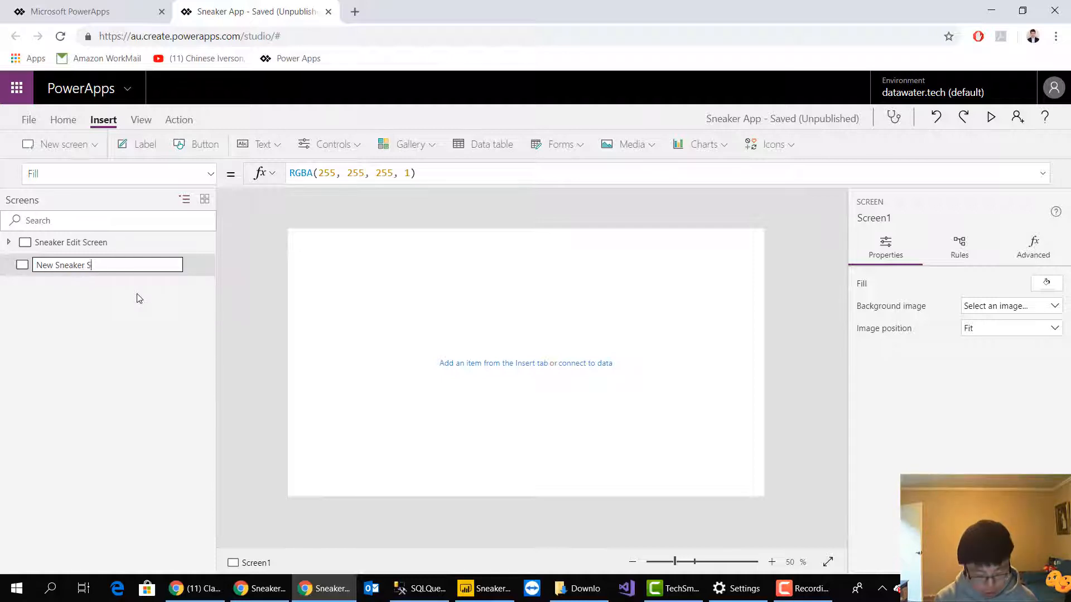
{"action": "key", "text": "Return"}
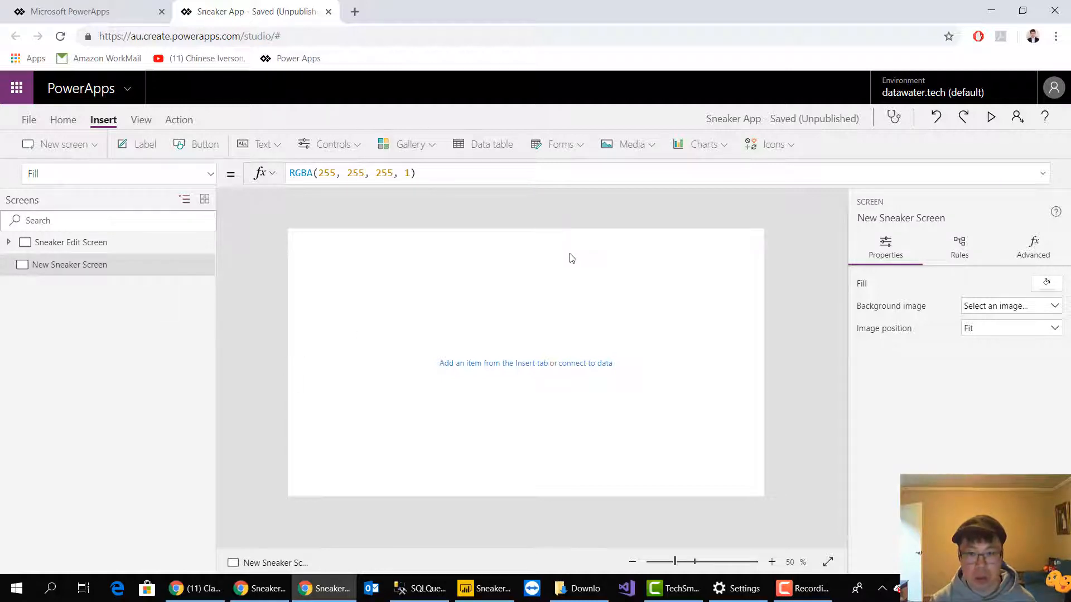
Insert an edit form on the New Sneaker Screen and connect it to the [dbo].[Sneaker] data source
{"action": "left_click", "coordinate": [557, 148]}
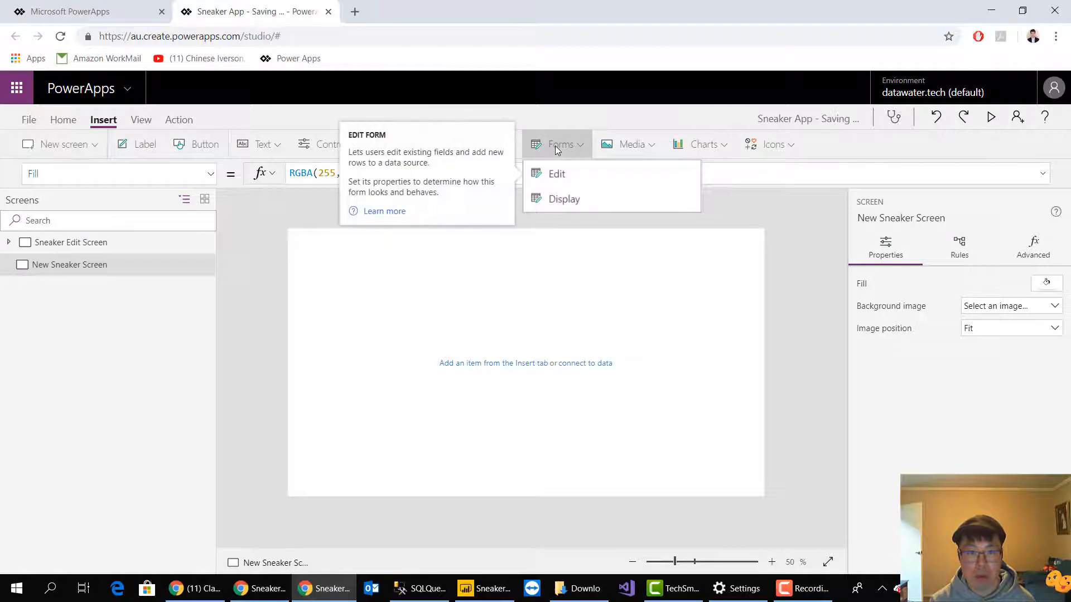
{"action": "left_click", "coordinate": [555, 174]}
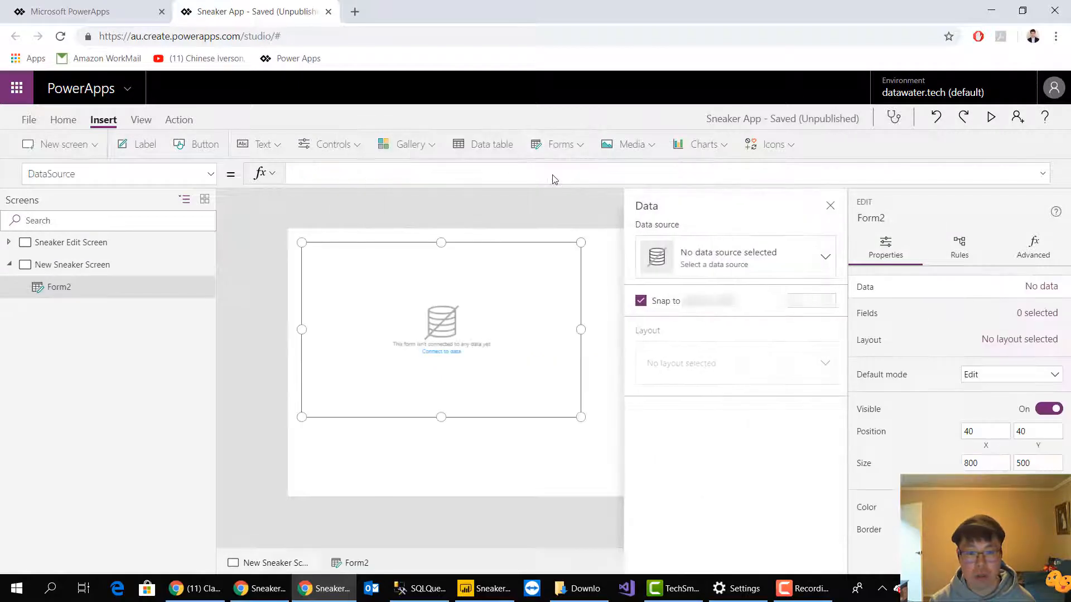
{"action": "left_click", "coordinate": [715, 282]}
{"action": "left_click", "coordinate": [719, 296]}
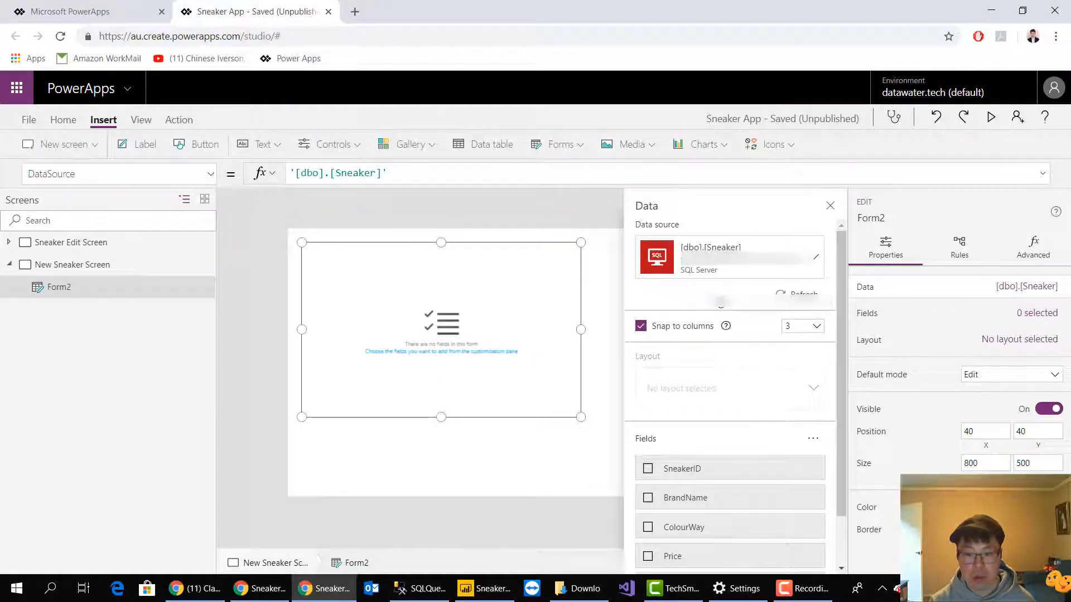
Include the BrandName, ColourWay, Price, RRP and Size fields in the new edit form
{"action": "scroll", "coordinate": [748, 430], "scroll_direction": "down", "scroll_amount": 1}
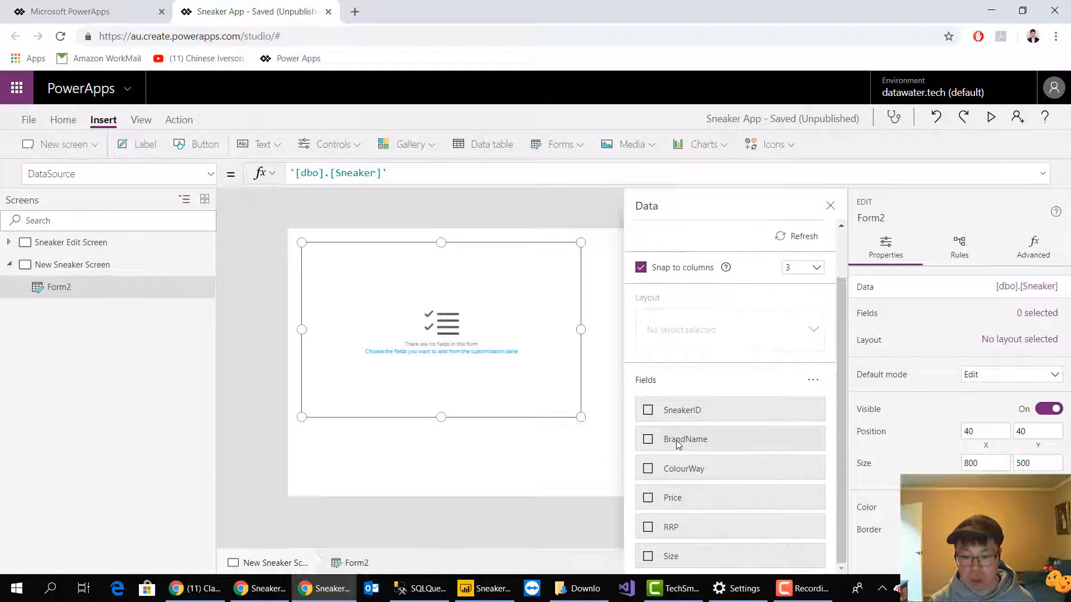
{"action": "left_click", "coordinate": [649, 440]}
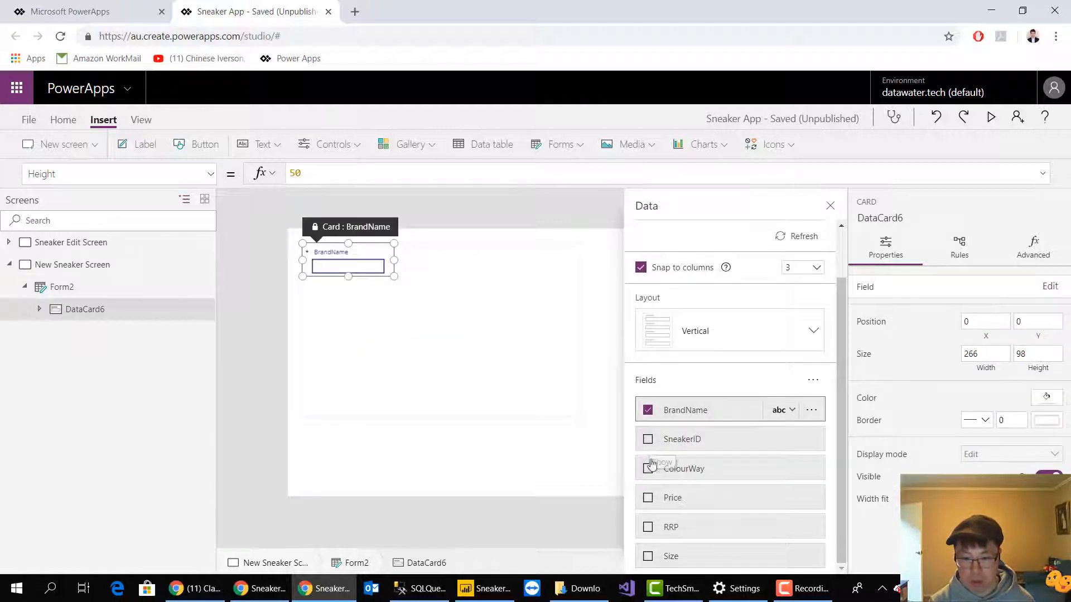
{"action": "left_click", "coordinate": [649, 468]}
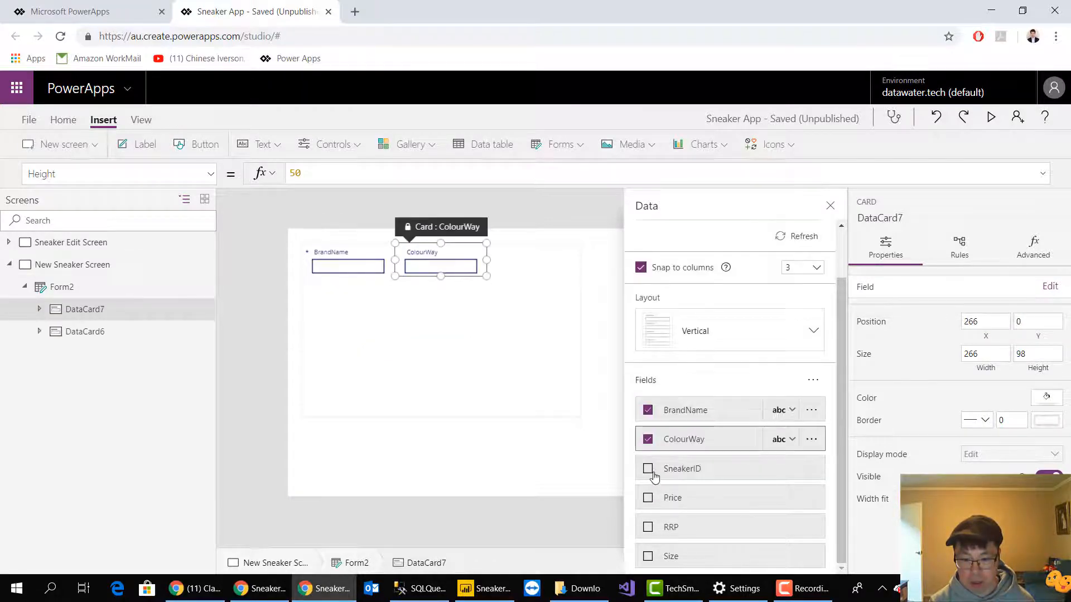
{"action": "left_click", "coordinate": [648, 498]}
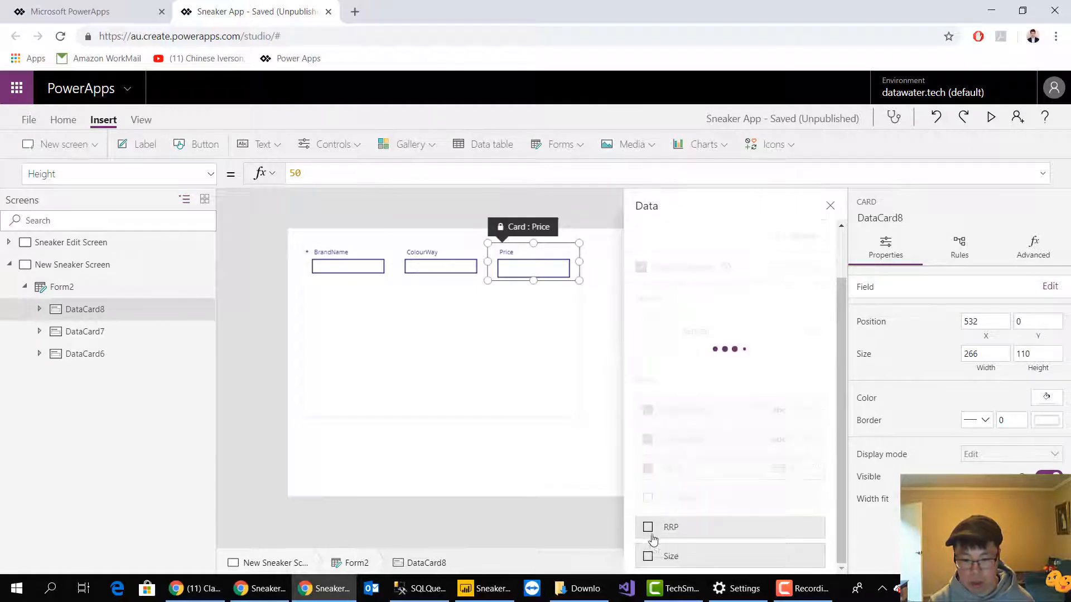
{"action": "left_click", "coordinate": [648, 528]}
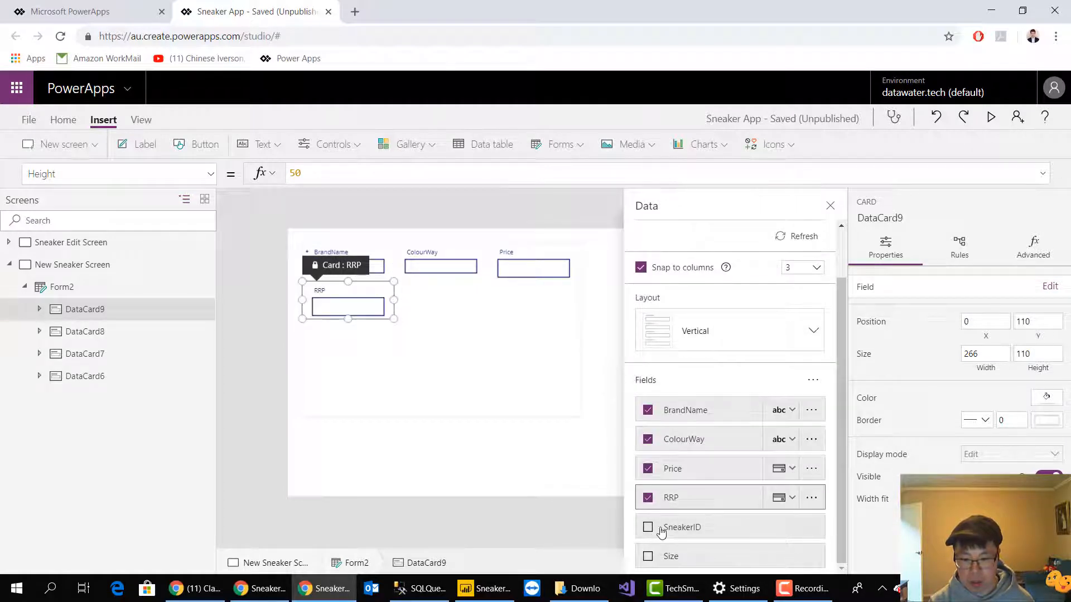
{"action": "left_click", "coordinate": [648, 556]}
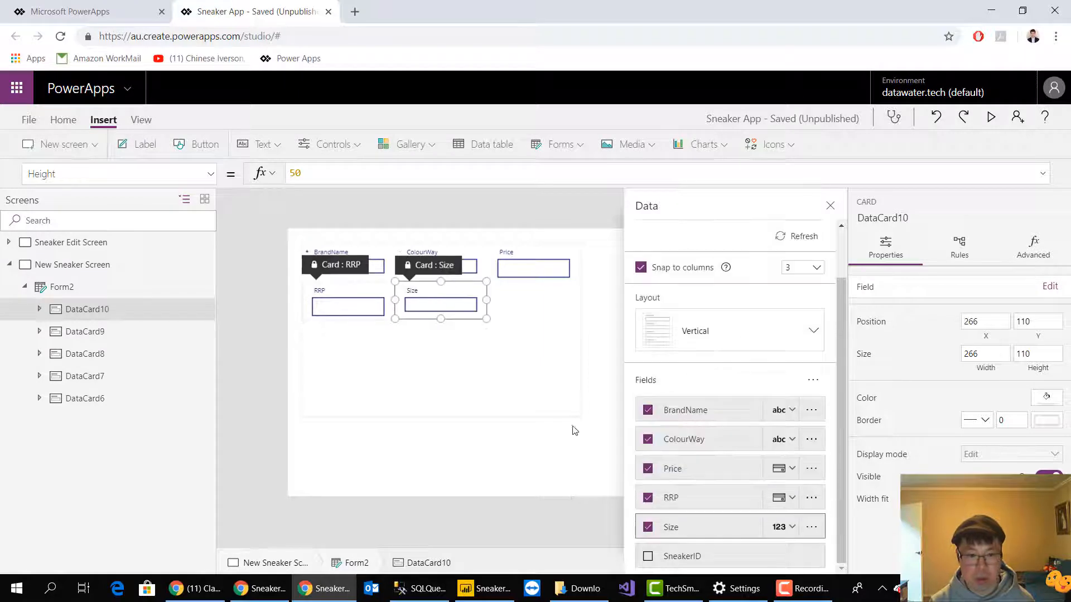
{"action": "left_click", "coordinate": [580, 427]}
Rename the edit form on the New Sneaker Screen to Form_NewSneaker
{"action": "left_click", "coordinate": [534, 341]}
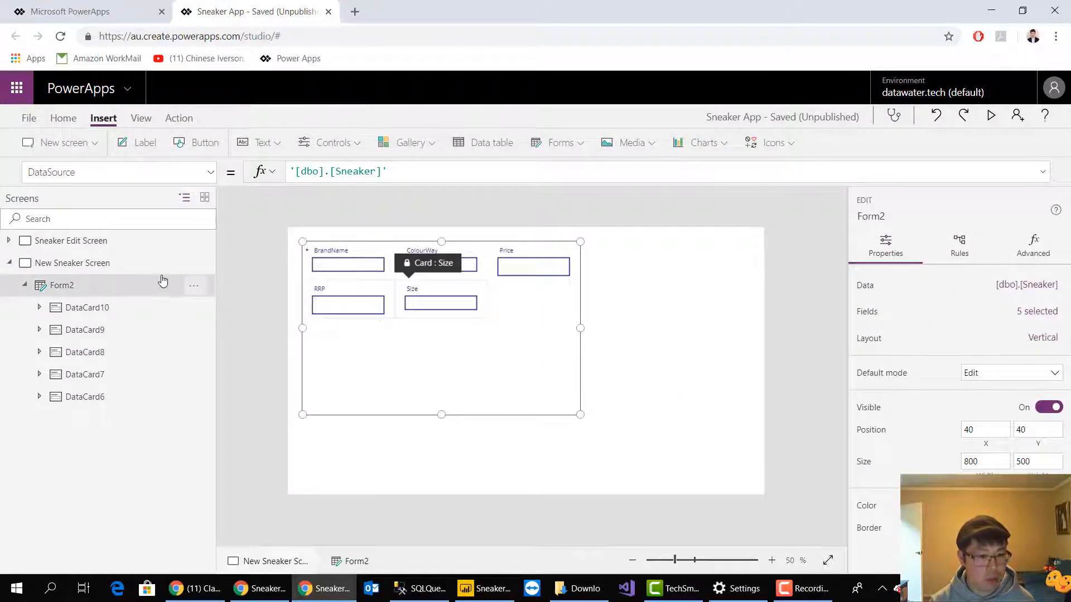
{"action": "left_click", "coordinate": [196, 286]}
{"action": "left_click", "coordinate": [253, 353]}
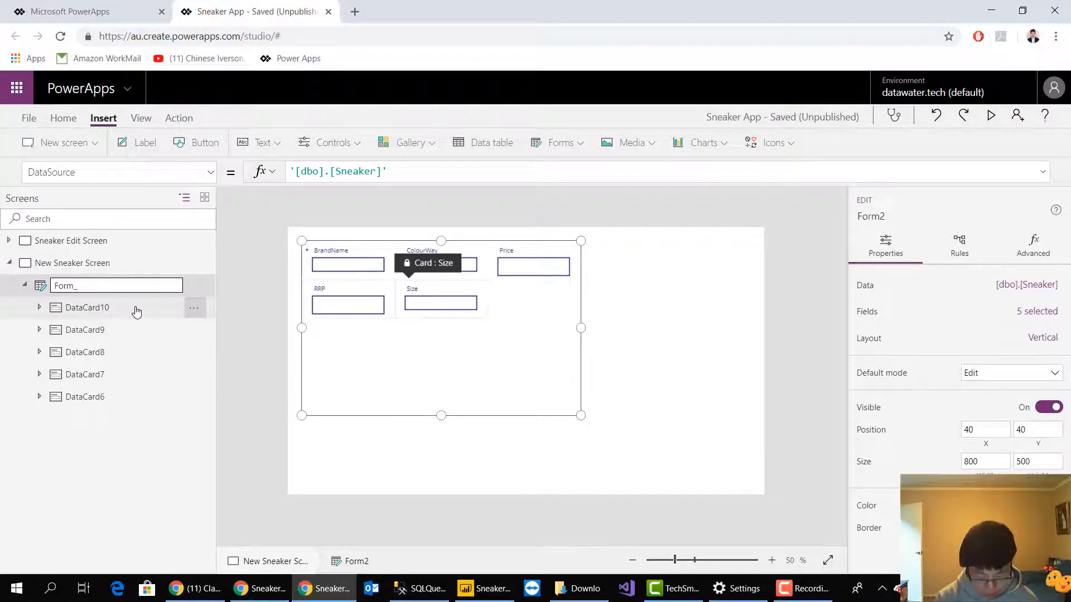
{"action": "type", "text": "_Nea"}
{"action": "key", "text": "BackSpace"}
{"action": "type", "text": "w"}
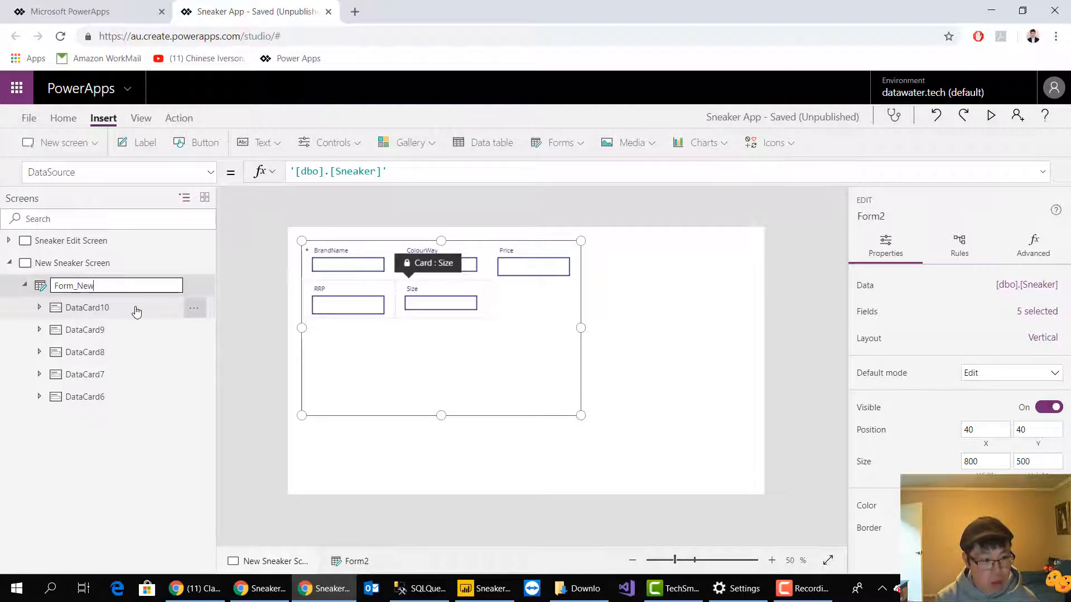
{"action": "type", "text": " Sneak"}
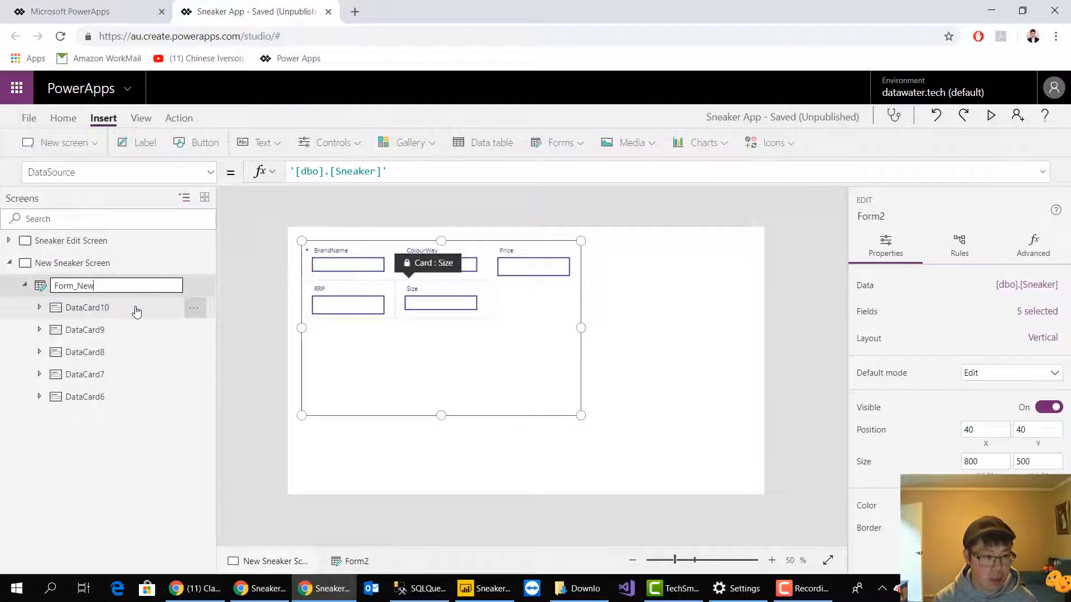
{"action": "type", "text": "S"}
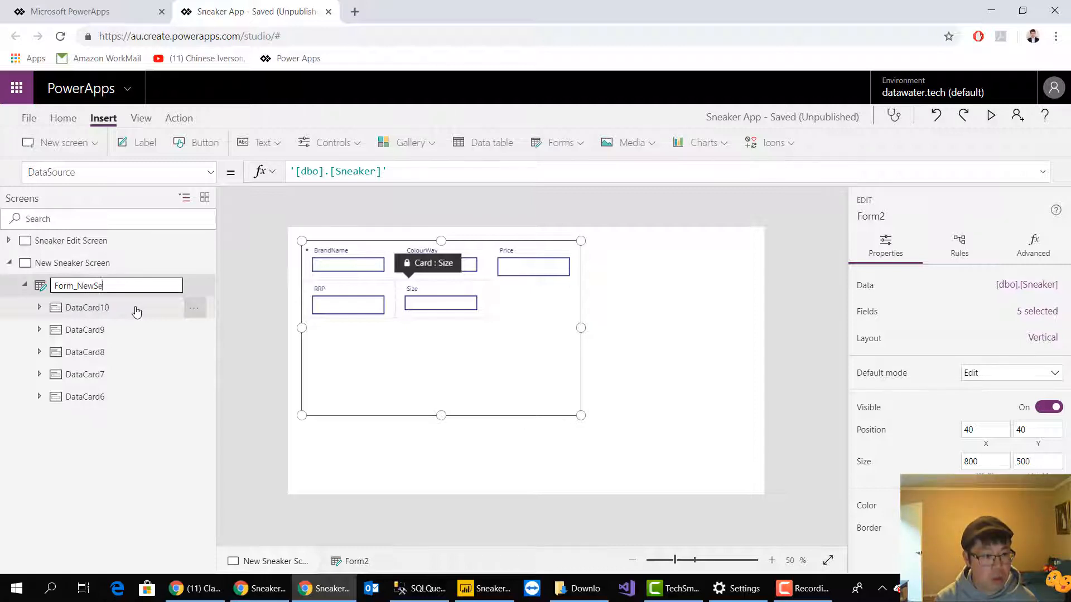
{"action": "type", "text": "neaker"}
{"action": "key", "text": "Return"}
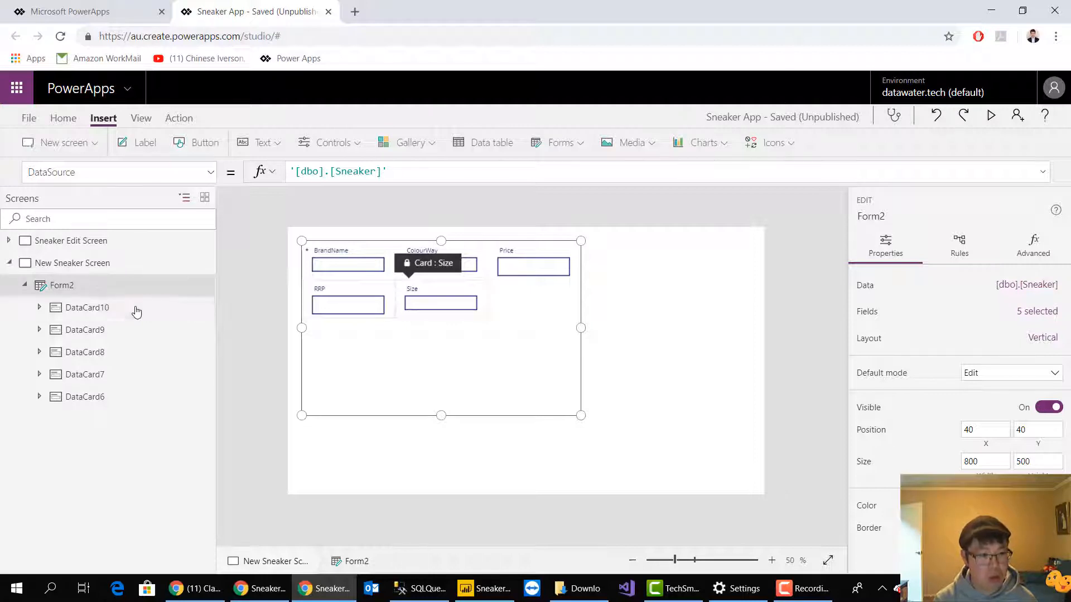
{"action": "left_click", "coordinate": [572, 299]}
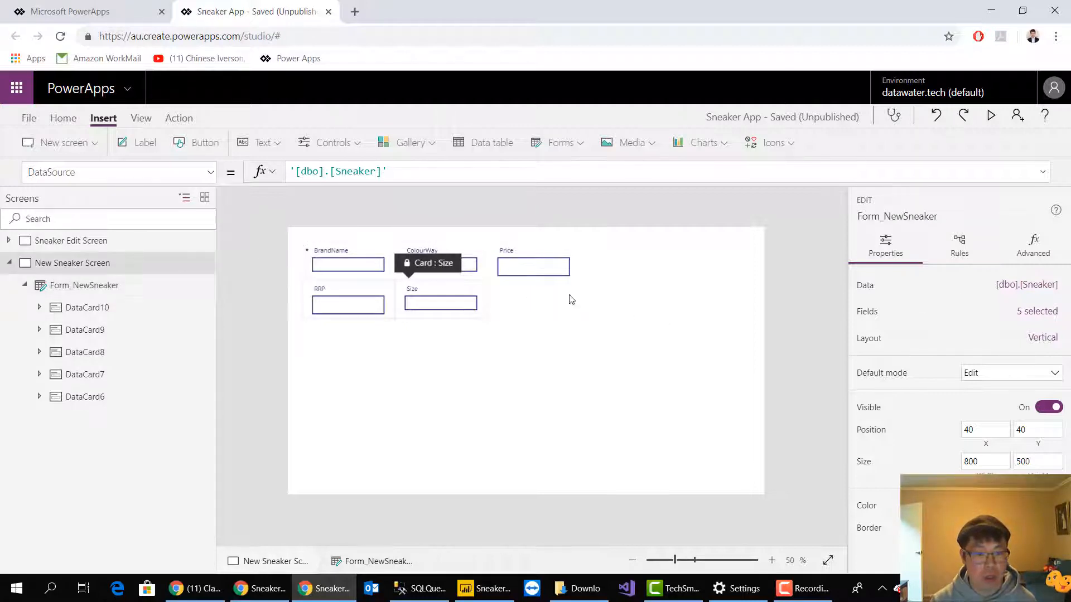
Copy the Cancel and Save buttons together from the Sneaker Edit Screen
{"action": "left_click", "coordinate": [52, 244]}
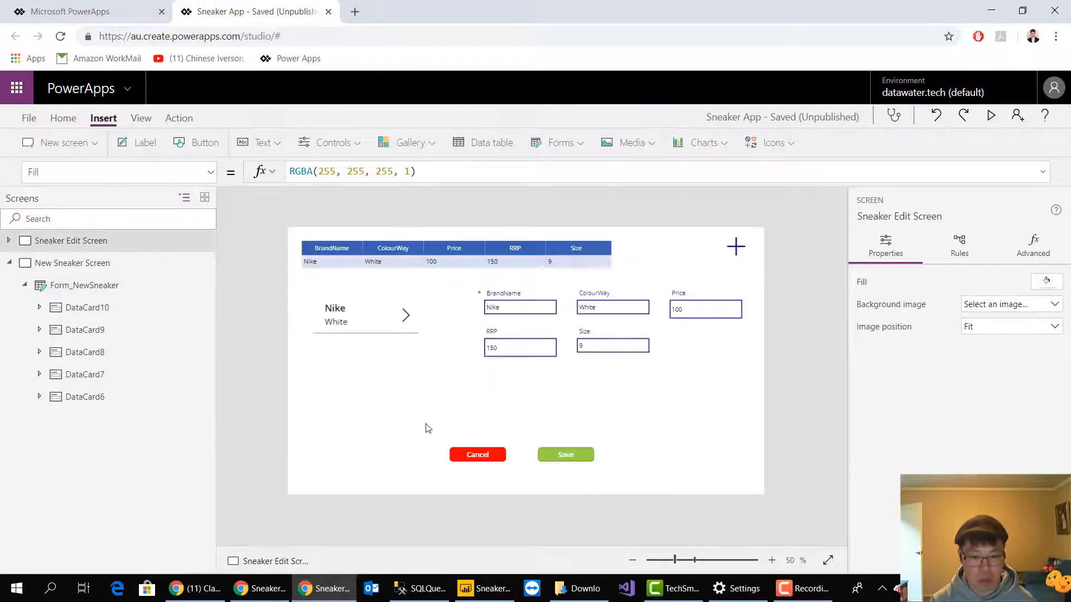
{"action": "left_click", "coordinate": [483, 458]}
{"action": "left_click", "coordinate": [565, 452], "text": "shift"}
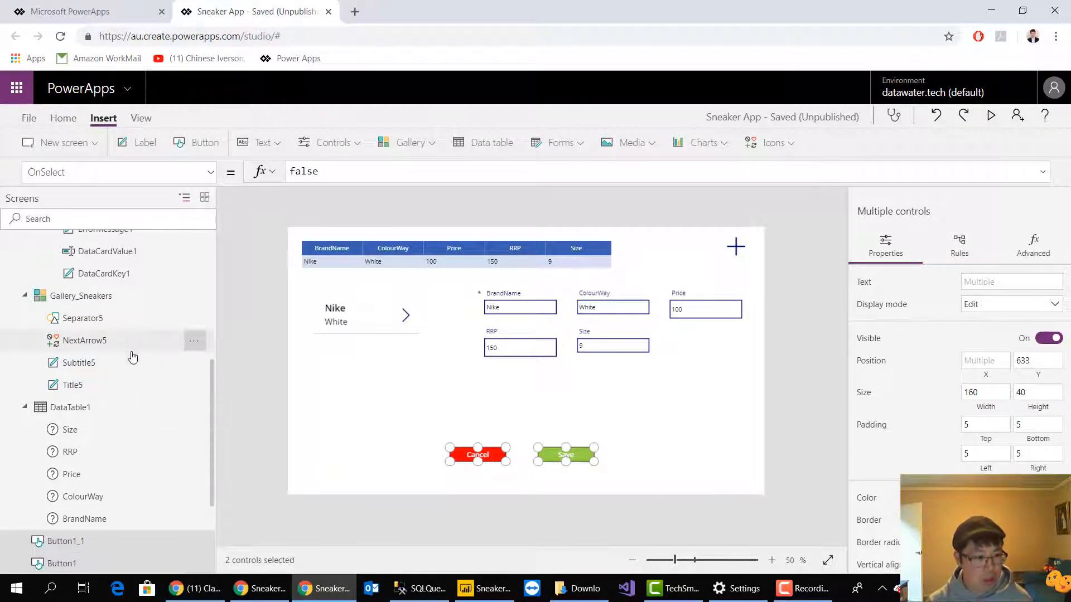
{"action": "left_click", "coordinate": [111, 299]}
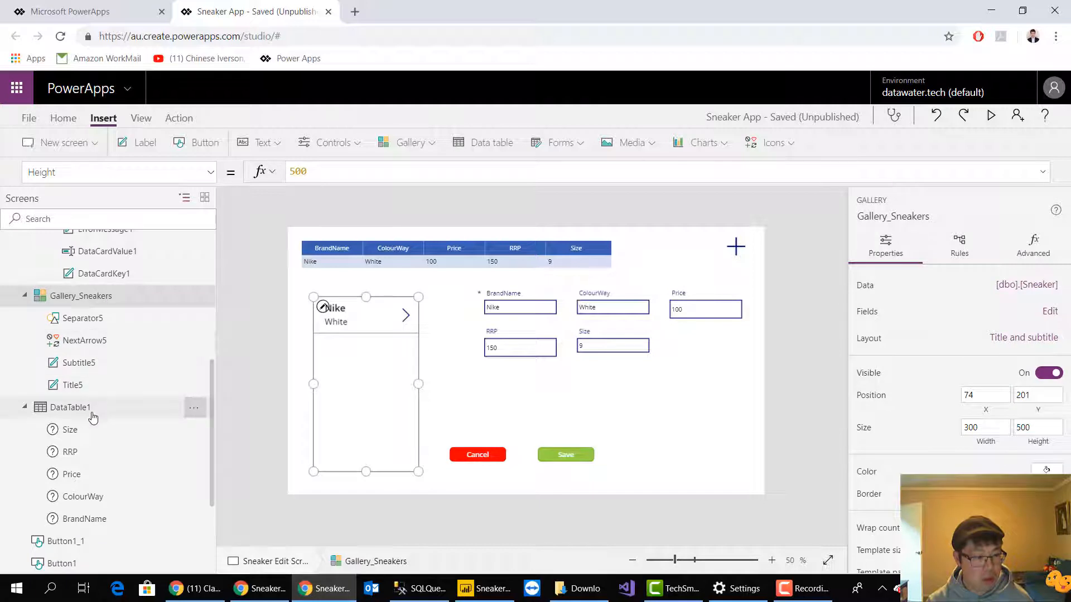
{"action": "scroll", "coordinate": [111, 417], "scroll_direction": "up", "scroll_amount": 10}
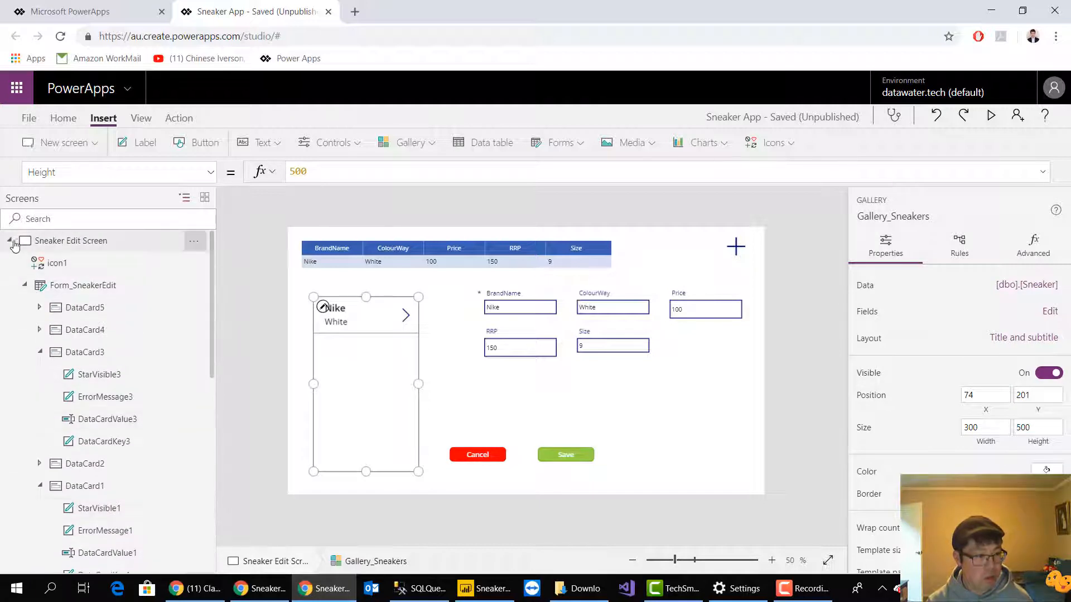
{"action": "left_click", "coordinate": [10, 241]}
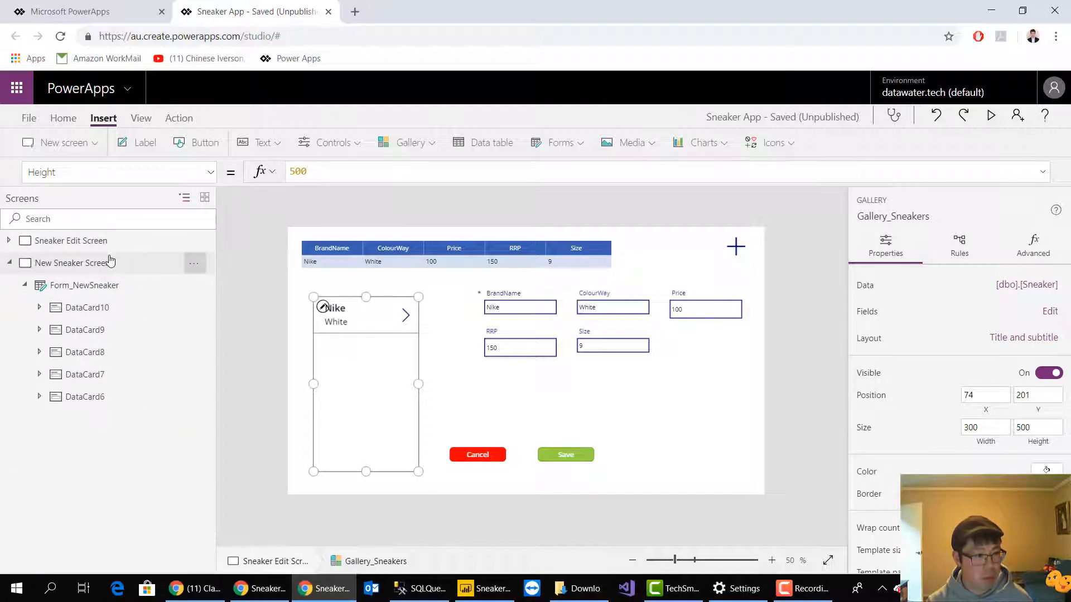
Paste the copied Cancel and Save buttons onto the New Sneaker Screen and place them below the form at about Y 588
{"action": "left_click", "coordinate": [110, 261]}
{"action": "left_click", "coordinate": [498, 382]}
{"action": "left_click", "coordinate": [694, 427]}
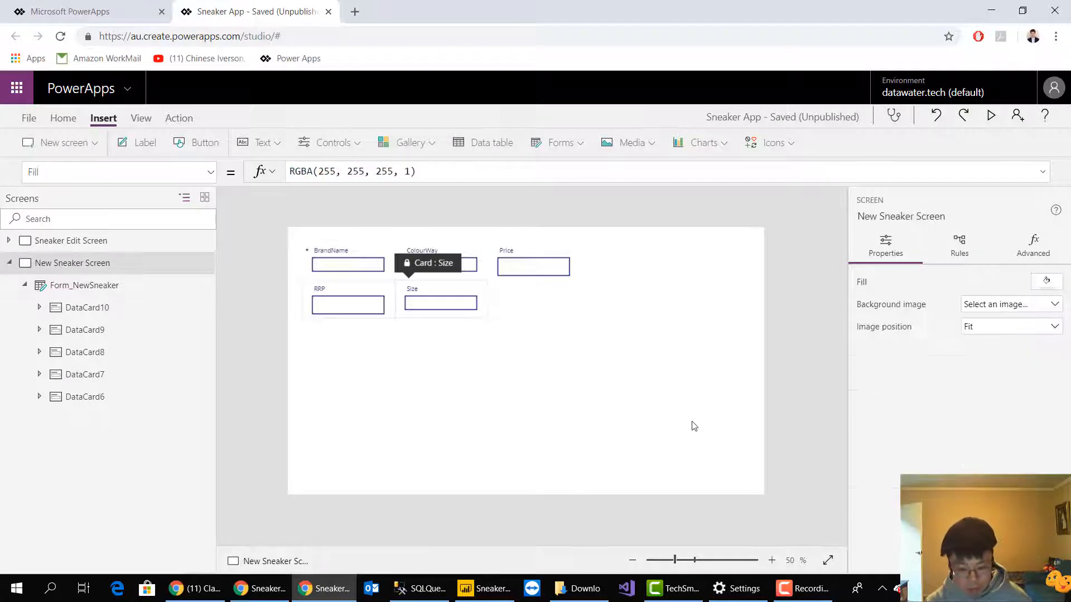
{"action": "key", "text": "ctrl+v"}
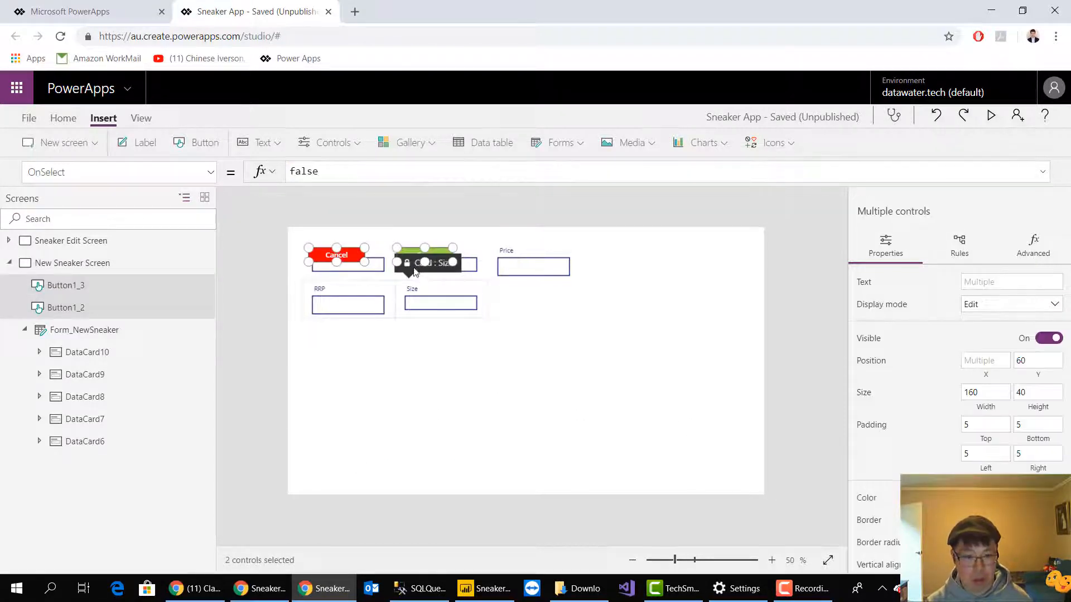
{"action": "left_click_drag", "start_coordinate": [426, 266], "coordinate": [552, 447]}
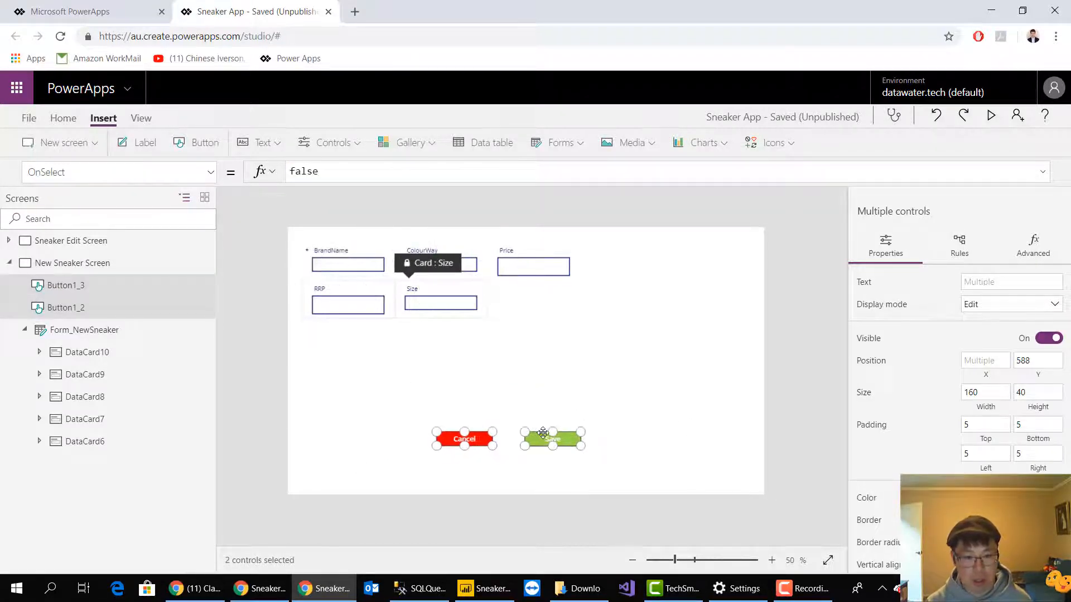
{"action": "left_click", "coordinate": [649, 433]}
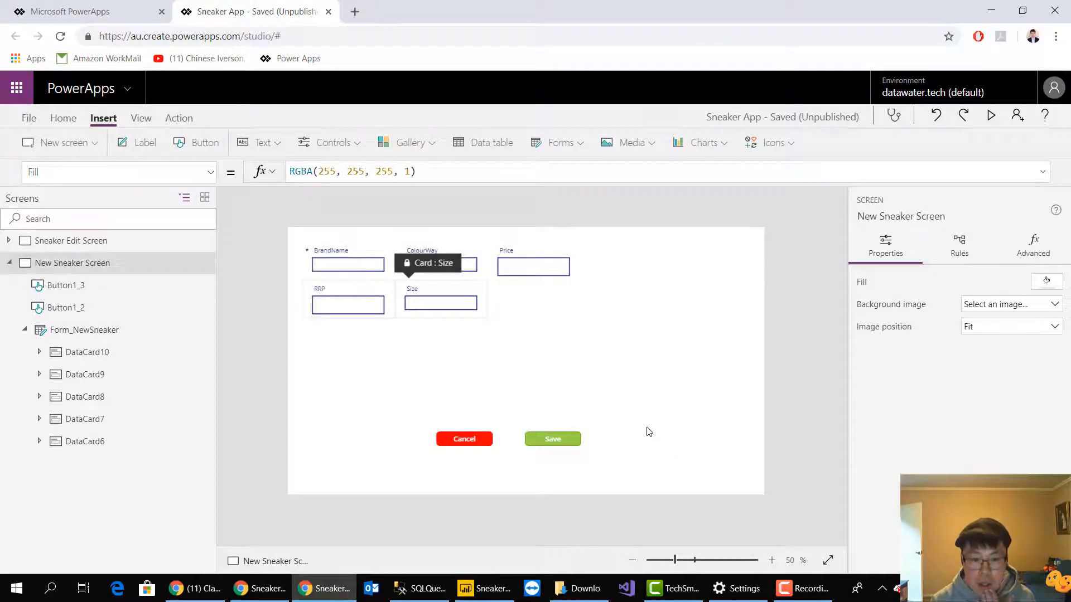
Change the text of the green Save button on the New Sneaker Screen to Add
{"action": "left_click", "coordinate": [574, 440]}
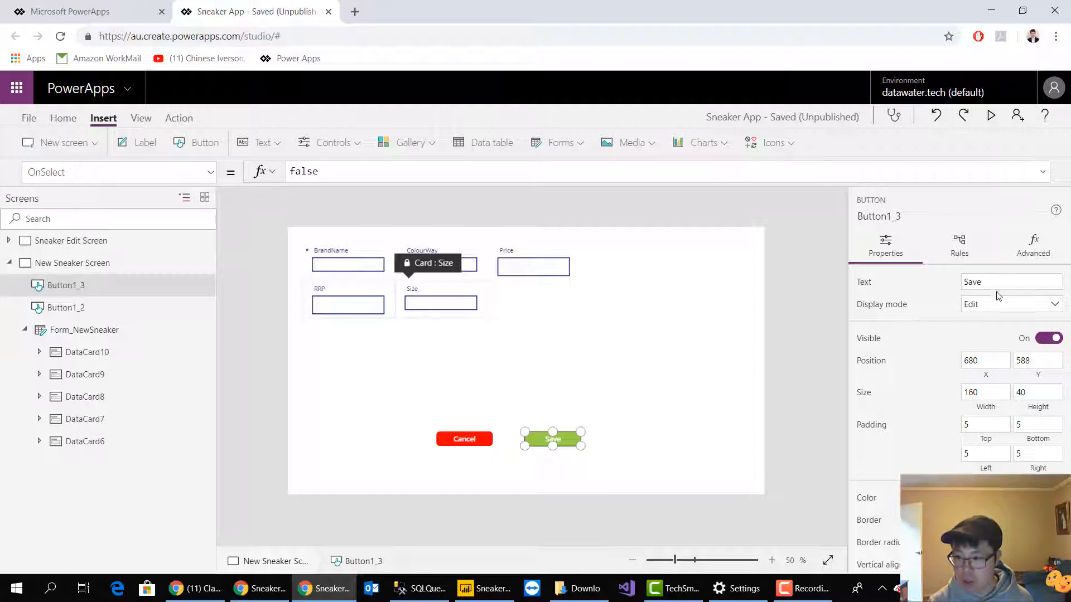
{"action": "left_click_drag", "start_coordinate": [996, 283], "coordinate": [935, 288]}
{"action": "type", "text": "Add"}
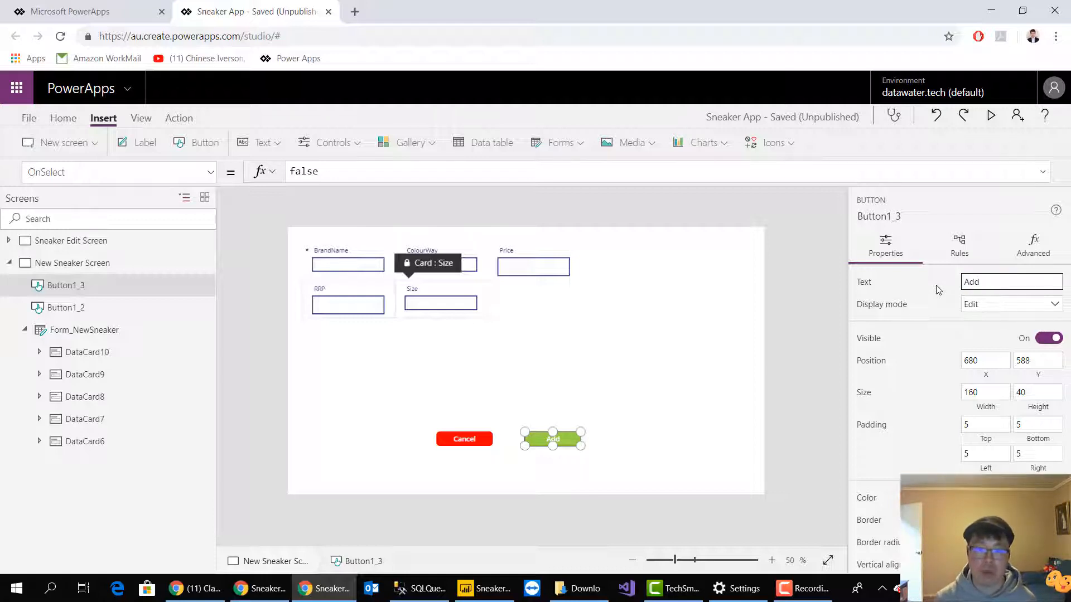
Resize Form_NewSneaker to about 894 by 496, with its upper-left corner at about X 150, Y 44
{"action": "left_click", "coordinate": [536, 323]}
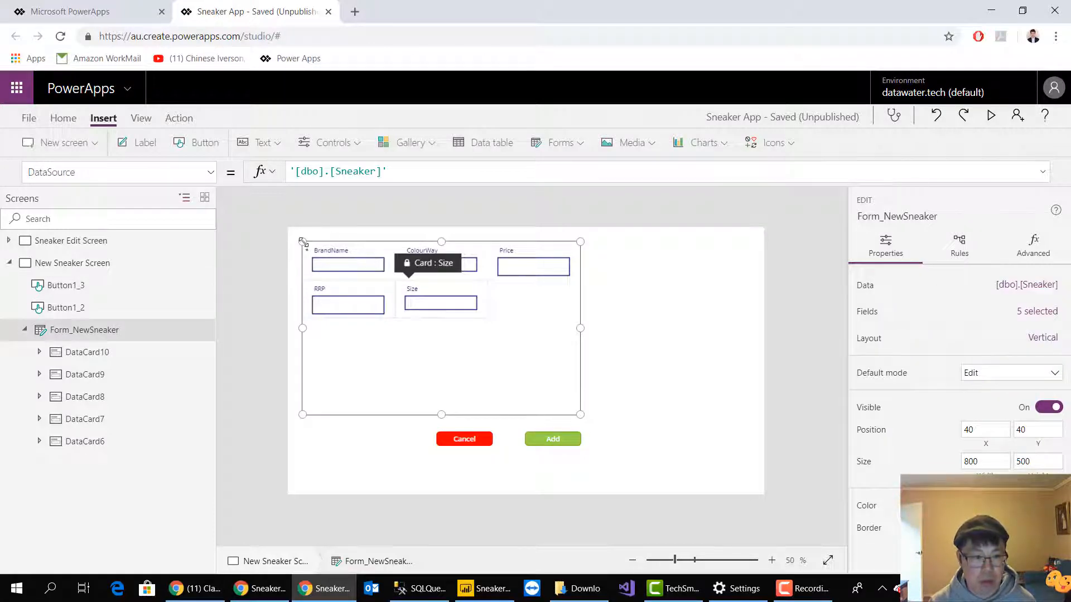
{"action": "left_click_drag", "start_coordinate": [302, 241], "coordinate": [340, 243]}
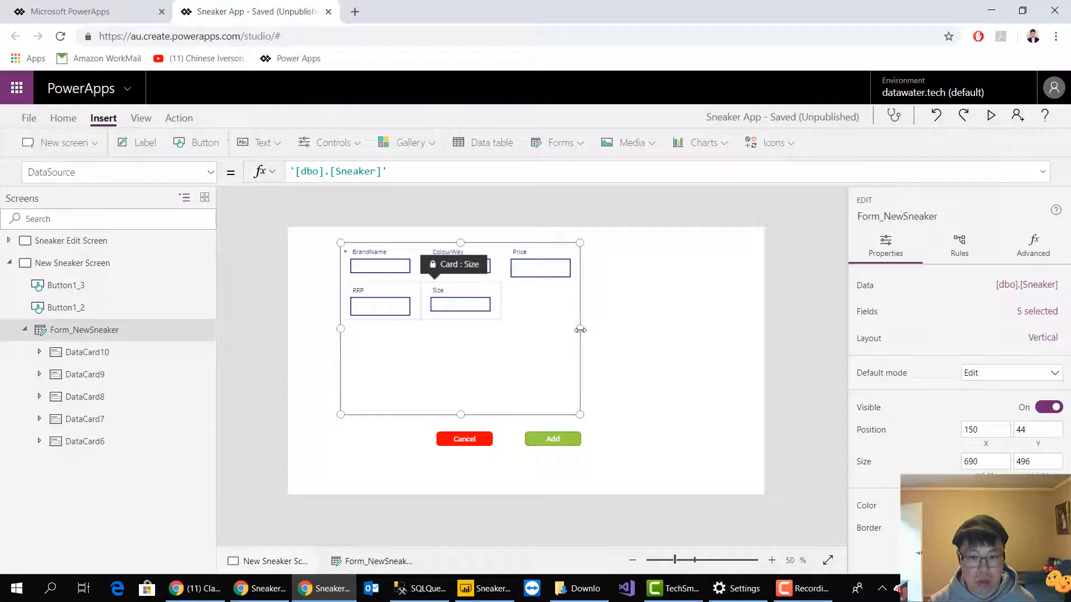
{"action": "left_click_drag", "start_coordinate": [580, 329], "coordinate": [652, 332]}
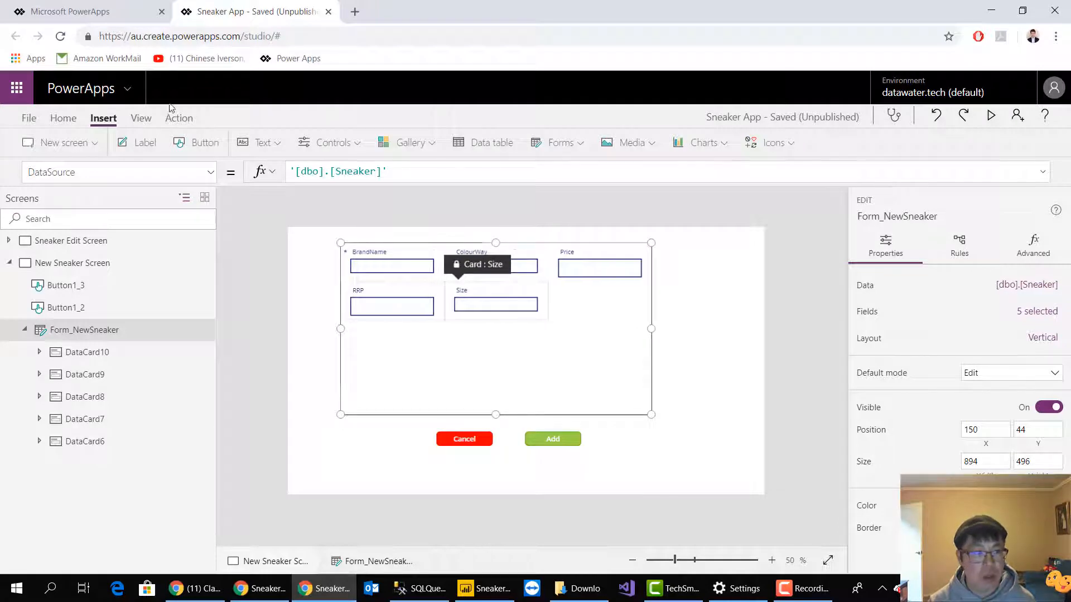
Save the Sneaker App and return to the New Sneaker Screen canvas
{"action": "left_click", "coordinate": [32, 118]}
{"action": "left_click", "coordinate": [178, 276]}
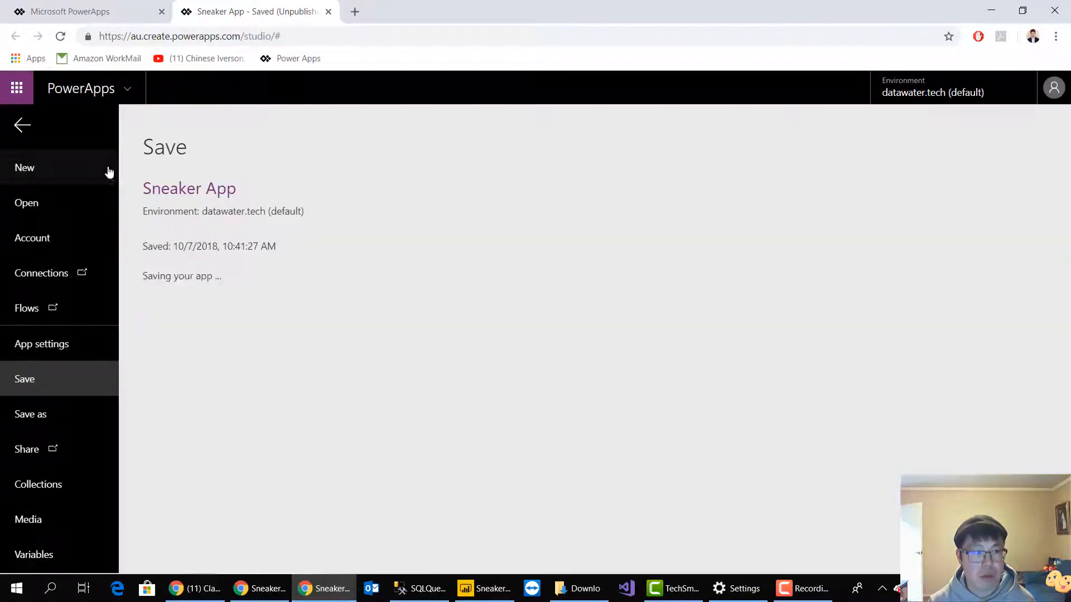
{"action": "left_click", "coordinate": [28, 127]}
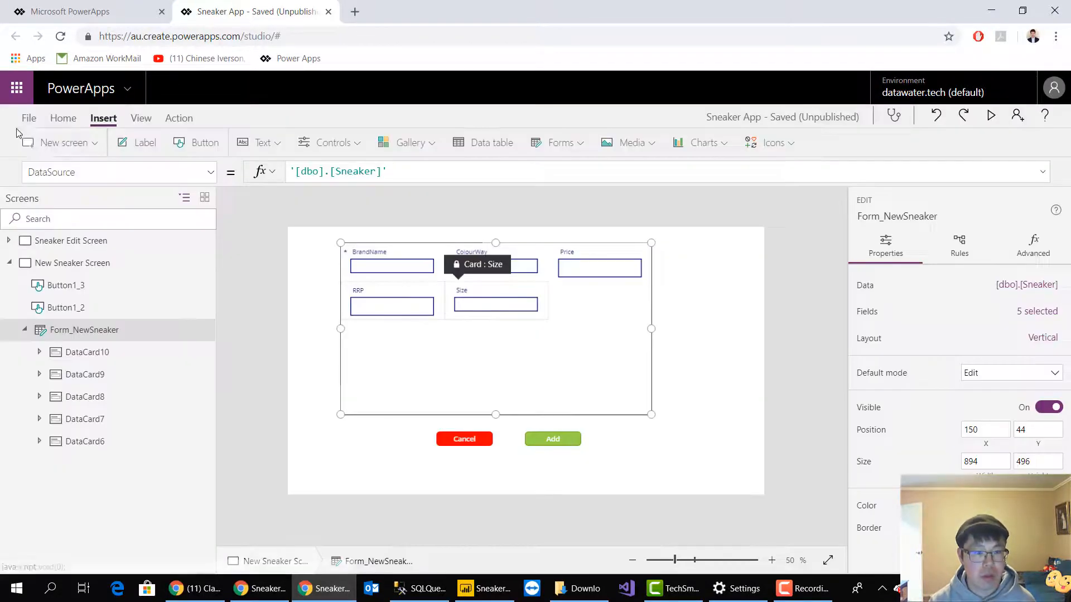
{"action": "left_click", "coordinate": [706, 343]}
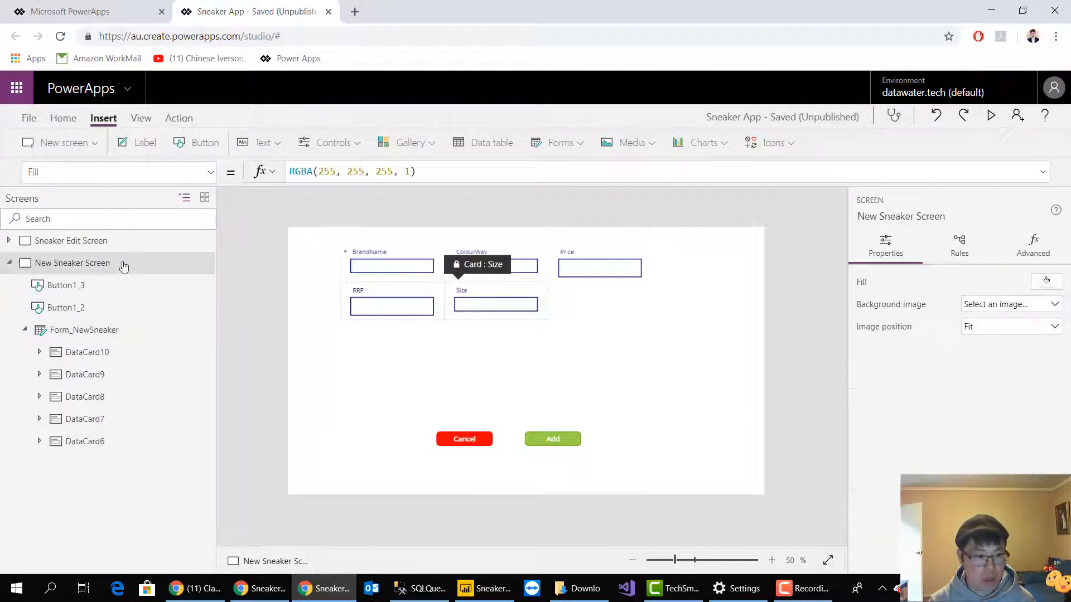
Try a Transition entry in the OnSelect formula of the plus icon on the Sneaker Edit Screen
{"action": "left_click", "coordinate": [96, 243]}
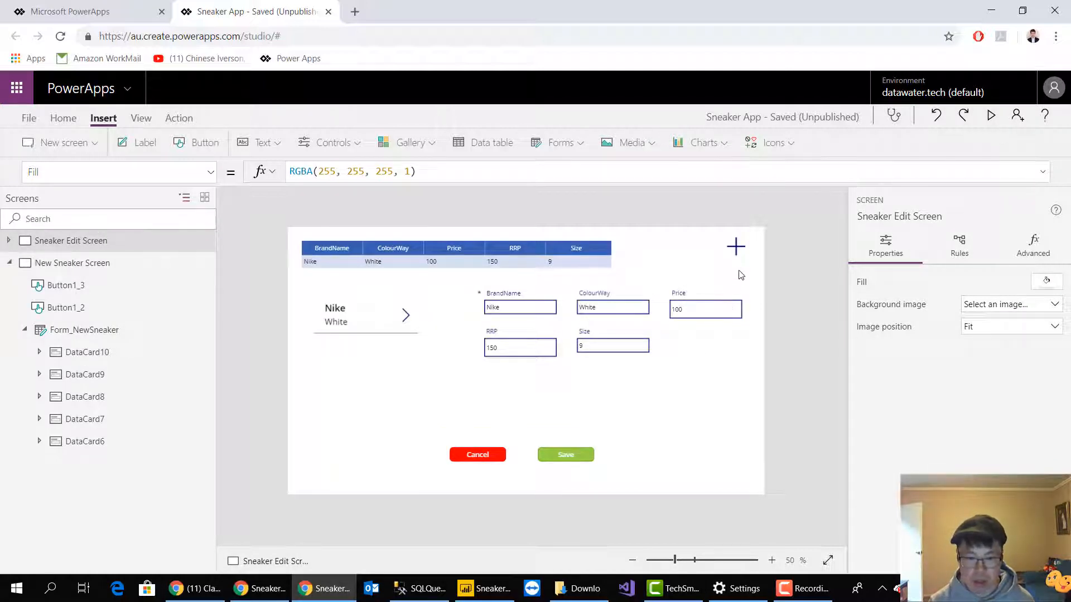
{"action": "left_click", "coordinate": [735, 255]}
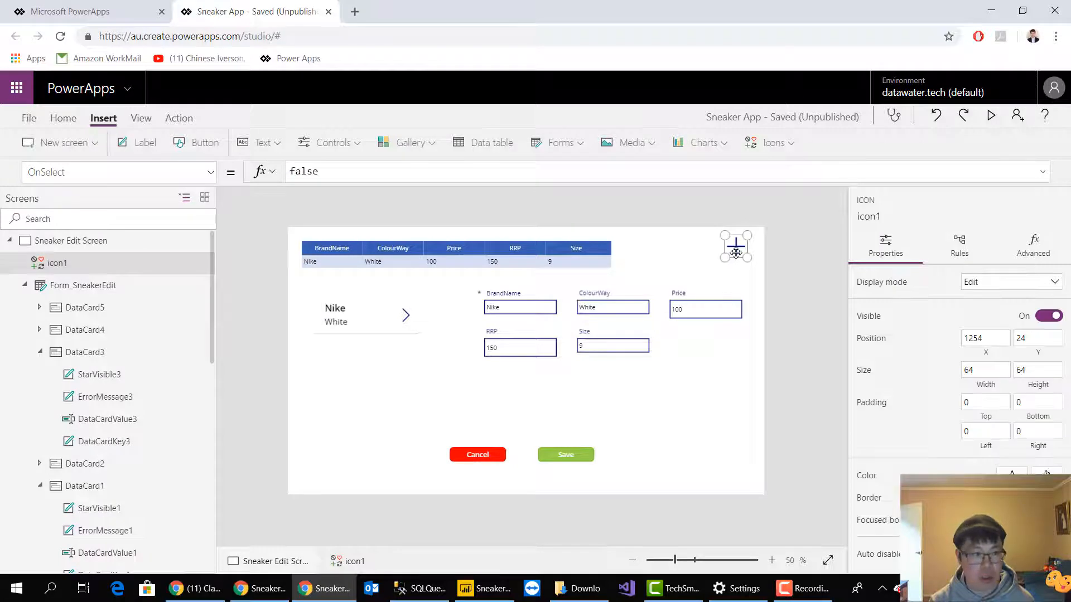
{"action": "double_click", "coordinate": [292, 177]}
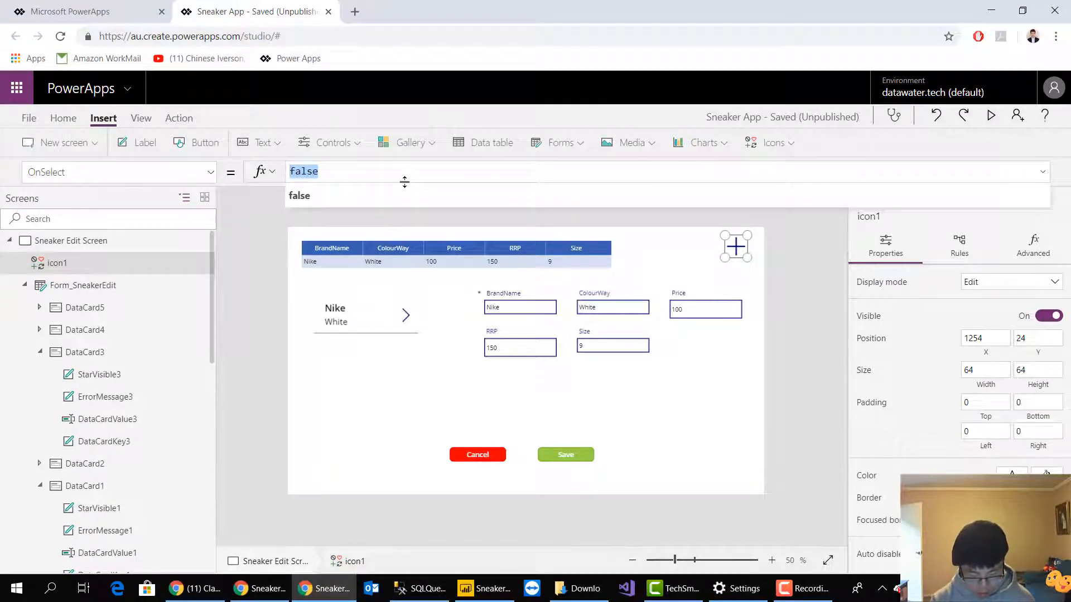
{"action": "type", "text": "tr"}
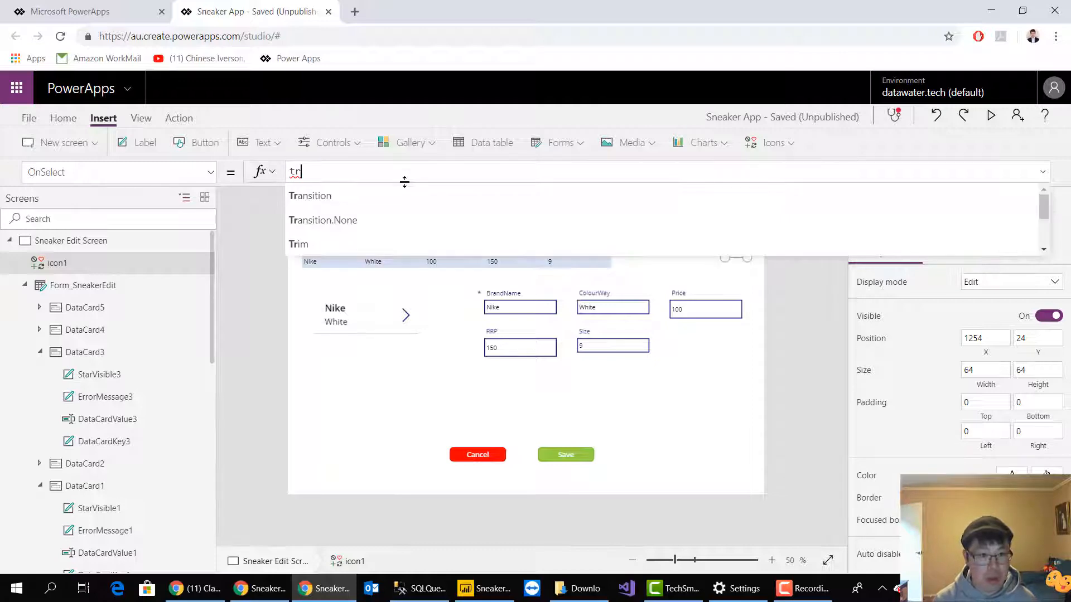
{"action": "left_click", "coordinate": [356, 196]}
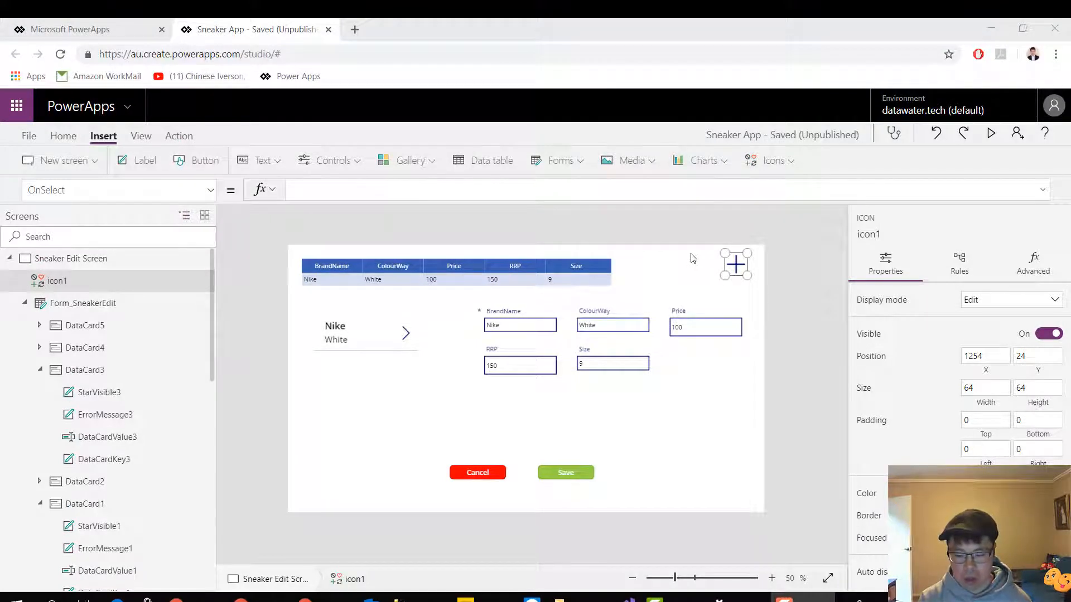
{"action": "left_click", "coordinate": [754, 335]}
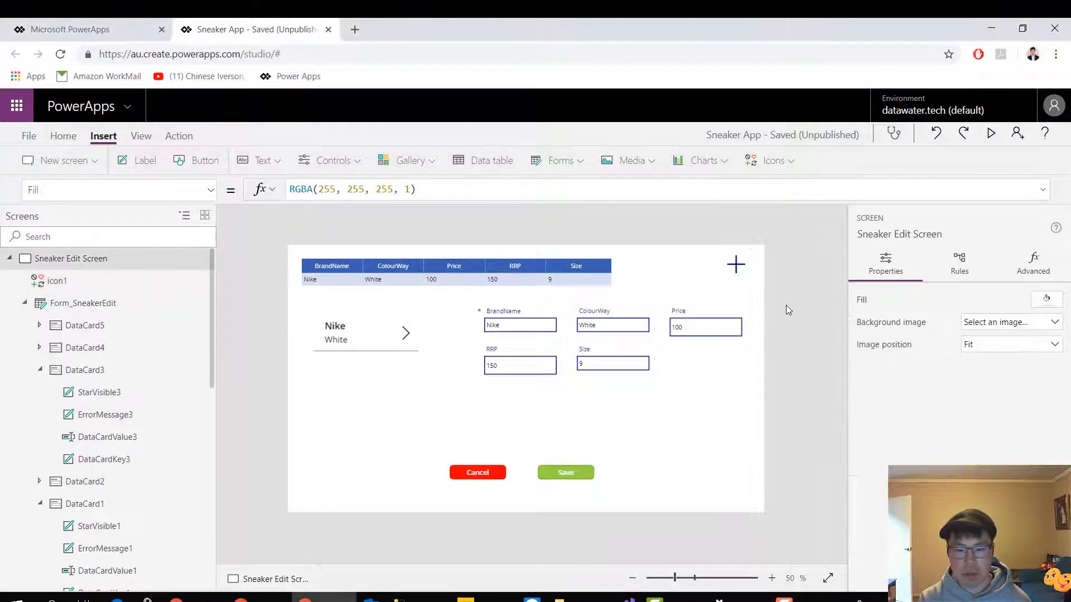
Try to build the plus icon's OnSelect formula with the NewForm function
{"action": "left_click", "coordinate": [746, 269]}
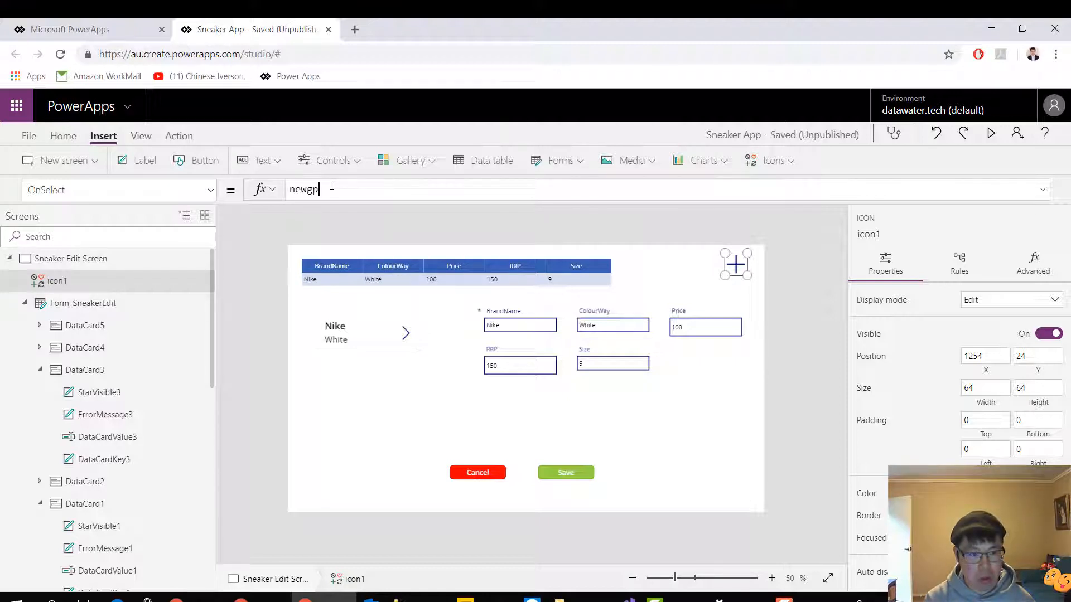
{"action": "key", "text": "BackSpace"}
{"action": "key", "text": "BackSpace"}
{"action": "key", "text": "BackSpace"}
{"action": "type", "text": "fpt"}
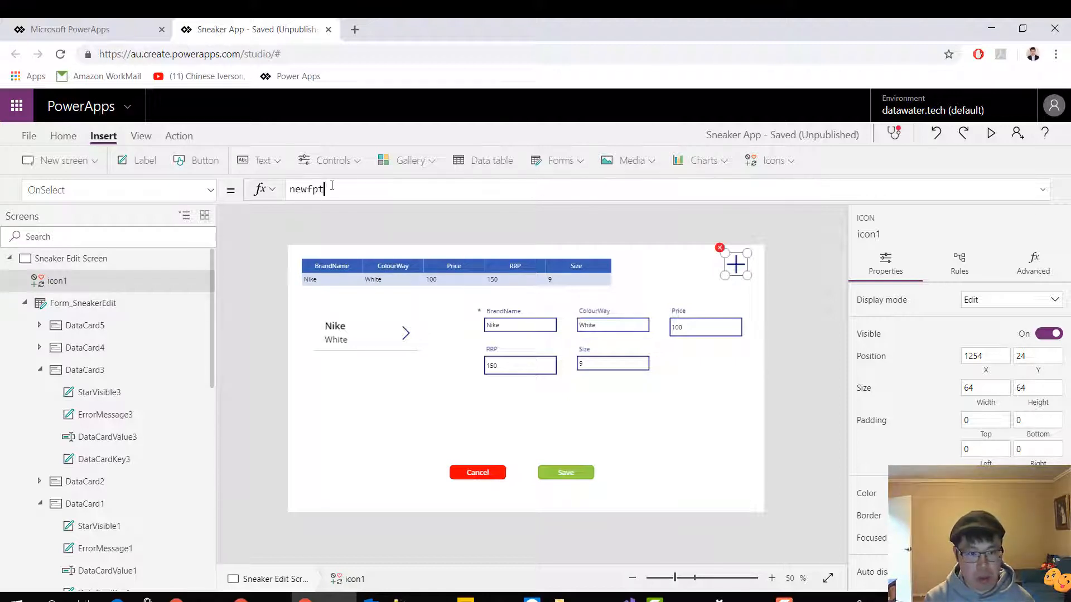
{"action": "type", "text": "p"}
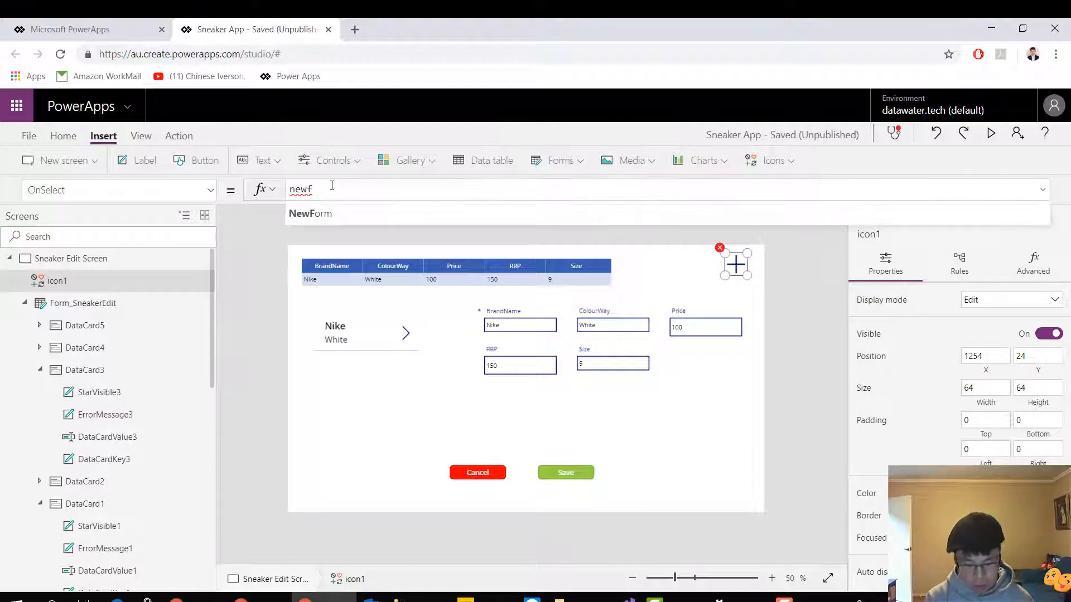
{"action": "type", "text": "o"}
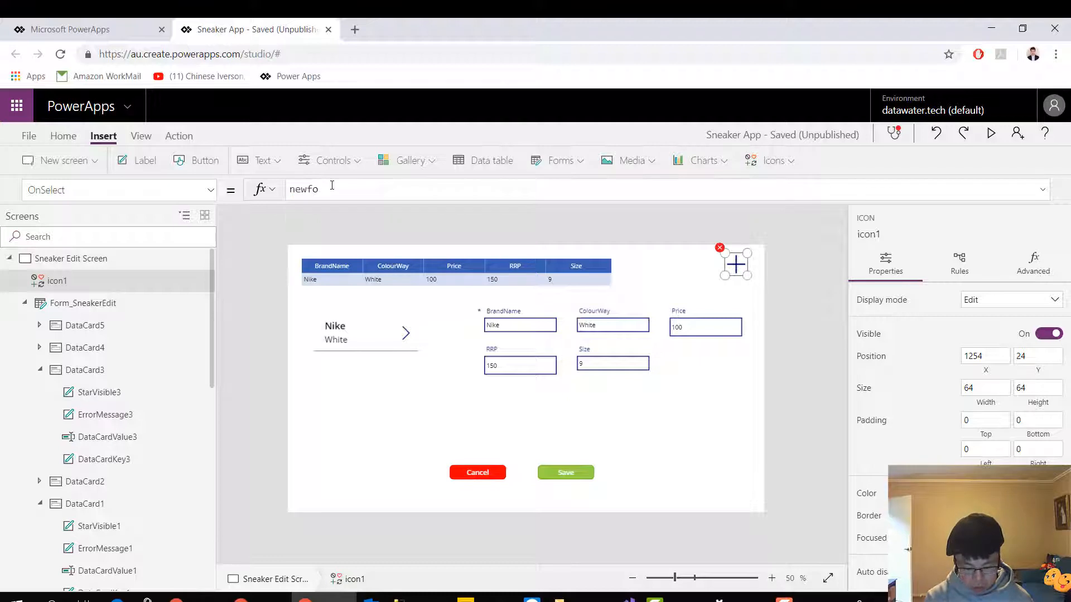
{"action": "type", "text": "rm"}
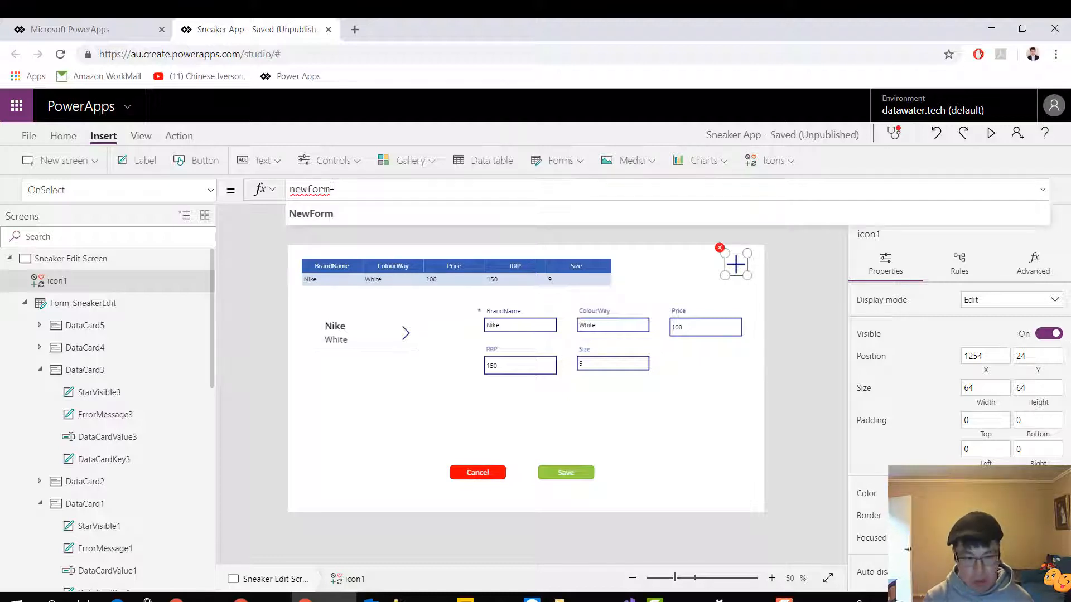
{"action": "key", "text": "Tab"}
{"action": "type", "text": "("}
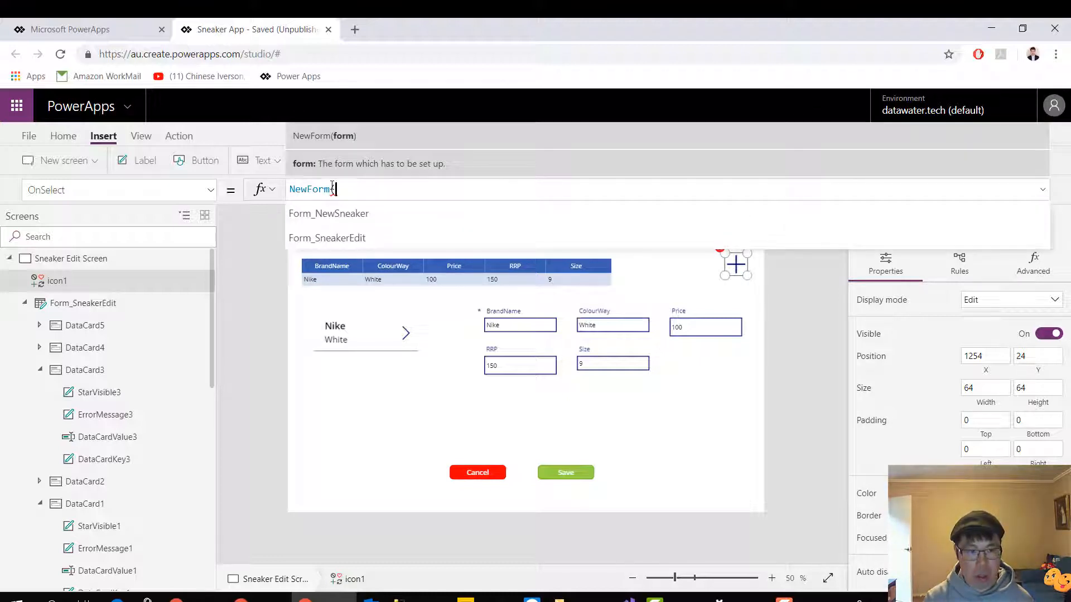
{"action": "key", "text": "Down"}
{"action": "key", "text": "Down"}
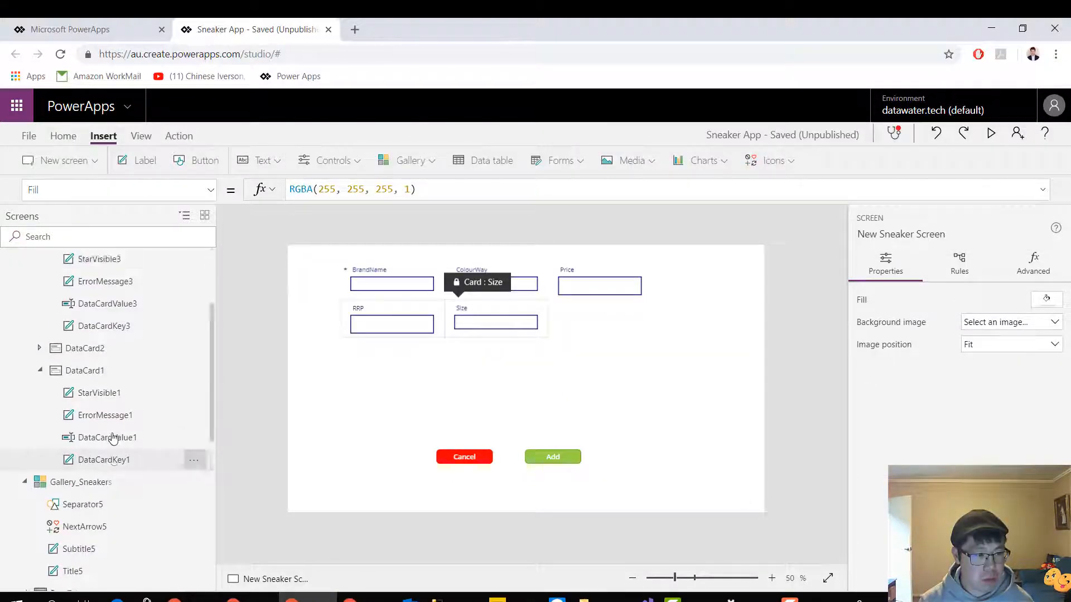
{"action": "scroll", "coordinate": [112, 437], "scroll_direction": "up", "scroll_amount": 3}
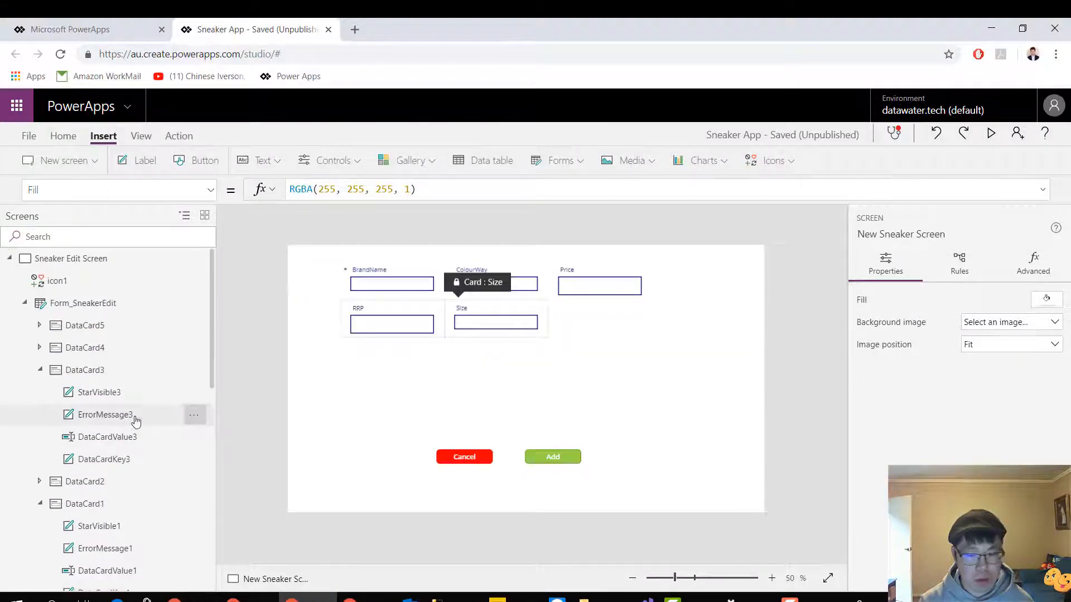
{"action": "scroll", "coordinate": [147, 415], "scroll_direction": "down", "scroll_amount": 10}
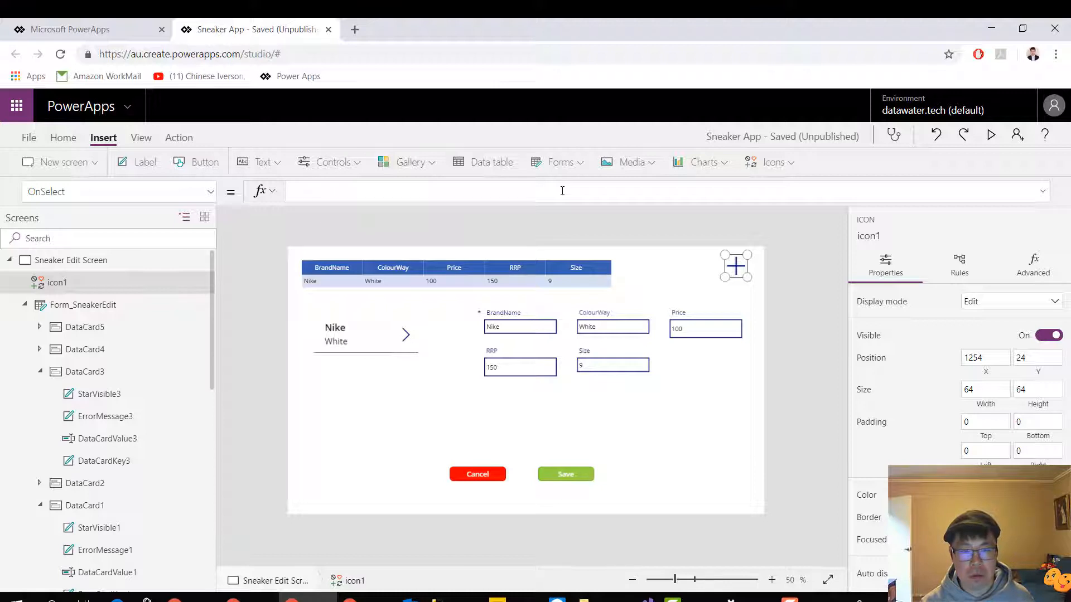
Begin the plus icon's OnSelect formula with the Navigate function and collapse the Sneaker Edit Screen's control tree
{"action": "type", "text": "na"}
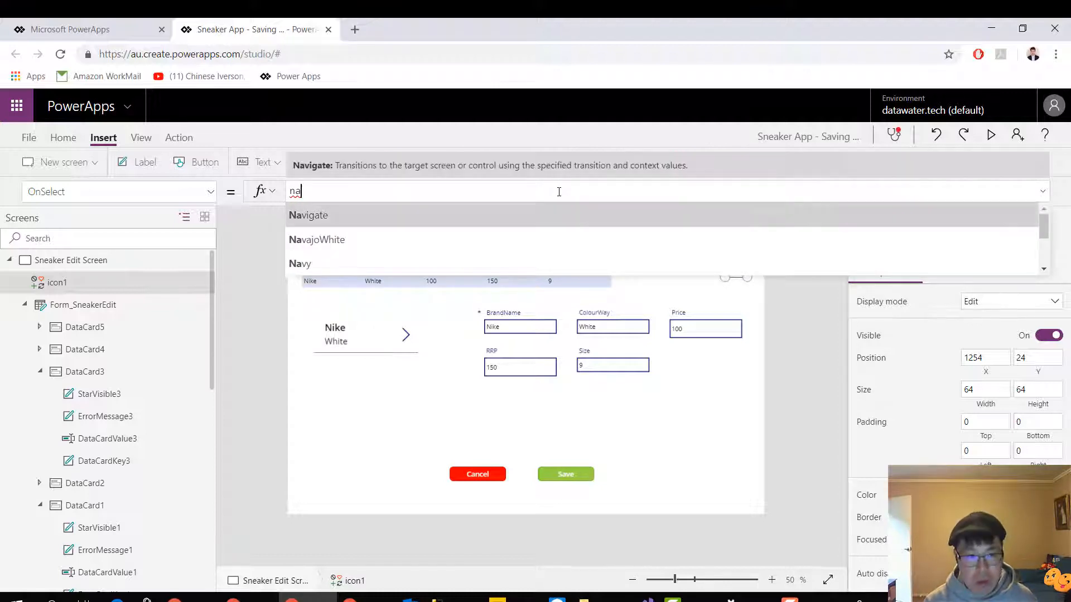
{"action": "key", "text": "Tab"}
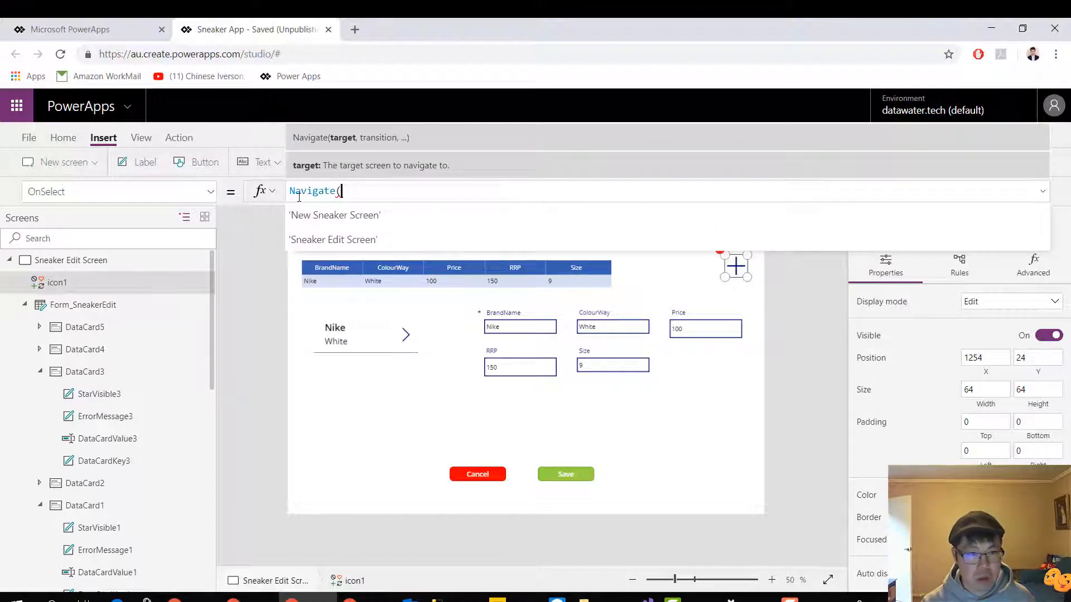
{"action": "scroll", "coordinate": [123, 290], "scroll_direction": "down", "scroll_amount": 5}
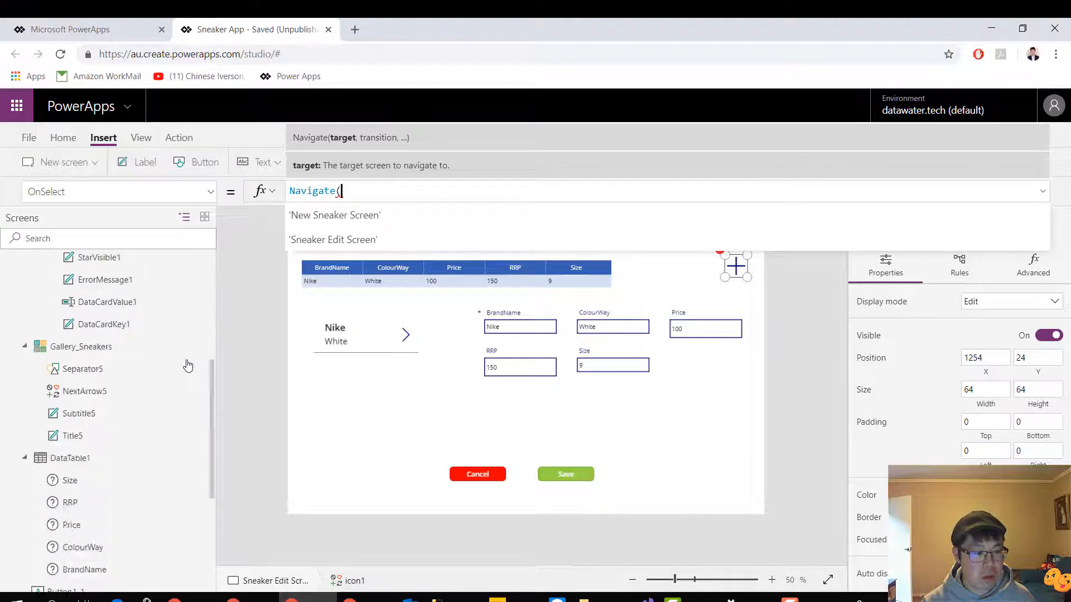
{"action": "scroll", "coordinate": [188, 366], "scroll_direction": "up", "scroll_amount": 5}
{"action": "left_click", "coordinate": [9, 260]}
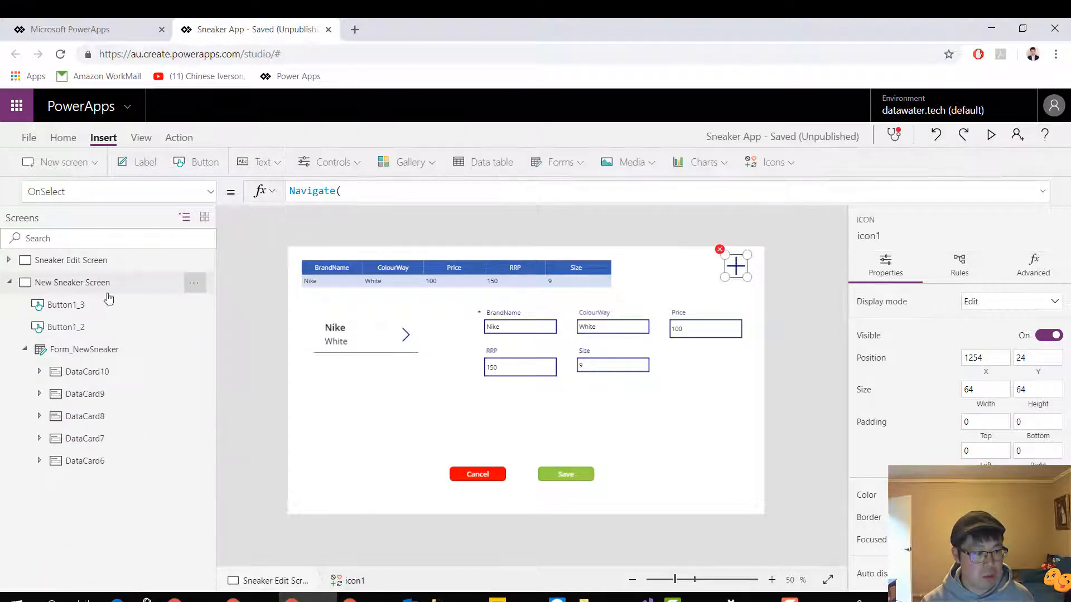
Complete the plus icon's Navigate formula with 'New Sneaker Screen' as the target and None as the transition
{"action": "left_click", "coordinate": [419, 195]}
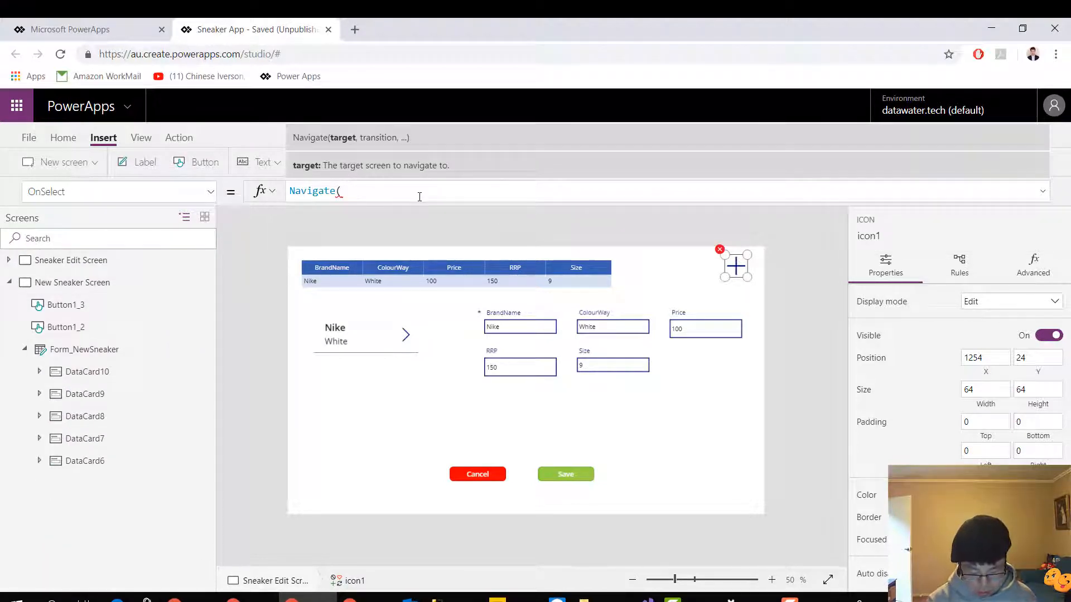
{"action": "type", "text": "nr"}
{"action": "key", "text": "BackSpace"}
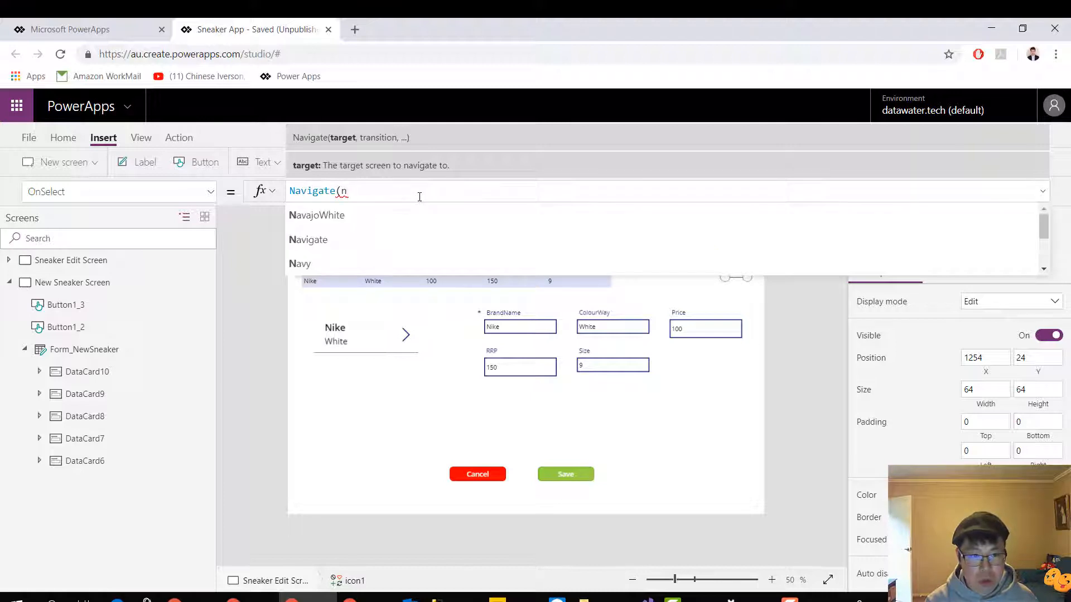
{"action": "type", "text": "ew"}
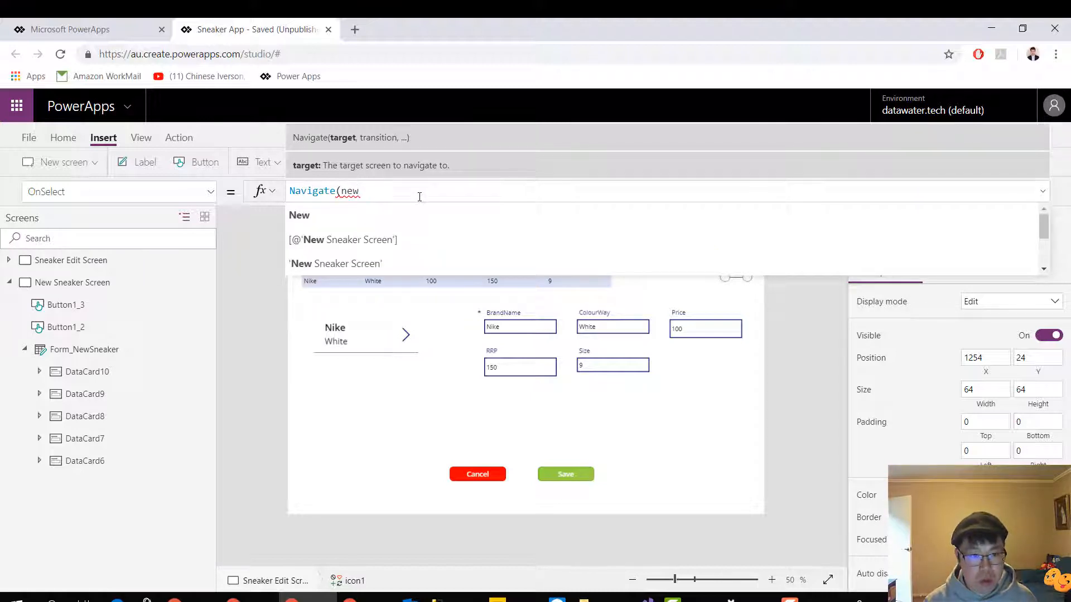
{"action": "key", "text": "Down"}
{"action": "key", "text": "Down"}
{"action": "key", "text": "Down"}
{"action": "key", "text": "Tab"}
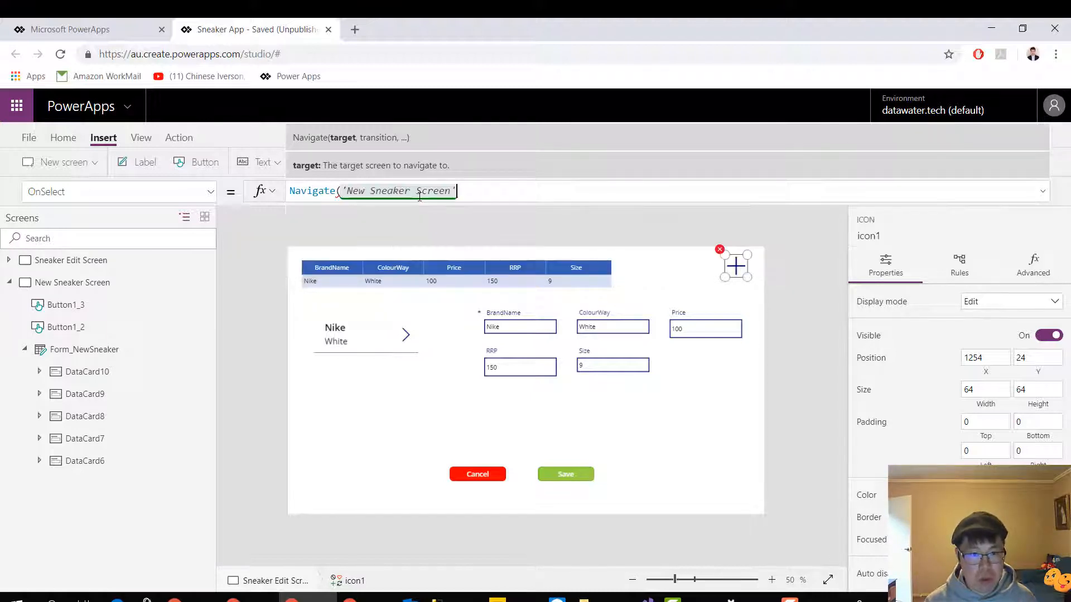
{"action": "type", "text": ", None"}
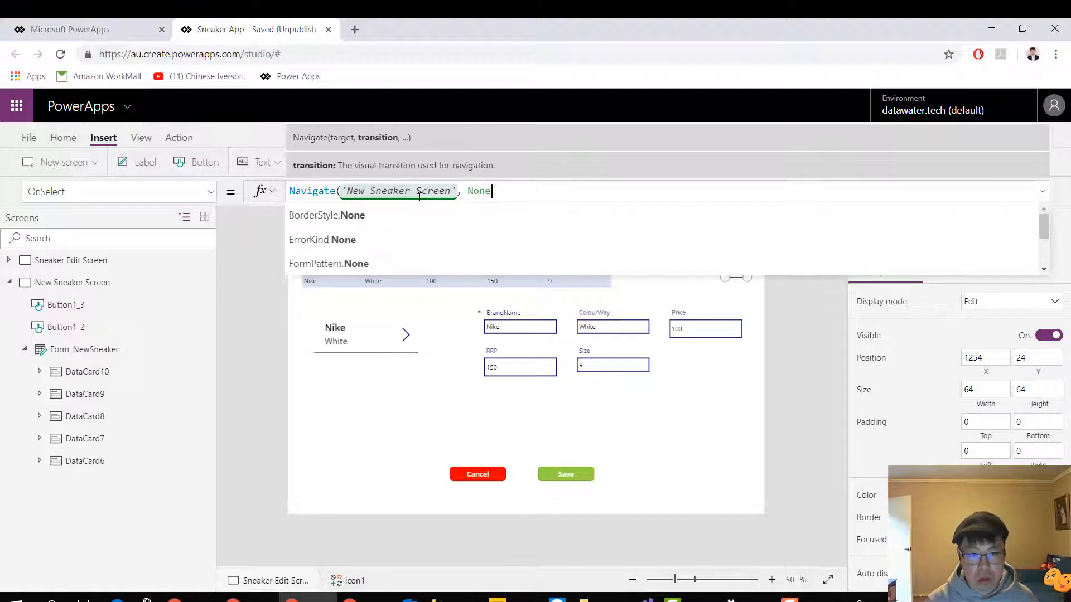
{"action": "type", "text": ")"}
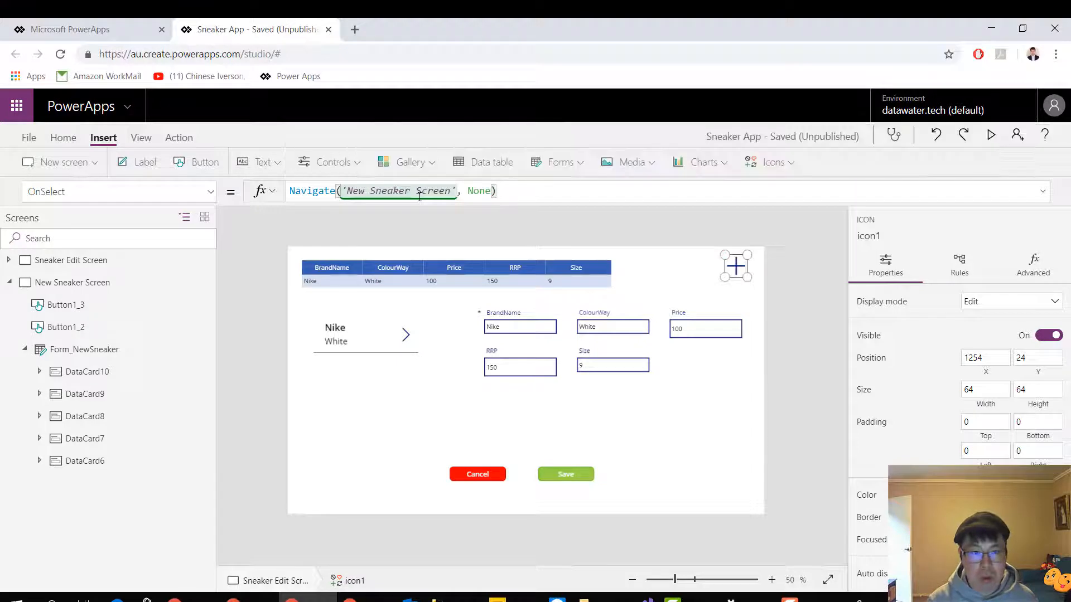
{"action": "left_click", "coordinate": [745, 219]}
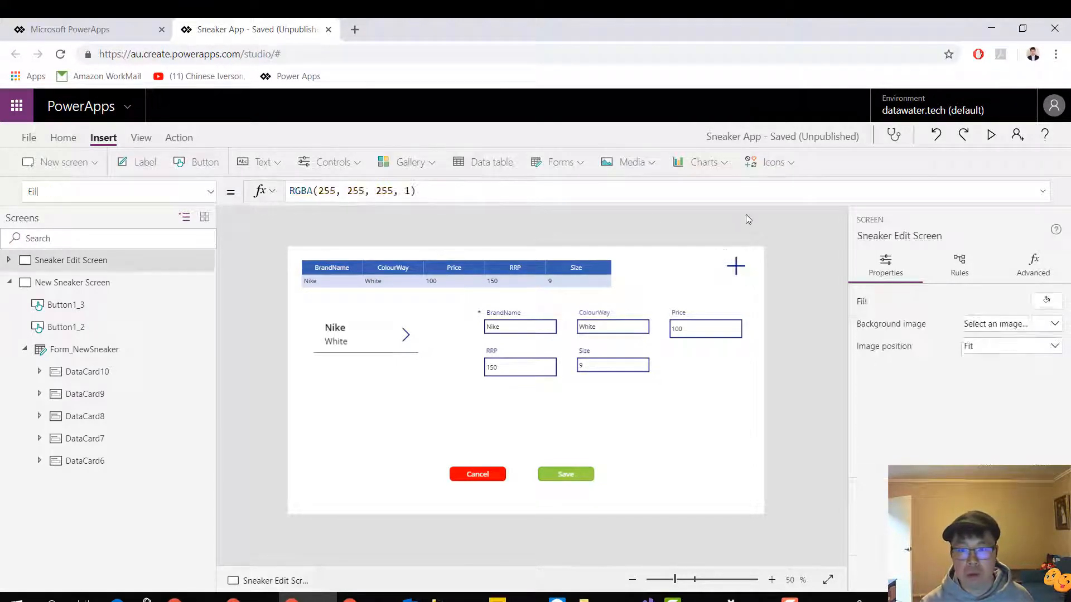
Preview the app, test the plus icon on the edit screen, and return to the editor
{"action": "left_click", "coordinate": [990, 136]}
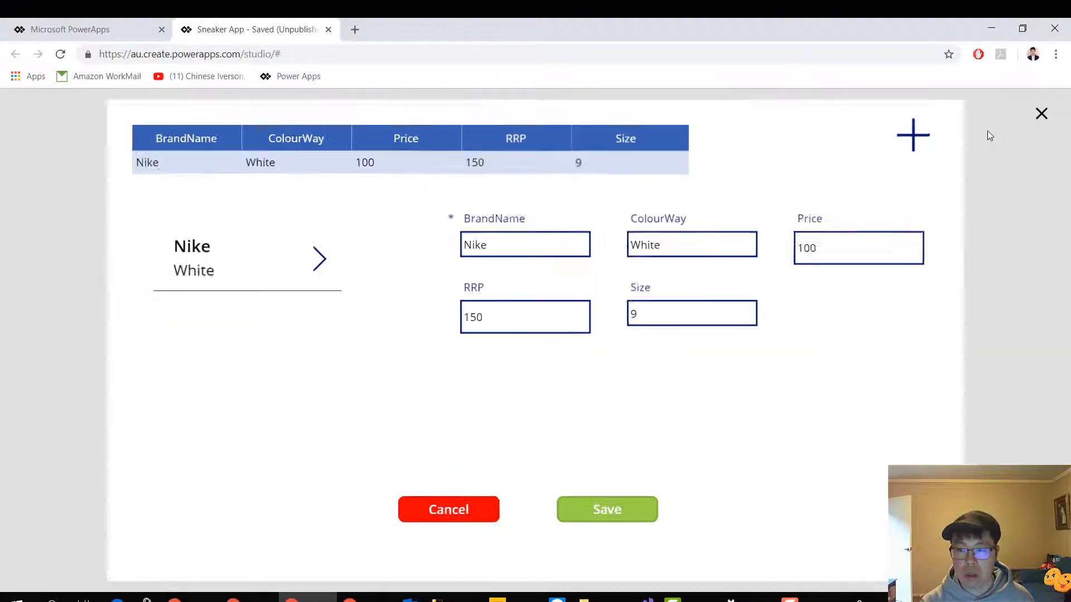
{"action": "left_click", "coordinate": [926, 134]}
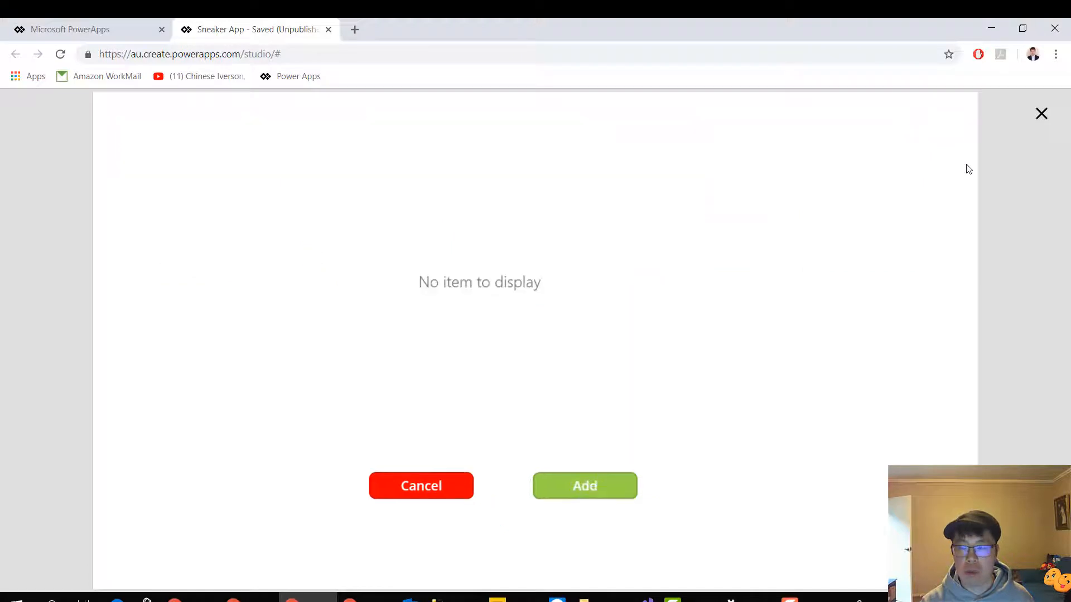
{"action": "left_click", "coordinate": [1041, 114]}
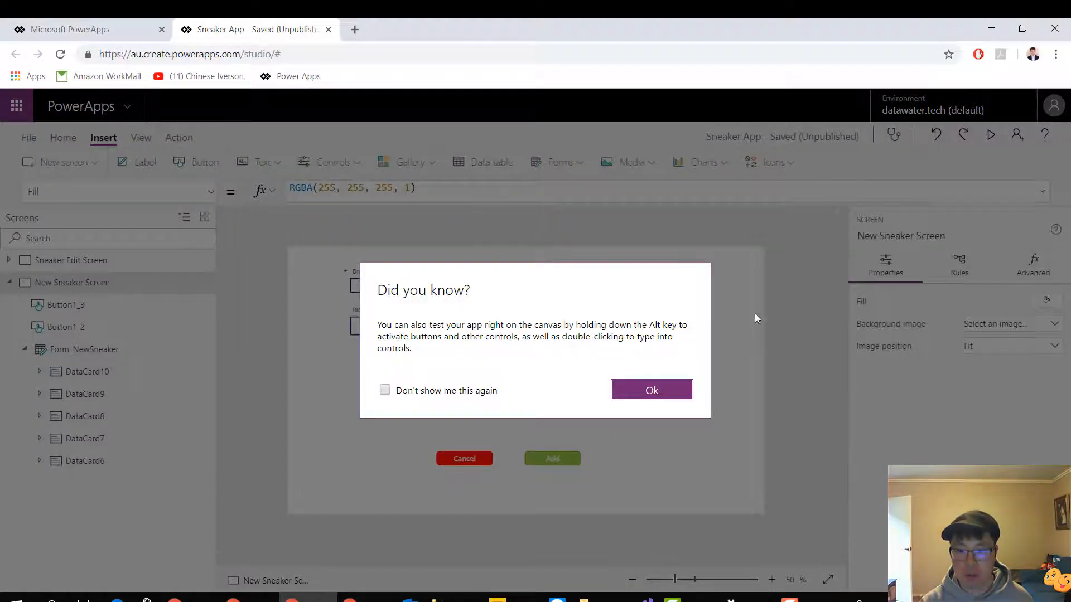
{"action": "left_click", "coordinate": [679, 391]}
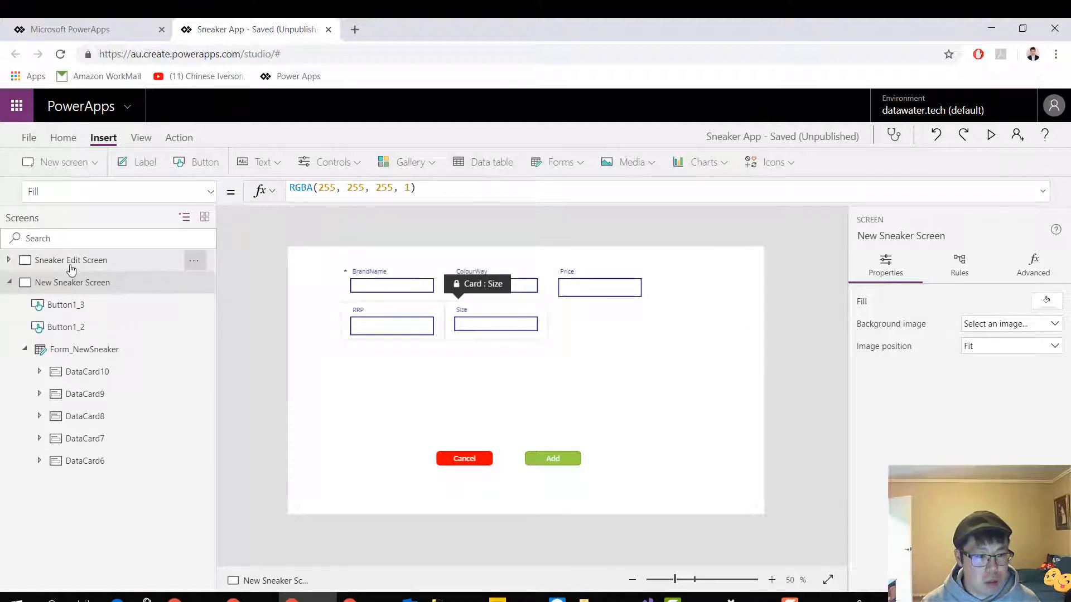
Try Back(); as the OnSelect formula of the Cancel button on the New Sneaker Screen
{"action": "left_click", "coordinate": [474, 457]}
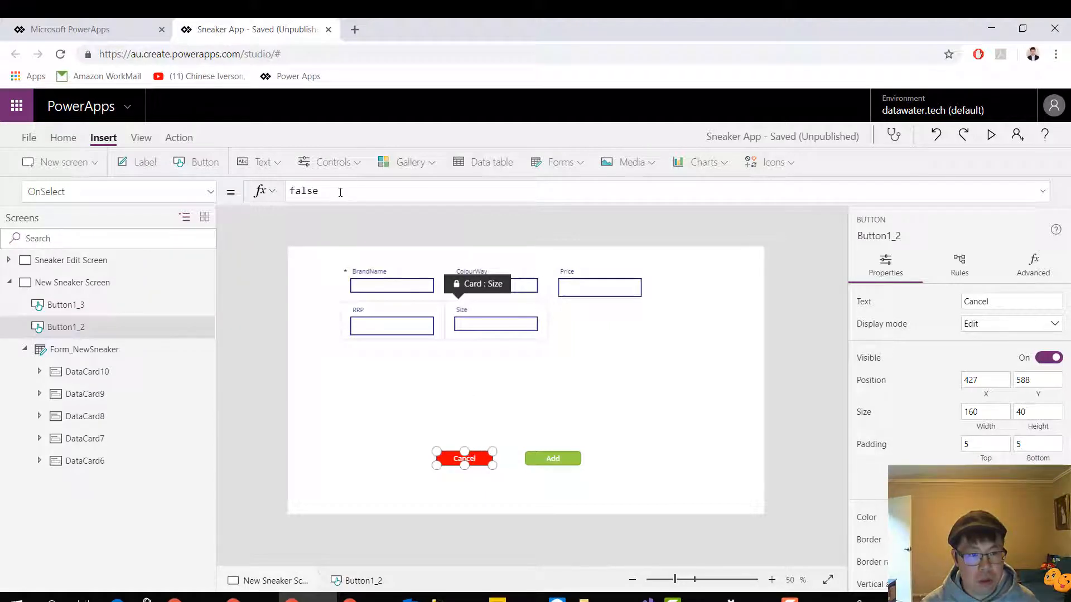
{"action": "double_click", "coordinate": [314, 191]}
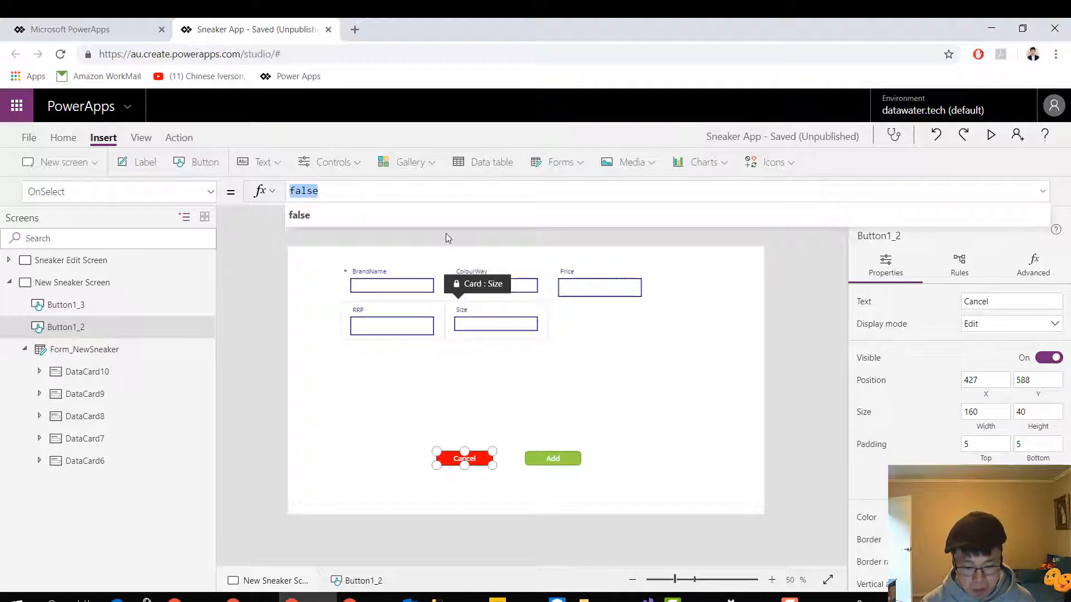
{"action": "type", "text": "ck"}
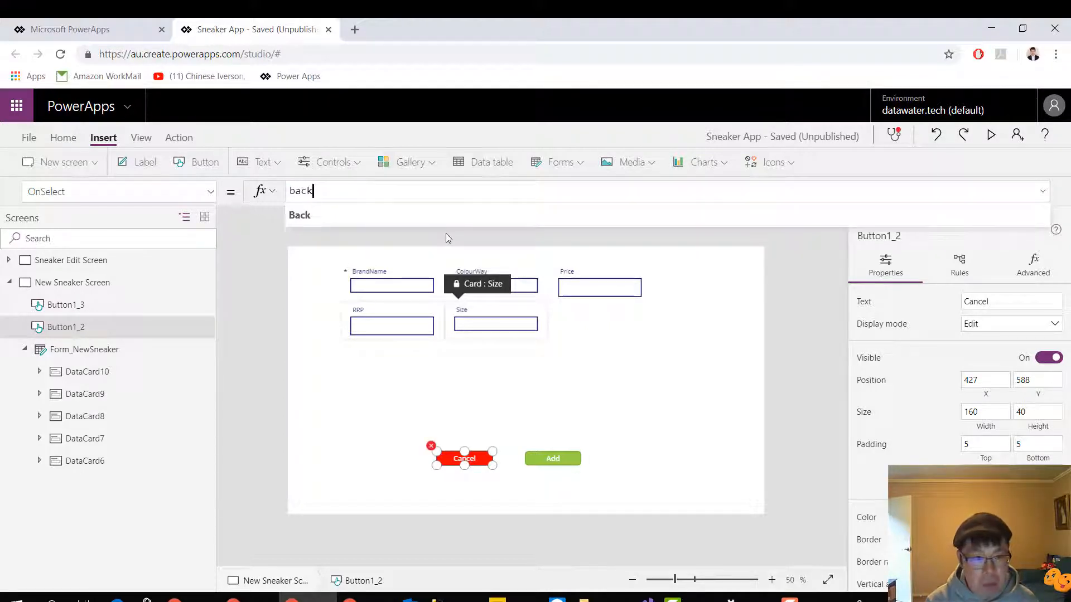
{"action": "key", "text": "Tab"}
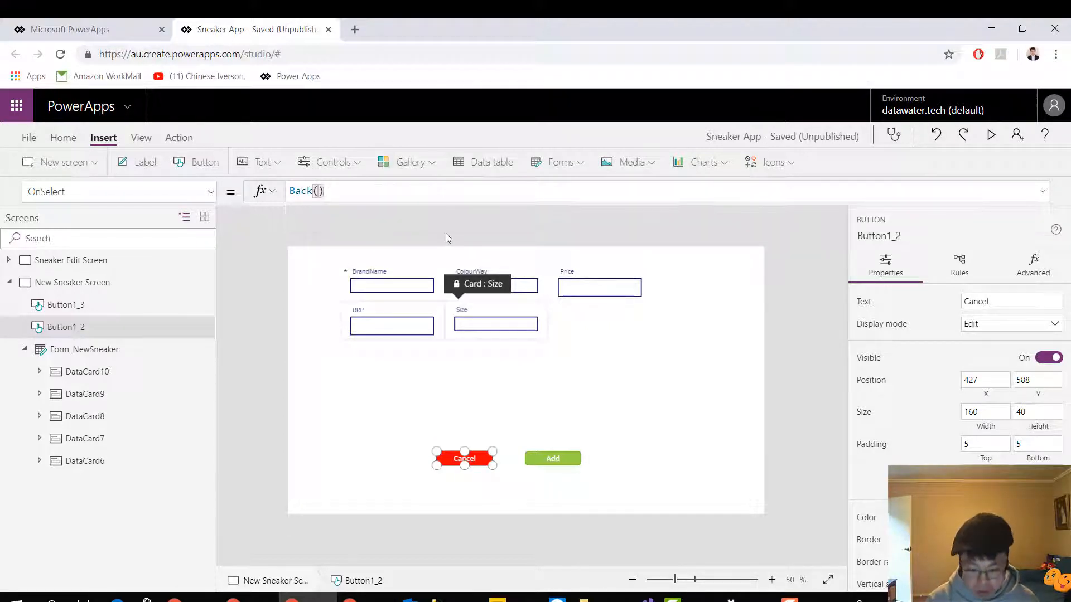
{"action": "type", "text": ";"}
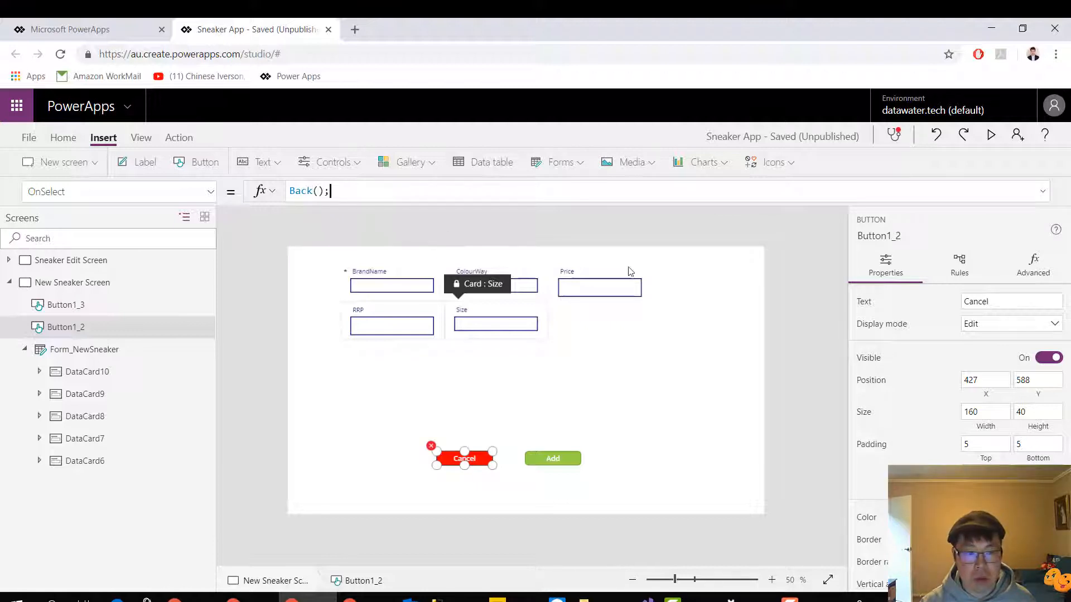
Try replacing the Cancel button's OnSelect formula with Navigate('Sneaker Edit Screen', ScreenTransition.Cover);
{"action": "mouse_move", "coordinate": [427, 444]}
{"action": "key", "text": "ctrl+a"}
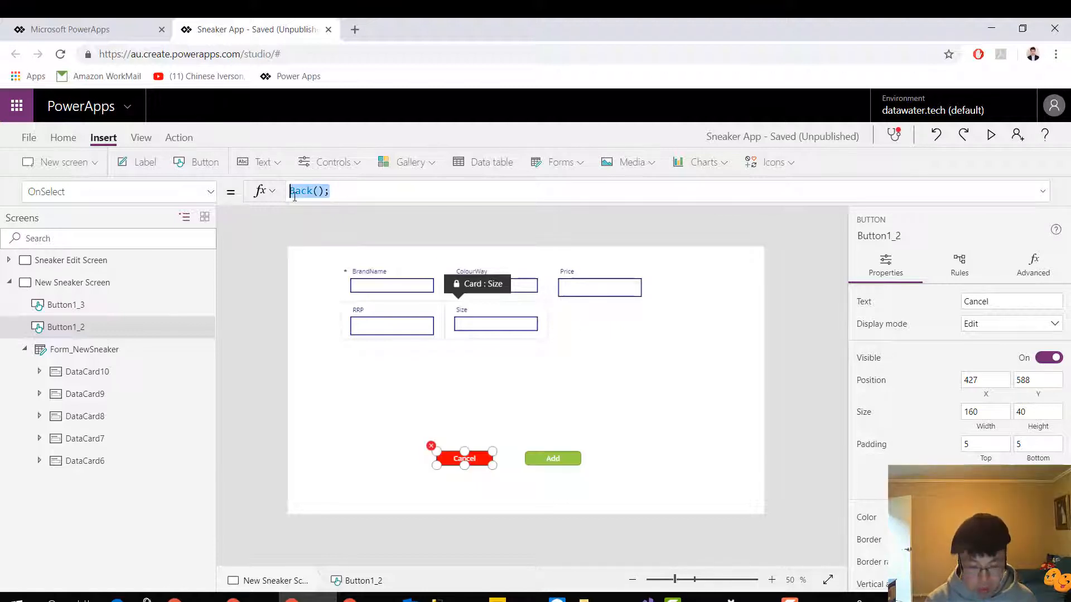
{"action": "type", "text": "nag"}
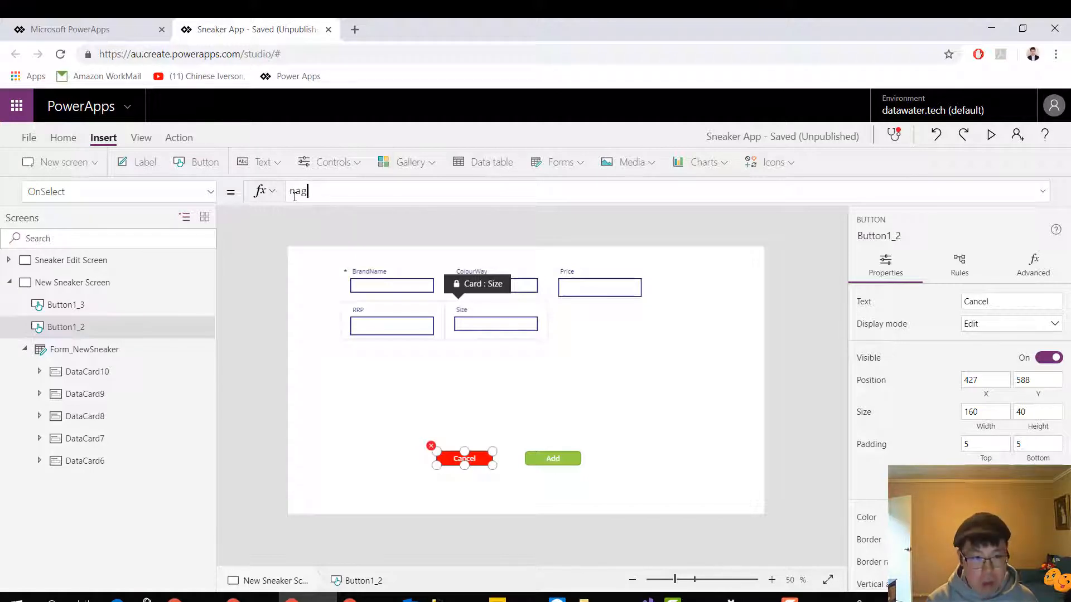
{"action": "type", "text": "ivvigate"}
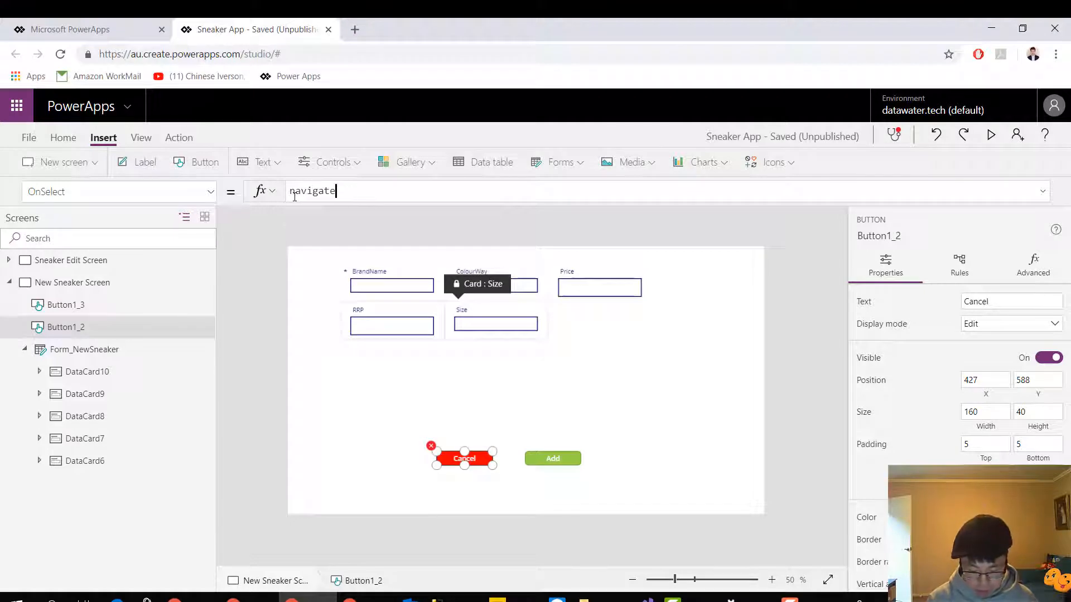
{"action": "type", "text": " ("}
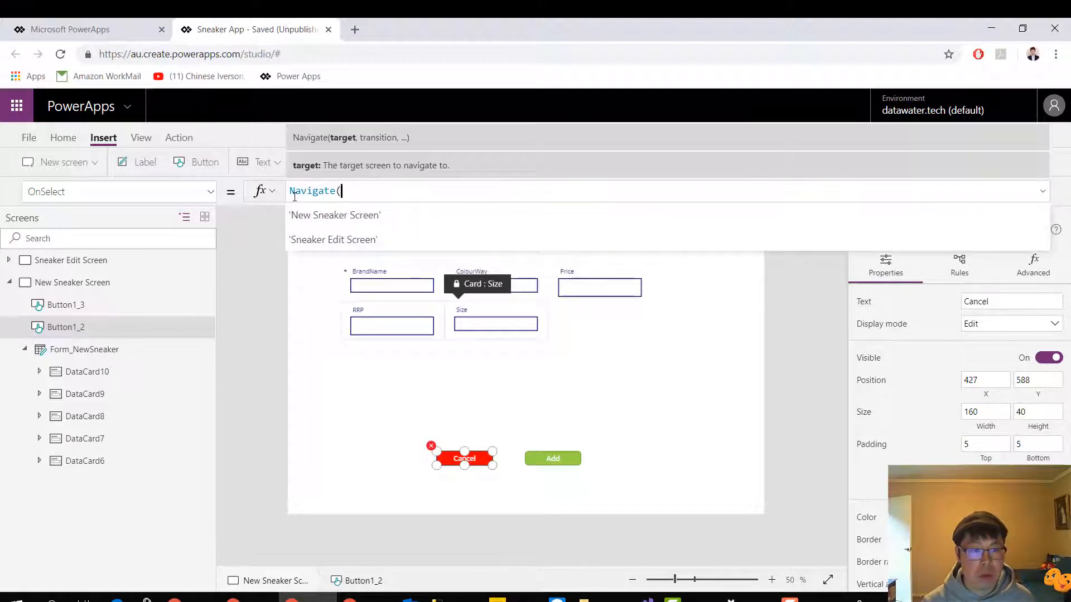
{"action": "left_click", "coordinate": [320, 237]}
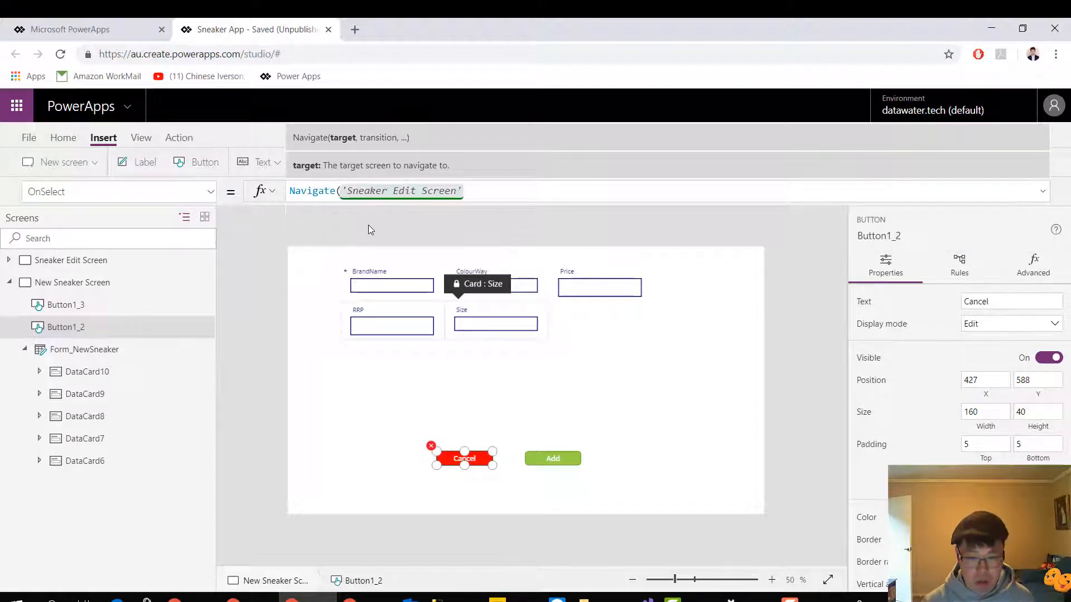
{"action": "type", "text": ", "}
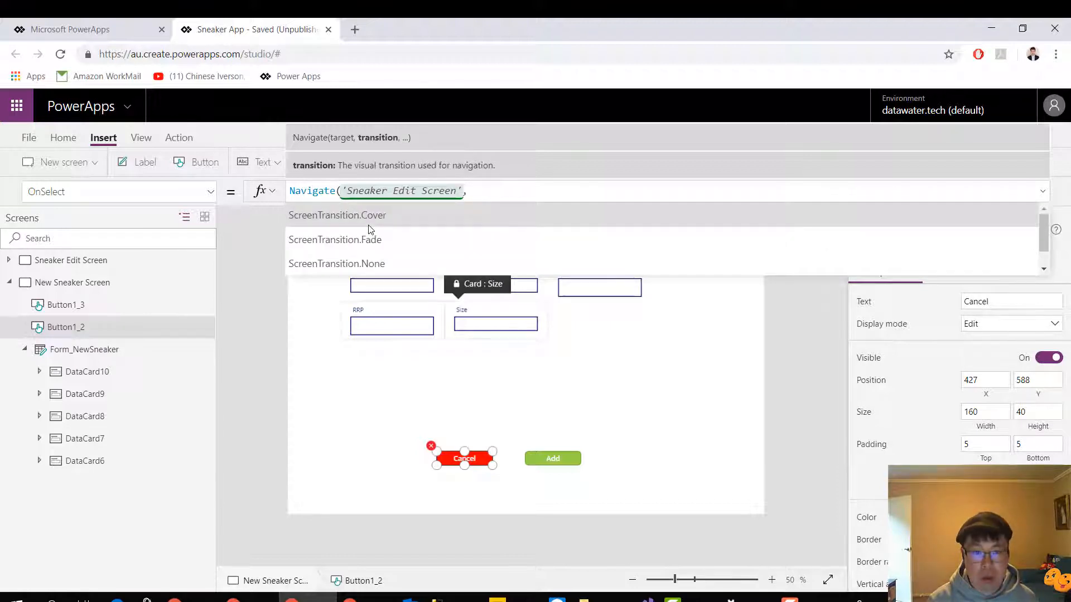
{"action": "type", "text": "cover"}
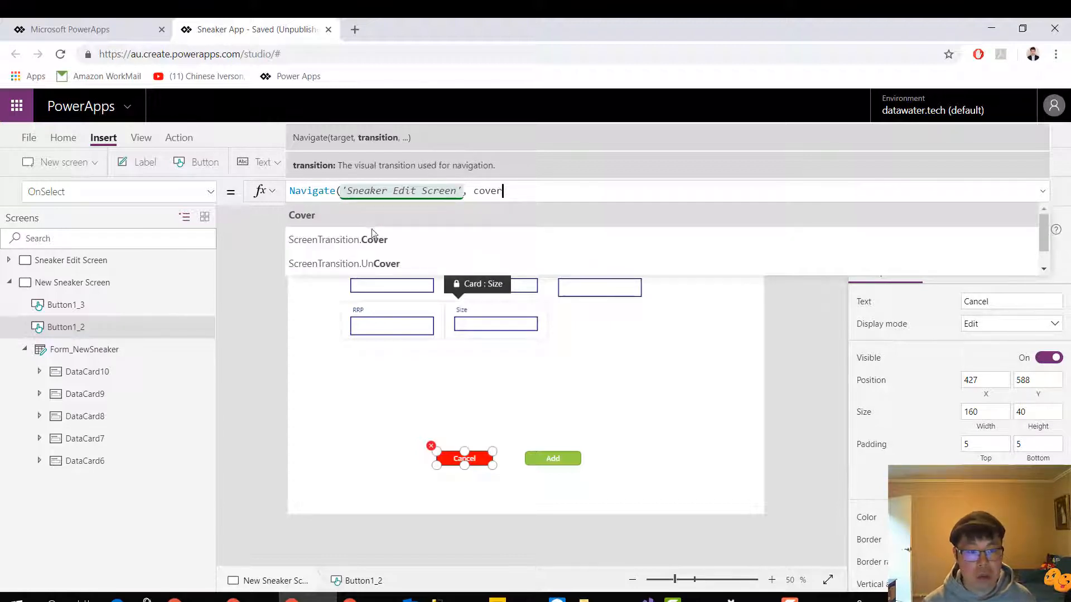
{"action": "left_click", "coordinate": [368, 240]}
{"action": "type", "text": ");"}
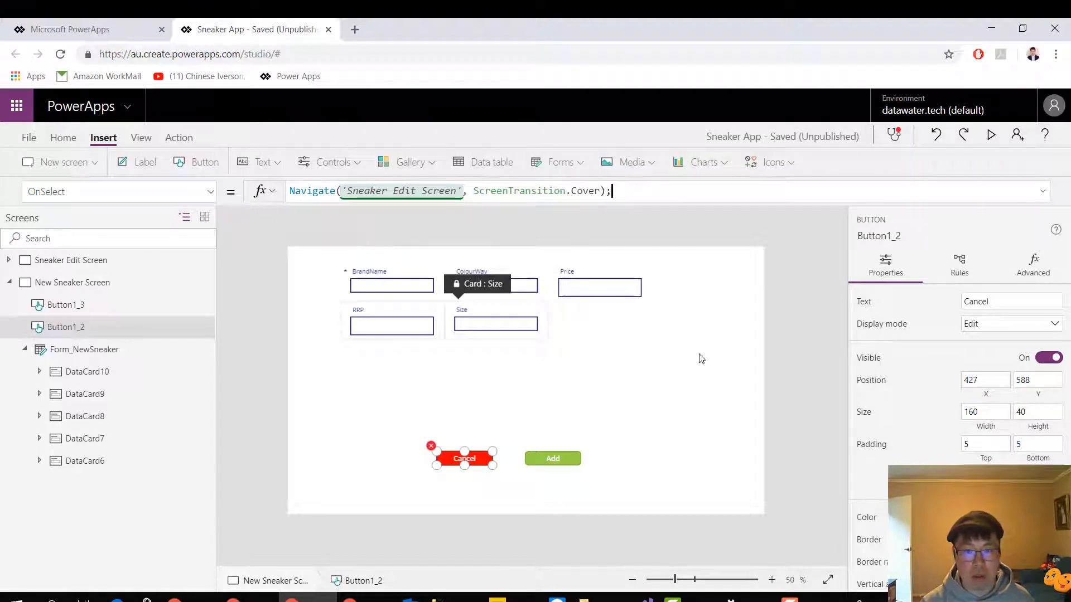
{"action": "left_click", "coordinate": [740, 366]}
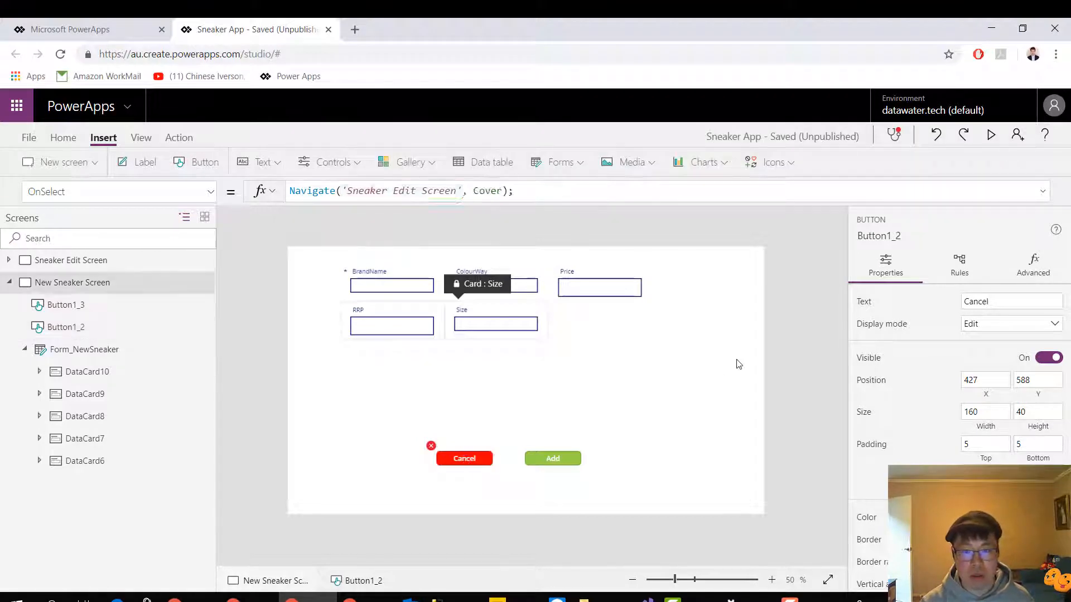
Go to the Sneaker Edit Screen and select the screen itself
{"action": "left_click", "coordinate": [79, 262]}
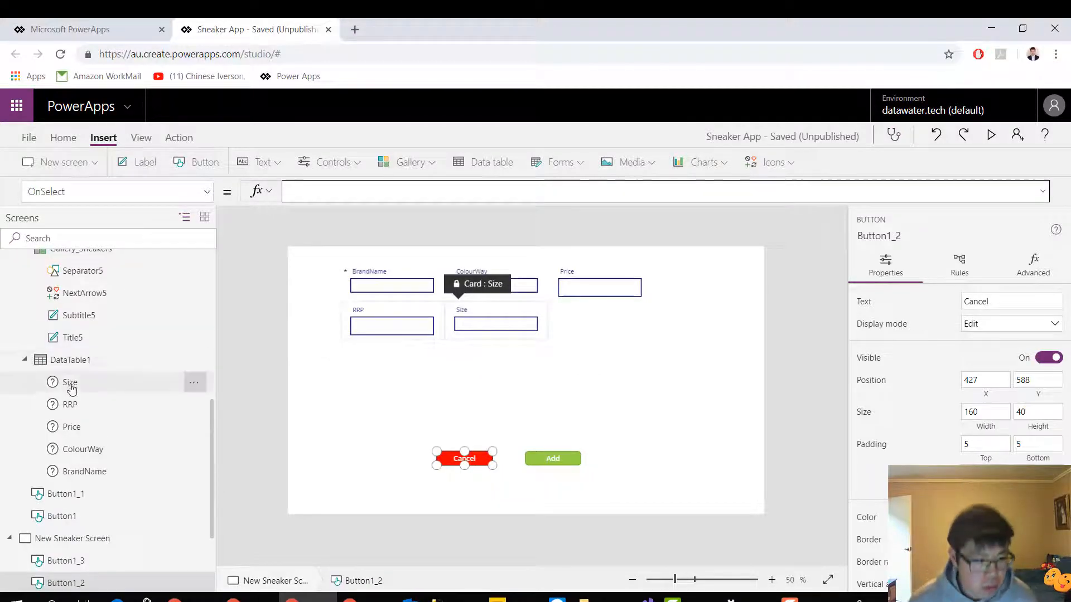
{"action": "scroll", "coordinate": [69, 379], "scroll_direction": "up", "scroll_amount": 10}
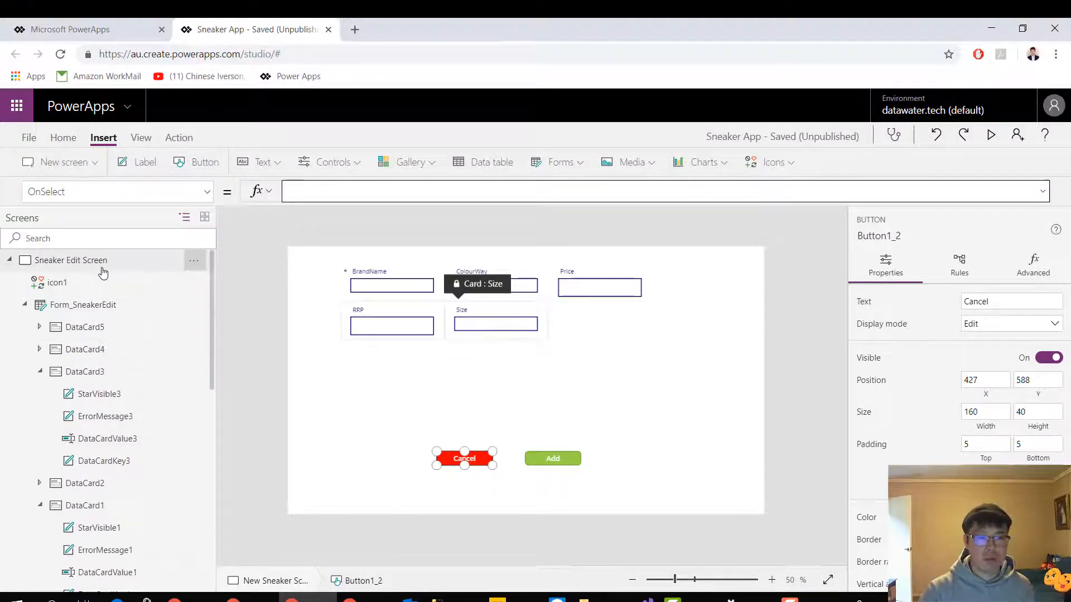
{"action": "left_click", "coordinate": [100, 268]}
{"action": "left_click", "coordinate": [681, 389]}
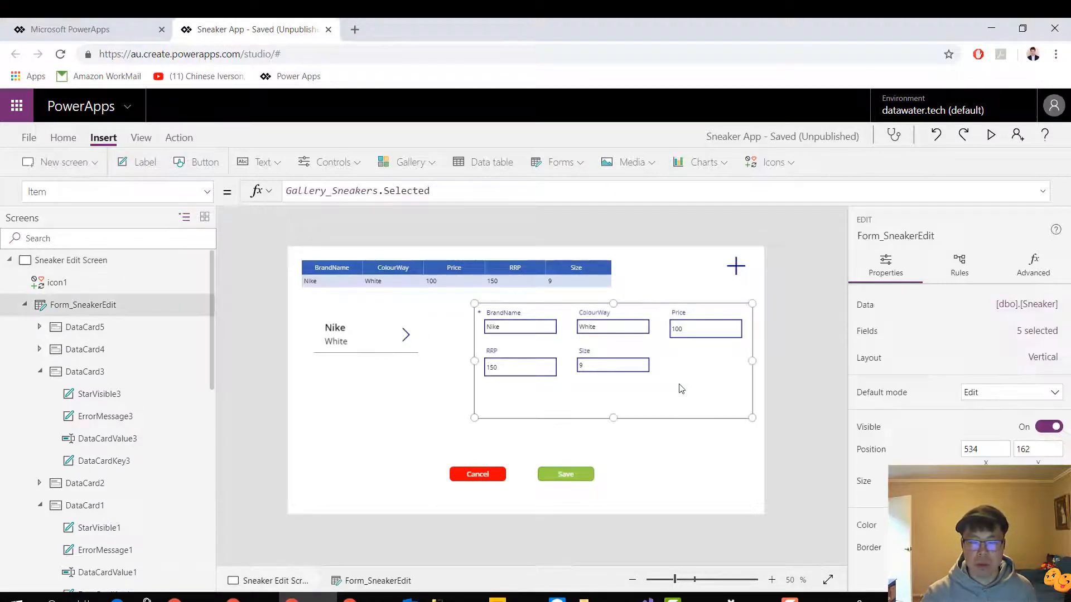
{"action": "left_click", "coordinate": [821, 399]}
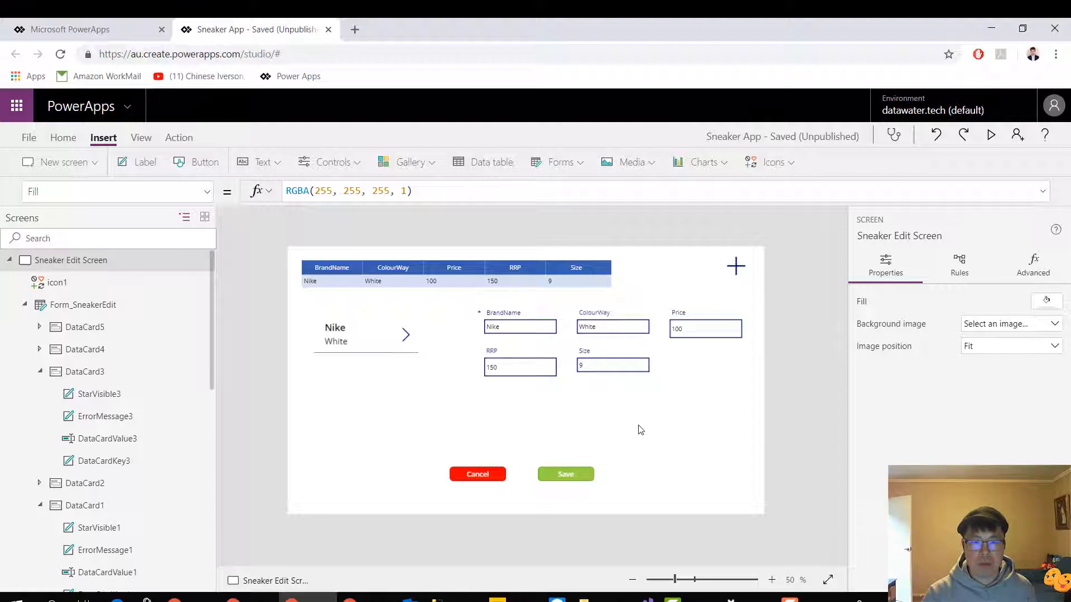
Try SubmitForm(Form_SneakerEdit); as the OnSelect formula of the Save button on the Sneaker Edit Screen
{"action": "left_click", "coordinate": [582, 471]}
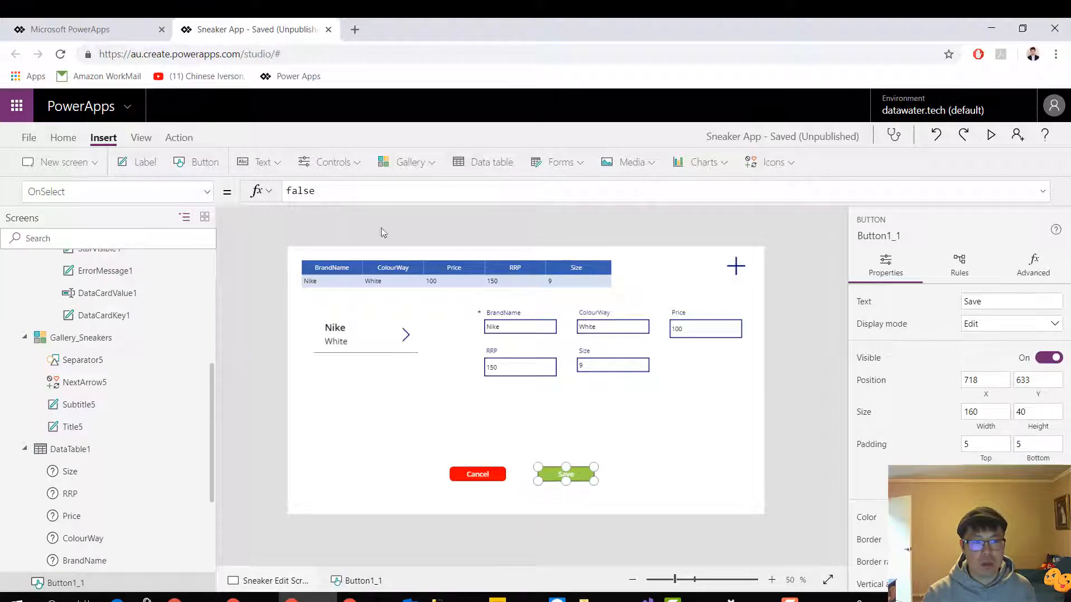
{"action": "double_click", "coordinate": [321, 186]}
{"action": "type", "text": "sub"}
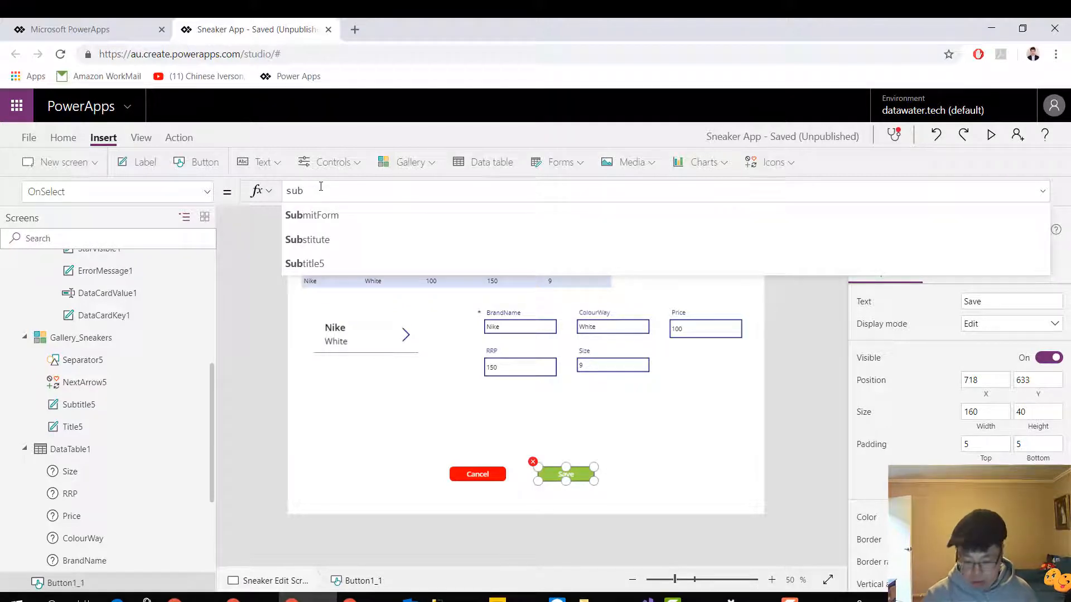
{"action": "key", "text": "Down"}
{"action": "key", "text": "Down"}
{"action": "key", "text": "Up"}
{"action": "key", "text": "Return"}
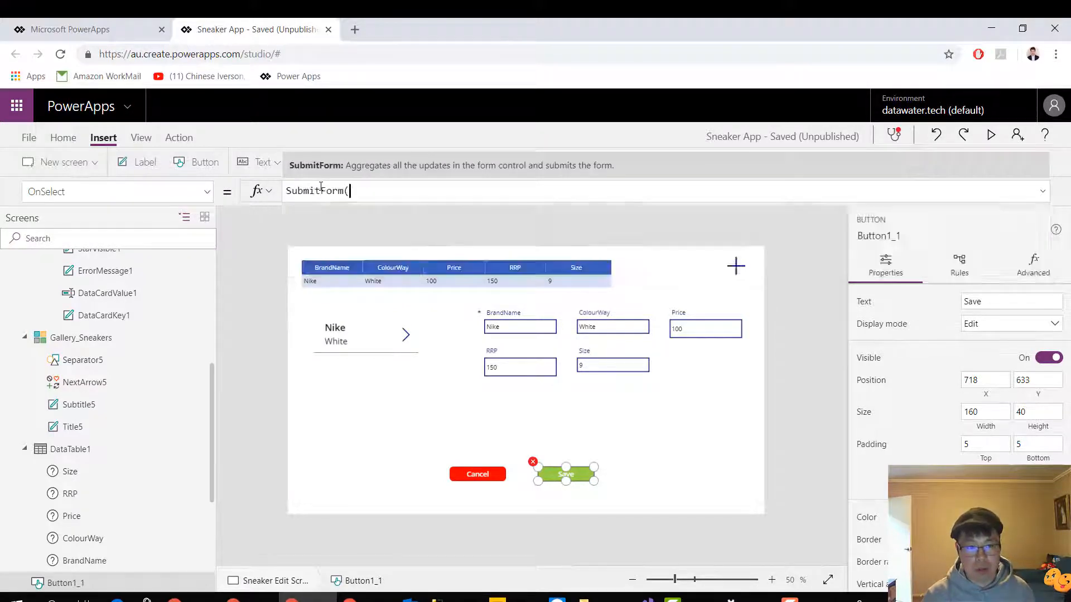
{"action": "scroll", "coordinate": [122, 335], "scroll_direction": "up", "scroll_amount": 5}
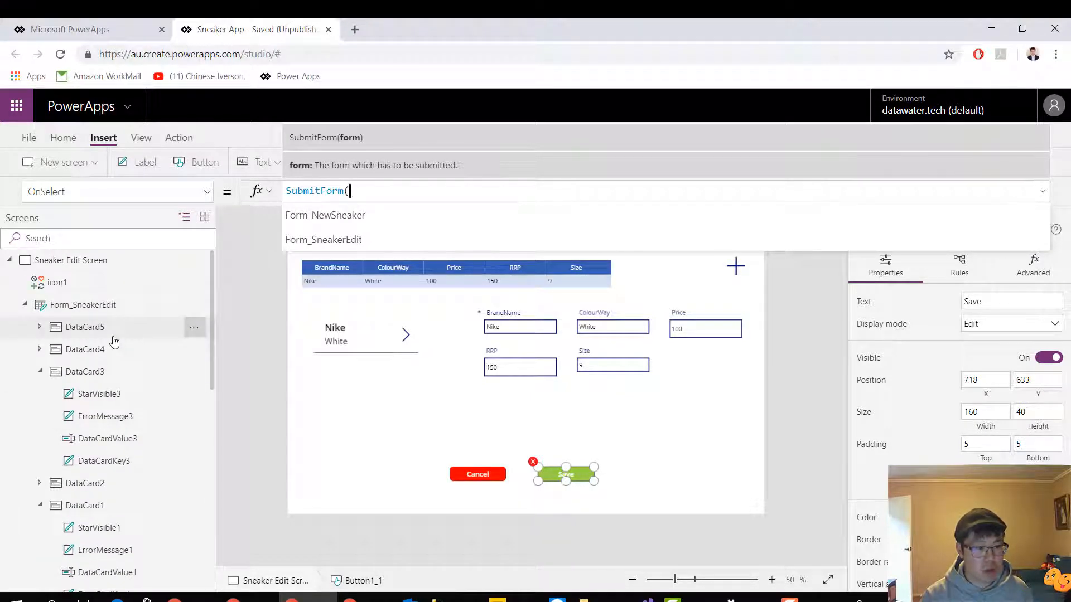
{"action": "type", "text": "form"}
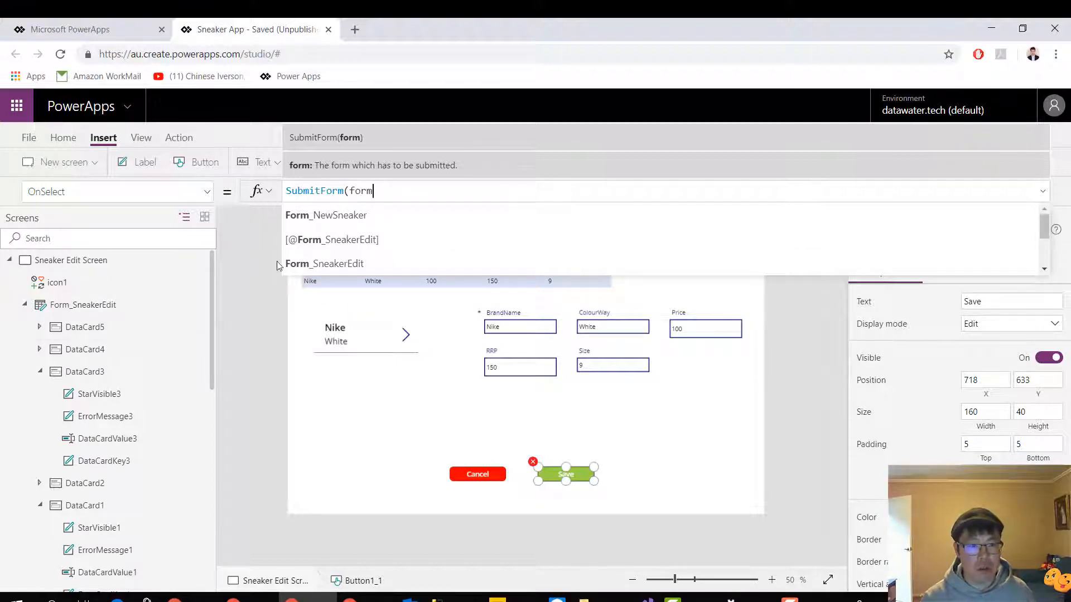
{"action": "left_click", "coordinate": [310, 264]}
{"action": "type", "text": ");"}
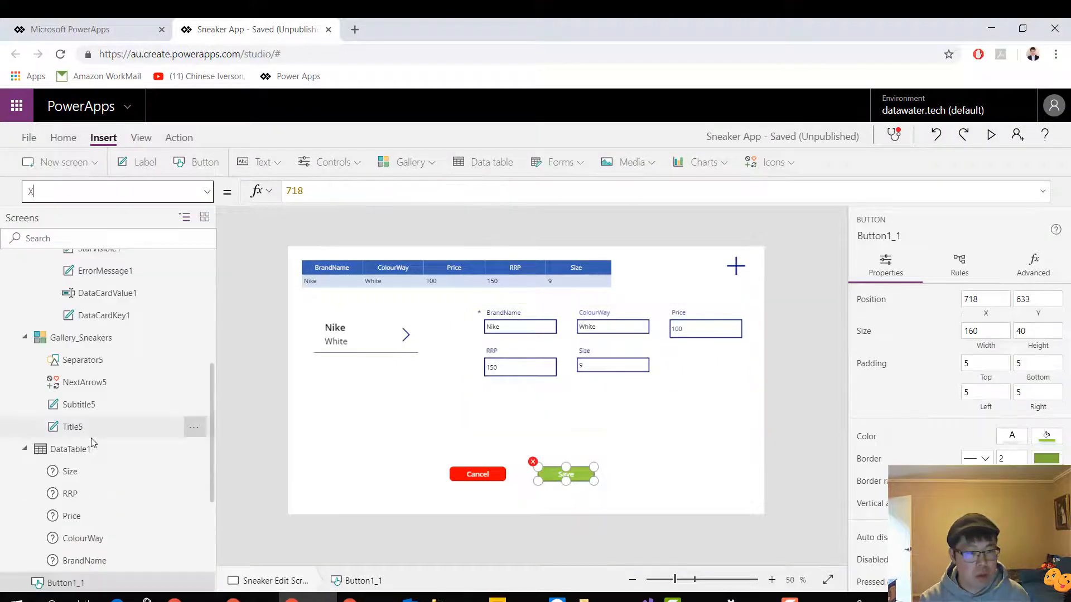
{"action": "left_click", "coordinate": [207, 192]}
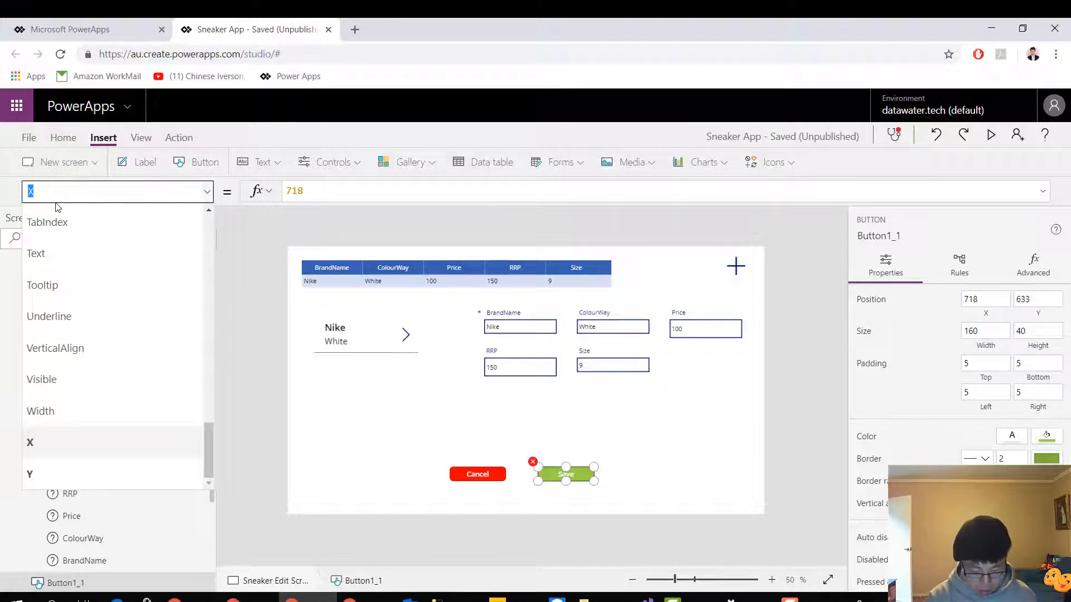
{"action": "type", "text": "Defau"}
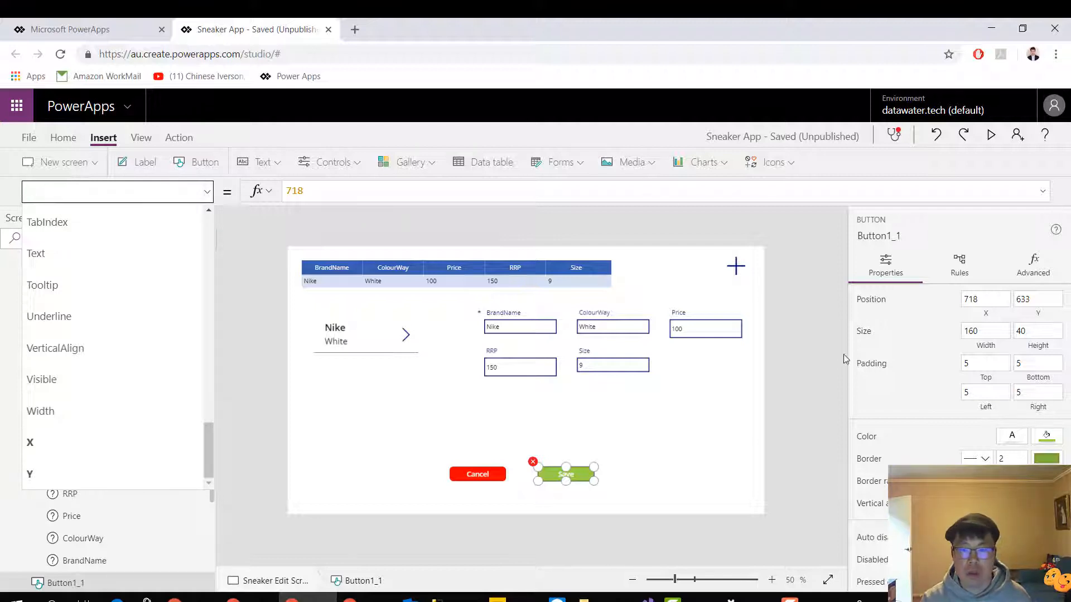
{"action": "left_click", "coordinate": [745, 407]}
{"action": "left_click", "coordinate": [780, 404]}
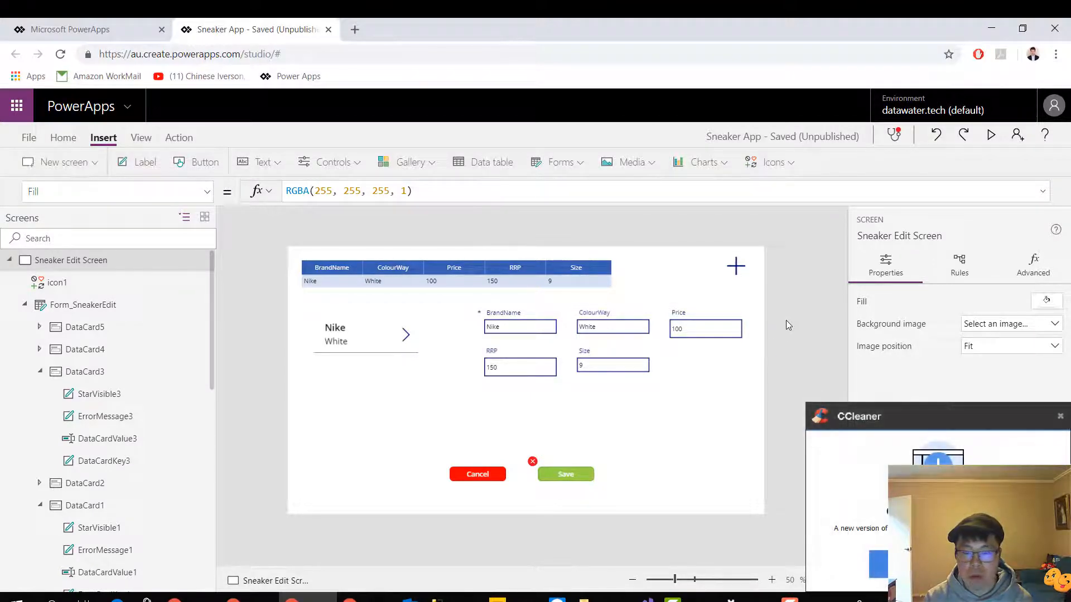
{"action": "left_click", "coordinate": [1061, 417]}
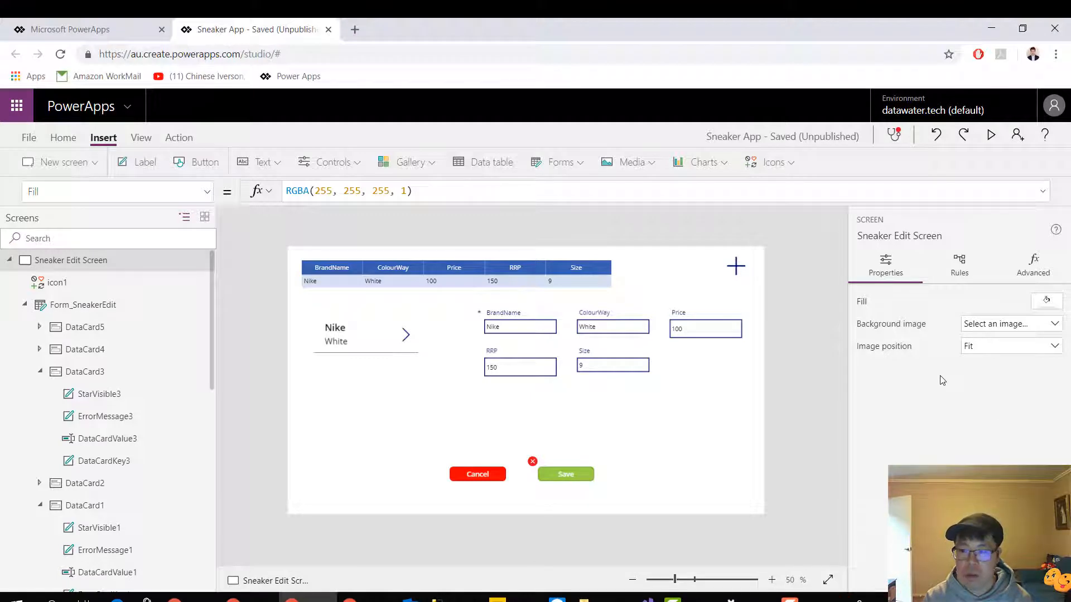
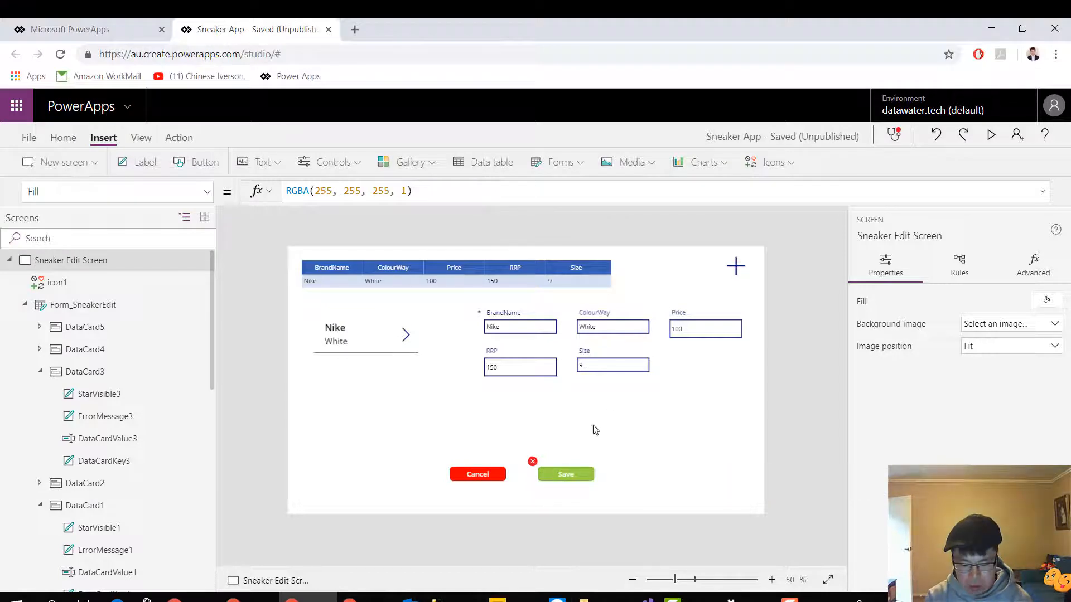
Select the Save button on the Sneaker Edit Screen and switch the formula to its OnSelect property
{"action": "left_click", "coordinate": [580, 473]}
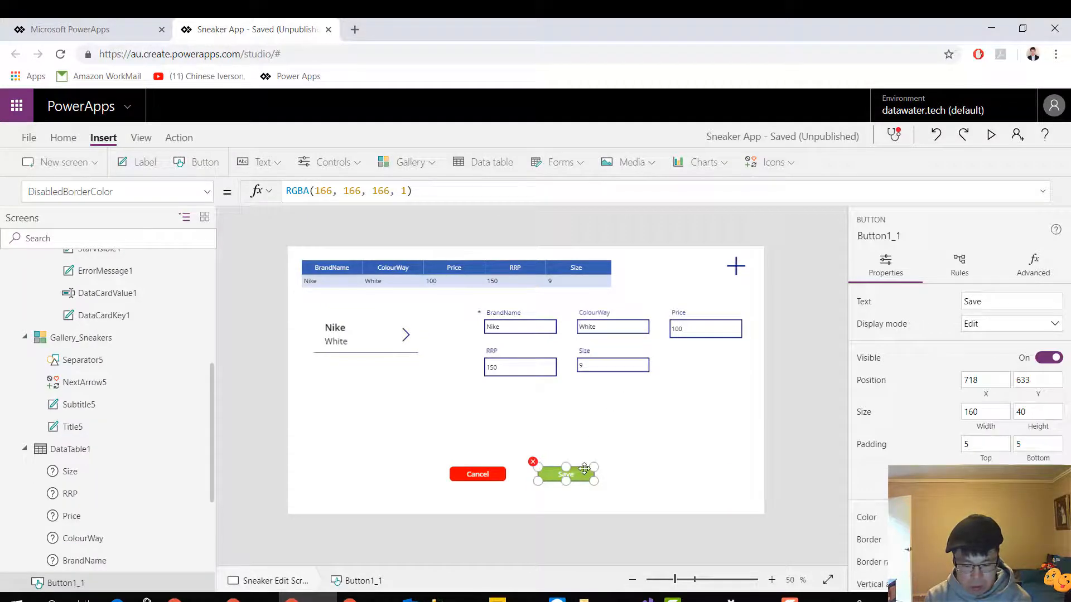
{"action": "left_click", "coordinate": [202, 191]}
{"action": "scroll", "coordinate": [209, 215], "scroll_direction": "up", "scroll_amount": 2}
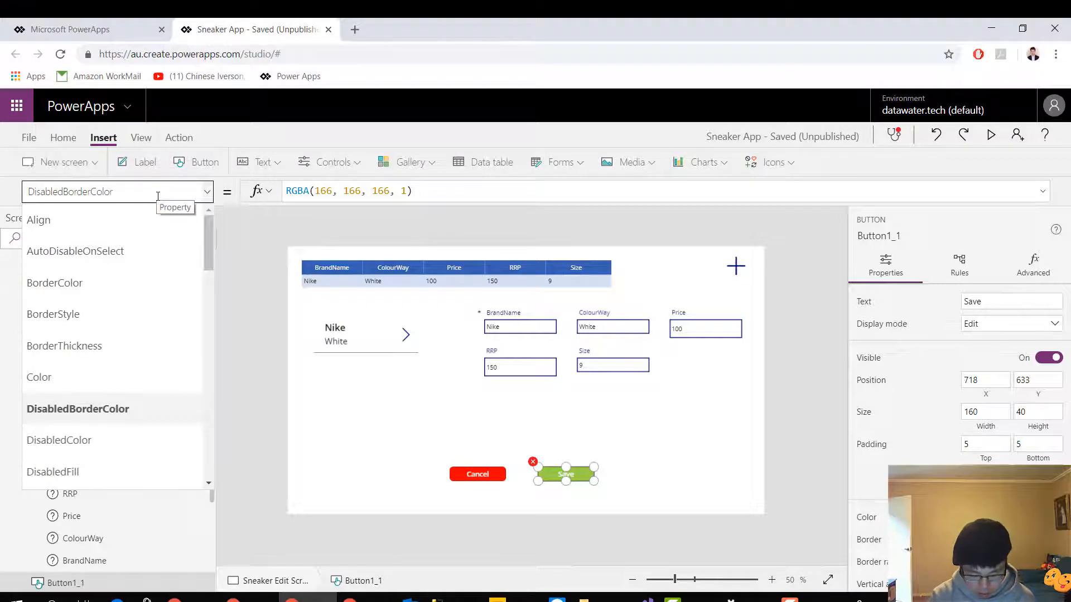
{"action": "type", "text": "on"}
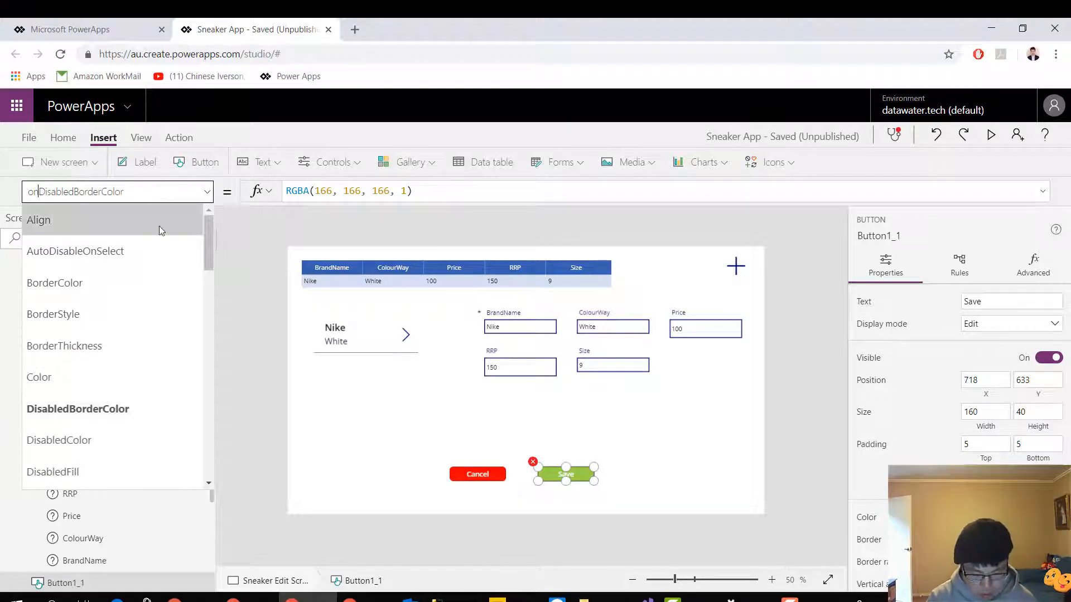
{"action": "left_click_drag", "start_coordinate": [129, 192], "coordinate": [3, 170]}
{"action": "type", "text": "OnSelect"}
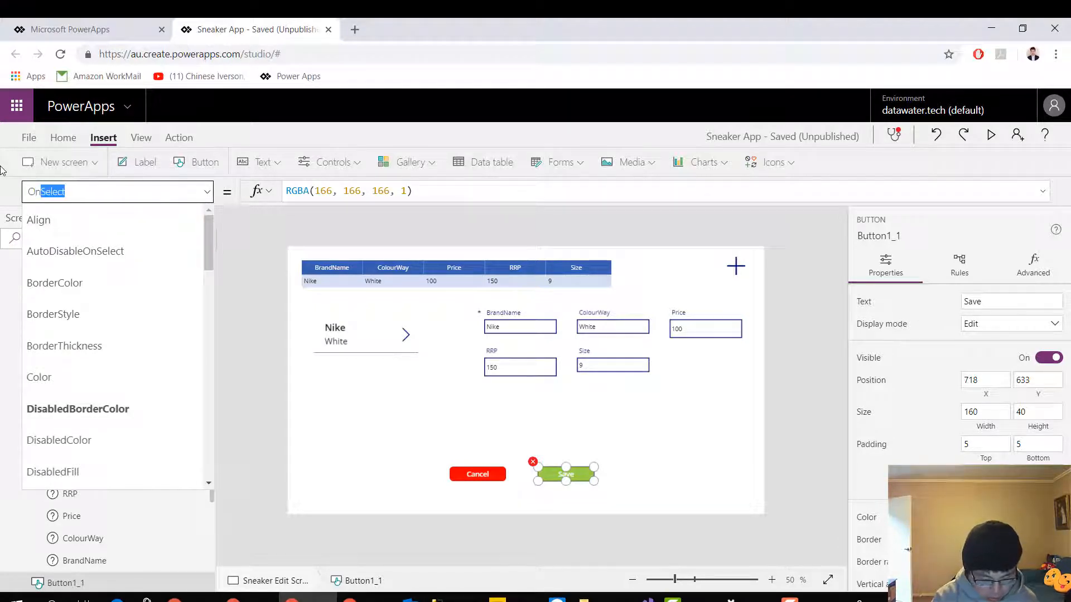
{"action": "key", "text": "Return"}
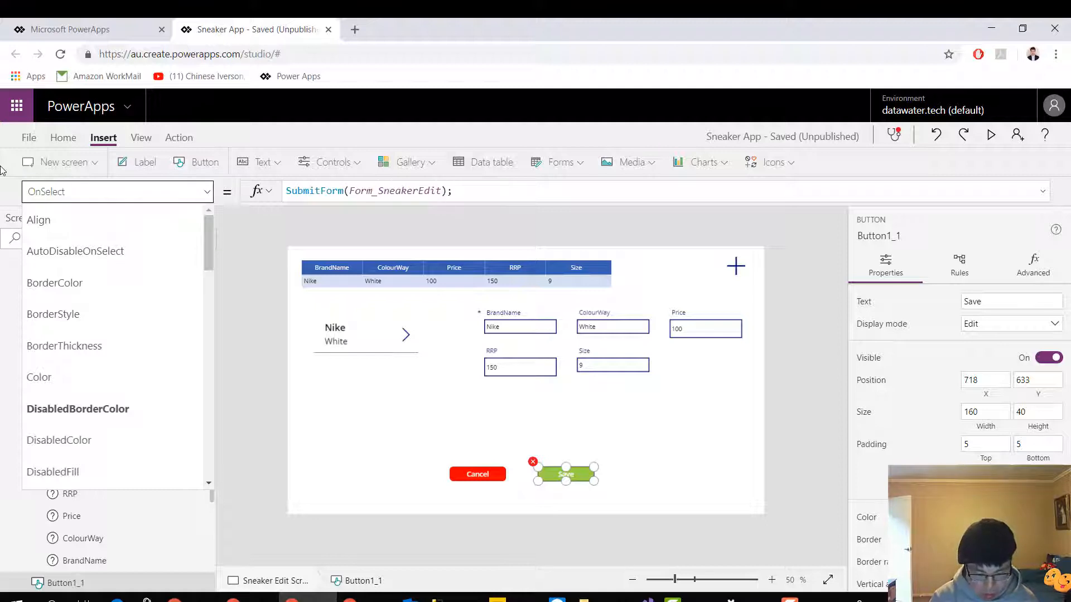
Replace the Save button's OnSelect formula with SubmitForm(Form_SneakerEdit), without a trailing semicolon
{"action": "left_click_drag", "start_coordinate": [467, 190], "coordinate": [253, 165]}
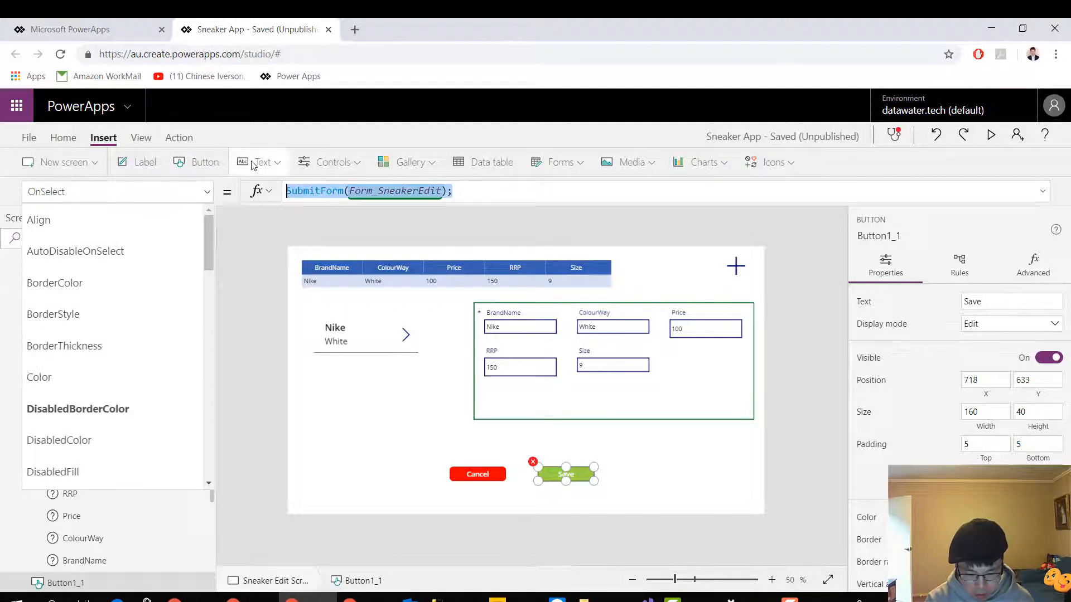
{"action": "key", "text": "BackSpace"}
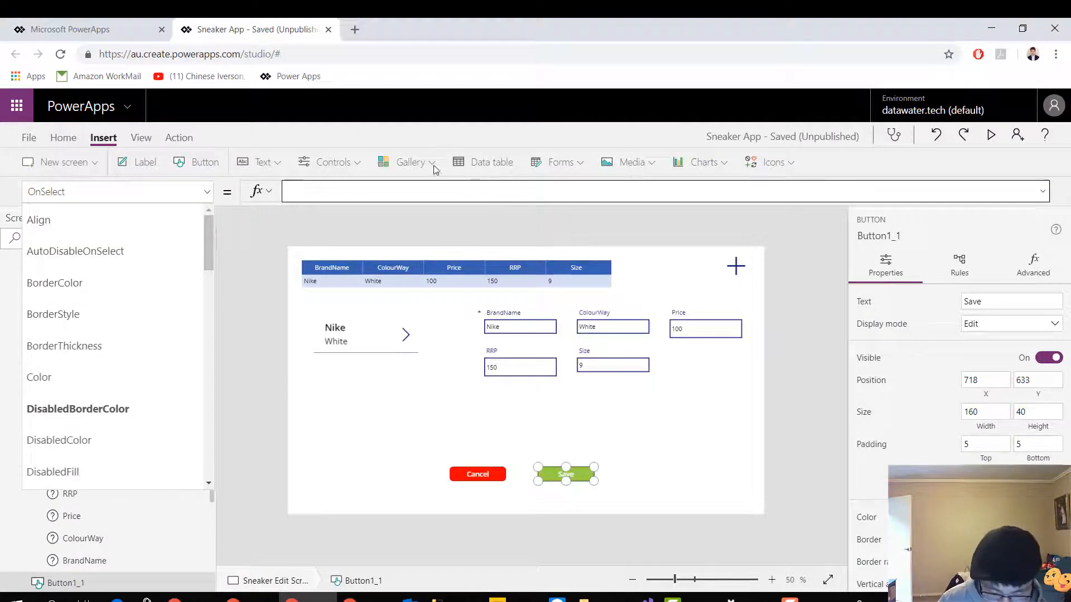
{"action": "left_click", "coordinate": [412, 187]}
{"action": "type", "text": "s"}
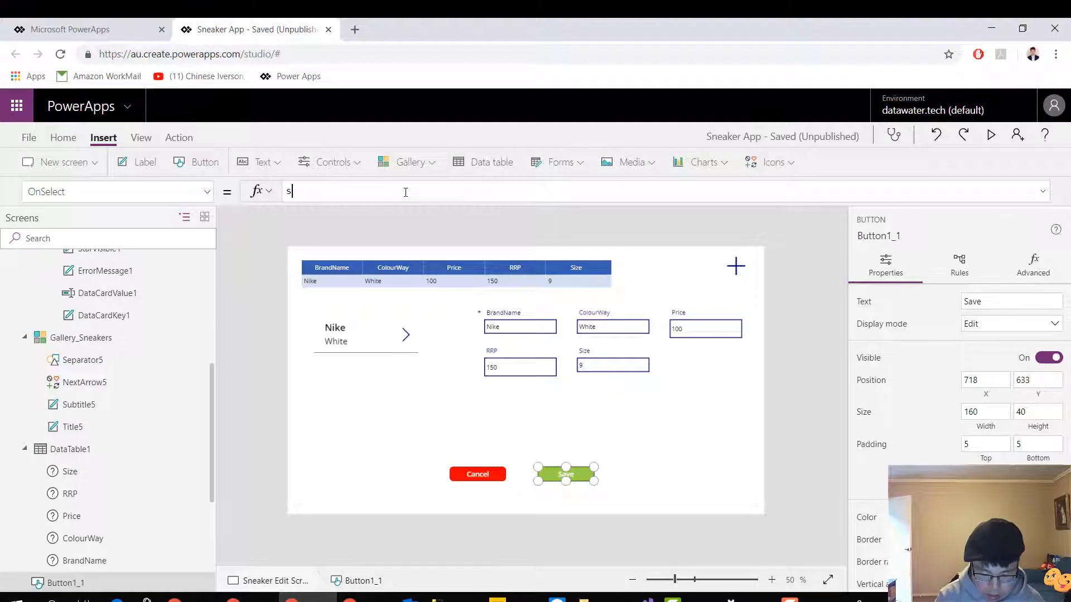
{"action": "type", "text": "ubmitfo"}
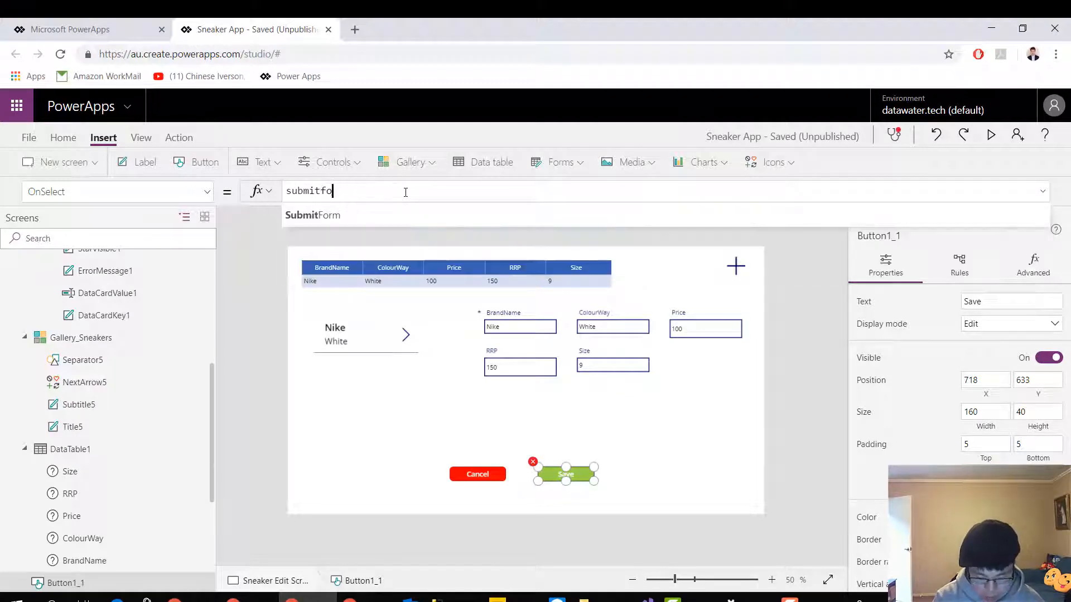
{"action": "type", "text": "rm("}
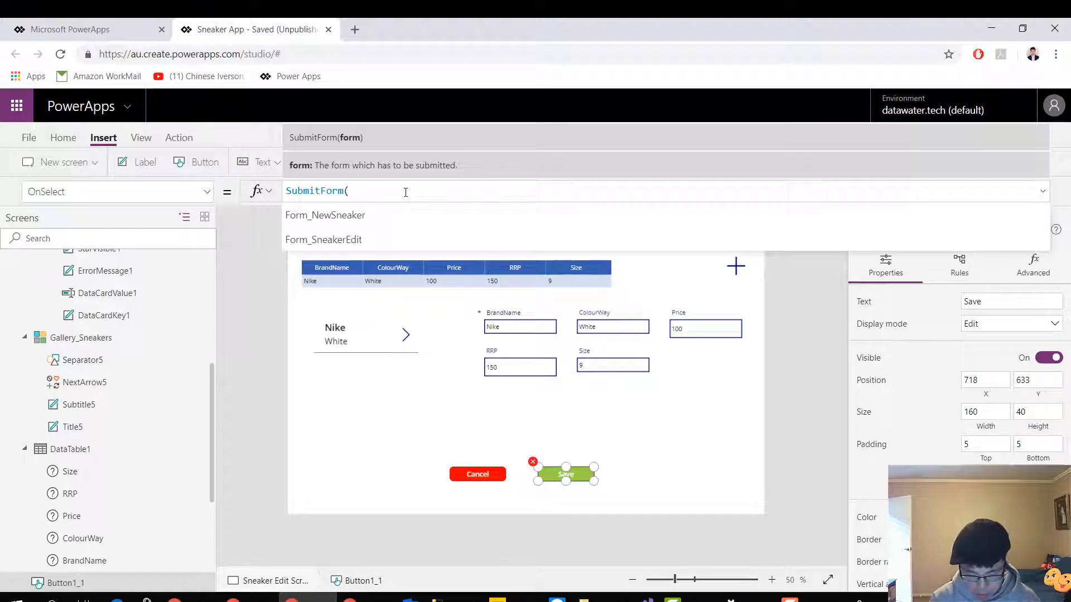
{"action": "type", "text": "Form_SneakerEdit"}
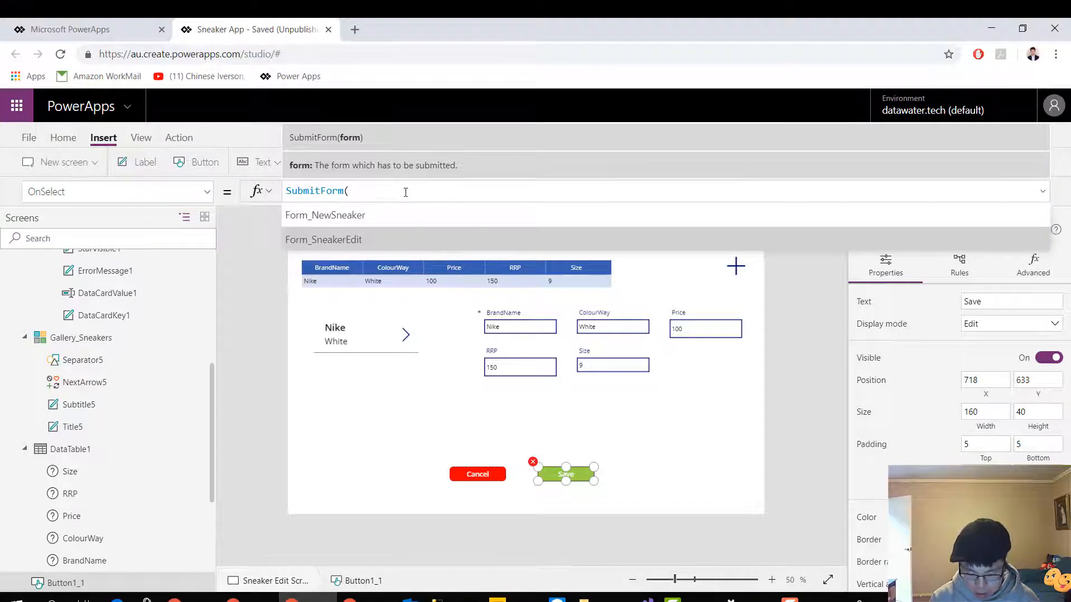
{"action": "type", "text": ")"}
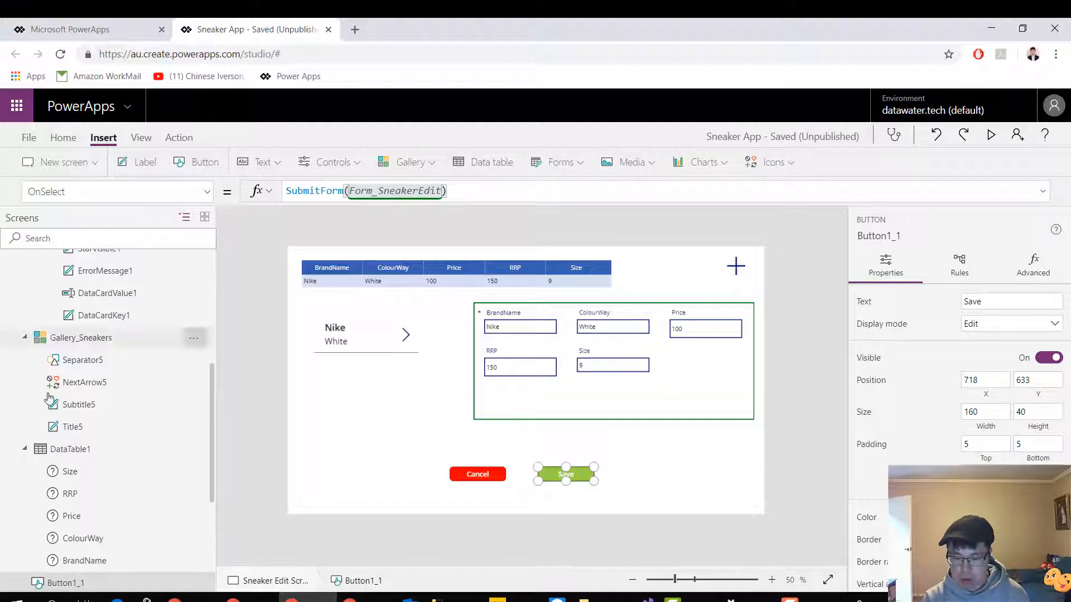
{"action": "left_click", "coordinate": [780, 282]}
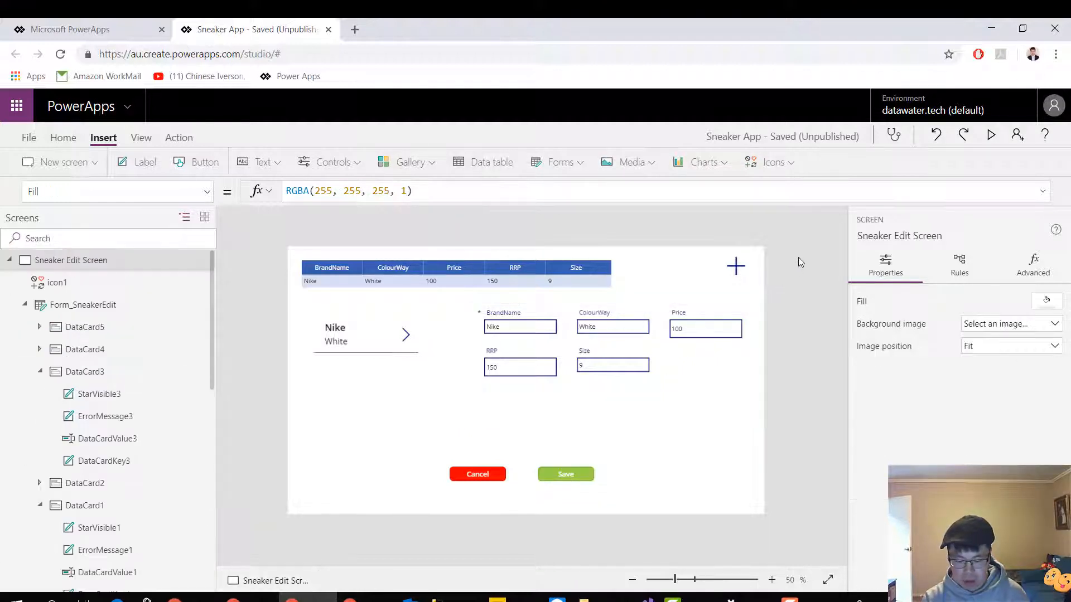
Set the OnSelect formula of the Cancel button on the Sneaker Edit Screen to Back()
{"action": "left_click", "coordinate": [478, 476]}
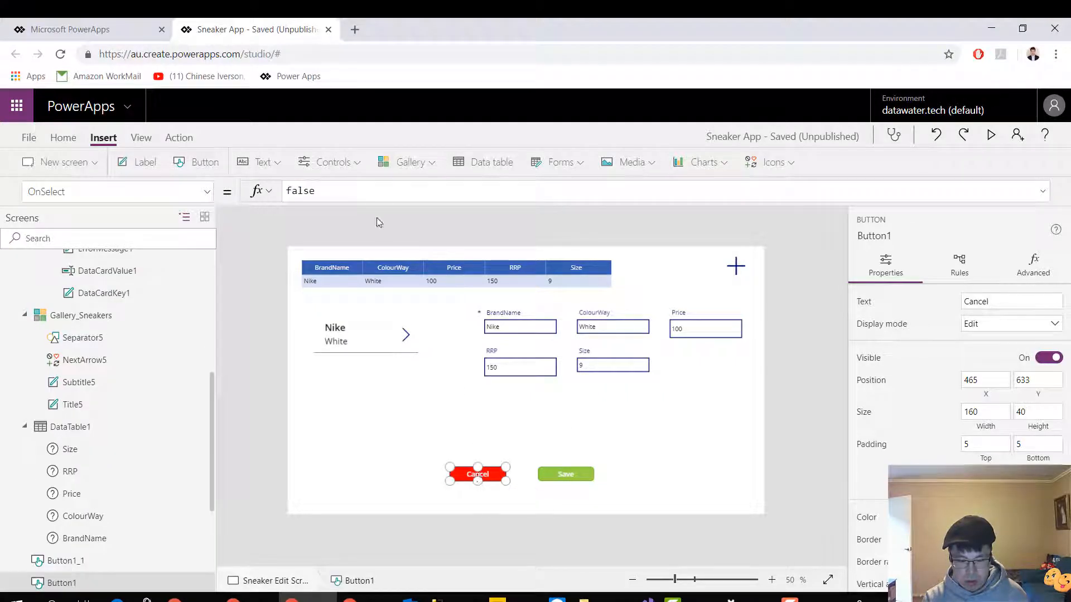
{"action": "key", "text": "ctrl+a"}
{"action": "key", "text": "BackSpace"}
{"action": "type", "text": "Back"}
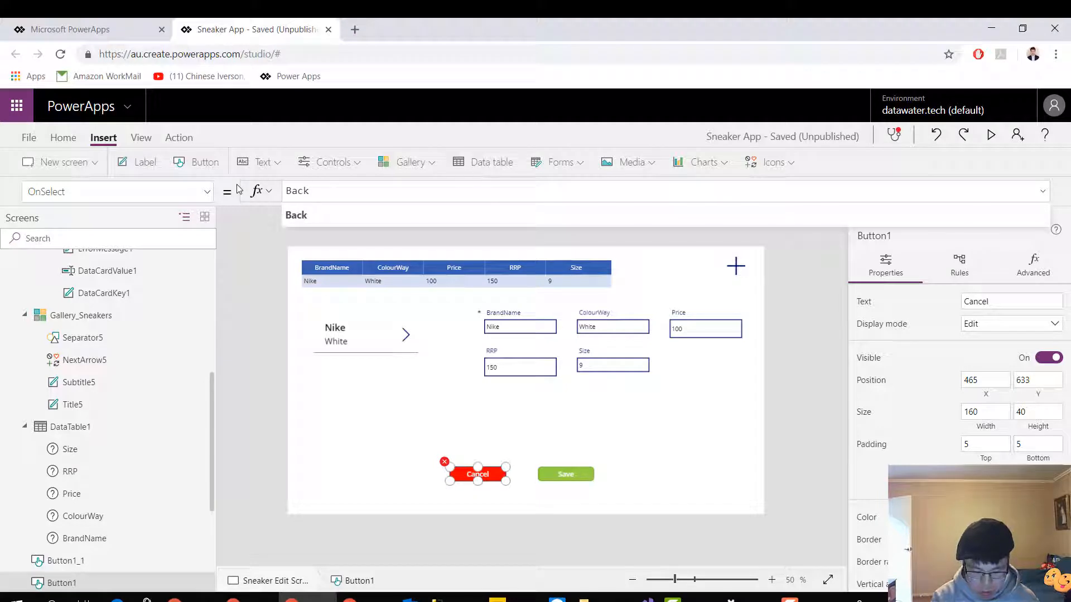
{"action": "type", "text": "()"}
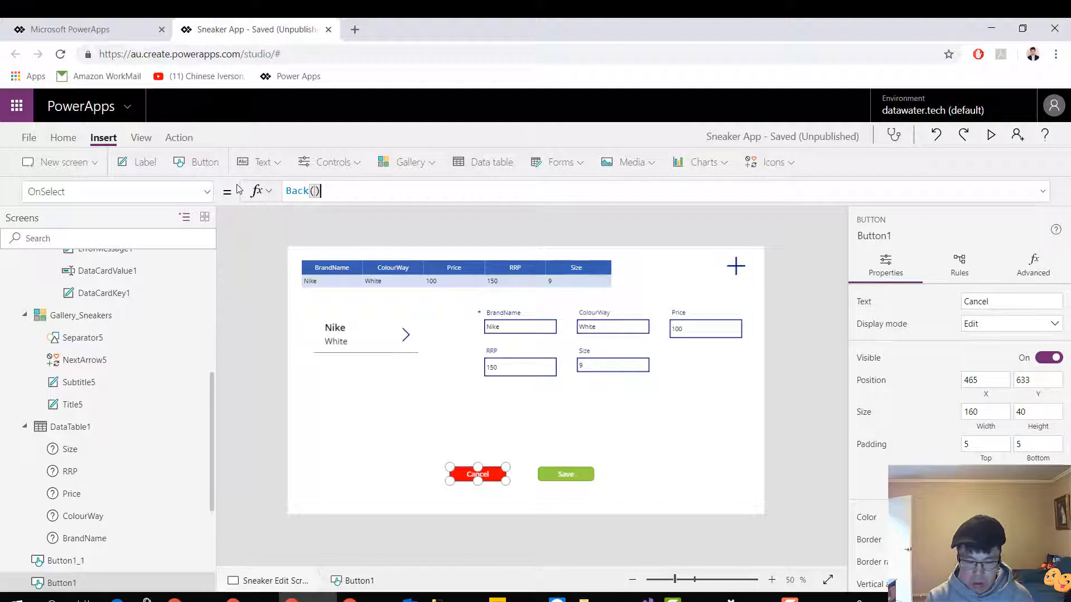
{"action": "left_click", "coordinate": [826, 281]}
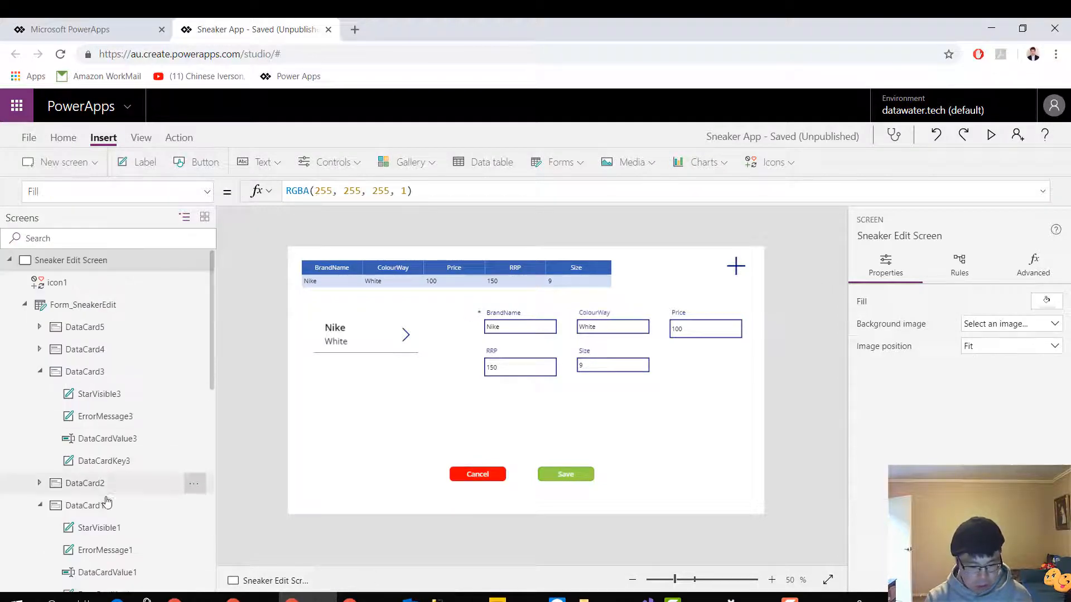
Go to the New Sneaker Screen and set its Cancel button's OnSelect formula to Back()
{"action": "scroll", "coordinate": [108, 502], "scroll_direction": "down", "scroll_amount": 6}
{"action": "scroll", "coordinate": [111, 499], "scroll_direction": "up", "scroll_amount": 3}
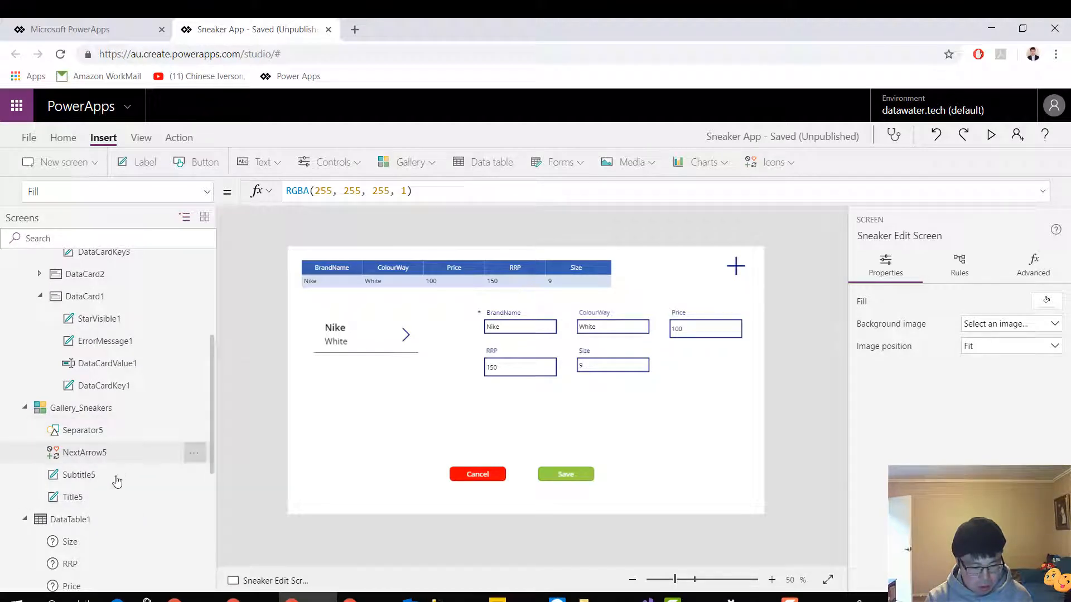
{"action": "scroll", "coordinate": [117, 480], "scroll_direction": "down", "scroll_amount": 5}
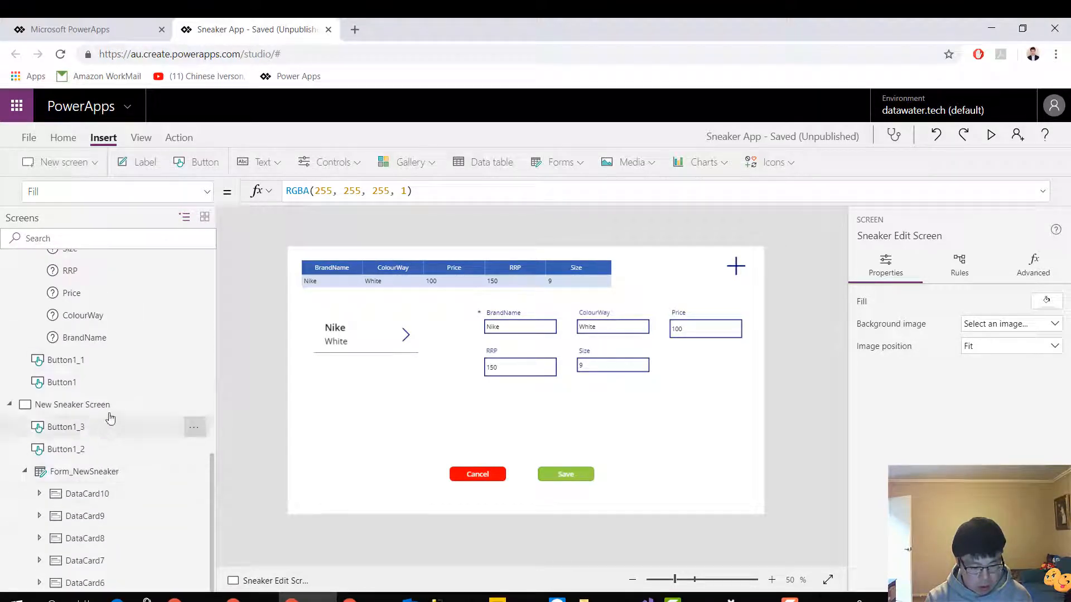
{"action": "left_click", "coordinate": [108, 413]}
{"action": "left_click", "coordinate": [443, 462]}
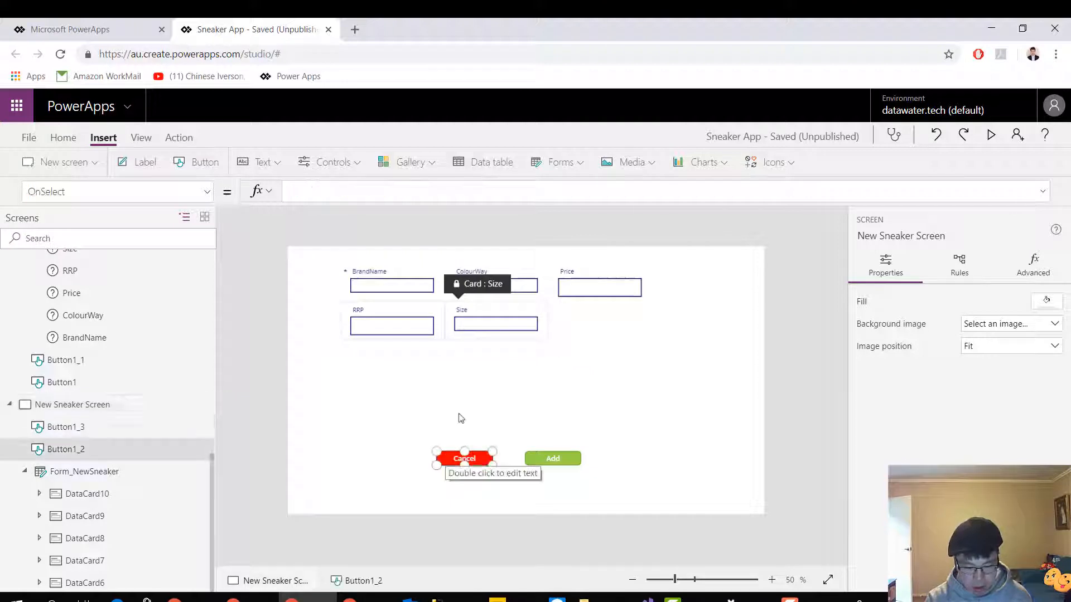
{"action": "left_click", "coordinate": [327, 196]}
{"action": "type", "text": "b"}
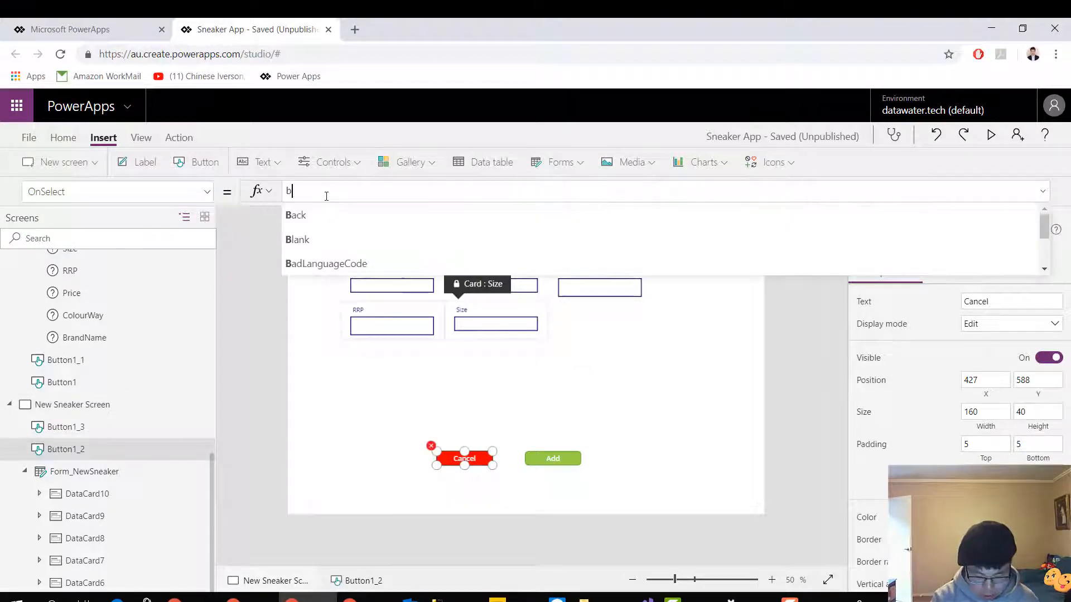
{"action": "type", "text": "ckack"}
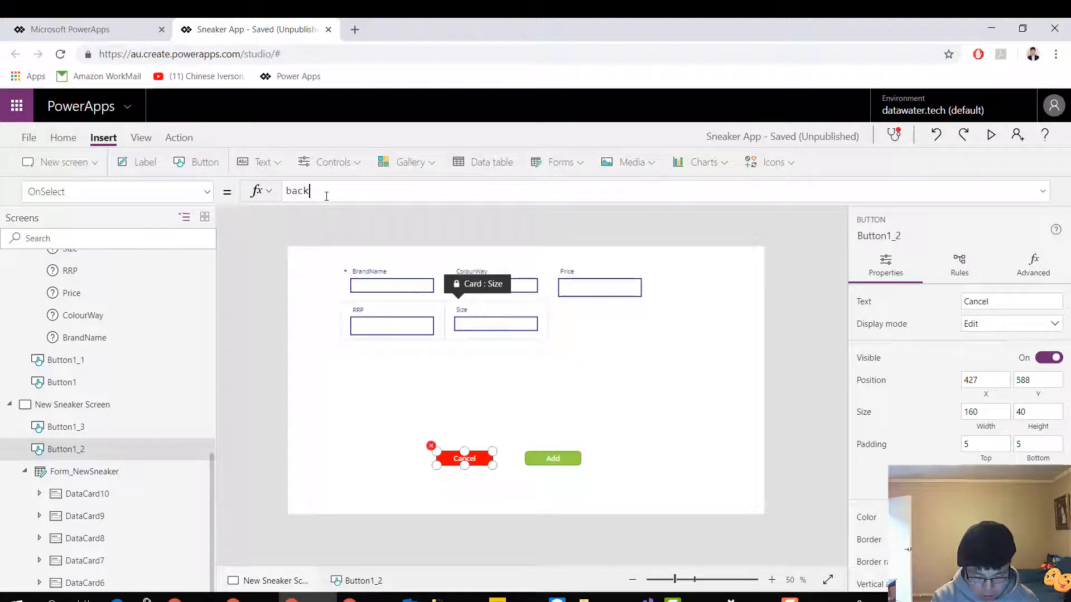
{"action": "type", "text": "()"}
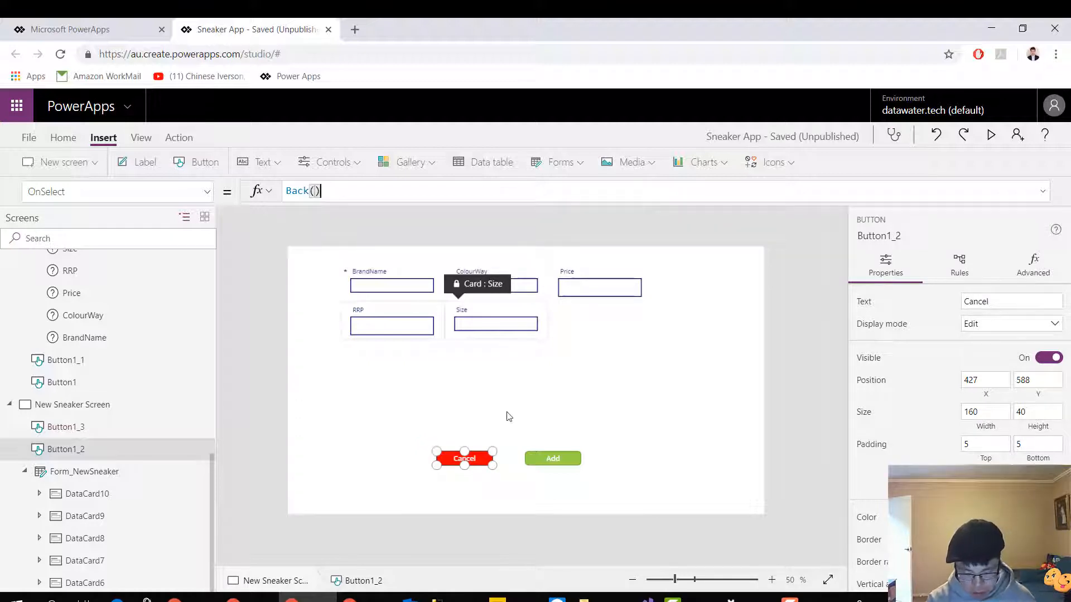
Set the OnSelect formula of the Add button on the New Sneaker Screen to SubmitForm(Form_NewSneaker)
{"action": "left_click", "coordinate": [546, 462]}
{"action": "left_click", "coordinate": [397, 190]}
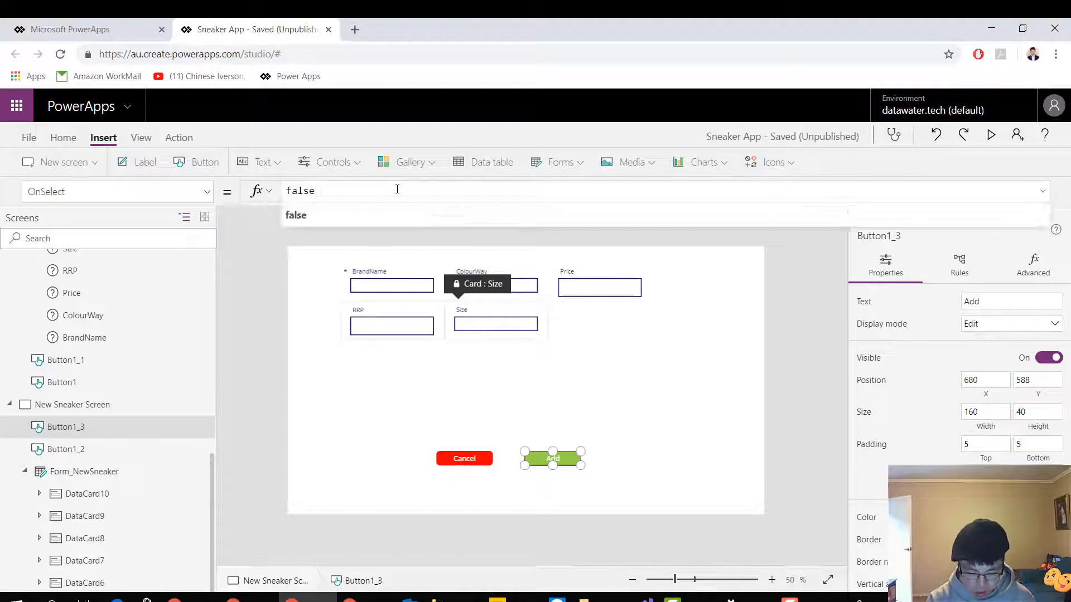
{"action": "key", "text": "BackSpace"}
{"action": "key", "text": "BackSpace"}
{"action": "key", "text": "BackSpace"}
{"action": "key", "text": "BackSpace"}
{"action": "type", "text": "sub"}
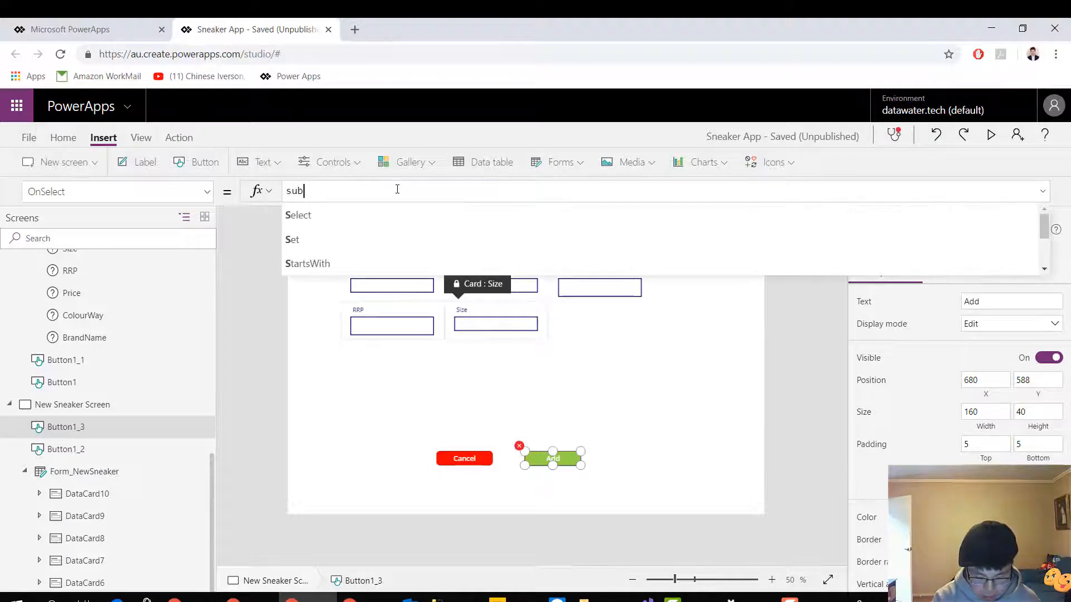
{"action": "type", "text": "mit"}
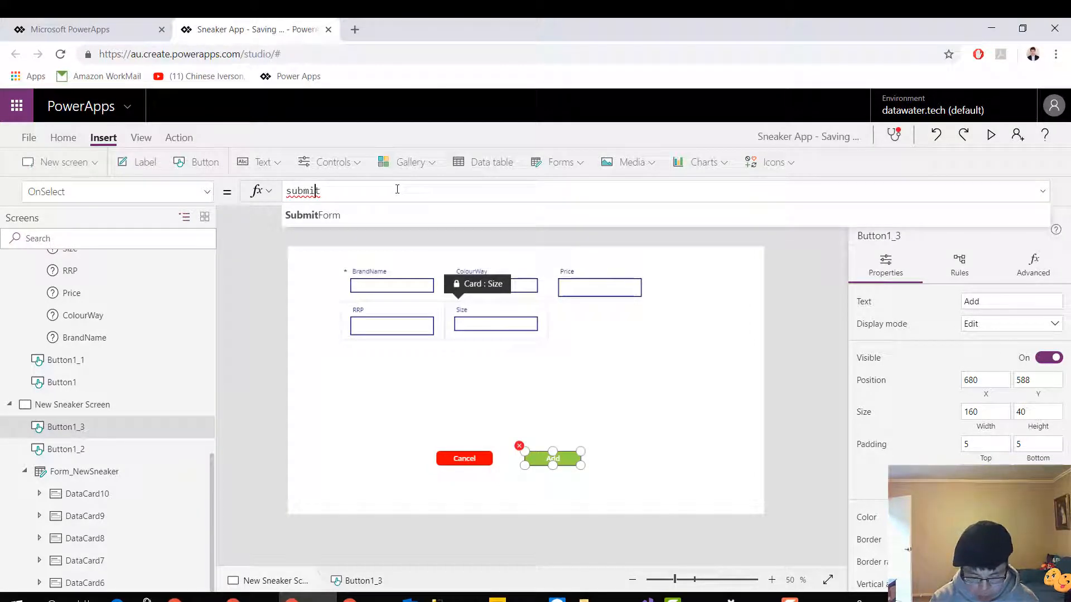
{"action": "key", "text": "Tab"}
{"action": "type", "text": "("}
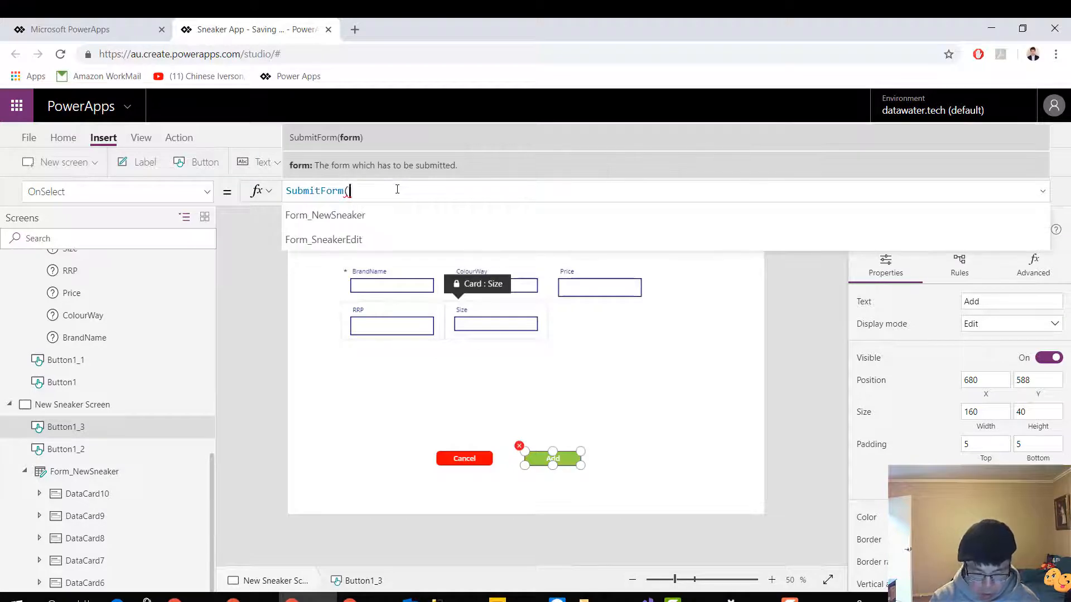
{"action": "key", "text": "Tab"}
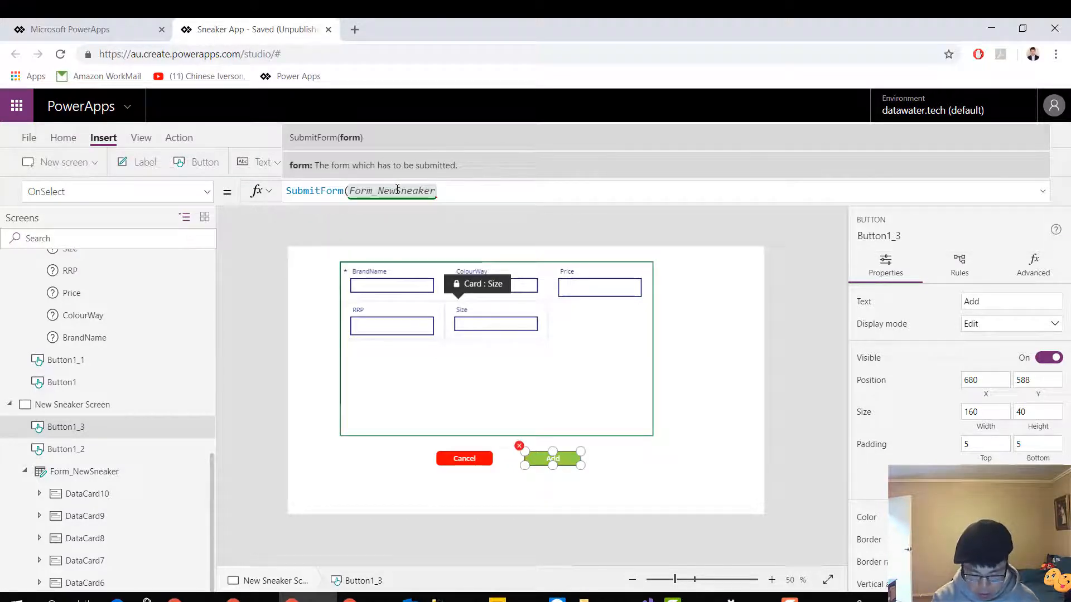
{"action": "type", "text": ")"}
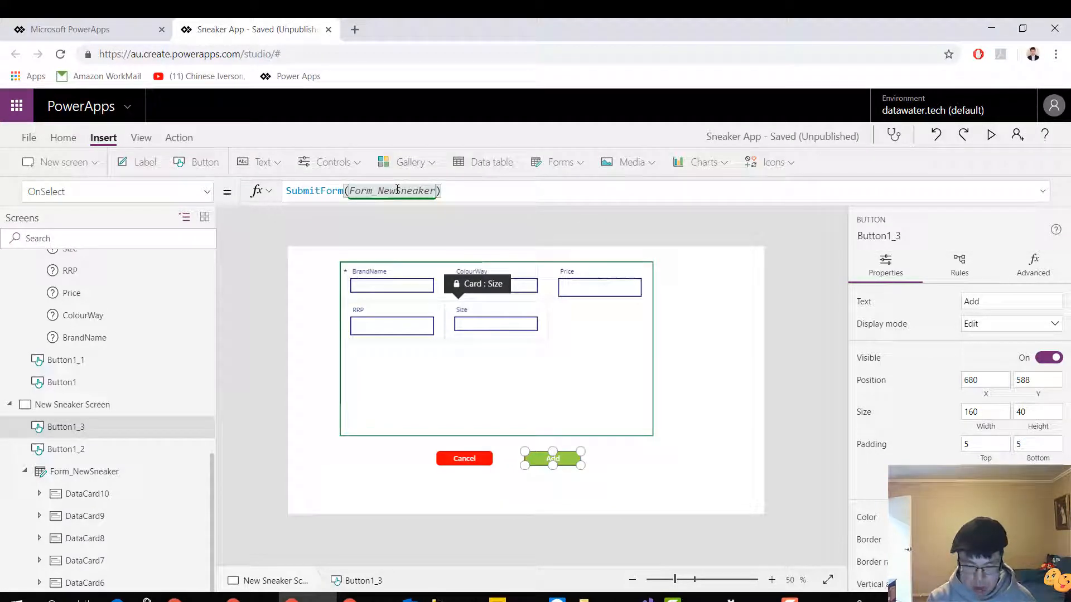
{"action": "left_click", "coordinate": [735, 381]}
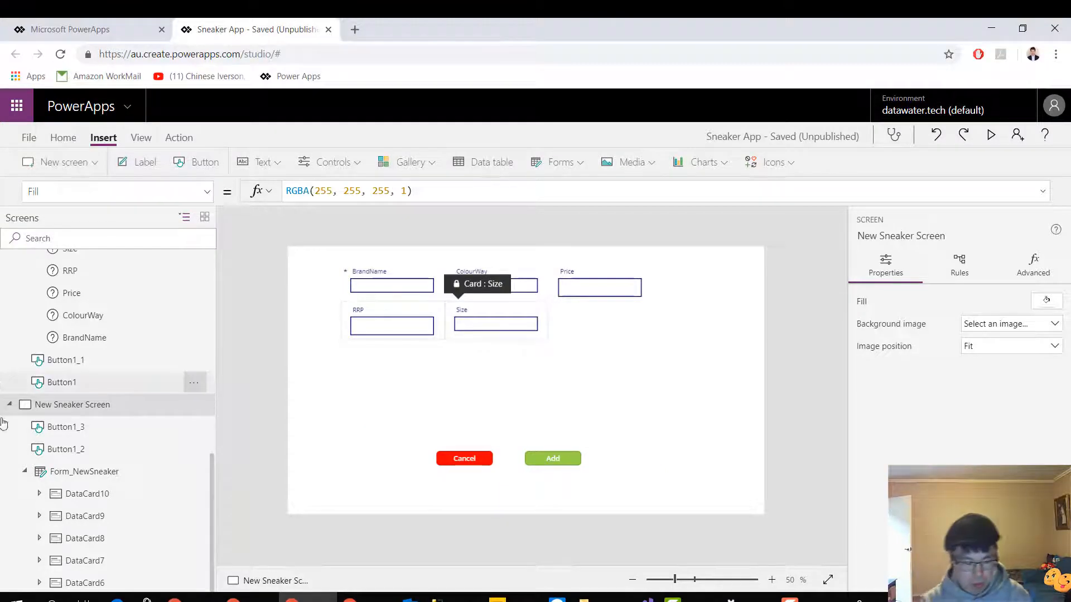
Return to the Sneaker Edit Screen in the screen tree
{"action": "scroll", "coordinate": [103, 424], "scroll_direction": "down", "scroll_amount": 5}
{"action": "scroll", "coordinate": [106, 435], "scroll_direction": "up", "scroll_amount": 5}
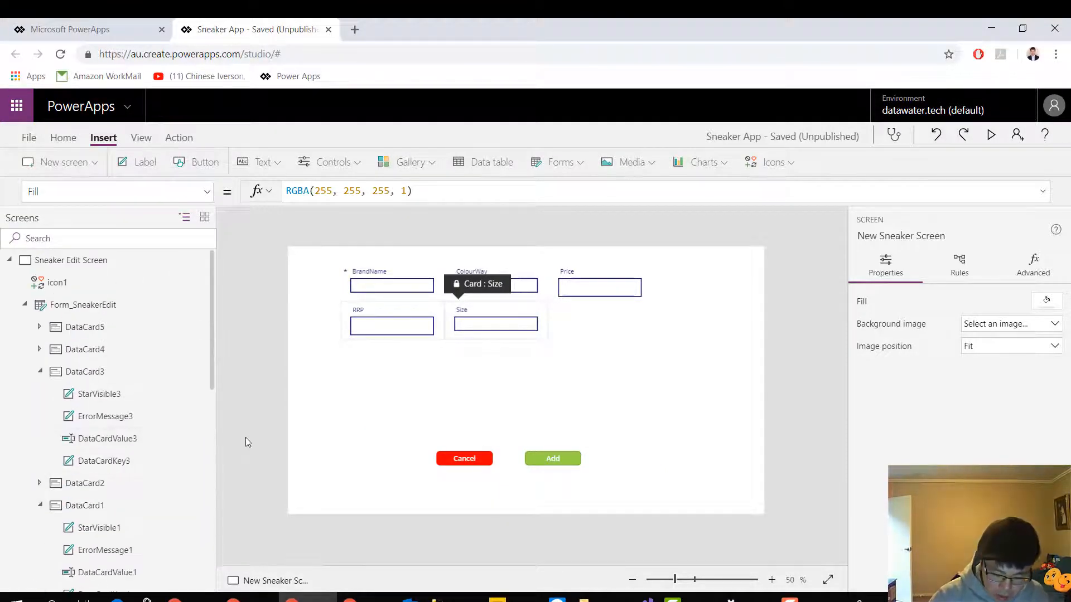
{"action": "left_click", "coordinate": [127, 266]}
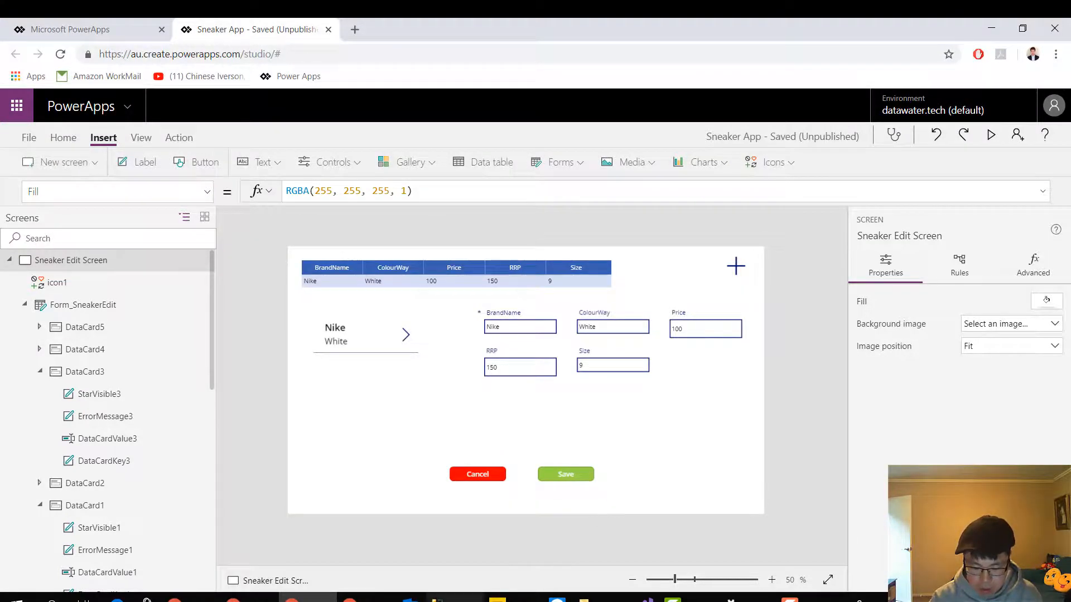
{"action": "left_click", "coordinate": [455, 598]}
{"action": "left_click_drag", "start_coordinate": [368, 112], "coordinate": [240, 113]}
{"action": "left_click", "coordinate": [198, 78]}
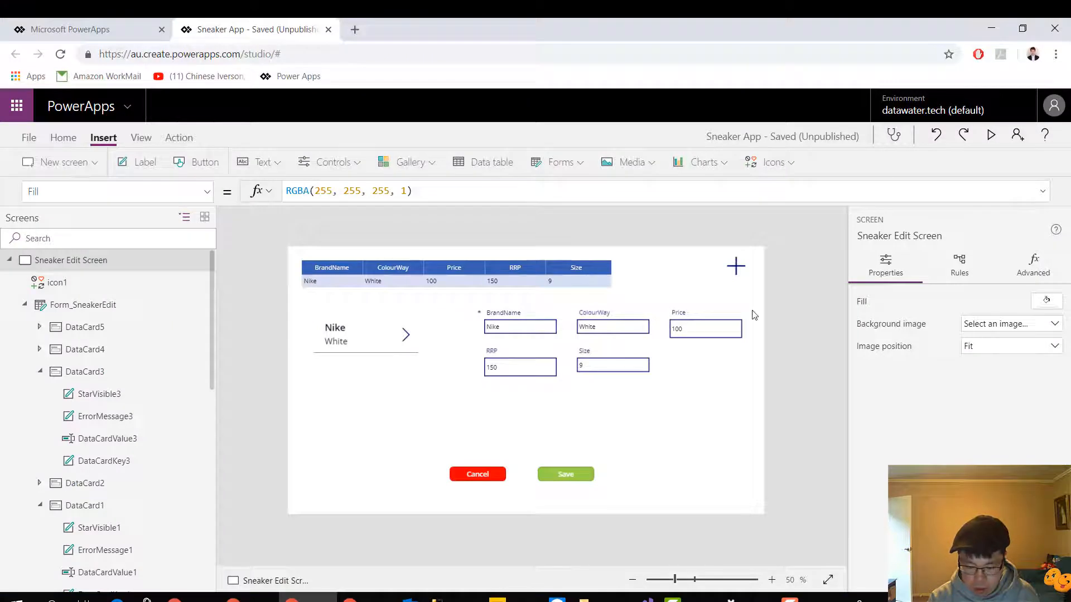
Preview the app, set the Nike sneaker's Price to 90 in the edit form and save the record
{"action": "left_click", "coordinate": [991, 135]}
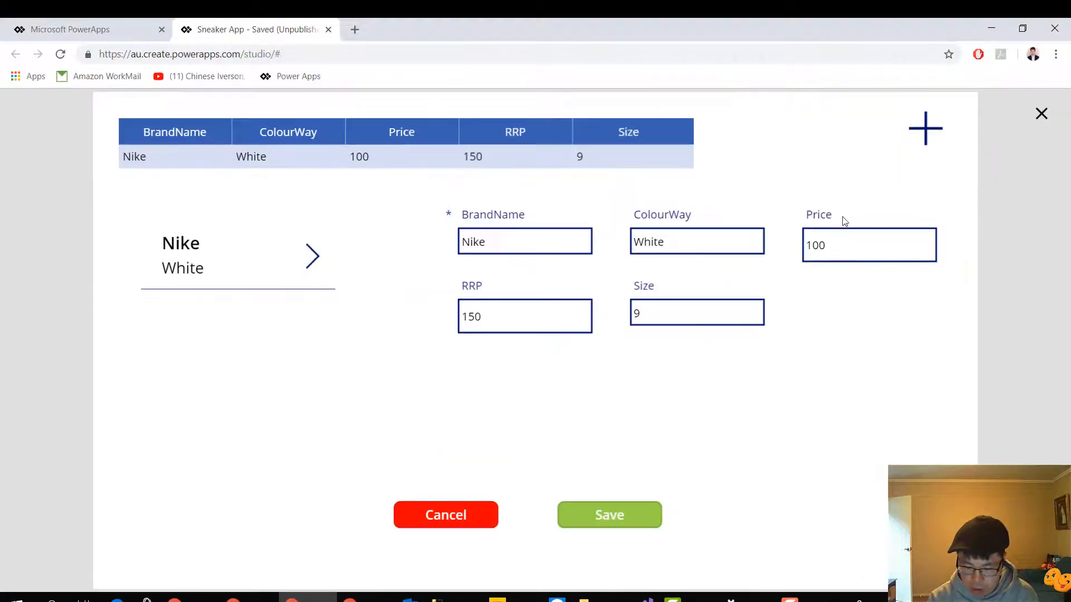
{"action": "left_click", "coordinate": [846, 245]}
{"action": "key", "text": "BackSpace"}
{"action": "key", "text": "BackSpace"}
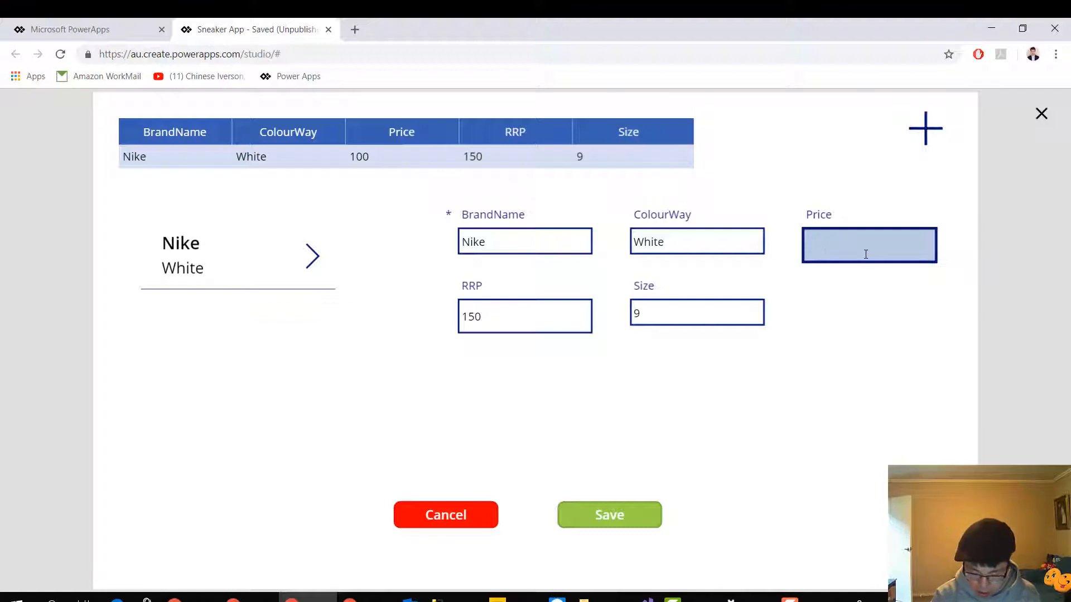
{"action": "type", "text": "90"}
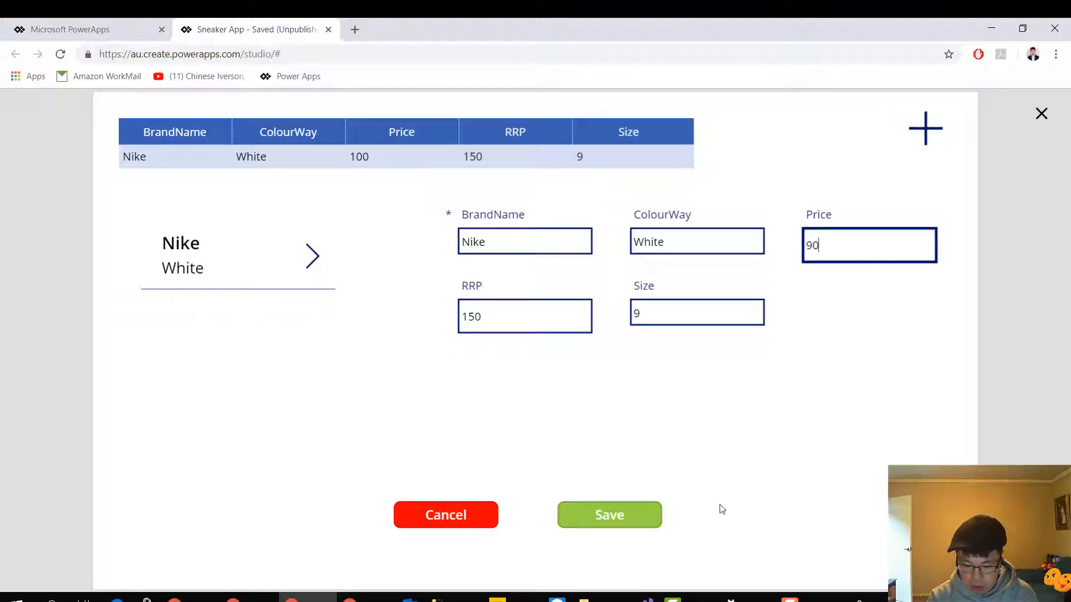
{"action": "left_click", "coordinate": [636, 526]}
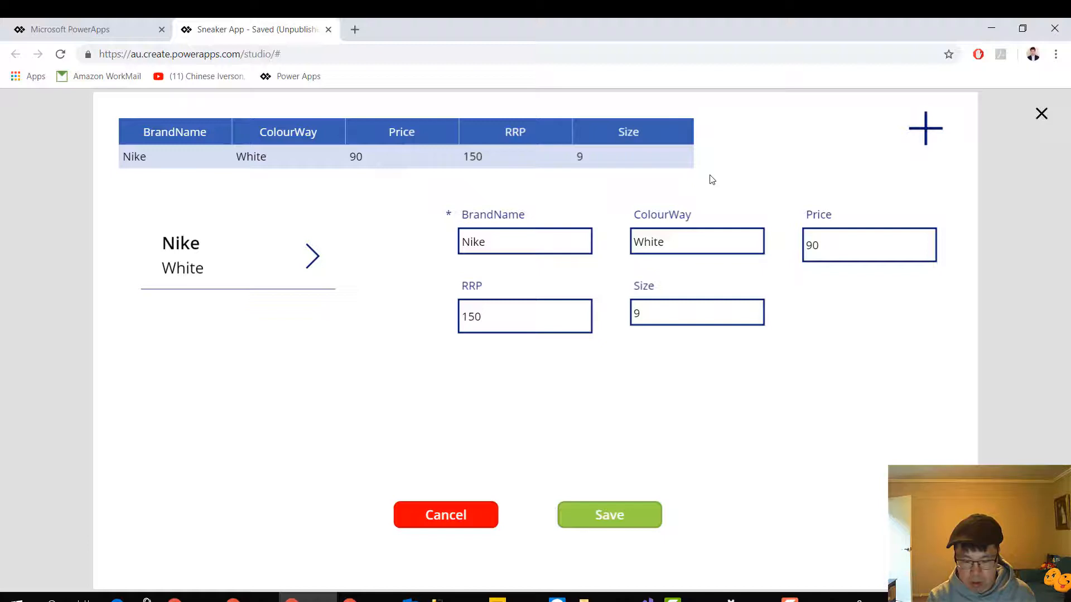
Switch to SQL Server Management Studio and rerun the select * from dbo.Sneaker query to check the stored price
{"action": "left_click", "coordinate": [995, 29]}
{"action": "left_click", "coordinate": [992, 29]}
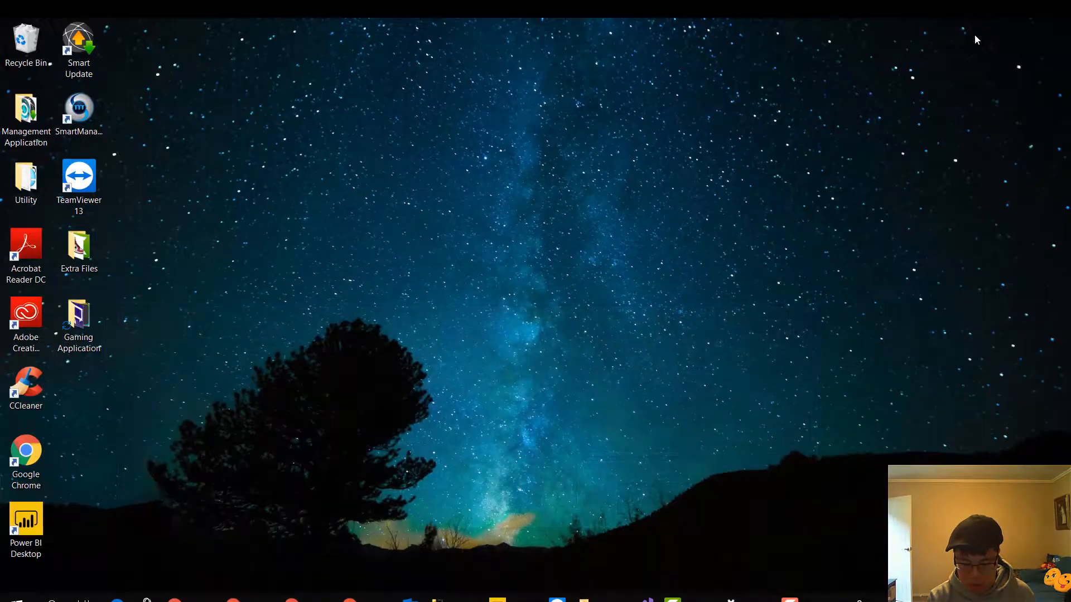
{"action": "left_click", "coordinate": [438, 596]}
{"action": "left_click", "coordinate": [471, 206]}
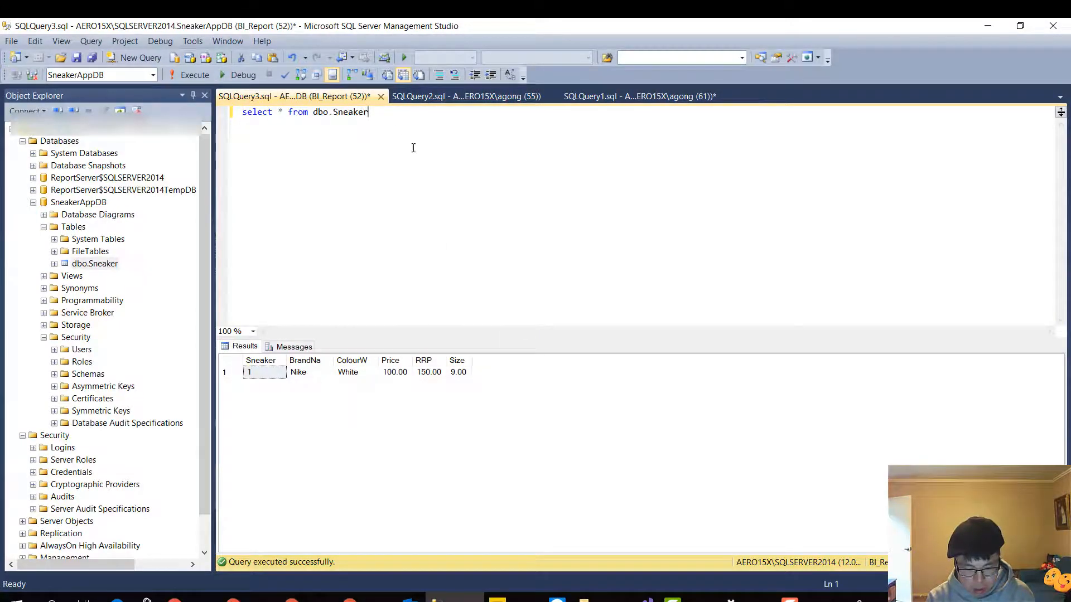
{"action": "left_click_drag", "start_coordinate": [386, 115], "coordinate": [216, 96]}
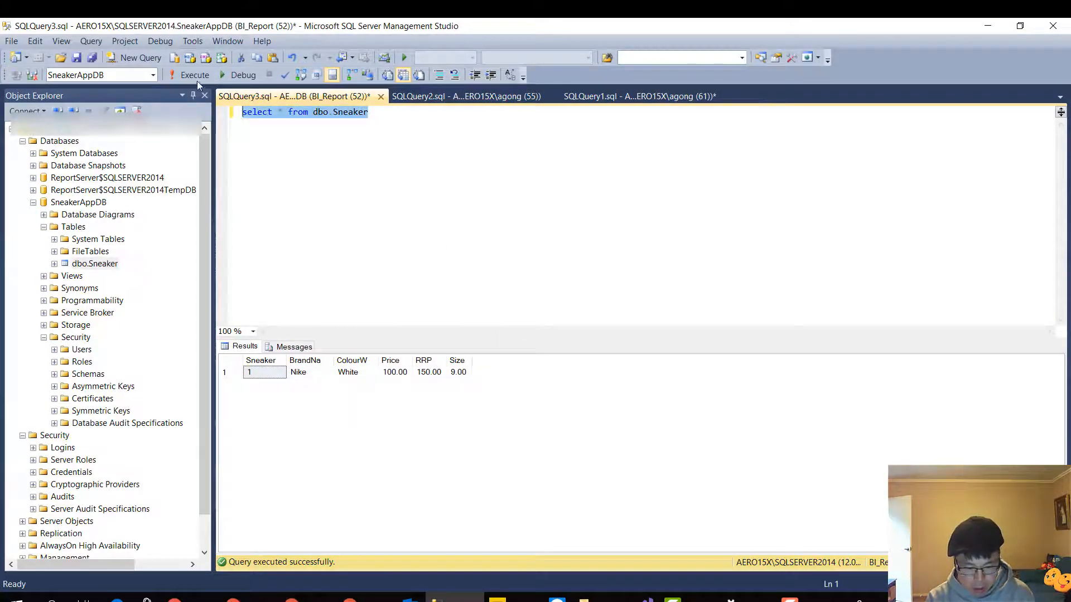
{"action": "left_click", "coordinate": [195, 77]}
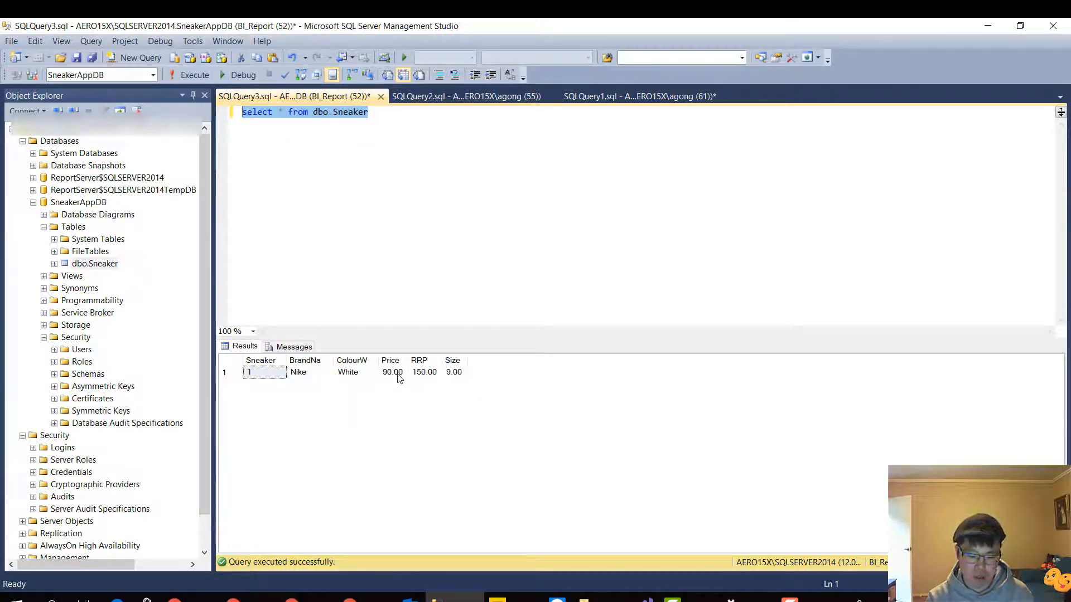
{"action": "left_click", "coordinate": [986, 26]}
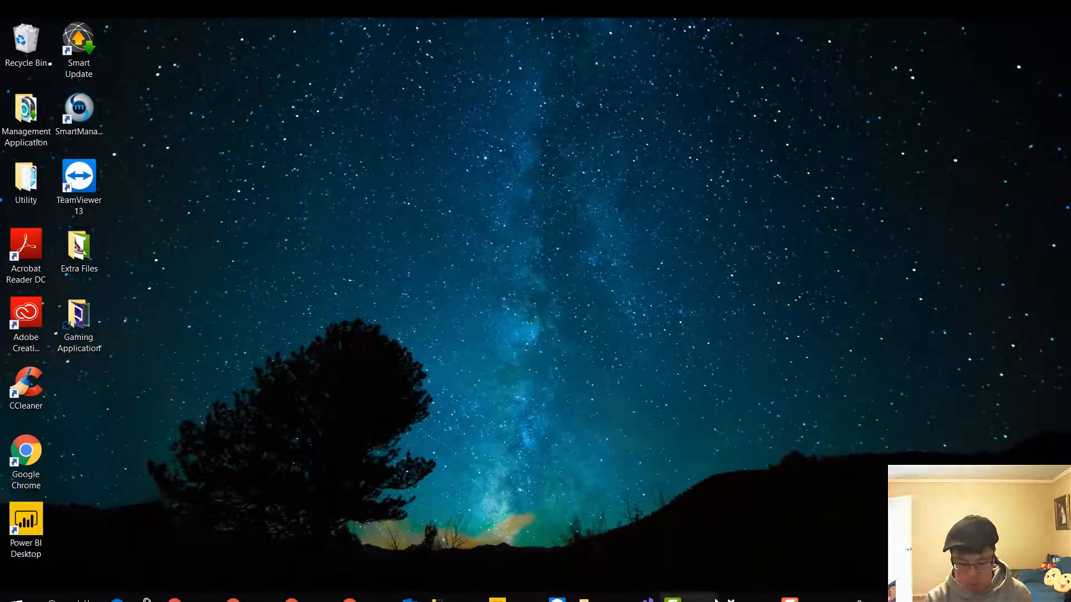
Return to the PowerApps preview in Chrome, test the plus icon's navigation and exit the preview
{"action": "left_click", "coordinate": [291, 598]}
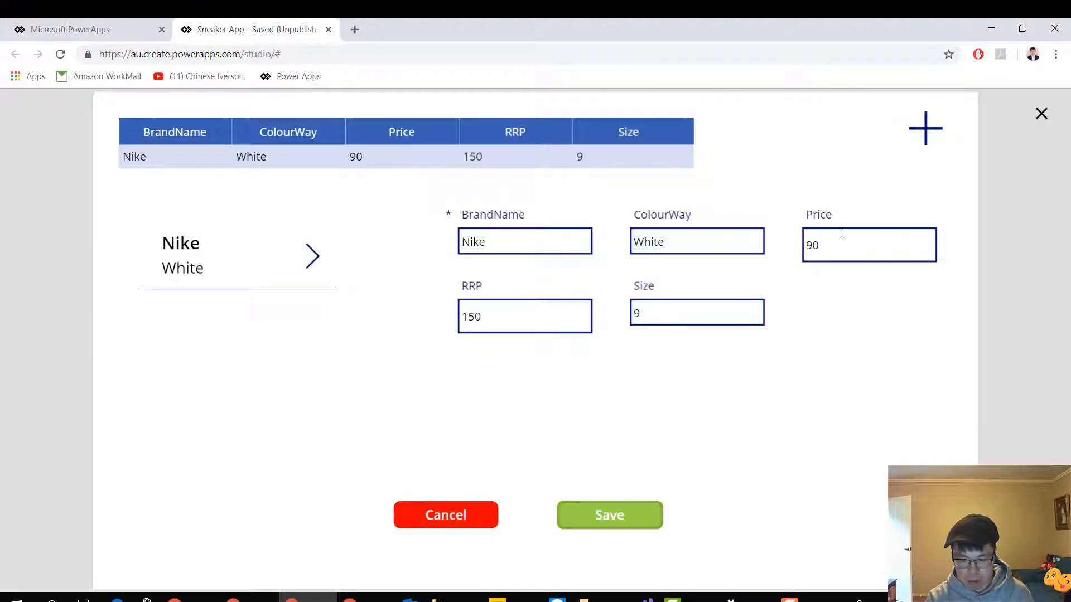
{"action": "left_click", "coordinate": [926, 129]}
{"action": "key", "text": "Escape"}
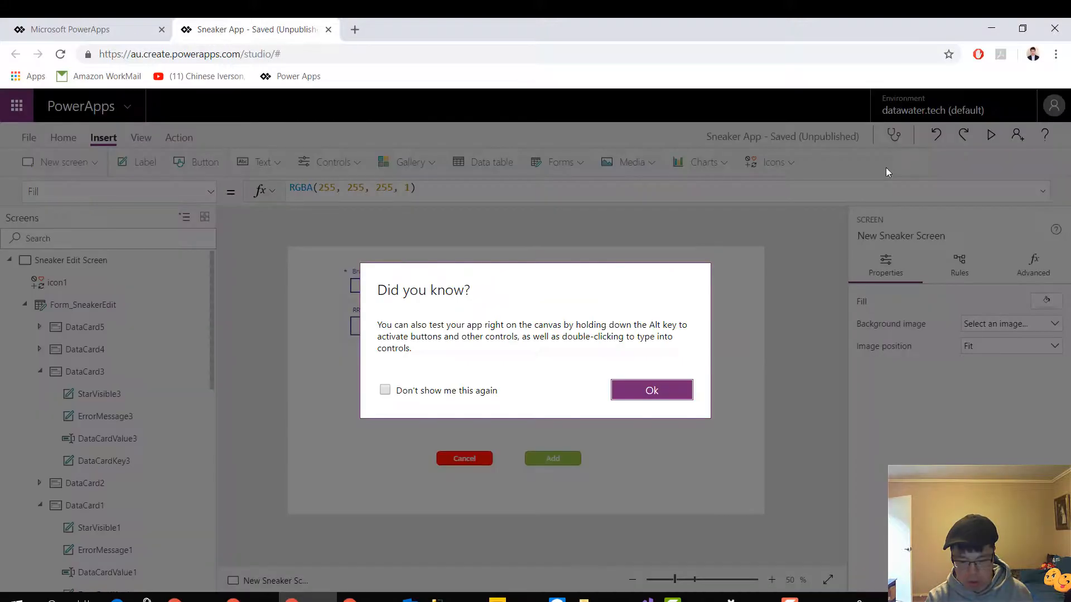
{"action": "left_click", "coordinate": [672, 392]}
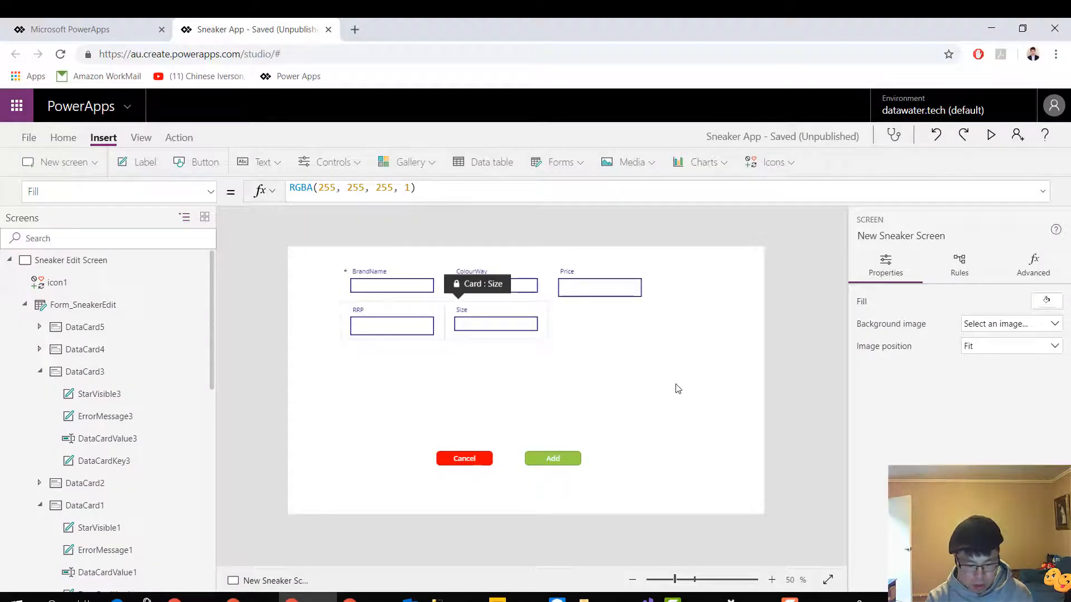
On the Sneaker Edit Screen, insert NewForm( before the Navigate call in the plus icon's OnSelect formula
{"action": "left_click", "coordinate": [119, 261]}
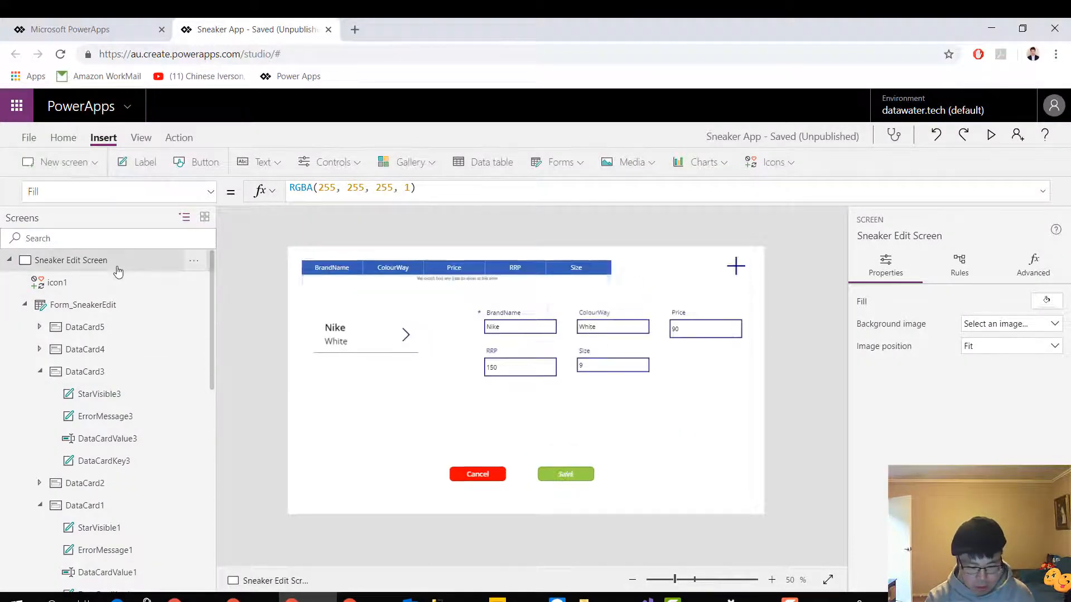
{"action": "left_click", "coordinate": [736, 267]}
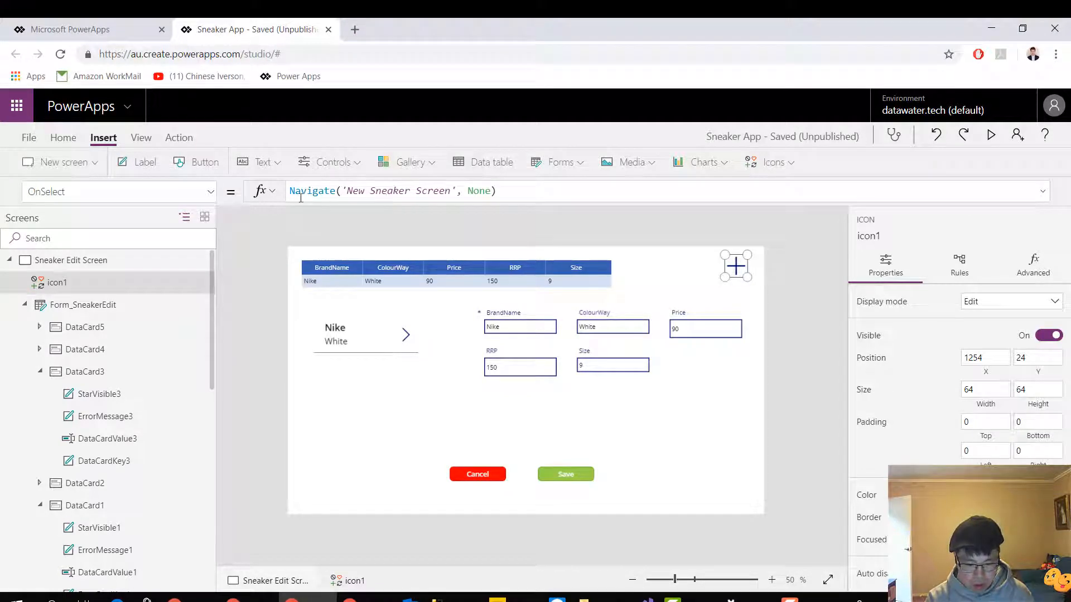
{"action": "left_click", "coordinate": [349, 192]}
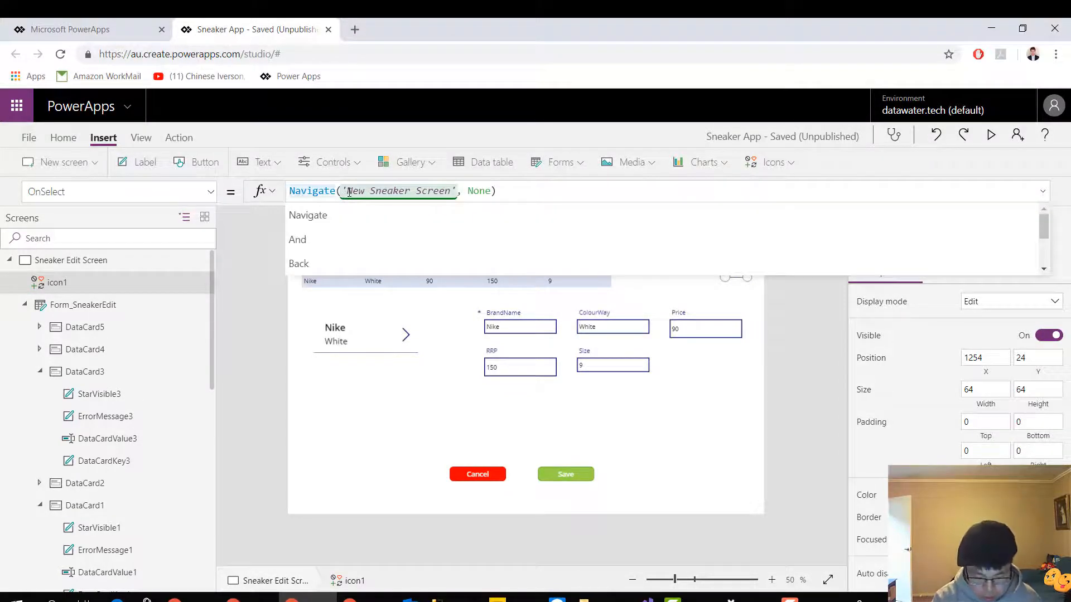
{"action": "key", "text": "Home"}
{"action": "type", "text": "newform"}
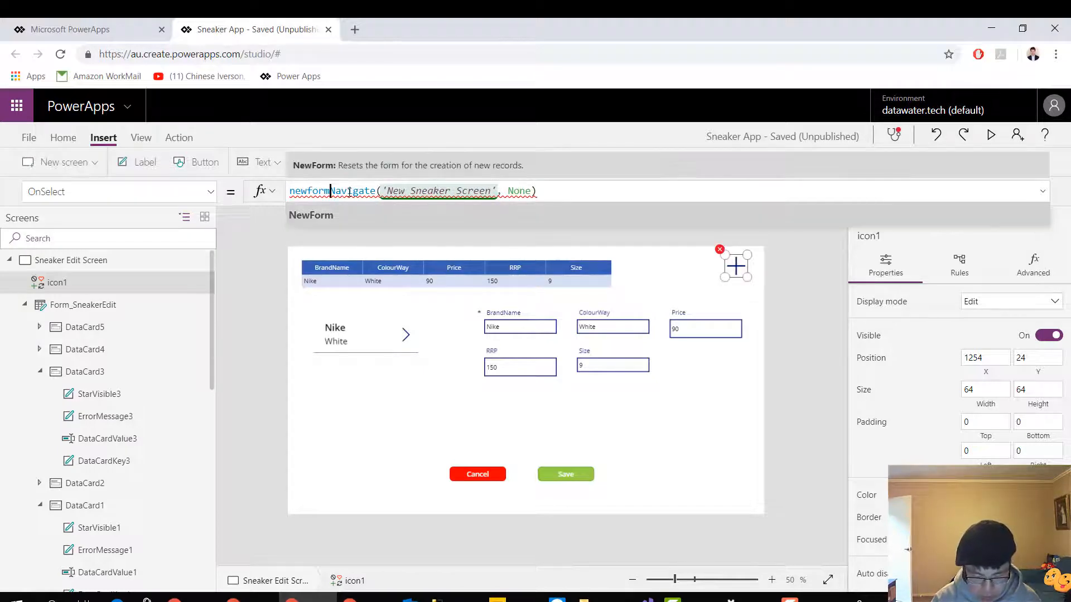
{"action": "key", "text": "Tab"}
{"action": "type", "text": "("}
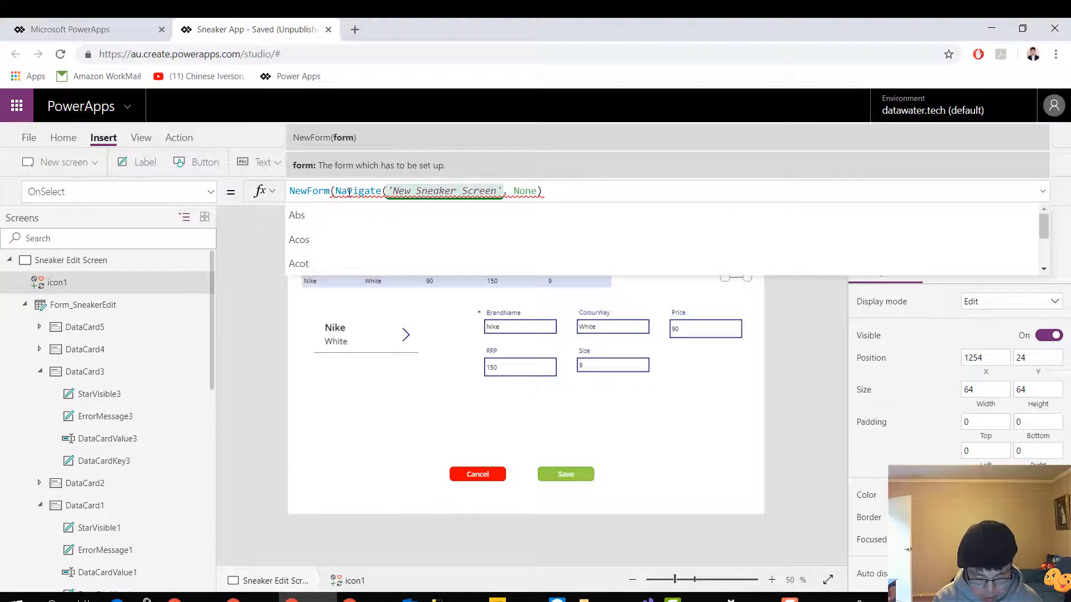
{"action": "type", "text": "n"}
{"action": "key", "text": "BackSpace"}
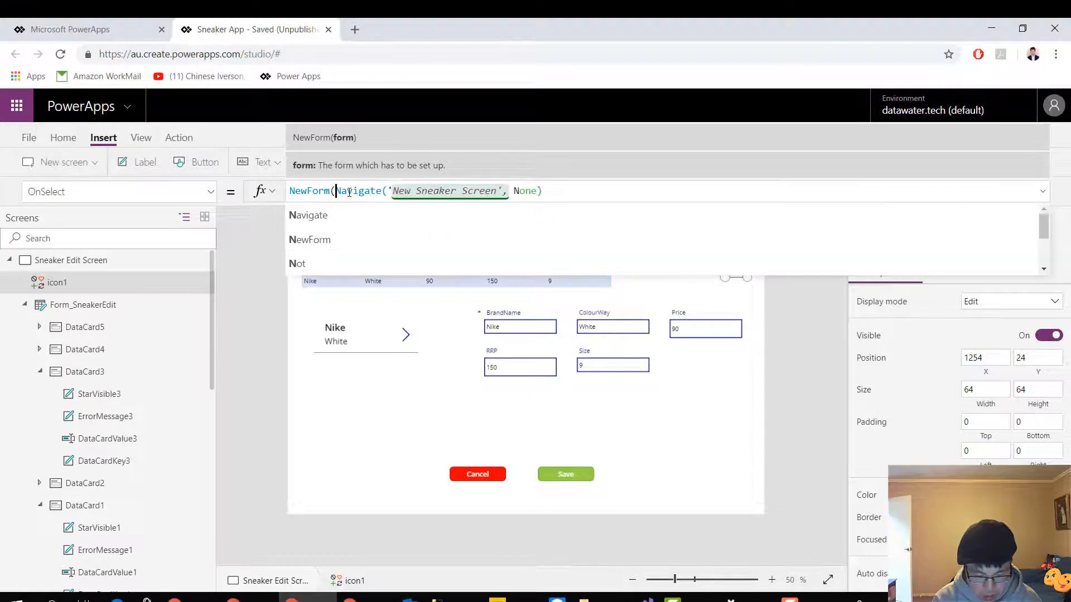
Complete the plus icon's formula as NewForm(Form_NewSneaker);Navigate('New Sneaker Screen', None)
{"action": "scroll", "coordinate": [139, 410], "scroll_direction": "down", "scroll_amount": 5}
{"action": "scroll", "coordinate": [139, 411], "scroll_direction": "down", "scroll_amount": 4}
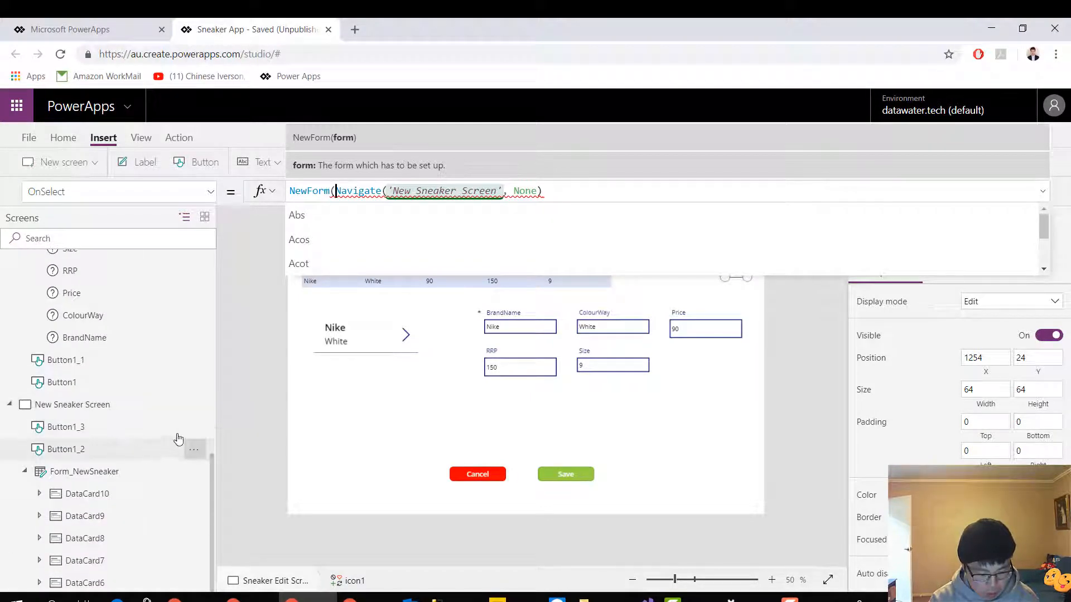
{"action": "type", "text": "form"}
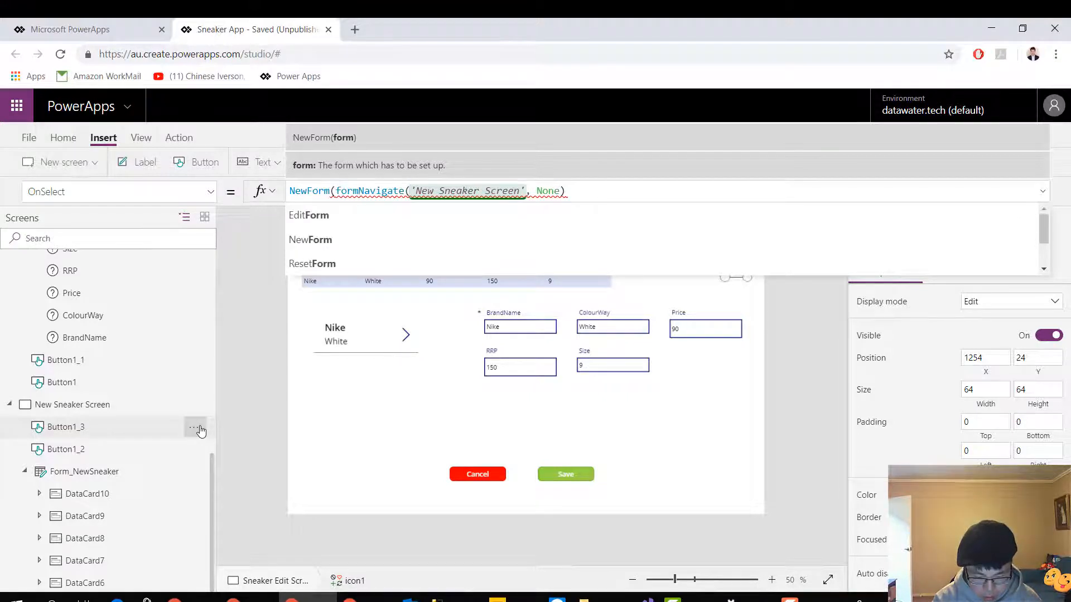
{"action": "type", "text": "_new"}
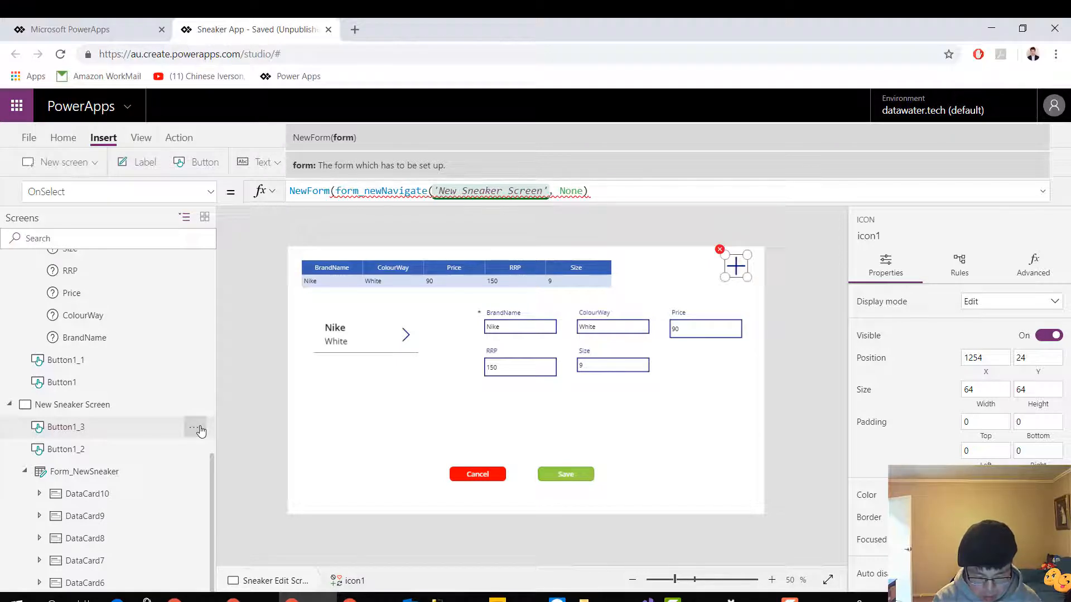
{"action": "type", "text": ")"}
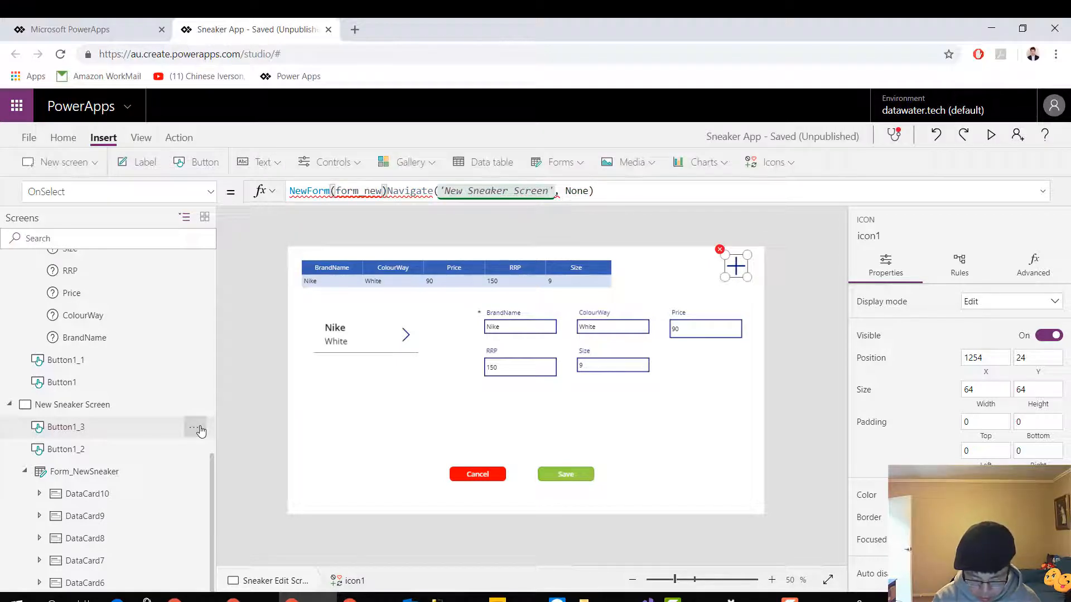
{"action": "type", "text": ";"}
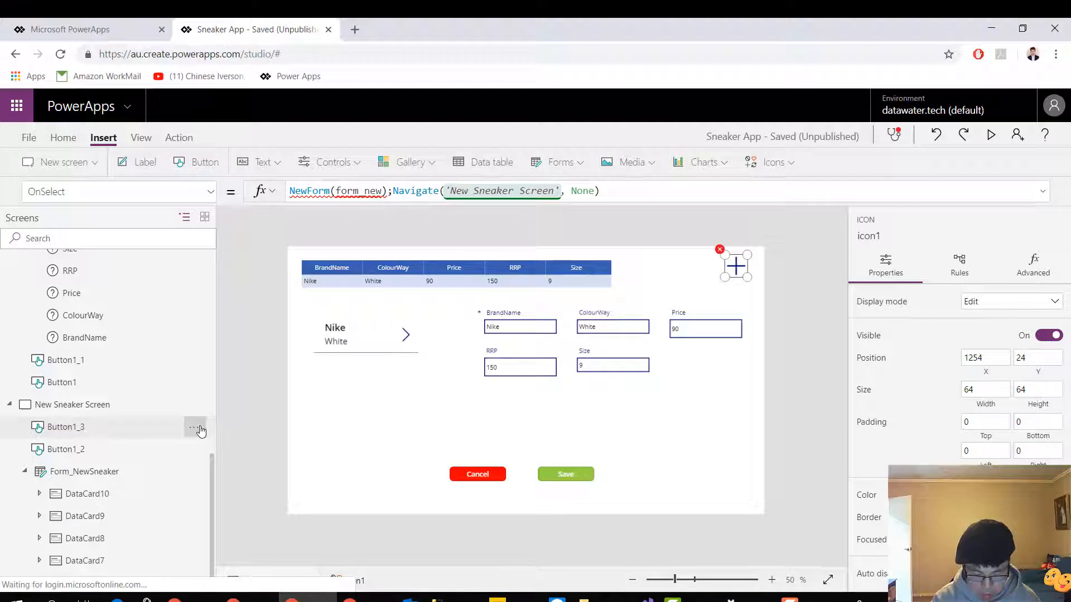
{"action": "key", "text": "shift+F10"}
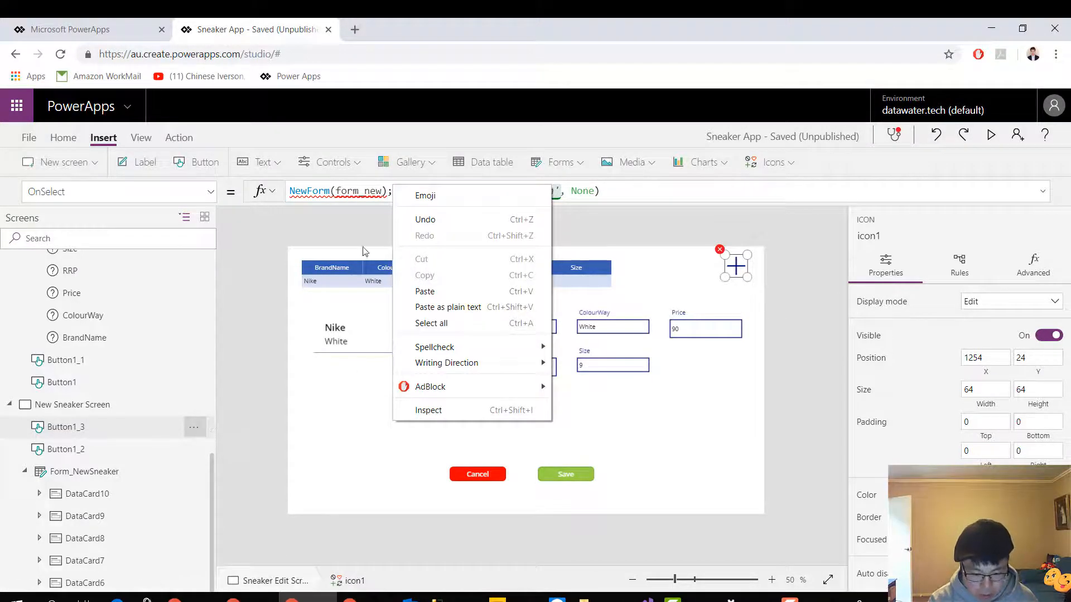
{"action": "left_click", "coordinate": [367, 192]}
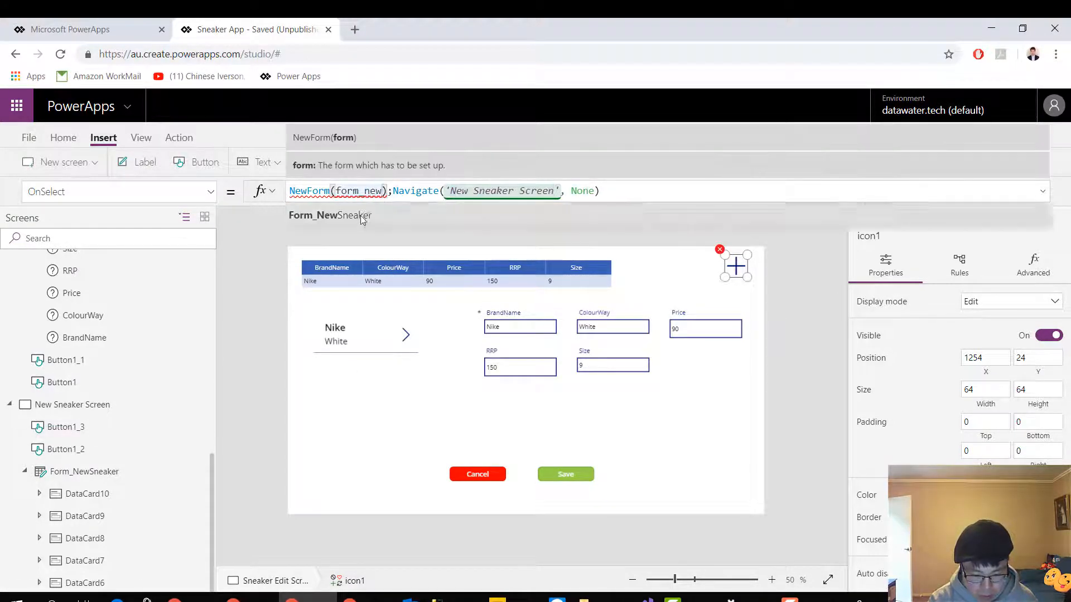
{"action": "left_click", "coordinate": [361, 217]}
{"action": "left_click", "coordinate": [669, 191]}
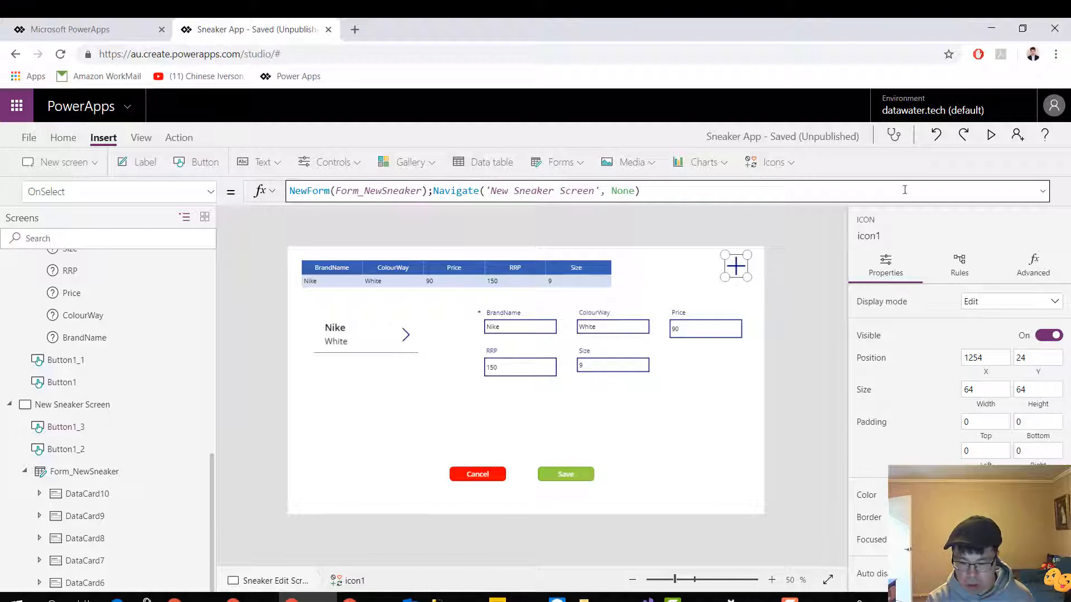
Preview the app, open the new sneaker form through the plus icon and enter Yeezy as the BrandName
{"action": "left_click", "coordinate": [992, 136]}
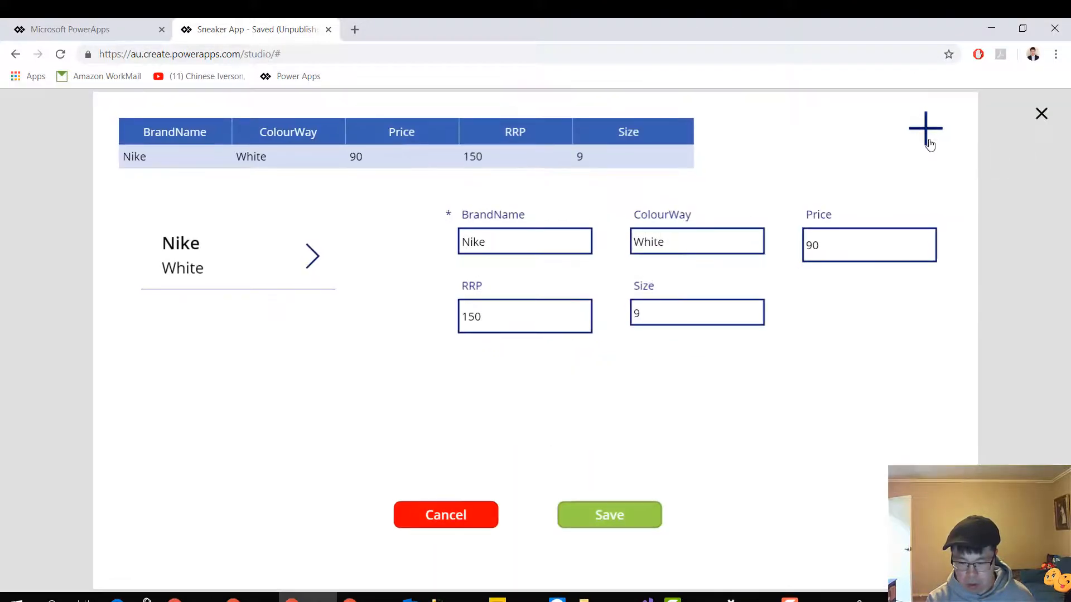
{"action": "left_click", "coordinate": [928, 142]}
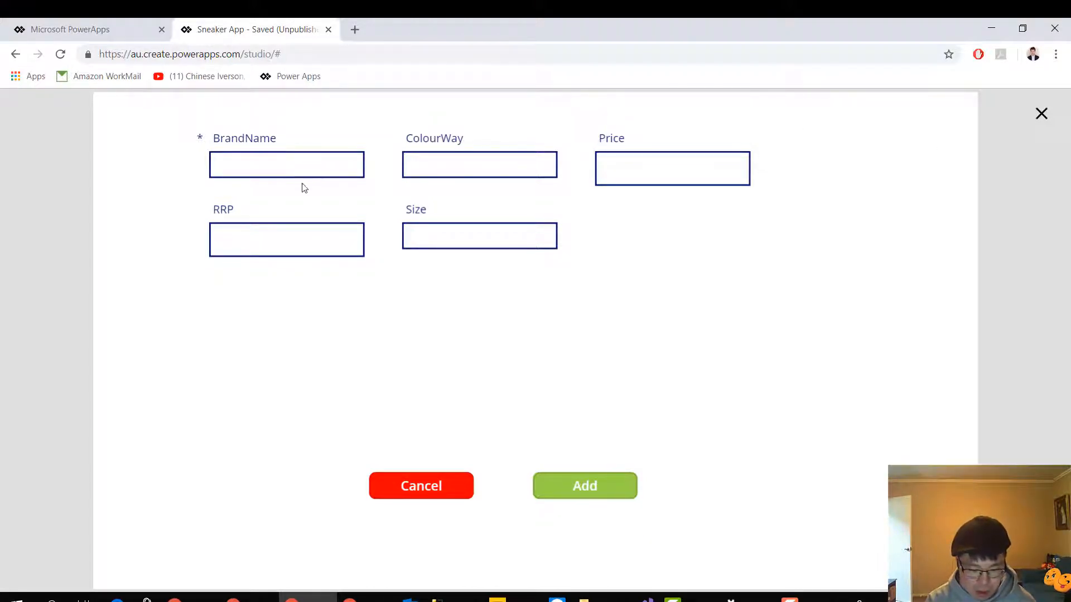
{"action": "left_click", "coordinate": [351, 161]}
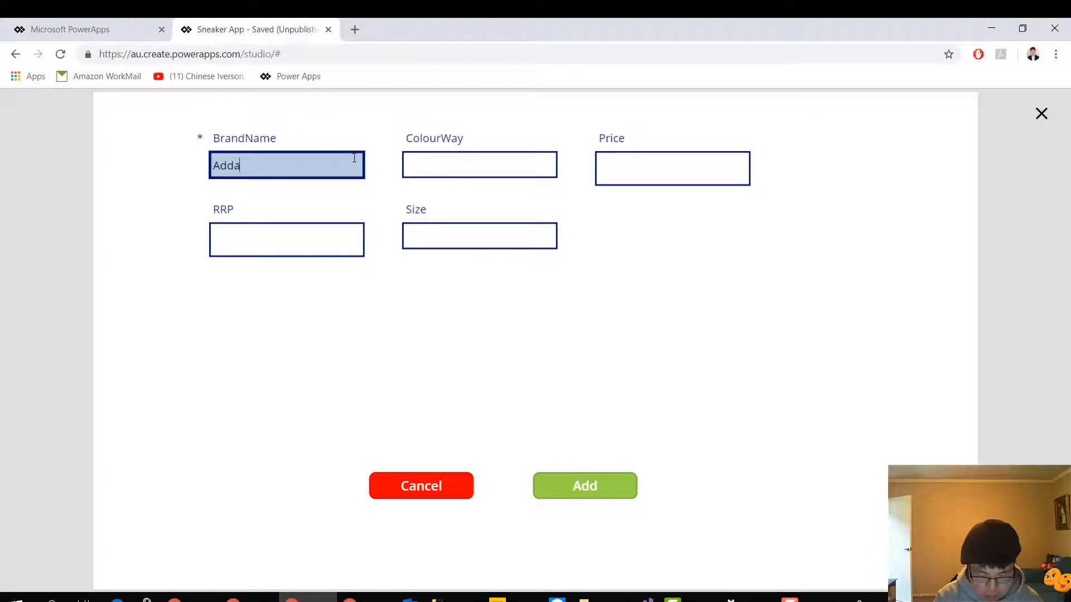
{"action": "key", "text": "BackSpace"}
{"action": "key", "text": "BackSpace"}
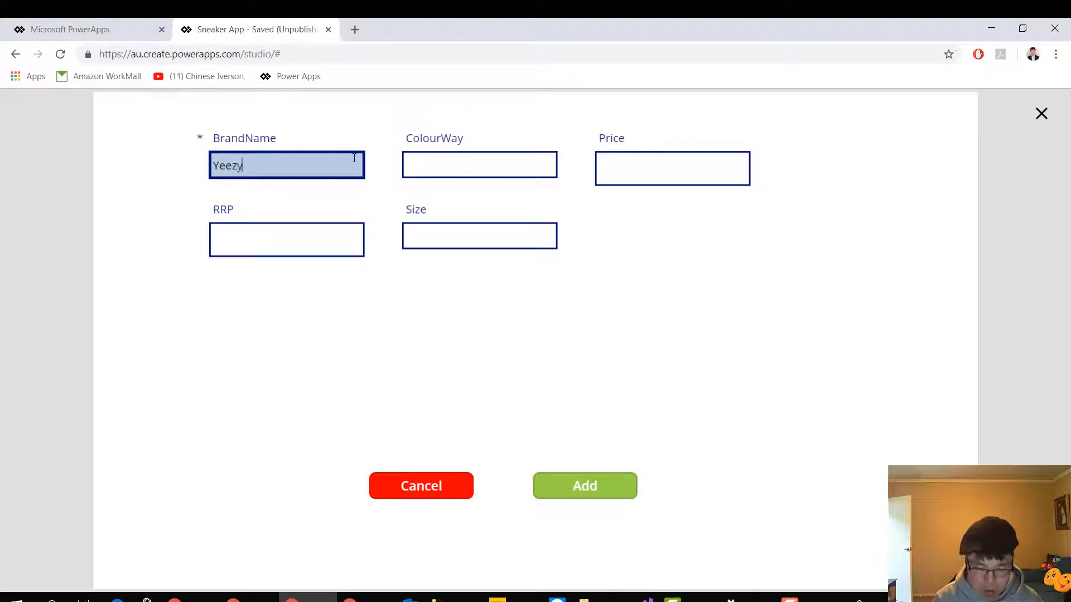
Complete the Yeezy record with ColourWay Chocolate, Price 700, RRP 200 and Size 9, and add it
{"action": "left_click", "coordinate": [403, 166]}
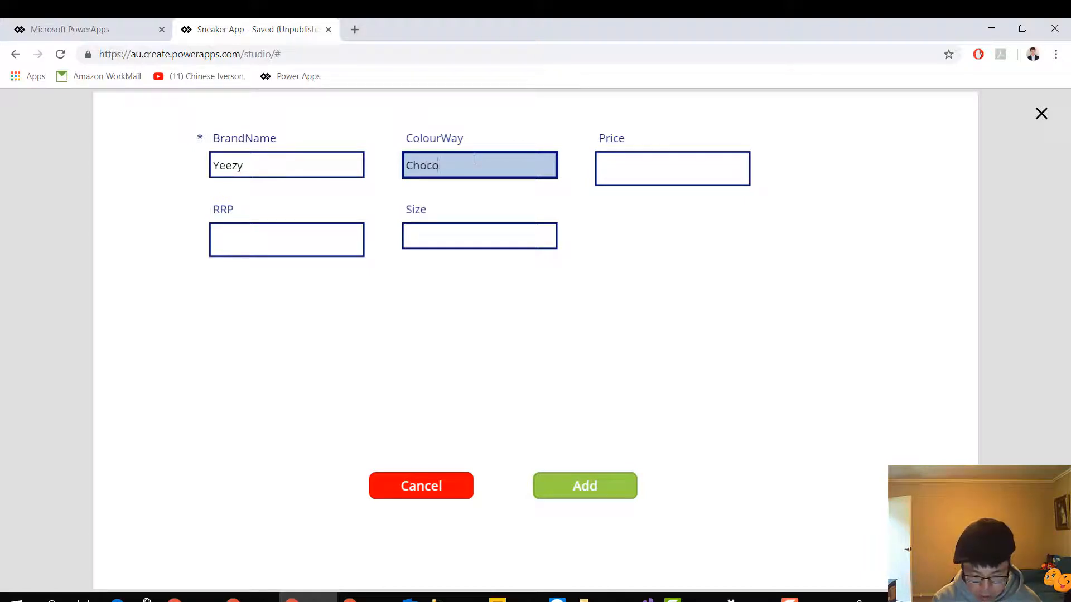
{"action": "type", "text": "Chocolate"}
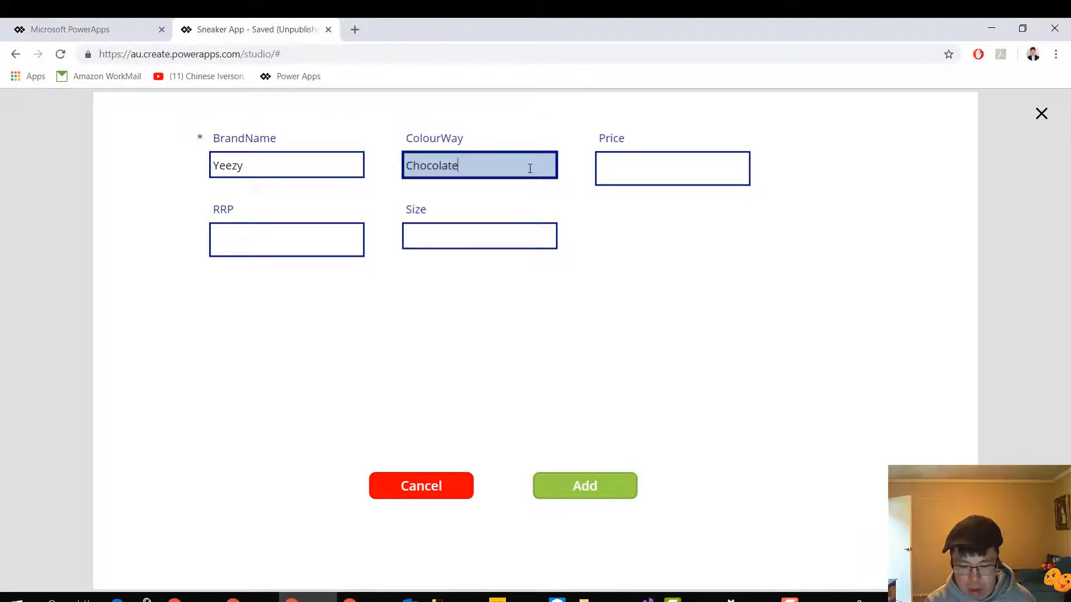
{"action": "left_click", "coordinate": [629, 173]}
{"action": "type", "text": "700"}
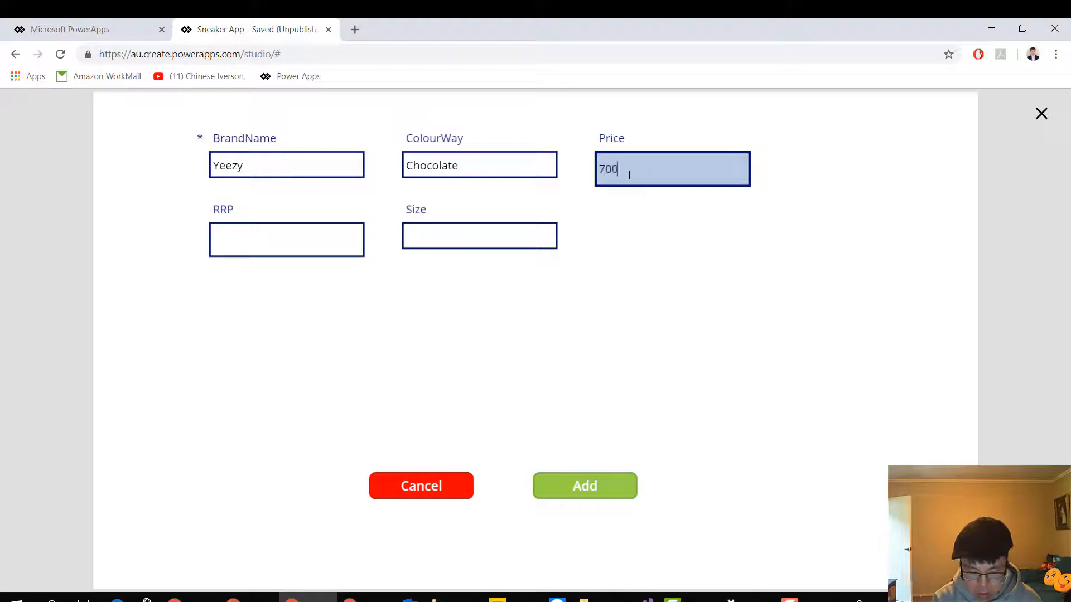
{"action": "left_click", "coordinate": [313, 309]}
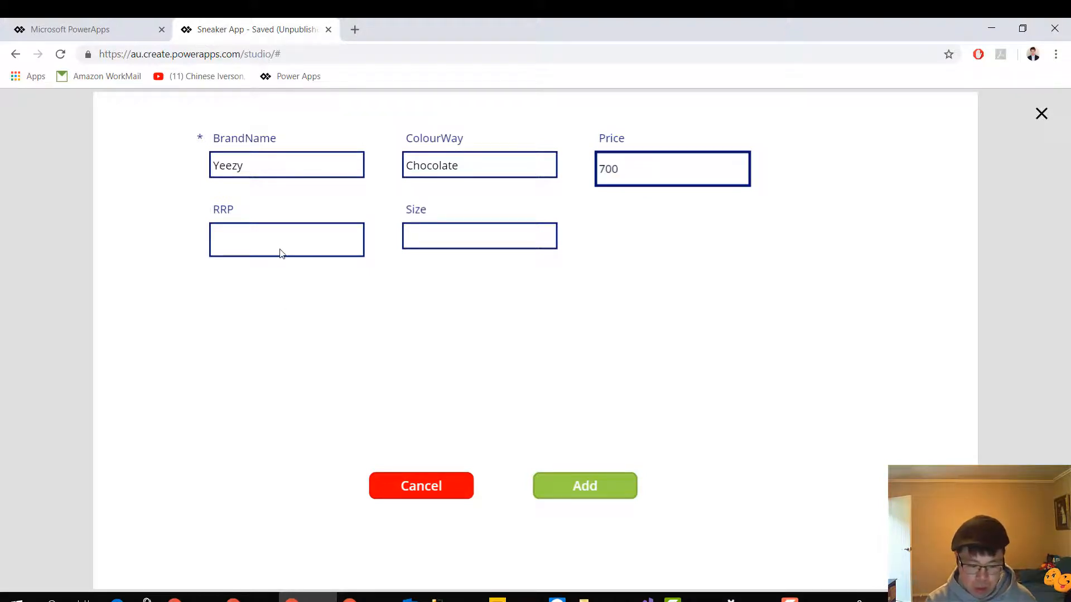
{"action": "left_click", "coordinate": [281, 253]}
{"action": "type", "text": "200"}
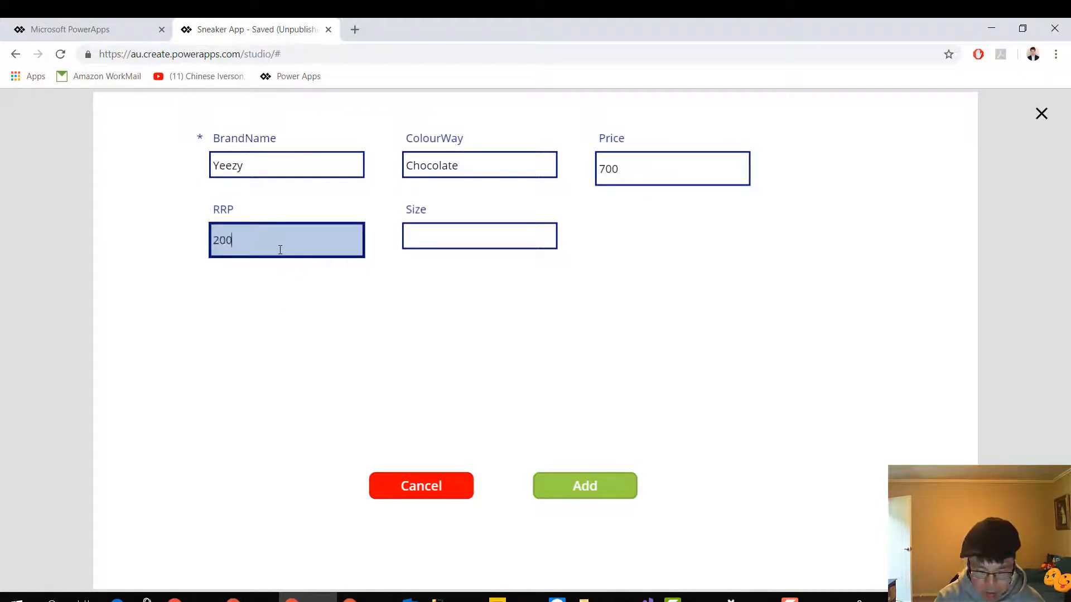
{"action": "left_click", "coordinate": [441, 246]}
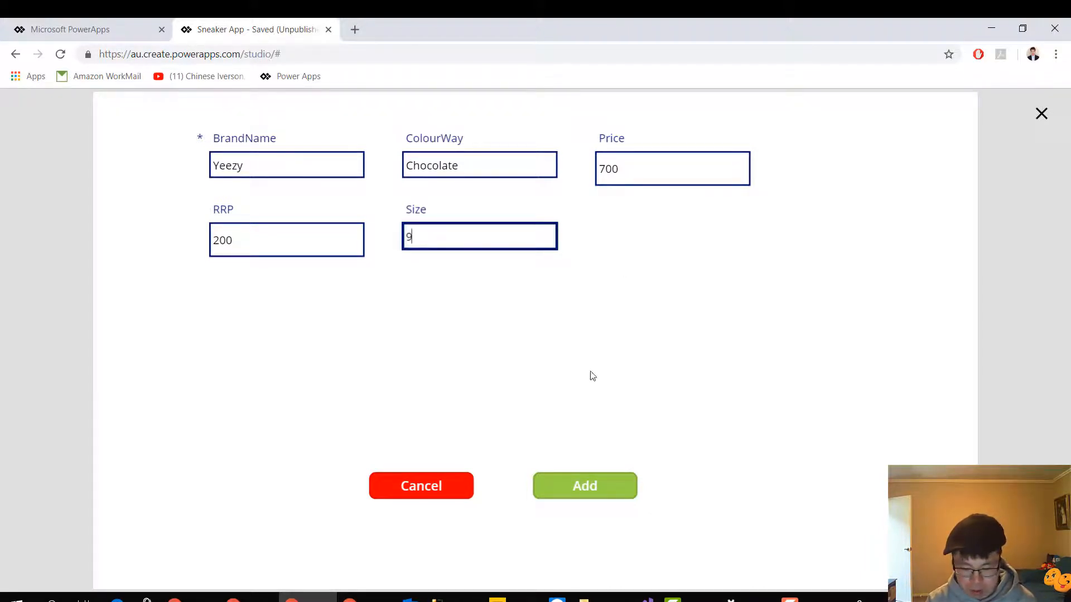
{"action": "left_click", "coordinate": [591, 491]}
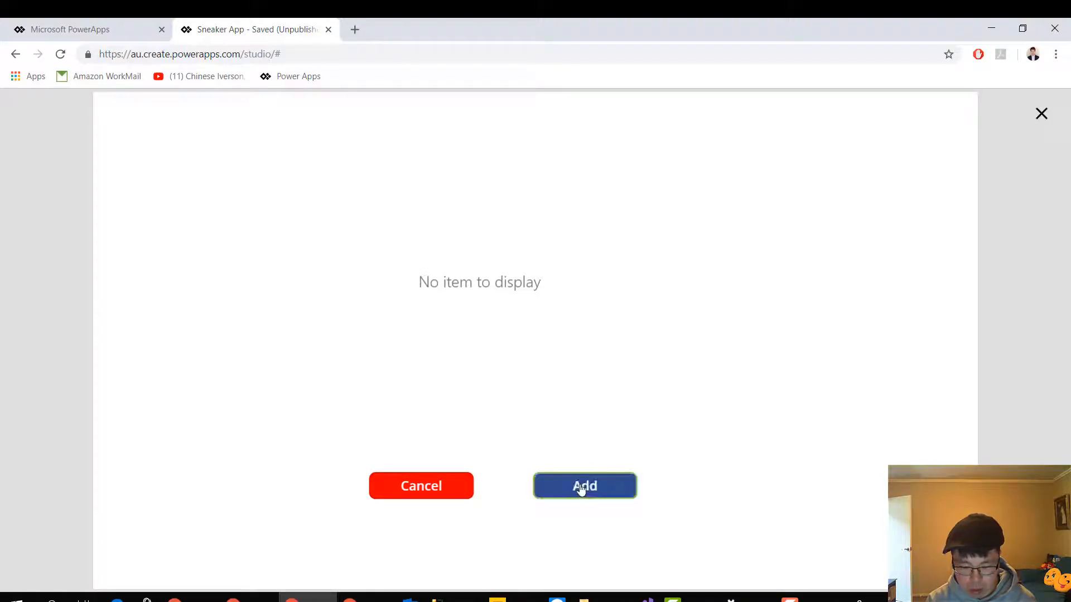
Exit the preview and append ; Navigate( after SubmitForm(Form_NewSneaker) in the Add button's OnSelect formula
{"action": "left_click", "coordinate": [1040, 115]}
{"action": "left_click", "coordinate": [647, 394]}
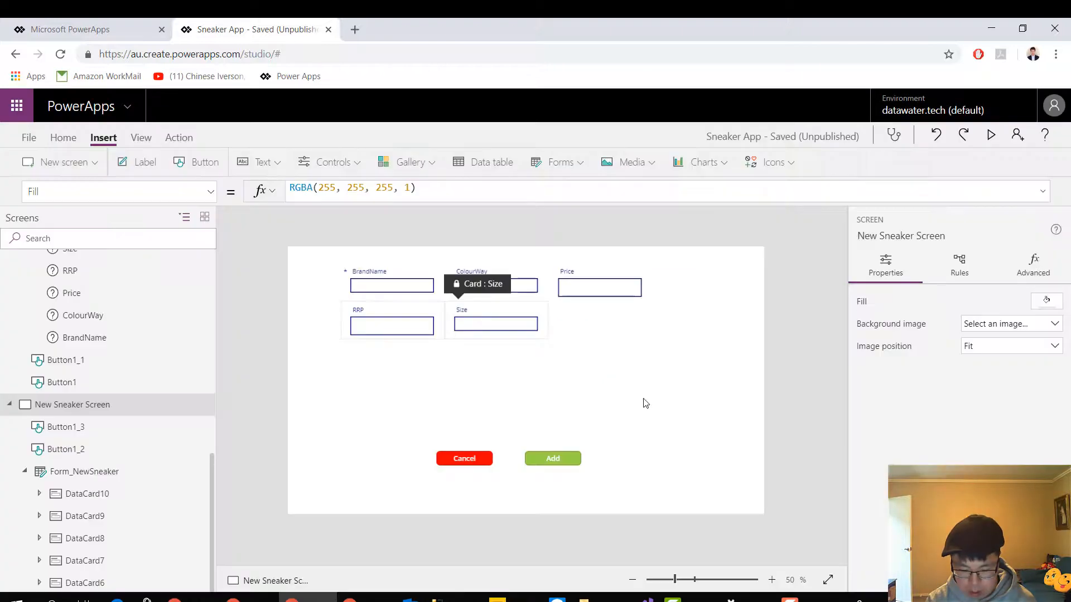
{"action": "left_click", "coordinate": [552, 458]}
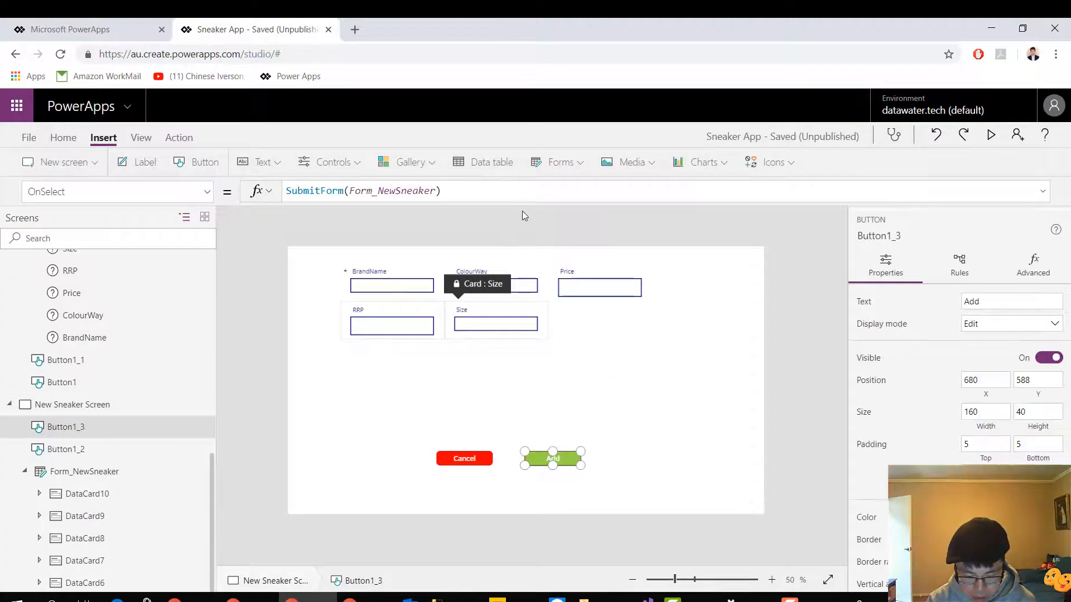
{"action": "left_click", "coordinate": [506, 194]}
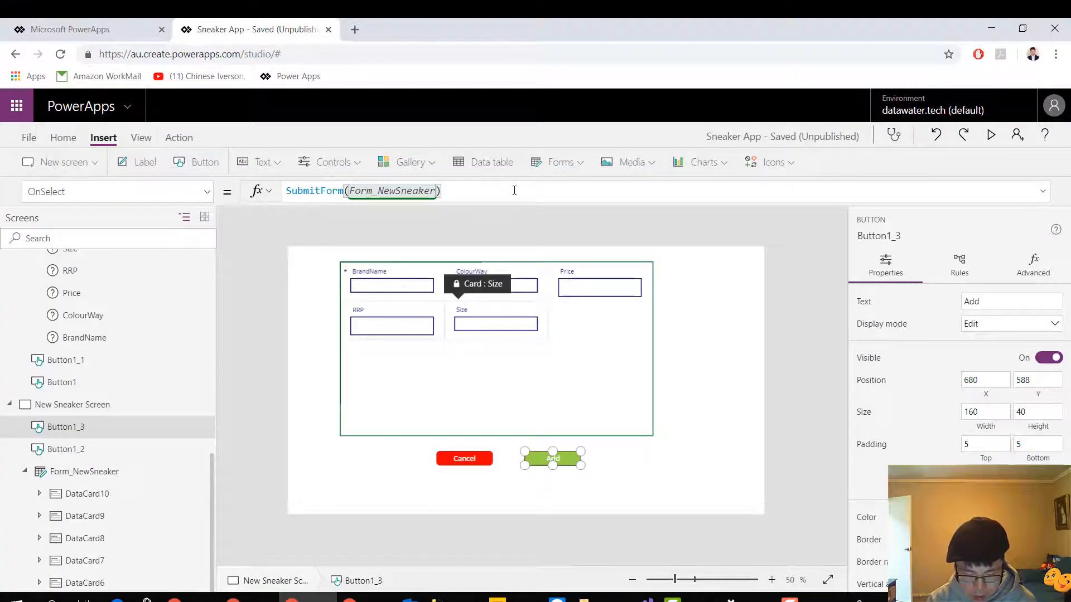
{"action": "type", "text": "; "}
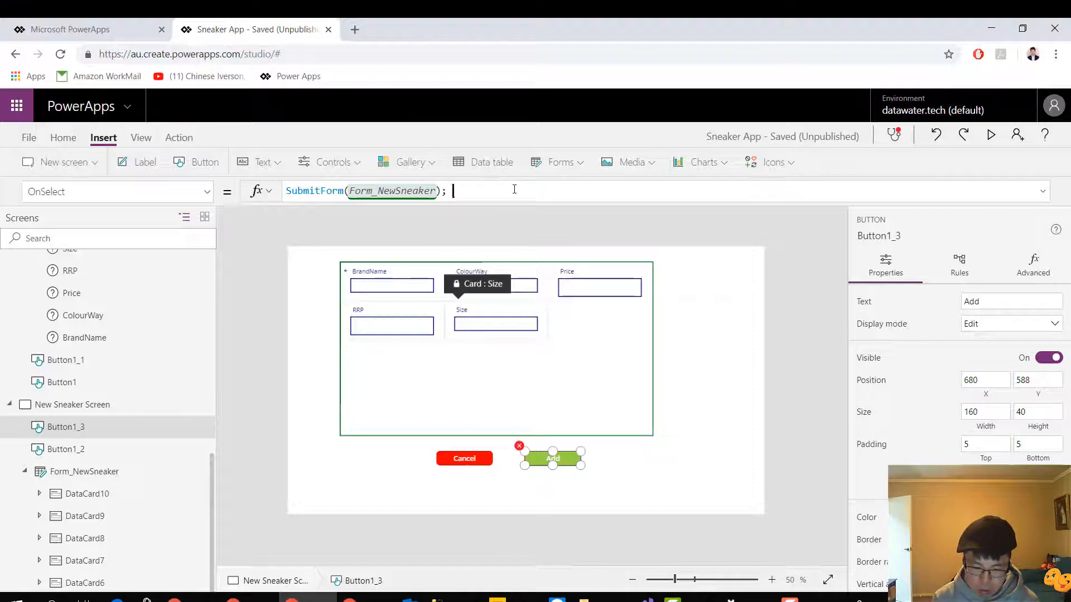
{"action": "type", "text": "navi"}
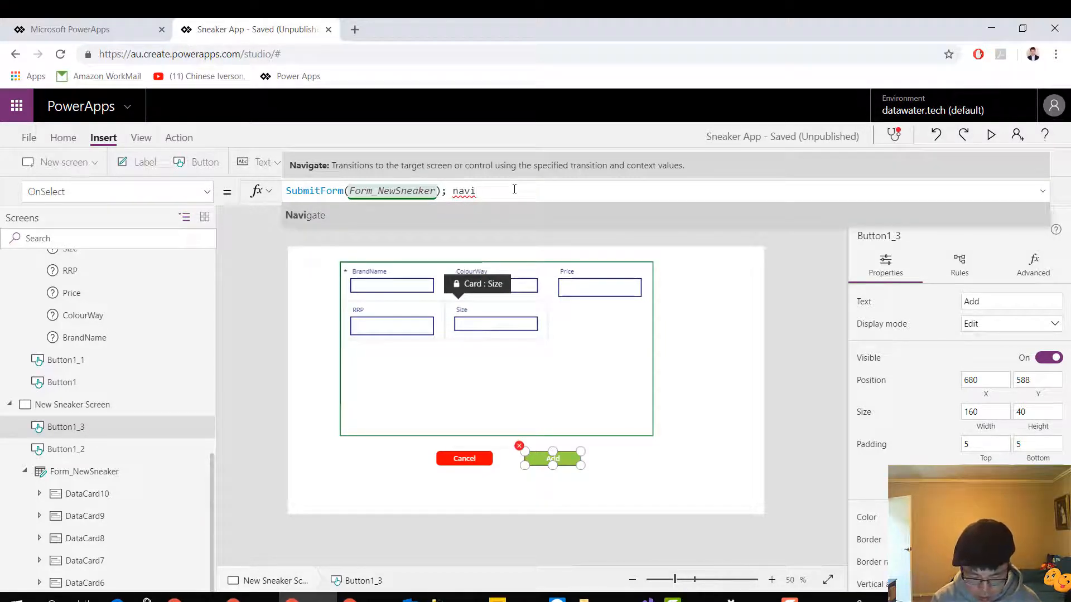
{"action": "type", "text": "ga"}
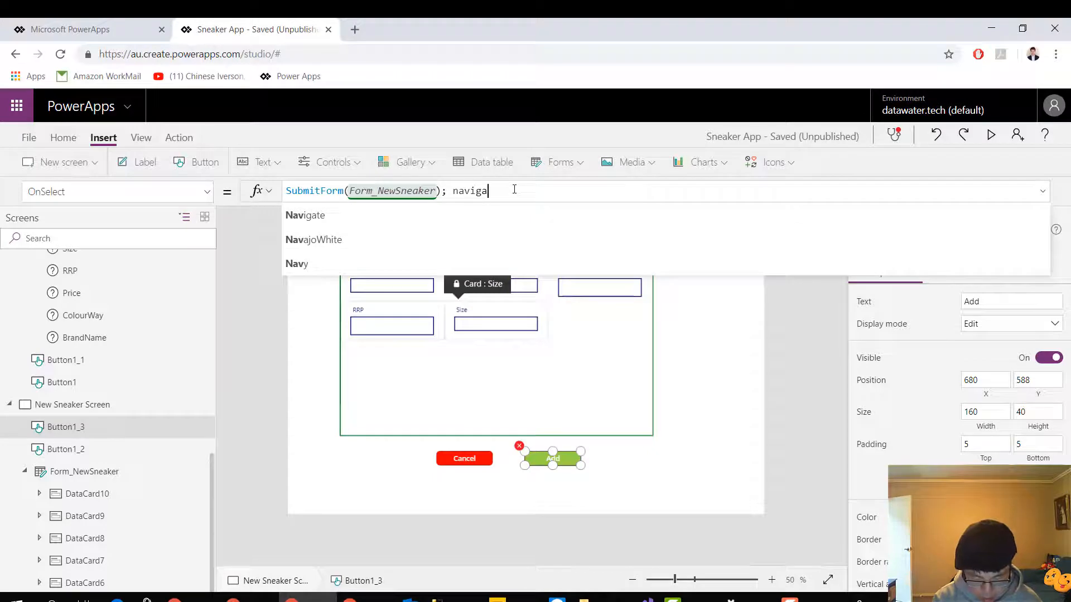
{"action": "type", "text": "te("}
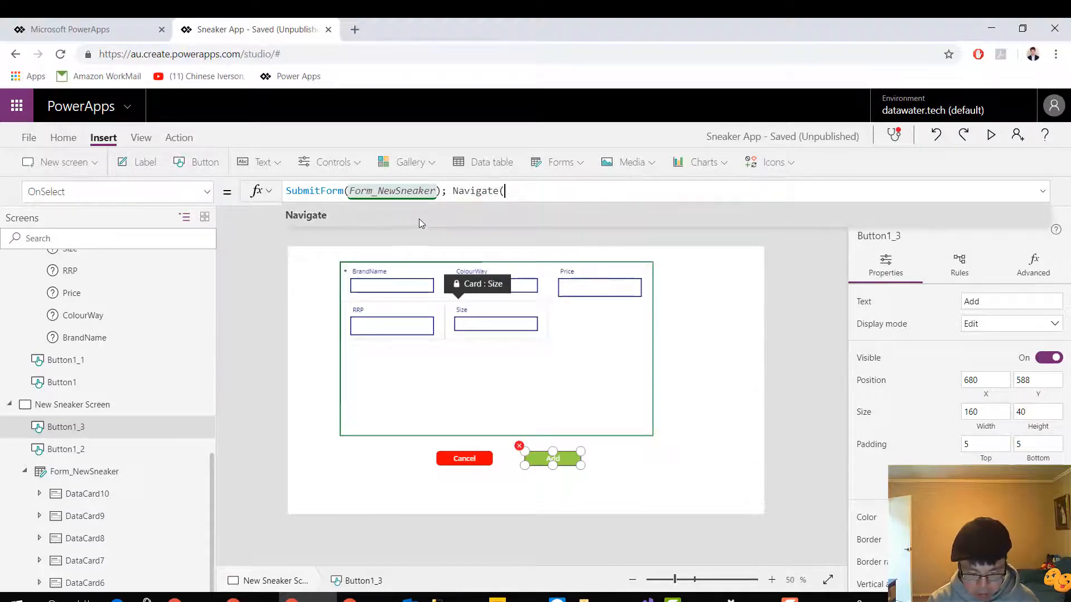
Set 'Sneaker Edit Screen' as the target of the Navigate call in the Add button's formula
{"action": "scroll", "coordinate": [144, 478], "scroll_direction": "up", "scroll_amount": 10}
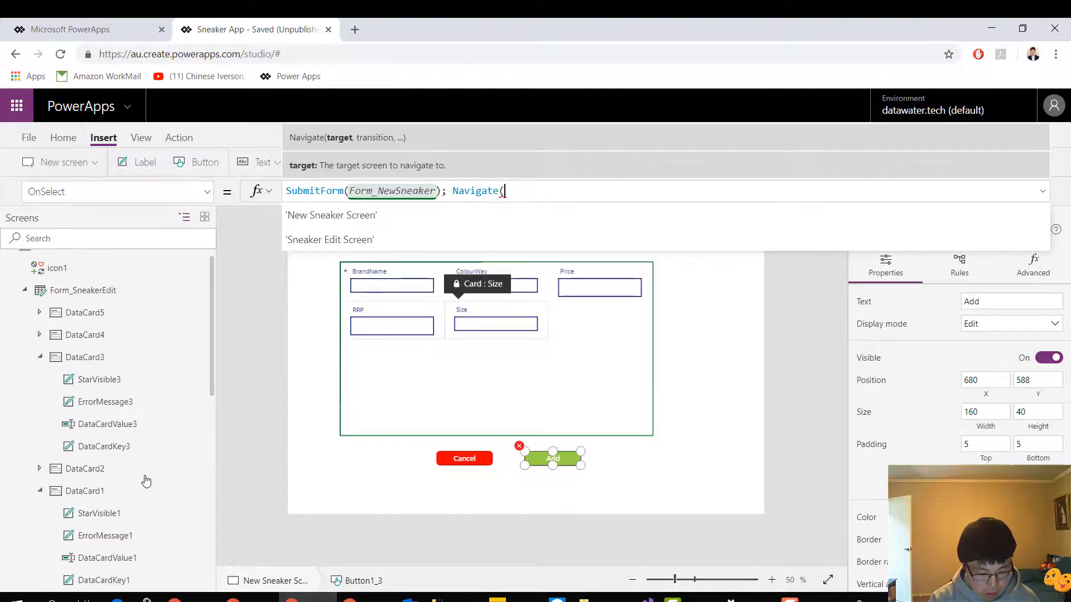
{"action": "scroll", "coordinate": [146, 481], "scroll_direction": "up", "scroll_amount": 1}
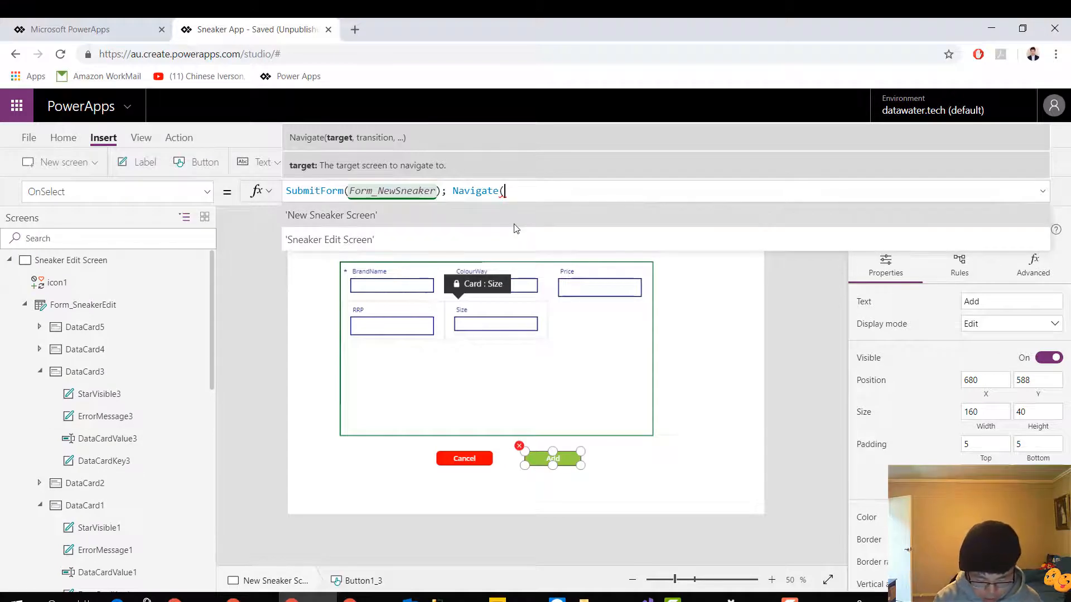
{"action": "type", "text": "snek"}
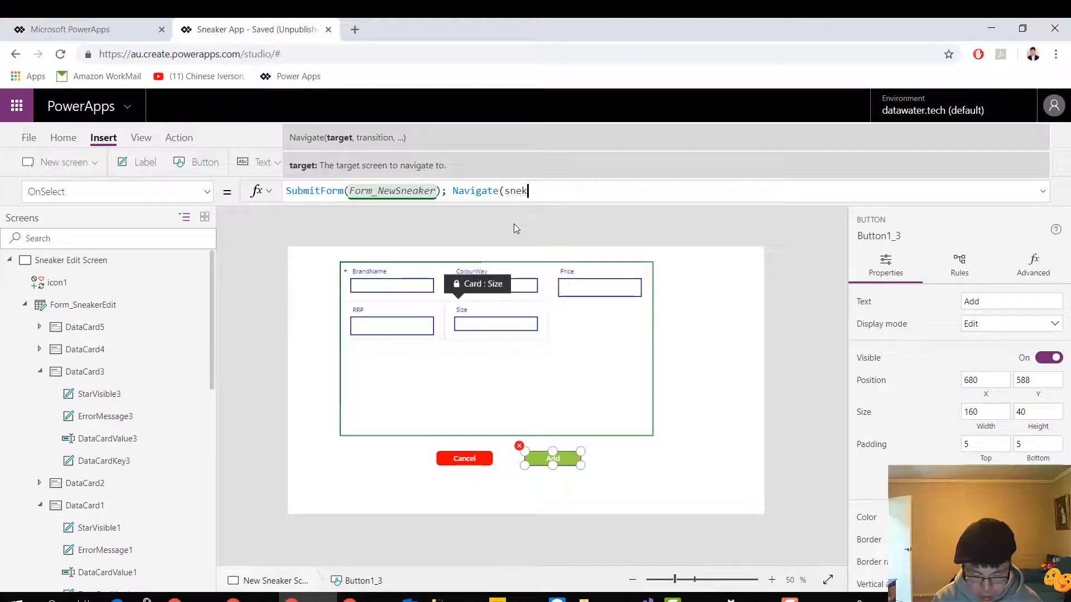
{"action": "key", "text": "BackSpace"}
{"action": "type", "text": "a"}
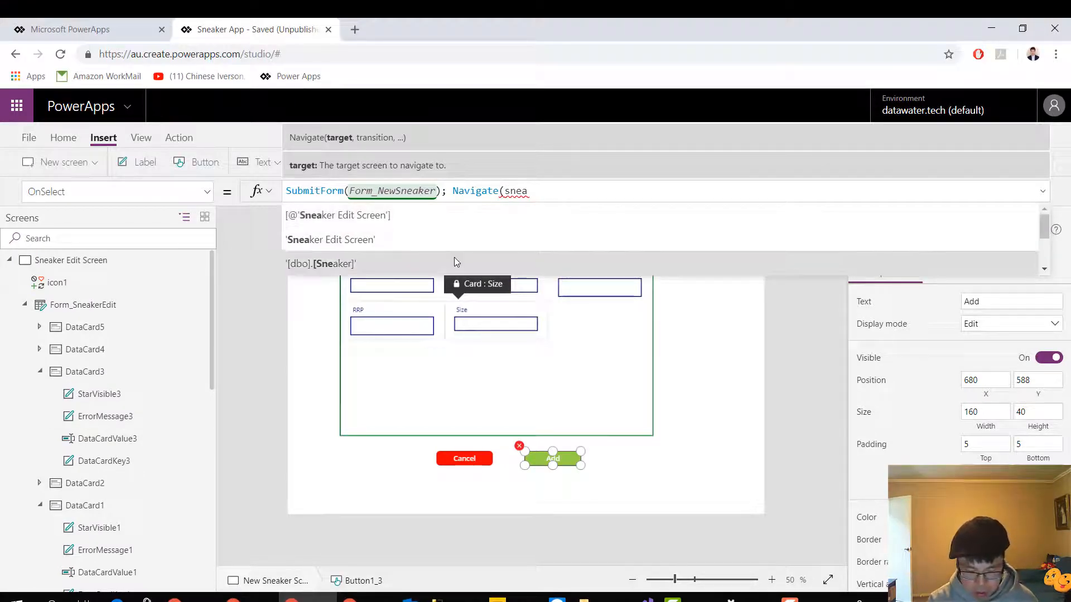
{"action": "left_click", "coordinate": [456, 243]}
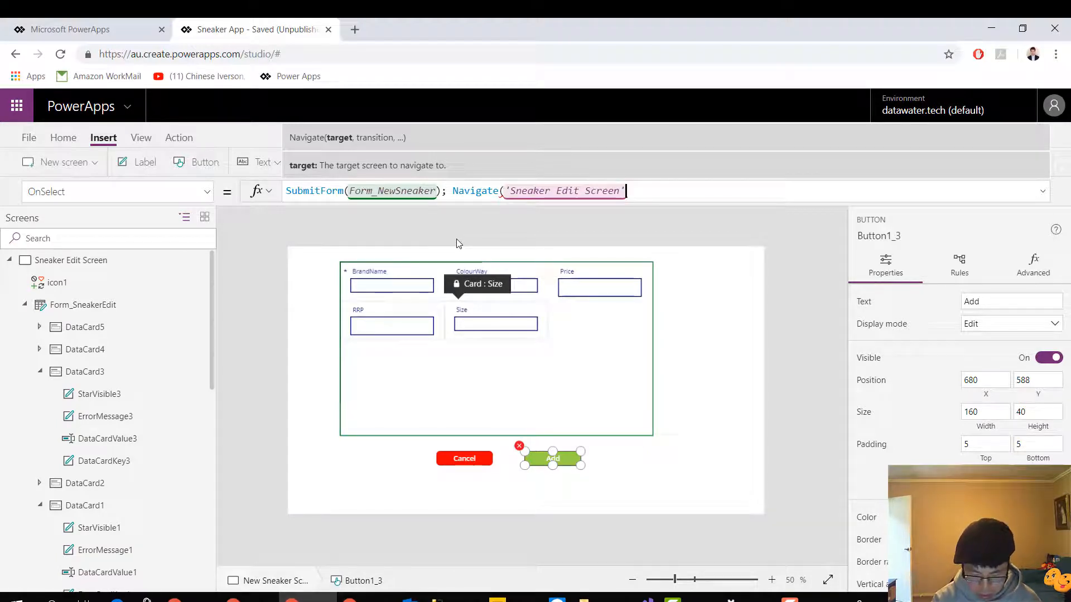
Complete the Add button's Navigate call with ScreenTransition.Cover as the transition and close the parenthesis
{"action": "type", "text": ". trn"}
{"action": "key", "text": "BackSpace"}
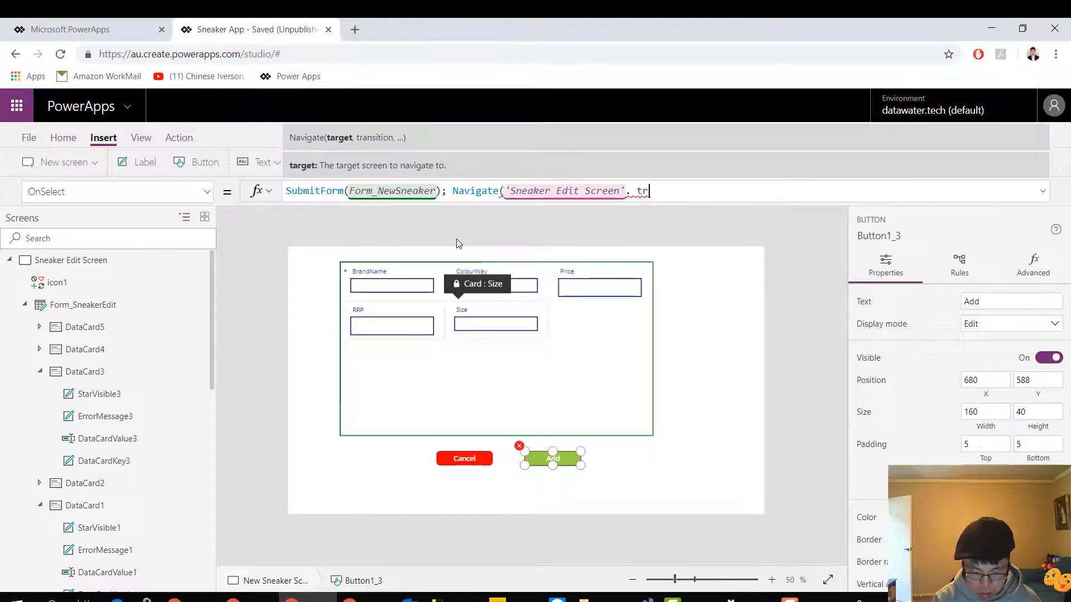
{"action": "type", "text": "a"}
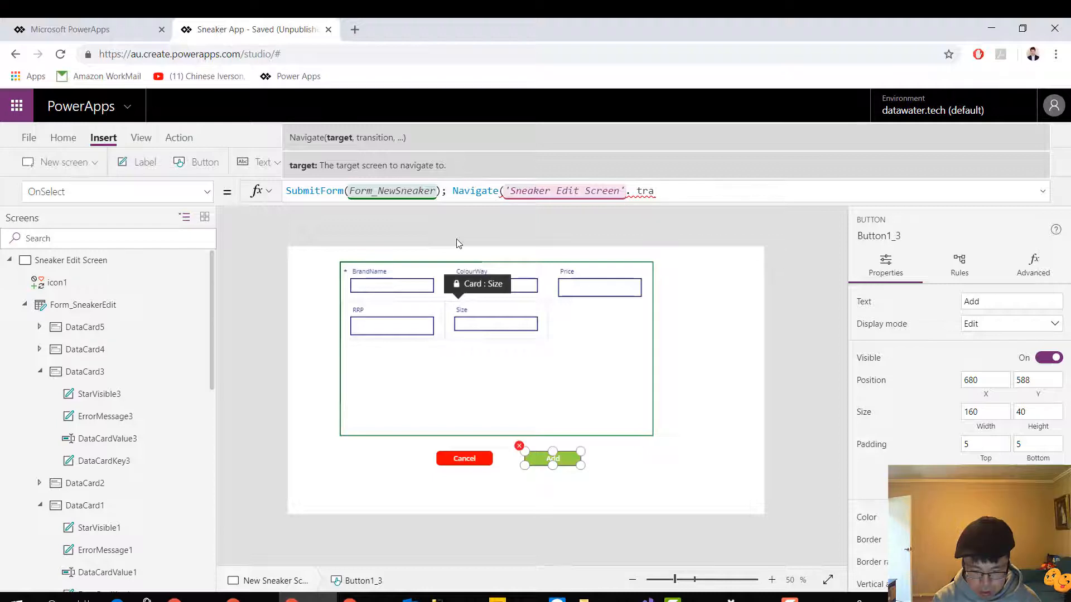
{"action": "key", "text": "BackSpace"}
{"action": "key", "text": "BackSpace"}
{"action": "key", "text": "BackSpace"}
{"action": "key", "text": "BackSpace"}
{"action": "key", "text": "BackSpace"}
{"action": "type", "text": ", t"}
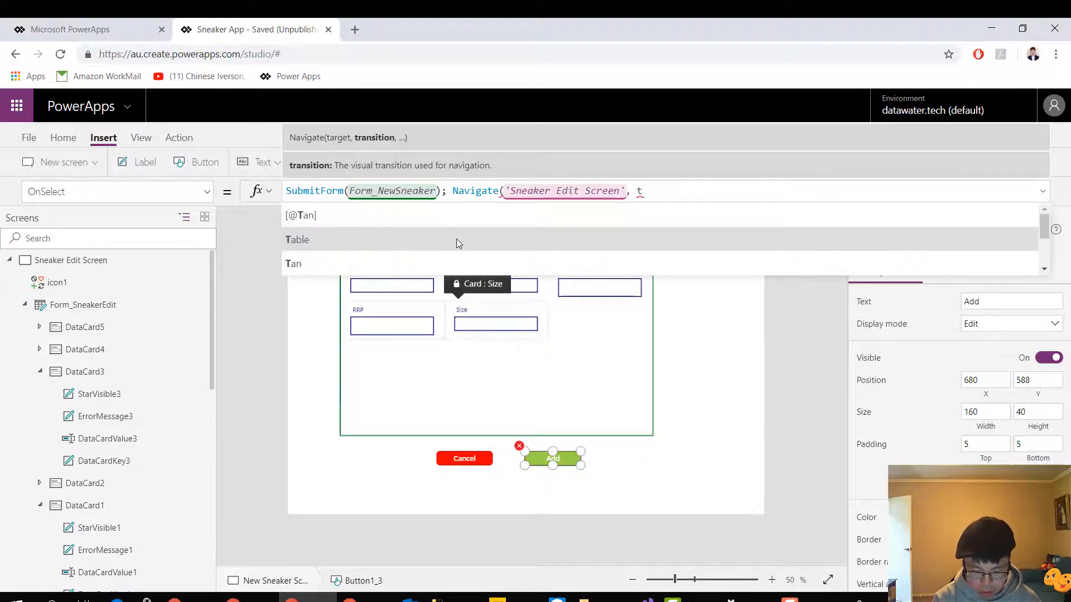
{"action": "key", "text": "BackSpace"}
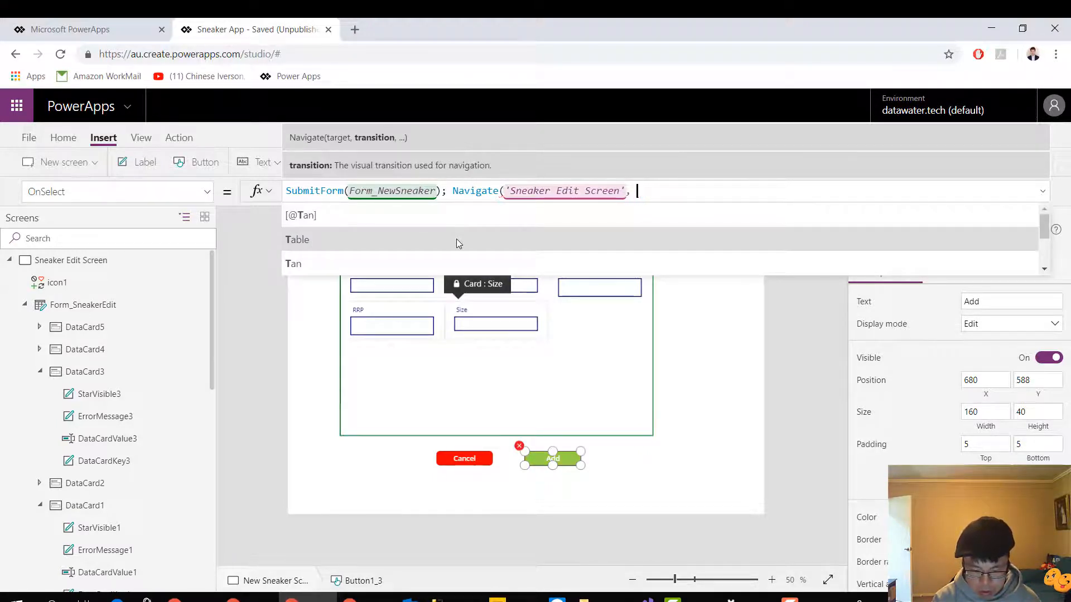
{"action": "left_click", "coordinate": [440, 219]}
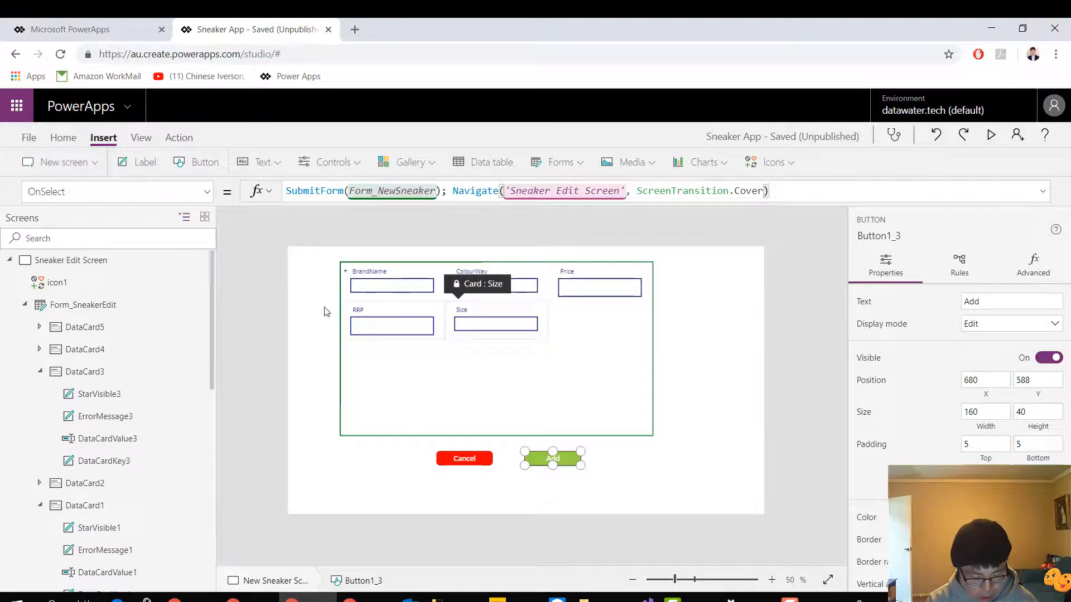
Preview the app from the Sneaker Edit Screen and load the first Yeezy record into the edit form
{"action": "left_click", "coordinate": [111, 261]}
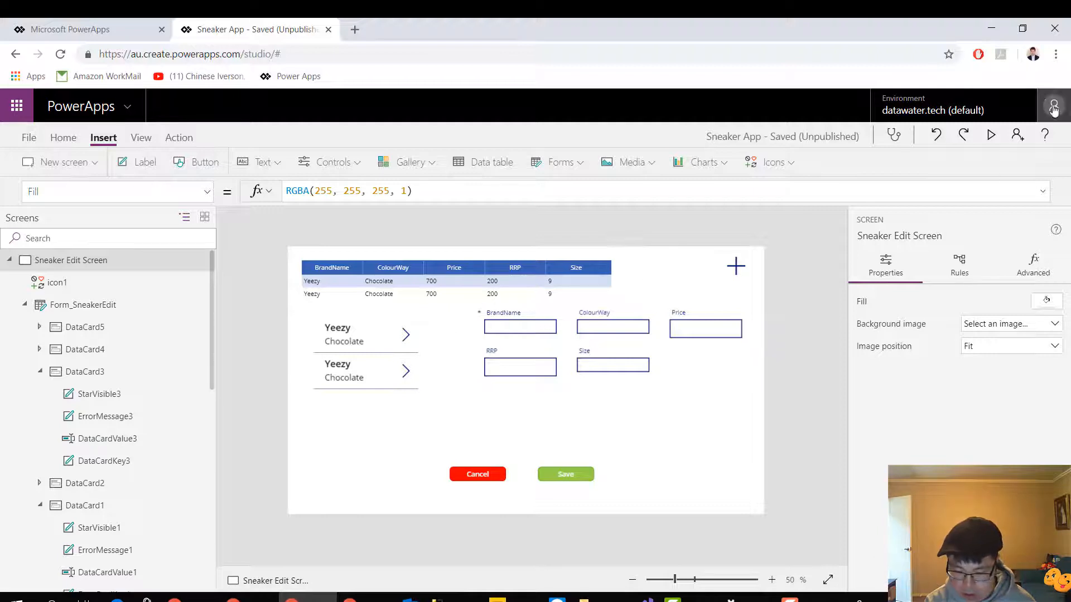
{"action": "left_click", "coordinate": [986, 142]}
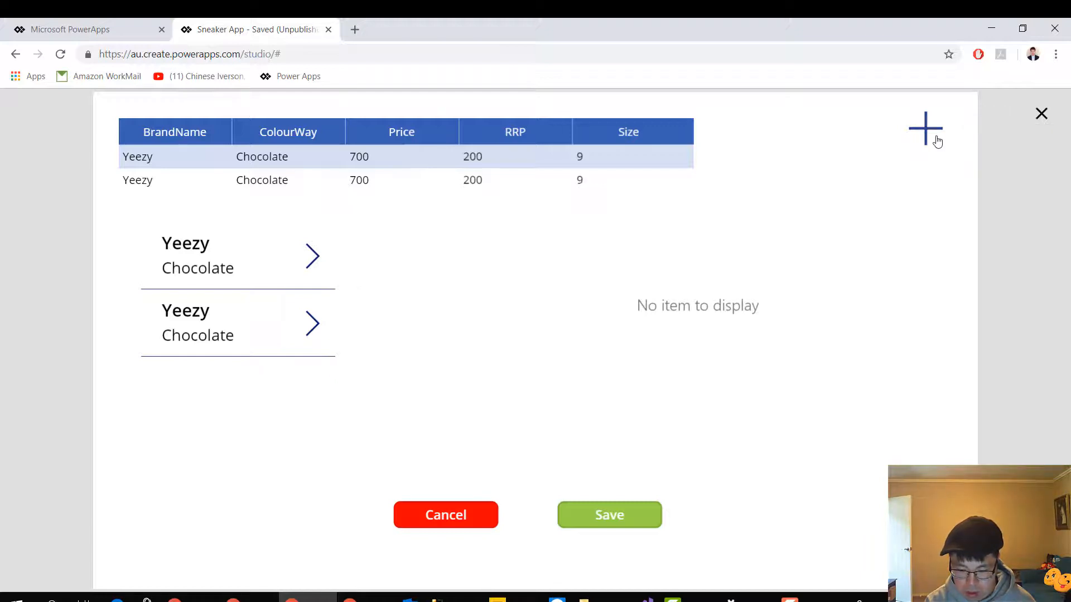
{"action": "left_click", "coordinate": [315, 269]}
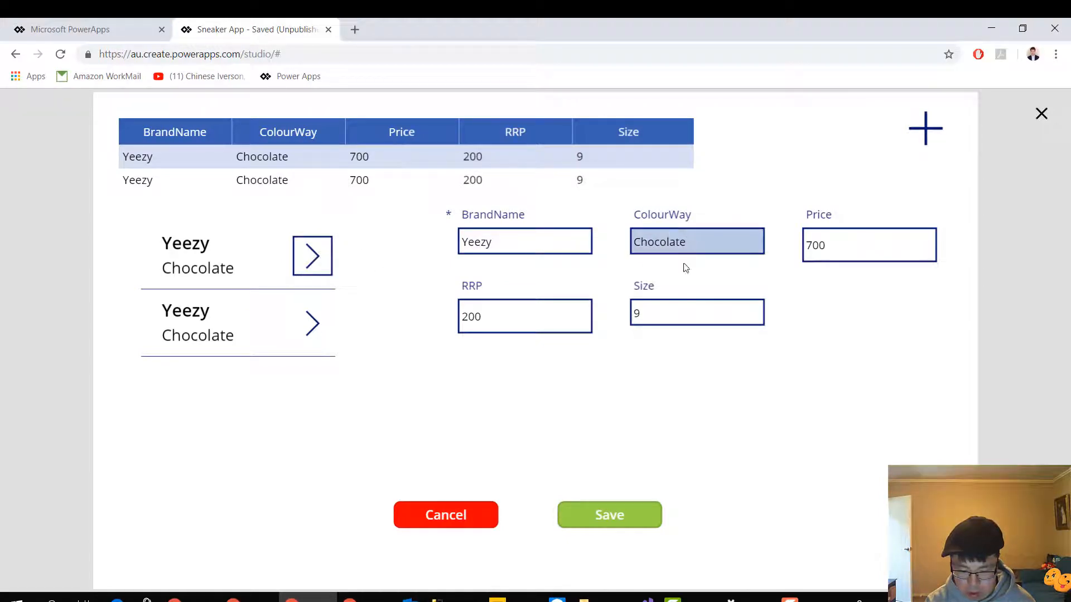
Open the new sneaker form and enter Nike KD as BrandName and Good Apple as ColourWay
{"action": "left_click", "coordinate": [933, 136]}
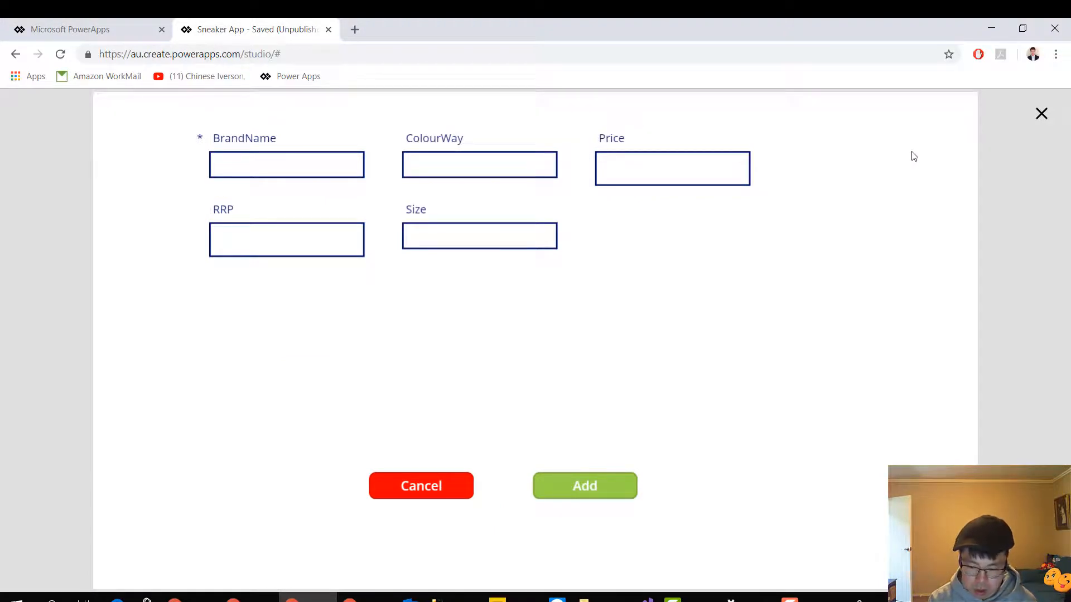
{"action": "left_click", "coordinate": [323, 171]}
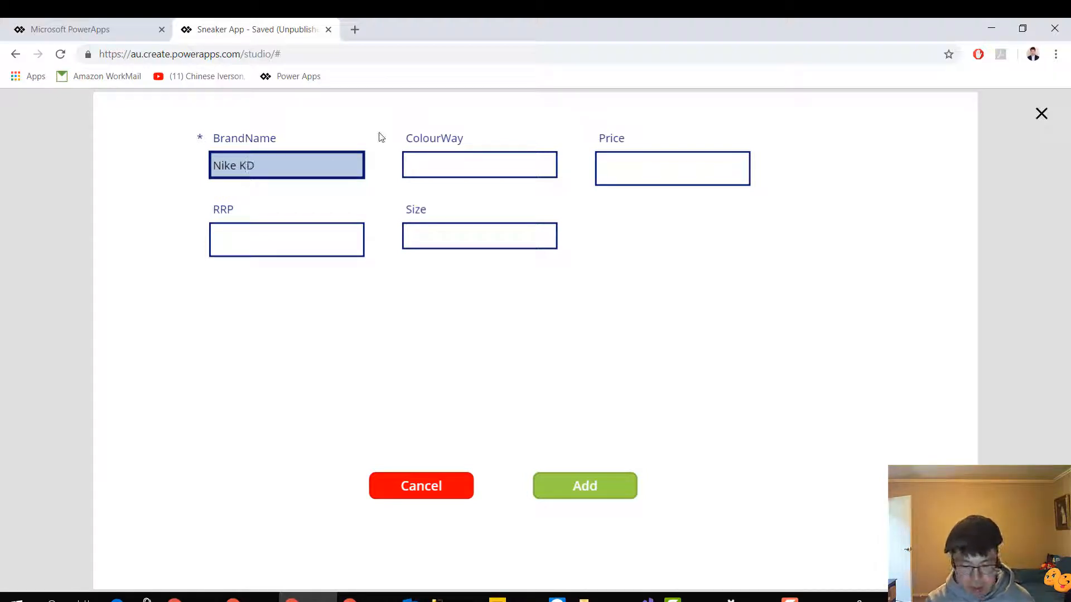
{"action": "left_click", "coordinate": [432, 165]}
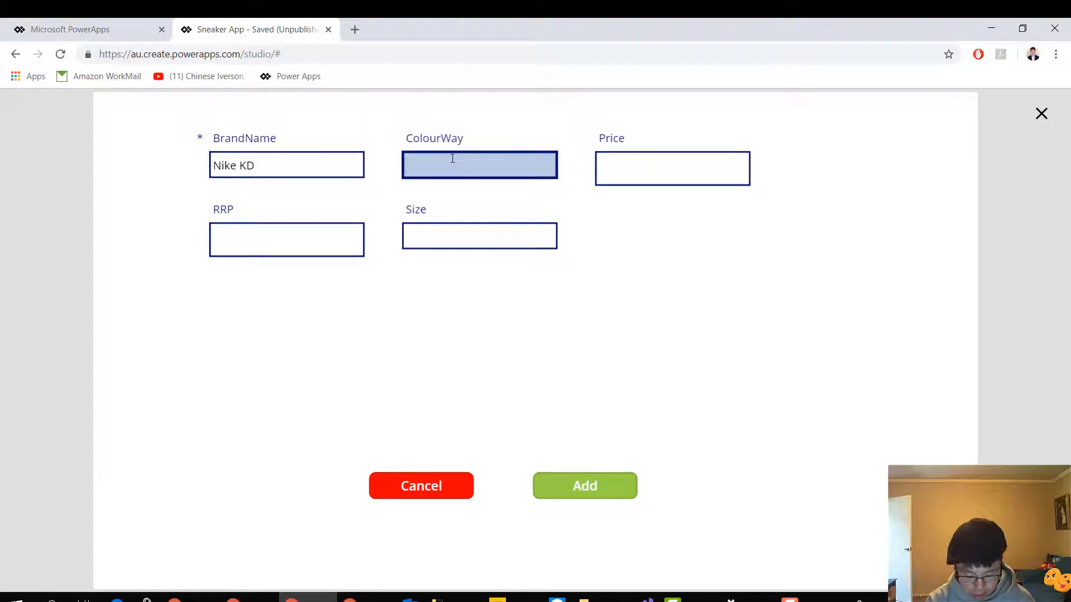
{"action": "type", "text": "Good"}
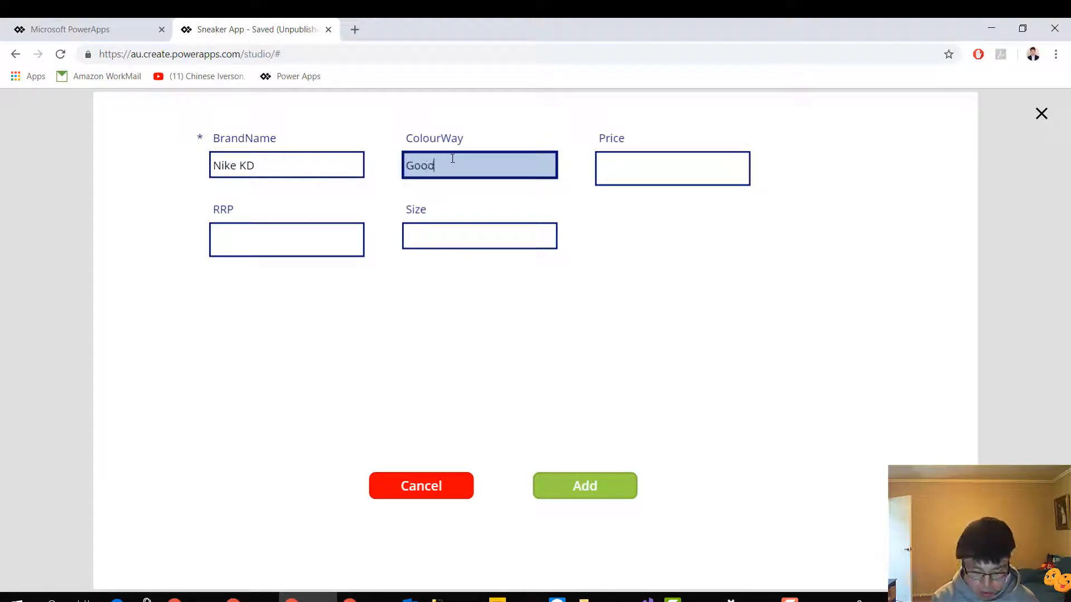
{"action": "type", "text": " Apple"}
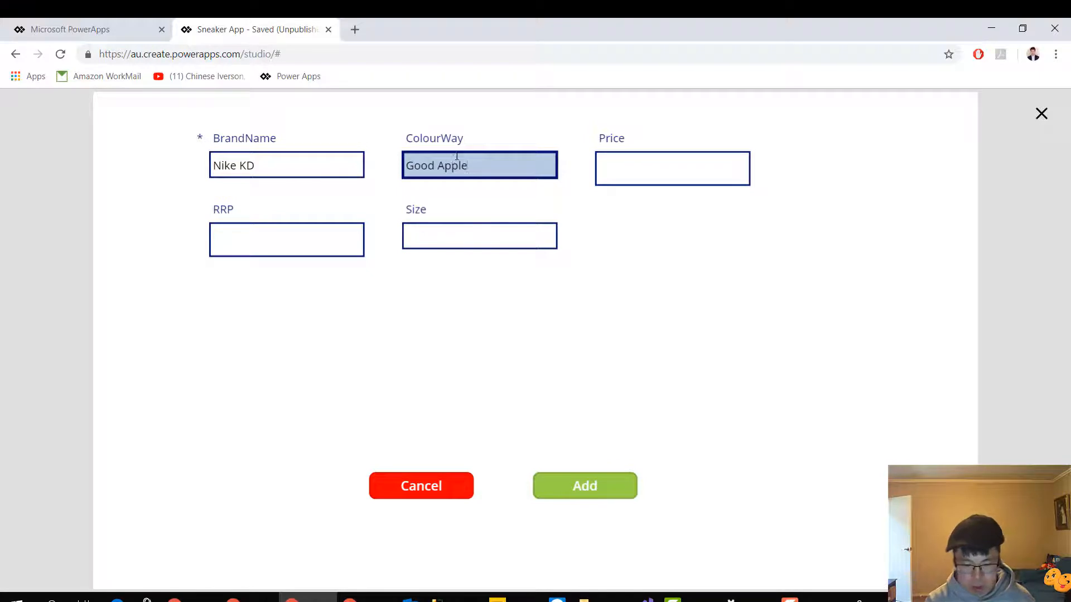
Set Price to 200, RRP to 200 and Size to 9, and add the new sneaker record
{"action": "left_click", "coordinate": [657, 173]}
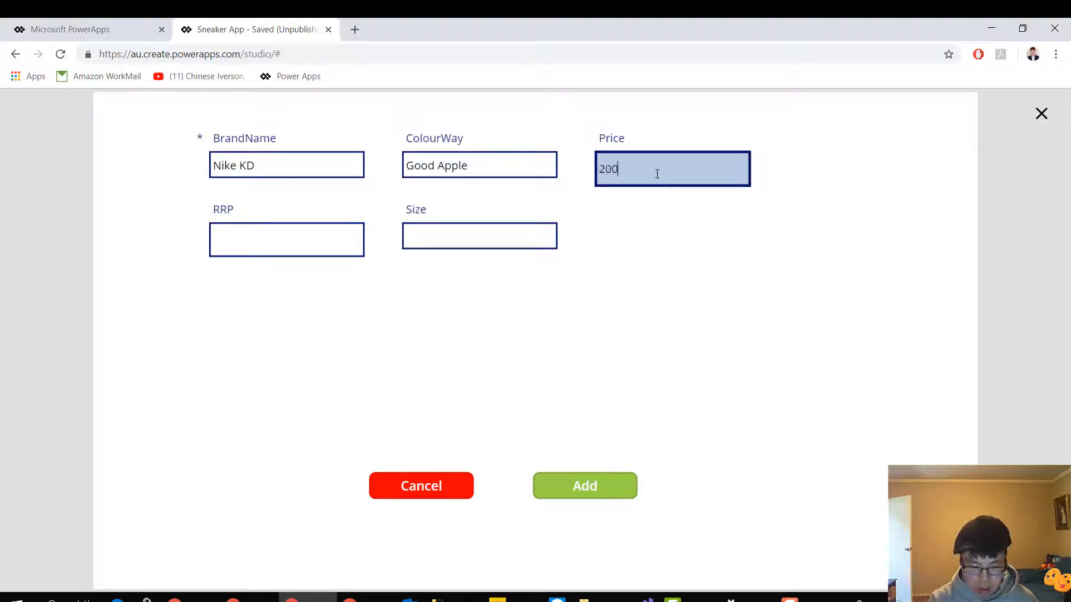
{"action": "left_click", "coordinate": [304, 252]}
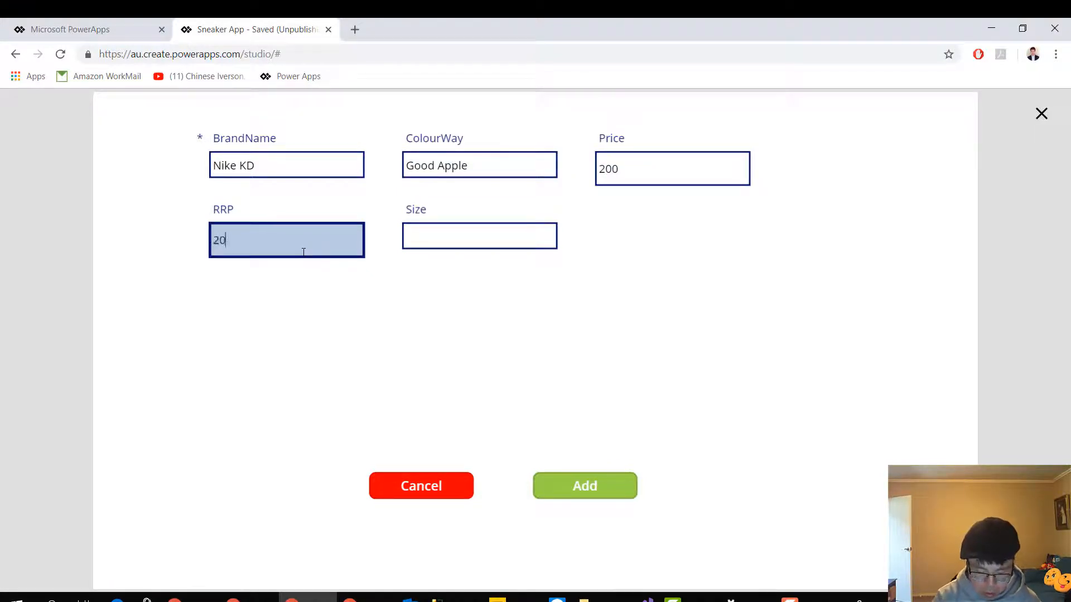
{"action": "left_click", "coordinate": [430, 245]}
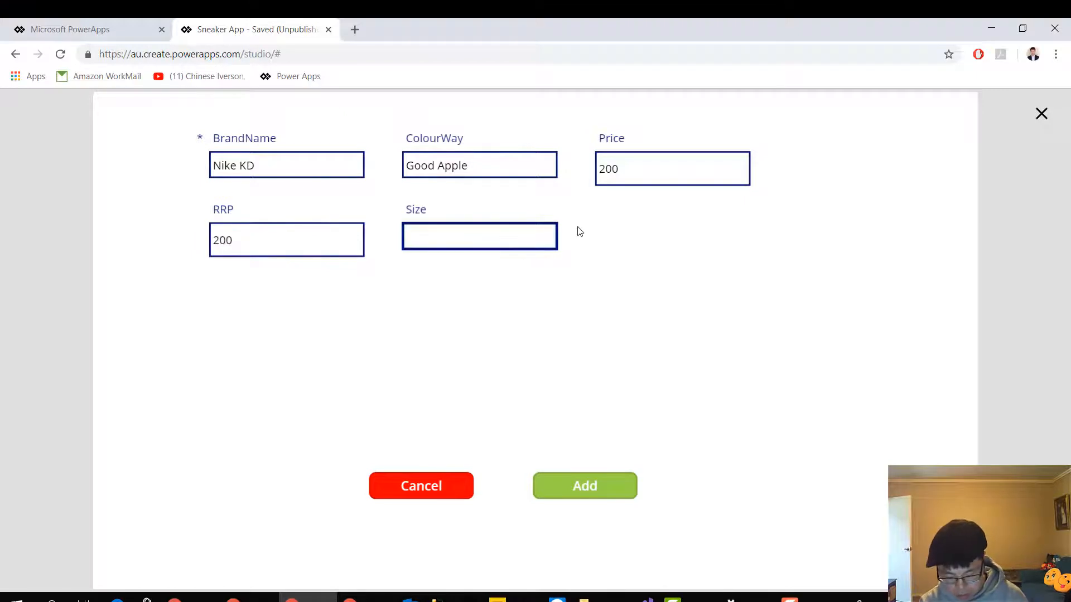
{"action": "type", "text": "9"}
{"action": "left_click", "coordinate": [584, 491]}
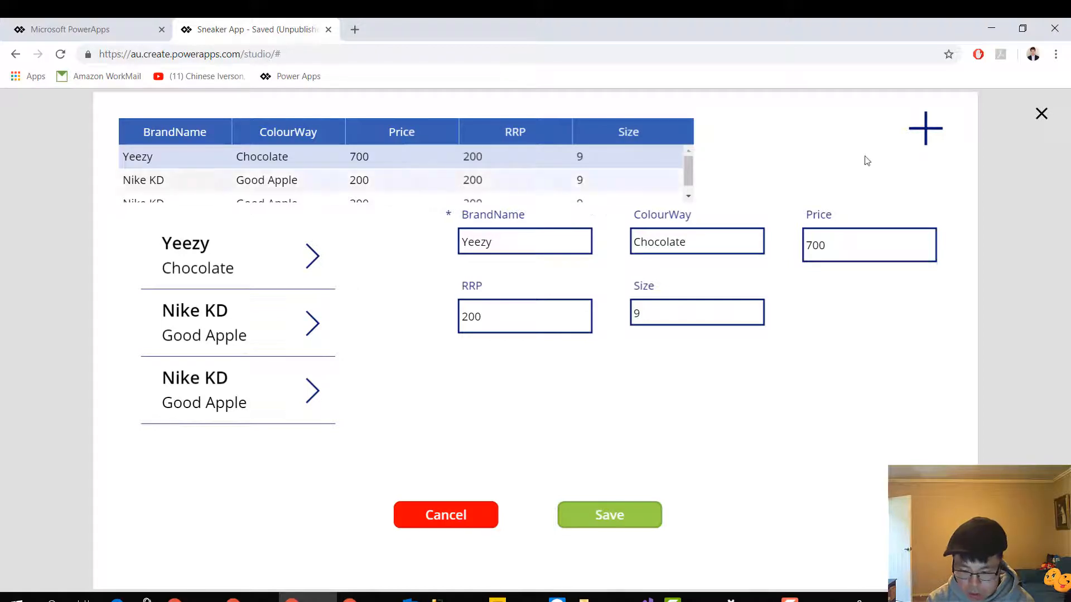
Exit the preview and rename the data table on the Sneaker Edit Screen to DataTable_Sneakers
{"action": "left_click", "coordinate": [1041, 113]}
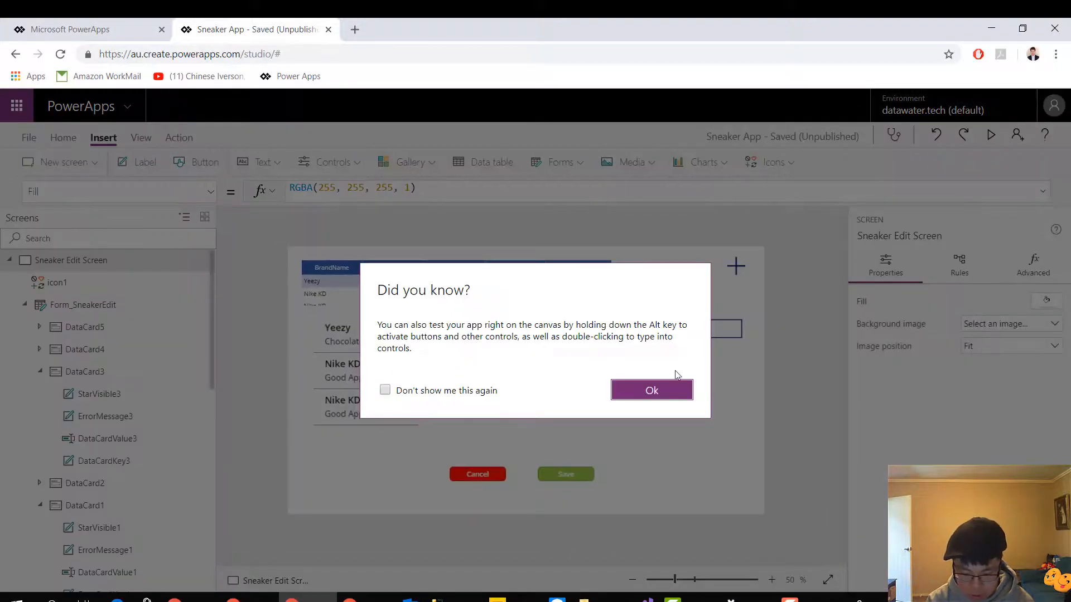
{"action": "left_click", "coordinate": [651, 391]}
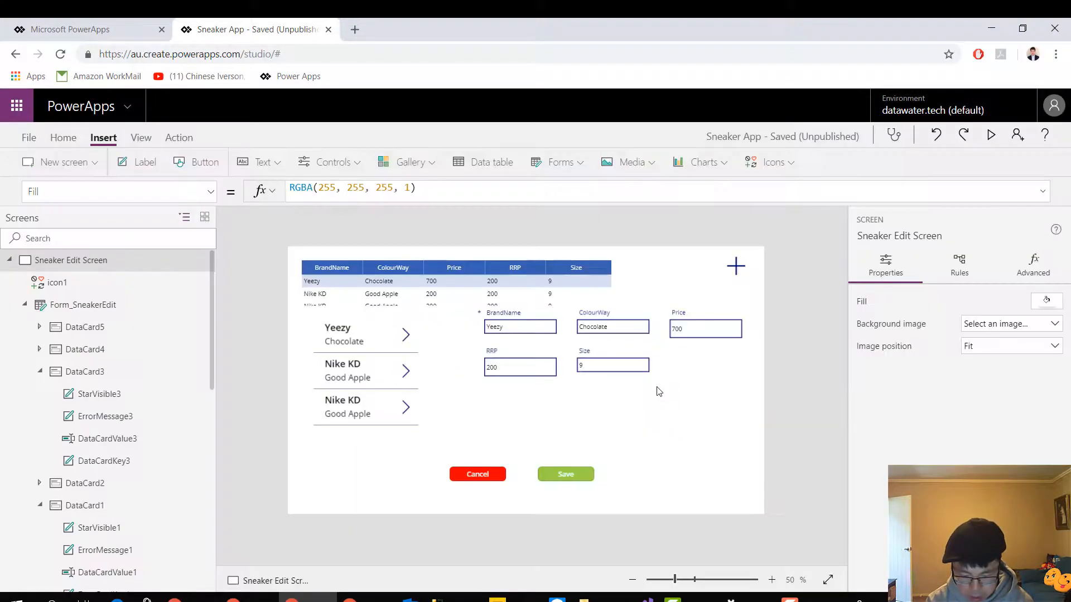
{"action": "left_click", "coordinate": [604, 281]}
{"action": "left_click", "coordinate": [303, 265]}
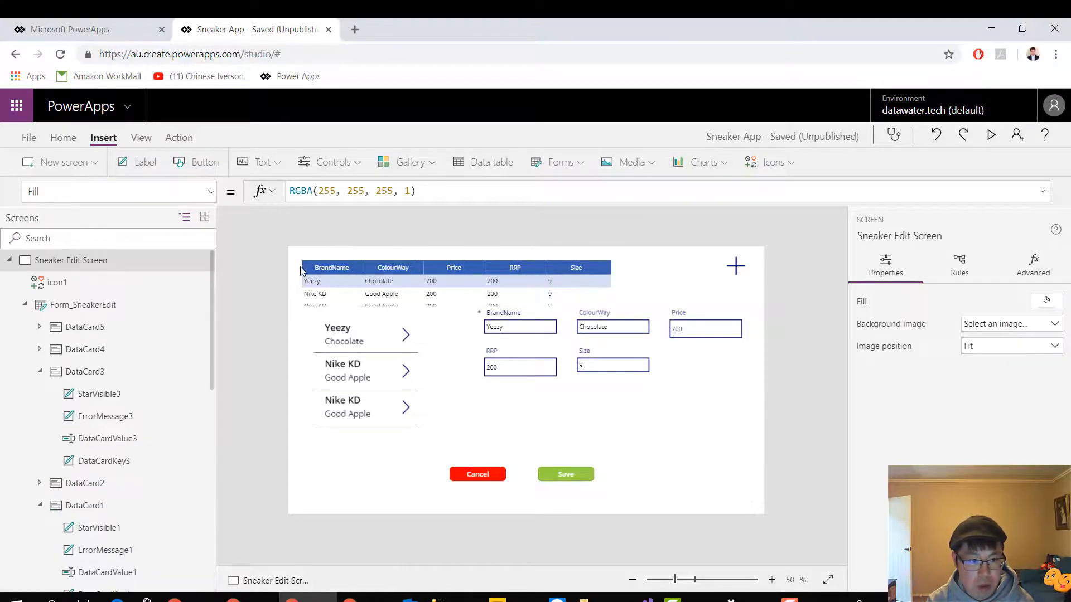
{"action": "left_click", "coordinate": [310, 272]}
{"action": "left_click", "coordinate": [393, 302]}
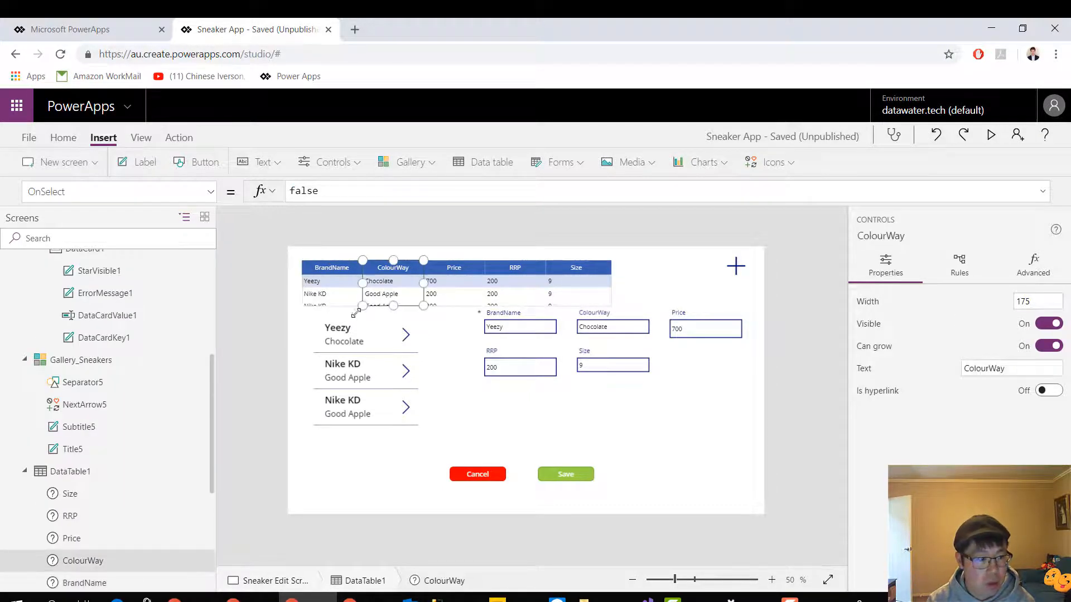
{"action": "scroll", "coordinate": [123, 502], "scroll_direction": "up", "scroll_amount": 2}
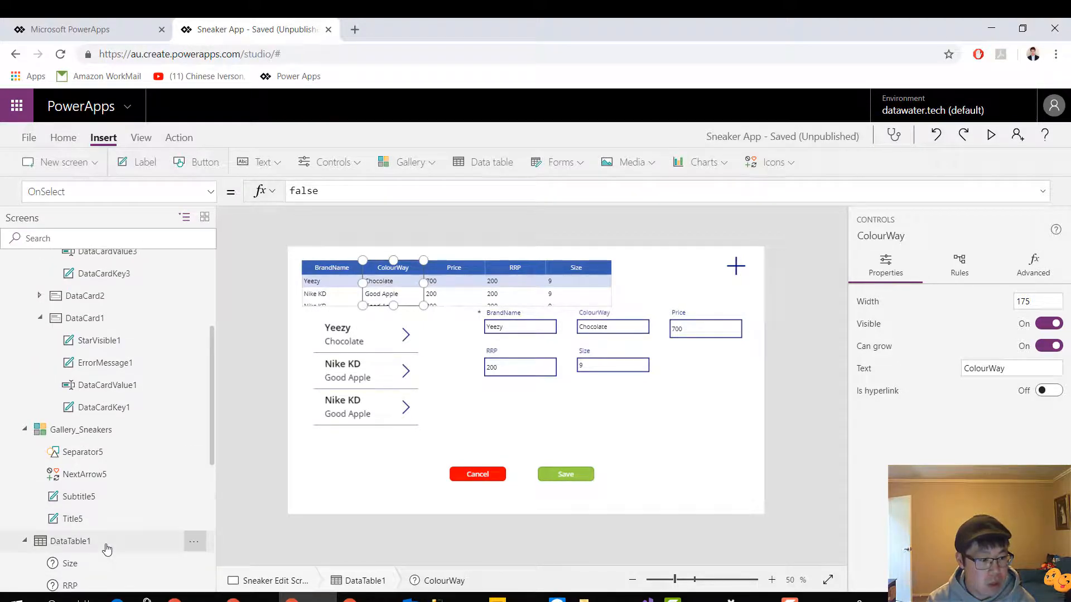
{"action": "left_click", "coordinate": [194, 542]}
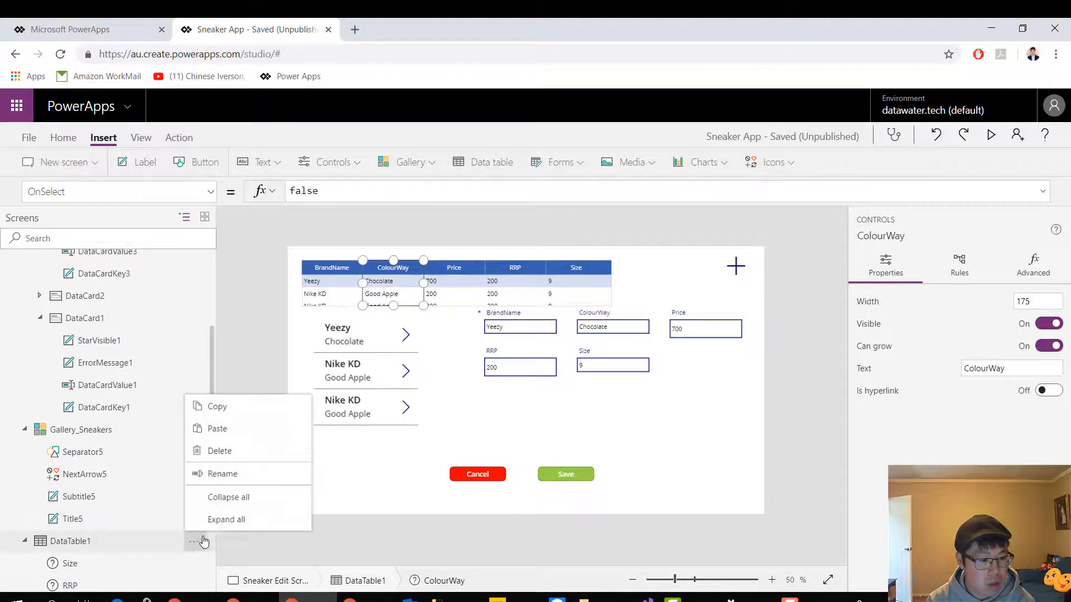
{"action": "left_click", "coordinate": [249, 473]}
{"action": "left_click", "coordinate": [114, 539]}
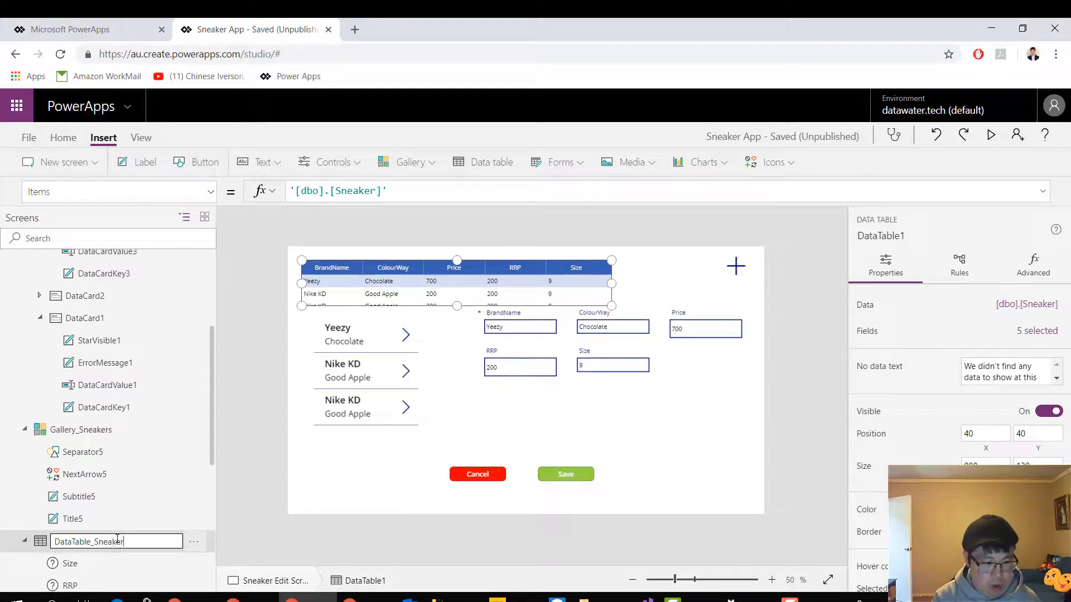
{"action": "type", "text": "_Sneakers"}
{"action": "key", "text": "Return"}
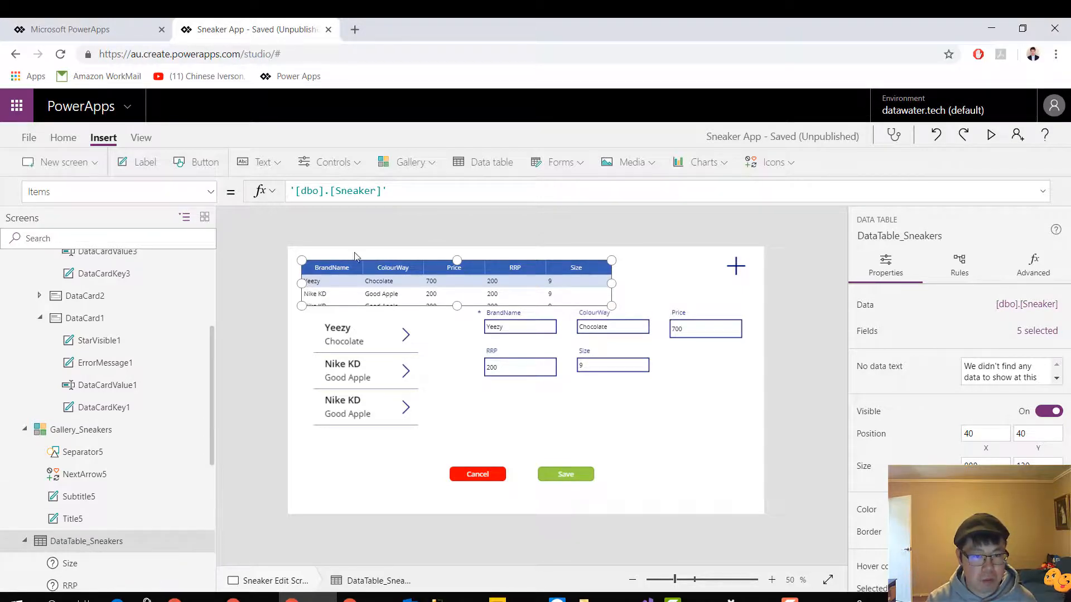
Move the data table below the edit form to X 478, Y 434 and the sneaker gallery up to X 60, Y 78
{"action": "left_click_drag", "start_coordinate": [306, 271], "coordinate": [485, 396]}
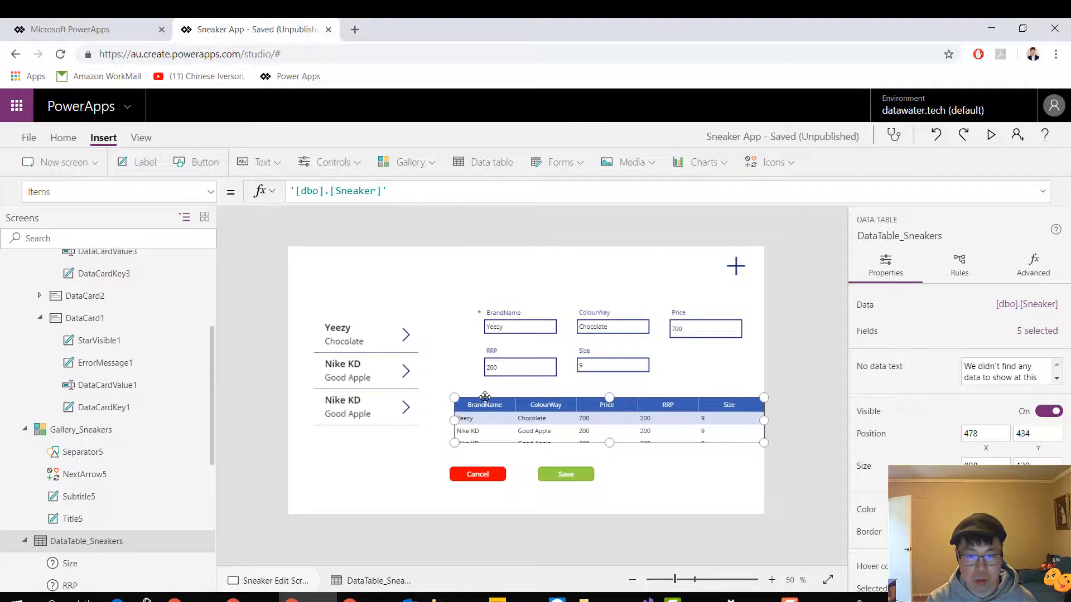
{"action": "left_click", "coordinate": [371, 332]}
{"action": "left_click", "coordinate": [314, 373]}
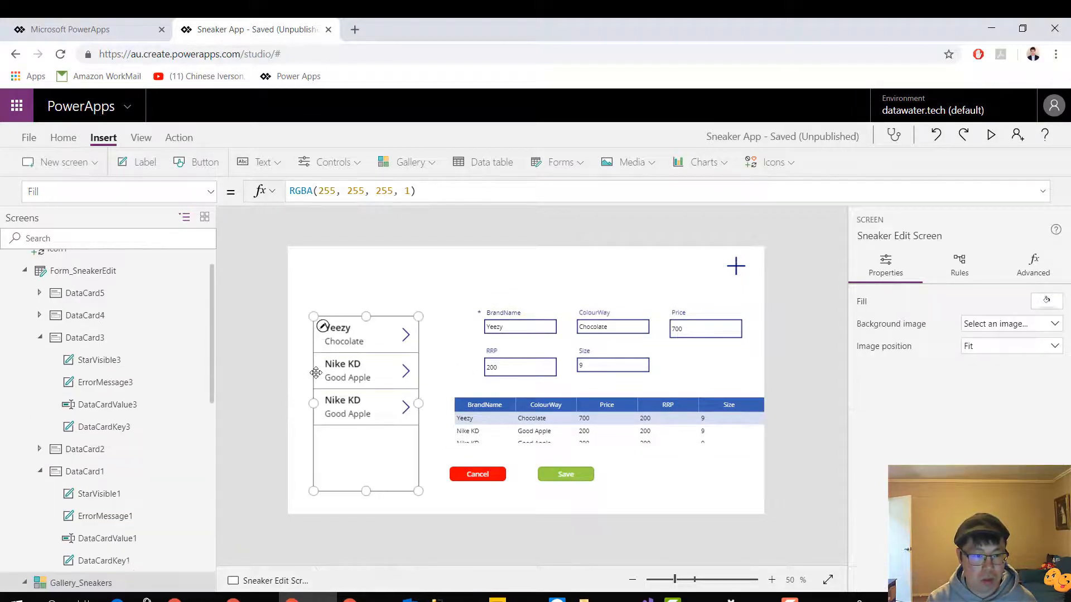
{"action": "left_click_drag", "start_coordinate": [314, 368], "coordinate": [307, 323]}
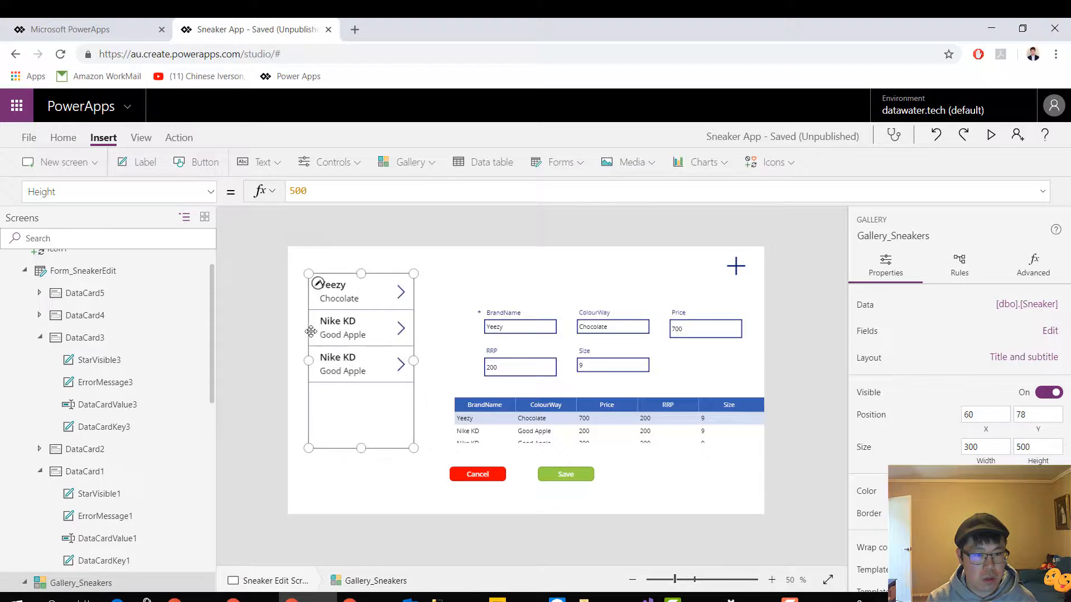
Move Form_SneakerEdit up and closer to the gallery, level with its first record
{"action": "left_click", "coordinate": [530, 313]}
{"action": "left_click", "coordinate": [696, 365]}
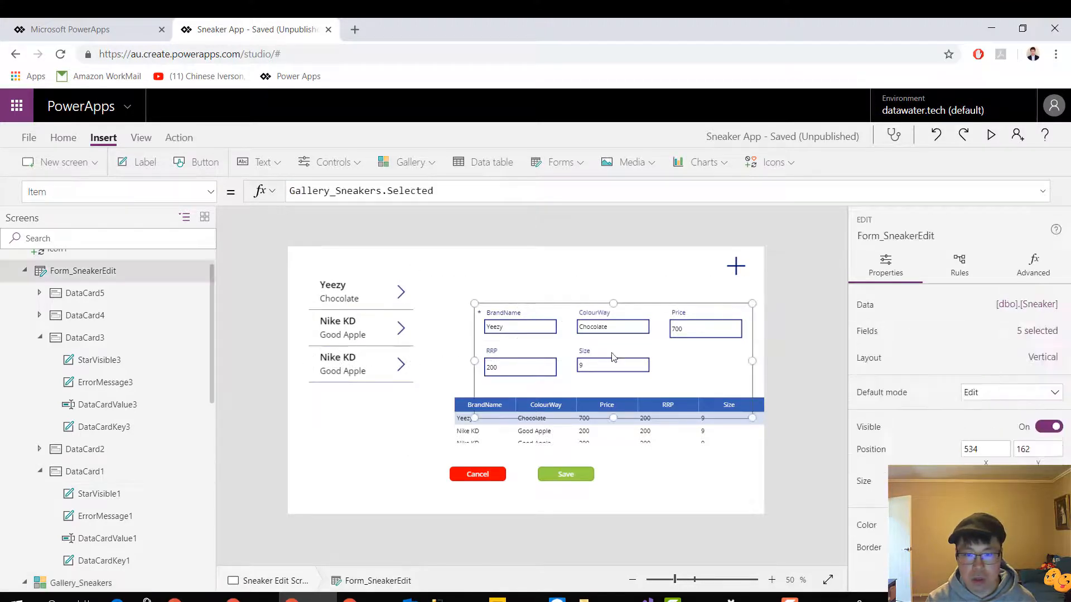
{"action": "left_click_drag", "start_coordinate": [484, 301], "coordinate": [447, 265]}
Reposition DataTable_Sneakers to X 448, Y 394 under the edit form and make it taller to fit three records
{"action": "left_click", "coordinate": [552, 410]}
{"action": "left_click", "coordinate": [464, 405]}
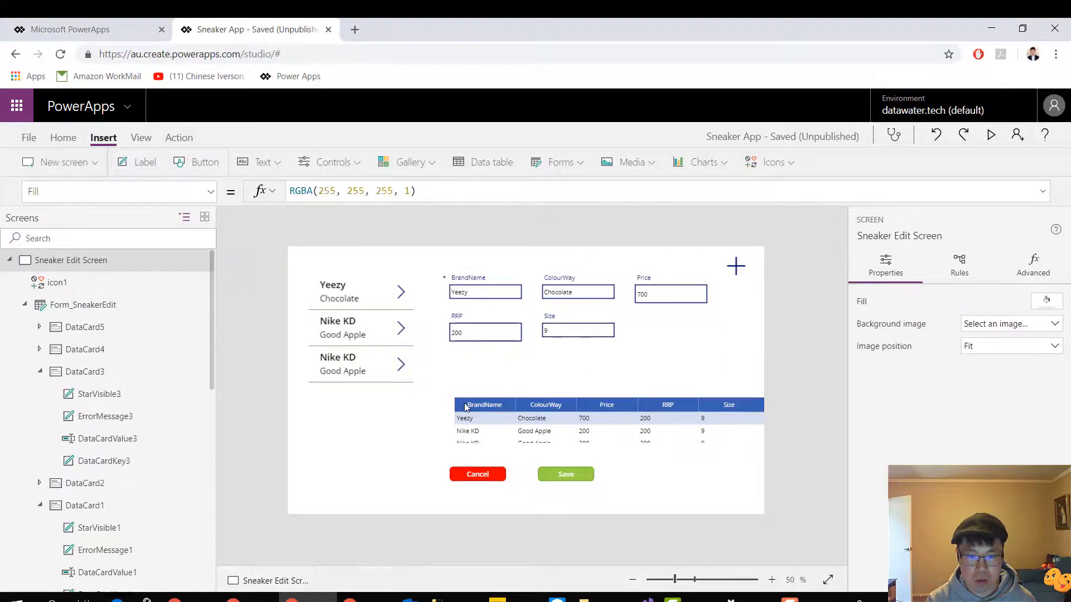
{"action": "left_click", "coordinate": [534, 404]}
{"action": "left_click", "coordinate": [534, 406]}
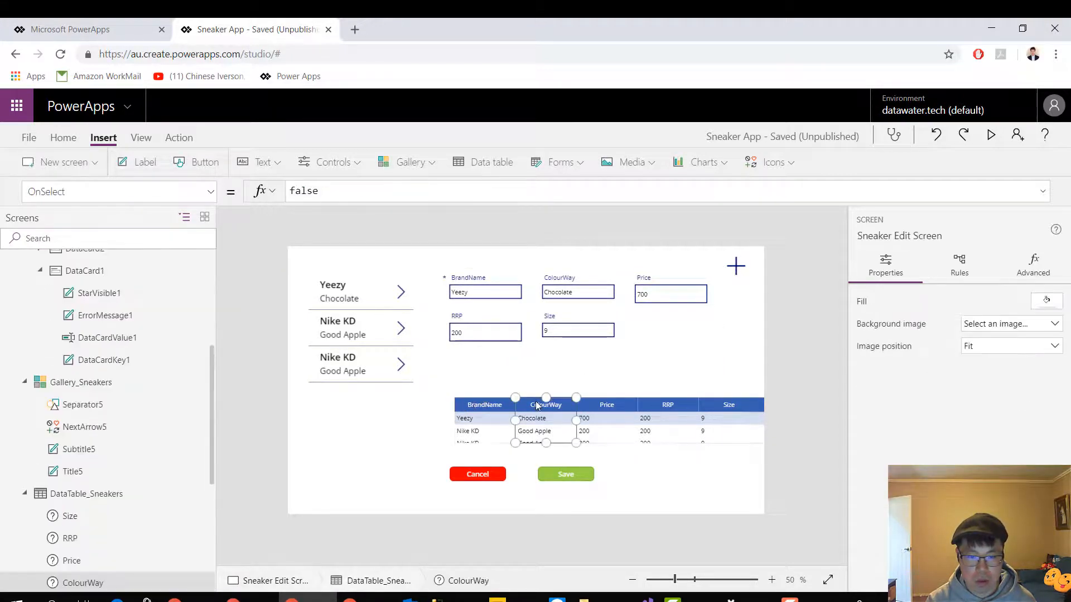
{"action": "left_click", "coordinate": [567, 430]}
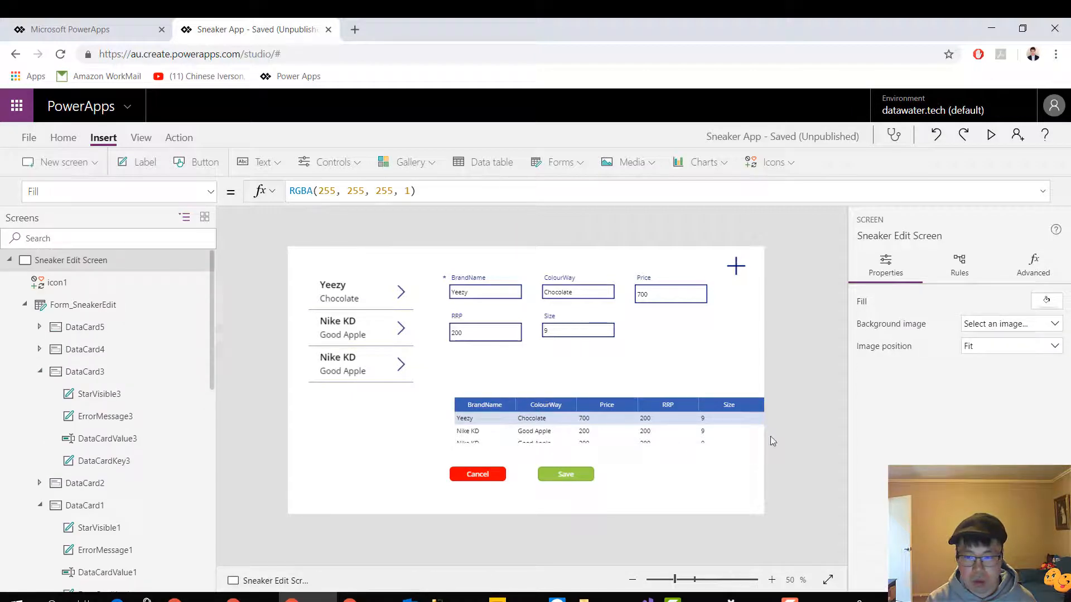
{"action": "left_click", "coordinate": [731, 440]}
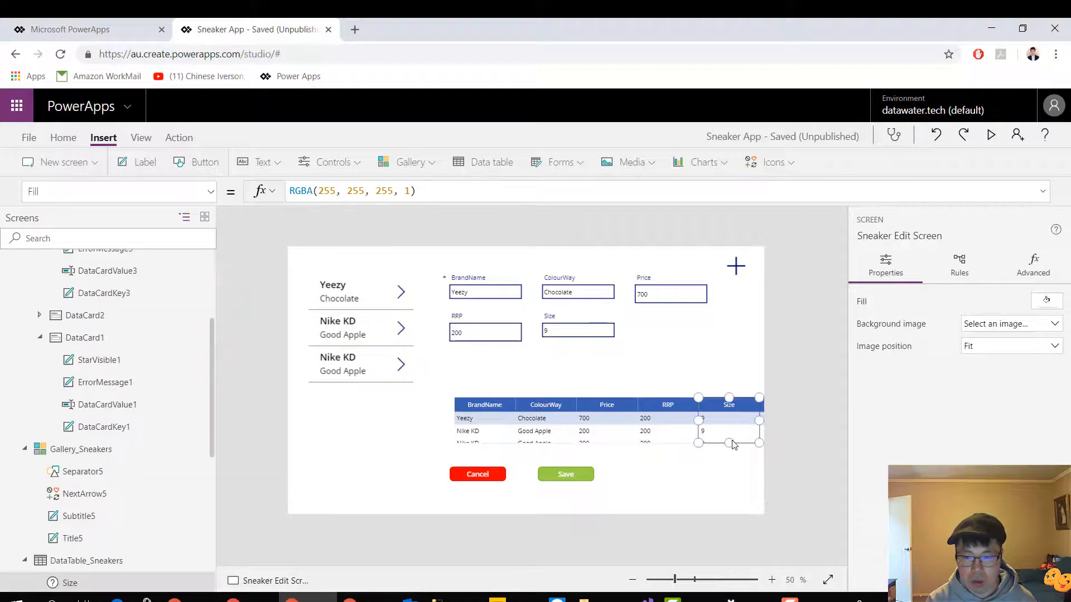
{"action": "left_click", "coordinate": [474, 448]}
{"action": "left_click", "coordinate": [461, 427]}
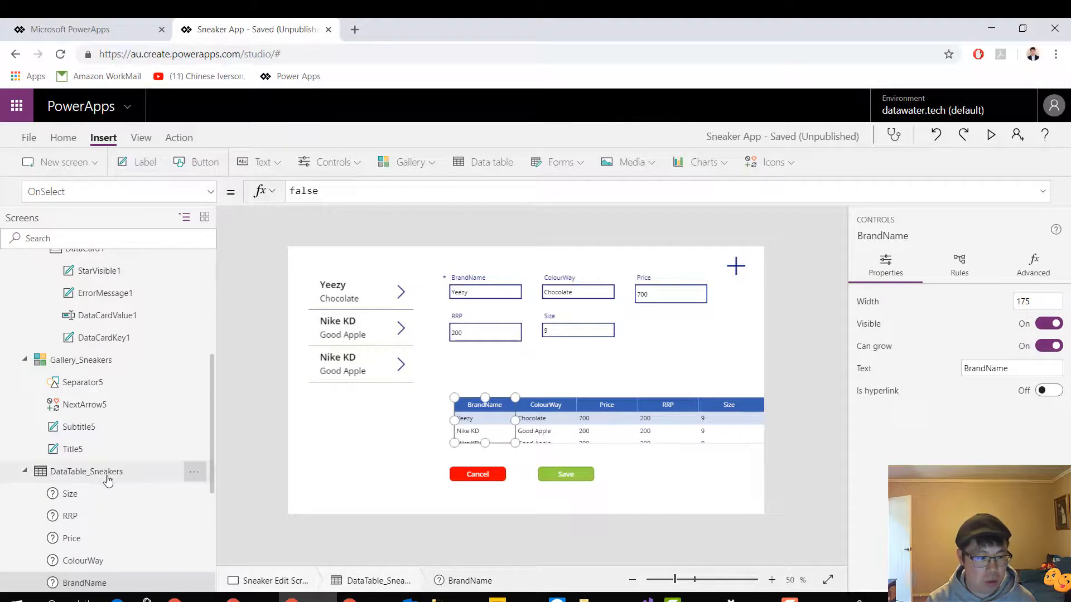
{"action": "left_click", "coordinate": [108, 475]}
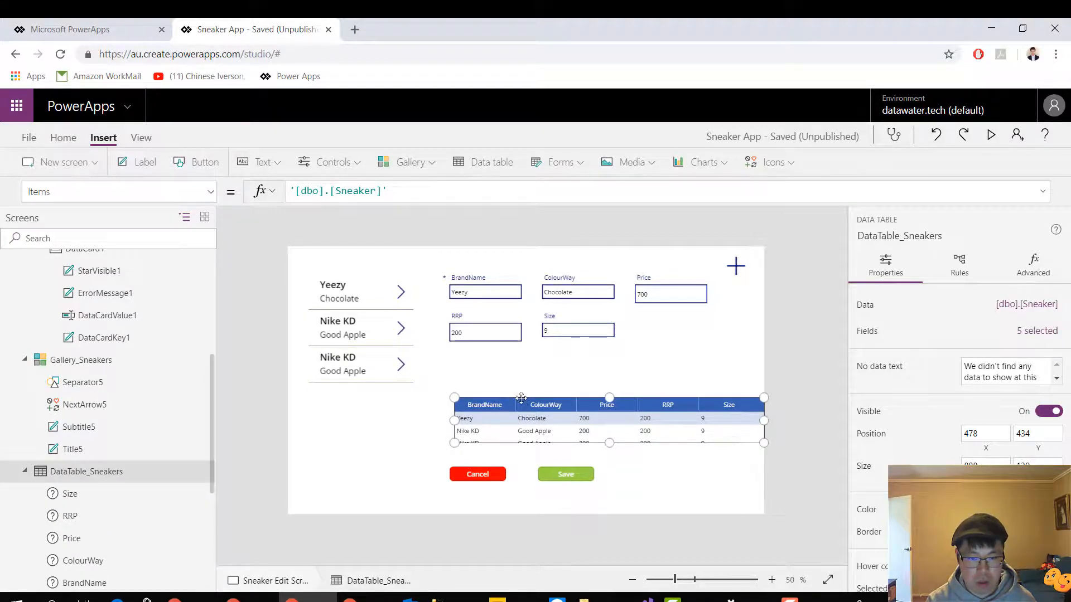
{"action": "mouse_move", "coordinate": [522, 404]}
{"action": "left_mouse_down"}
{"action": "mouse_move", "coordinate": [505, 378]}
{"action": "mouse_move", "coordinate": [512, 389]}
{"action": "left_mouse_up"}
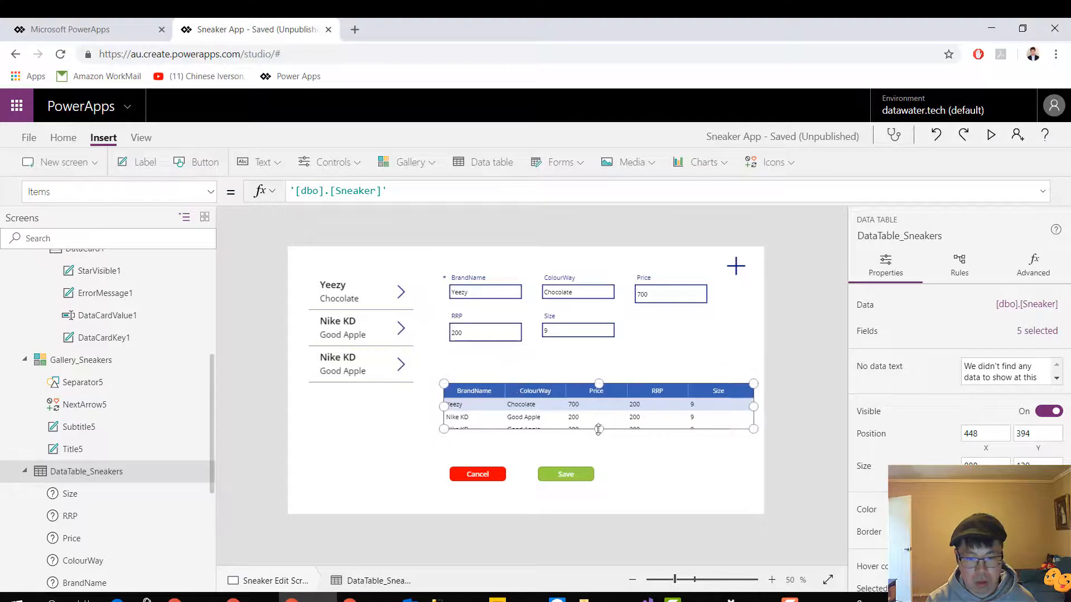
{"action": "left_click_drag", "start_coordinate": [599, 429], "coordinate": [599, 443]}
{"action": "left_click", "coordinate": [708, 461]}
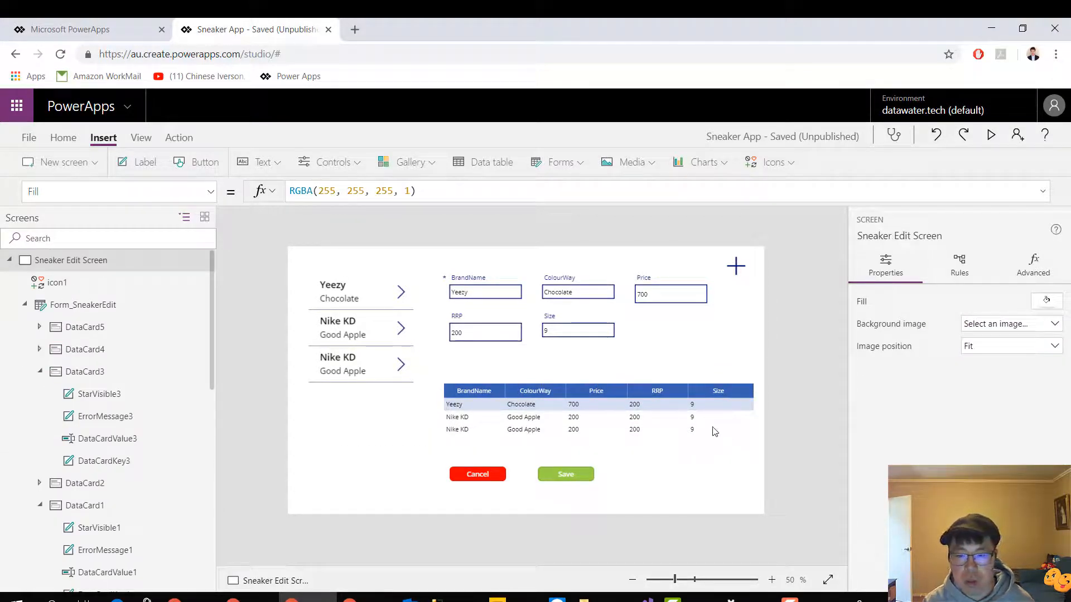
{"action": "left_click", "coordinate": [656, 427]}
{"action": "left_click", "coordinate": [598, 439]}
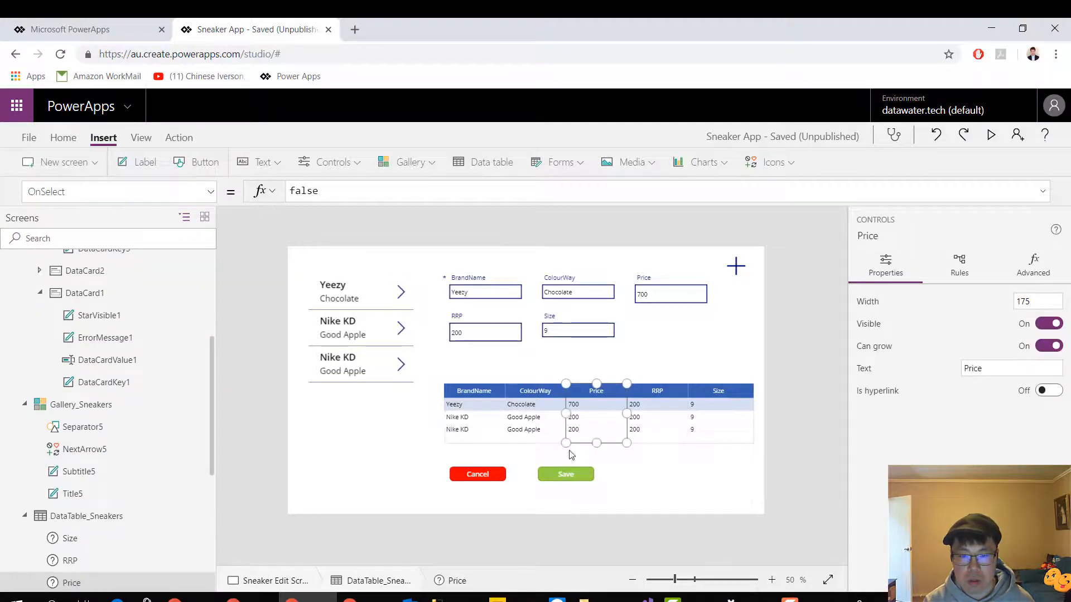
{"action": "left_click", "coordinate": [529, 442]}
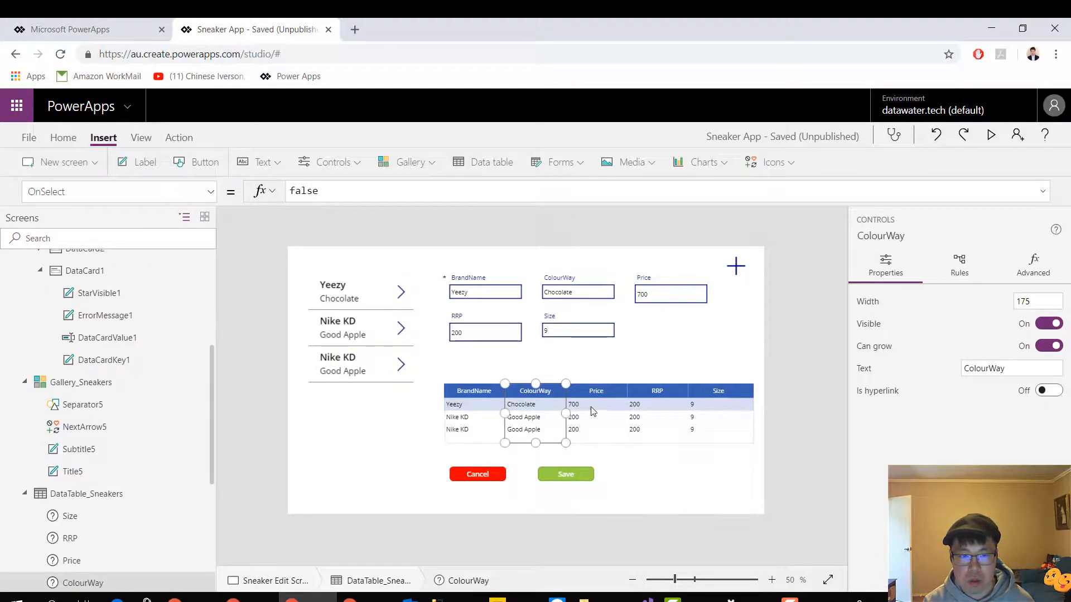
Search the properties of Gallery_Sneakers for the one that holds its data source
{"action": "left_click", "coordinate": [372, 398]}
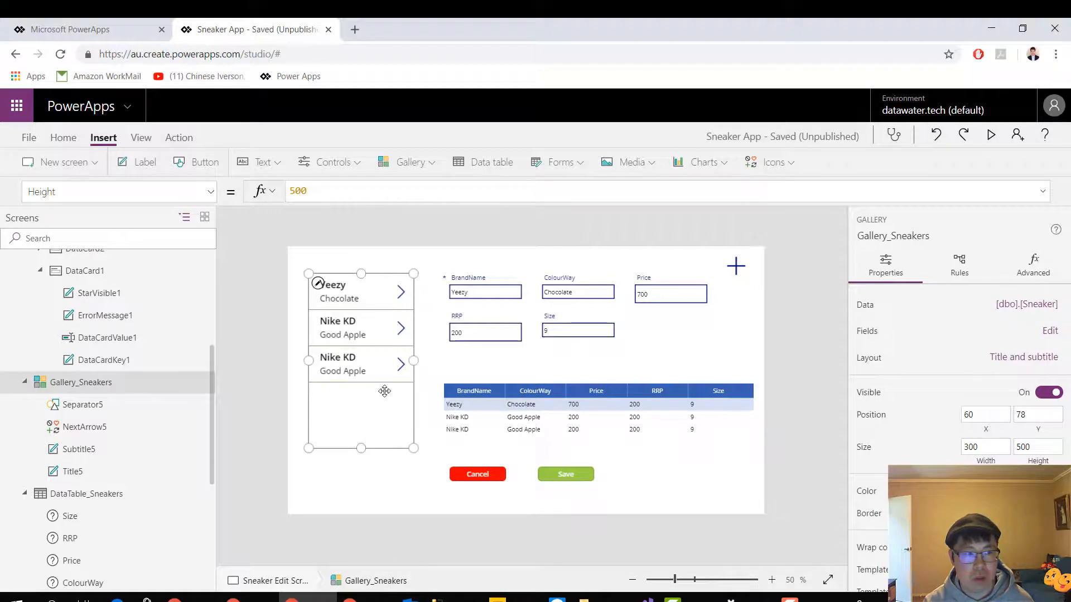
{"action": "left_click", "coordinate": [115, 192]}
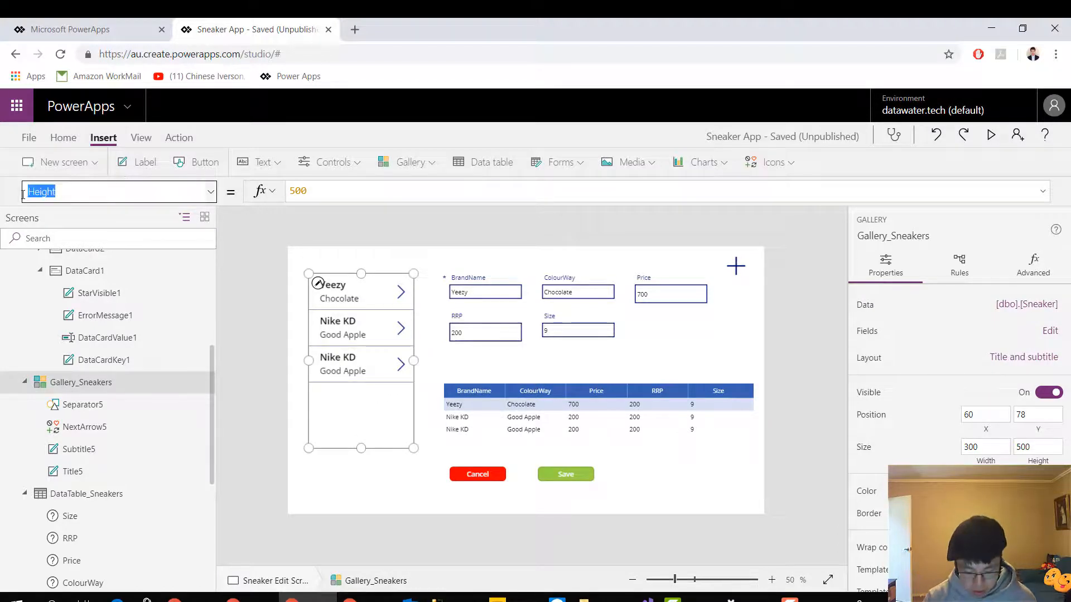
{"action": "type", "text": "Item"}
{"action": "key", "text": "BackSpace"}
{"action": "key", "text": "BackSpace"}
{"action": "key", "text": "BackSpace"}
{"action": "key", "text": "BackSpace"}
{"action": "key", "text": "BackSpace"}
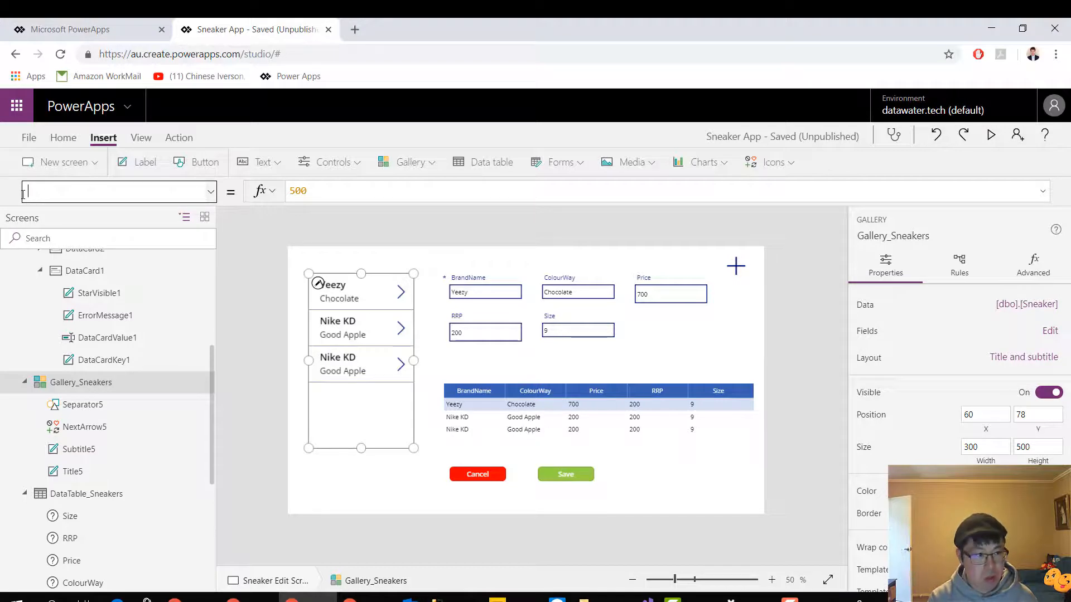
{"action": "type", "text": "Da"}
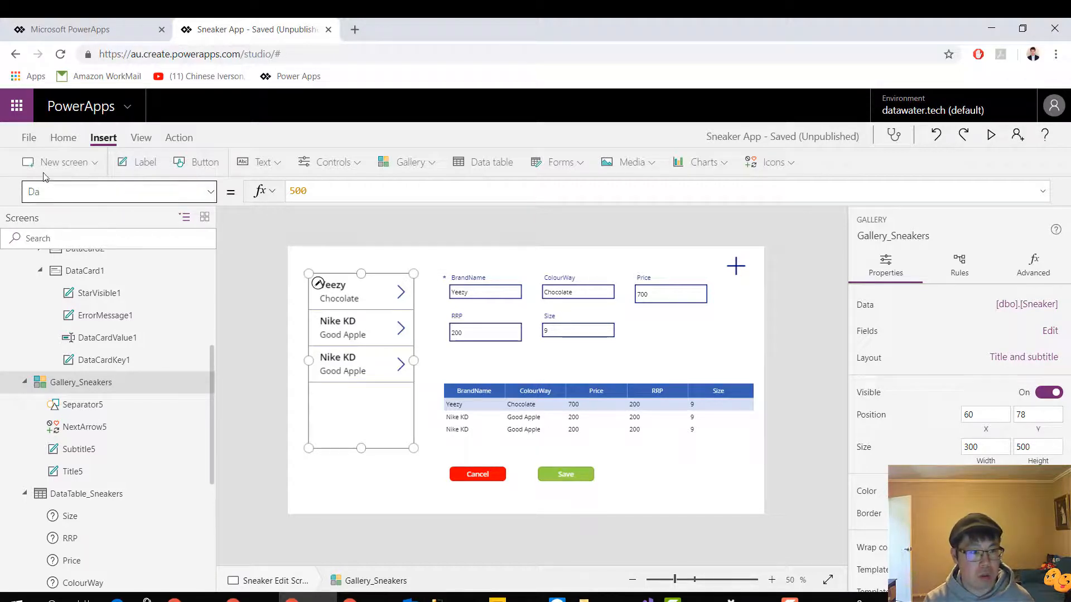
{"action": "left_click", "coordinate": [210, 192]}
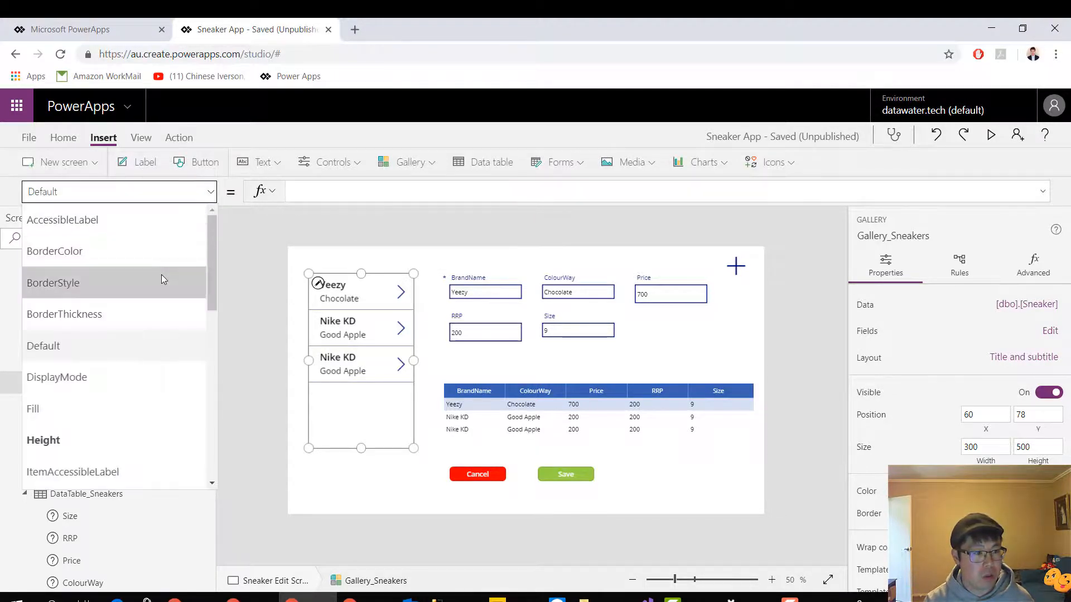
{"action": "scroll", "coordinate": [162, 279], "scroll_direction": "down", "scroll_amount": 4}
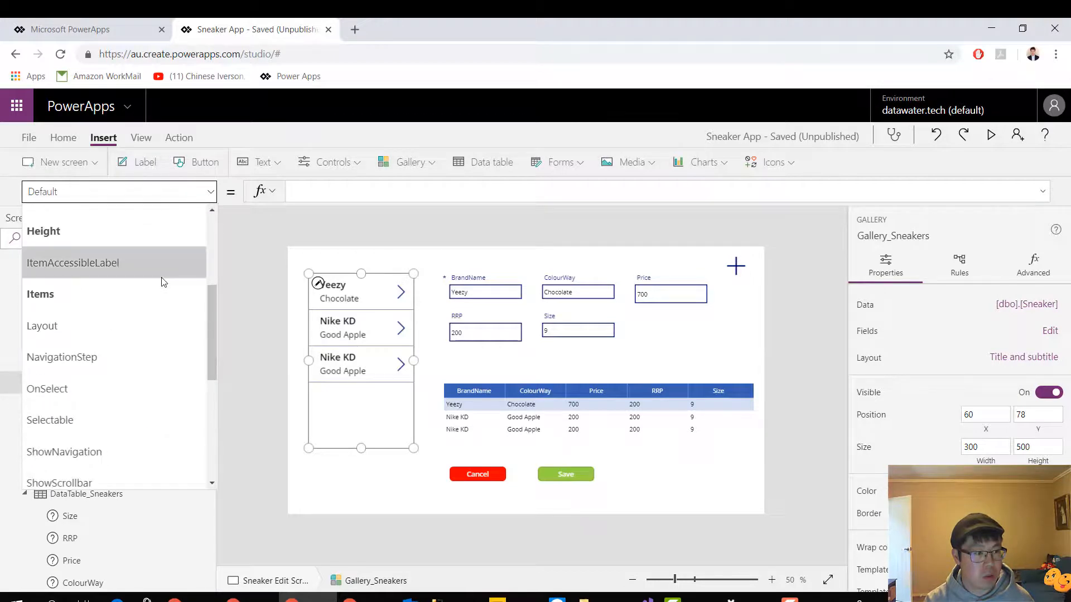
{"action": "scroll", "coordinate": [162, 280], "scroll_direction": "up", "scroll_amount": 4}
{"action": "scroll", "coordinate": [162, 280], "scroll_direction": "down", "scroll_amount": 4}
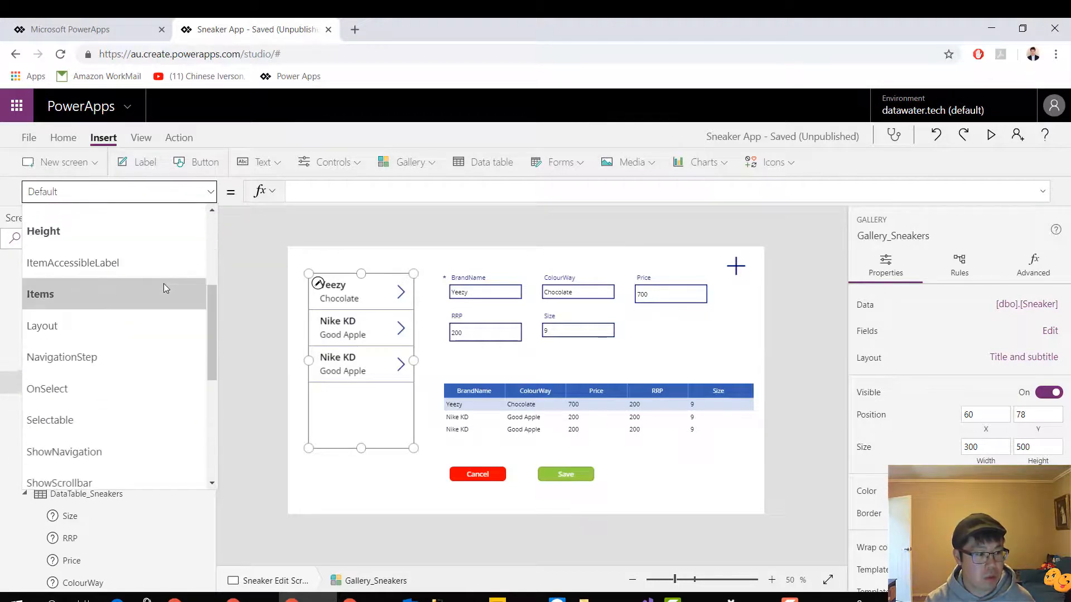
{"action": "scroll", "coordinate": [164, 288], "scroll_direction": "down", "scroll_amount": 5}
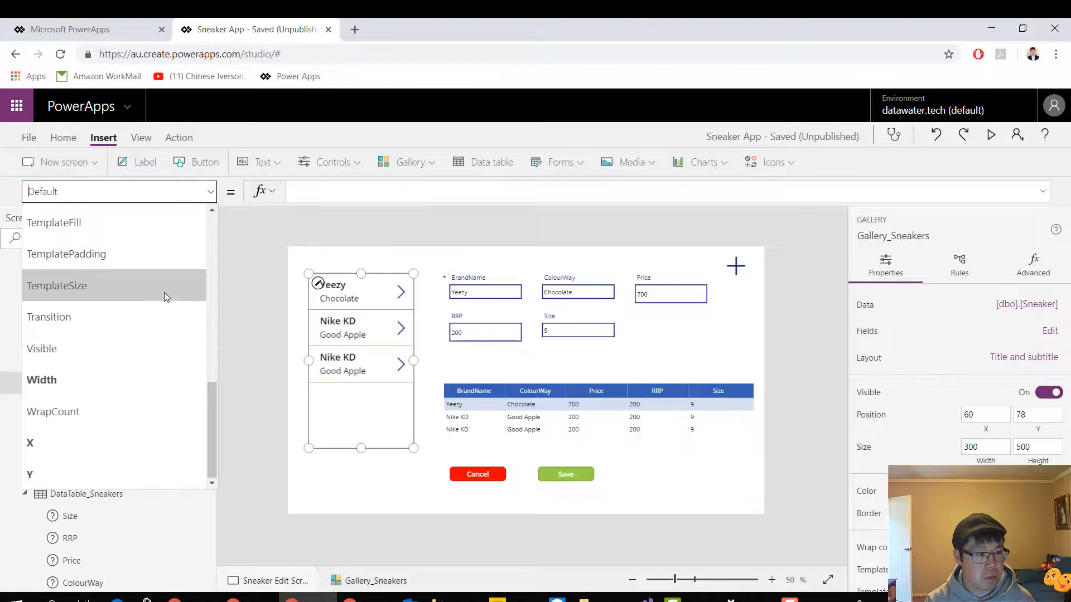
{"action": "scroll", "coordinate": [164, 292], "scroll_direction": "up", "scroll_amount": 9}
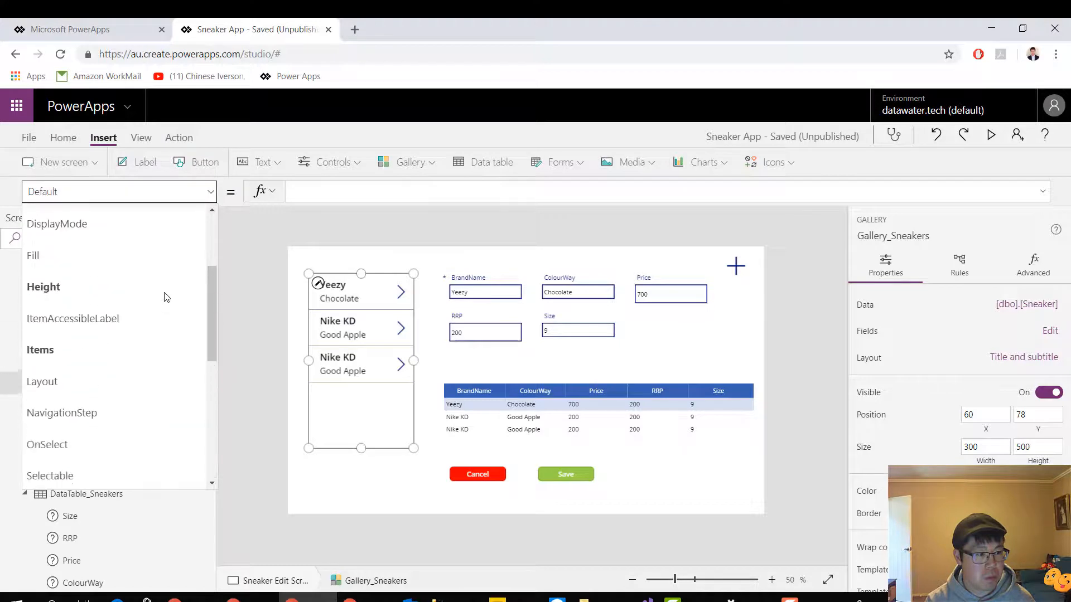
{"action": "left_click", "coordinate": [378, 440]}
Check Form_SneakerEdit's Item formula and look for a data property on the Sneaker Edit Screen itself
{"action": "left_click", "coordinate": [448, 367]}
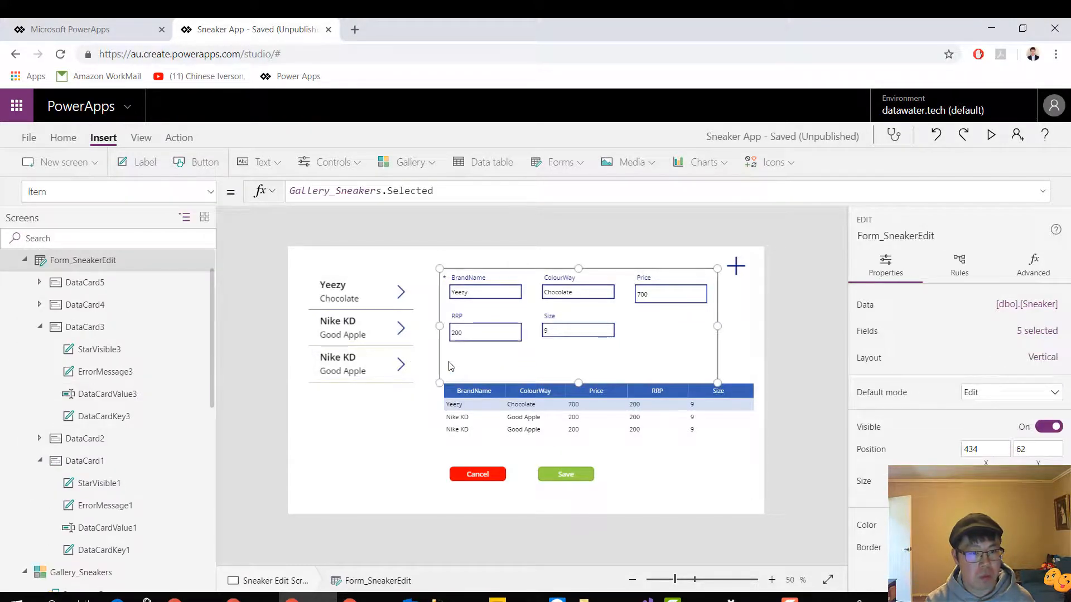
{"action": "left_click", "coordinate": [418, 477]}
{"action": "left_click", "coordinate": [210, 192]}
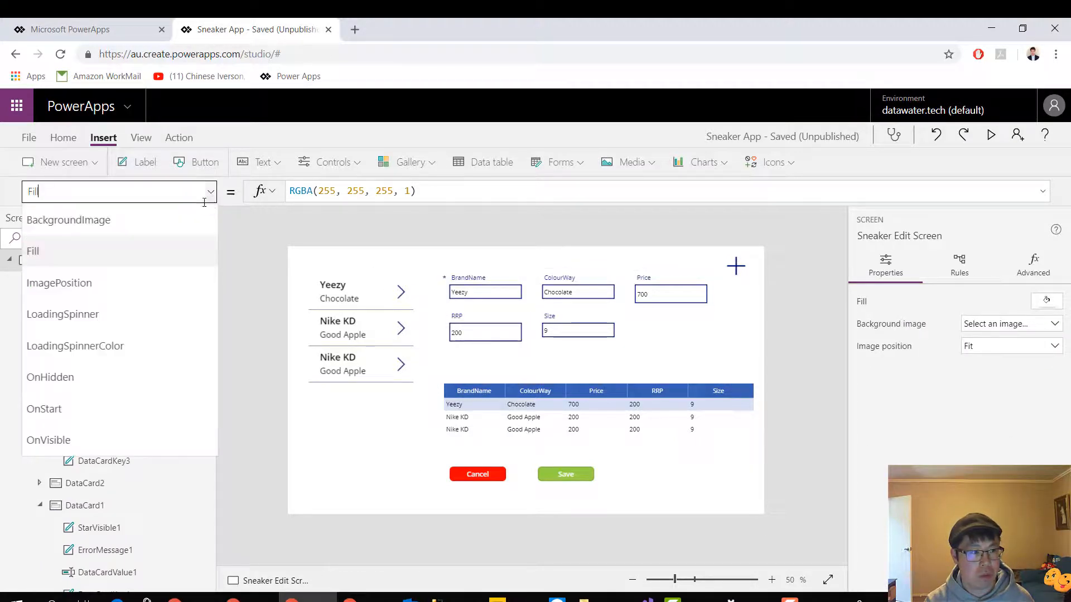
{"action": "left_click_drag", "start_coordinate": [29, 199], "coordinate": [7, 210]}
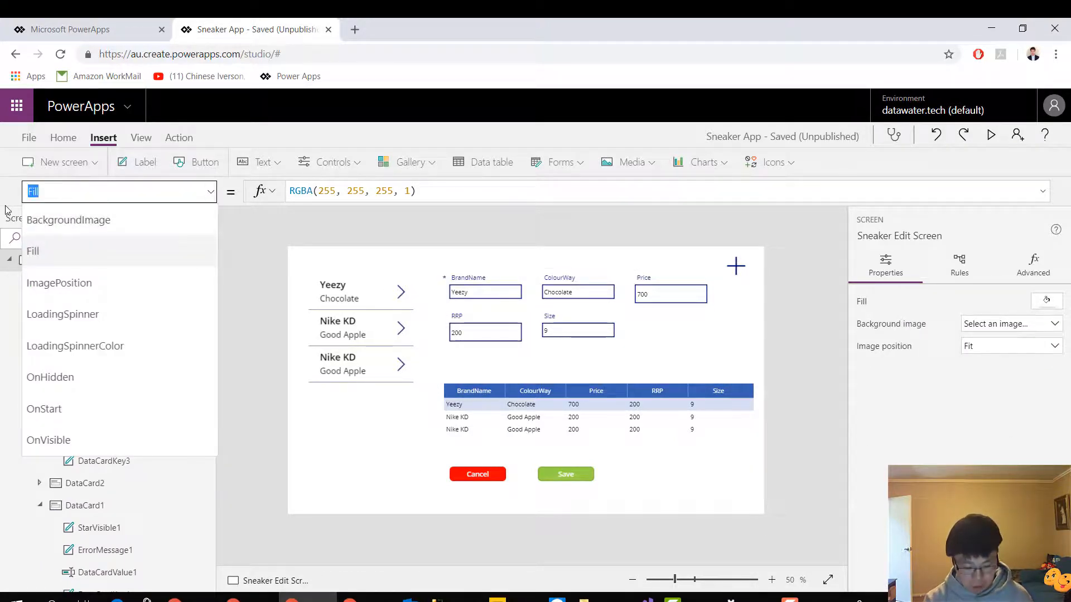
{"action": "type", "text": "data"}
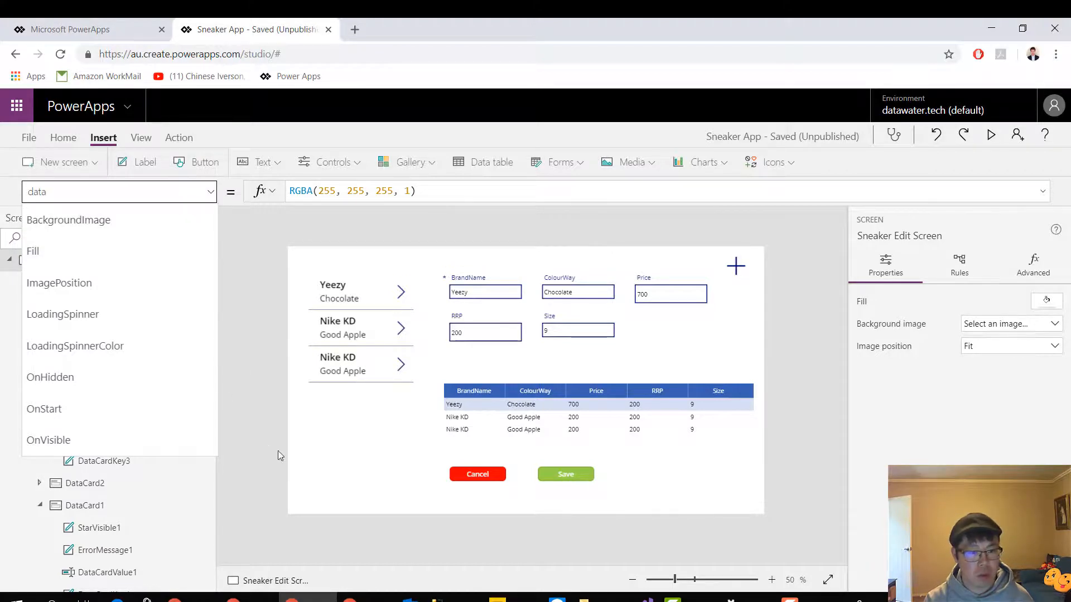
Find the Items property of Gallery_Sneakers and open its formula for editing
{"action": "left_click", "coordinate": [365, 435]}
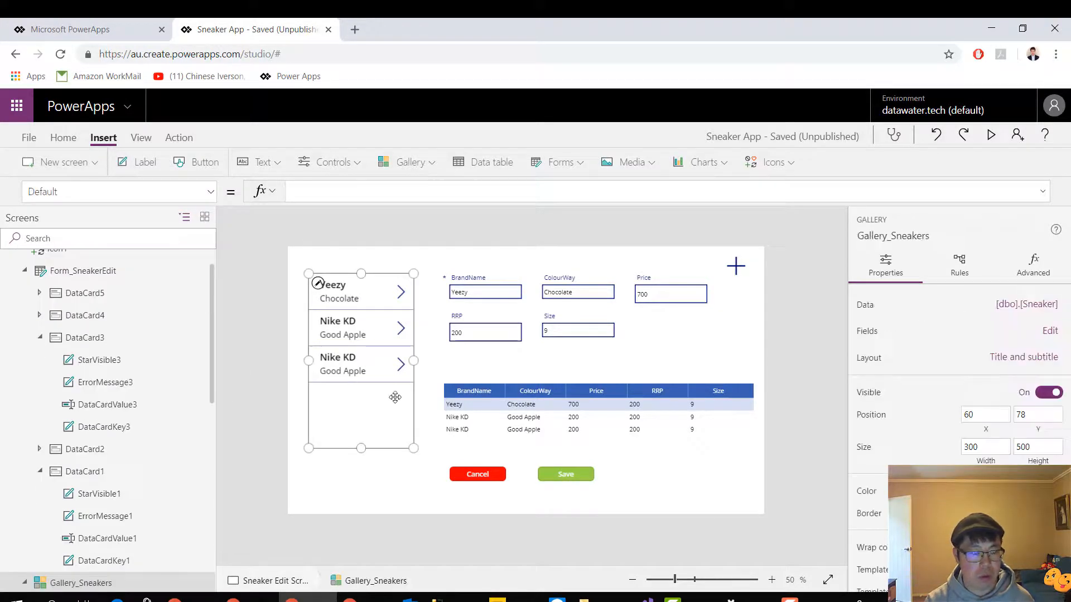
{"action": "left_click", "coordinate": [211, 192]}
{"action": "scroll", "coordinate": [175, 250], "scroll_direction": "down", "scroll_amount": 6}
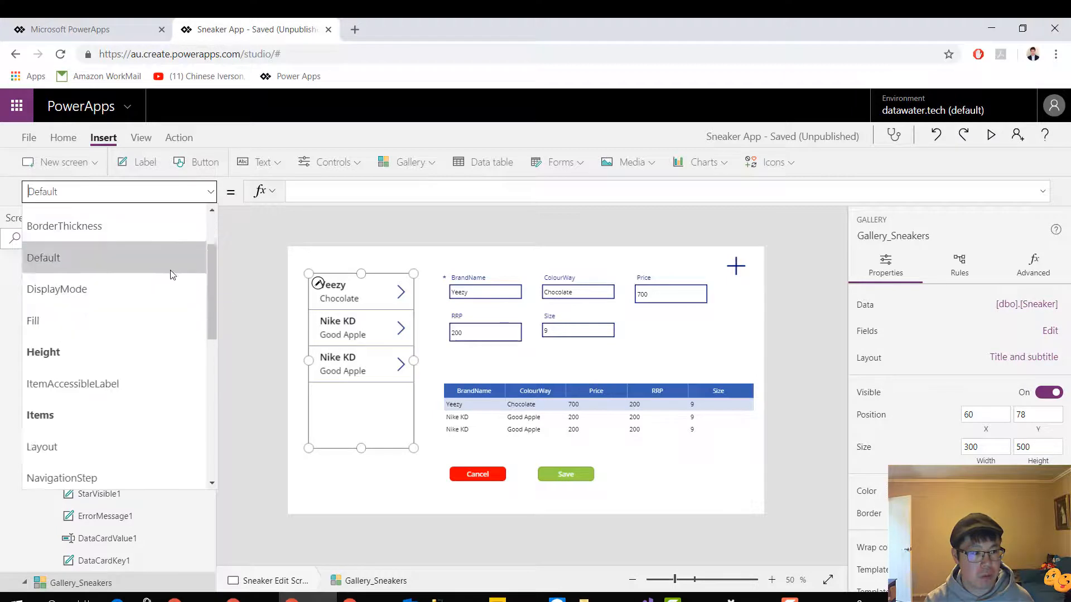
{"action": "scroll", "coordinate": [156, 288], "scroll_direction": "down", "scroll_amount": 3}
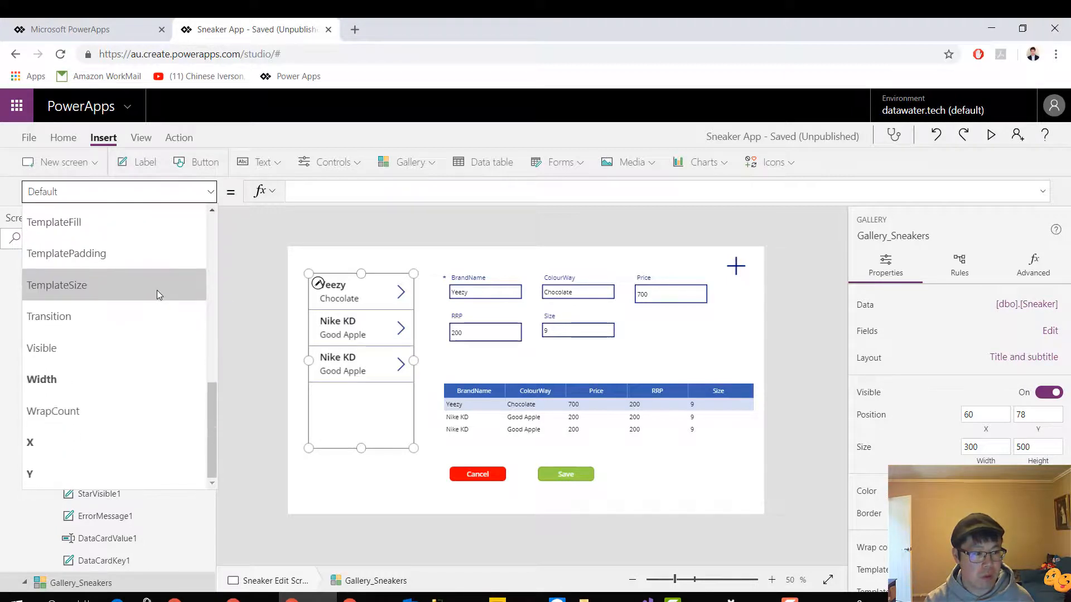
{"action": "scroll", "coordinate": [155, 293], "scroll_direction": "up", "scroll_amount": 5}
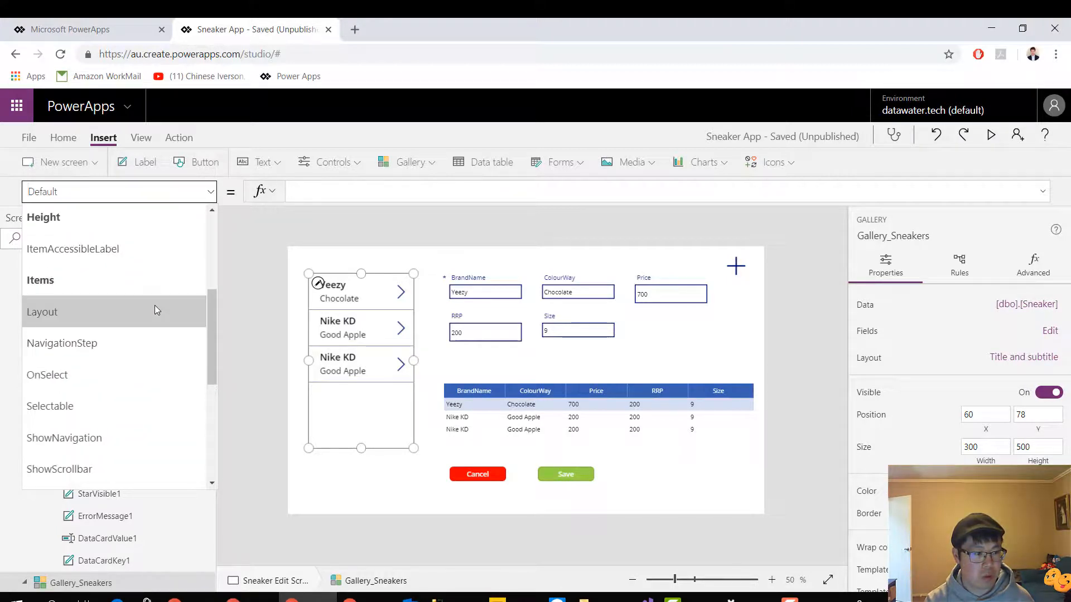
{"action": "scroll", "coordinate": [155, 308], "scroll_direction": "up", "scroll_amount": 3}
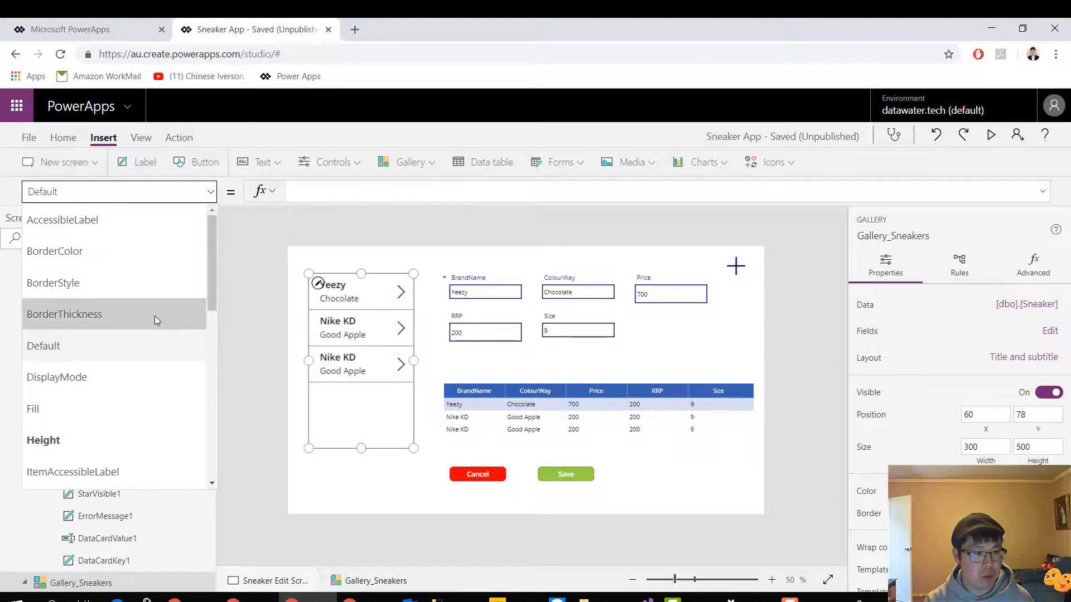
{"action": "type", "text": "Fil"}
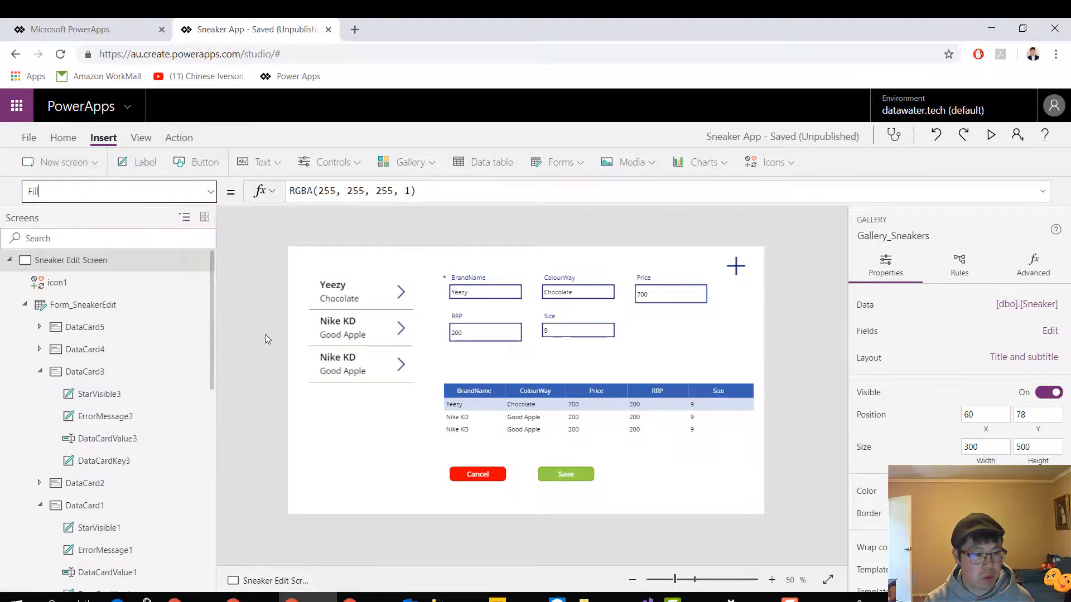
{"action": "left_click", "coordinate": [265, 333]}
{"action": "scroll", "coordinate": [145, 385], "scroll_direction": "down", "scroll_amount": 5}
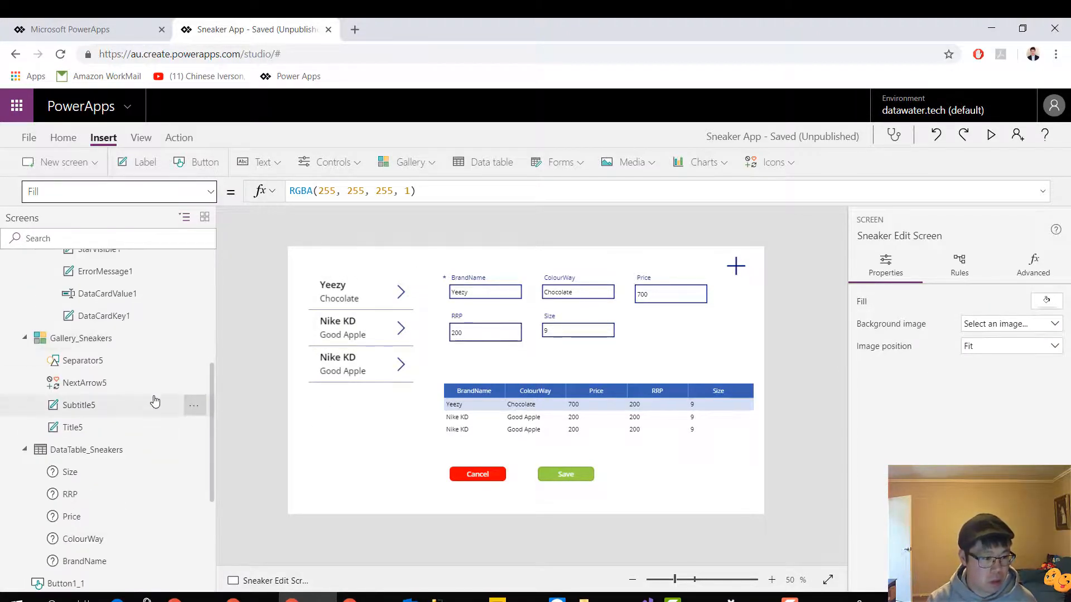
{"action": "left_click", "coordinate": [114, 342]}
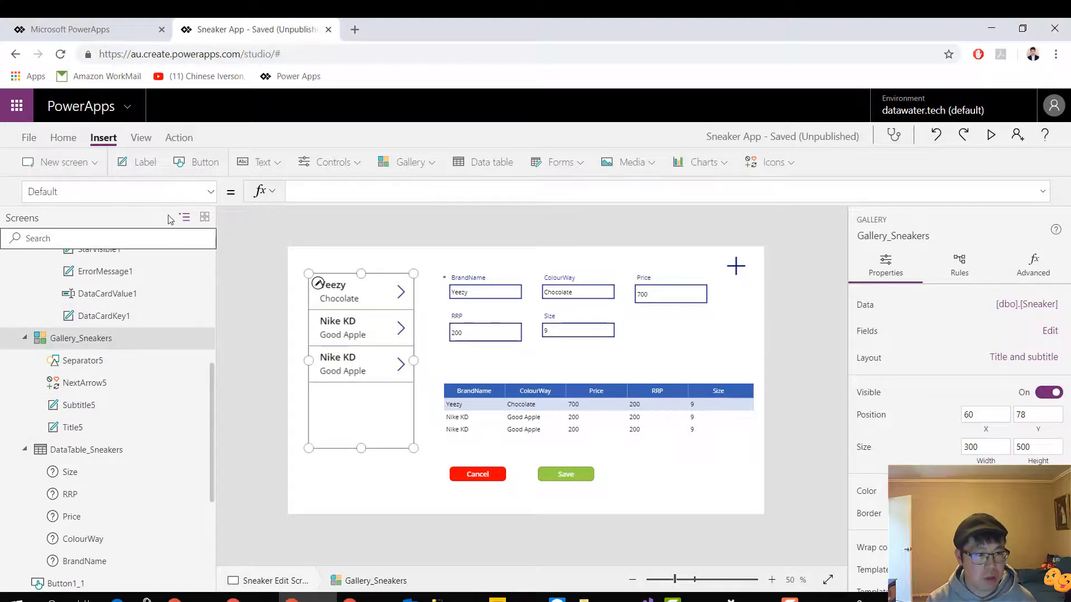
{"action": "left_click", "coordinate": [210, 194]}
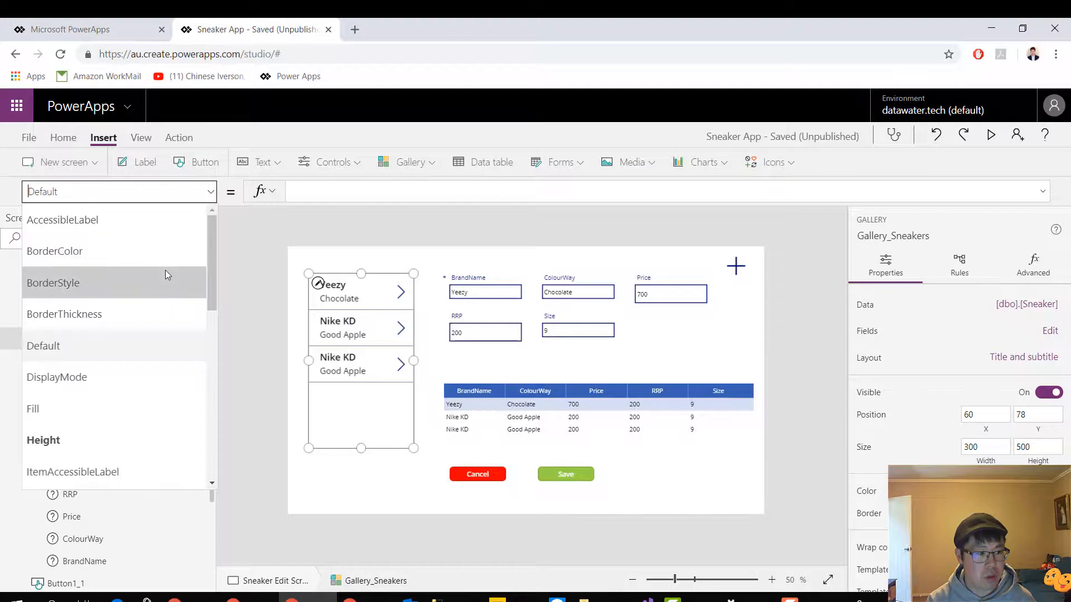
{"action": "scroll", "coordinate": [161, 279], "scroll_direction": "down", "scroll_amount": 3}
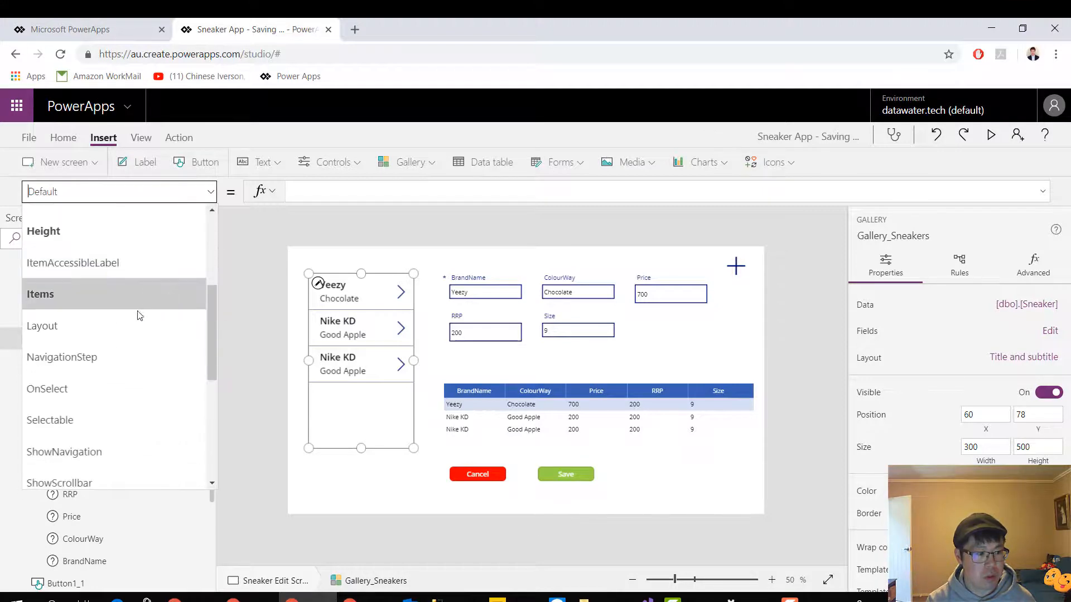
{"action": "left_click", "coordinate": [131, 300]}
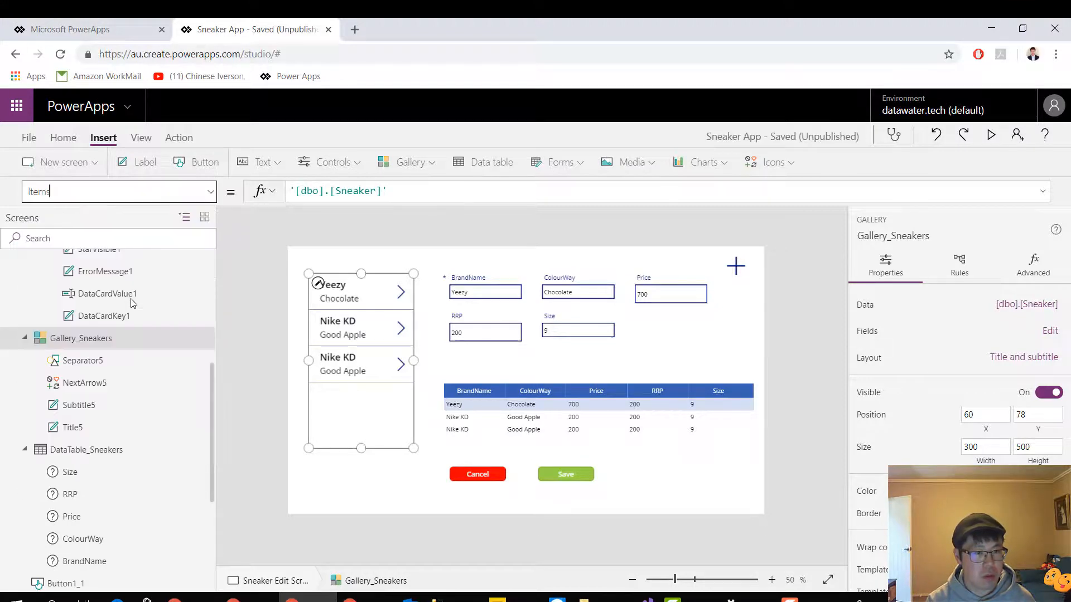
{"action": "left_click", "coordinate": [428, 193]}
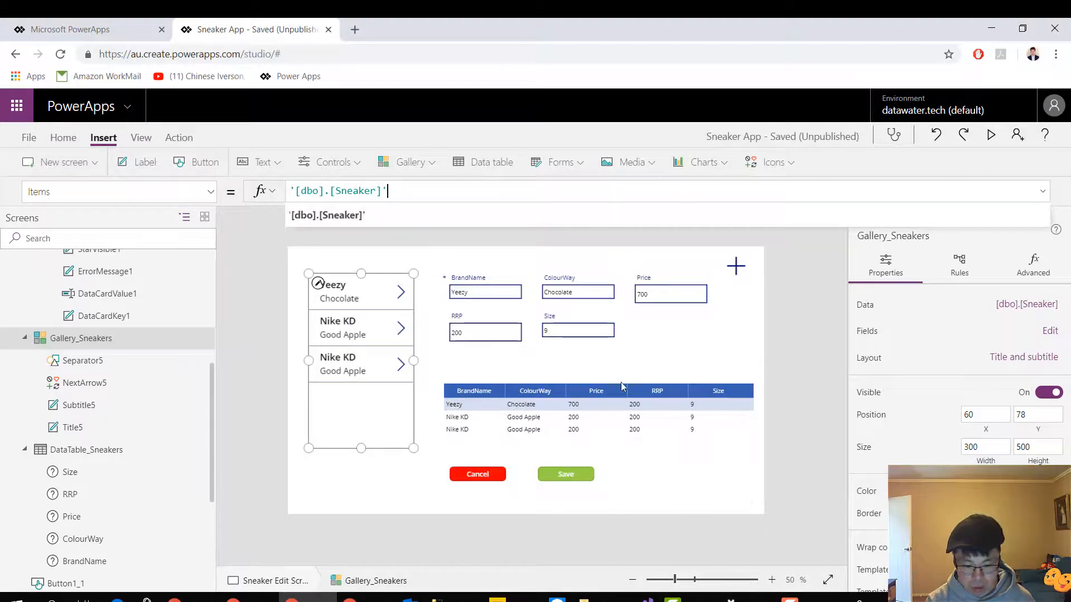
Switch to SQL Server Management Studio, rerun select * from dbo.Sneaker with the SneakerID column widened, and return to PowerApps
{"action": "left_click", "coordinate": [454, 598]}
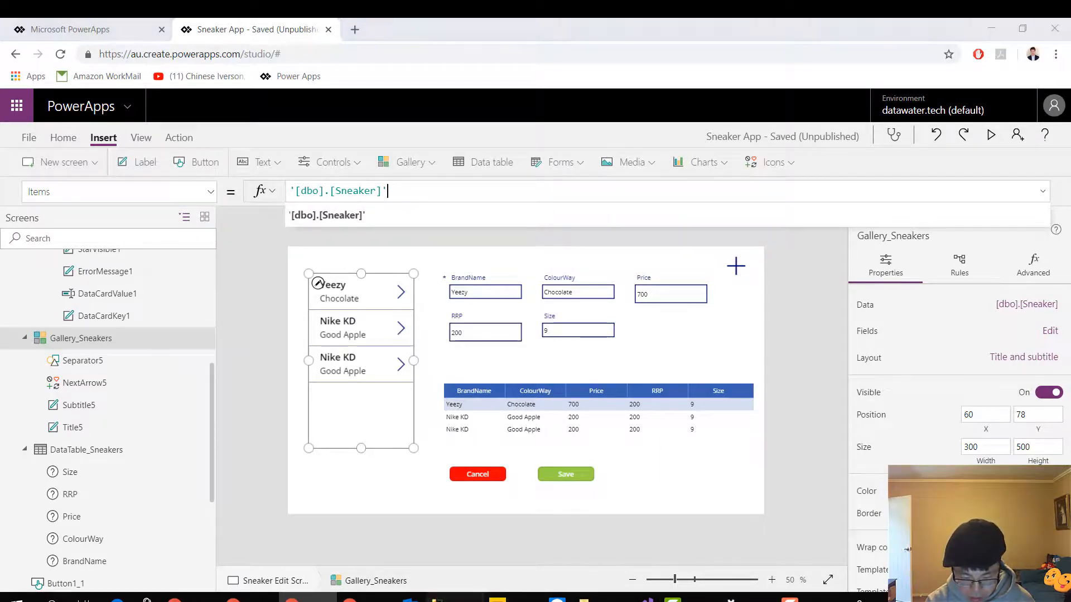
{"action": "left_click_drag", "start_coordinate": [420, 128], "coordinate": [240, 115]}
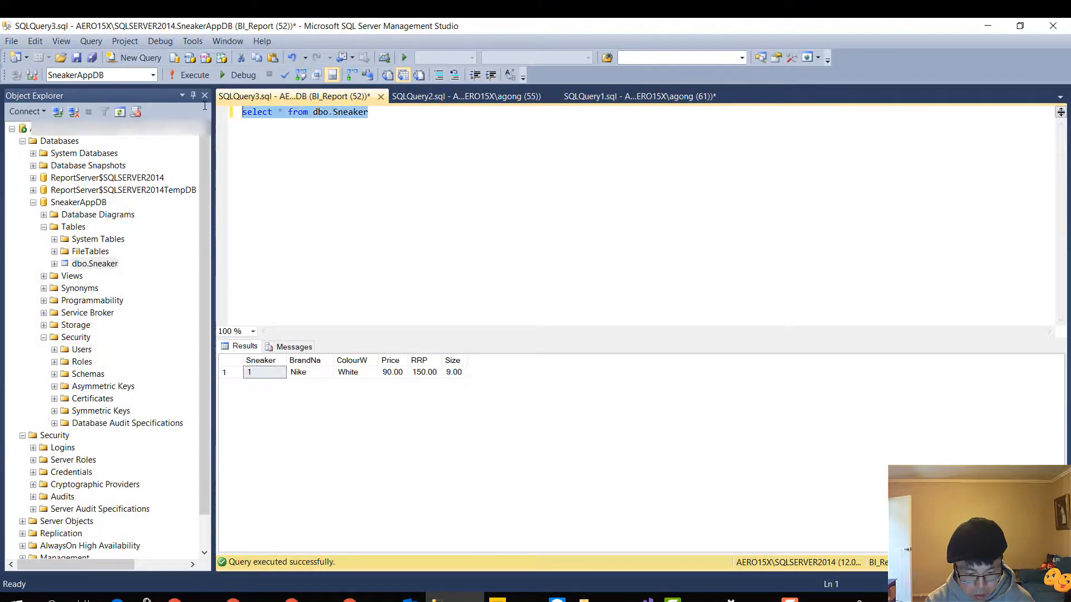
{"action": "left_click", "coordinate": [200, 80]}
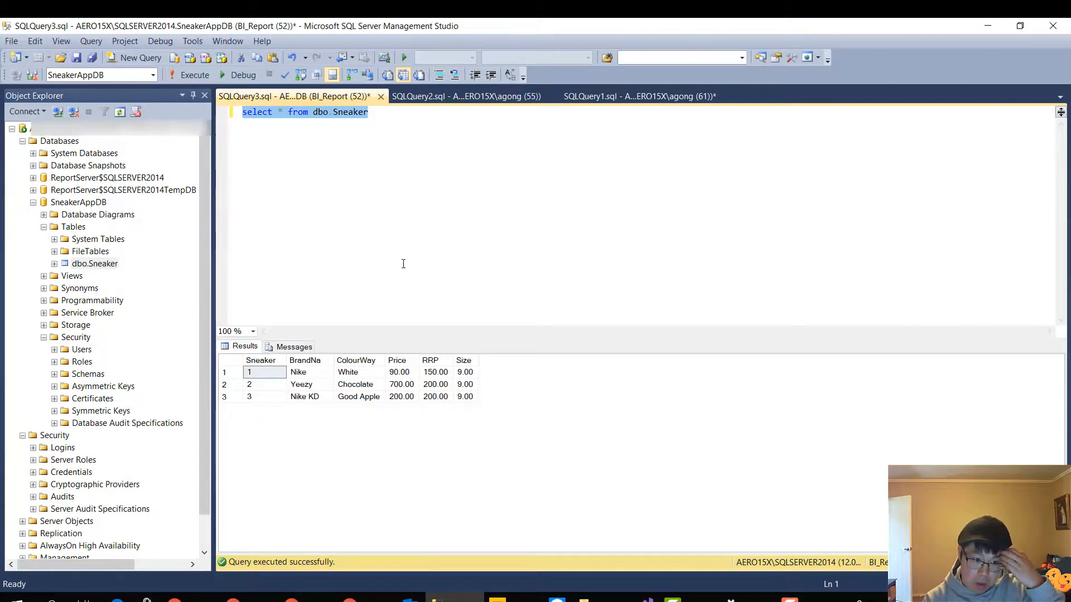
{"action": "left_click_drag", "start_coordinate": [287, 360], "coordinate": [326, 360]}
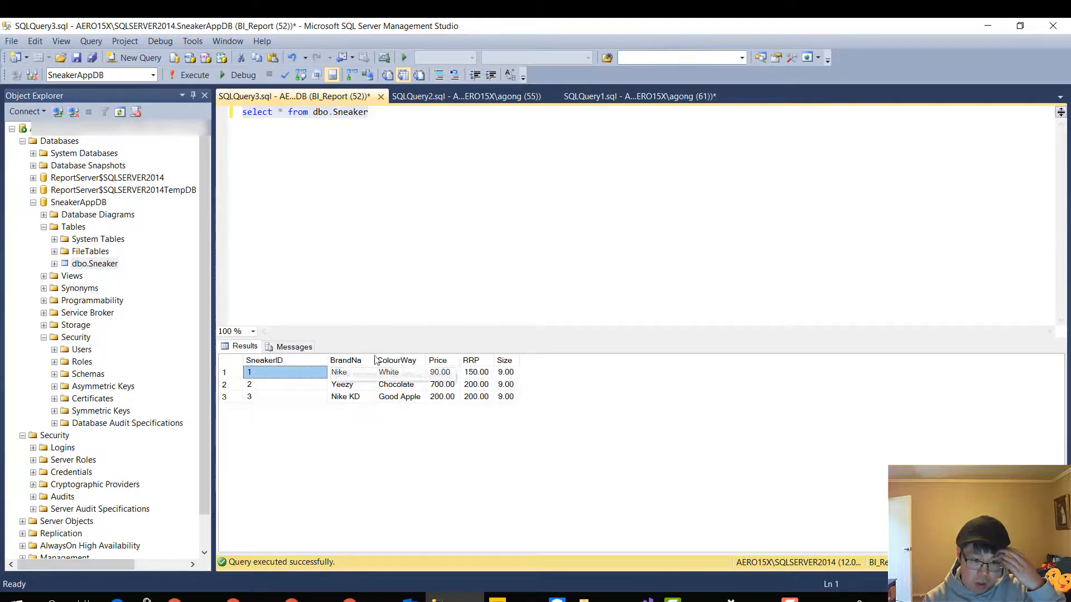
{"action": "left_click", "coordinate": [664, 321]}
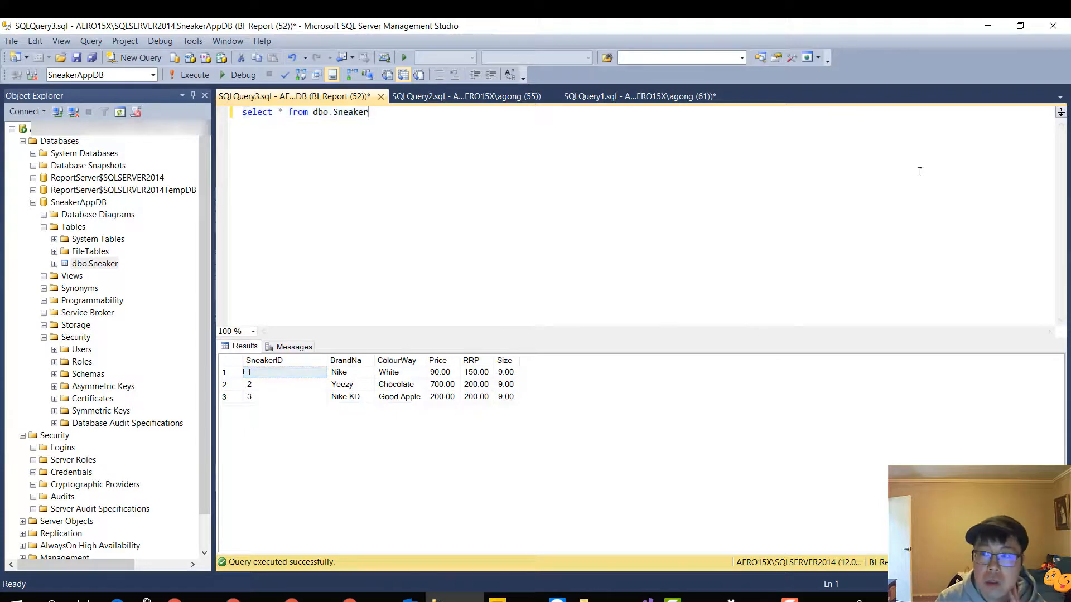
{"action": "left_click", "coordinate": [986, 26]}
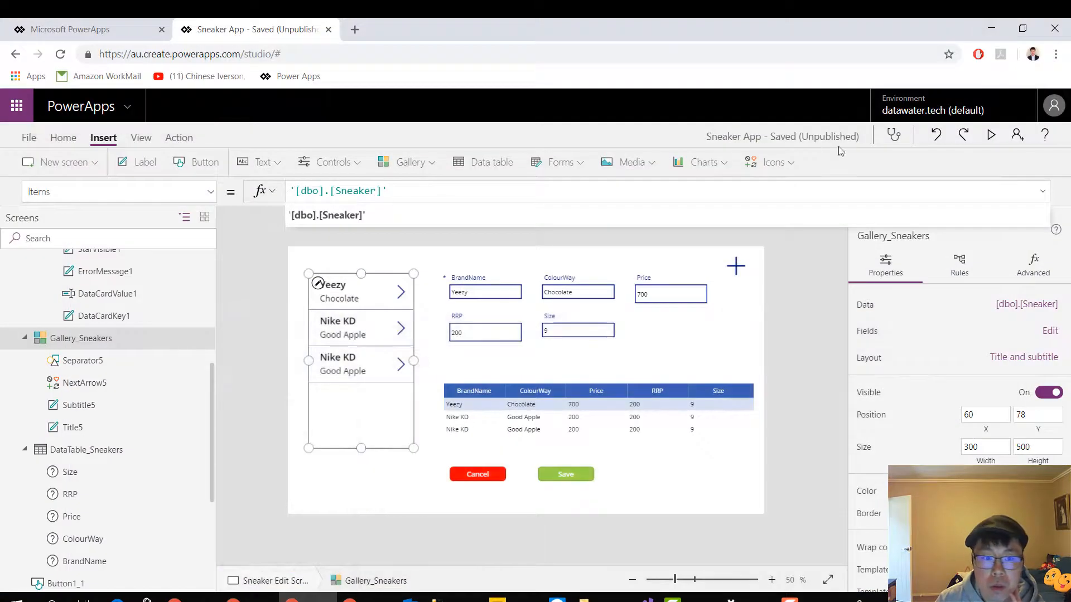
Save the Sneaker App, return to the edit screen and select Form_SneakerEdit
{"action": "left_click", "coordinate": [33, 139]}
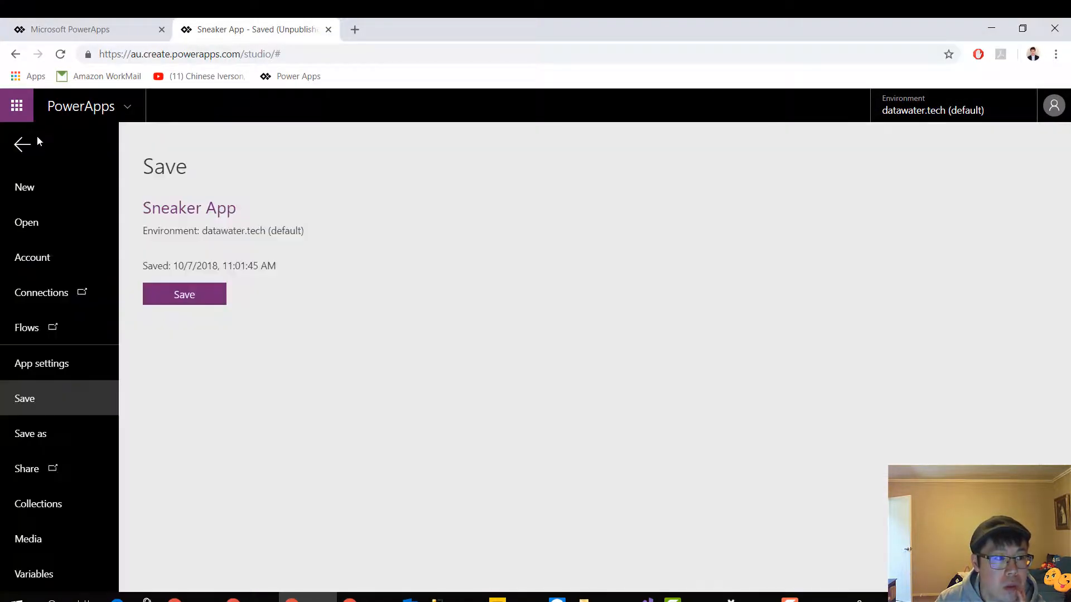
{"action": "left_click", "coordinate": [143, 295]}
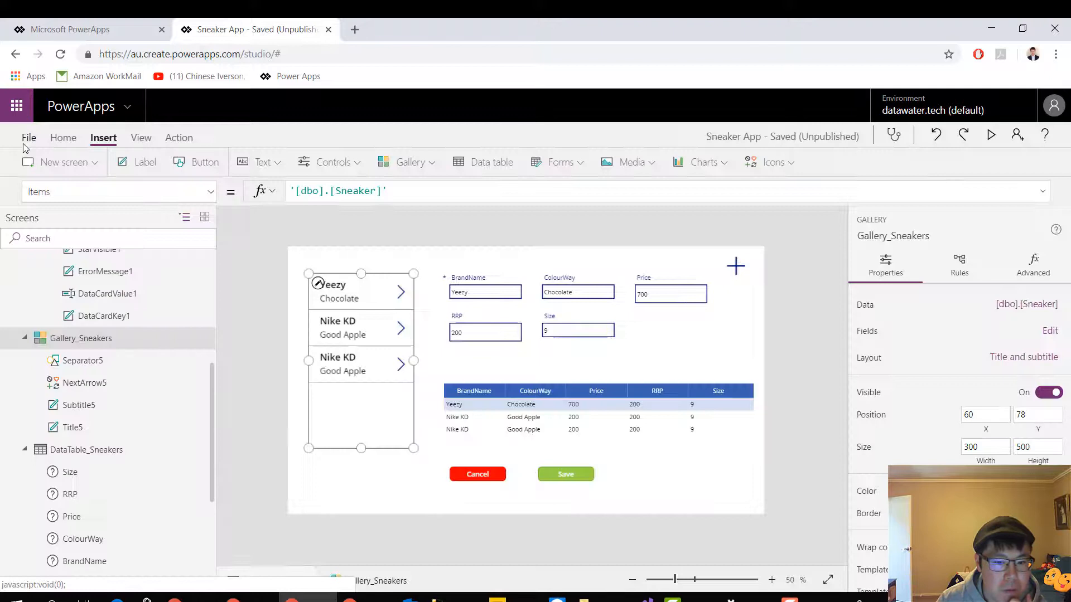
{"action": "left_click", "coordinate": [22, 146]}
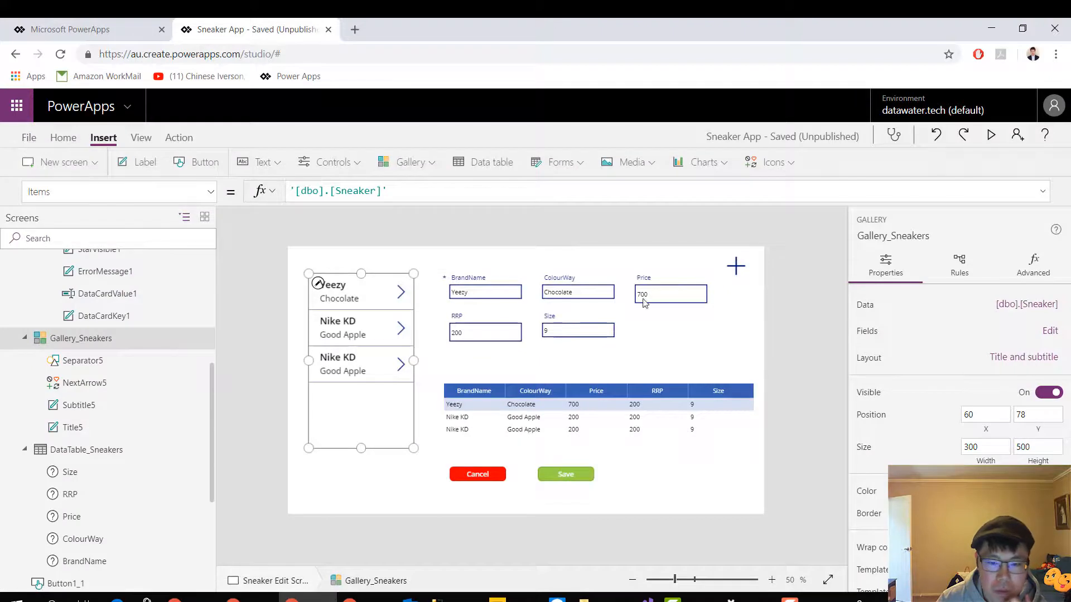
{"action": "left_click", "coordinate": [694, 355]}
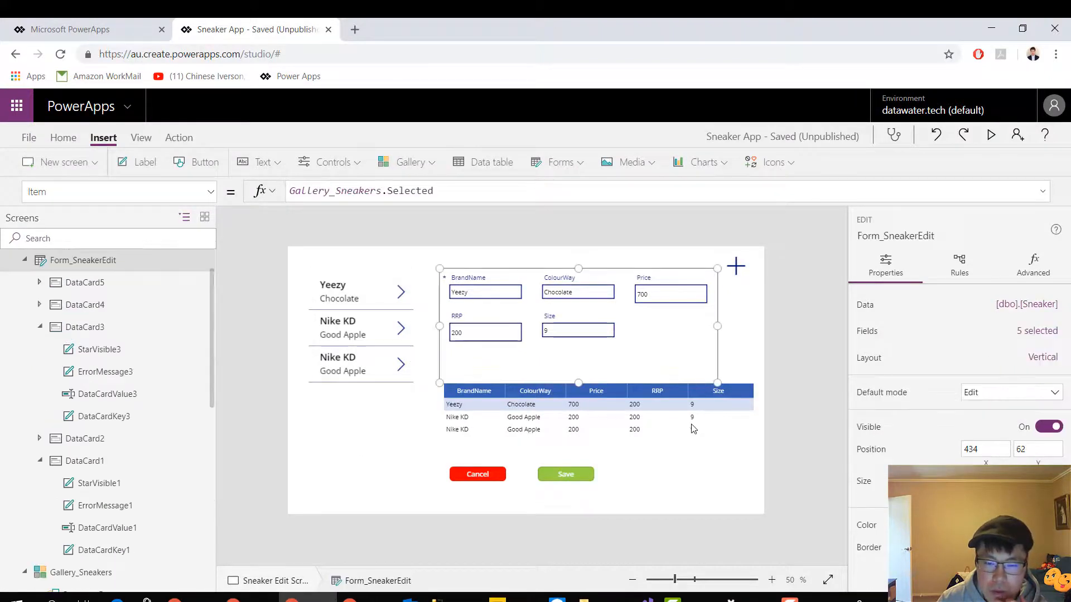
{"action": "left_click", "coordinate": [687, 450]}
{"action": "left_click", "coordinate": [664, 440]}
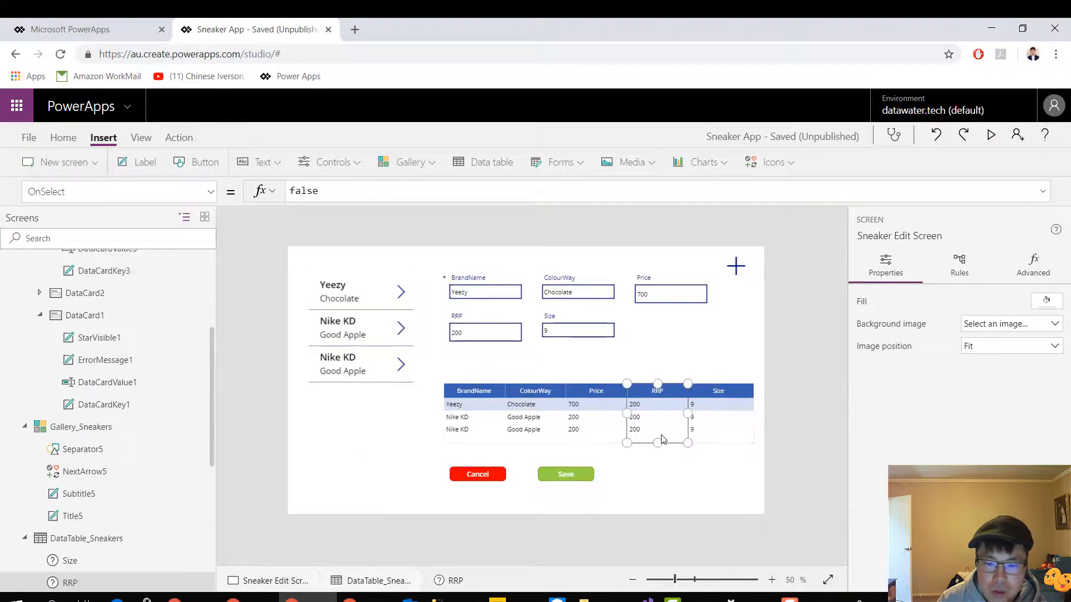
{"action": "left_click", "coordinate": [592, 451]}
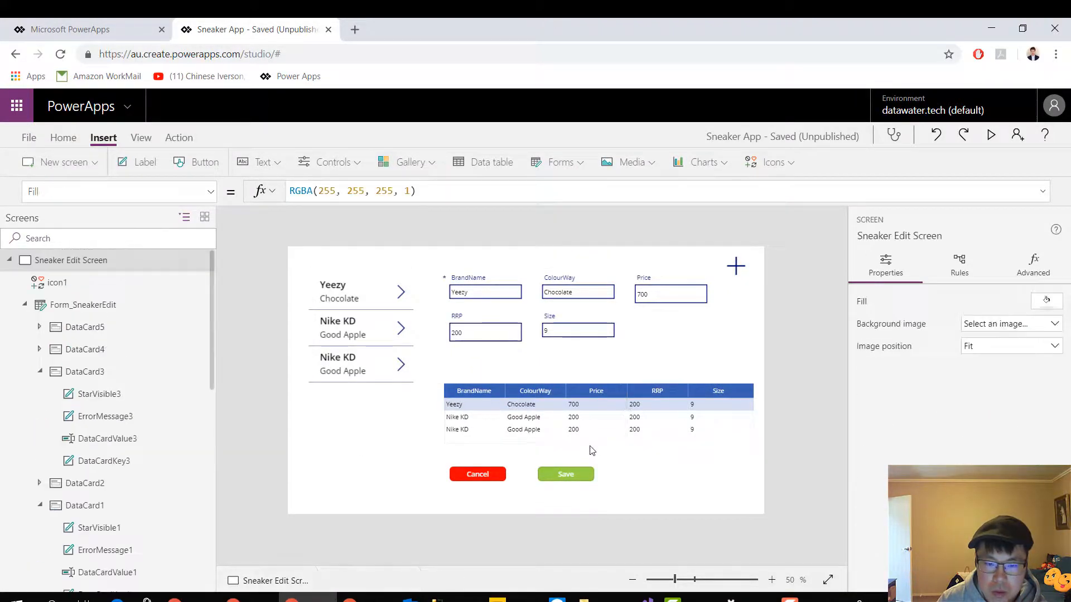
{"action": "left_click", "coordinate": [379, 397]}
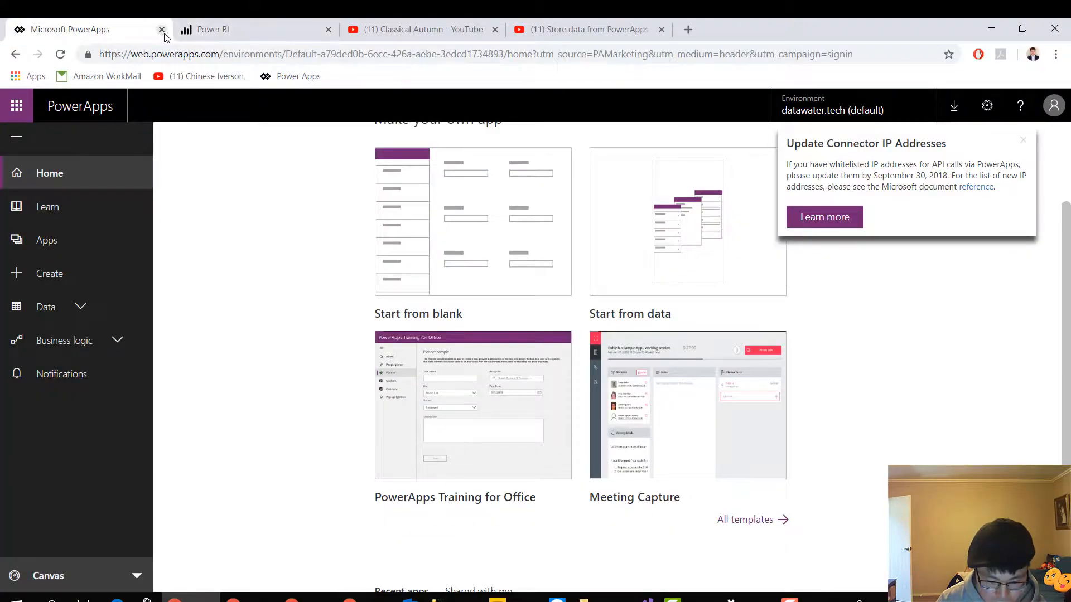
{"action": "left_click", "coordinate": [162, 30]}
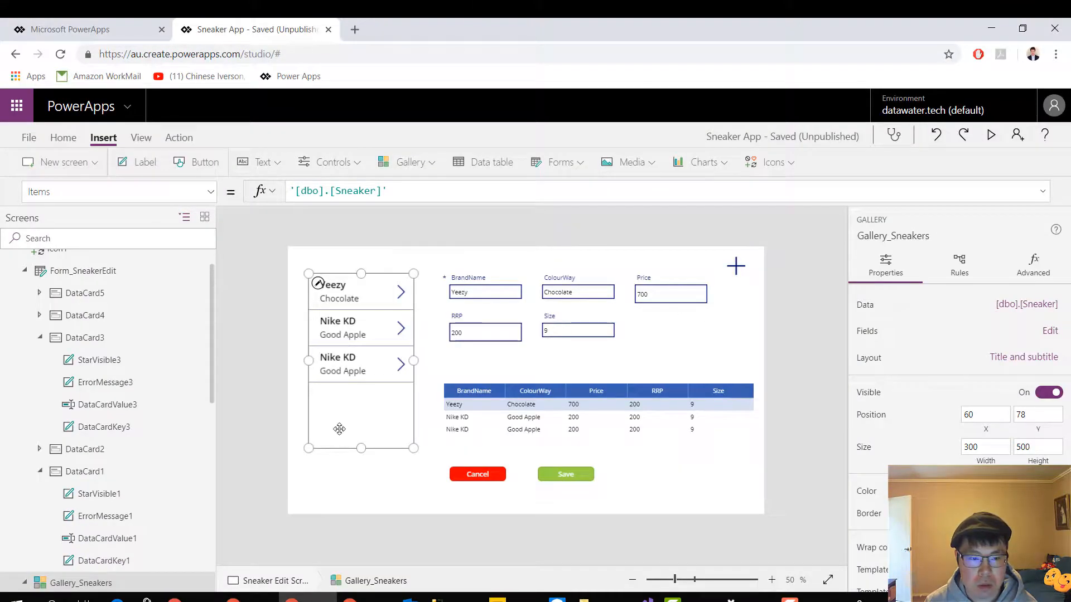
{"action": "left_click", "coordinate": [384, 470]}
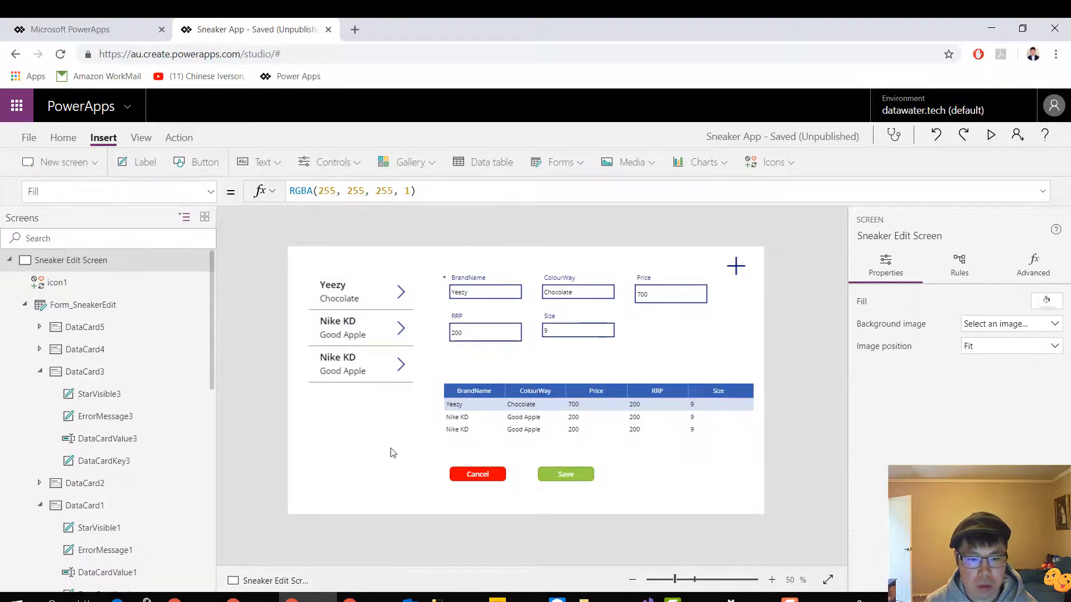
Comment out the Items formula of Gallery_Sneakers with // and re-enter '[dbo].[Sneaker]' on a new line below it
{"action": "left_click", "coordinate": [393, 446]}
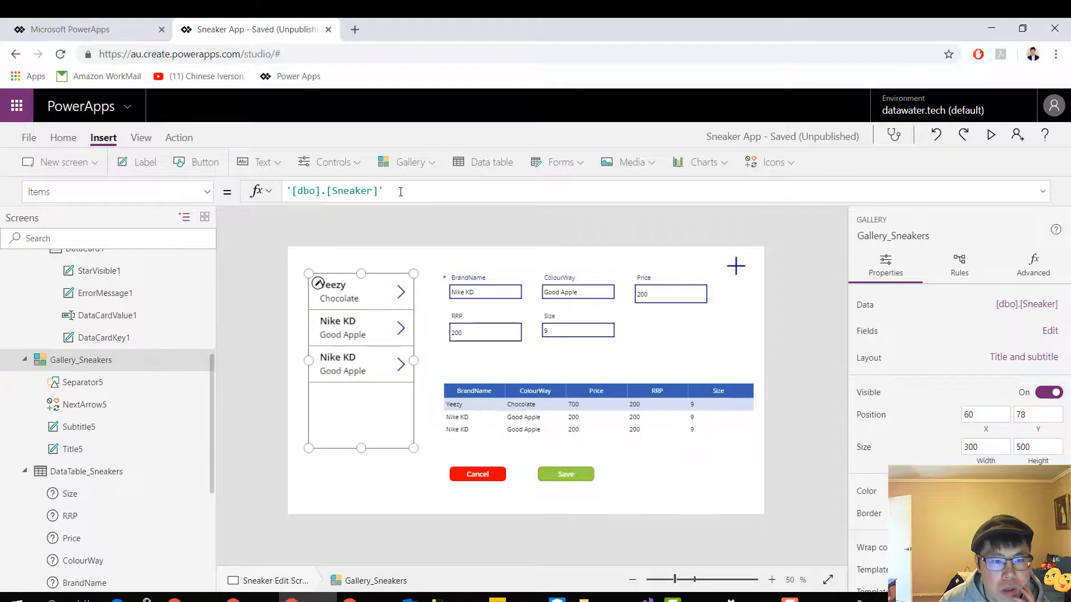
{"action": "left_click_drag", "start_coordinate": [401, 192], "coordinate": [285, 192]}
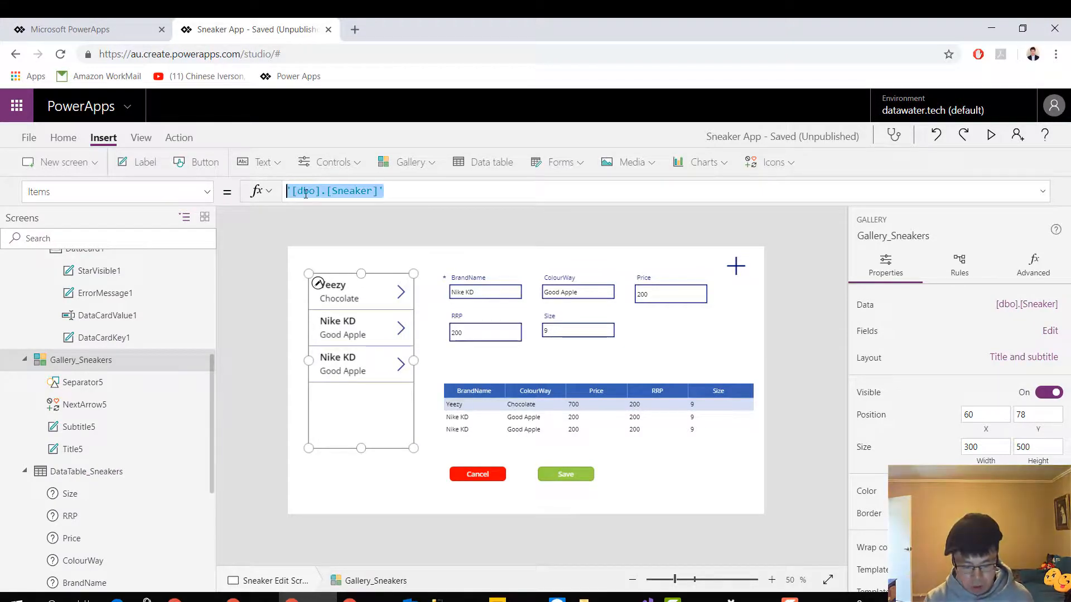
{"action": "left_click", "coordinate": [294, 193]}
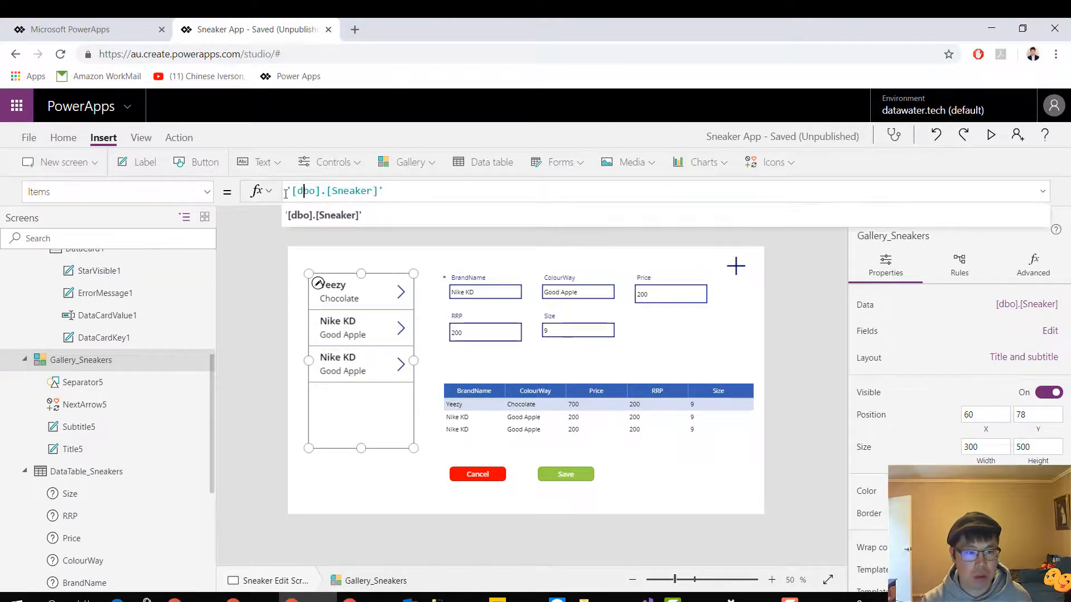
{"action": "type", "text": "//"}
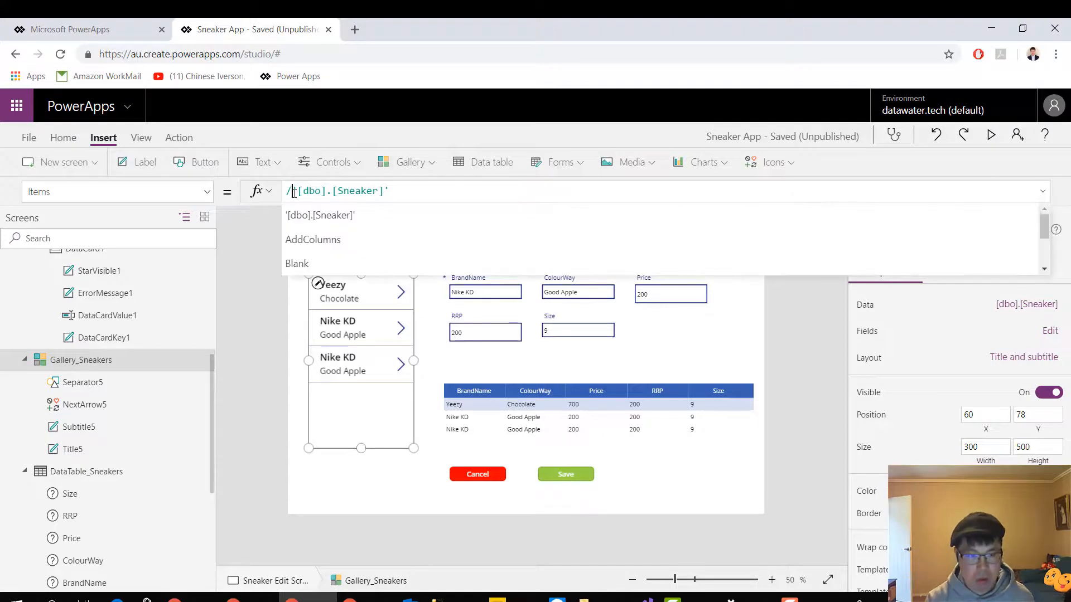
{"action": "left_click_drag", "start_coordinate": [424, 193], "coordinate": [298, 192]}
{"action": "key", "text": "ctrl+c"}
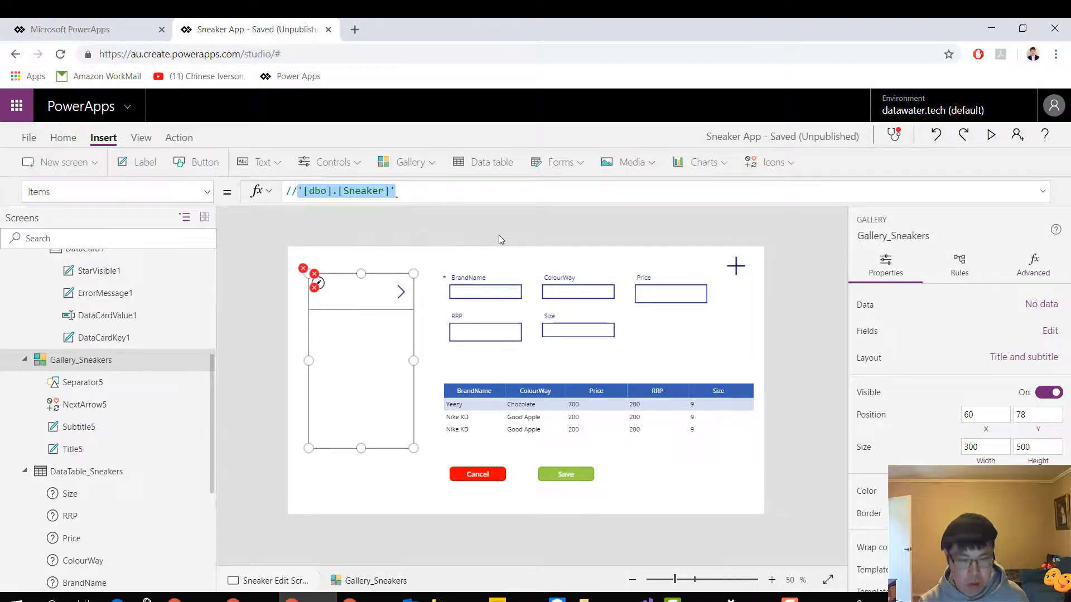
{"action": "left_click", "coordinate": [446, 194]}
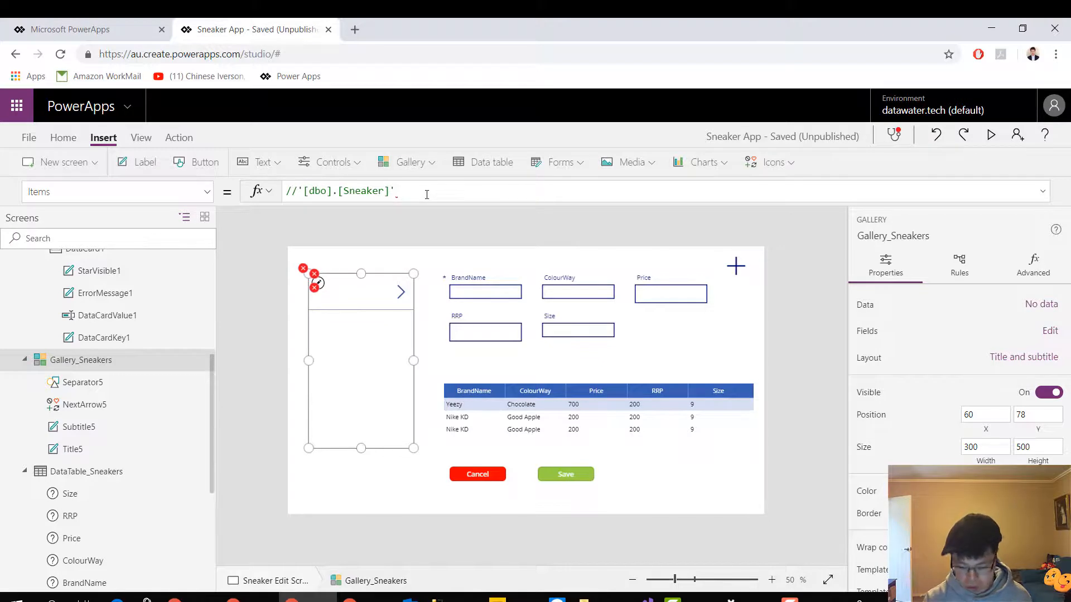
{"action": "key", "text": "shift+Return"}
{"action": "key", "text": "ctrl+v"}
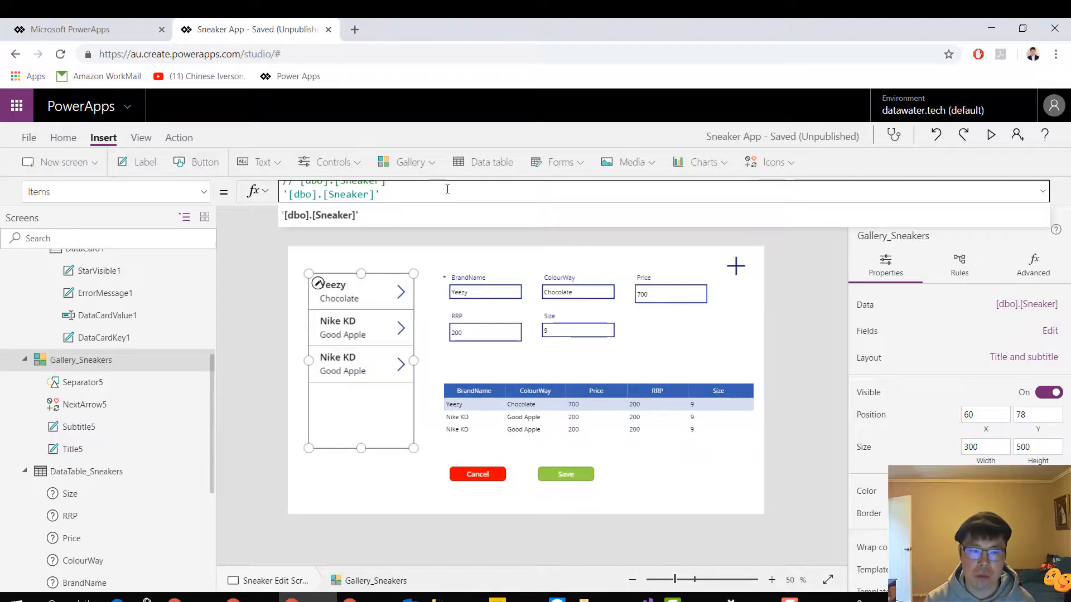
Set Gallery_Sneakers' Items to '[dbo].[Sneaker]', with //Distinct('[dbo].[Sneaker]', BrandName) as a commented line beneath it
{"action": "left_click", "coordinate": [285, 195]}
{"action": "key", "text": "Escape"}
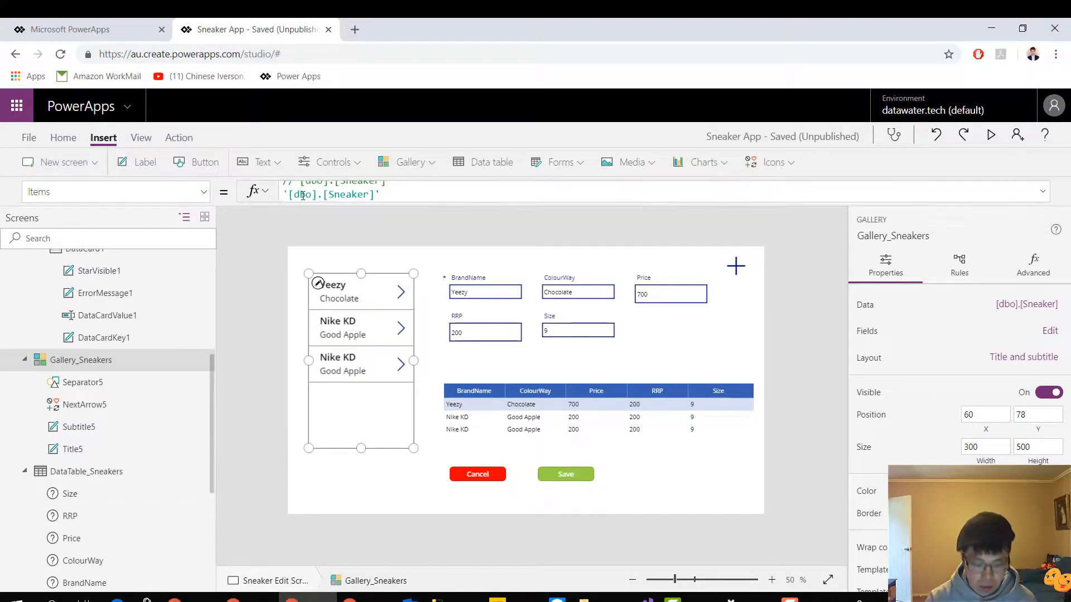
{"action": "type", "text": "Dis"}
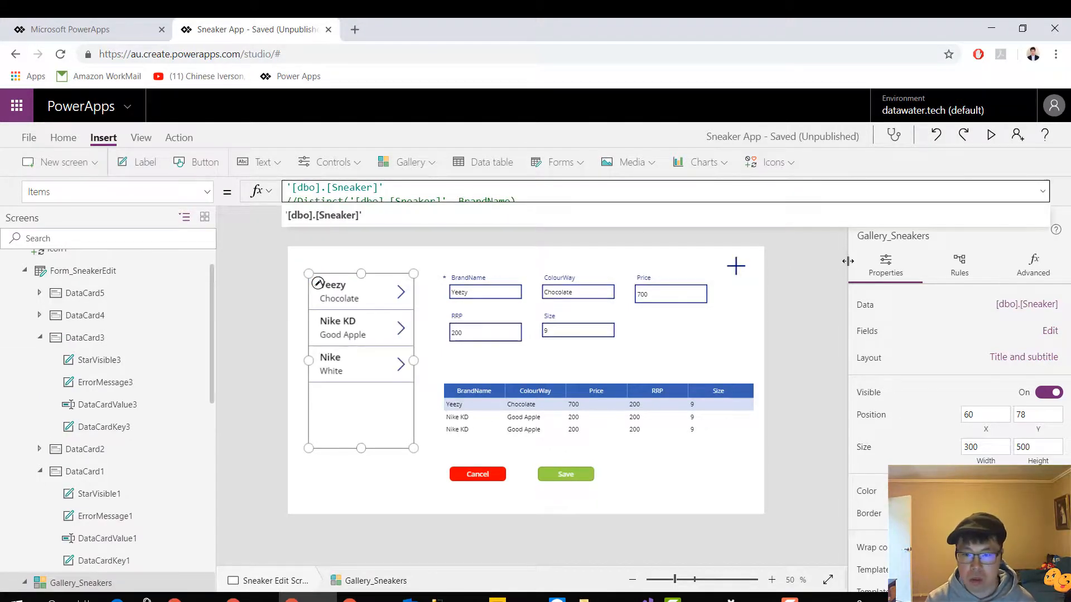
{"action": "left_click", "coordinate": [814, 293]}
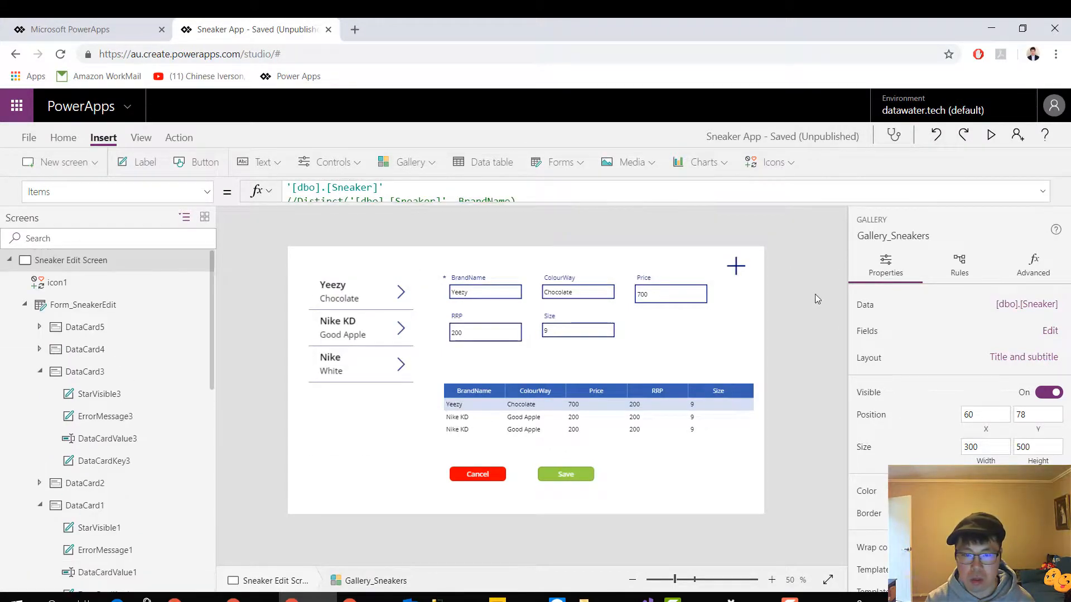
Comment out the Items formula '[dbo].[Sneaker]' of DataTable_Sneakers with //
{"action": "left_click", "coordinate": [722, 435]}
{"action": "left_click", "coordinate": [658, 449]}
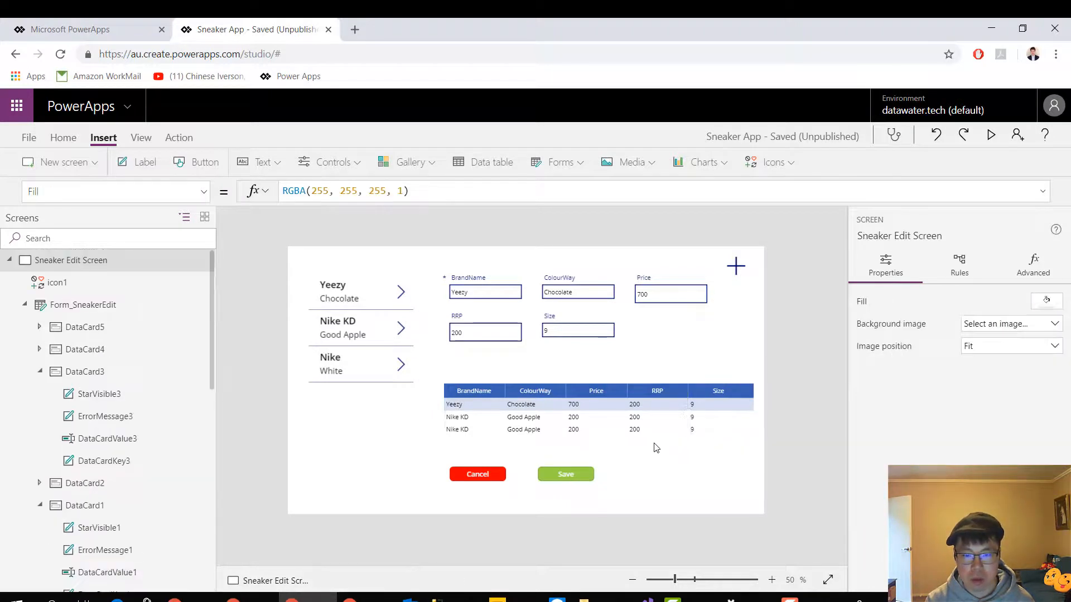
{"action": "left_click", "coordinate": [654, 439]}
{"action": "left_click", "coordinate": [455, 393]}
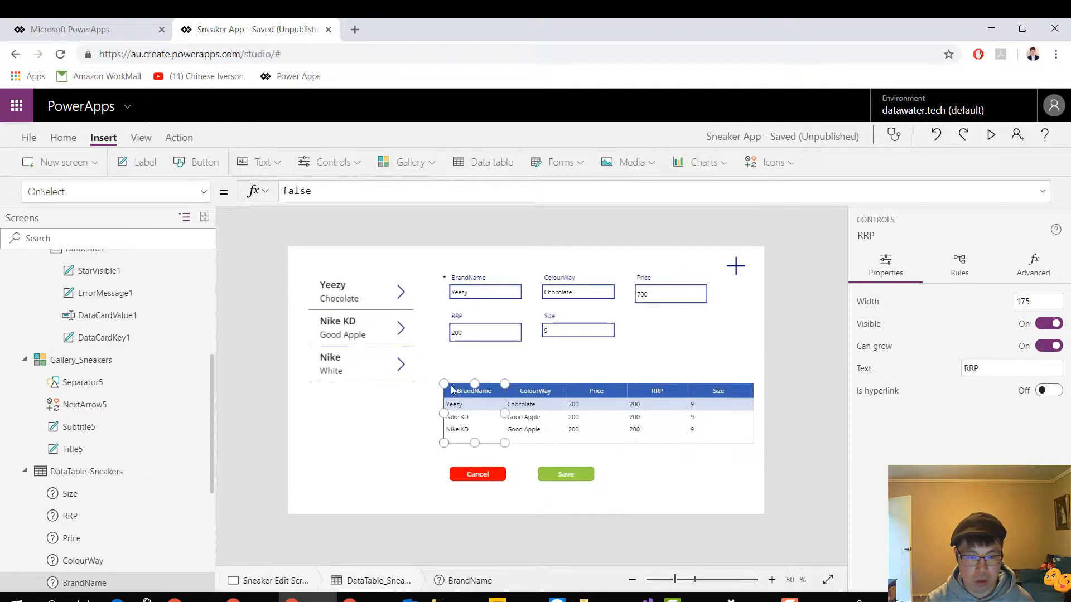
{"action": "left_click", "coordinate": [127, 475]}
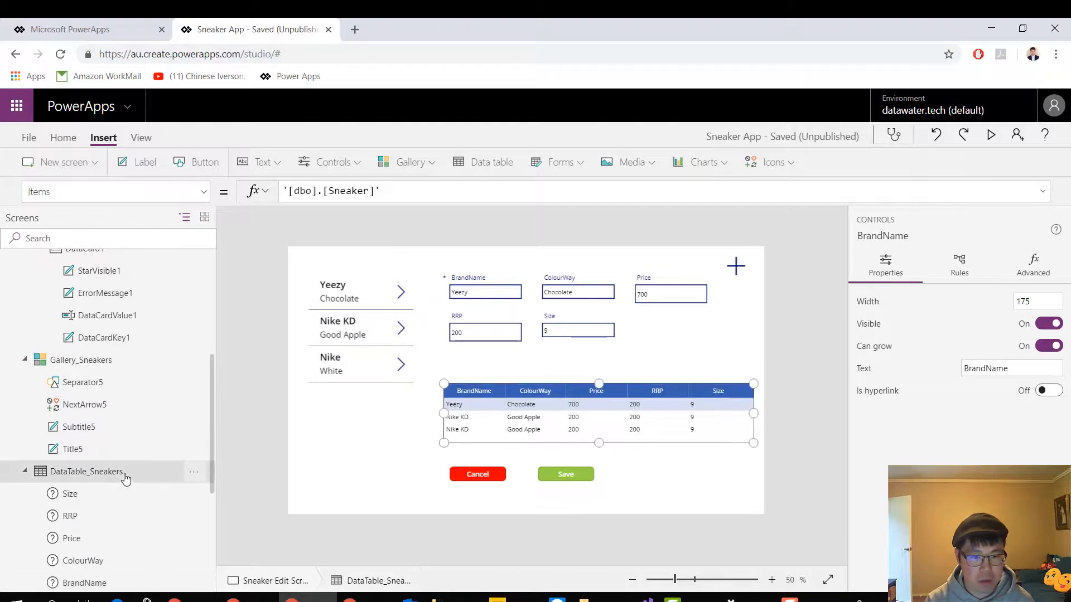
{"action": "left_click", "coordinate": [285, 190]}
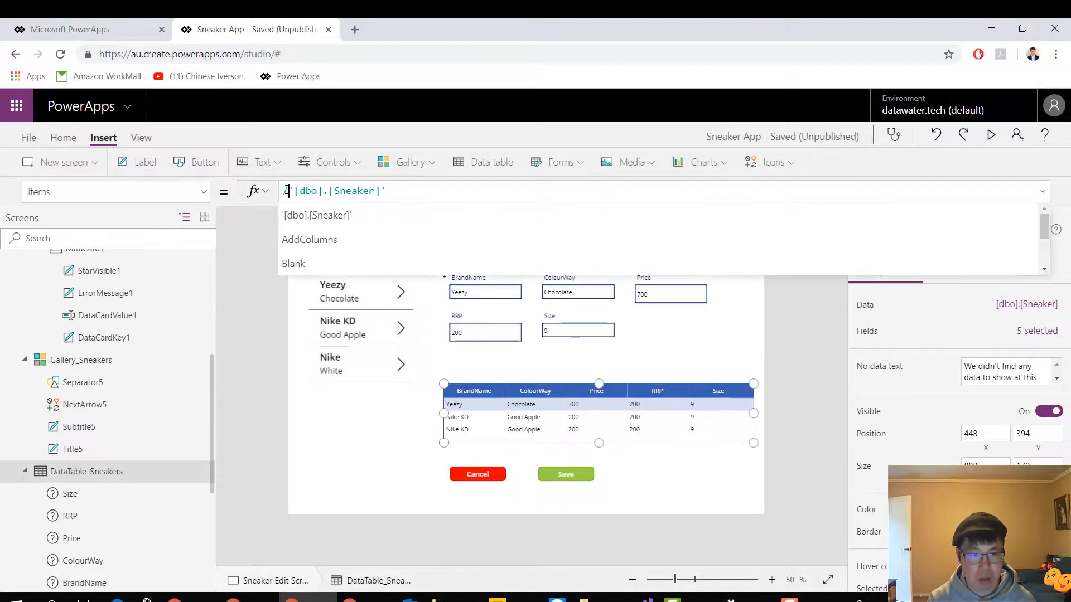
{"action": "type", "text": "//"}
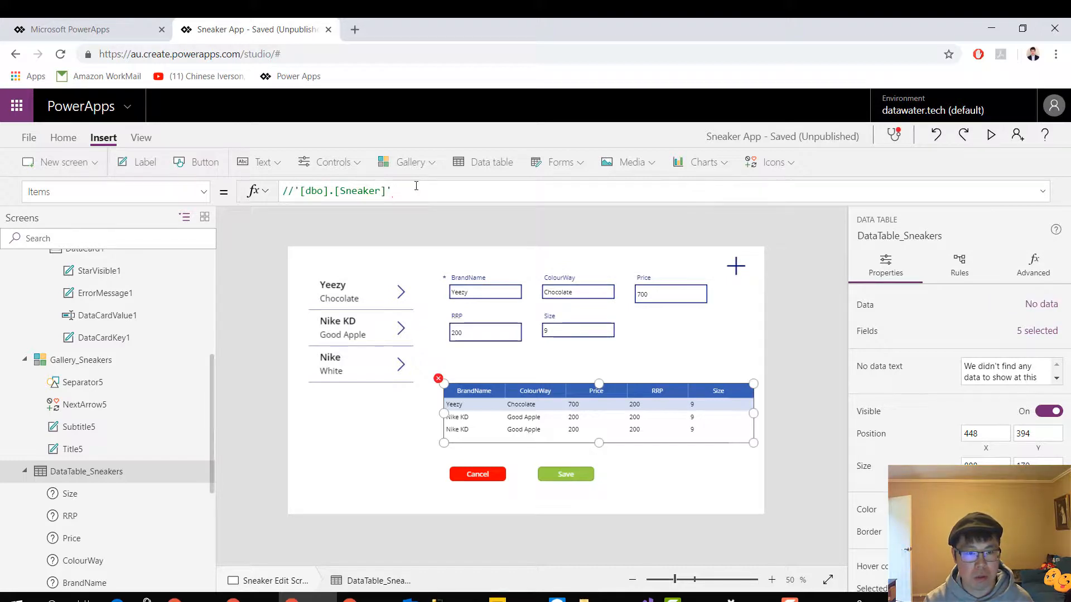
{"action": "left_click_drag", "start_coordinate": [413, 188], "coordinate": [299, 196]}
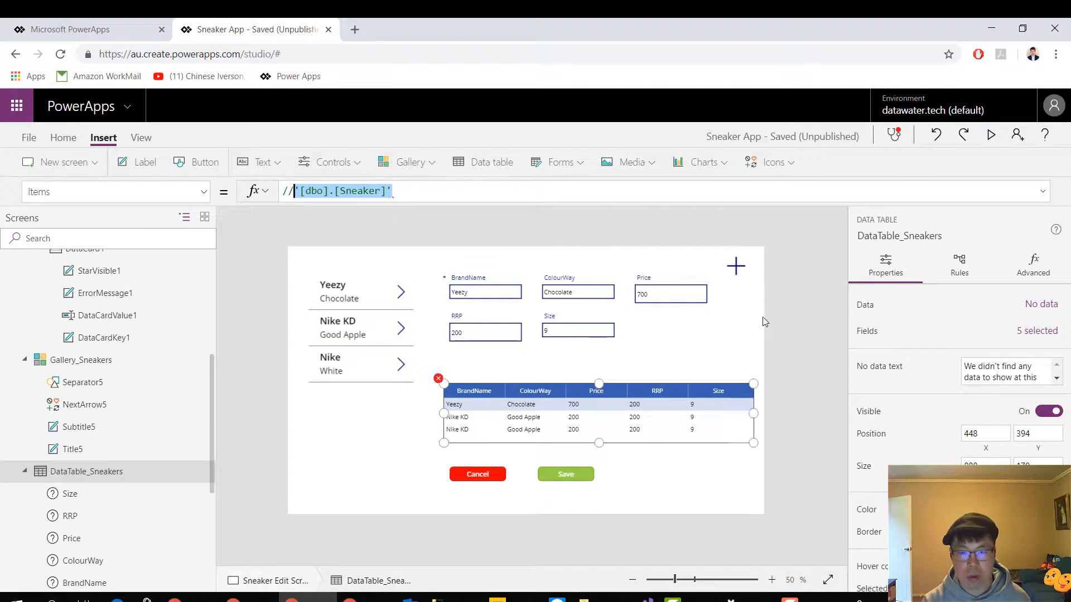
{"action": "left_click", "coordinate": [791, 299]}
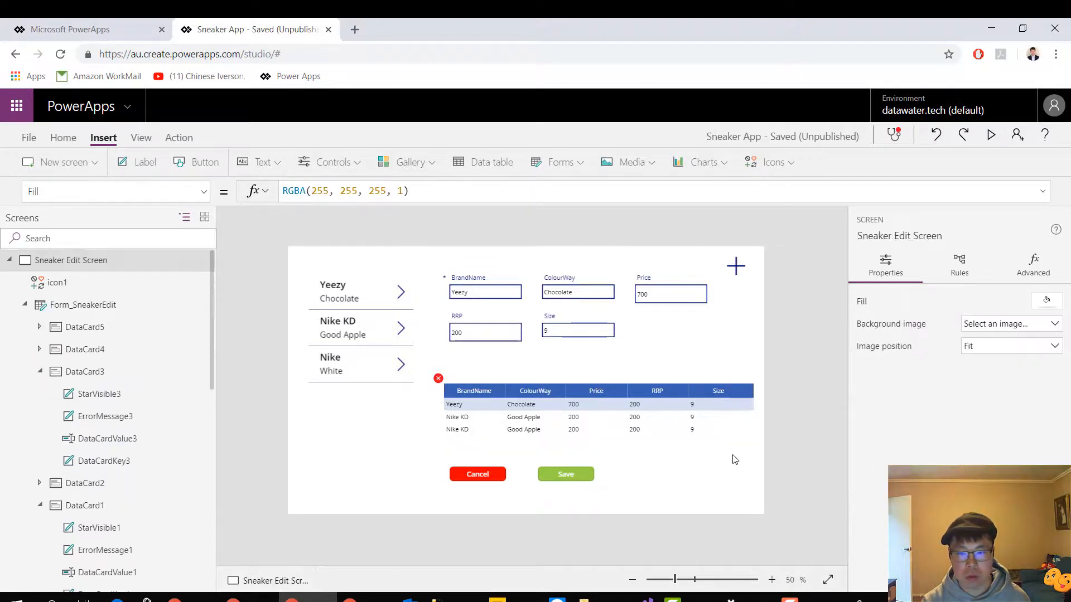
Reduce the height of Form_SneakerEdit slightly so its lower edge sits above the data table
{"action": "left_click", "coordinate": [719, 435]}
{"action": "left_click", "coordinate": [574, 359]}
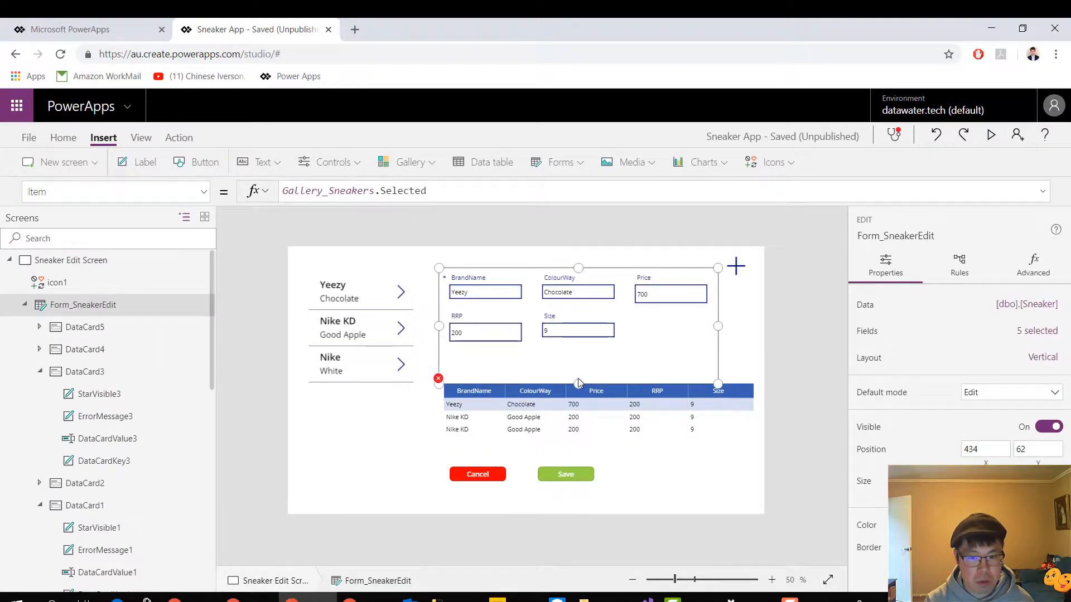
{"action": "left_click_drag", "start_coordinate": [578, 384], "coordinate": [578, 370]}
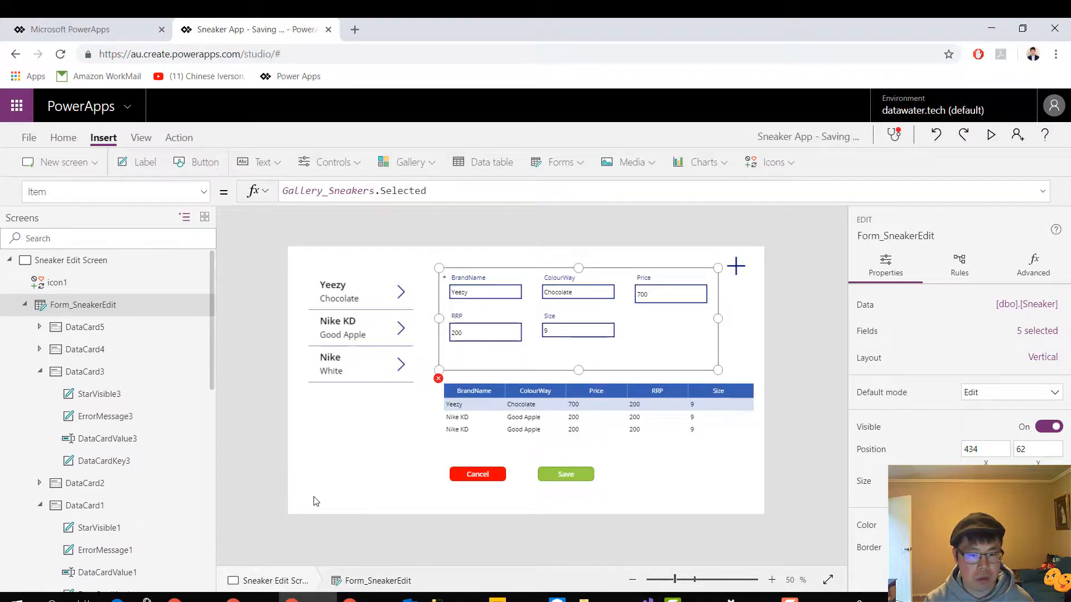
Restore the Items formula of DataTable_Sneakers to '[dbo].[Sneaker]' by removing the // comment marks
{"action": "scroll", "coordinate": [172, 530], "scroll_direction": "down", "scroll_amount": 4}
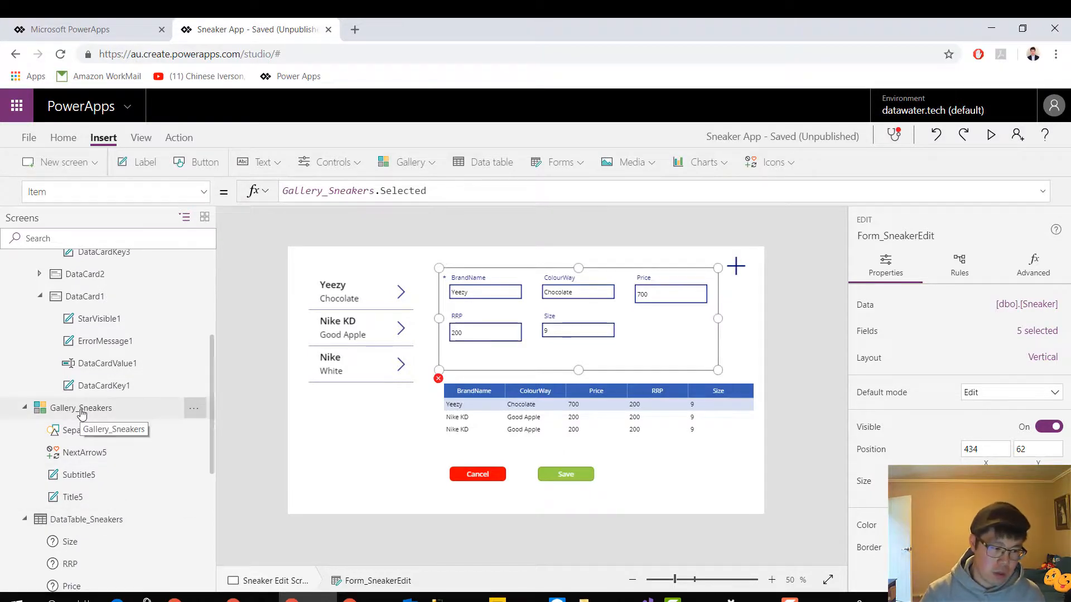
{"action": "left_click", "coordinate": [81, 412]}
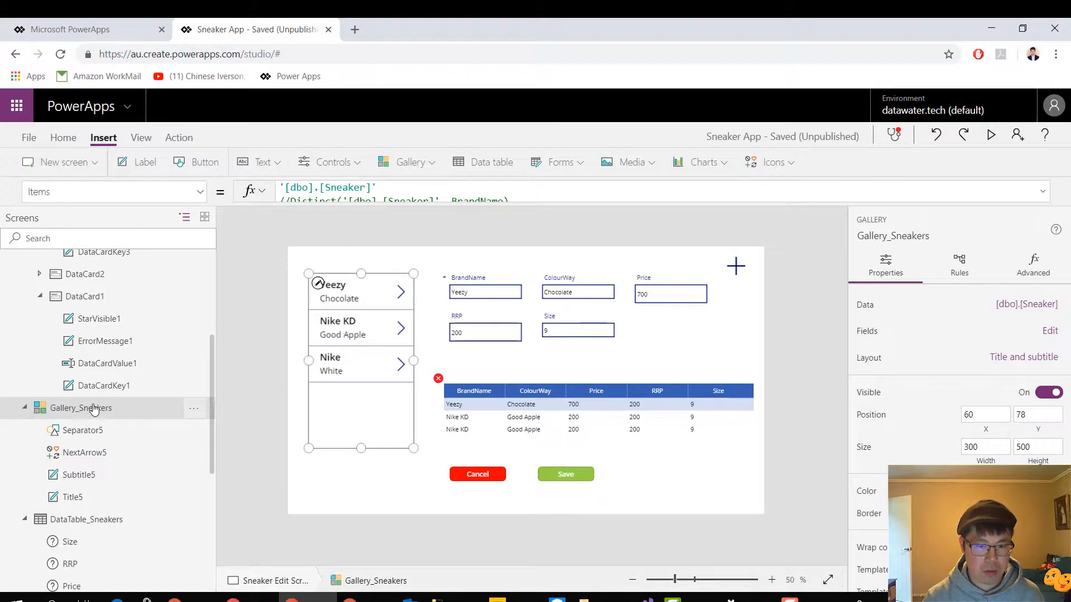
{"action": "scroll", "coordinate": [127, 460], "scroll_direction": "down", "scroll_amount": 3}
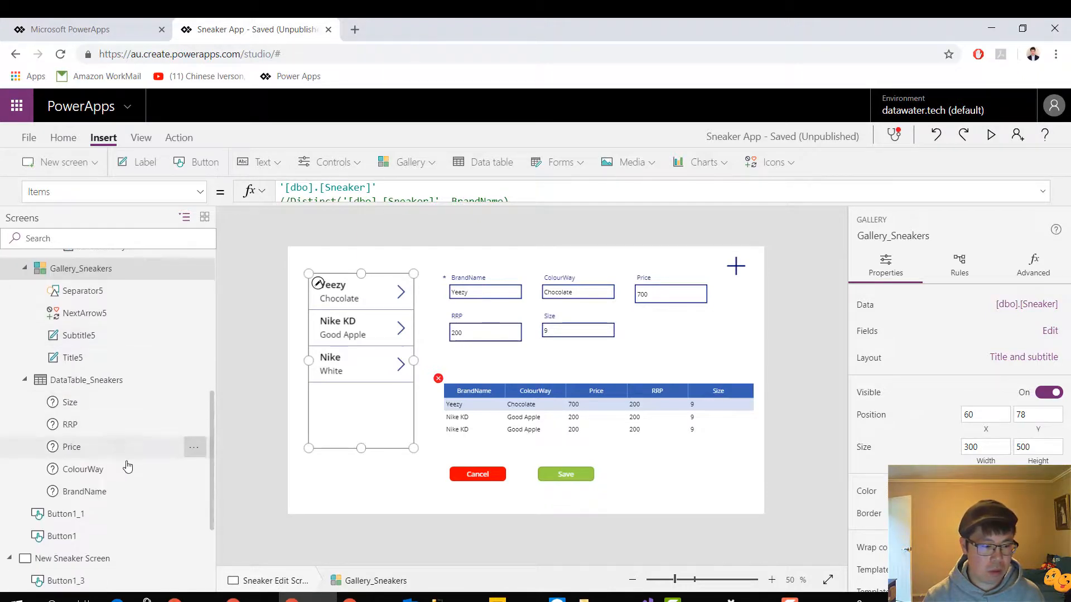
{"action": "scroll", "coordinate": [128, 467], "scroll_direction": "down", "scroll_amount": 3}
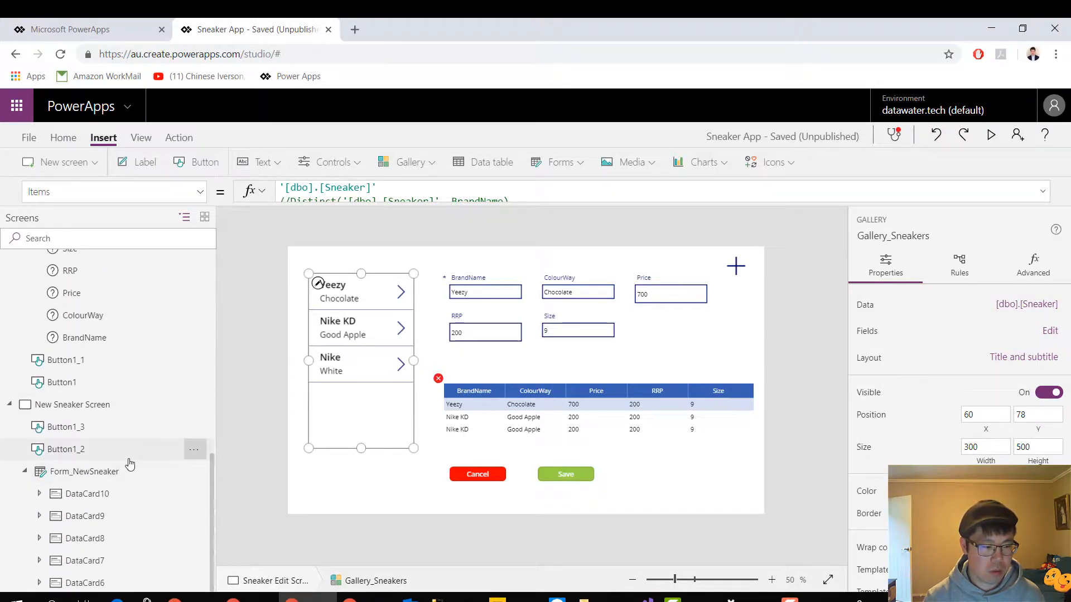
{"action": "scroll", "coordinate": [130, 465], "scroll_direction": "up", "scroll_amount": 3}
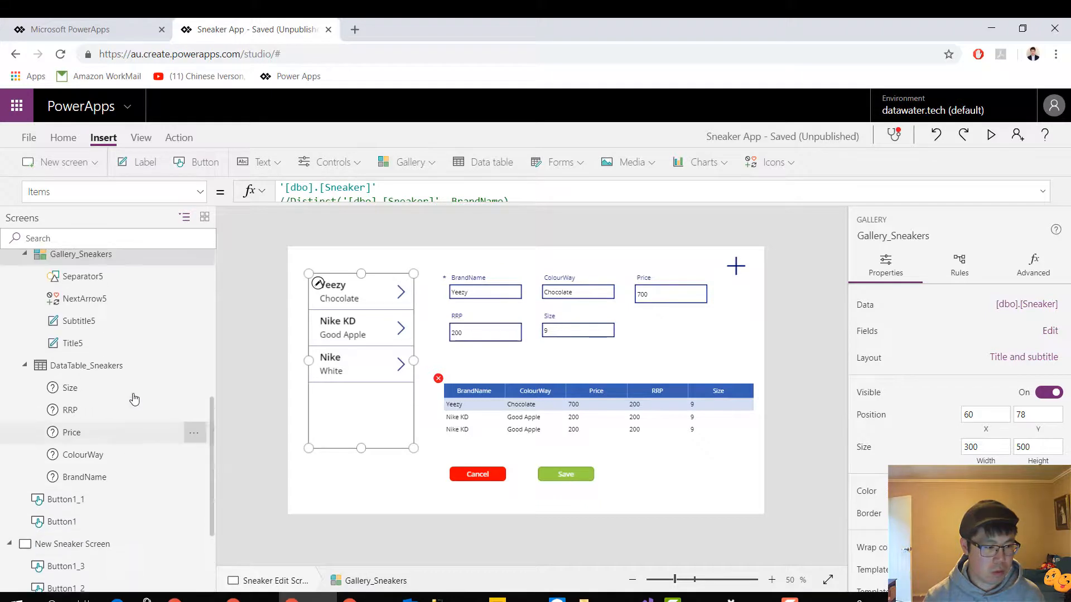
{"action": "left_click", "coordinate": [129, 367]}
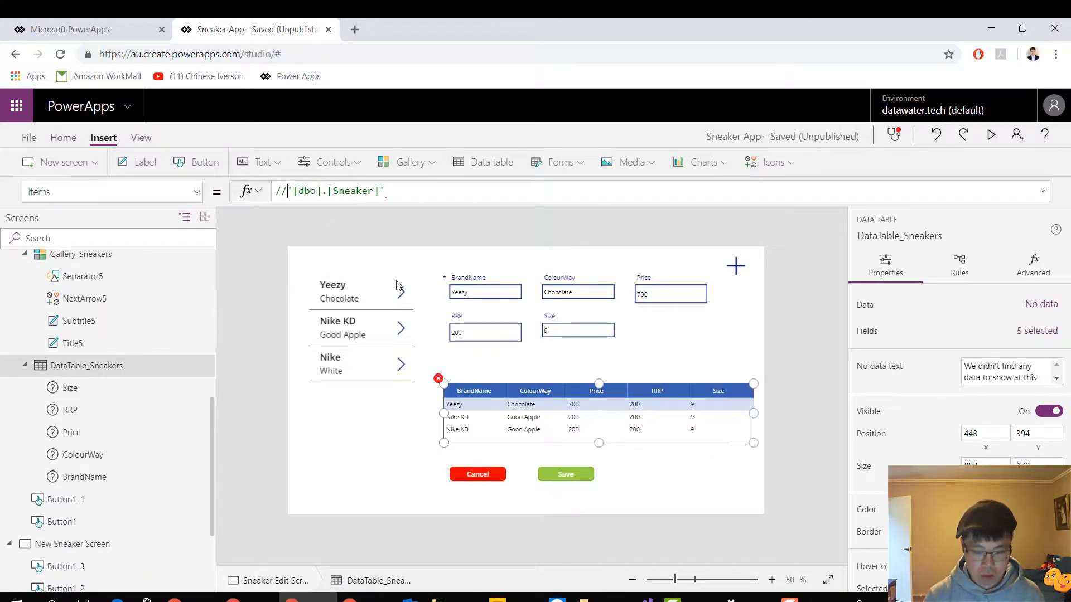
{"action": "key", "text": "BackSpace"}
{"action": "key", "text": "BackSpace"}
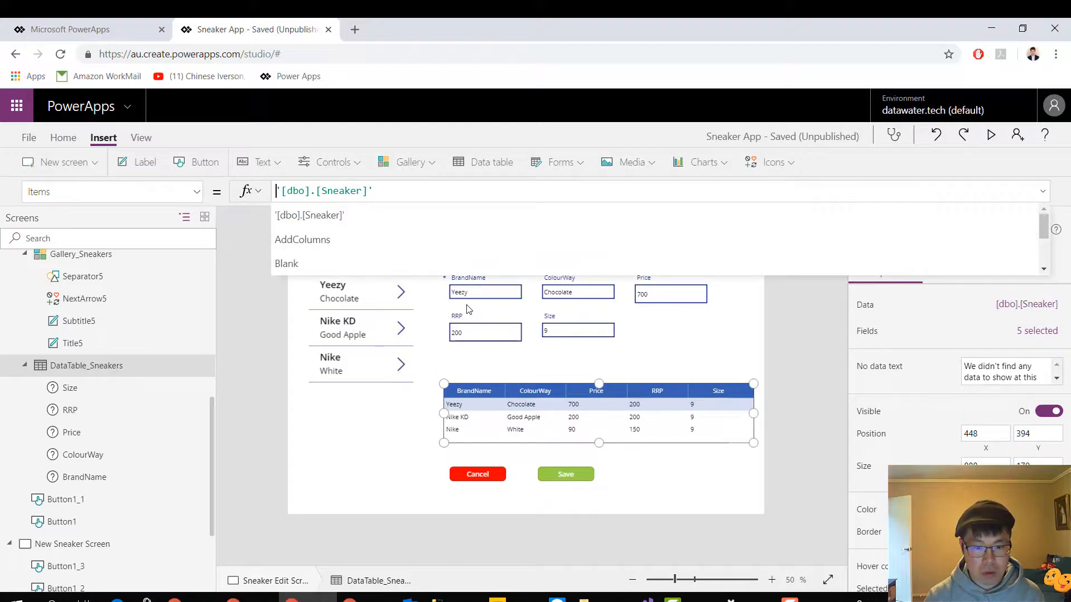
{"action": "left_click", "coordinate": [752, 355]}
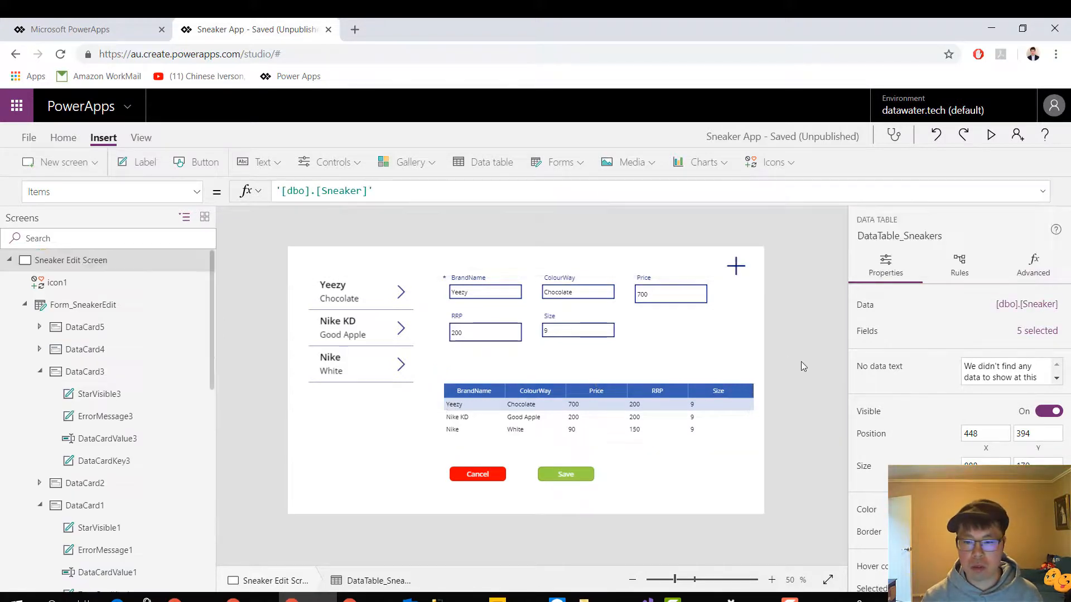
Save the Sneaker App to PowerApps and return to the Sneaker Edit Screen in the editor
{"action": "left_click", "coordinate": [729, 393]}
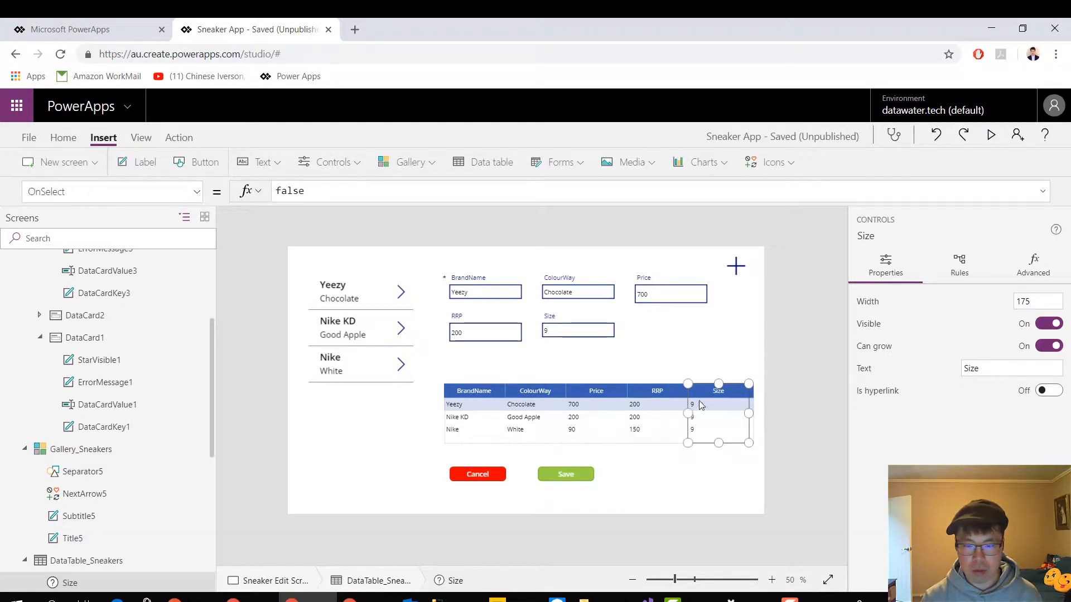
{"action": "left_click", "coordinate": [782, 377]}
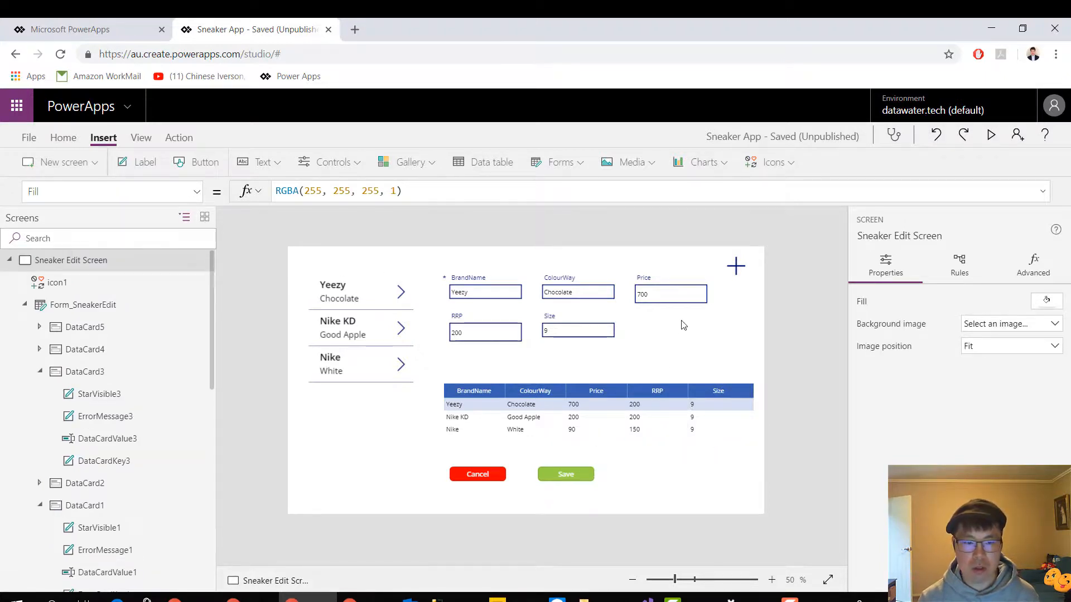
{"action": "left_click", "coordinate": [29, 137]}
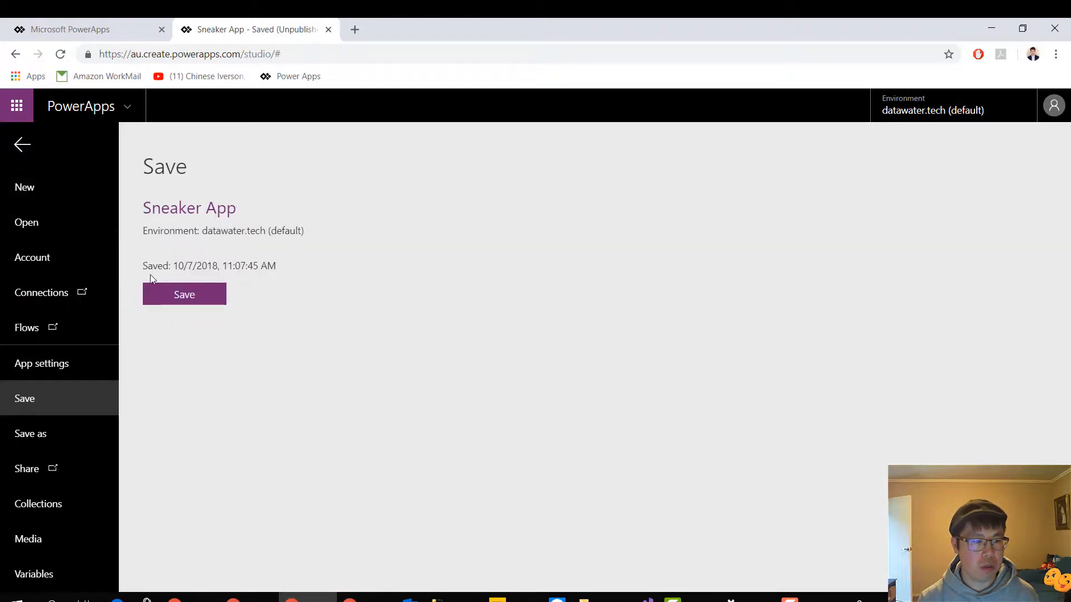
{"action": "left_click", "coordinate": [178, 293]}
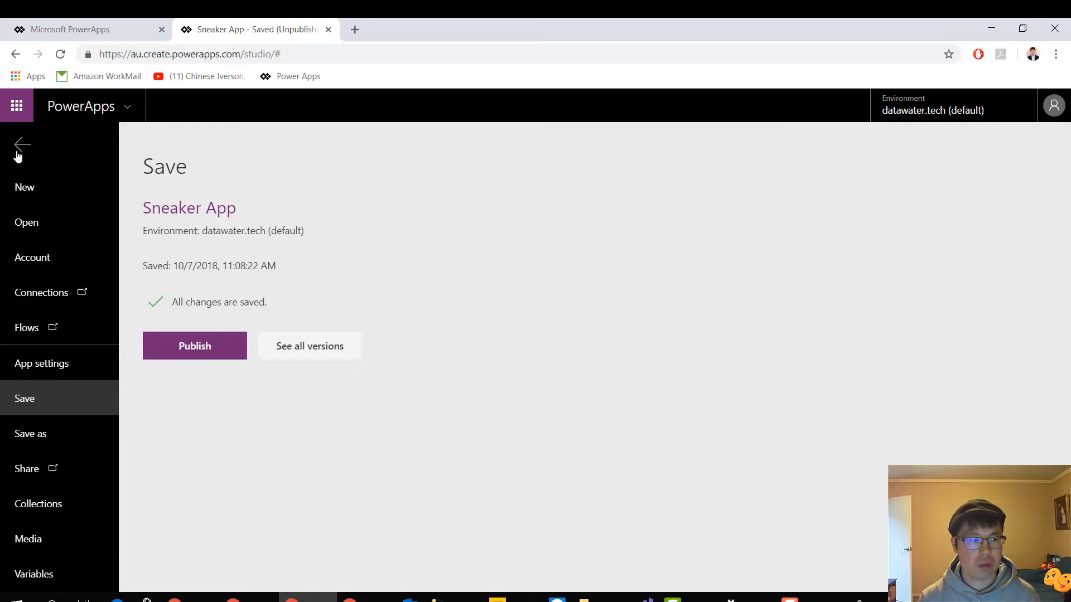
{"action": "left_click", "coordinate": [23, 146]}
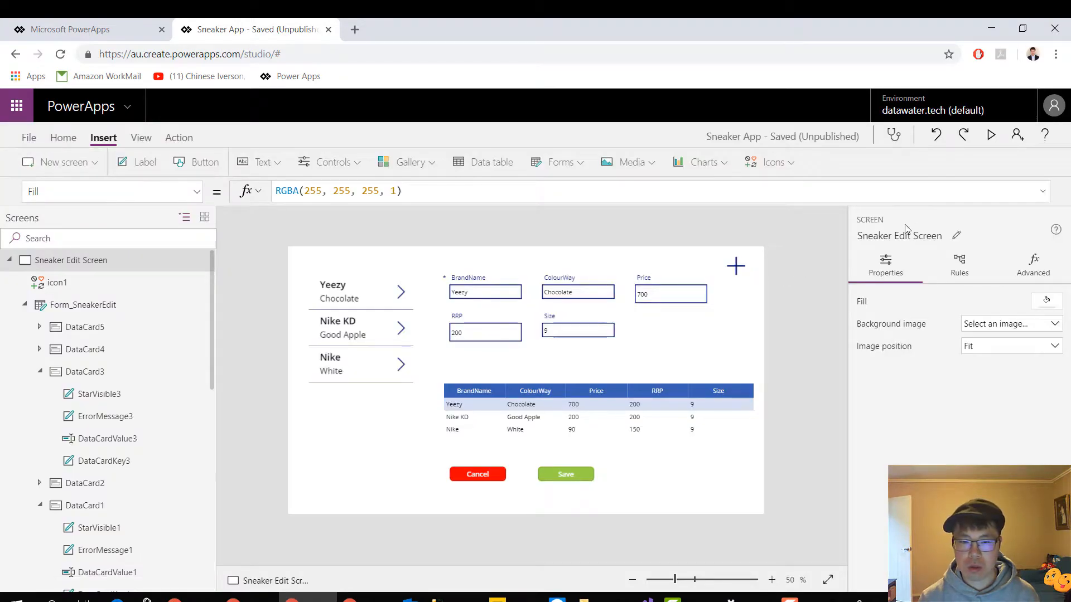
Preview the app, select the Nike White sneaker in the gallery, change its BrandName to Nike Lebron and save the record
{"action": "left_click", "coordinate": [994, 135]}
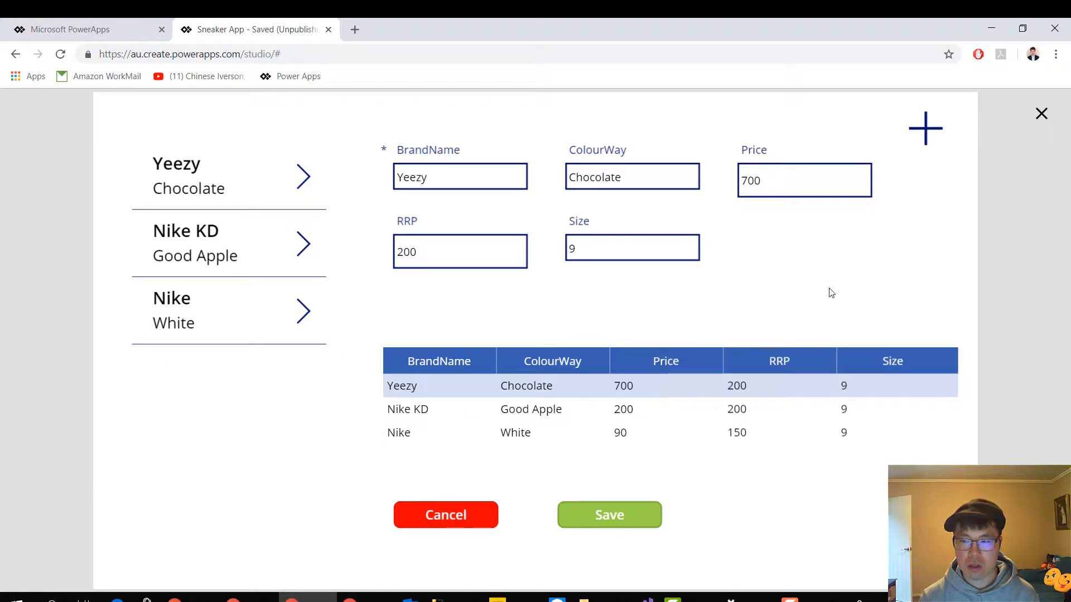
{"action": "left_click", "coordinate": [631, 179]}
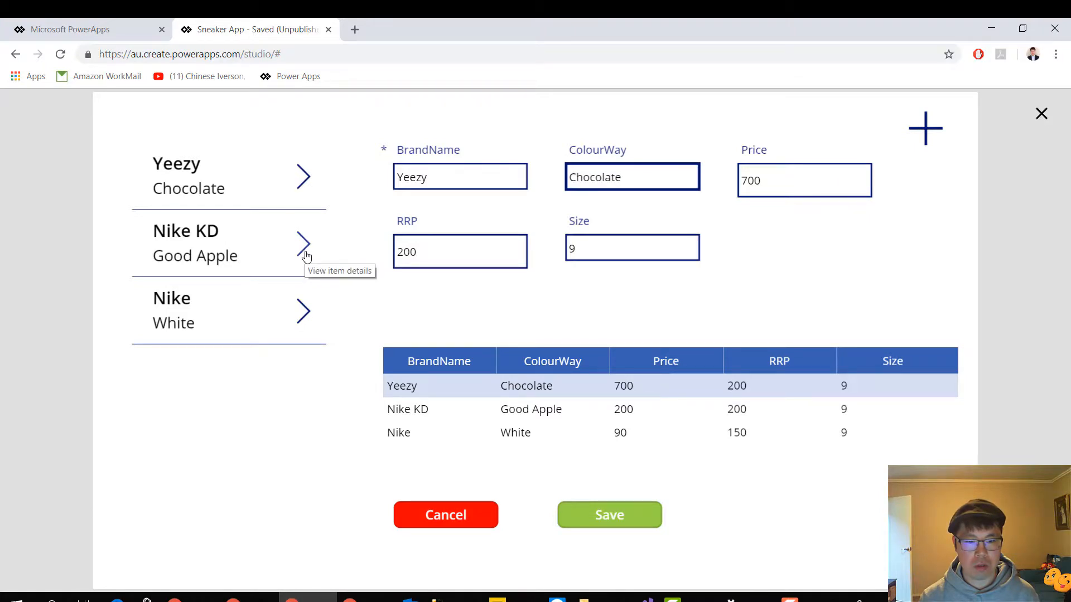
{"action": "left_click", "coordinate": [302, 317]}
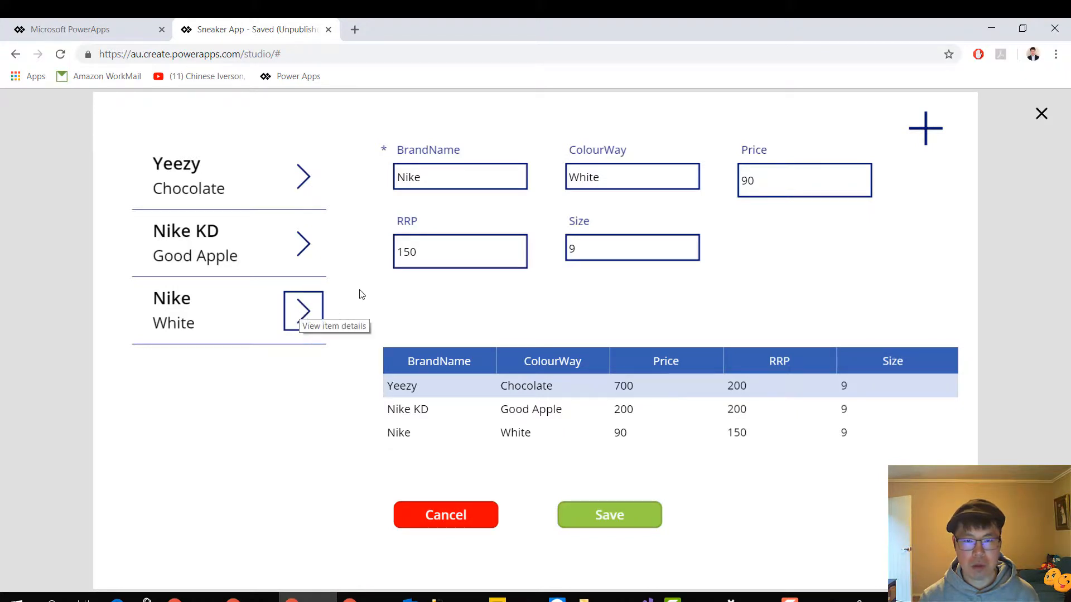
{"action": "left_click", "coordinate": [454, 176]}
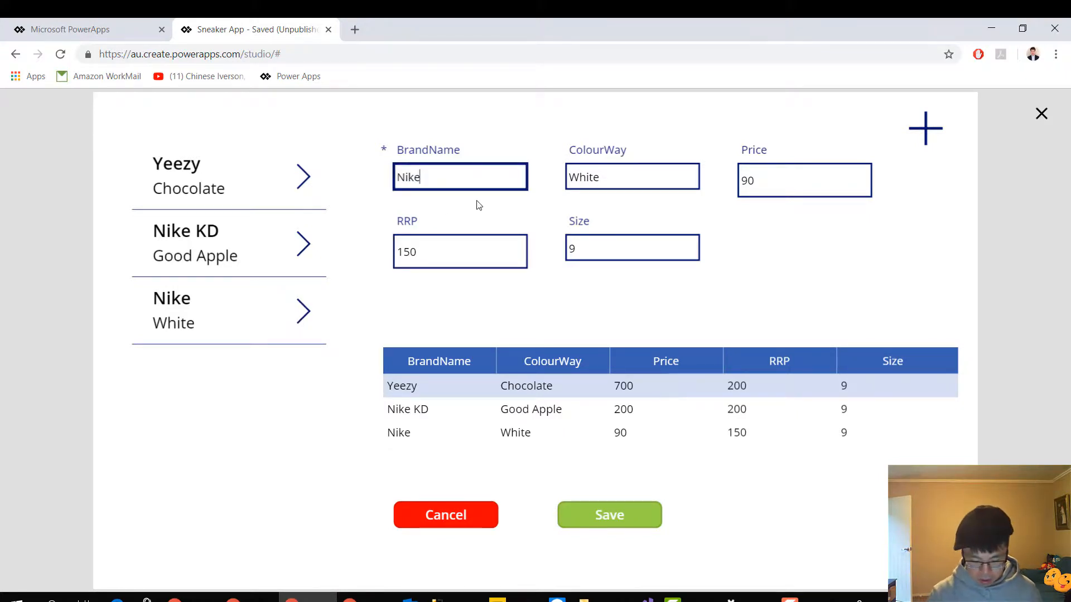
{"action": "type", "text": "Lebron"}
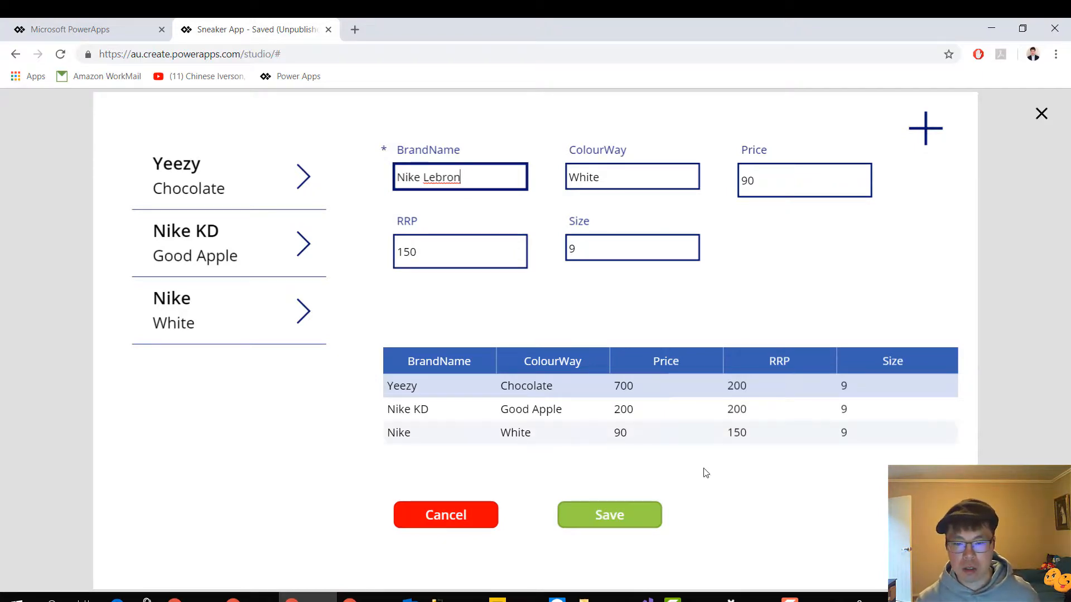
{"action": "left_click", "coordinate": [622, 521]}
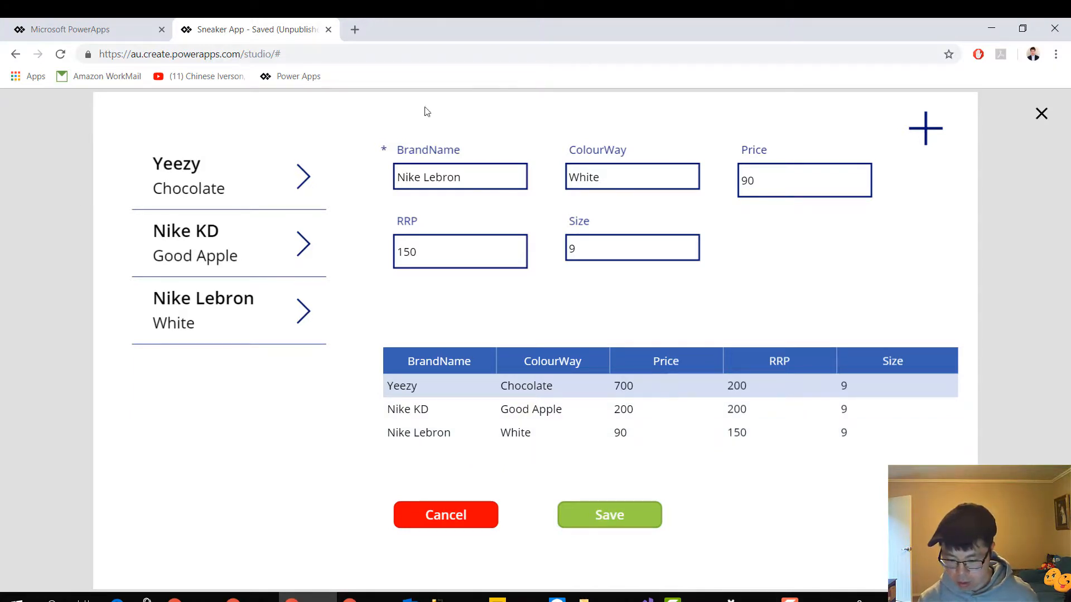
Switch to SQL Server Management Studio and rerun select * from dbo.Sneaker to check the edited record
{"action": "left_click", "coordinate": [991, 28]}
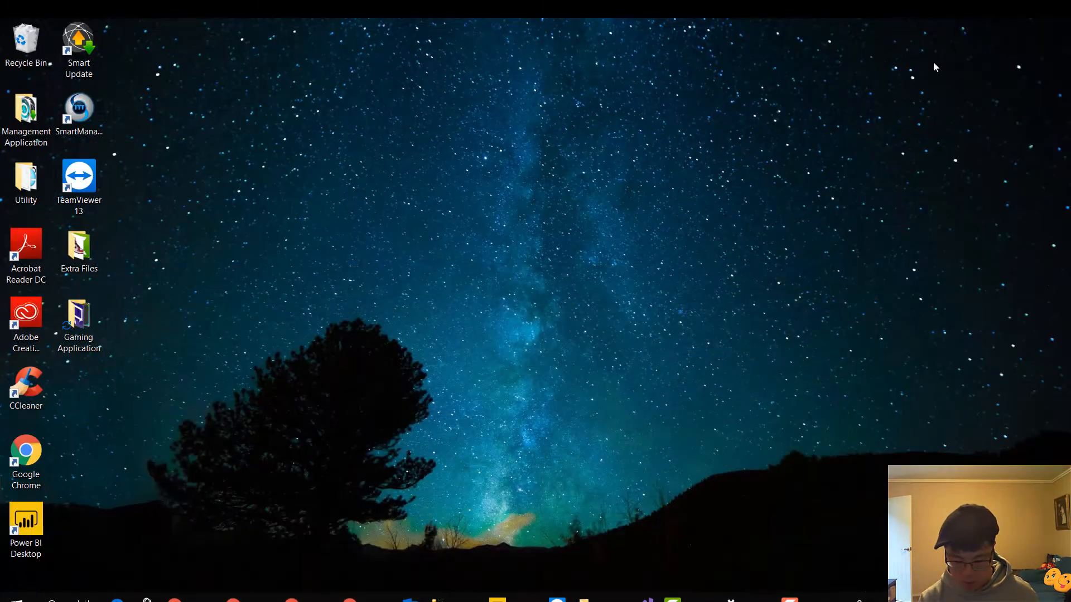
{"action": "left_click", "coordinate": [455, 597]}
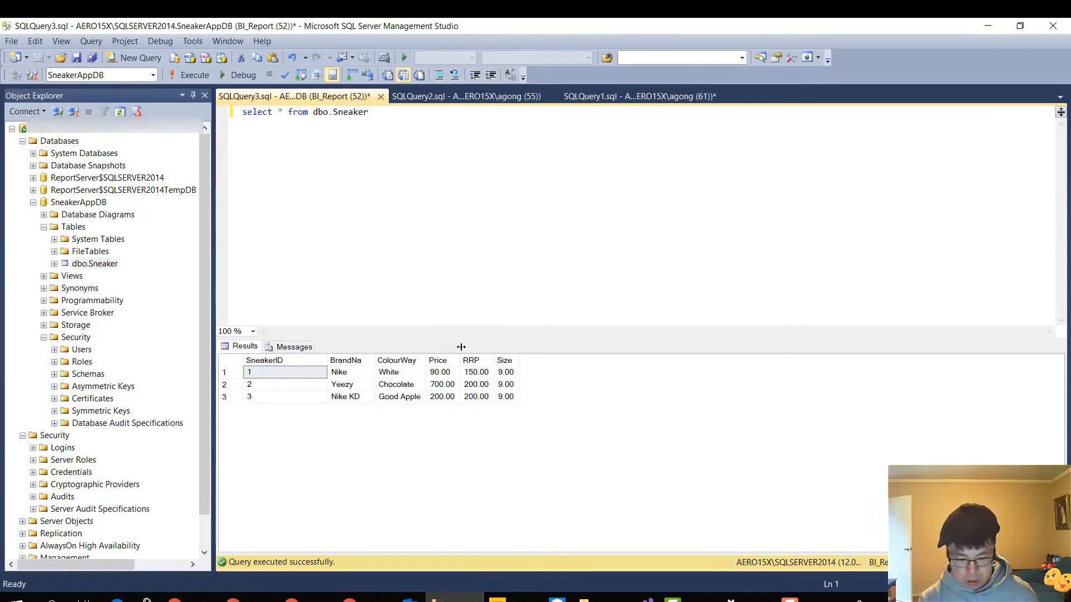
{"action": "key", "text": "ctrl+a"}
{"action": "left_click", "coordinate": [193, 82]}
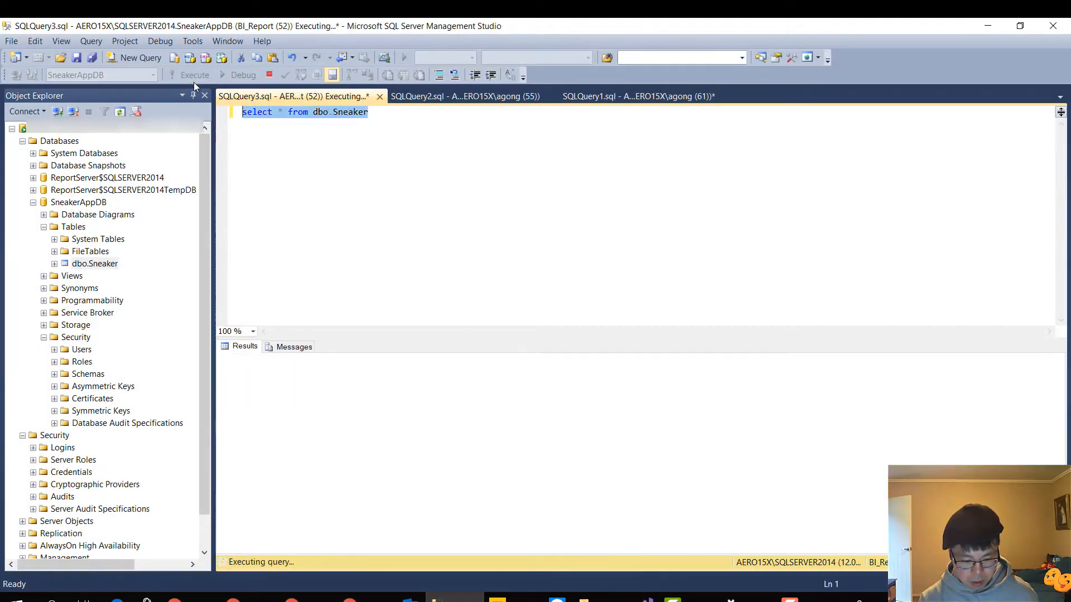
Switch back to the Sneaker App preview in PowerApps, close the preview and dismiss the testing tip
{"action": "left_click", "coordinate": [986, 26]}
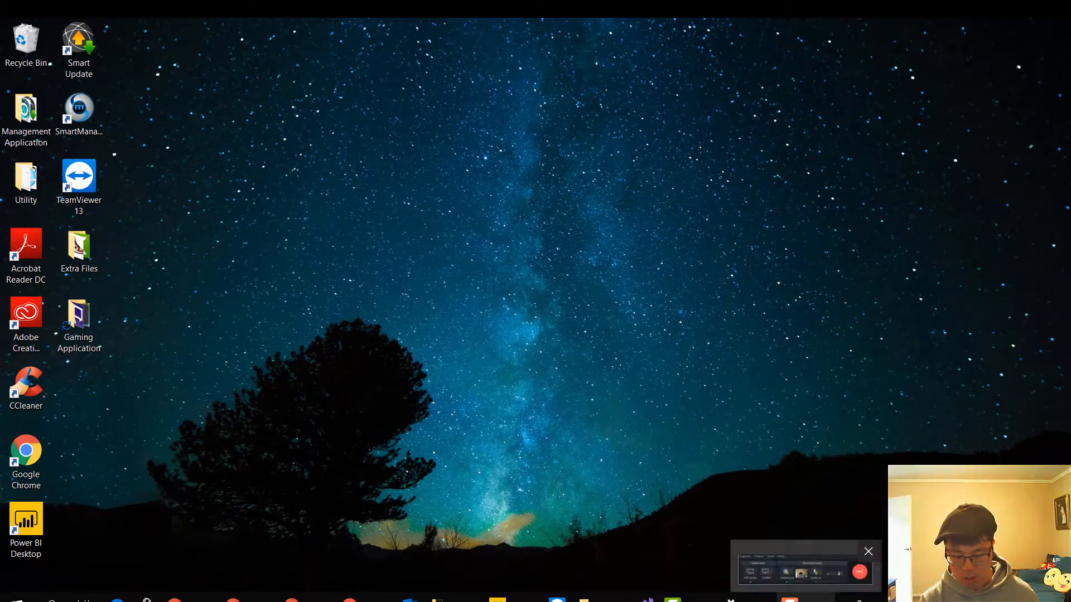
{"action": "left_click", "coordinate": [803, 598]}
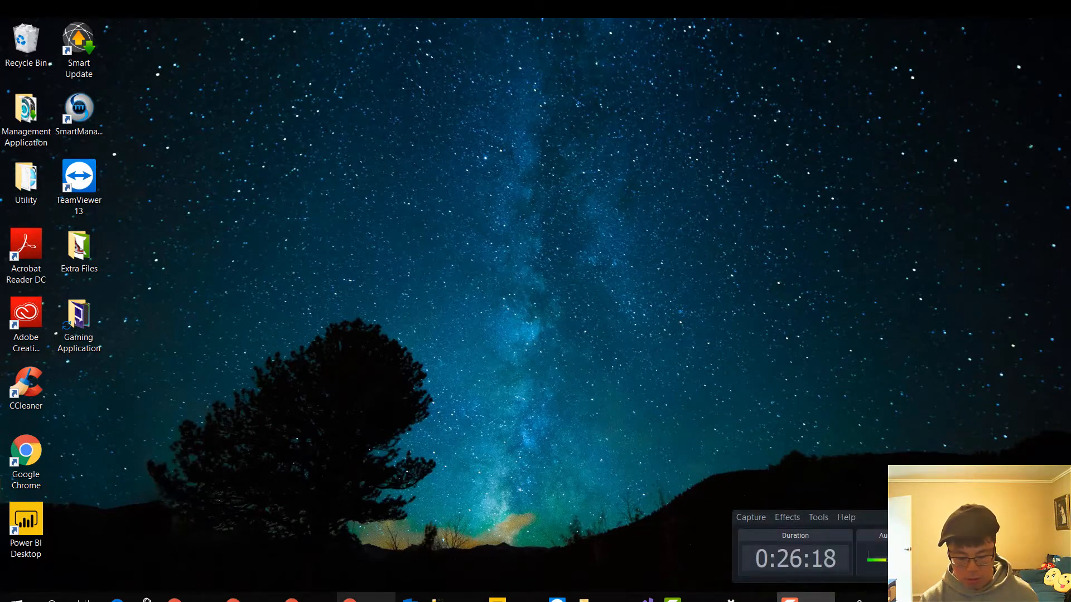
{"action": "left_click", "coordinate": [364, 598]}
{"action": "left_click", "coordinate": [357, 598]}
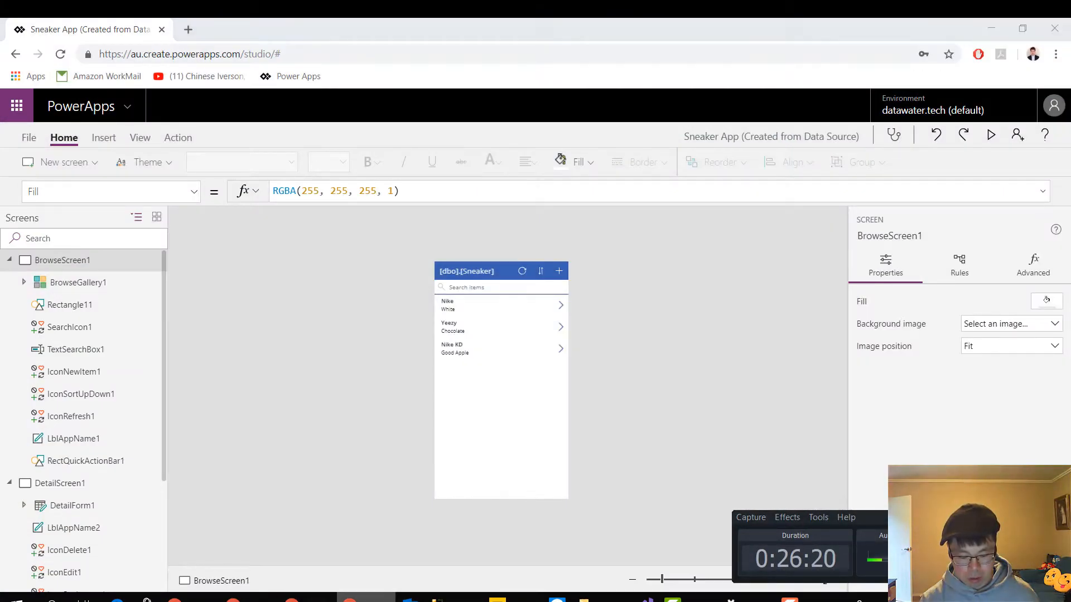
{"action": "left_click", "coordinate": [308, 598]}
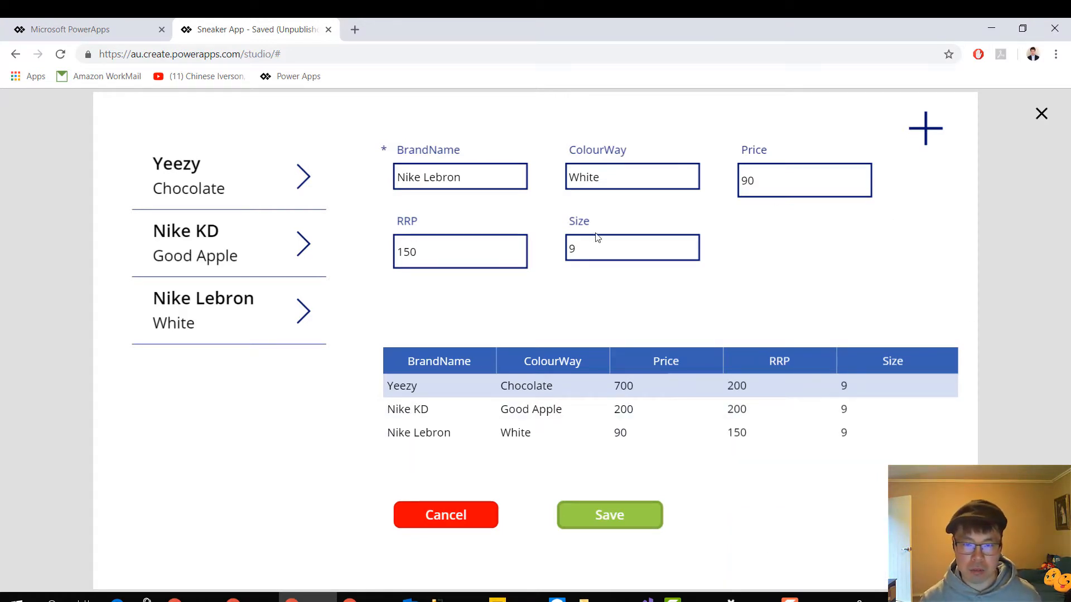
{"action": "left_click", "coordinate": [1040, 113]}
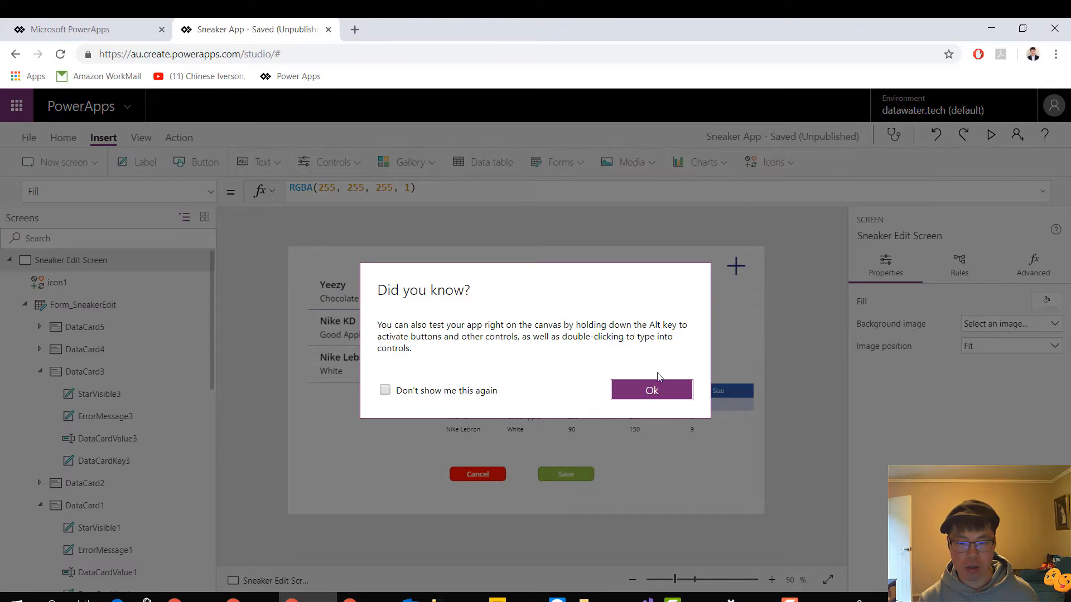
{"action": "left_click", "coordinate": [641, 391]}
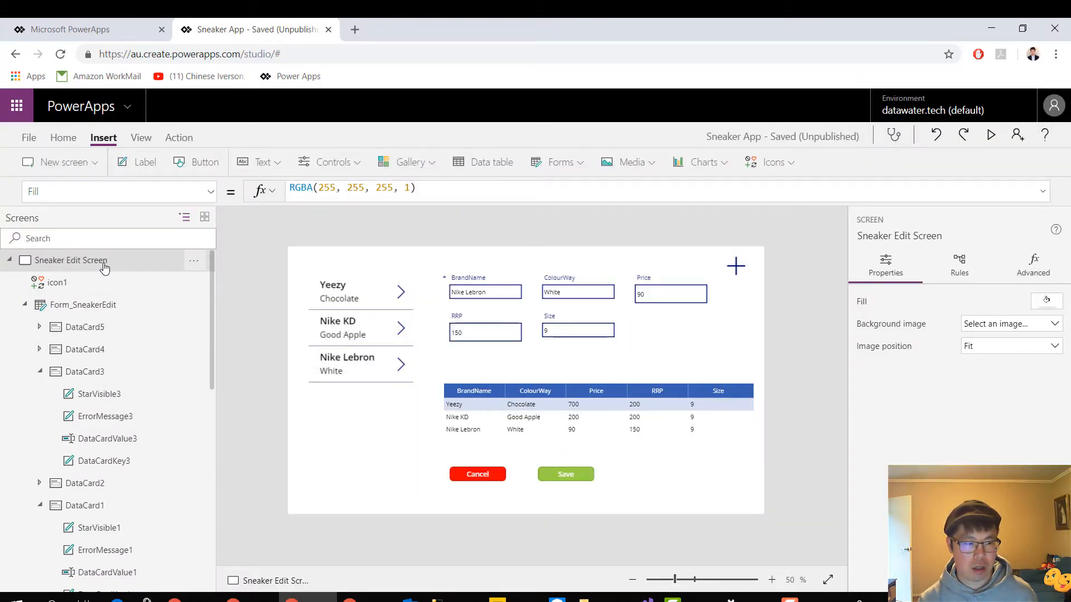
Look through the Sneaker Edit Screen's controls, DataTable_Sneakers and Form_NewSneaker, and open the New Sneaker Screen
{"action": "scroll", "coordinate": [119, 437], "scroll_direction": "down", "scroll_amount": 1}
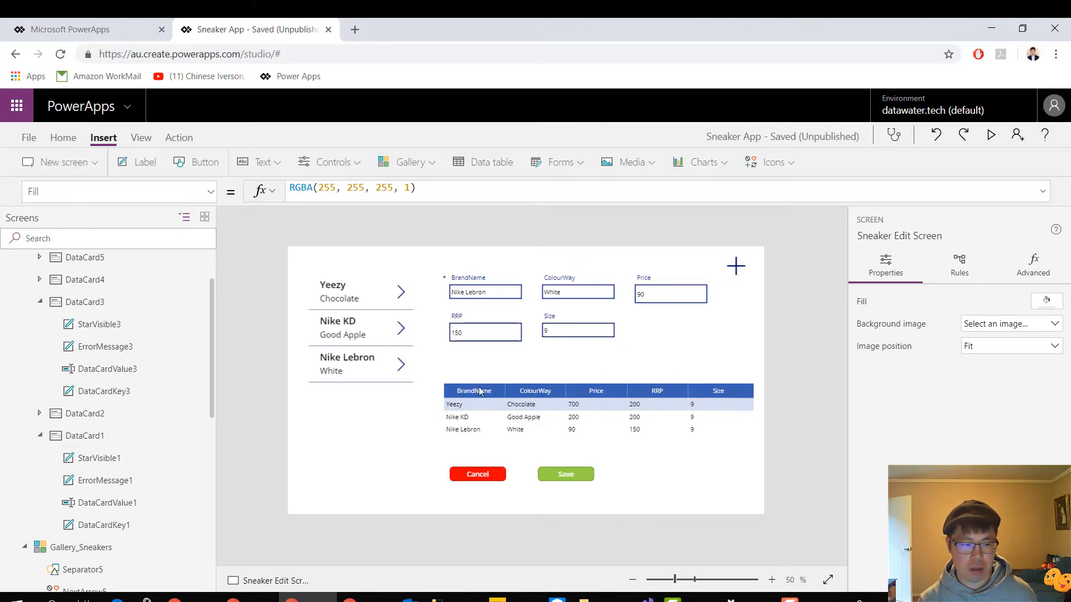
{"action": "scroll", "coordinate": [164, 433], "scroll_direction": "down", "scroll_amount": 3}
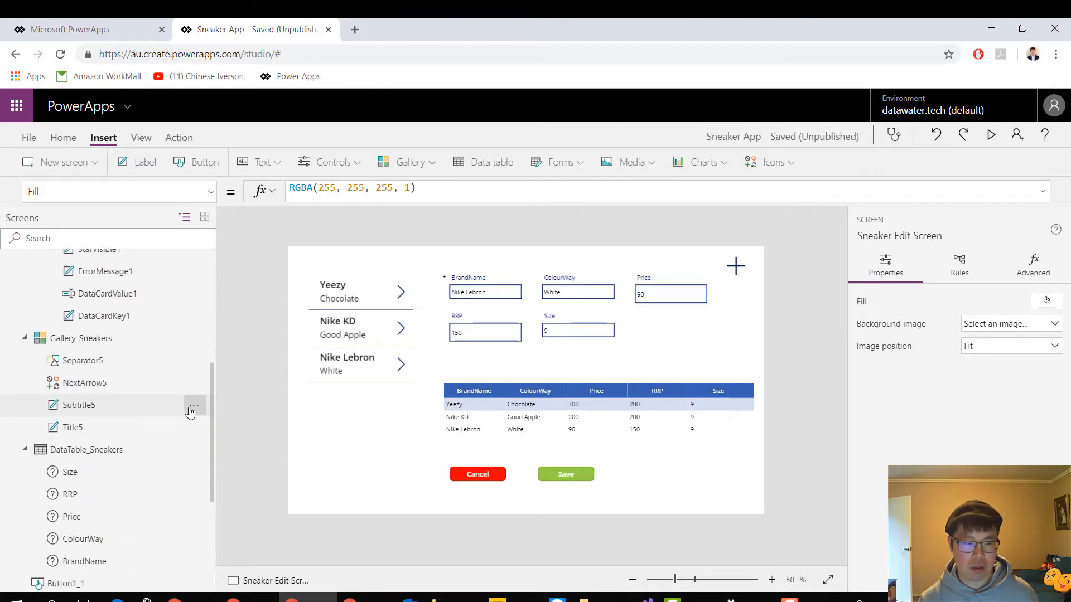
{"action": "left_click", "coordinate": [79, 449]}
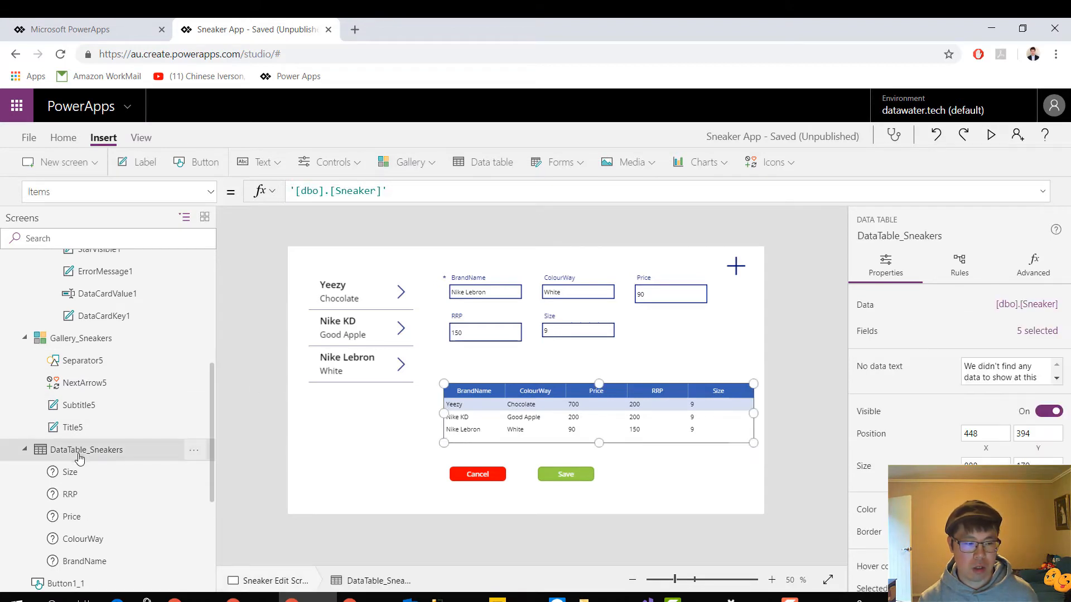
{"action": "scroll", "coordinate": [108, 471], "scroll_direction": "down", "scroll_amount": 1}
{"action": "scroll", "coordinate": [108, 471], "scroll_direction": "down", "scroll_amount": 4}
{"action": "left_click", "coordinate": [84, 486]}
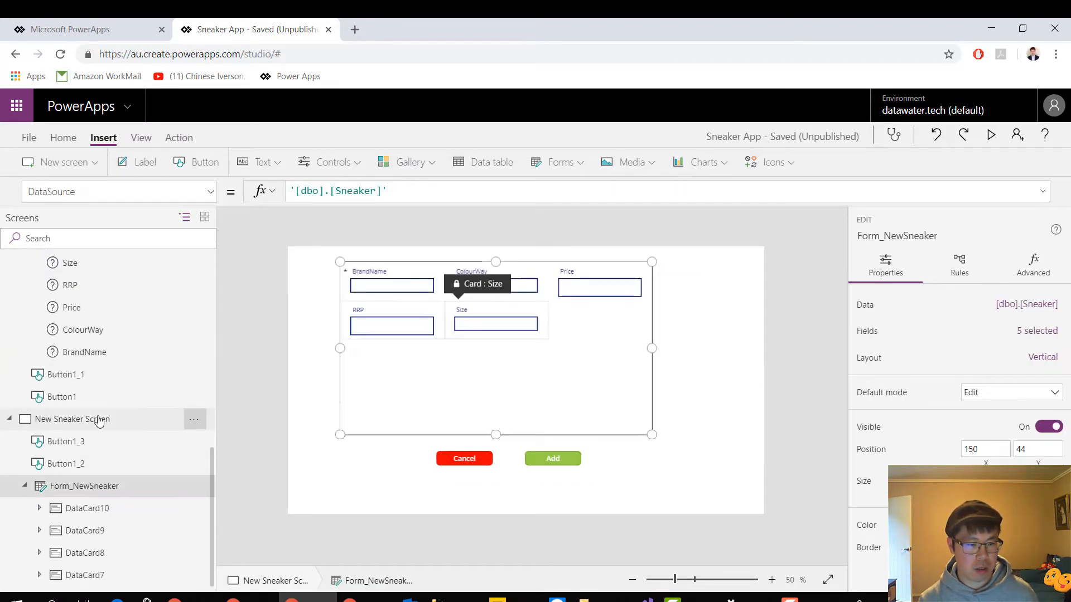
{"action": "left_click", "coordinate": [137, 419]}
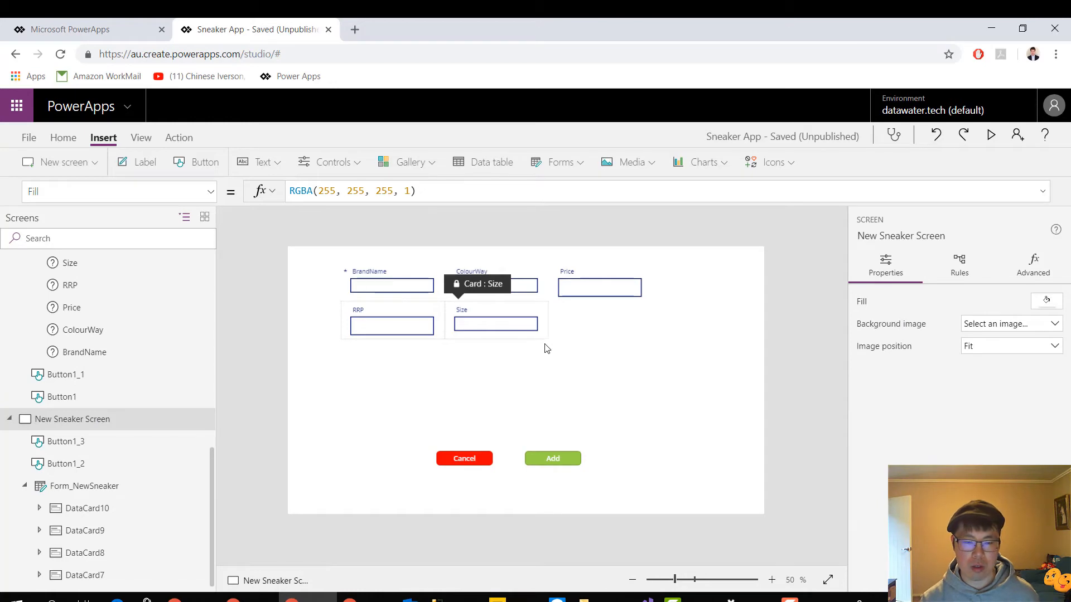
Preview the New Sneaker Screen, test its Cancel button and the edit screen's plus icon, and exit the preview
{"action": "left_click", "coordinate": [991, 135]}
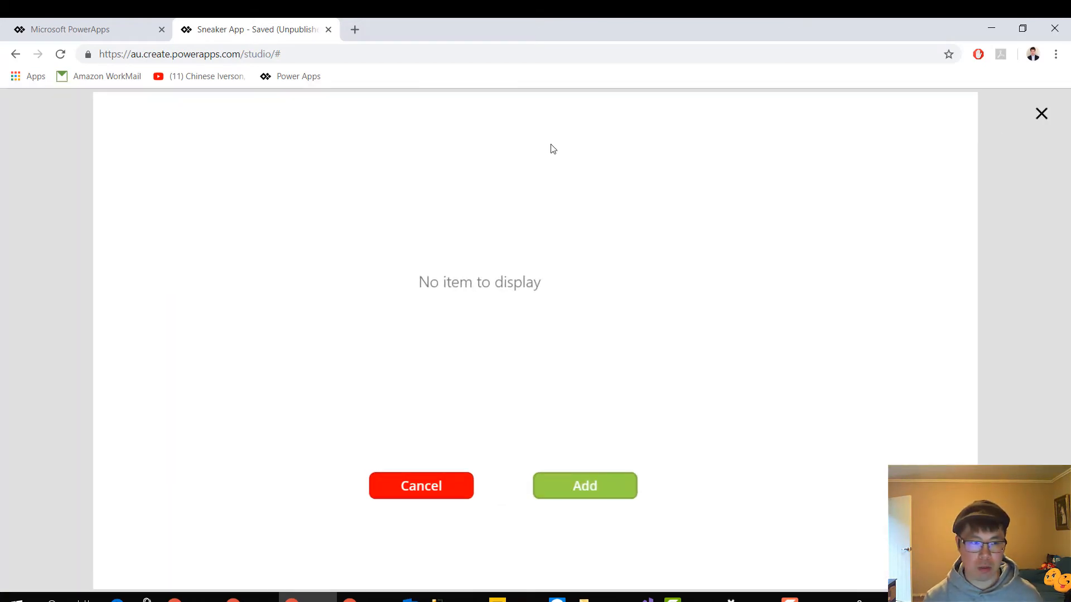
{"action": "left_click", "coordinate": [444, 494]}
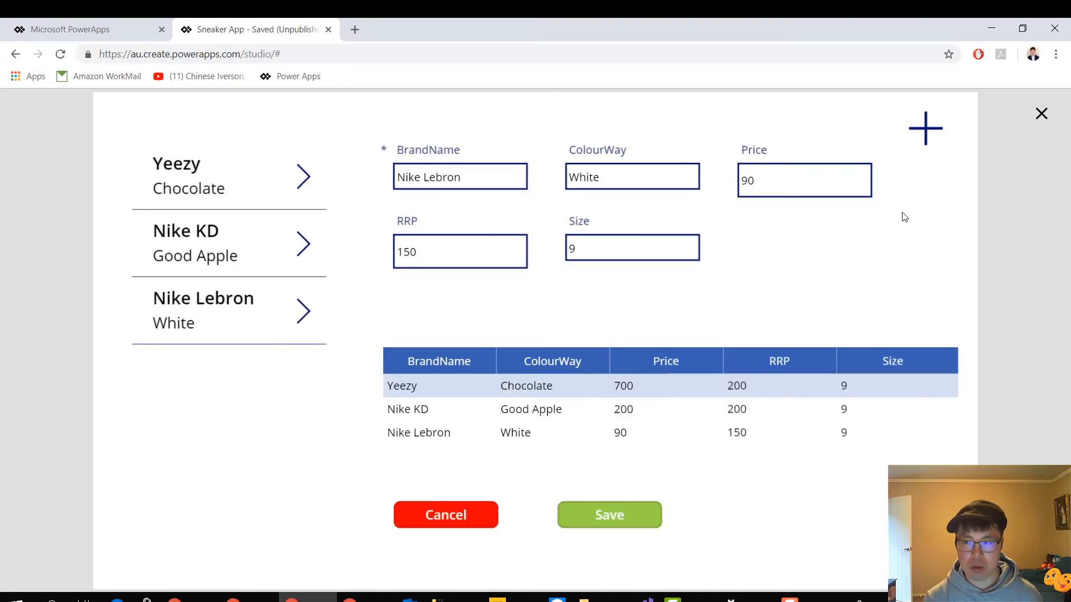
{"action": "left_click", "coordinate": [930, 139]}
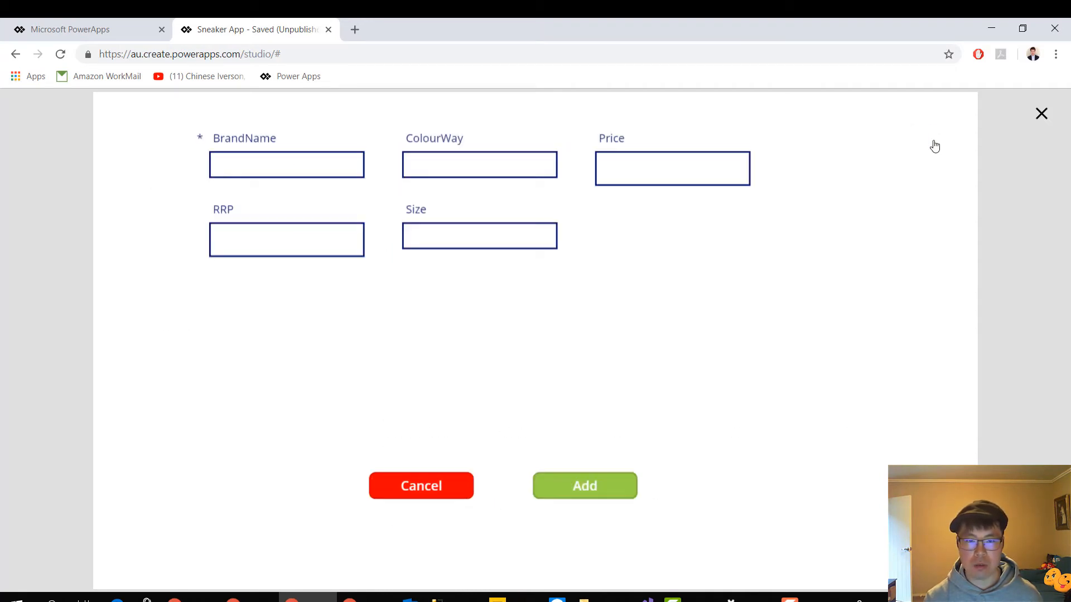
{"action": "left_click", "coordinate": [1041, 112]}
{"action": "left_click", "coordinate": [666, 391]}
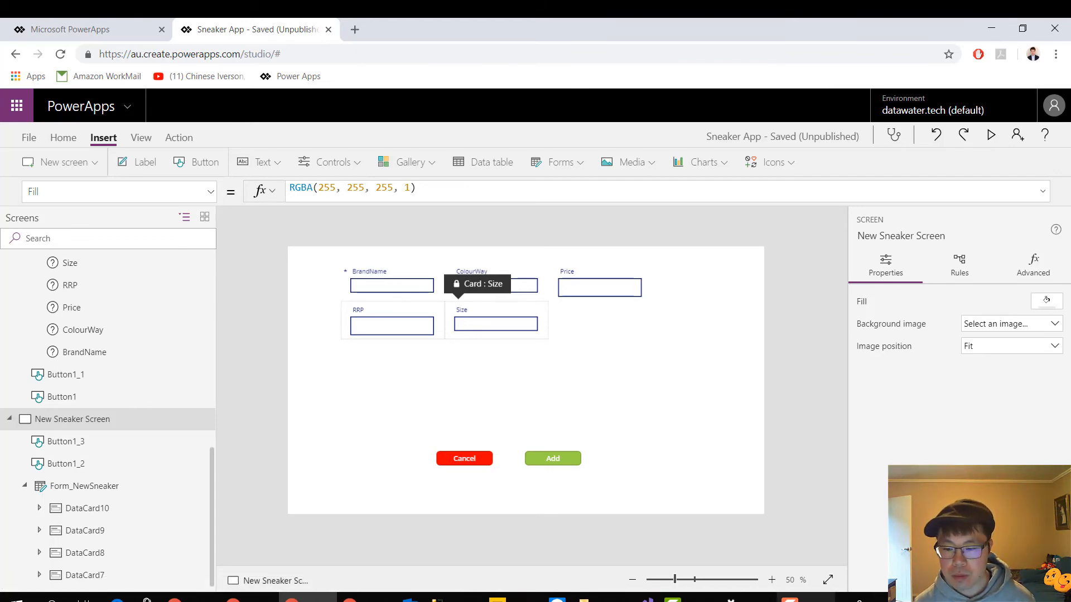
{"action": "left_click", "coordinate": [818, 597]}
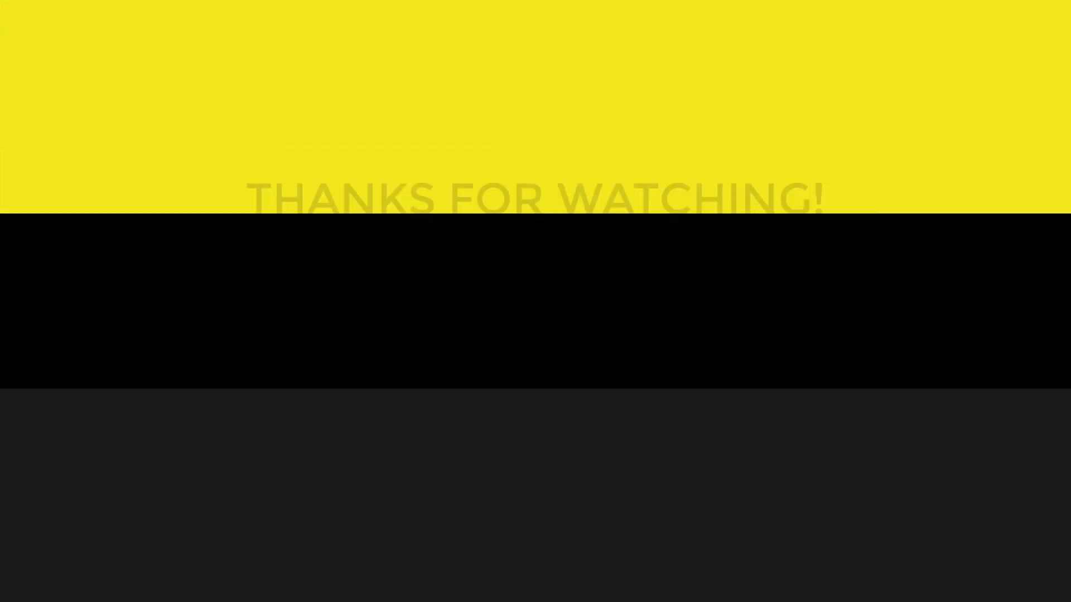